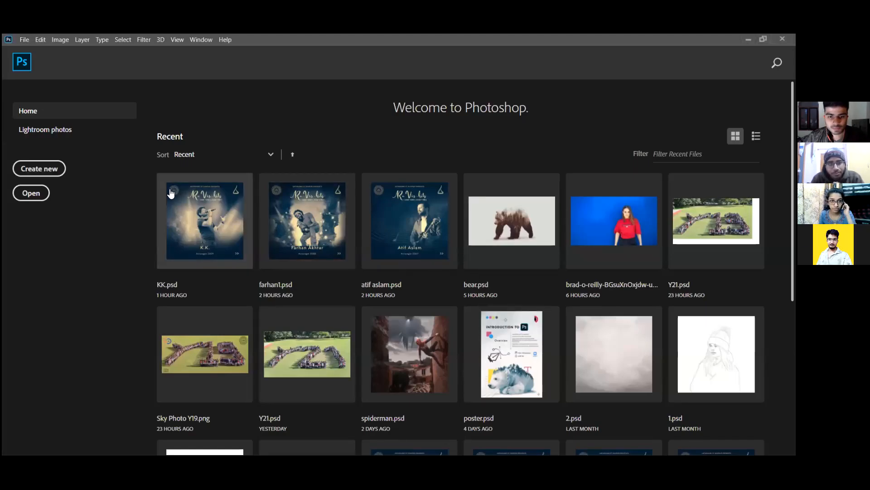
# Create a blank 1920 × 1080 px document and place bear.jpg in it as an embedded image at its default size.
pyautogui.click(57, 172)
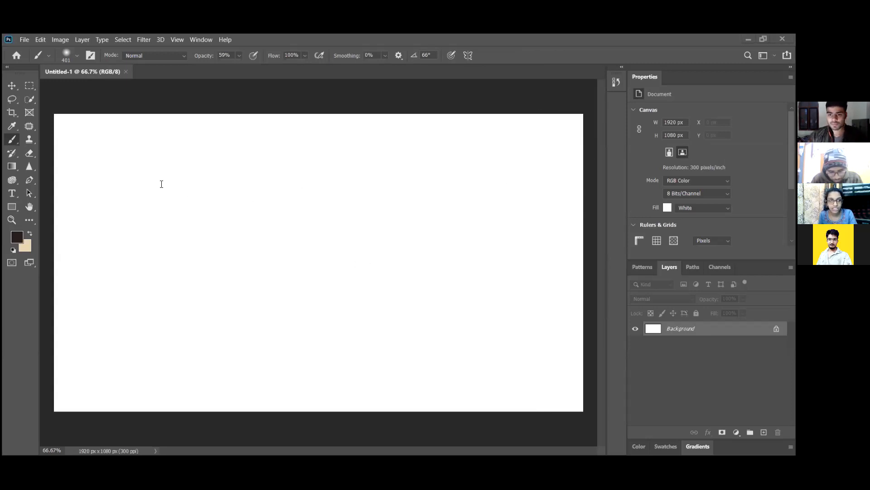
pyautogui.click(26, 40)
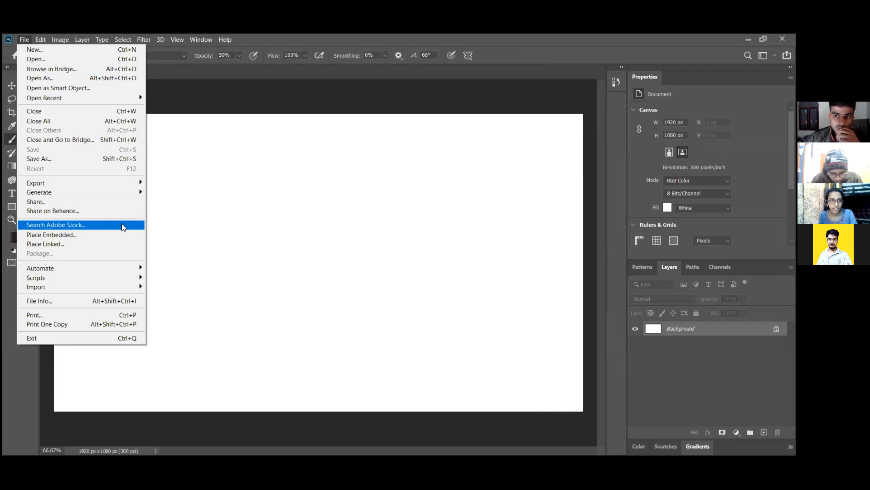
pyautogui.click(121, 237)
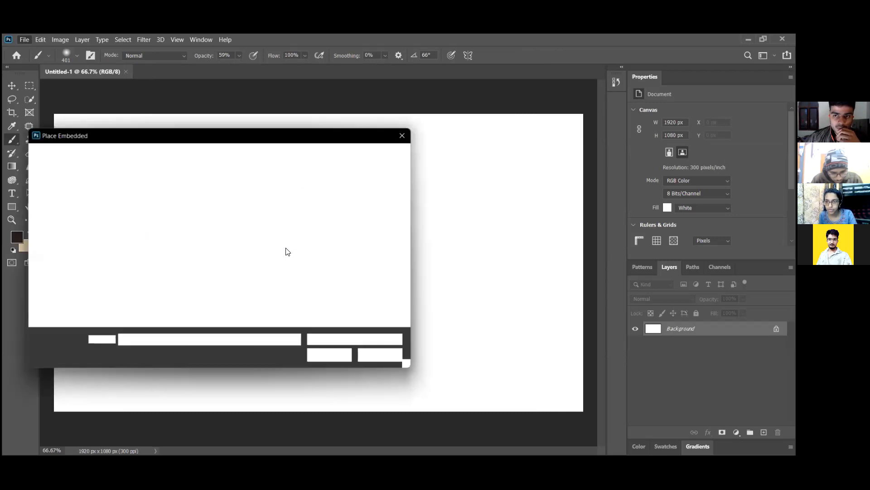
pyautogui.click(141, 220)
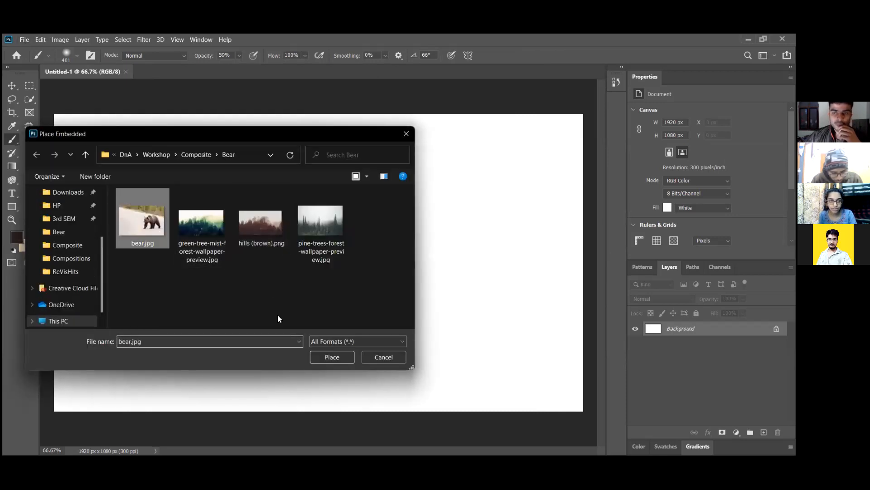
pyautogui.click(335, 360)
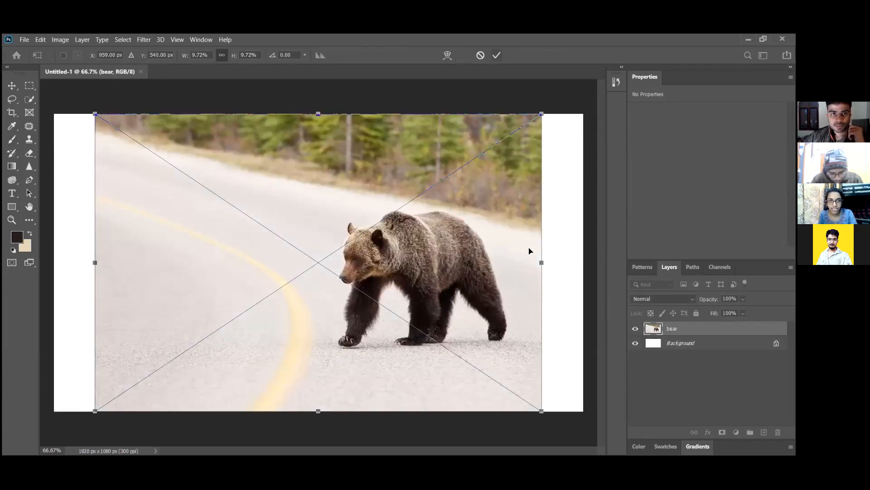
pyautogui.click(25, 40)
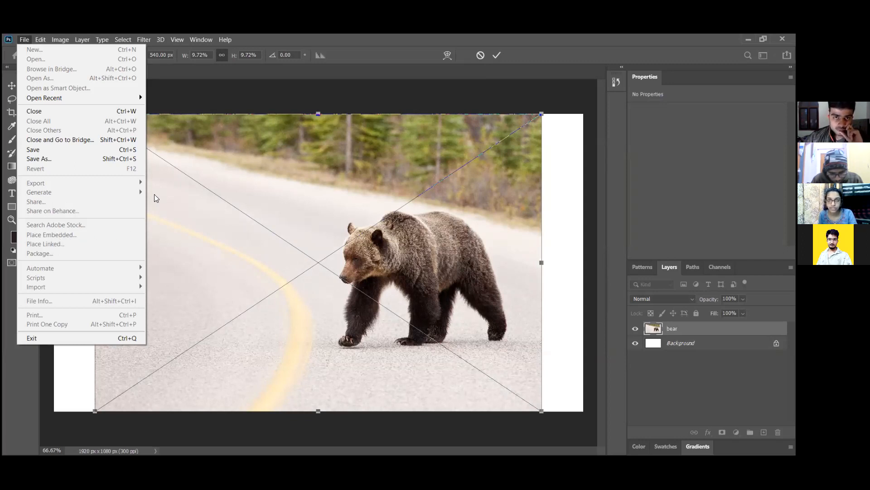
pyautogui.click(497, 54)
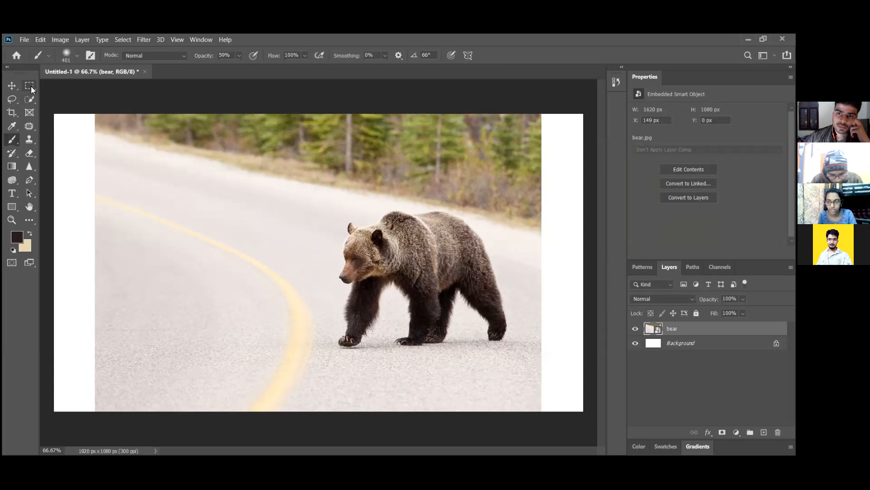
# Mask the bear layer with a rectangular marquee selection over the road, and delete that layer mask.
pyautogui.click(30, 85)
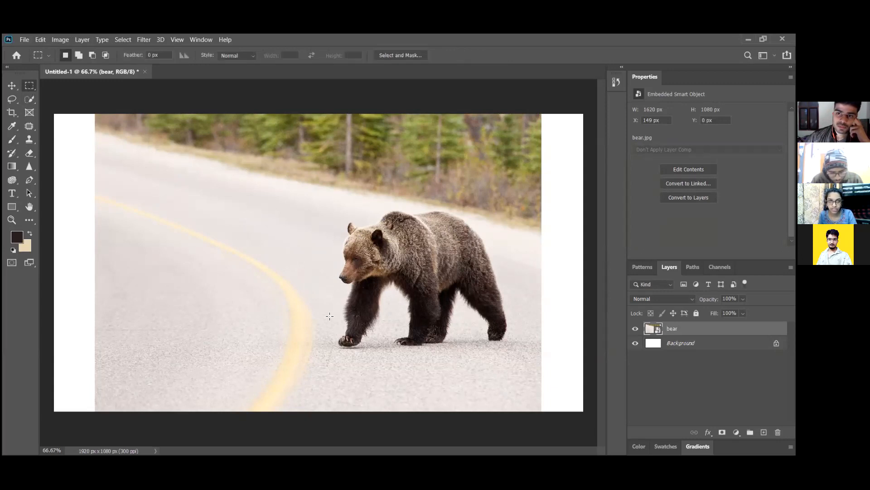
pyautogui.moveTo(312, 303); pyautogui.dragTo(144, 150)
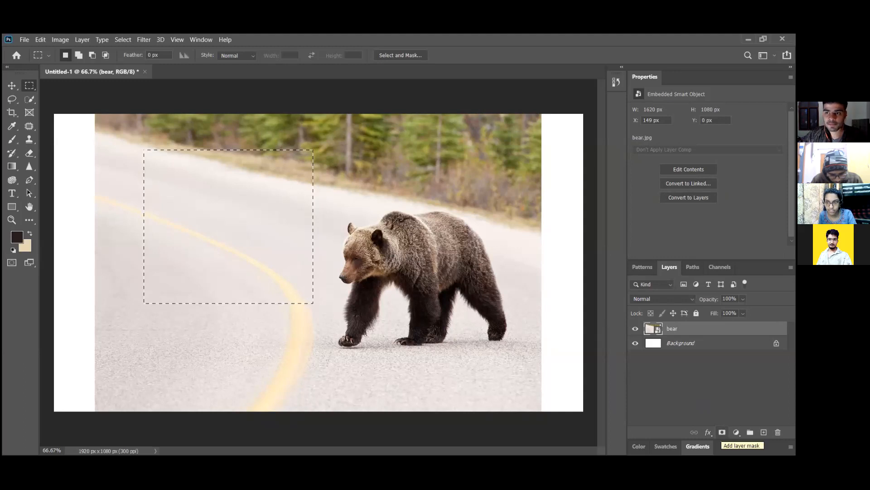
pyautogui.click(722, 432)
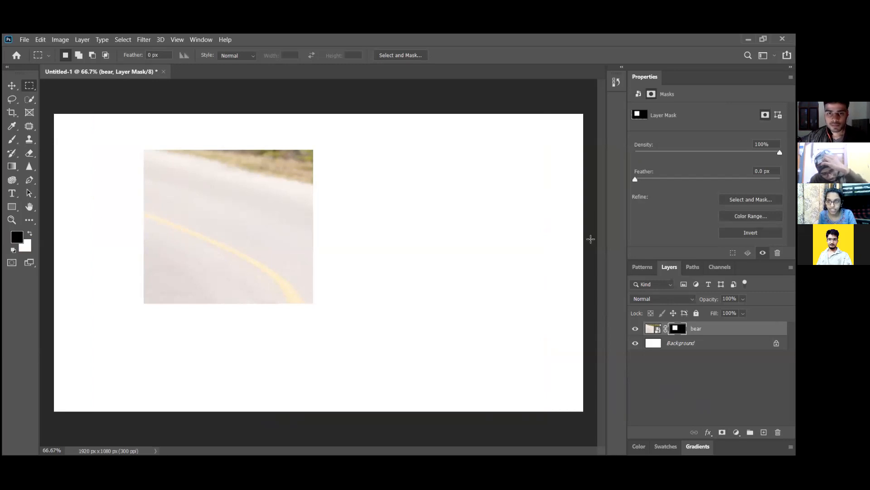
pyautogui.rightClick(682, 330)
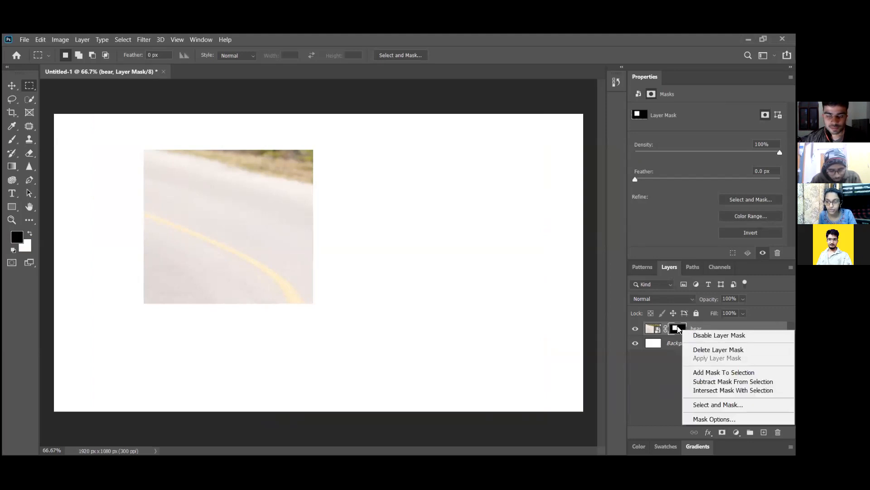
pyautogui.click(692, 347)
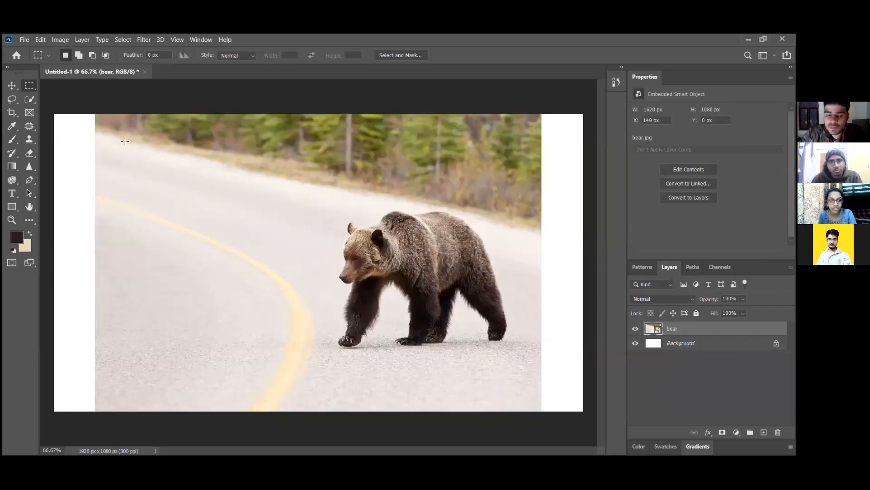
# Try masking the bear layer with a freehand lasso selection beside the bear, undo the mask and deselect.
pyautogui.click(15, 100)
pyautogui.moveTo(292, 182)
pyautogui.mouseDown()
pyautogui.moveTo(238, 245)
pyautogui.moveTo(228, 324)
pyautogui.moveTo(335, 333)
pyautogui.moveTo(334, 239)
pyautogui.moveTo(298, 181)
pyautogui.mouseUp()
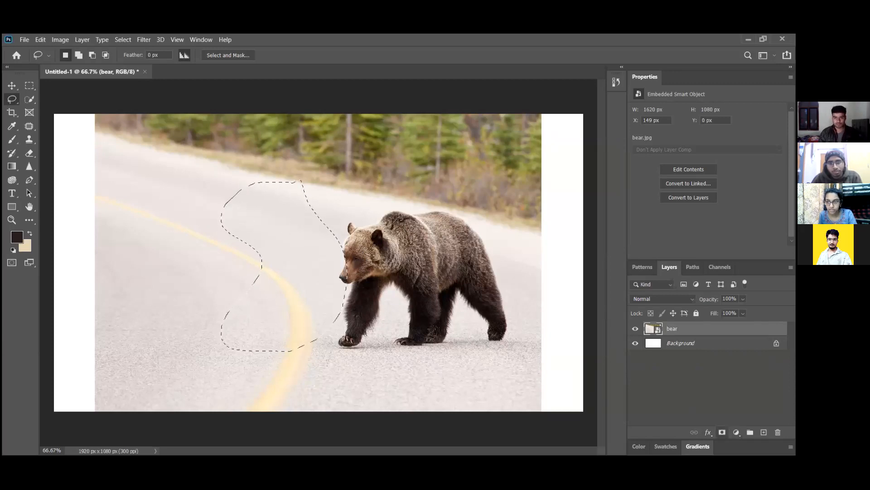
pyautogui.click(722, 432)
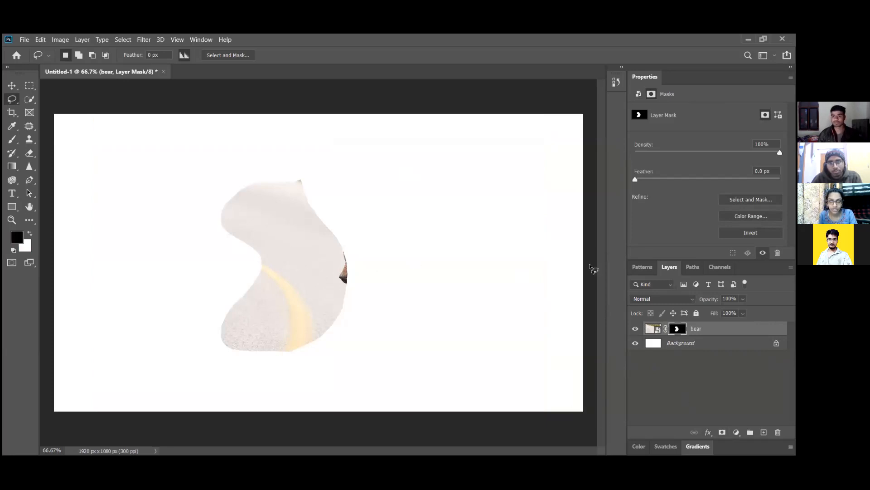
pyautogui.hotkey('ctrl', 'z')
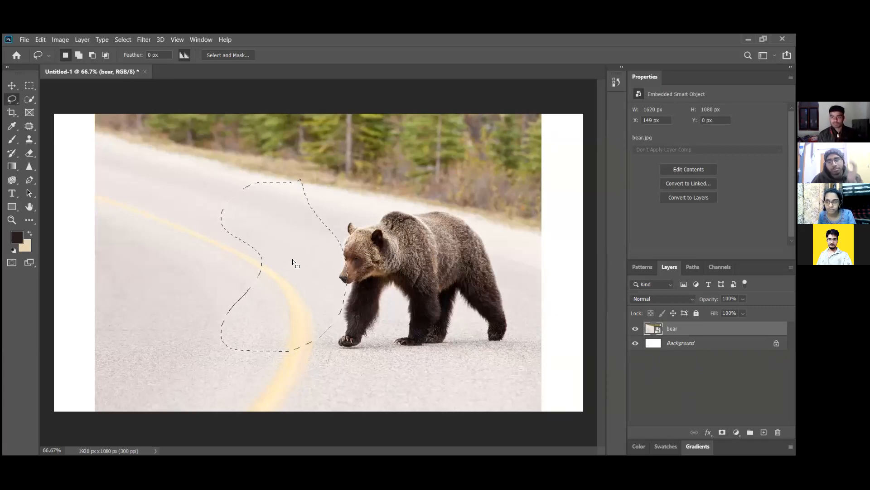
pyautogui.hotkey('ctrl', 'd')
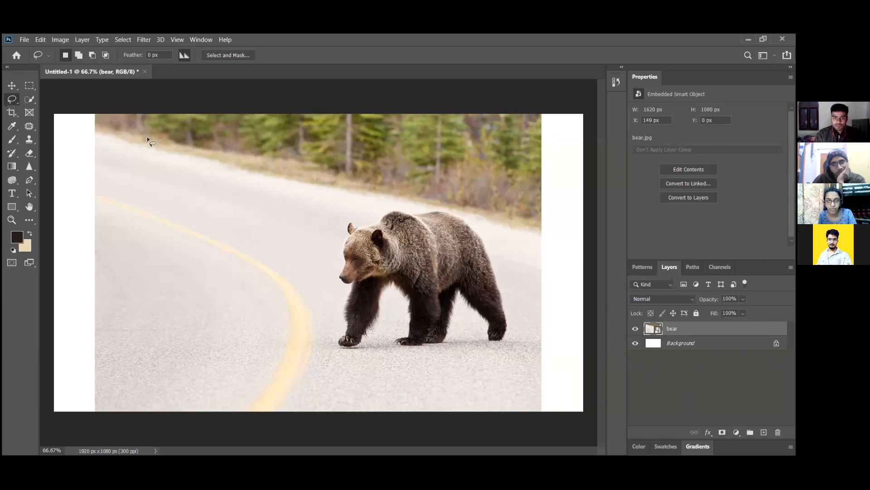
# Select the bear with the Object Selection tool by framing the whole animal in Rectangle mode.
pyautogui.click(29, 98)
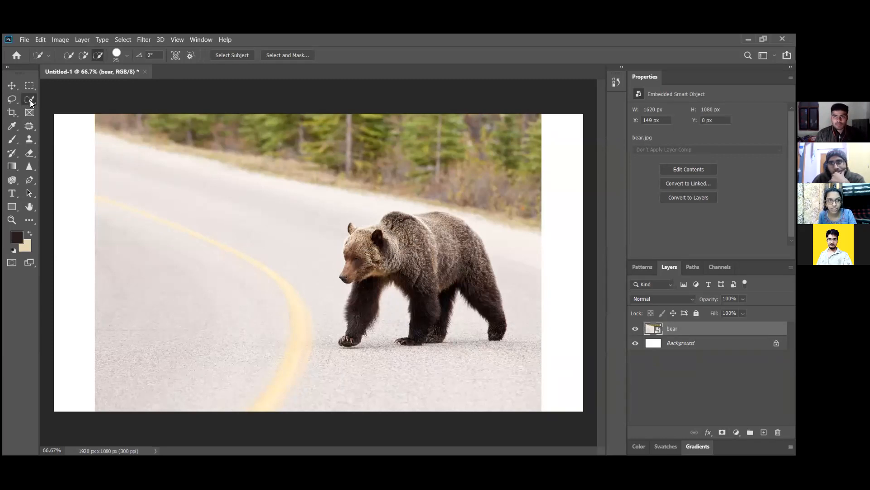
pyautogui.rightClick(30, 99)
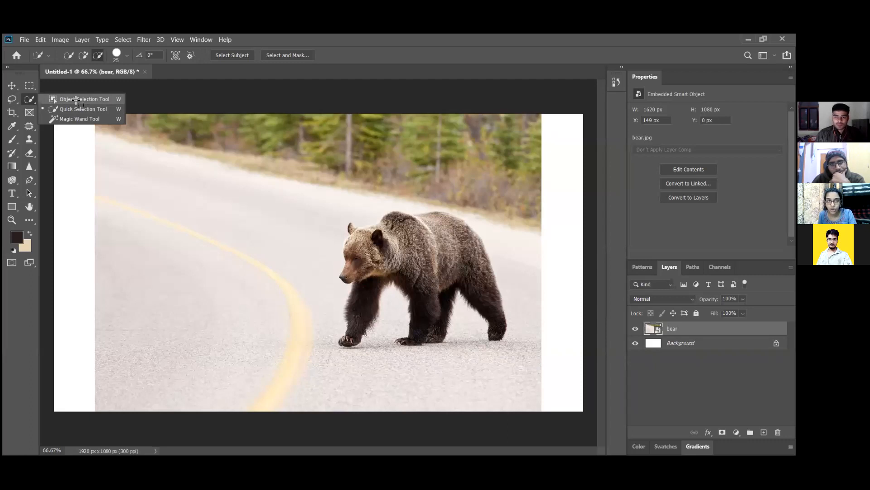
pyautogui.click(75, 99)
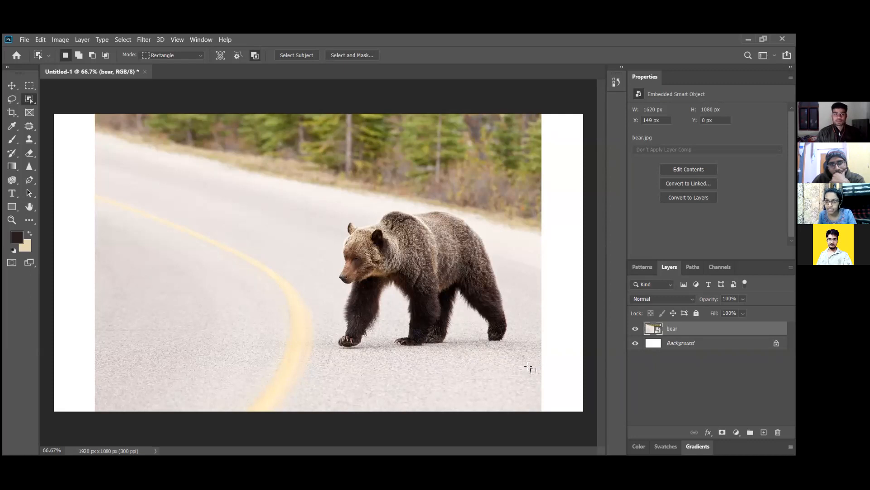
pyautogui.moveTo(309, 192); pyautogui.dragTo(525, 363)
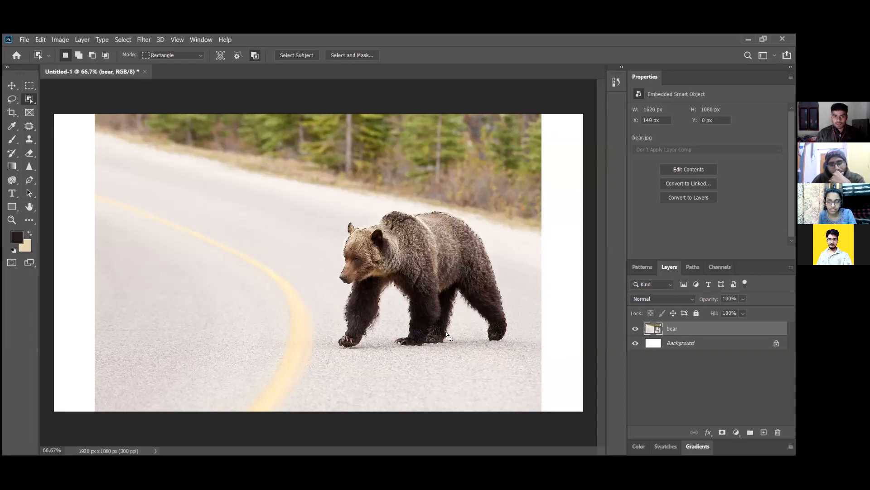
# Open the bear selection in the Select and Mask workspace for edge refinement.
pyautogui.scroll(3, 453, 336)
pyautogui.scroll(6, 450, 349)
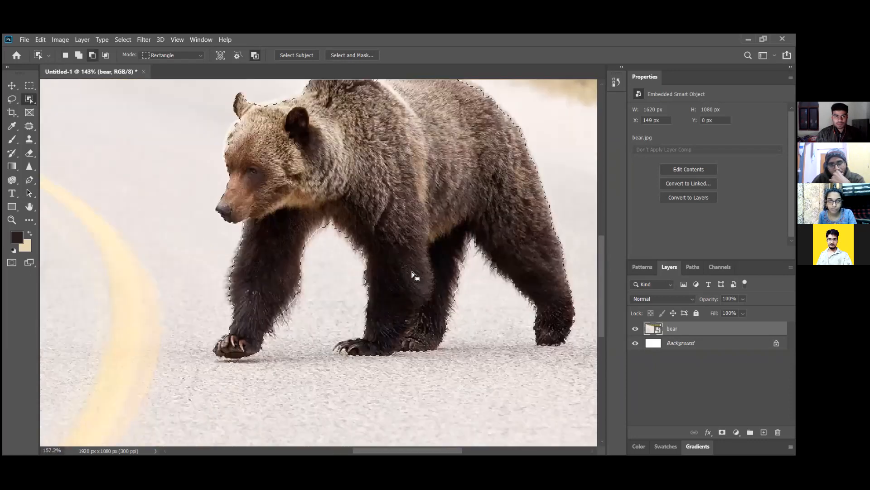
pyautogui.scroll(2, 434, 306)
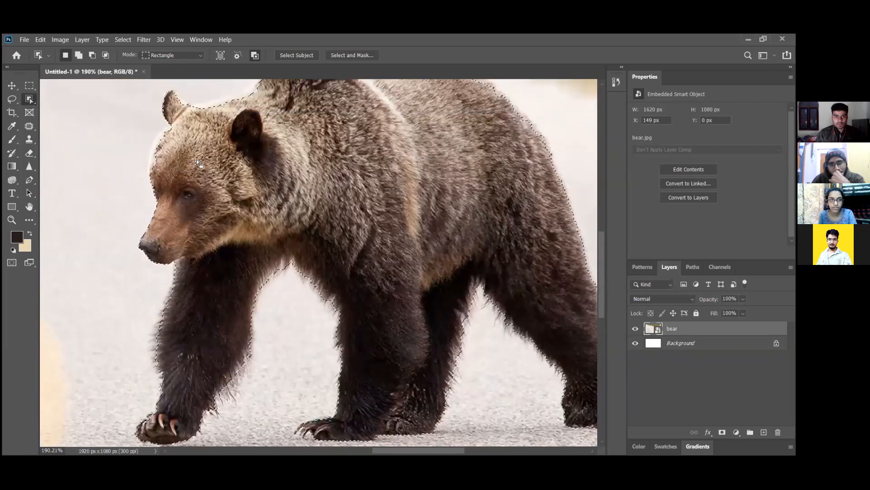
pyautogui.scroll(2, 272, 136)
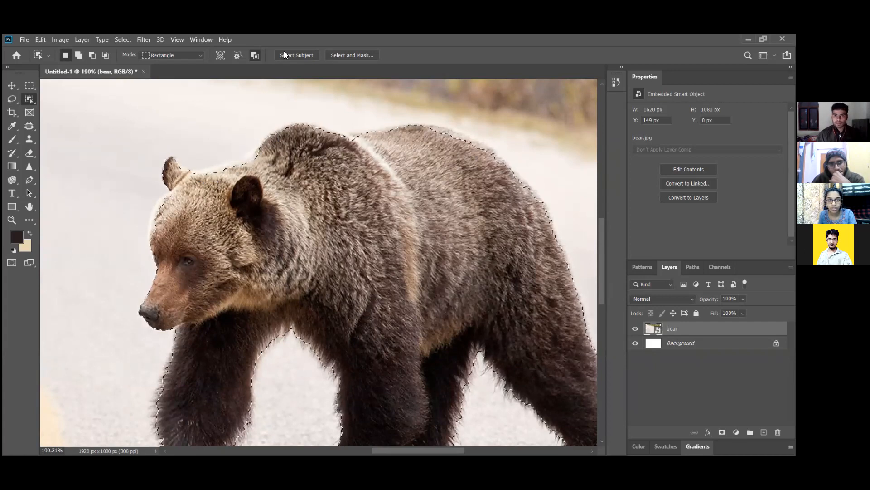
pyautogui.click(352, 57)
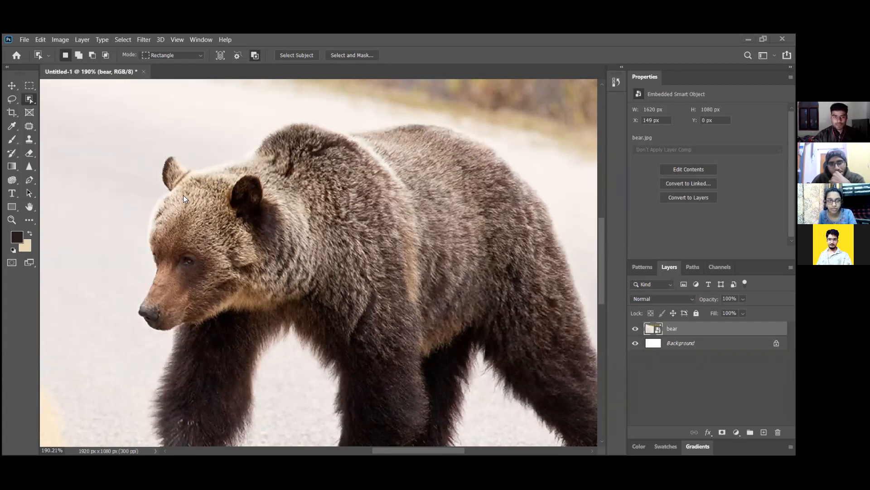
pyautogui.hotkey('ctrl', 'alt', 'z')
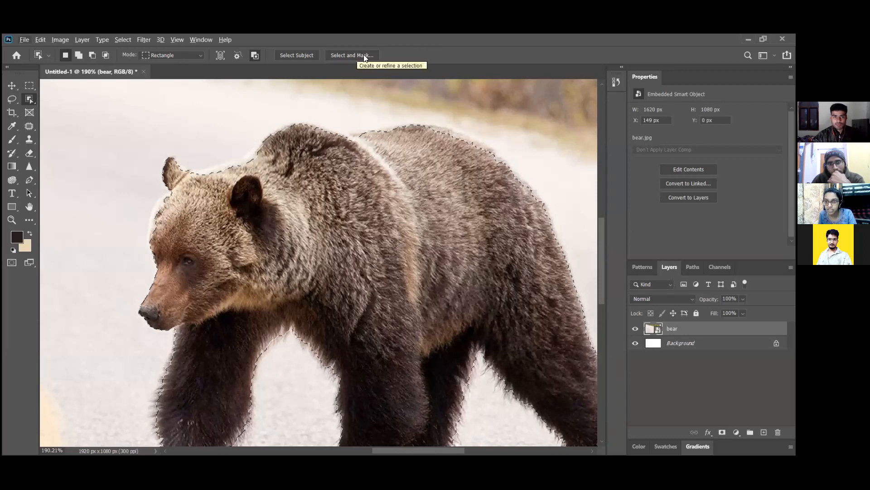
pyautogui.click(360, 55)
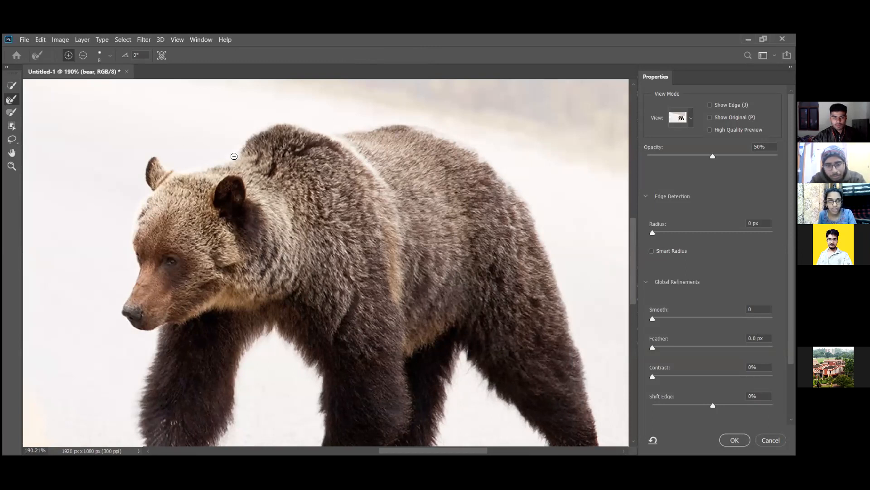
# Slightly lower the Select and Mask preview opacity and examine the selection edges around the bear's fur, legs and paws.
pyautogui.scroll(-3, 160, 250)
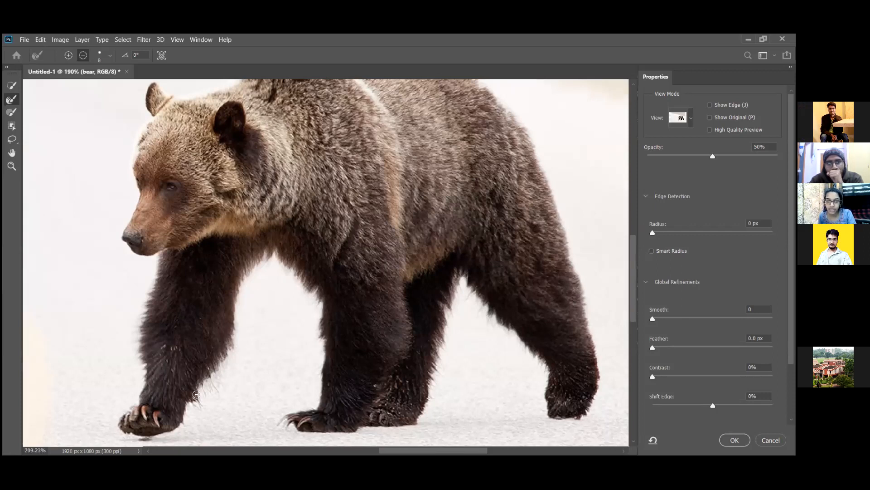
pyautogui.scroll(2, 225, 335)
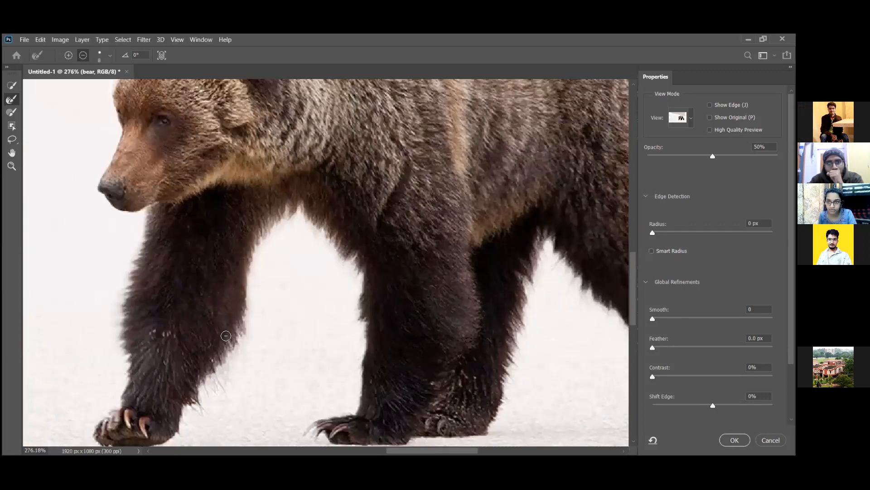
pyautogui.scroll(1, 226, 335)
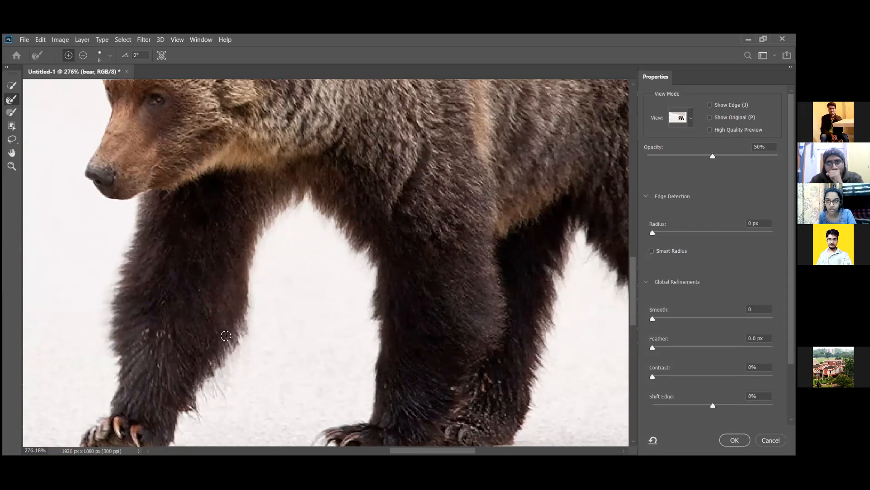
pyautogui.scroll(-3, 291, 305)
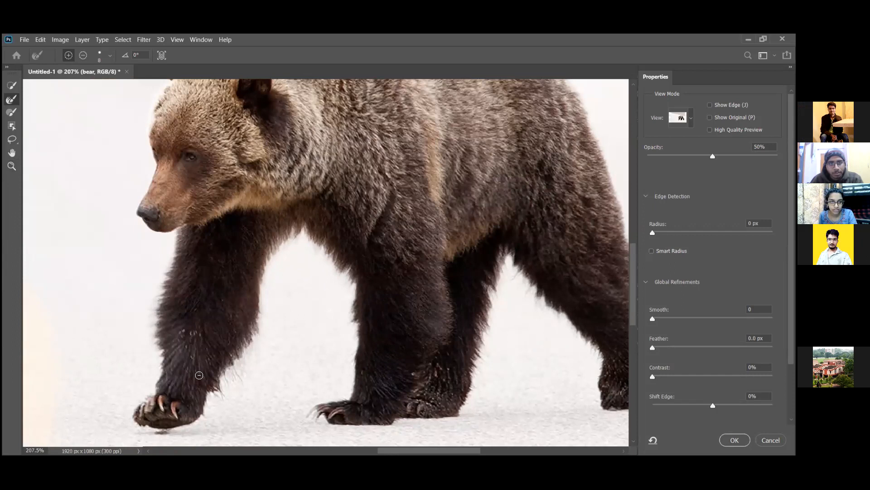
pyautogui.scroll(4, 199, 375)
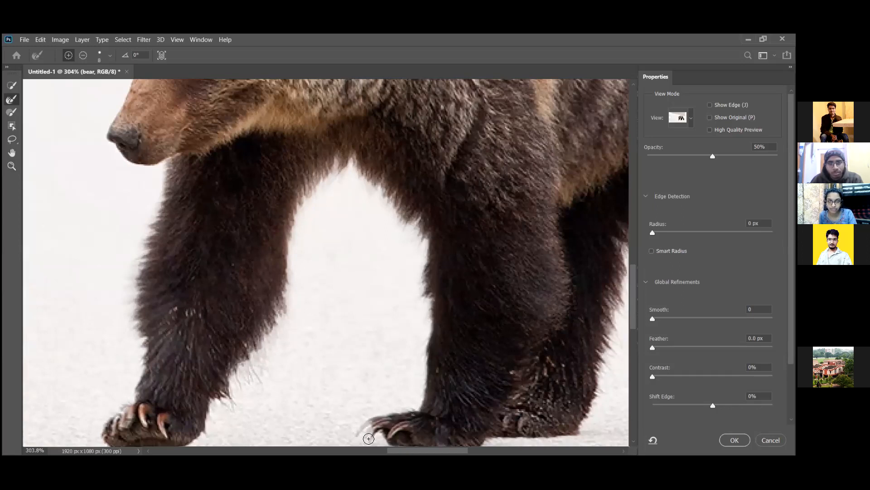
pyautogui.scroll(-2, 372, 373)
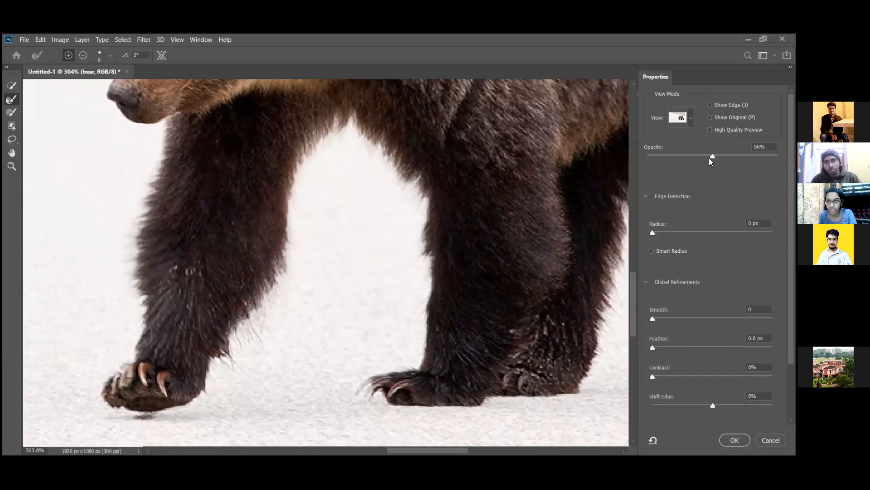
pyautogui.moveTo(710, 158); pyautogui.dragTo(701, 156)
pyautogui.scroll(-3, 690, 357)
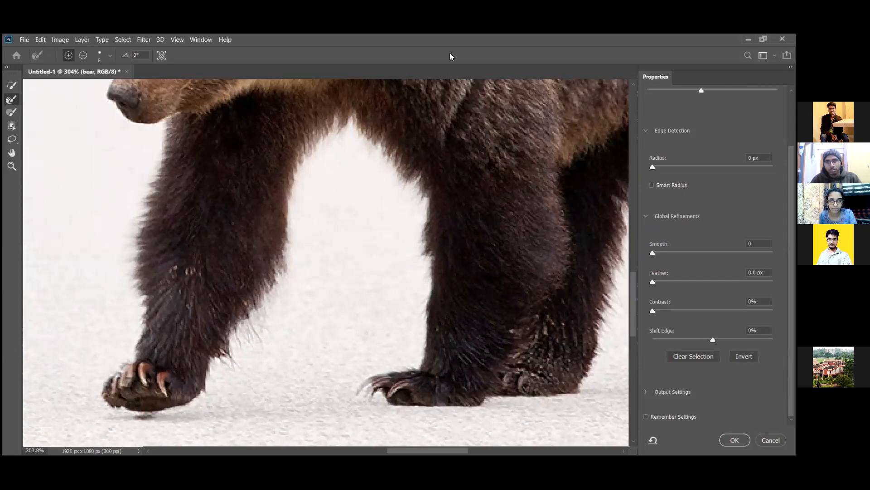
pyautogui.scroll(-5, 268, 244)
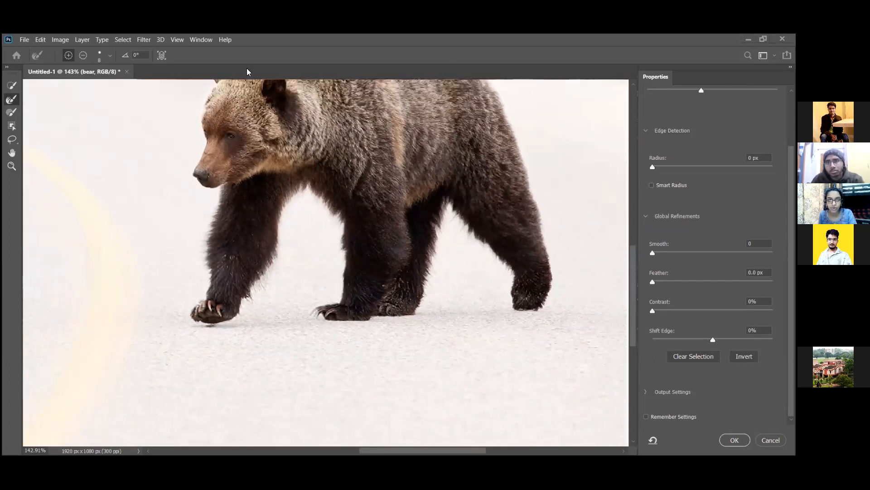
pyautogui.scroll(3, 220, 146)
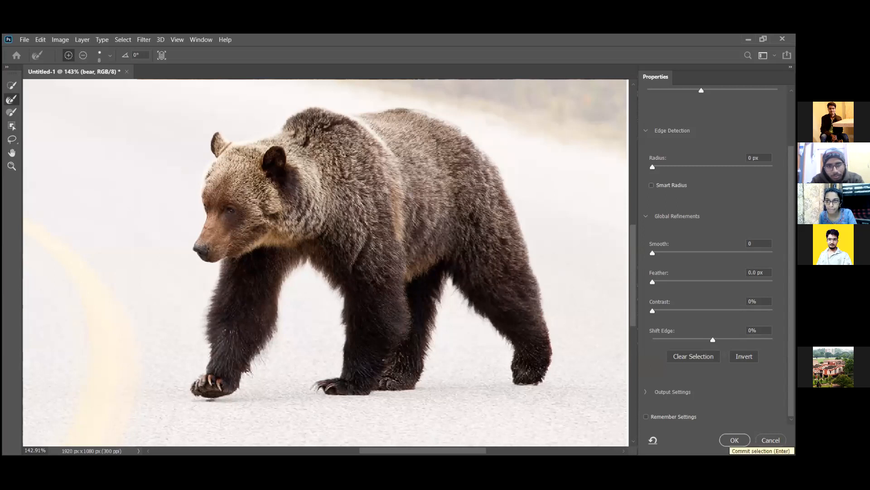
# Accept the Select and Mask result, try it as a layer mask on the bear layer, and undo the mask.
pyautogui.click(734, 439)
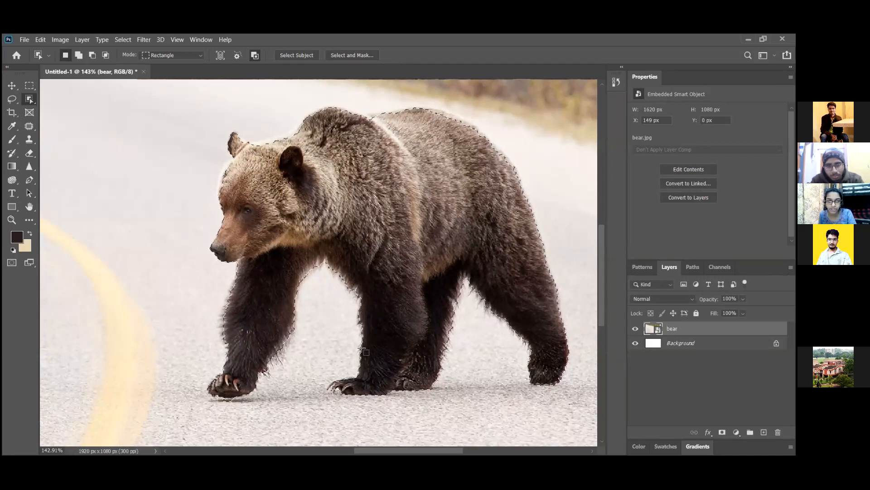
pyautogui.scroll(5, 281, 373)
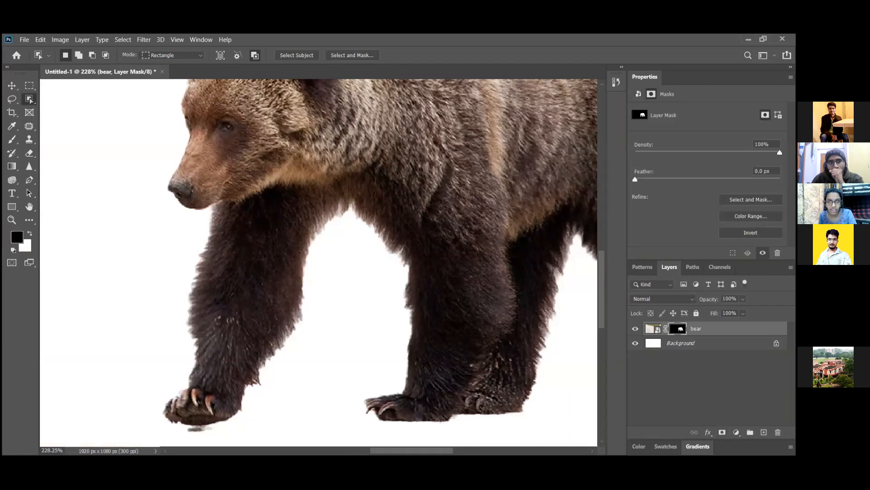
pyautogui.scroll(-3, 434, 339)
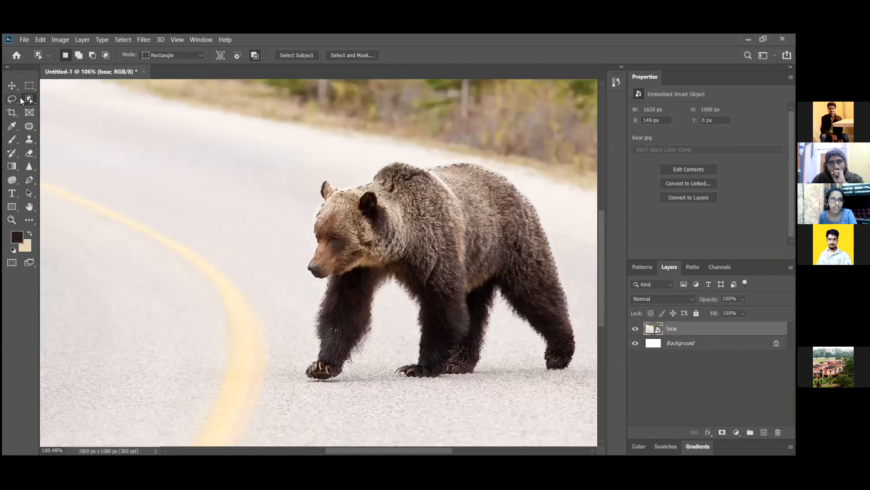
# Clear the existing selection and select the bear's body, legs and head by brushing over them with the Quick Selection tool.
pyautogui.click(29, 98)
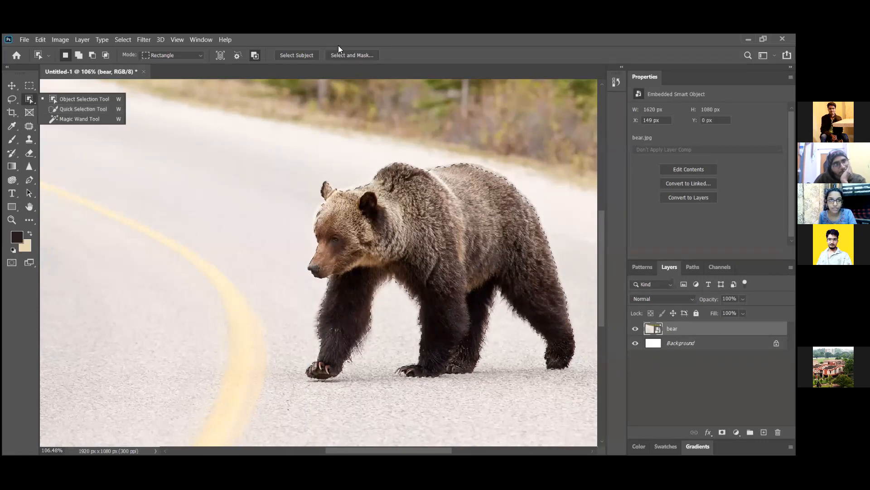
pyautogui.click(67, 109)
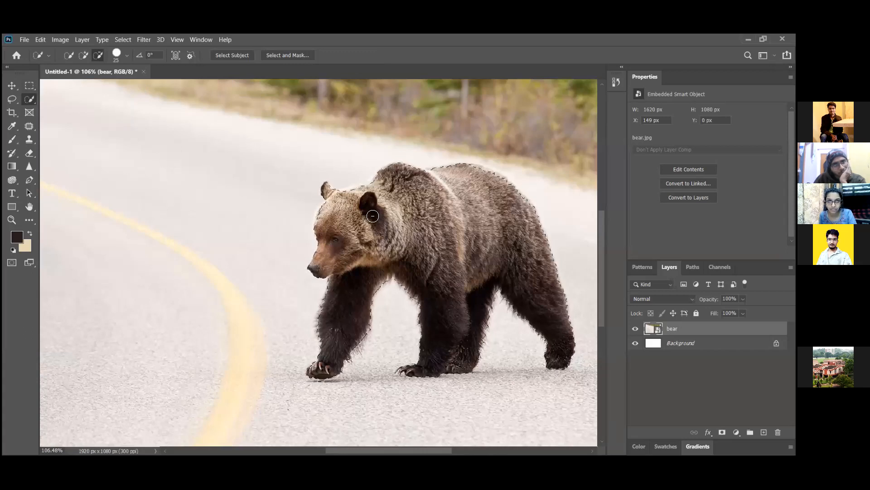
pyautogui.hotkey('ctrl', 'd')
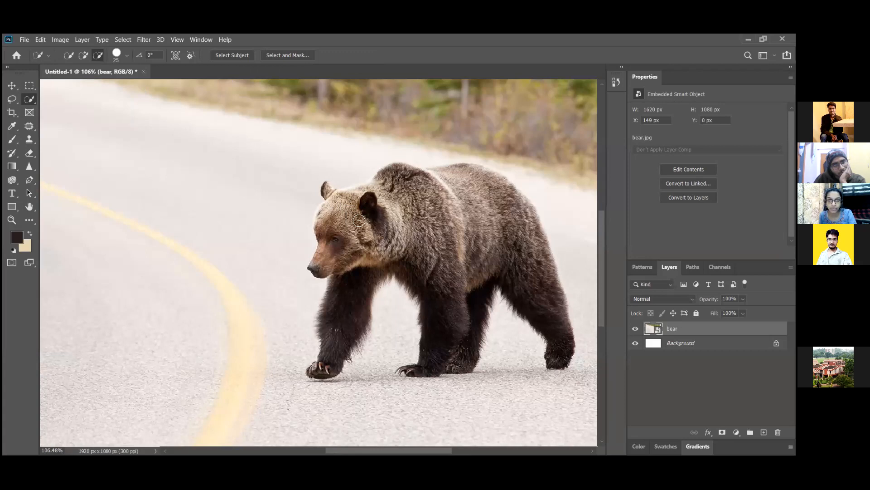
pyautogui.moveTo(390, 220)
pyautogui.mouseDown()
pyautogui.moveTo(437, 282)
pyautogui.moveTo(530, 281)
pyautogui.moveTo(542, 295)
pyautogui.moveTo(501, 256)
pyautogui.mouseUp()
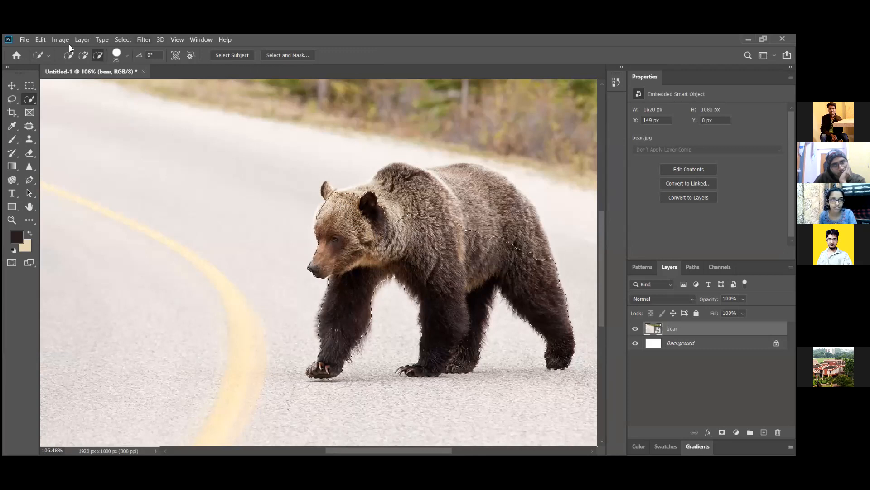
pyautogui.click(83, 55)
pyautogui.moveTo(462, 184)
pyautogui.mouseDown()
pyautogui.moveTo(488, 193)
pyautogui.moveTo(539, 274)
pyautogui.mouseUp()
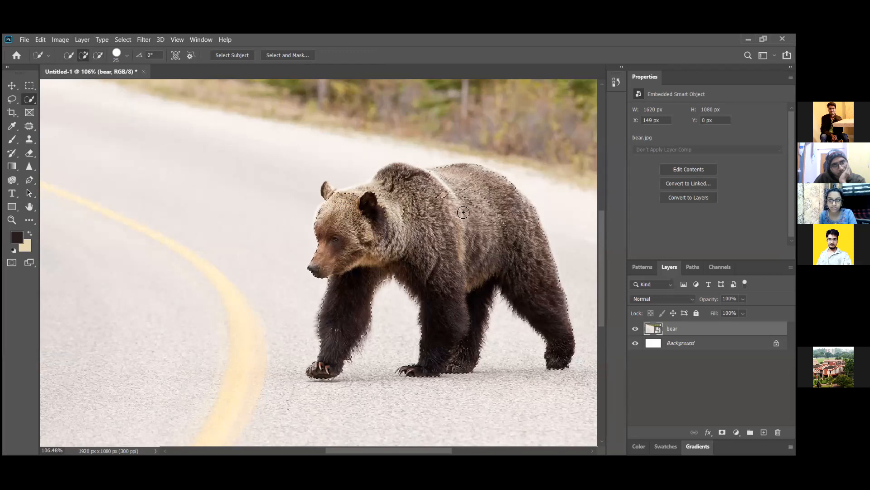
pyautogui.moveTo(396, 206)
pyautogui.mouseDown()
pyautogui.moveTo(466, 198)
pyautogui.moveTo(508, 232)
pyautogui.moveTo(479, 194)
pyautogui.moveTo(367, 210)
pyautogui.mouseUp()
pyautogui.moveTo(408, 186)
pyautogui.mouseDown()
pyautogui.moveTo(351, 195)
pyautogui.moveTo(332, 210)
pyautogui.mouseUp()
# Add the bear's far ear and the light fur on top of its head to the quick selection.
pyautogui.scroll(4, 332, 209)
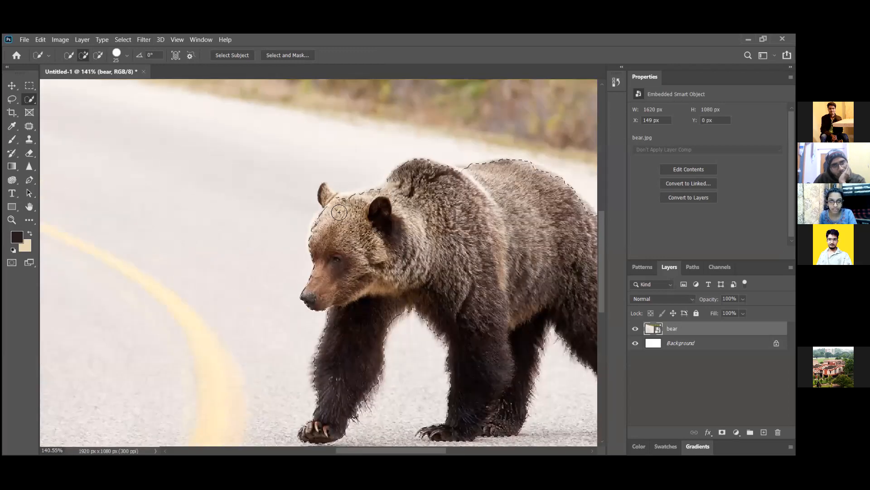
pyautogui.scroll(2, 369, 194)
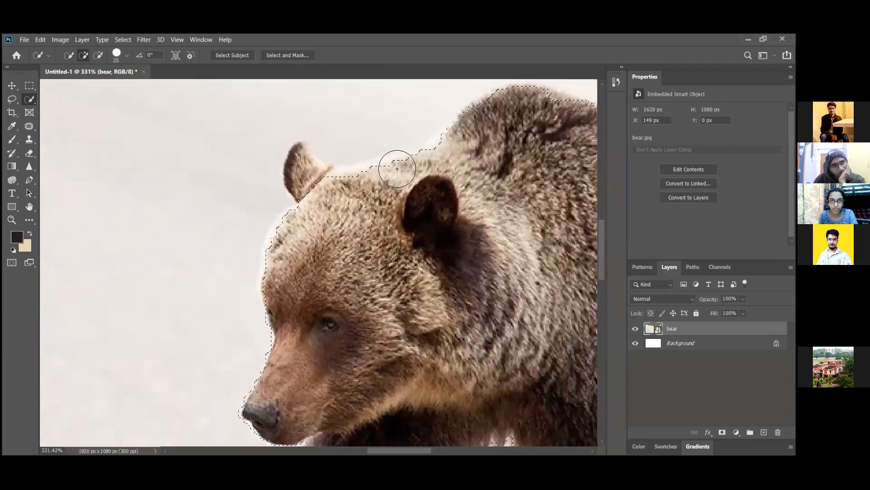
pyautogui.moveTo(314, 185); pyautogui.dragTo(300, 153)
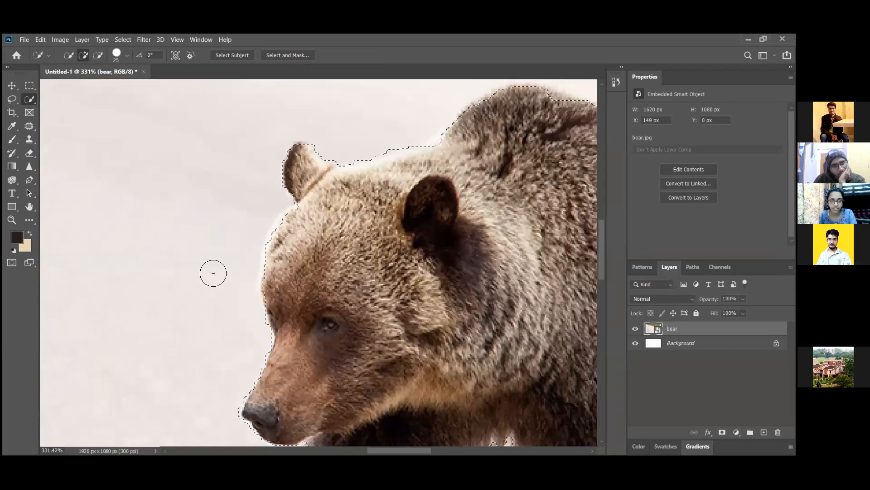
pyautogui.scroll(-7, 212, 268)
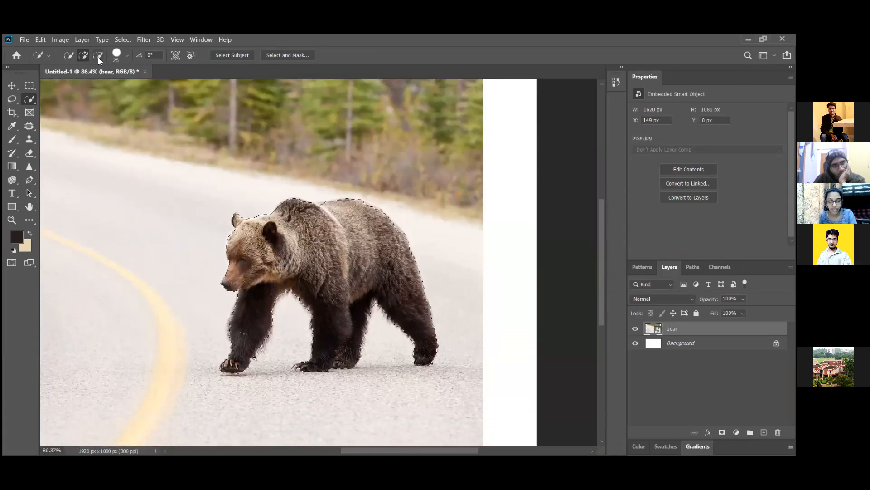
pyautogui.press('alt')
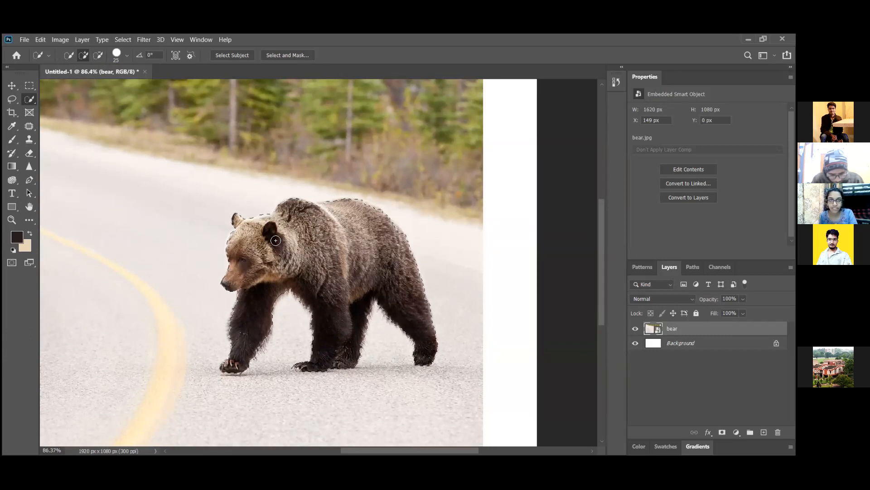
# Open the selection in Select and Mask with the Refine Edge Brush, try a 2 px edge detection radius and return it to 0 px.
pyautogui.click(294, 55)
pyautogui.click(14, 101)
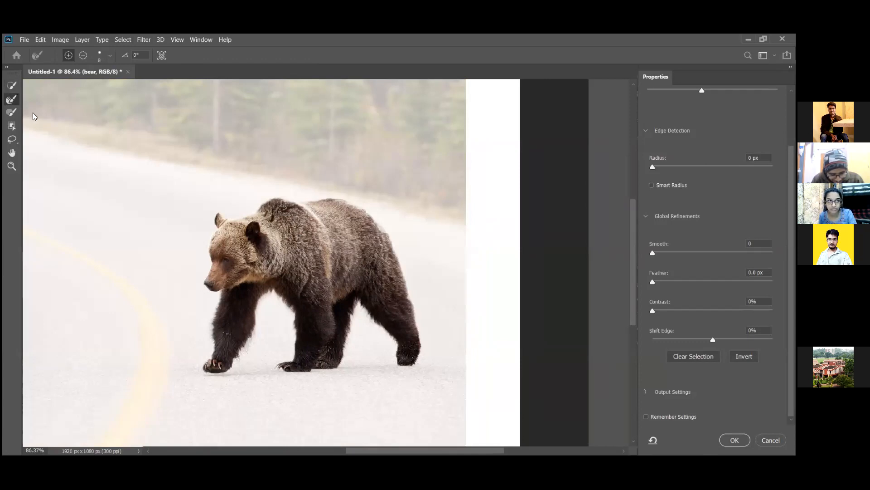
pyautogui.scroll(5, 212, 221)
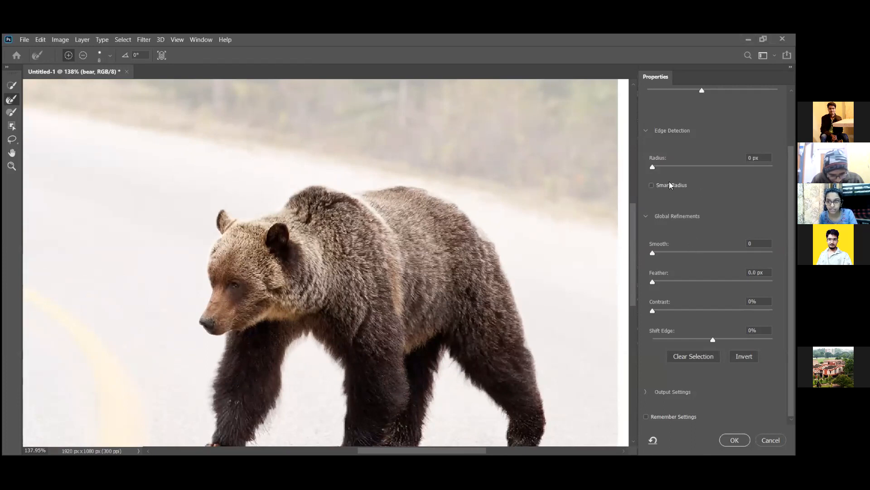
pyautogui.click(668, 166)
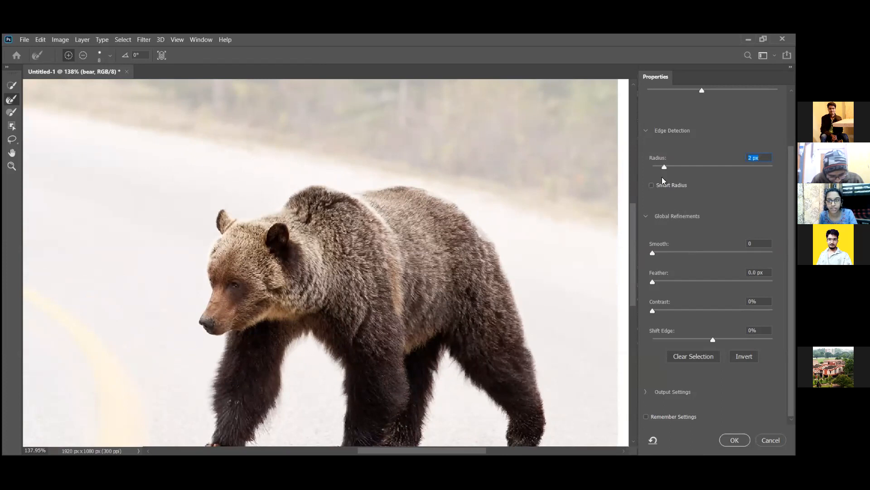
pyautogui.press('Down')
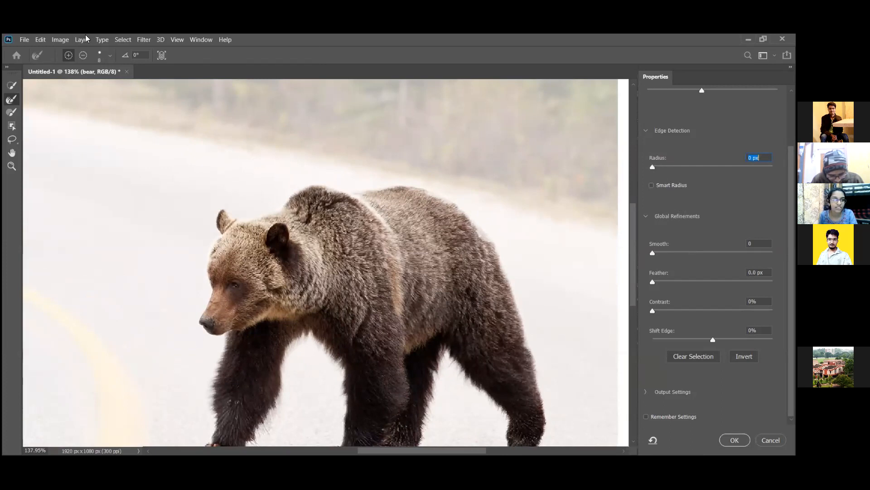
# Set the Refine Edge Brush size to 21 px, refine the fur edge on the bear's back and accept the selection.
pyautogui.click(110, 58)
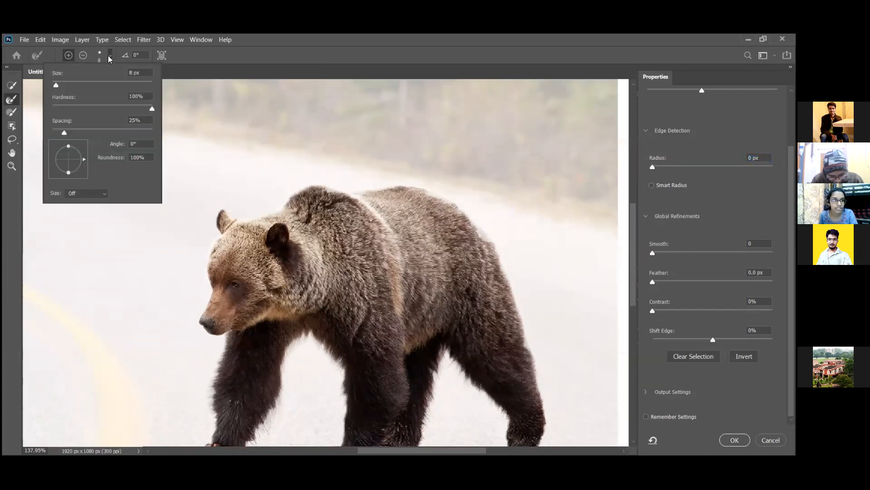
pyautogui.click(110, 58)
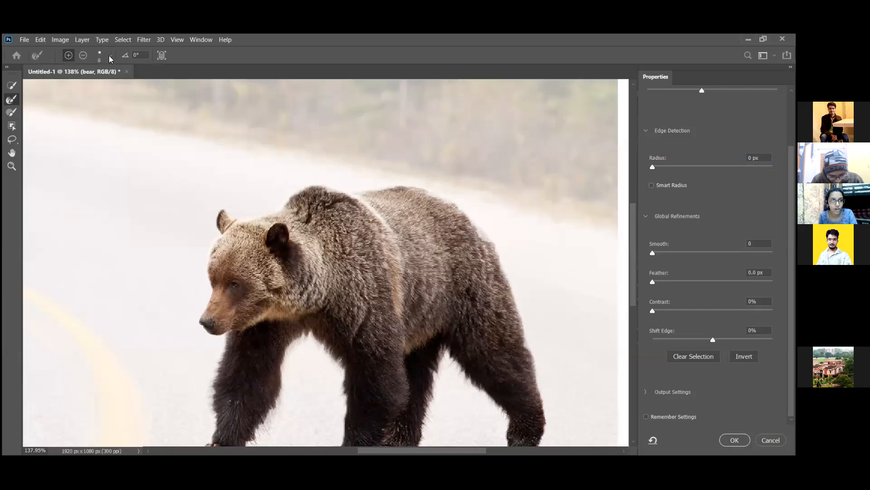
pyautogui.click(109, 57)
pyautogui.moveTo(73, 87); pyautogui.dragTo(76, 87)
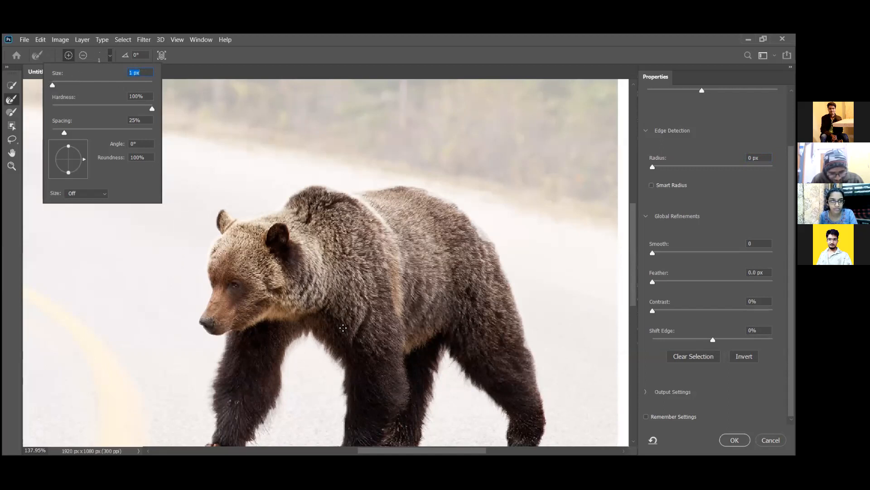
pyautogui.moveTo(53, 85); pyautogui.dragTo(62, 85)
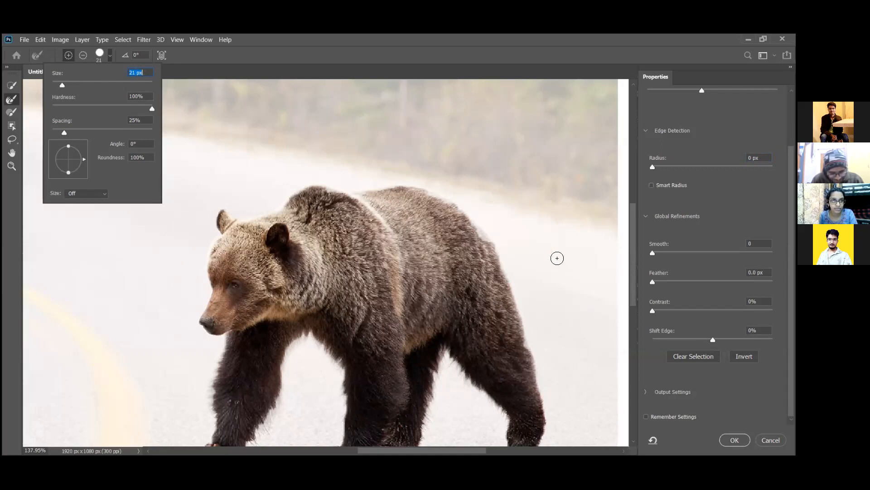
pyautogui.click(480, 231)
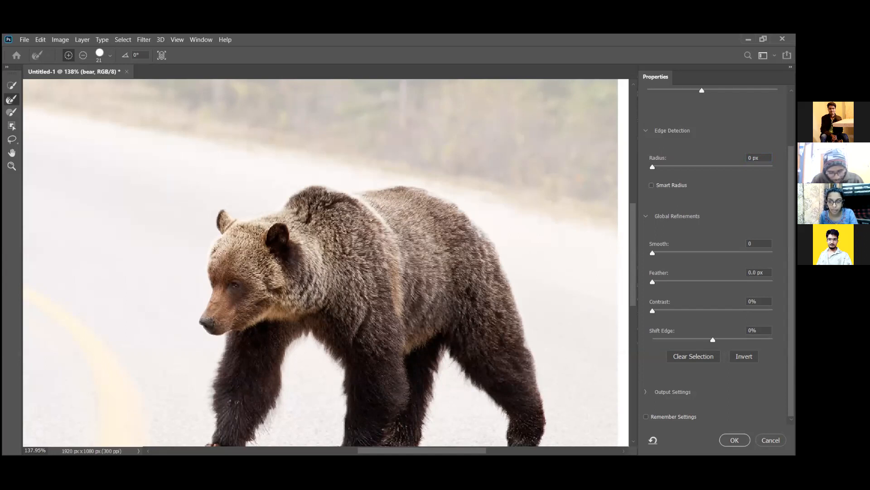
pyautogui.click(734, 440)
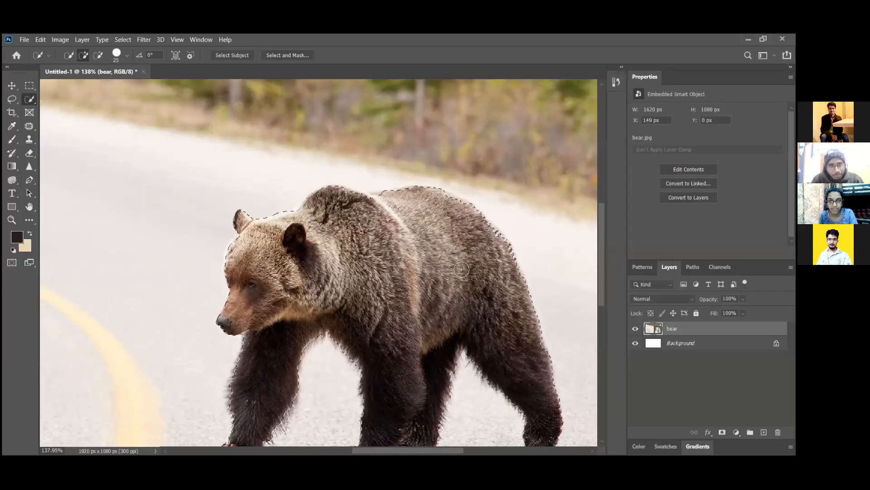
# Try the refined selection as a layer mask on the bear layer, undo the mask and deselect.
pyautogui.click(722, 432)
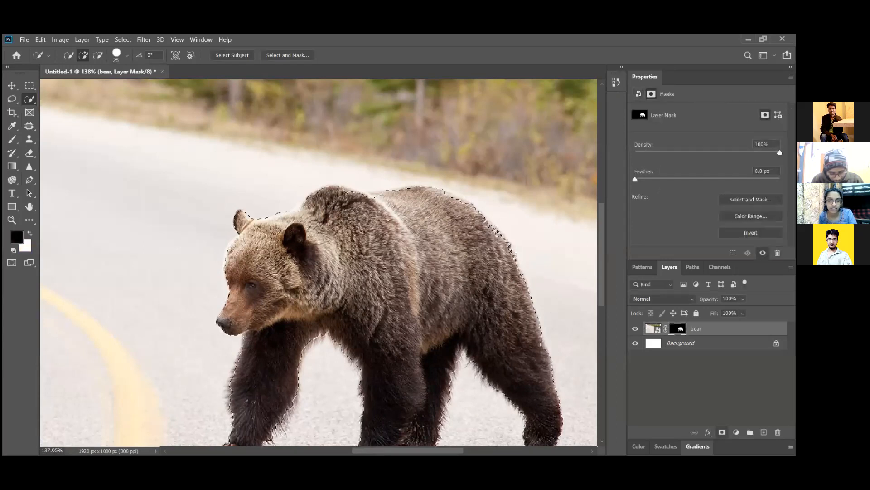
pyautogui.scroll(-5, 402, 221)
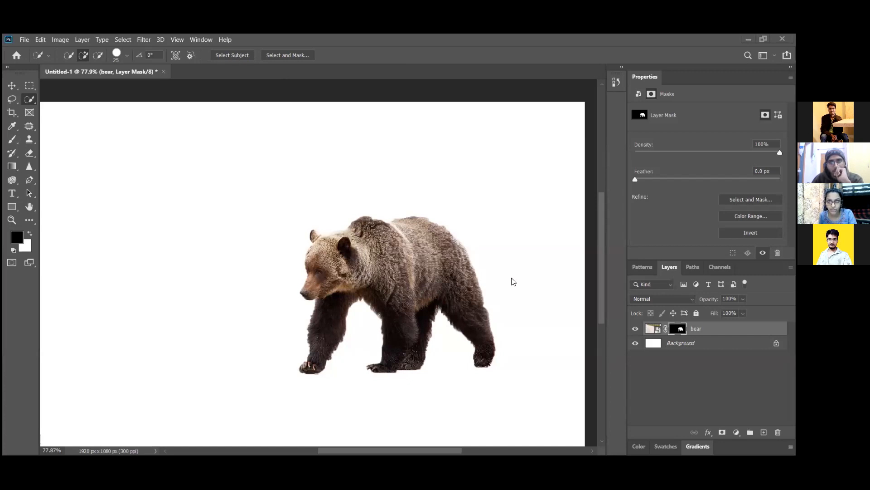
pyautogui.hotkey('ctrl', 'z')
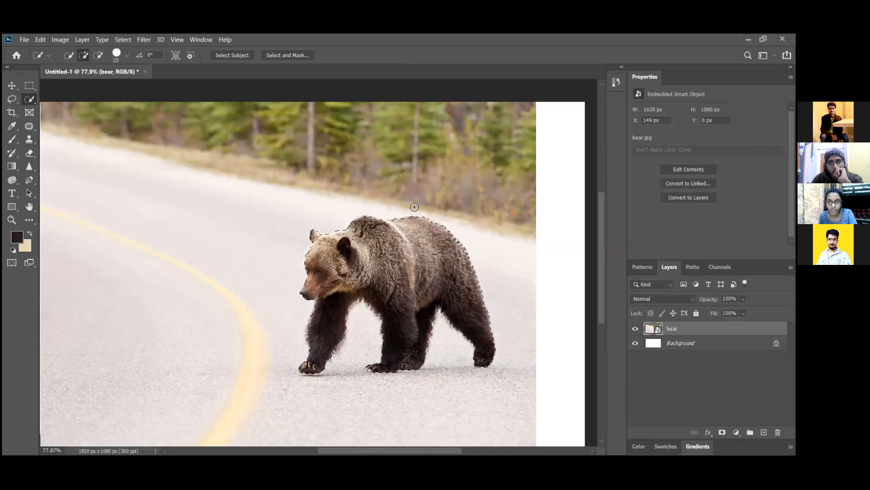
pyautogui.hotkey('ctrl', 'd')
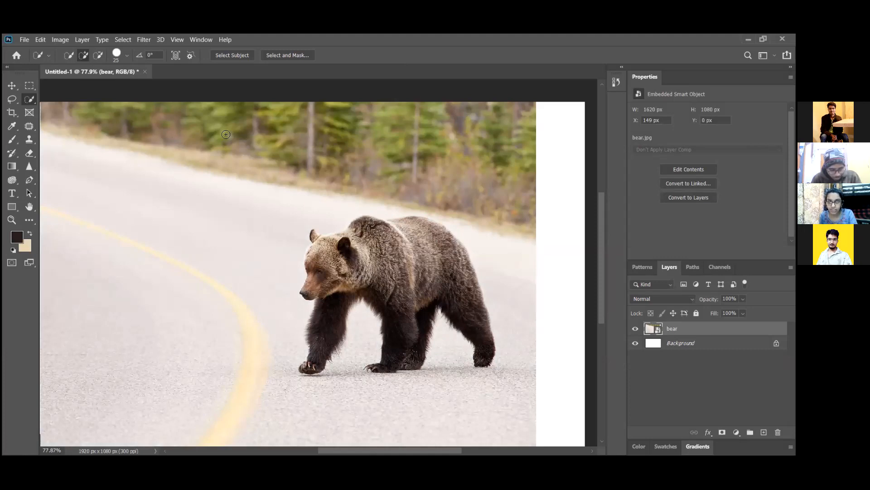
# Try selecting the bear automatically with Select Subject, inspect the selection outline and deselect.
pyautogui.click(246, 58)
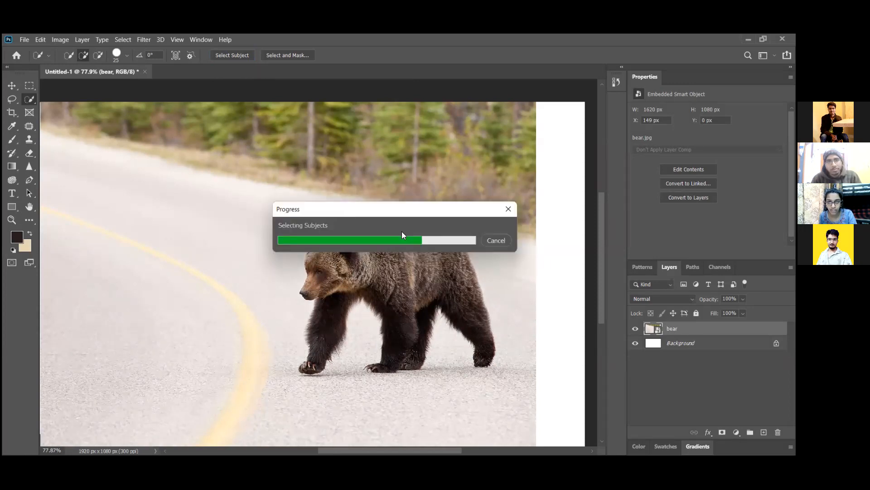
pyautogui.scroll(2, 397, 238)
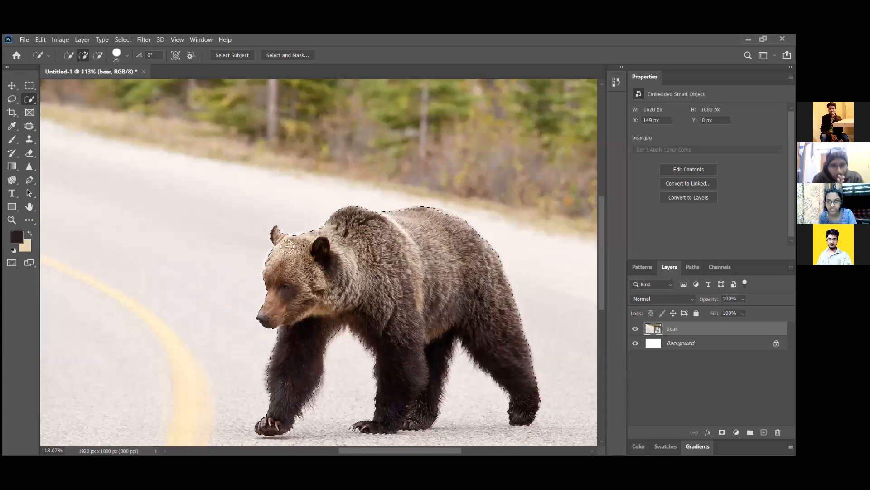
pyautogui.scroll(-1, 459, 233)
pyautogui.scroll(-2, 459, 232)
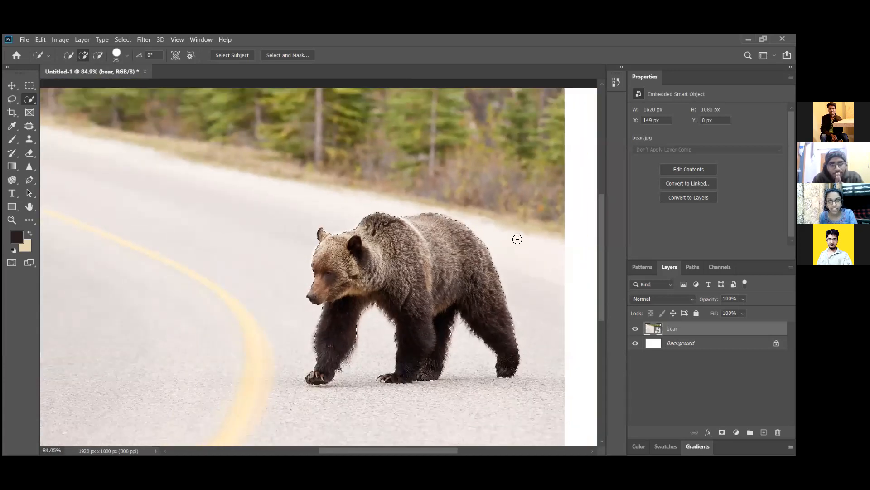
pyautogui.scroll(-1, 517, 237)
pyautogui.hotkey('ctrl', 'd')
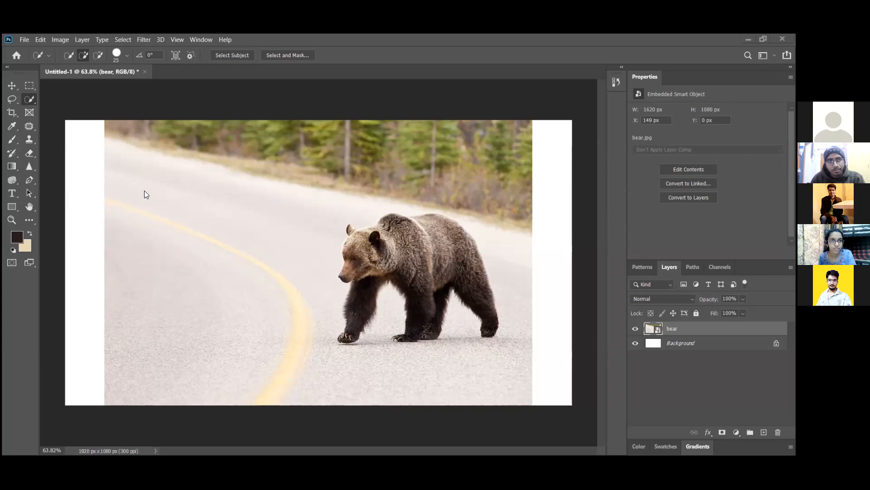
# Add a blank layer mask to the bear layer and set the Brush tool to 18 px size and 65% hardness.
pyautogui.click(13, 140)
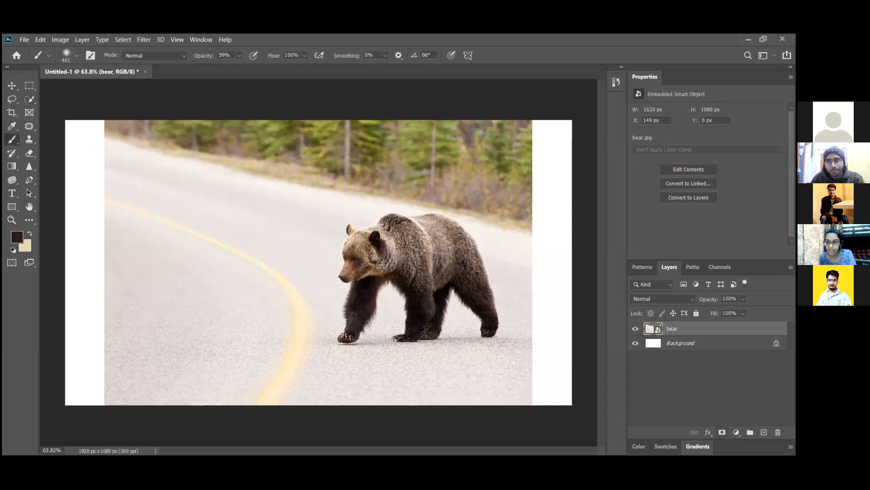
pyautogui.click(723, 432)
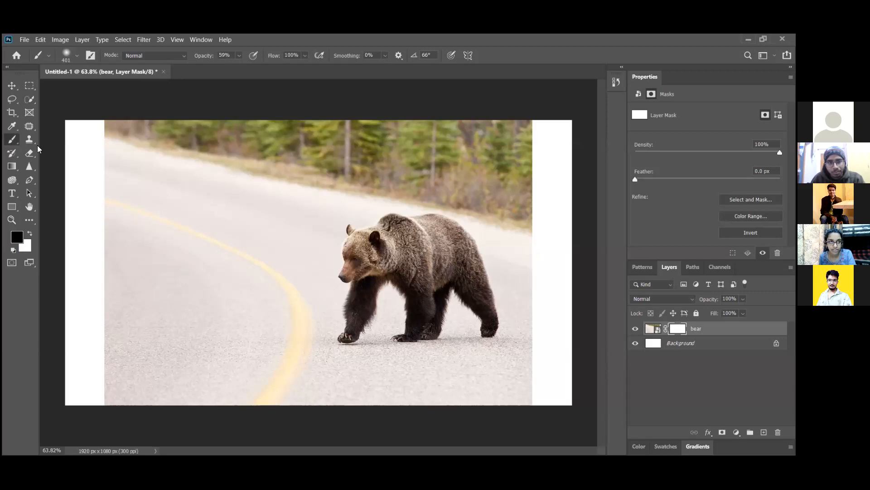
pyautogui.click(77, 55)
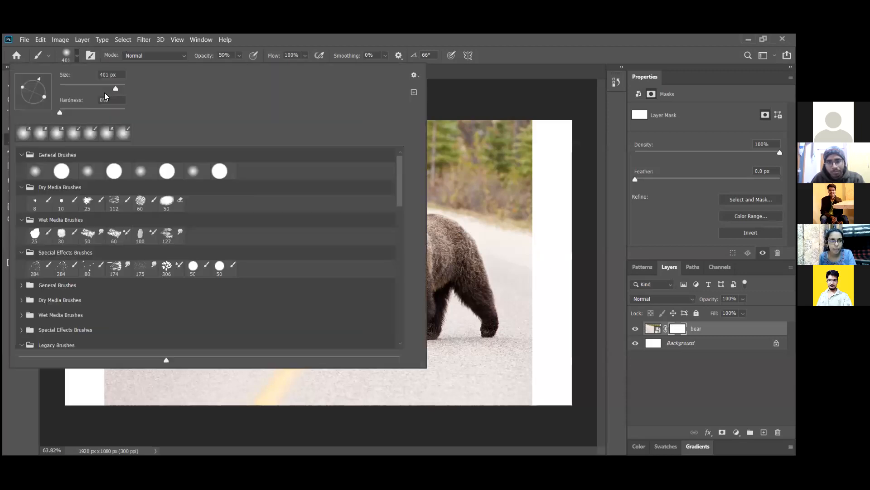
pyautogui.moveTo(72, 88)
pyautogui.mouseDown()
pyautogui.moveTo(86, 113)
pyautogui.moveTo(103, 113)
pyautogui.mouseUp()
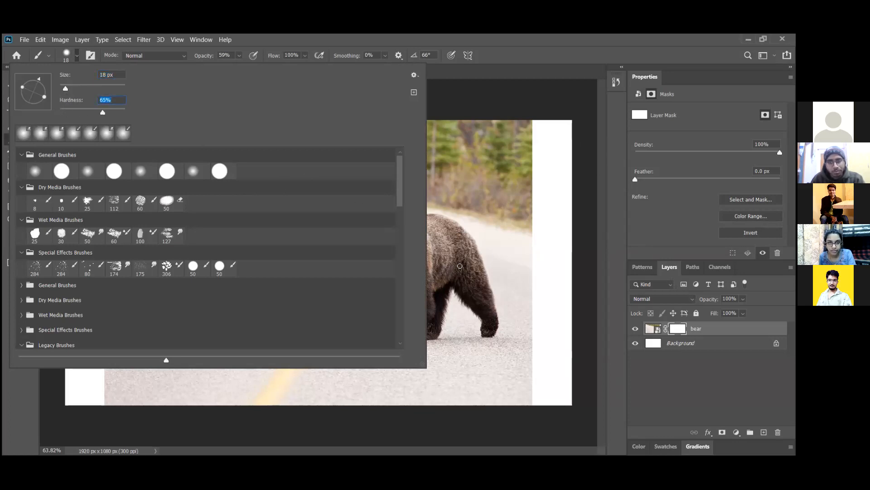
# Target the bear layer's mask and try painting black over the neck below the ear at 59% brush opacity.
pyautogui.click(641, 392)
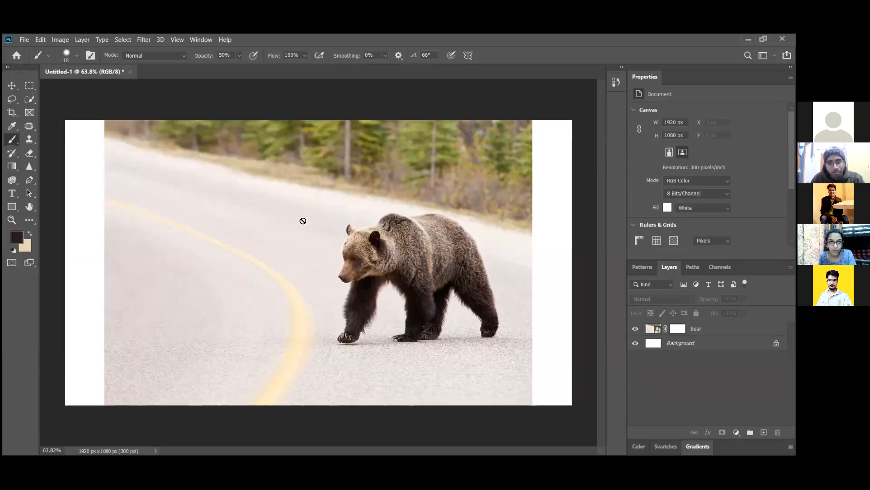
pyautogui.click(679, 329)
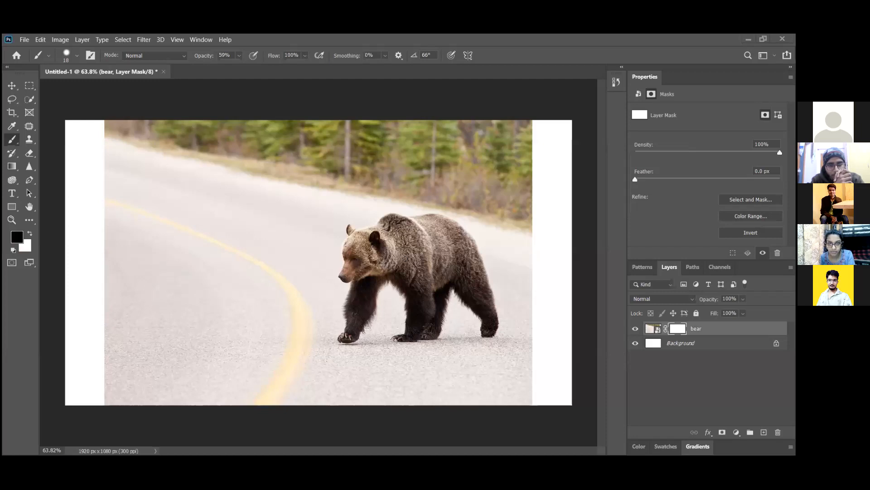
pyautogui.scroll(6, 360, 268)
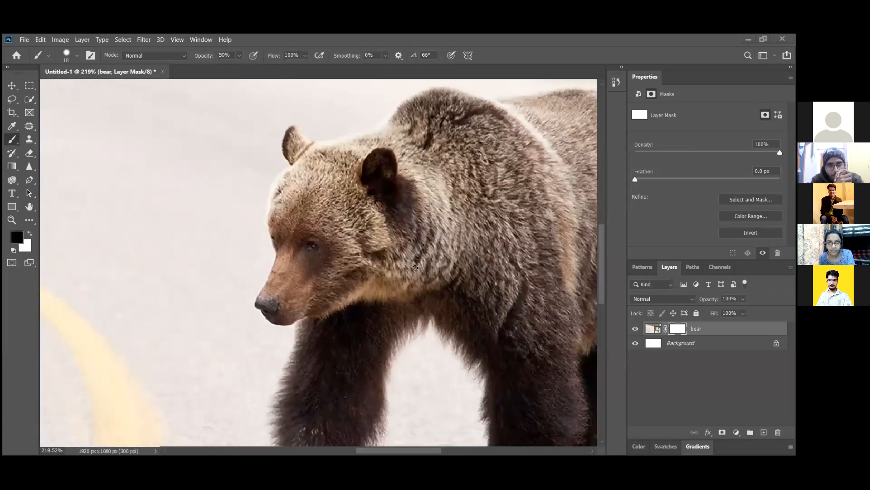
pyautogui.moveTo(357, 223)
pyautogui.mouseDown()
pyautogui.moveTo(402, 194)
pyautogui.moveTo(396, 217)
pyautogui.moveTo(447, 227)
pyautogui.moveTo(415, 195)
pyautogui.moveTo(379, 186)
pyautogui.mouseUp()
# Raise the brush opacity to 100%, paint over the same neck patch on the mask and dismiss the foreground Color Picker.
pyautogui.click(239, 55)
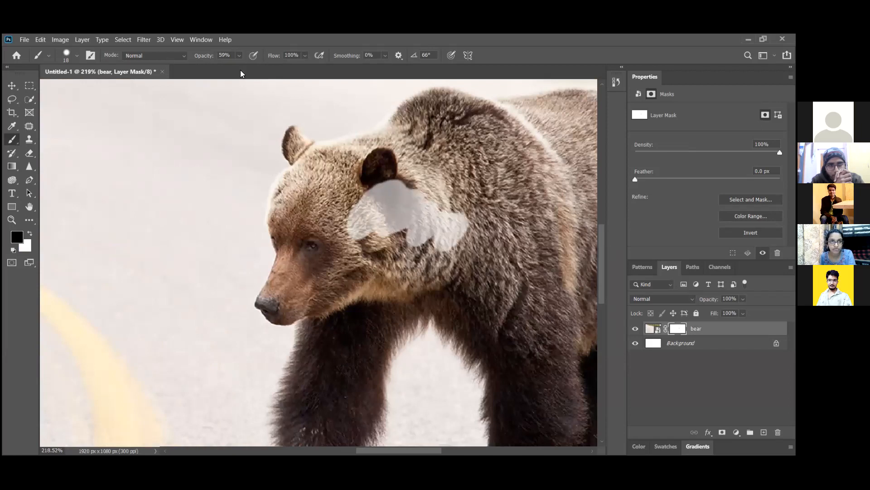
pyautogui.moveTo(388, 228)
pyautogui.mouseDown()
pyautogui.moveTo(416, 221)
pyautogui.moveTo(471, 236)
pyautogui.mouseUp()
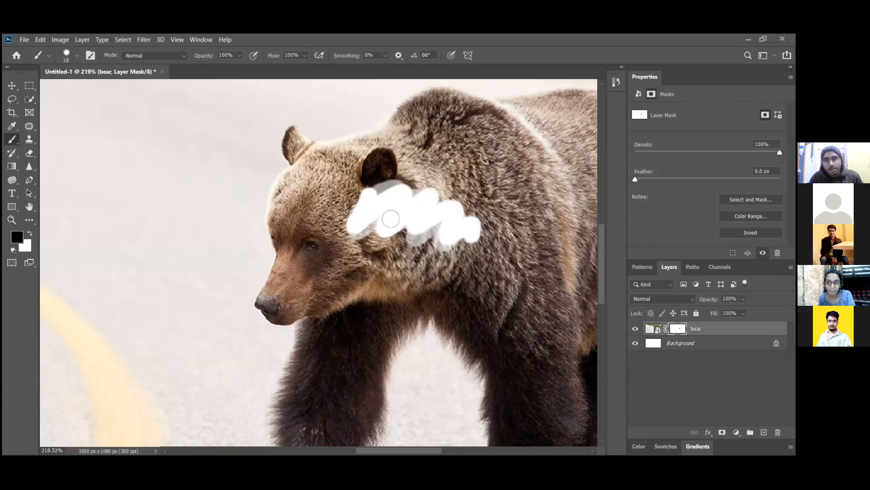
pyautogui.moveTo(351, 226); pyautogui.dragTo(411, 230)
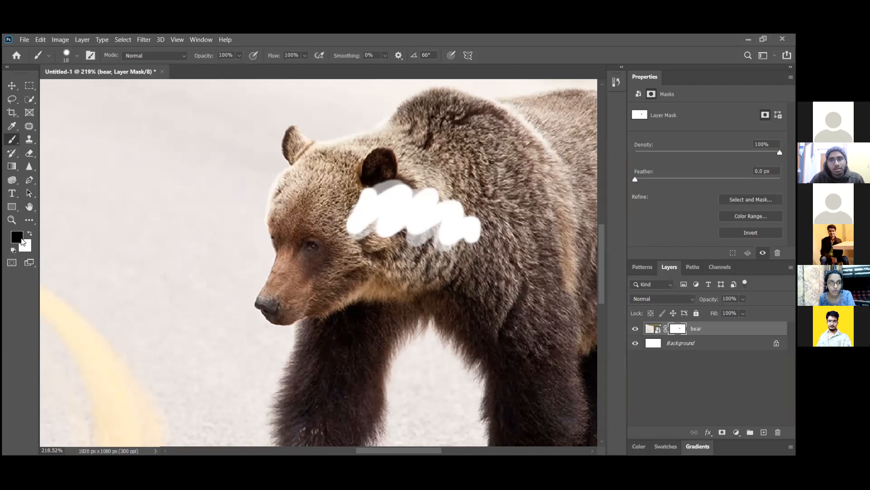
pyautogui.click(521, 216)
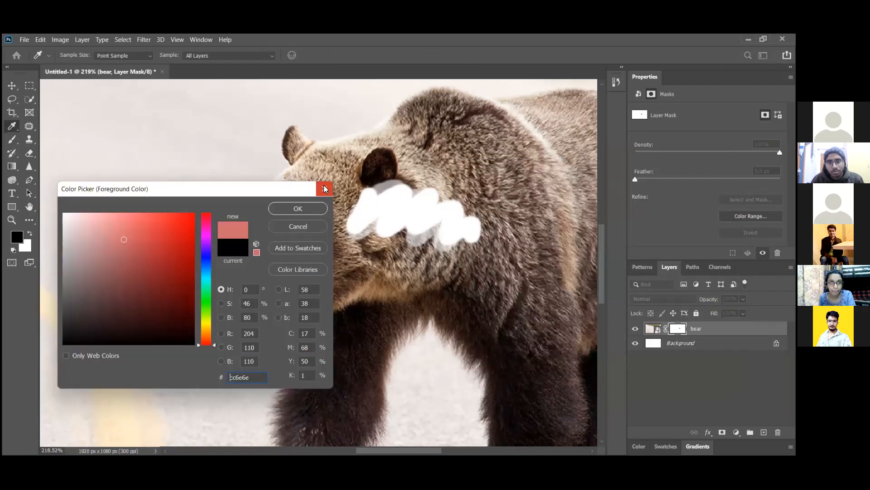
pyautogui.click(325, 190)
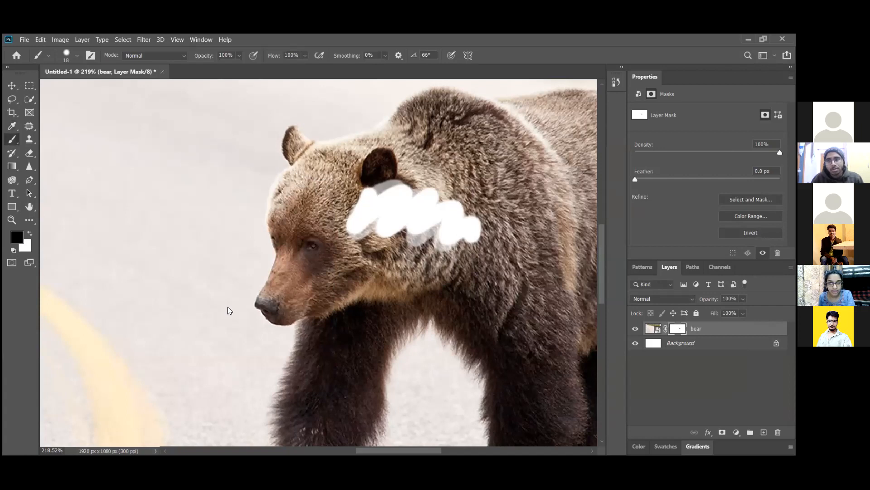
# Undo the brush strokes on the bear layer's mask.
pyautogui.scroll(-6, 228, 307)
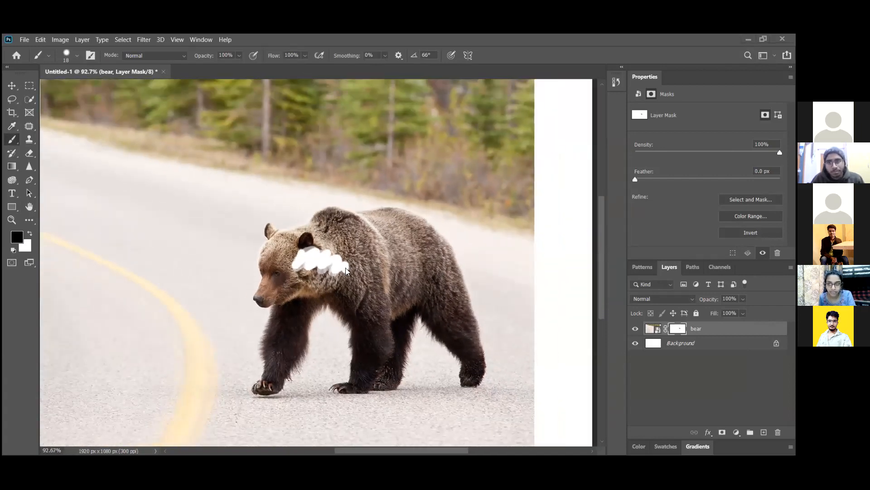
pyautogui.click(11, 85)
pyautogui.hotkey('ctrl', 'z')
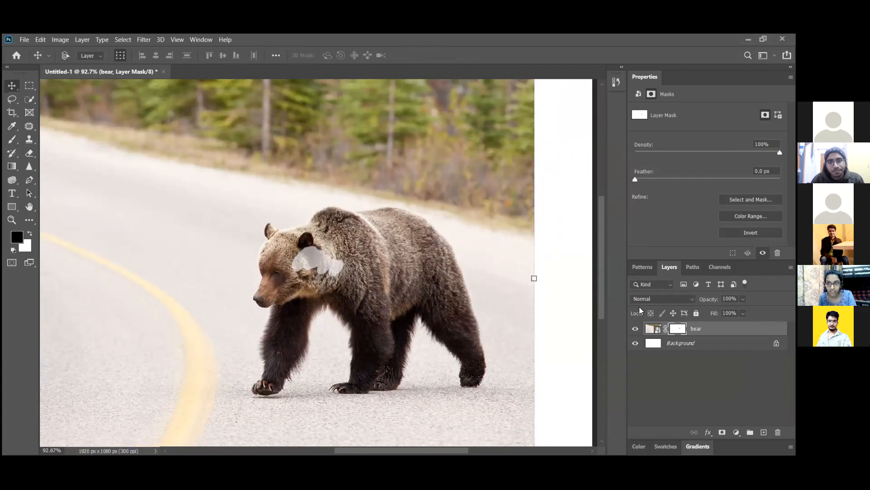
pyautogui.hotkey('ctrl', 'z')
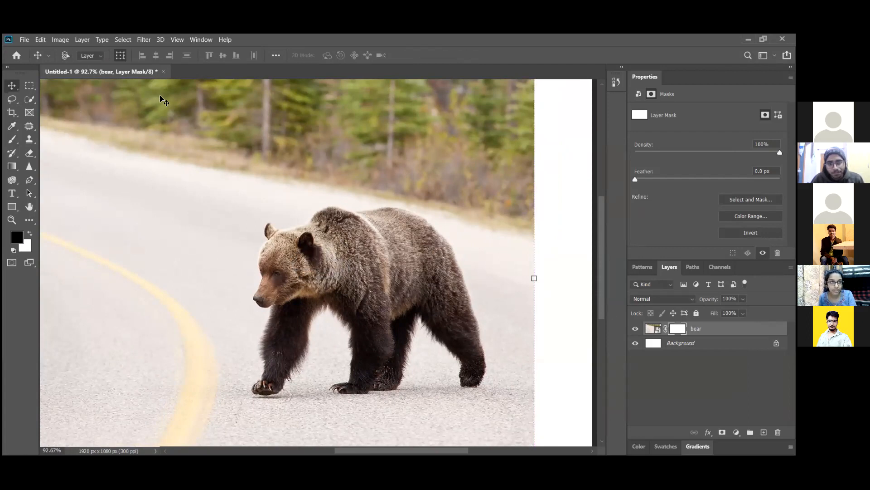
pyautogui.click(29, 99)
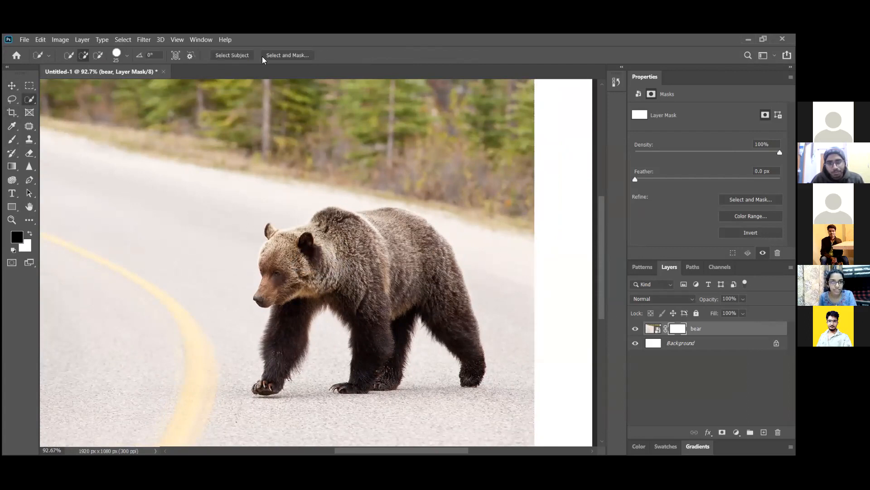
pyautogui.click(274, 57)
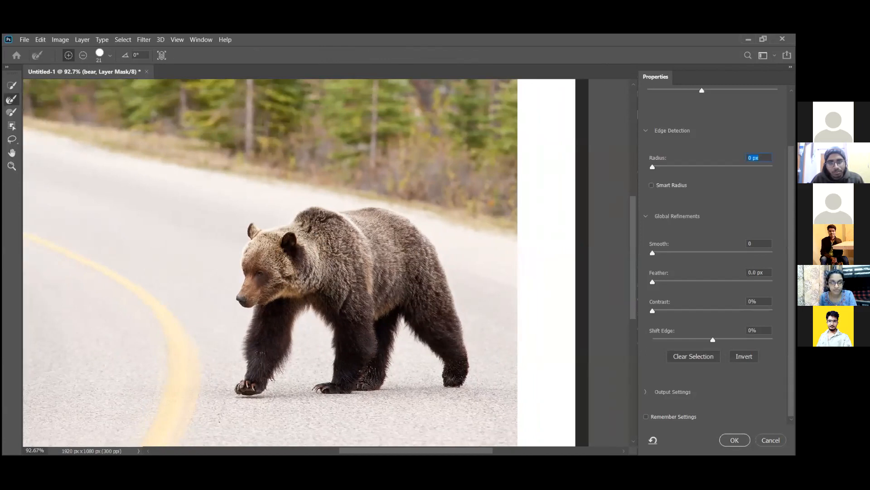
pyautogui.click(770, 439)
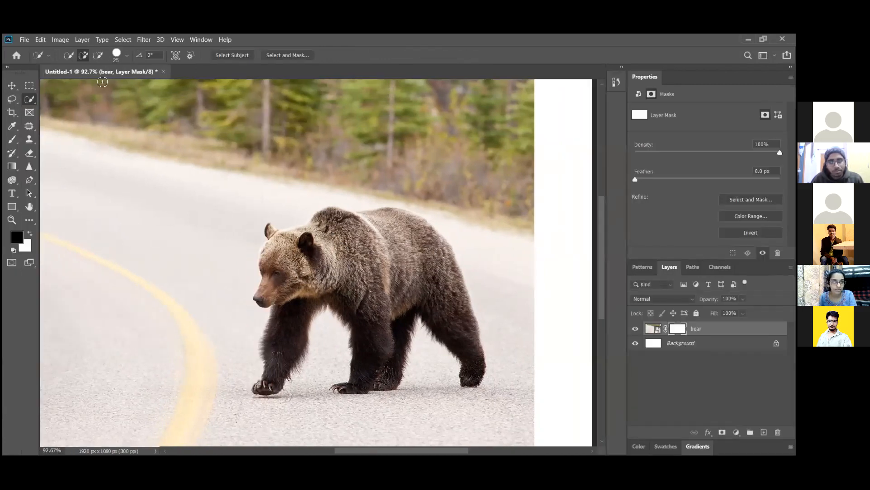
# Select the bear with the Object Selection tool by drawing a rectangle around the whole animal.
pyautogui.rightClick(29, 100)
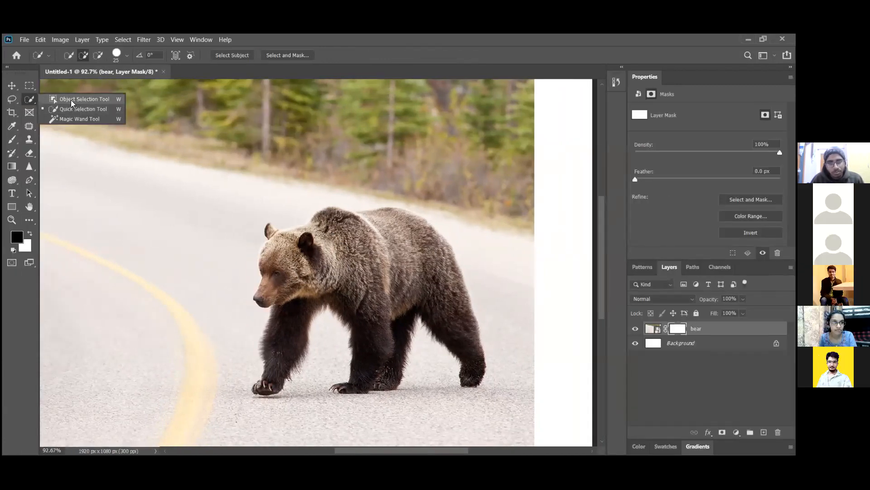
pyautogui.click(72, 101)
pyautogui.moveTo(215, 181)
pyautogui.mouseDown()
pyautogui.moveTo(471, 415)
pyautogui.moveTo(502, 420)
pyautogui.mouseUp()
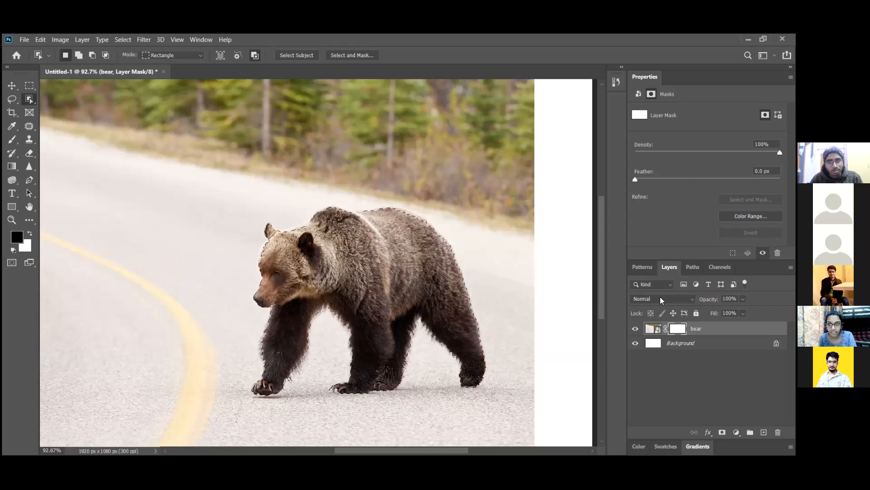
# Delete the layer mask from the bear layer.
pyautogui.rightClick(679, 329)
pyautogui.click(703, 352)
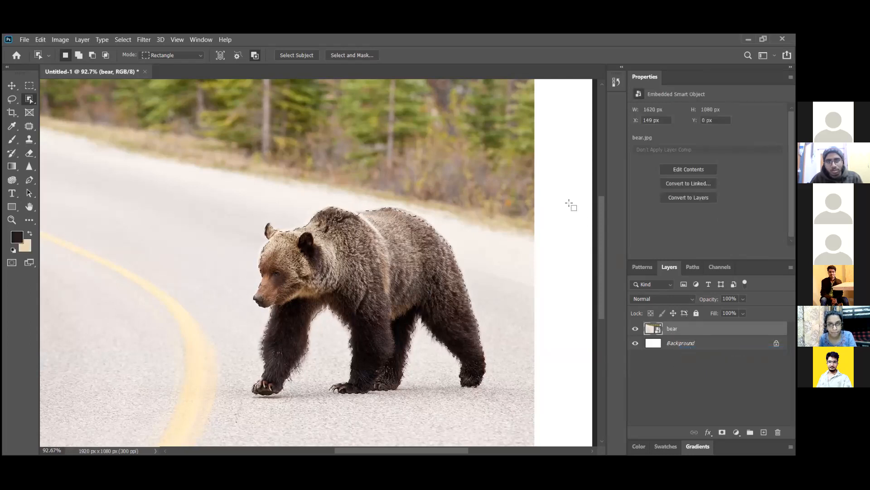
pyautogui.hotkey('ctrl', 'd')
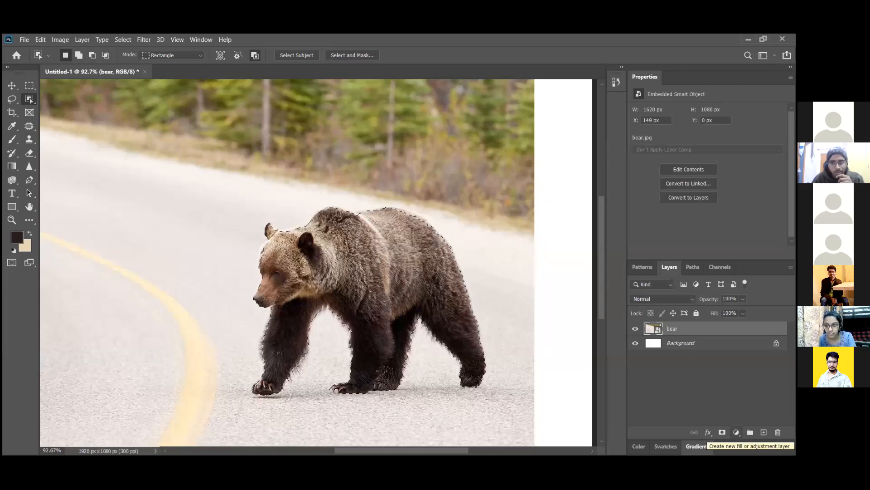
# Try a Solid Color fill layer on the bear selection in green 6ac534, cancel the fill and deselect.
pyautogui.click(737, 431)
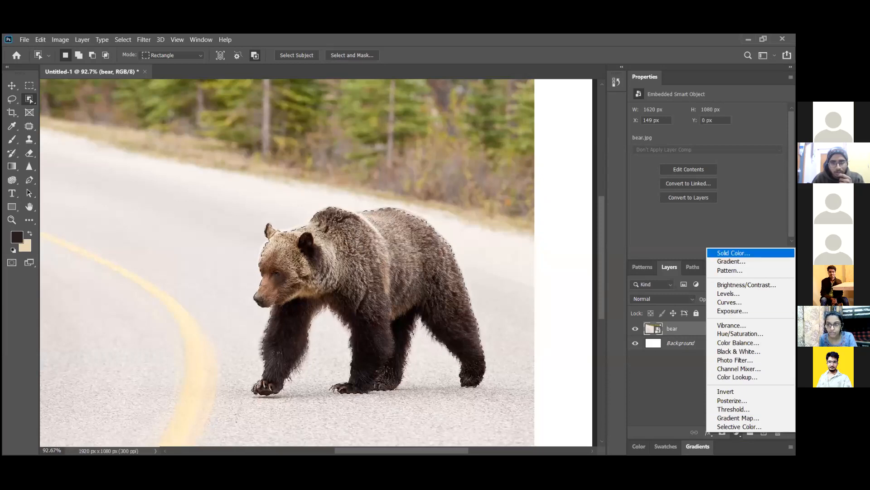
pyautogui.click(733, 253)
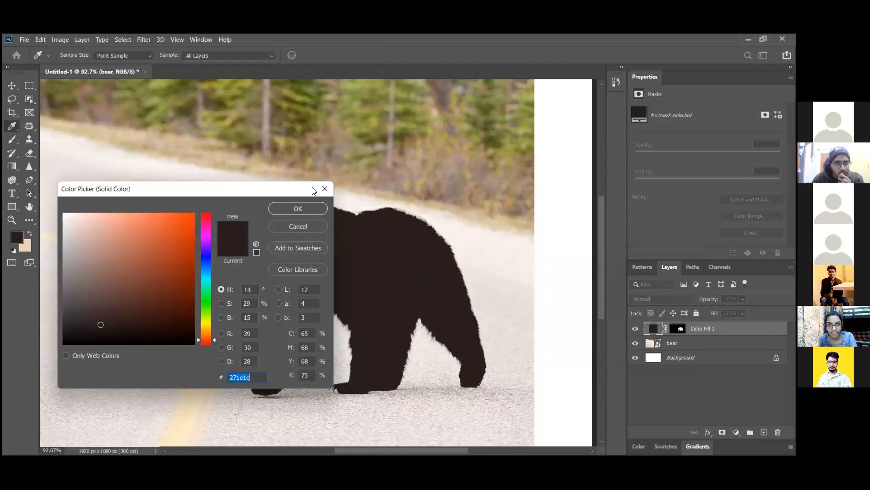
pyautogui.moveTo(105, 249); pyautogui.dragTo(160, 242)
pyautogui.click(208, 309)
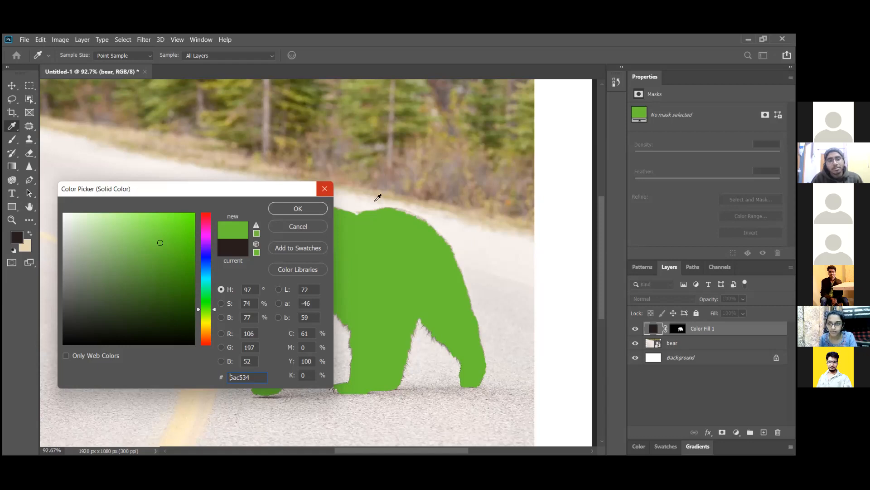
pyautogui.click(320, 191)
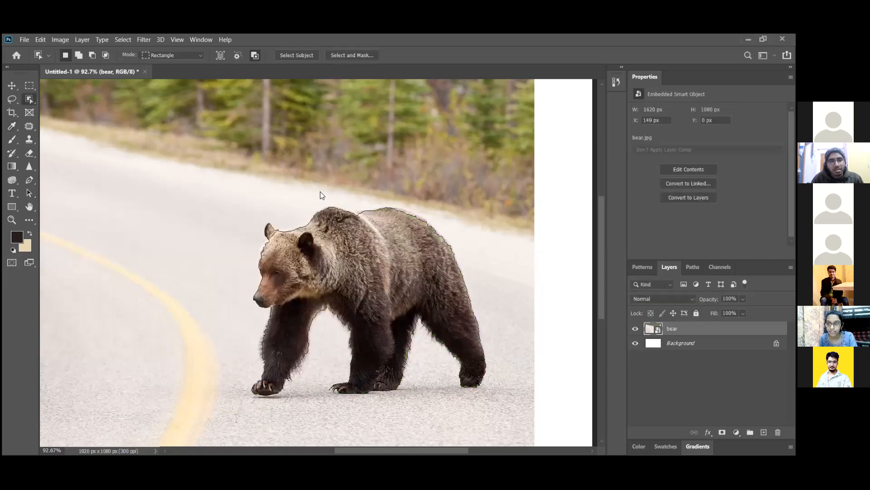
pyautogui.hotkey('ctrl', 'd')
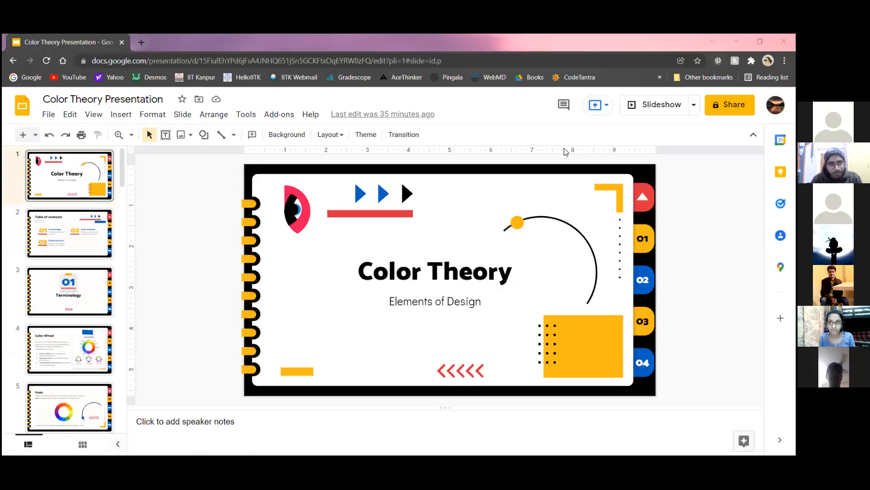
# Switch to Google Slides and start the Color Theory Presentation slideshow.
pyautogui.click(649, 104)
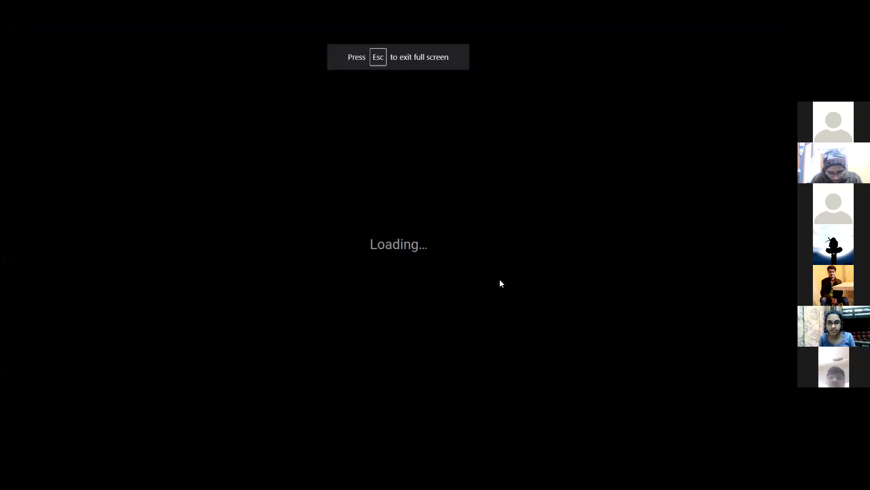
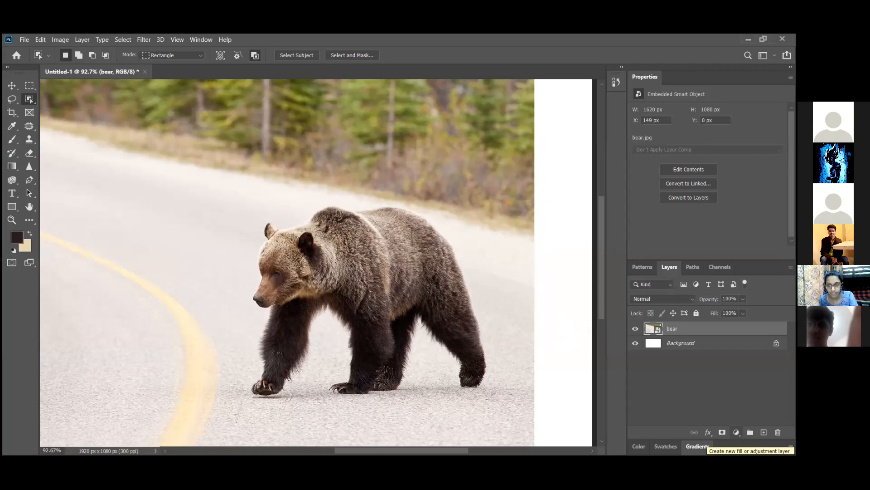
# Try a Solid Color fill layer in dark brown 271e1c above the bear layer, and delete that layer.
pyautogui.click(736, 432)
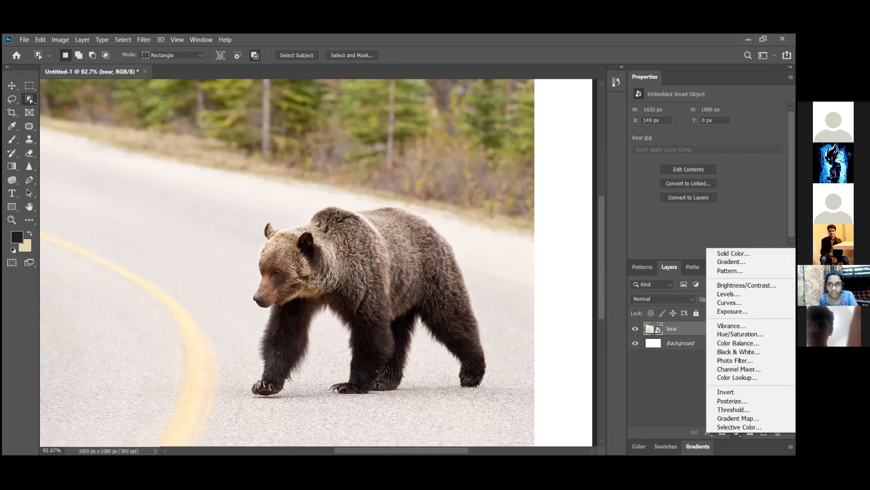
pyautogui.click(733, 253)
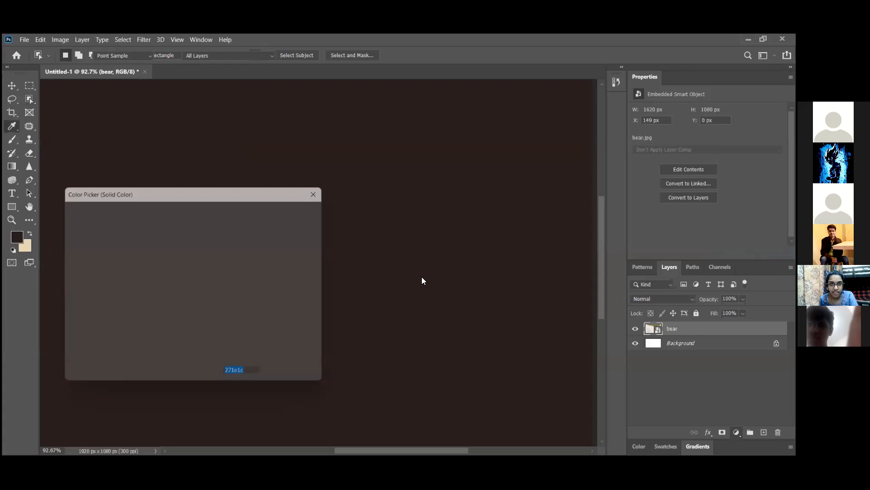
pyautogui.click(319, 209)
pyautogui.press('w')
pyautogui.scroll(-3, 505, 299)
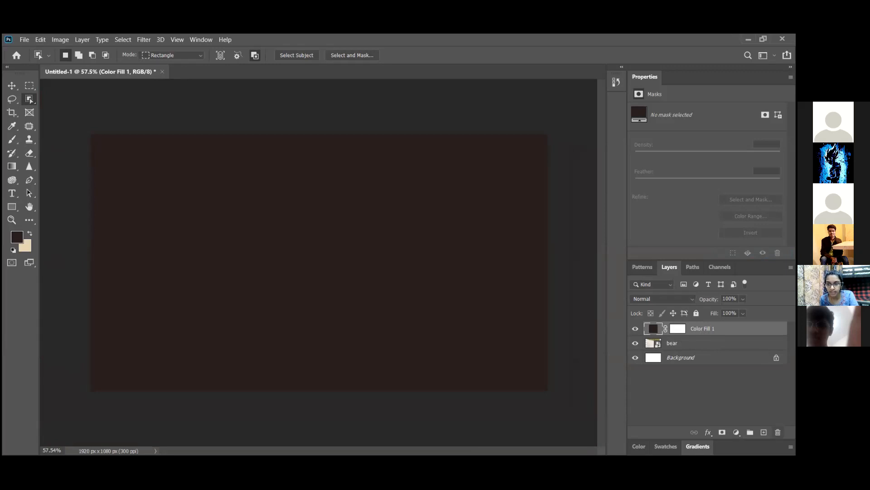
pyautogui.click(778, 432)
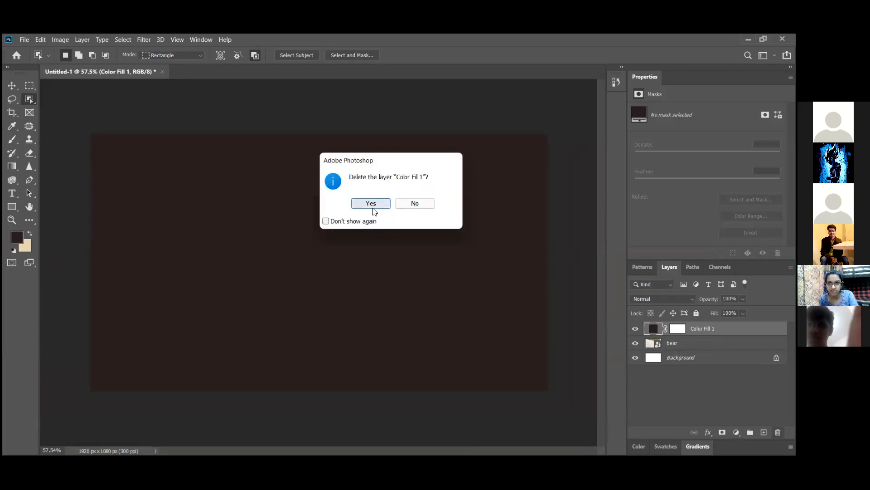
pyautogui.click(371, 204)
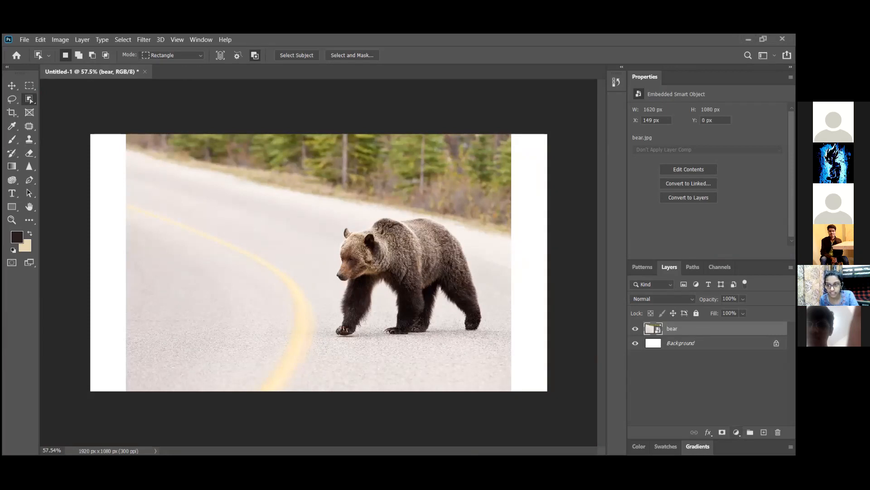
# Try locking and unlocking the bear layer, and view its Layer Style blending options before cancelling.
pyautogui.click(737, 432)
pyautogui.press('Escape')
pyautogui.click(696, 313)
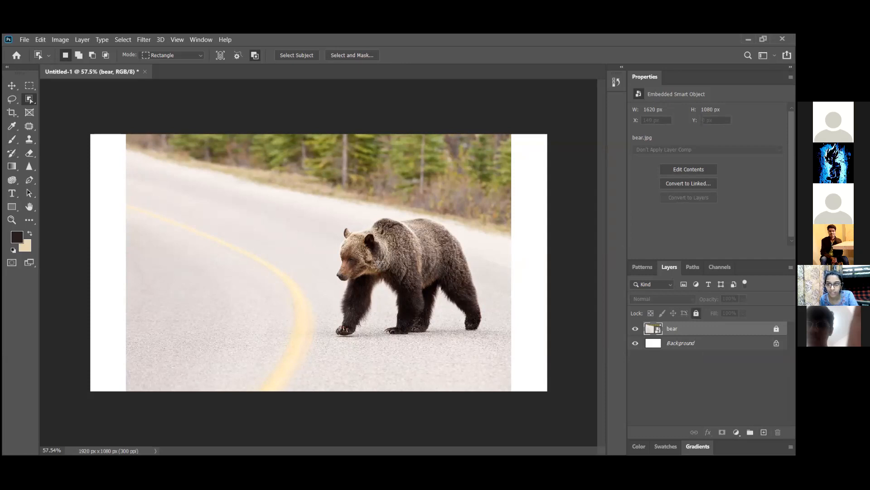
pyautogui.click(696, 313)
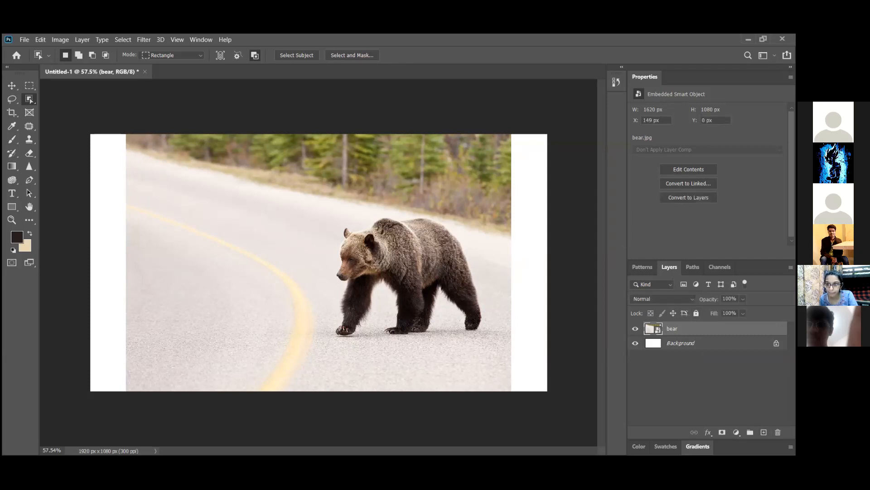
pyautogui.doubleClick(701, 326)
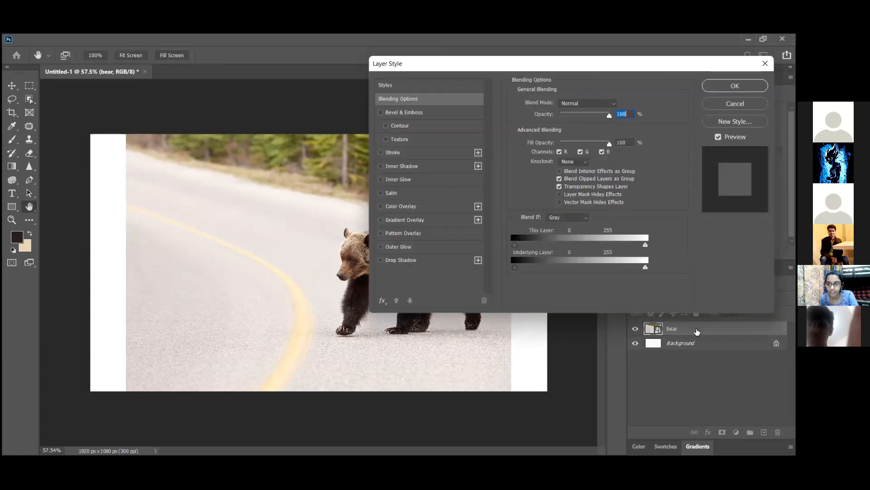
pyautogui.press('Escape')
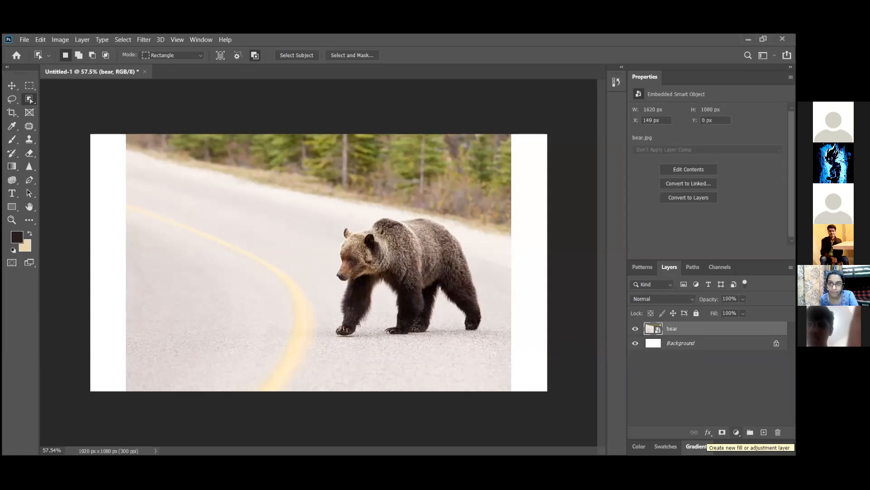
# Add a Brightness/Contrast adjustment layer above the bear layer with brightness 53 and contrast 52.
pyautogui.click(736, 432)
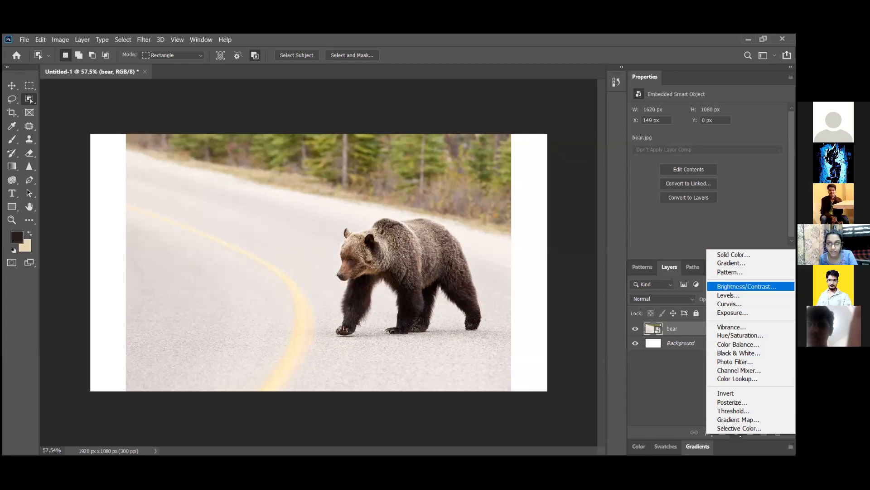
pyautogui.click(747, 286)
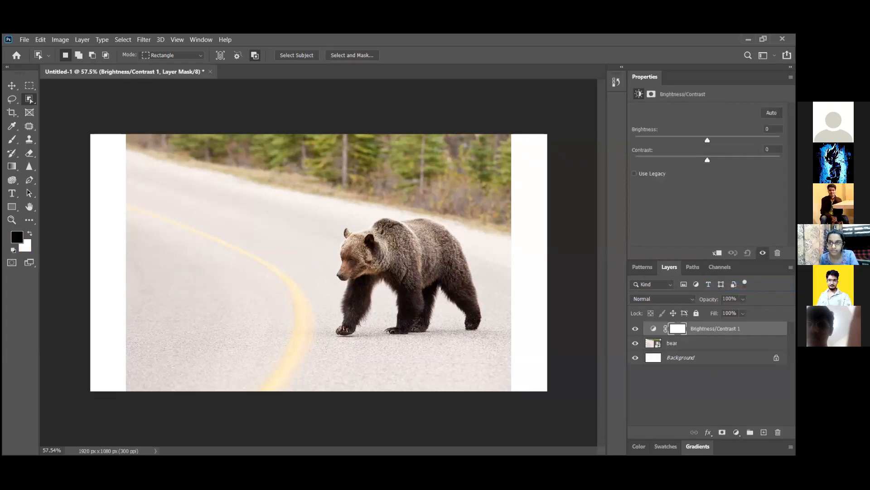
pyautogui.moveTo(707, 140); pyautogui.dragTo(730, 140)
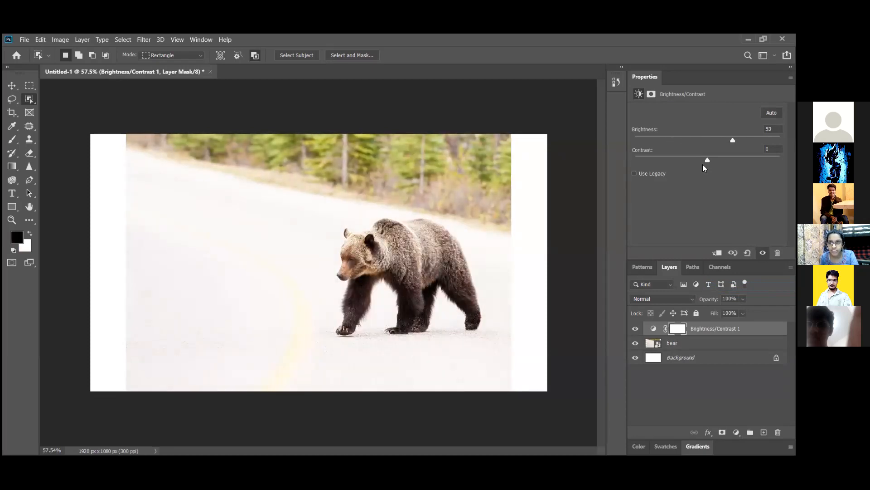
pyautogui.moveTo(707, 160); pyautogui.dragTo(744, 160)
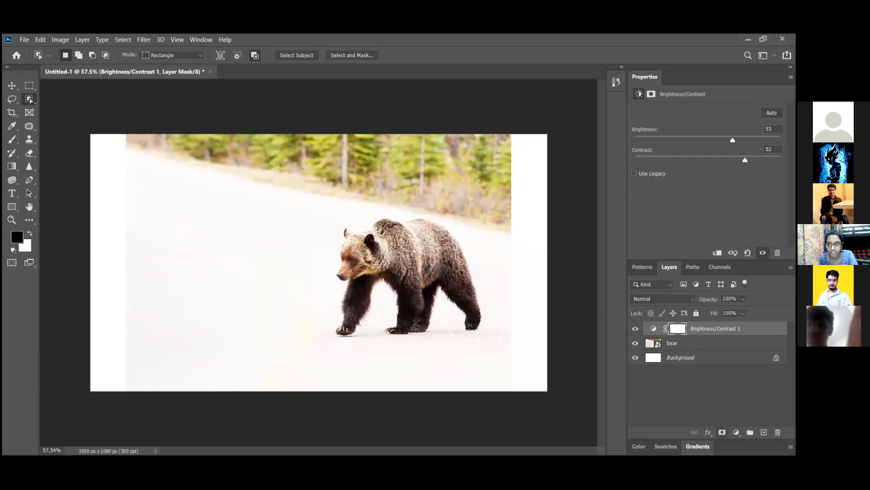
pyautogui.click(736, 432)
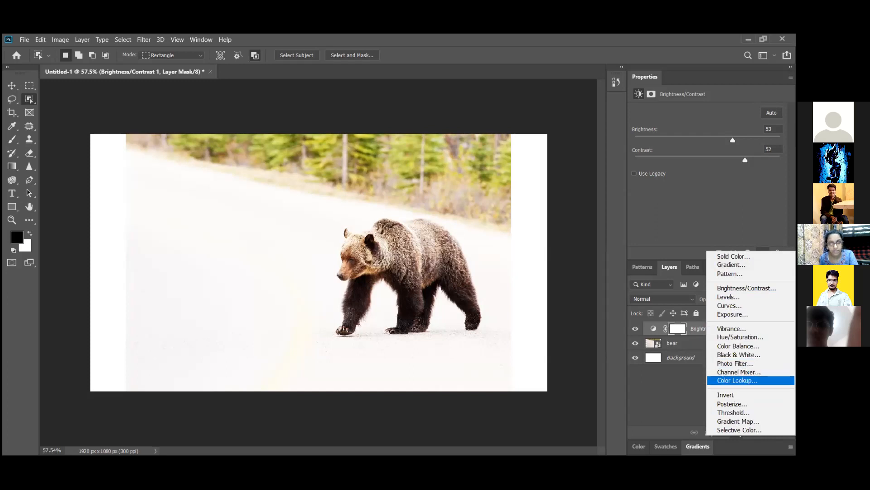
pyautogui.click(681, 387)
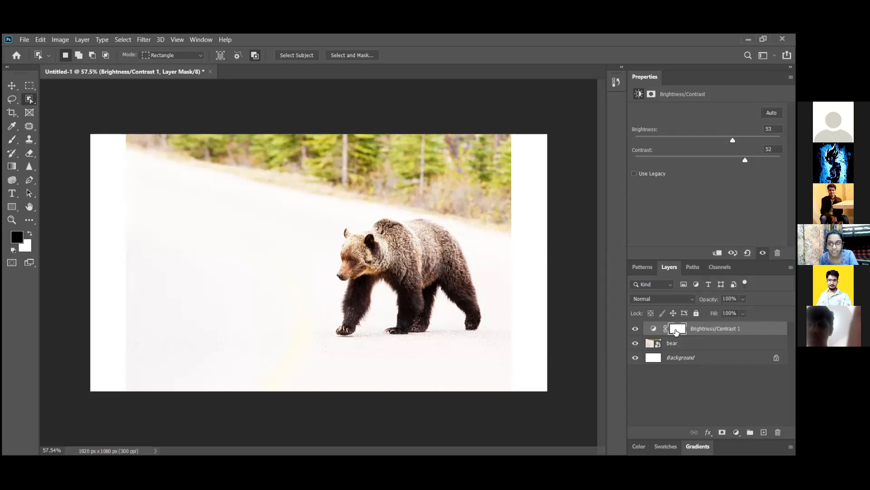
# Select the bear on its layer with Object Selection and fill that area of the Brightness/Contrast layer mask with black.
pyautogui.click(678, 331)
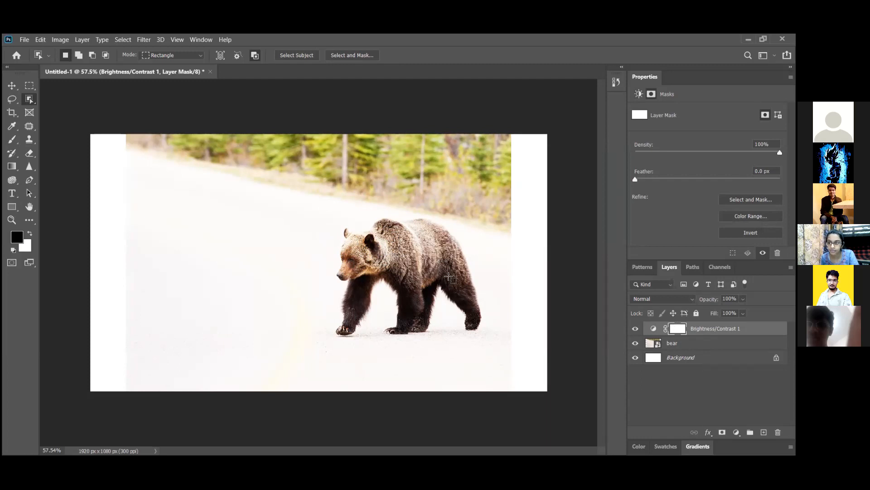
pyautogui.click(674, 343)
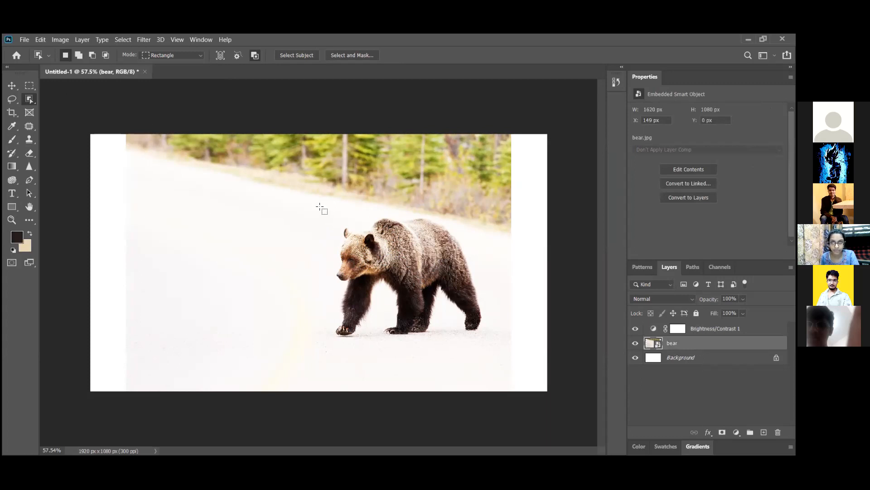
pyautogui.moveTo(320, 207); pyautogui.dragTo(517, 355)
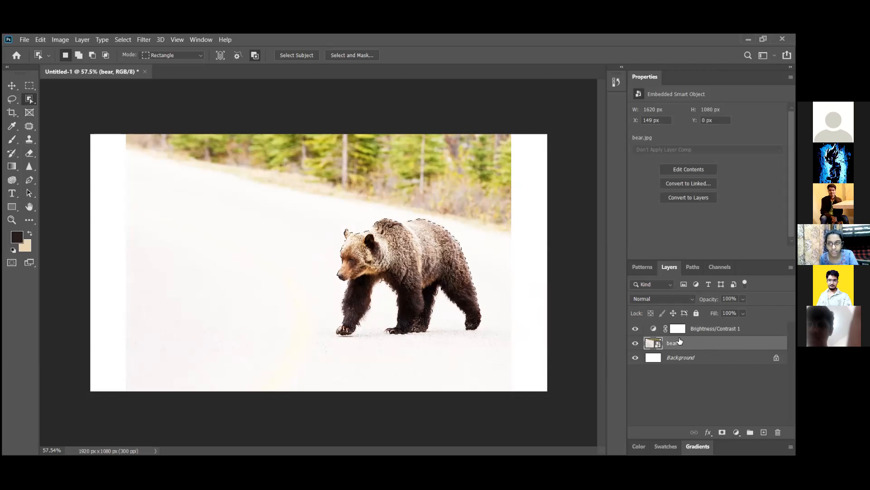
pyautogui.click(678, 332)
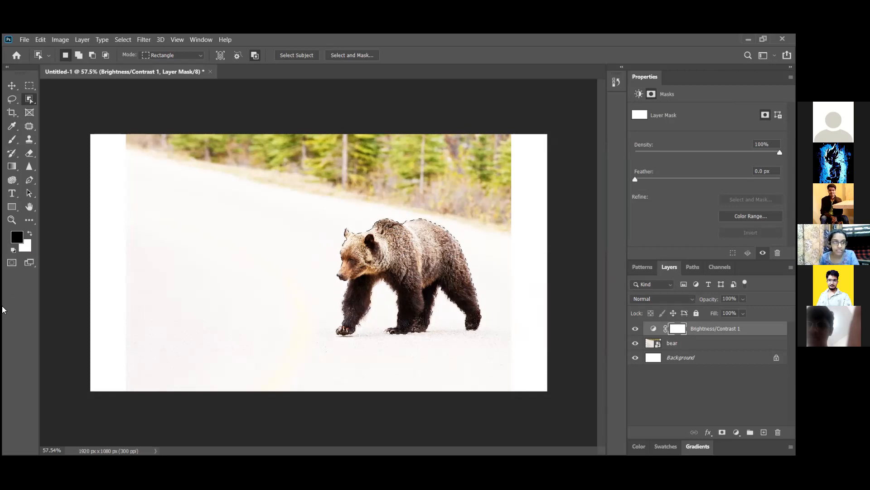
pyautogui.click(29, 234)
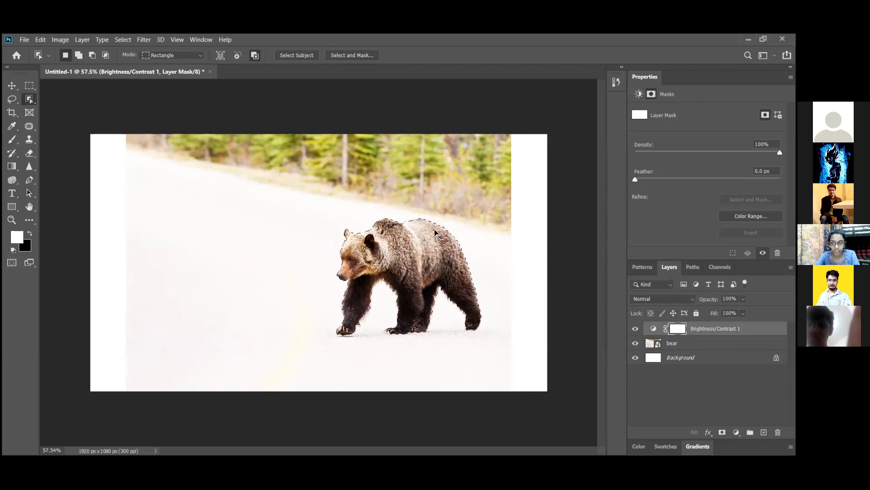
pyautogui.press('Delete')
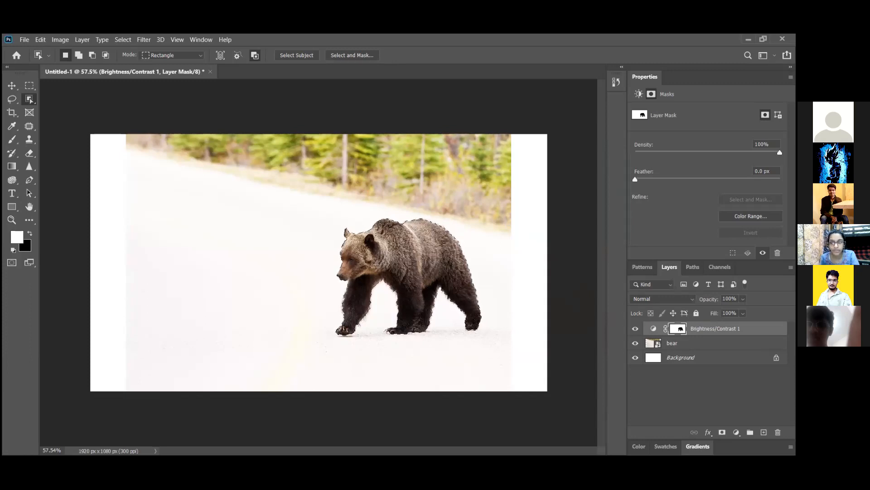
# Compare the photo with and without the Brightness/Contrast adjustment, and leave that layer hidden.
pyautogui.click(736, 432)
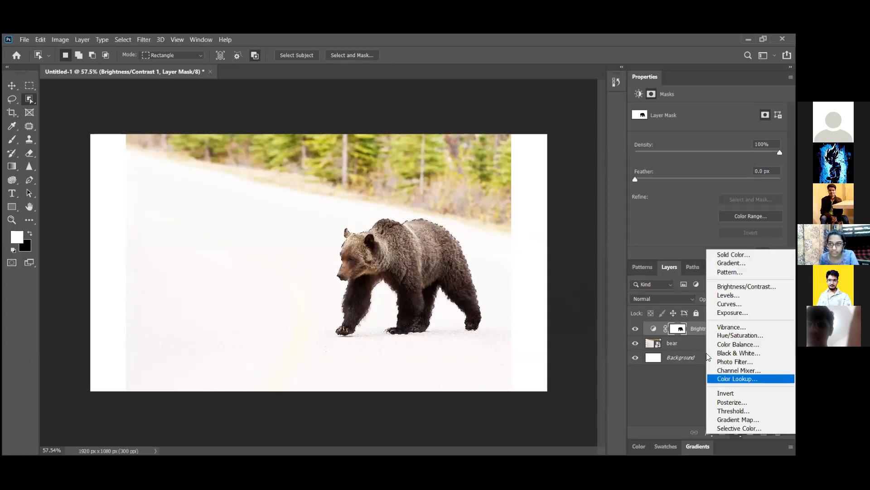
pyautogui.click(657, 391)
pyautogui.click(635, 330)
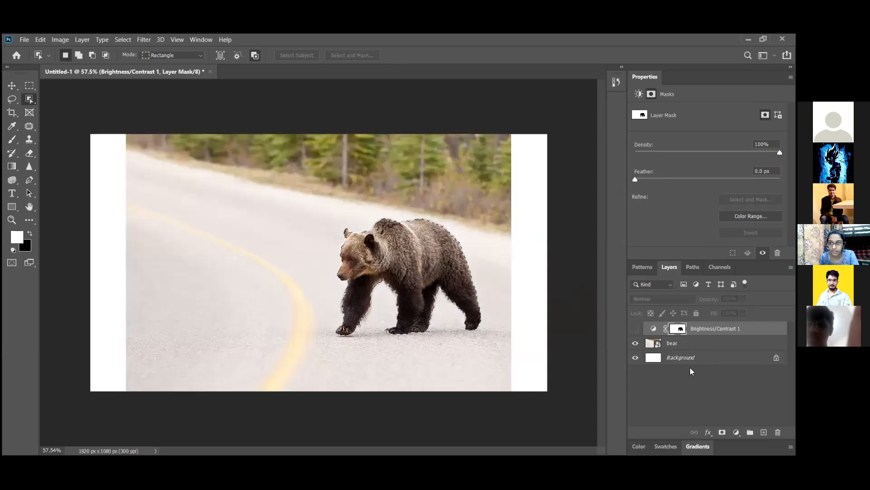
pyautogui.click(635, 330)
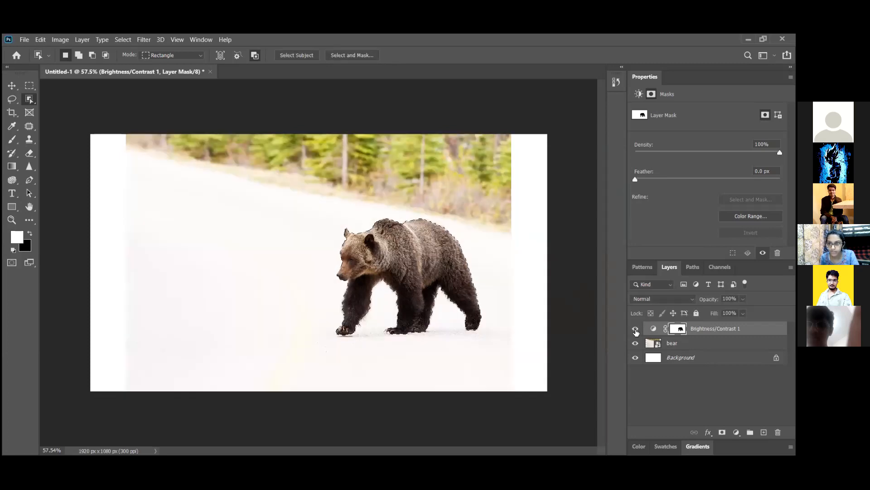
pyautogui.click(635, 330)
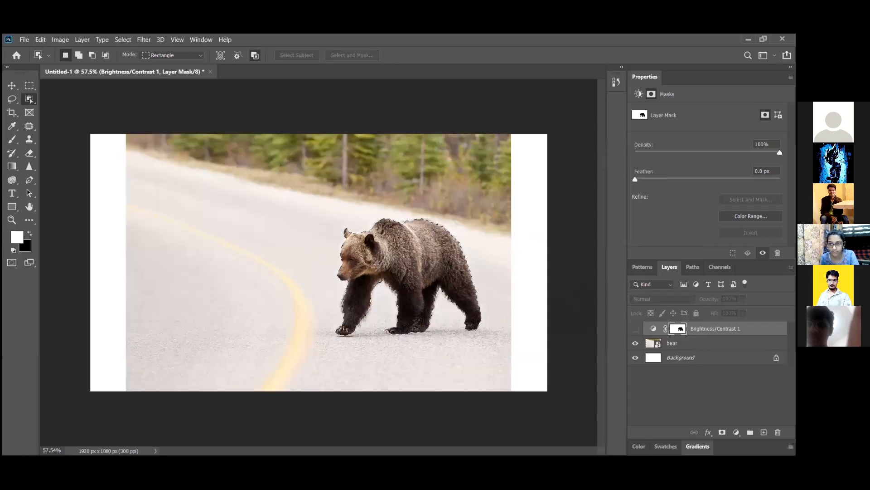
# Try a Levels adjustment layer on the bear selection, raising the output black level to 31 and returning it to 0.
pyautogui.click(736, 432)
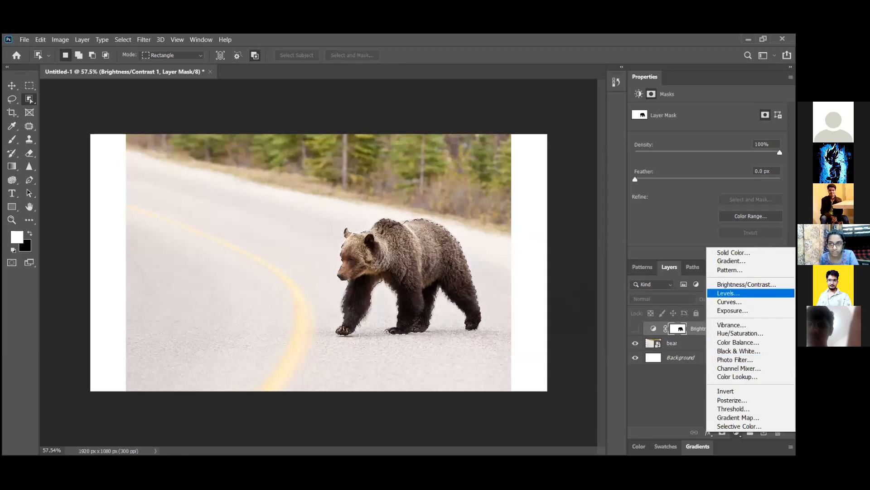
pyautogui.click(728, 293)
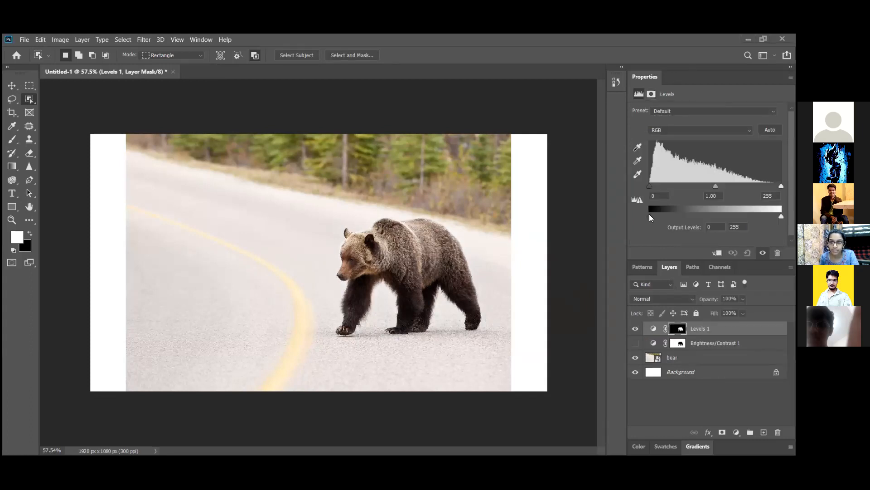
pyautogui.moveTo(647, 215); pyautogui.dragTo(664, 216)
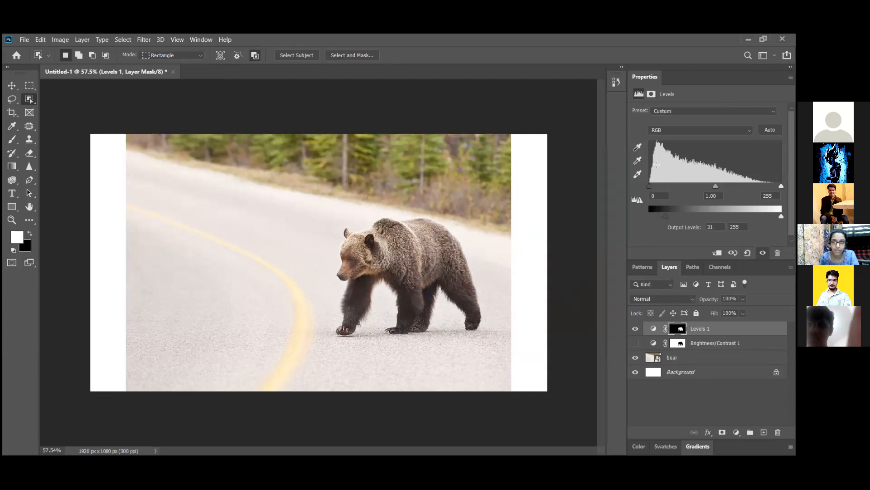
pyautogui.moveTo(663, 216); pyautogui.dragTo(646, 216)
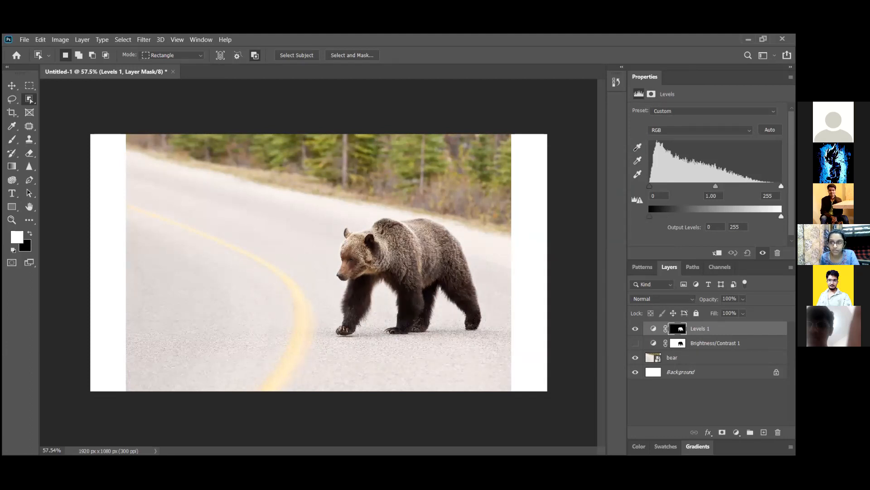
pyautogui.moveTo(781, 187)
pyautogui.mouseDown()
pyautogui.moveTo(711, 186)
pyautogui.moveTo(781, 187)
pyautogui.mouseUp()
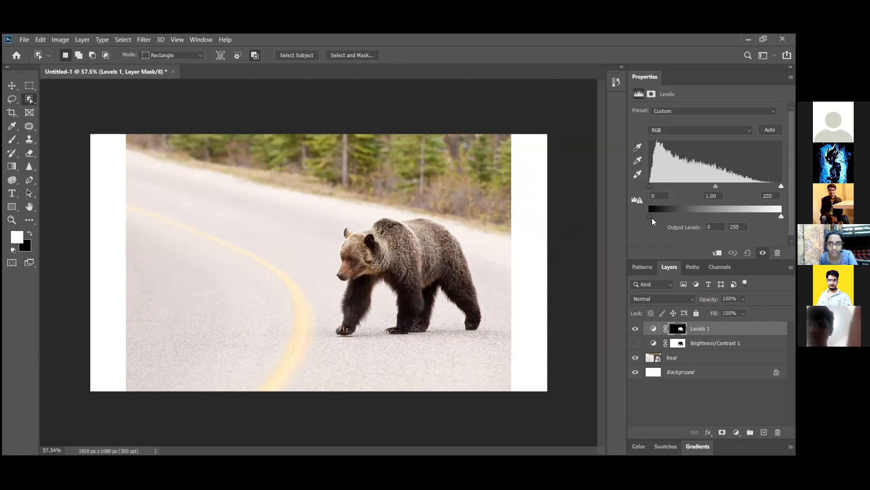
pyautogui.moveTo(649, 185)
pyautogui.mouseDown()
pyautogui.moveTo(677, 189)
pyautogui.moveTo(633, 183)
pyautogui.mouseUp()
# Delete the bear-shaped layer mask from the Levels adjustment layer.
pyautogui.click(12, 85)
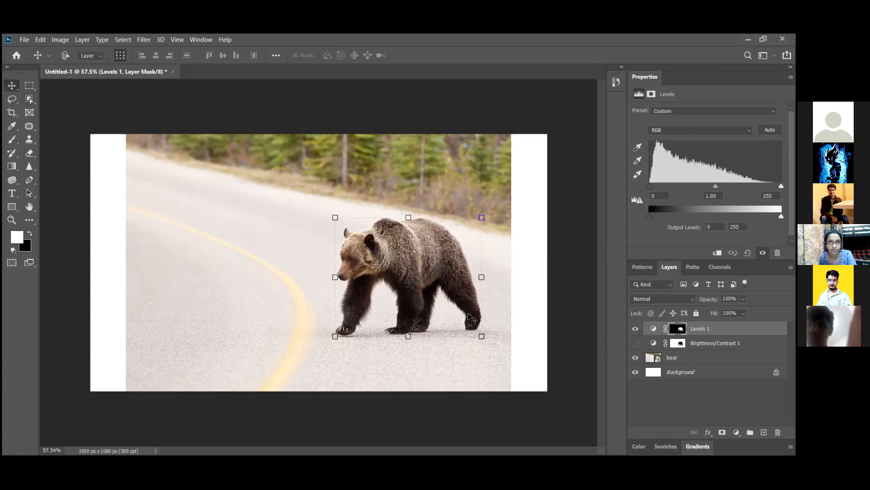
pyautogui.click(715, 343)
pyautogui.click(698, 358)
pyautogui.click(708, 329)
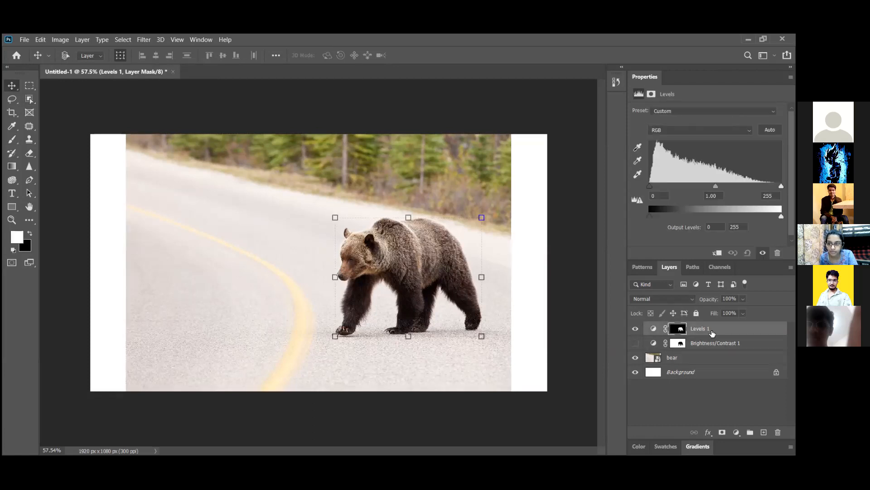
pyautogui.click(778, 432)
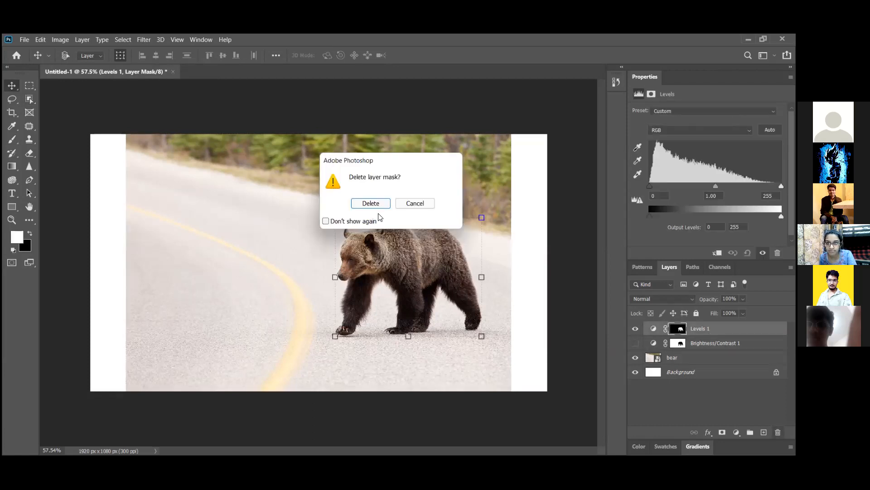
pyautogui.click(371, 203)
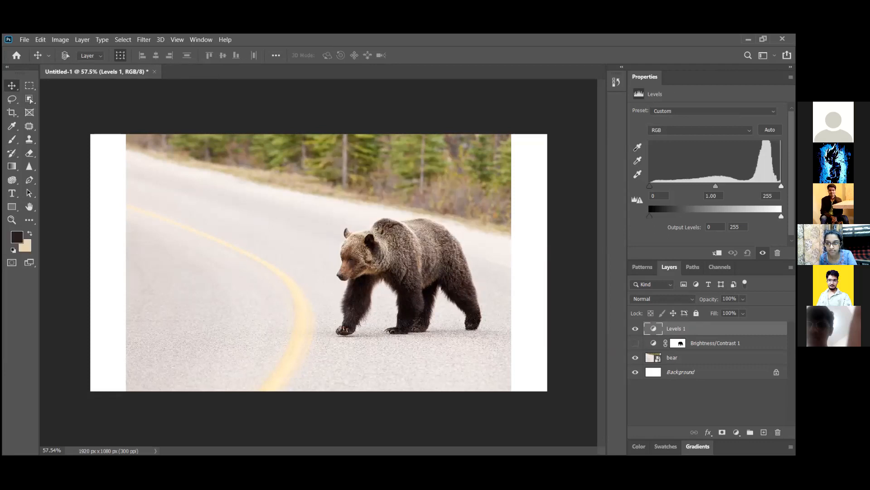
# Add a blank white layer mask to the Levels layer, and delete the whole layer.
pyautogui.click(723, 432)
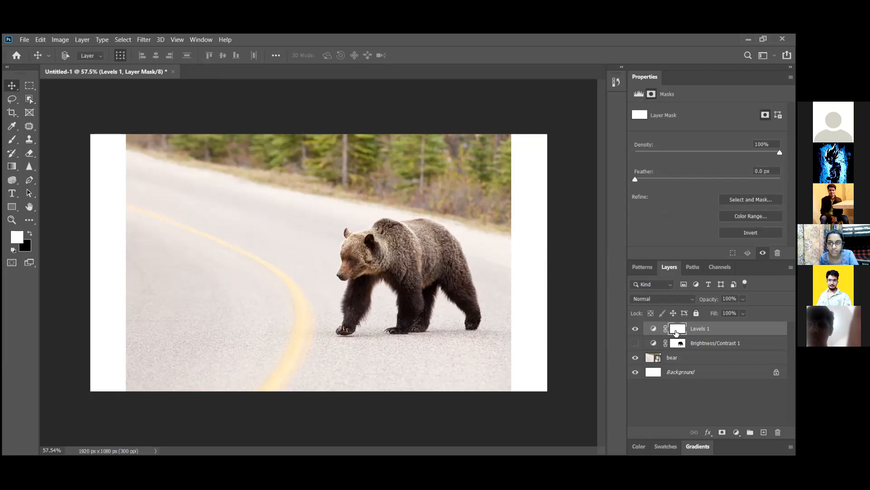
pyautogui.click(653, 328)
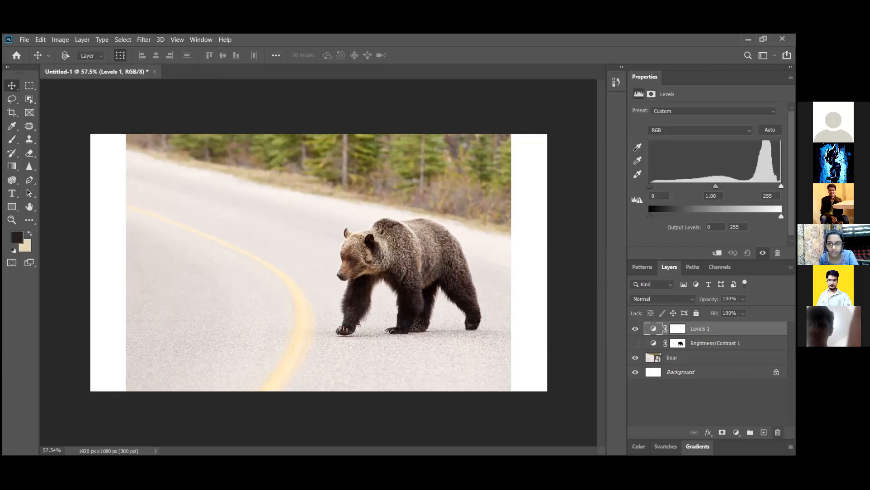
pyautogui.click(778, 432)
pyautogui.click(371, 205)
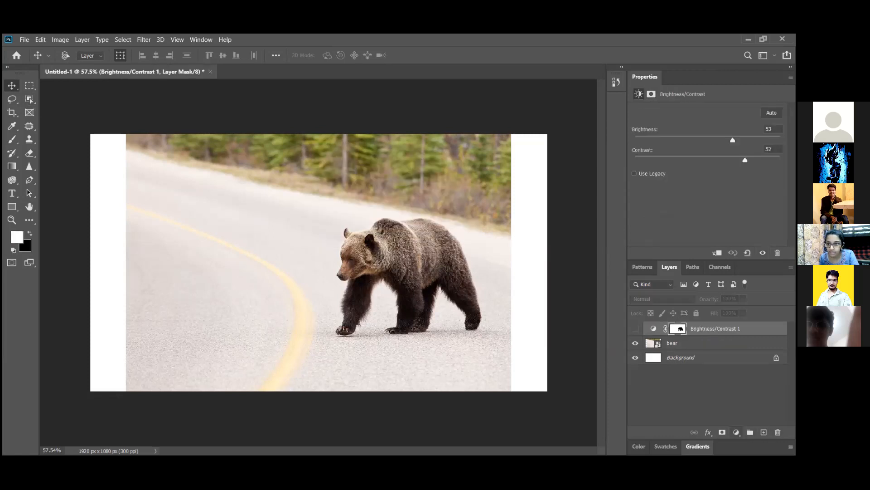
# Try a Curves adjustment layer that darkens the photo by pulling the RGB curve down, and delete that layer.
pyautogui.click(736, 432)
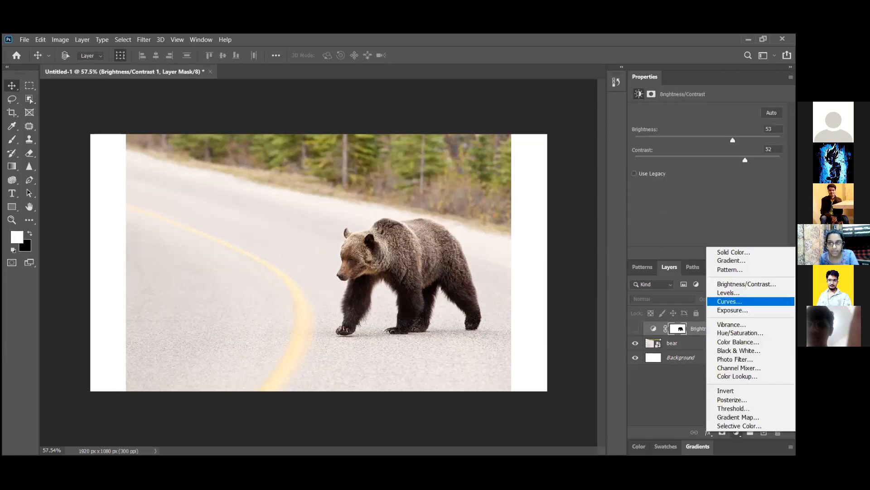
pyautogui.click(730, 301)
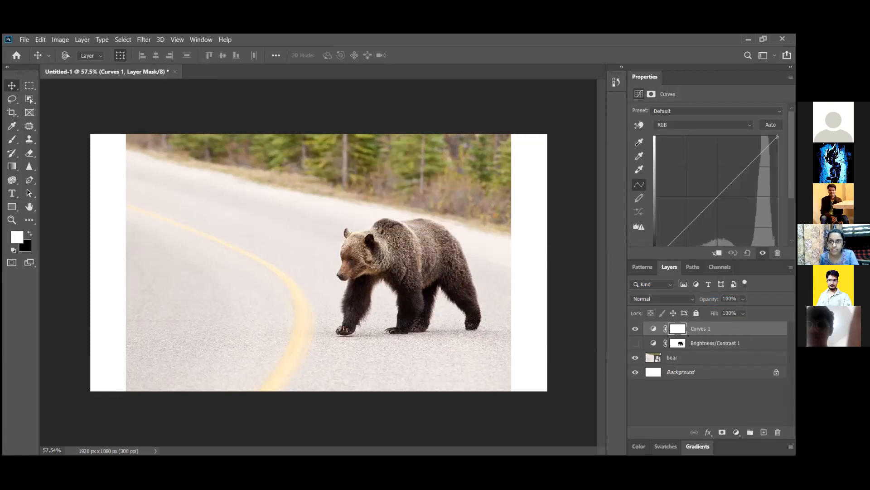
pyautogui.moveTo(747, 165); pyautogui.dragTo(746, 191)
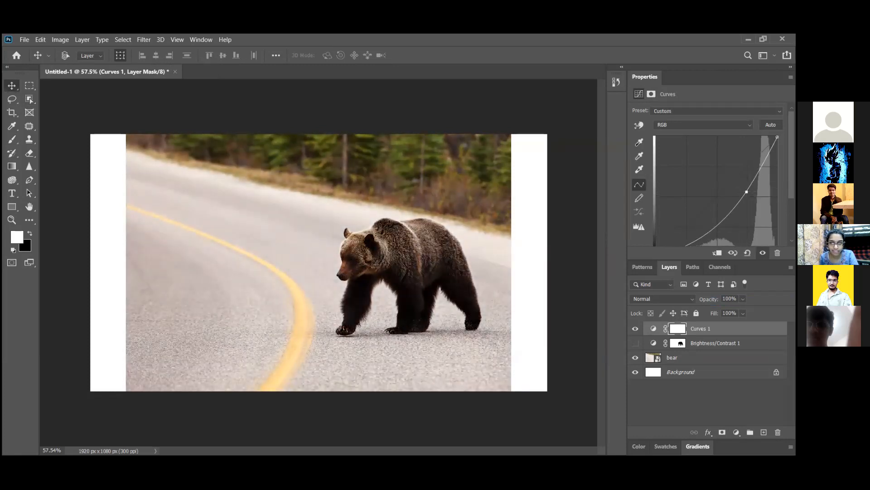
pyautogui.scroll(-2, 713, 176)
pyautogui.moveTo(747, 175); pyautogui.dragTo(720, 211)
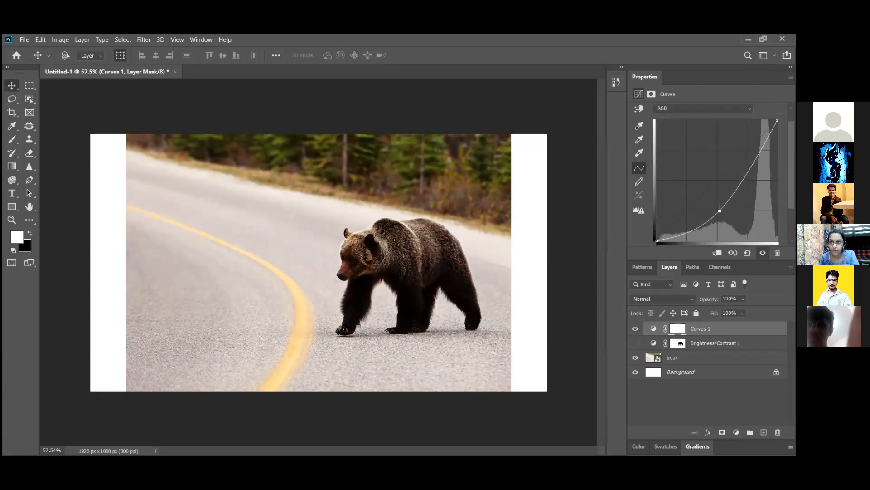
pyautogui.moveTo(720, 211); pyautogui.dragTo(728, 188)
pyautogui.click(654, 328)
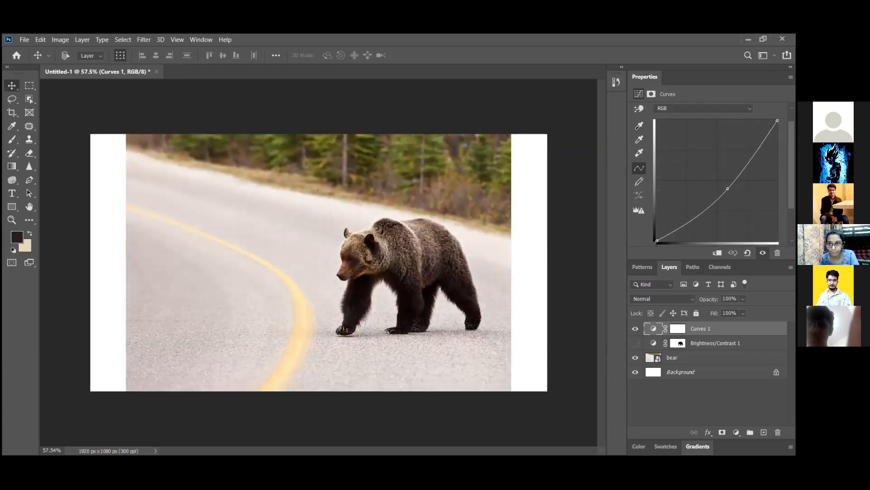
pyautogui.press('Delete')
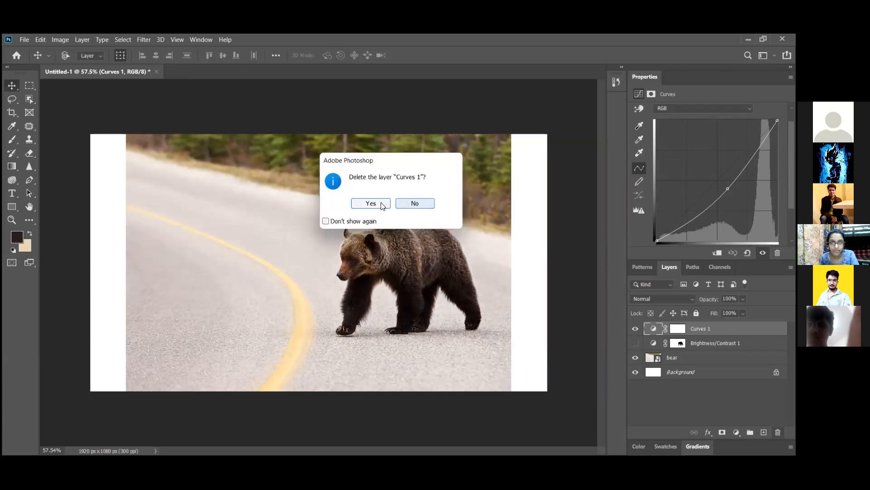
pyautogui.click(369, 203)
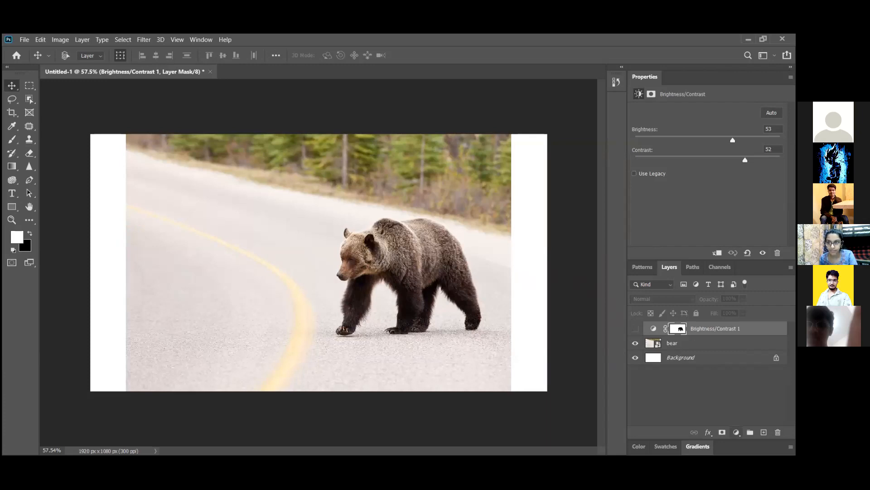
# Try a Hue/Saturation adjustment layer on the whole photo, testing hue -85 and saturation +100 and -100 before returning them to near neutral.
pyautogui.click(736, 432)
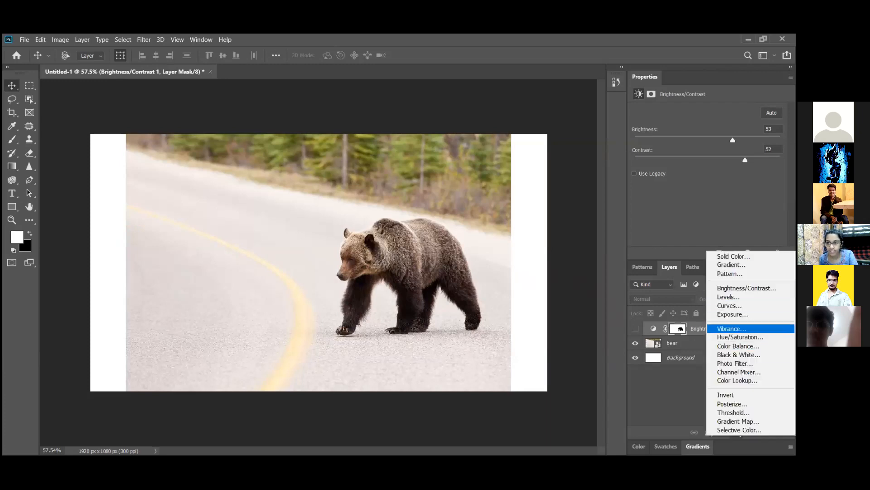
pyautogui.click(740, 337)
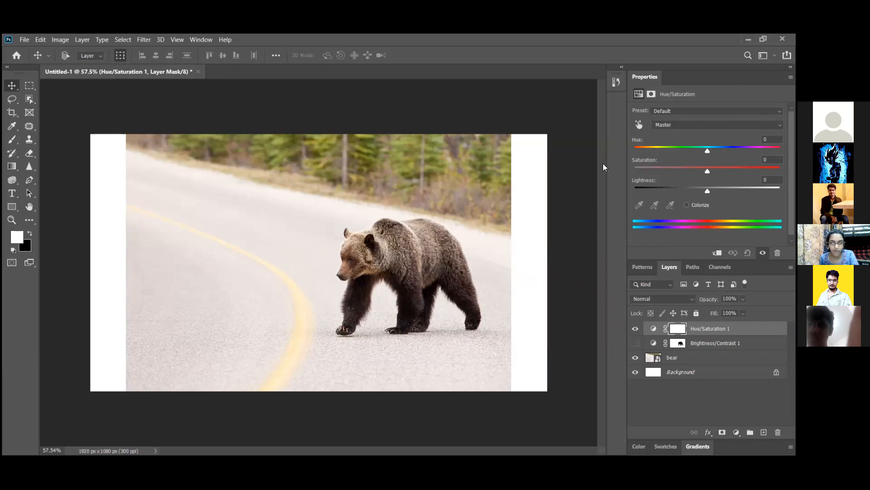
pyautogui.moveTo(708, 151)
pyautogui.mouseDown()
pyautogui.moveTo(755, 150)
pyautogui.moveTo(663, 151)
pyautogui.mouseUp()
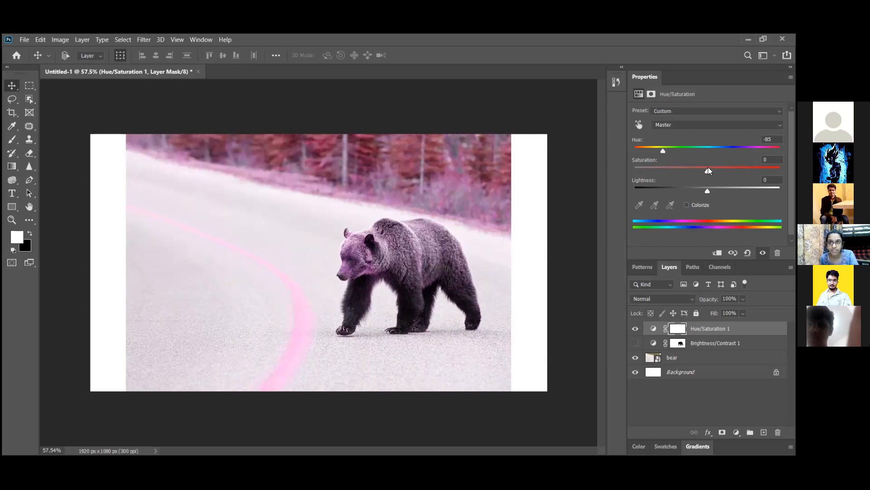
pyautogui.moveTo(662, 150); pyautogui.dragTo(780, 171)
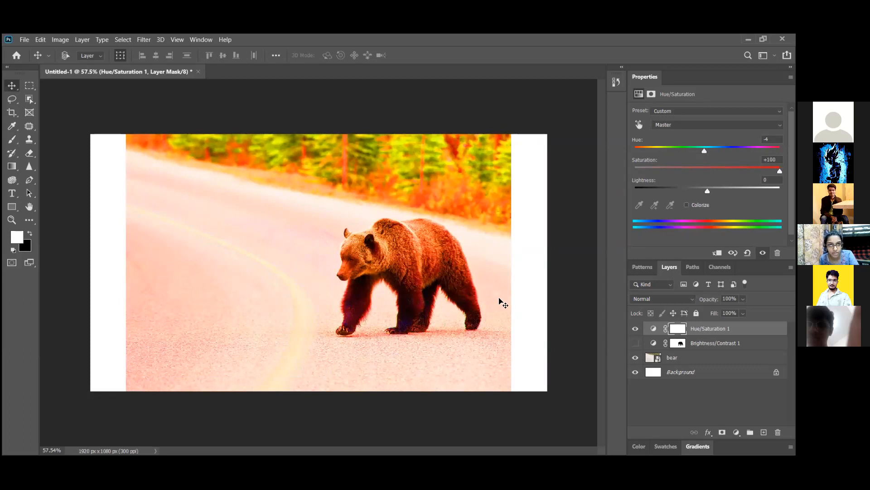
pyautogui.moveTo(671, 168); pyautogui.dragTo(635, 173)
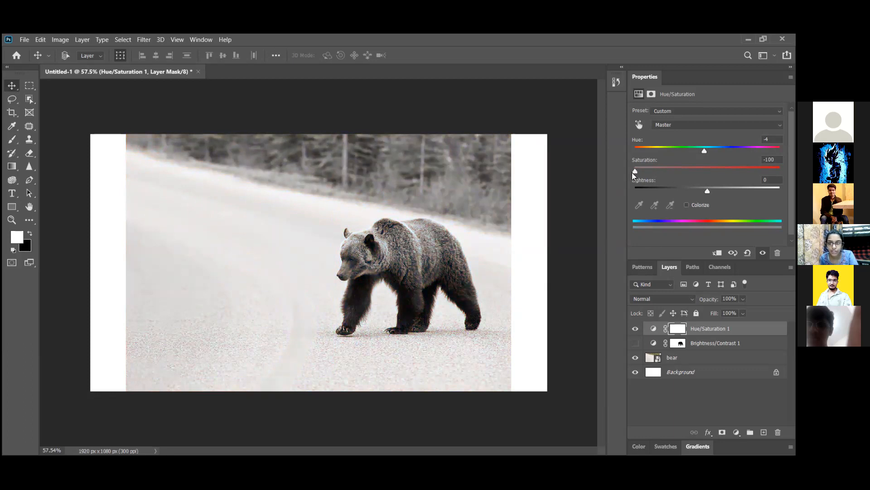
pyautogui.moveTo(632, 172); pyautogui.dragTo(706, 187)
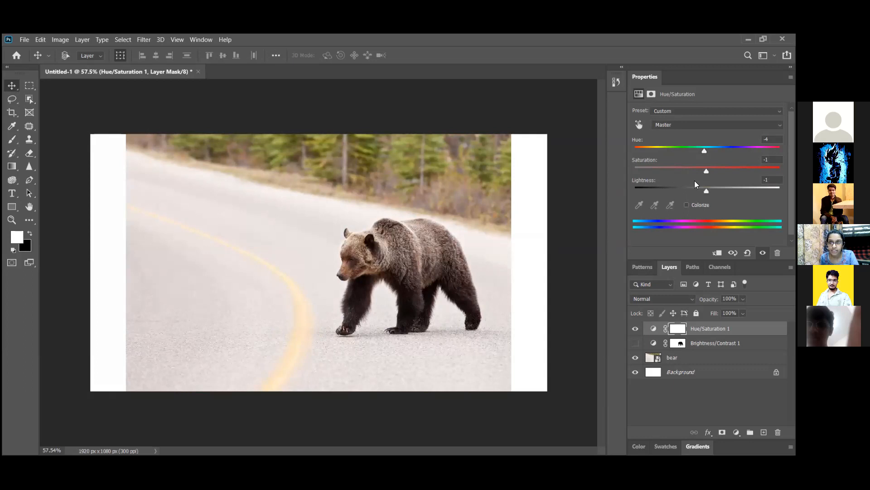
# Try shifting only the Greens hue to +127 and -180, and delete the Hue/Saturation layer.
pyautogui.click(717, 125)
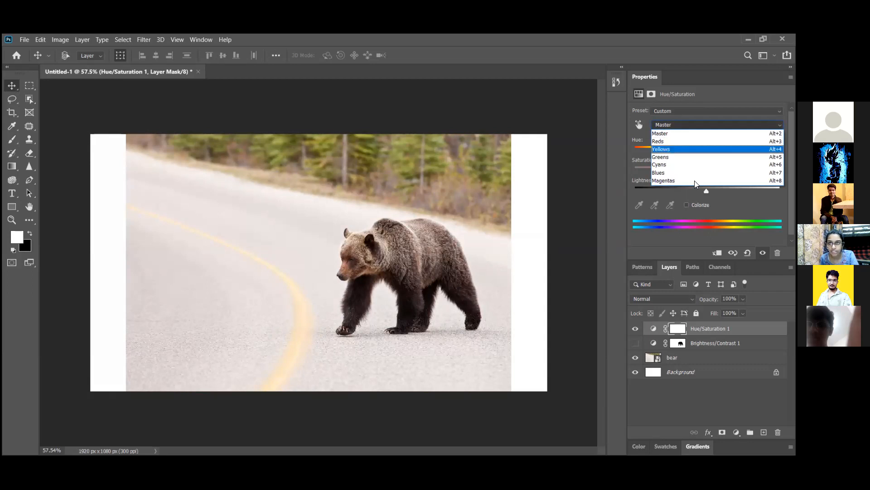
pyautogui.click(682, 157)
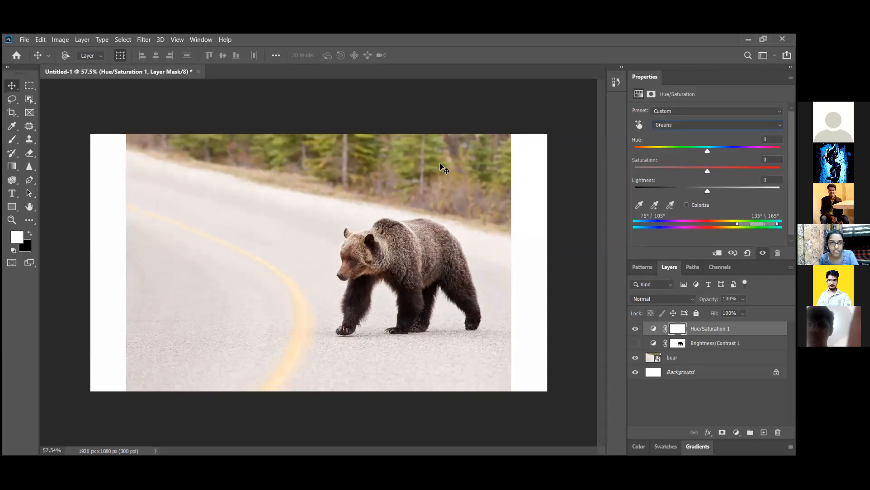
pyautogui.moveTo(707, 150); pyautogui.dragTo(765, 150)
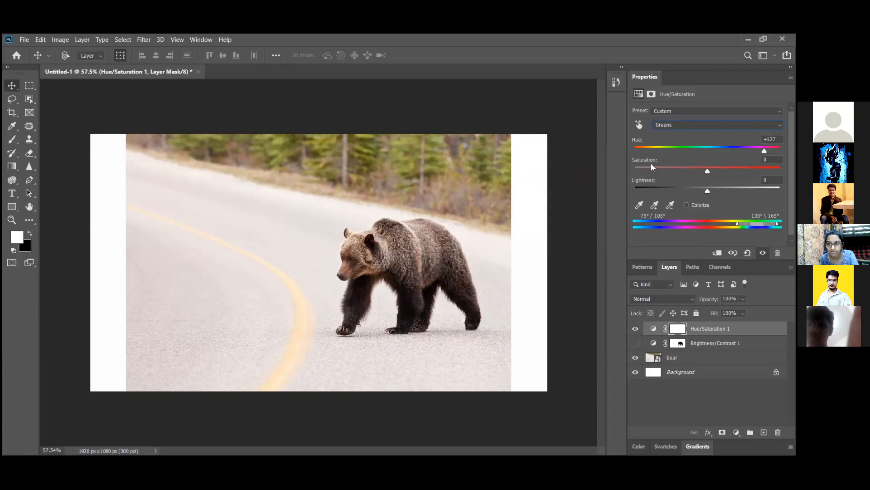
pyautogui.moveTo(765, 150); pyautogui.dragTo(635, 151)
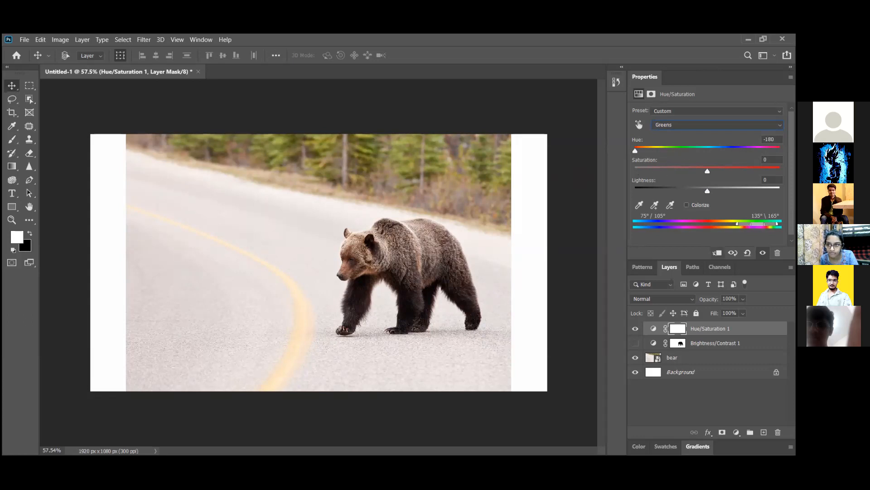
pyautogui.rightClick(716, 328)
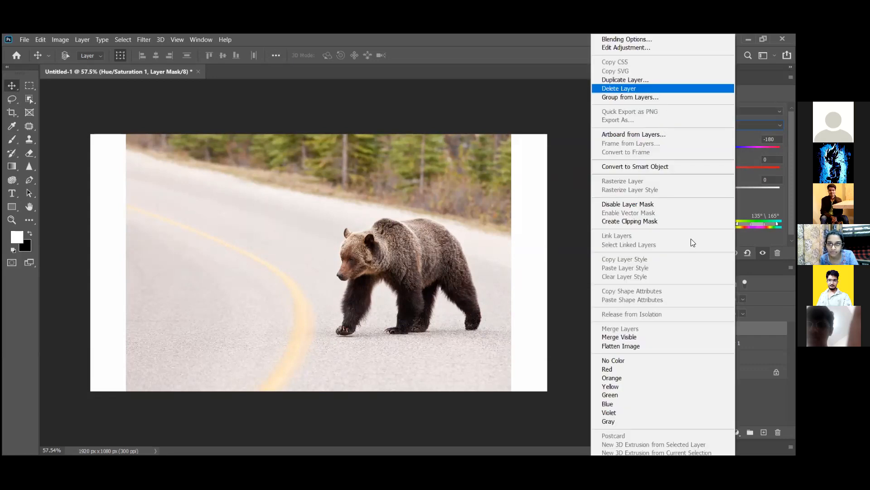
pyautogui.click(371, 204)
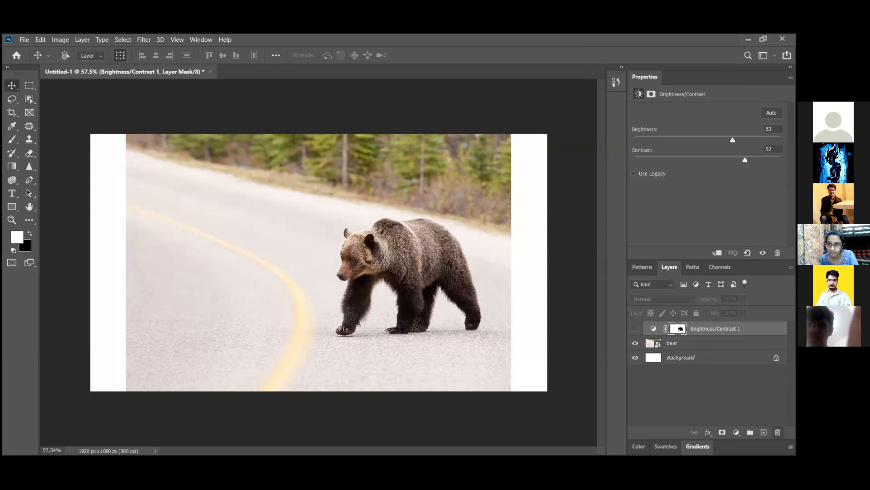
# Add a new Hue/Saturation adjustment layer, and delete the hidden Brightness/Contrast layer together with its mask.
pyautogui.press('Delete')
pyautogui.click(370, 203)
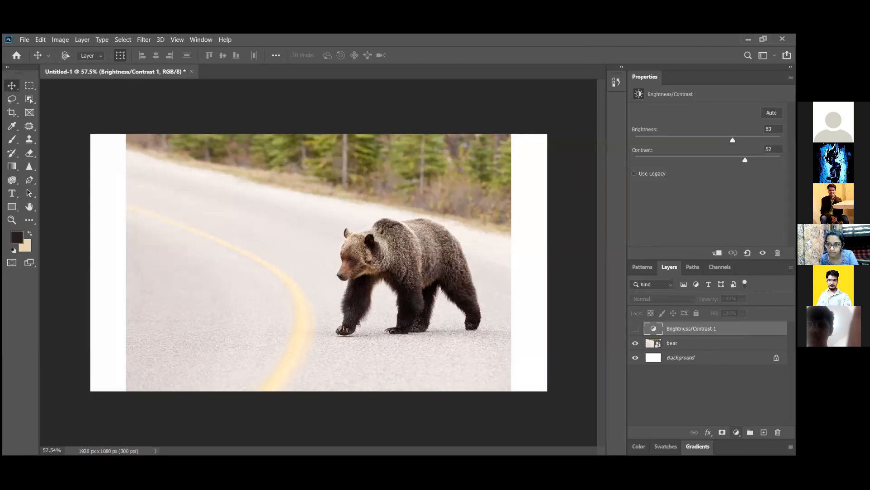
pyautogui.click(736, 432)
pyautogui.click(740, 334)
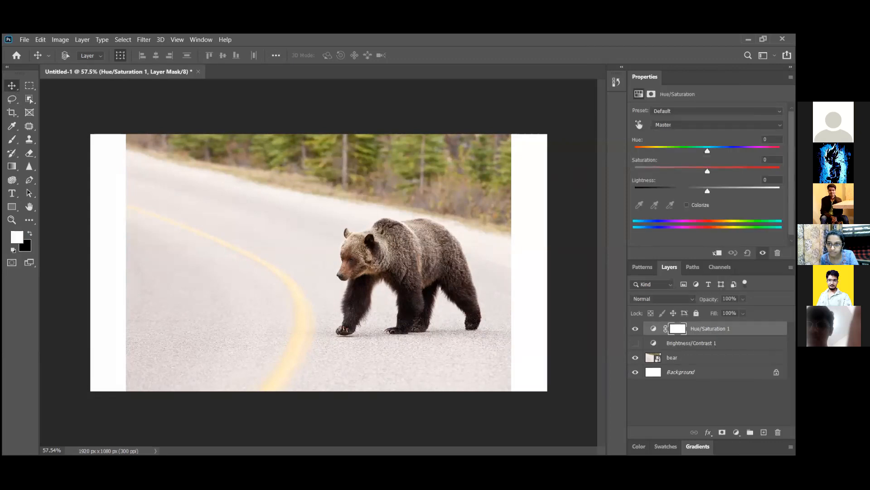
pyautogui.click(691, 343)
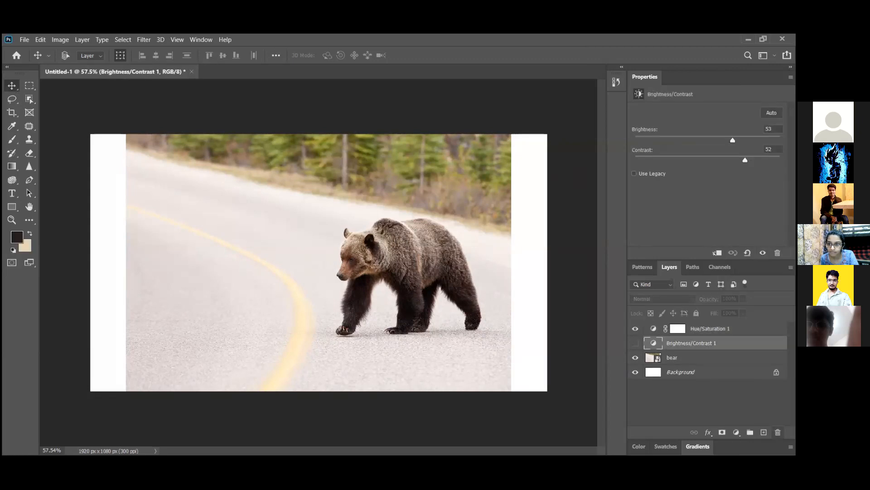
pyautogui.click(778, 432)
pyautogui.press('Return')
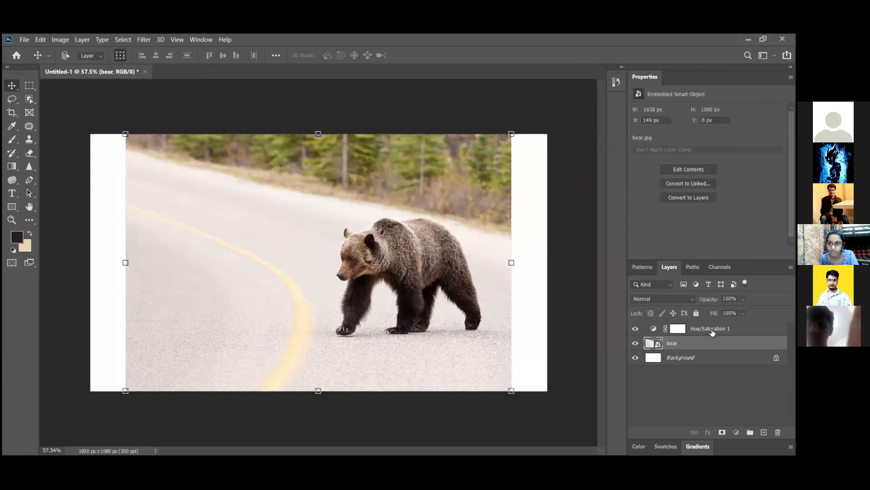
# Set the Yellows hue to +141 in the Hue/Saturation adjustment to recolour the trees and road line.
pyautogui.click(708, 328)
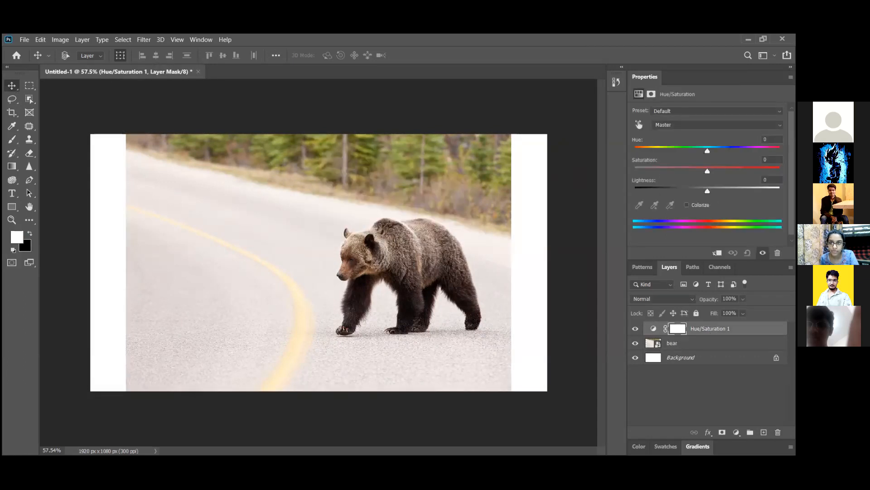
pyautogui.click(717, 124)
pyautogui.click(718, 157)
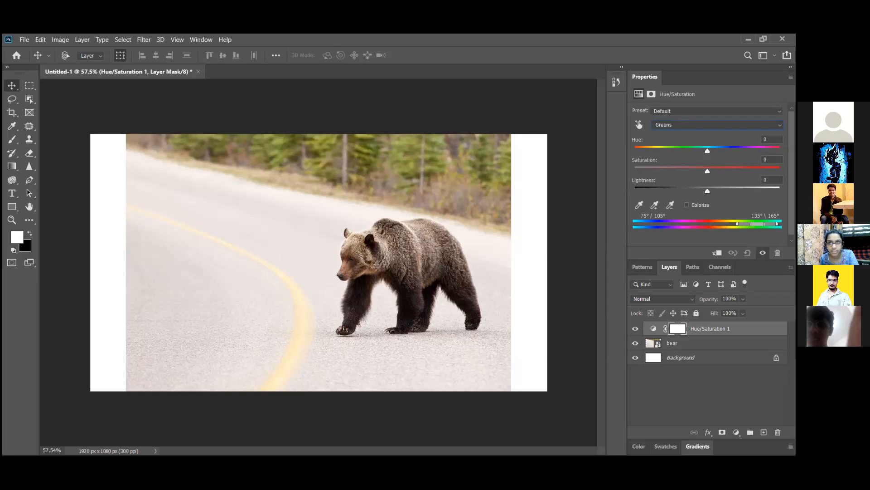
pyautogui.moveTo(708, 151)
pyautogui.mouseDown()
pyautogui.moveTo(735, 150)
pyautogui.moveTo(697, 150)
pyautogui.moveTo(708, 150)
pyautogui.mouseUp()
pyautogui.click(718, 125)
pyautogui.press('Up')
pyautogui.press('Return')
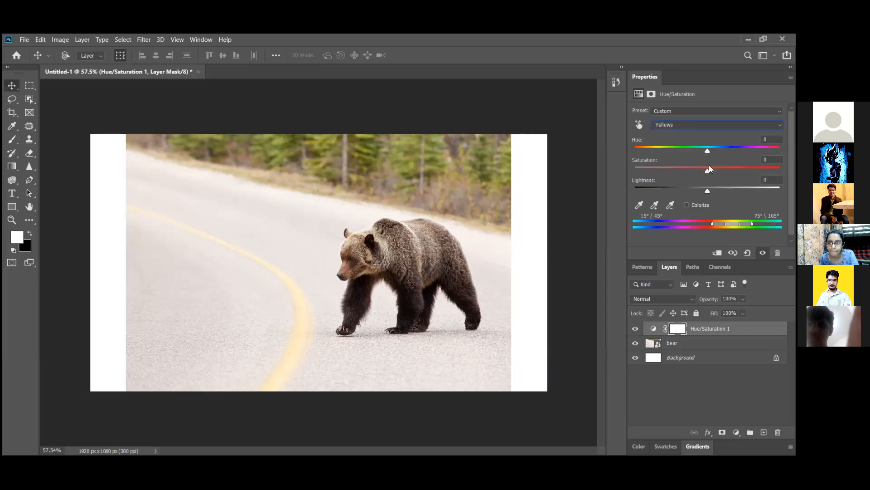
pyautogui.moveTo(708, 151); pyautogui.dragTo(769, 150)
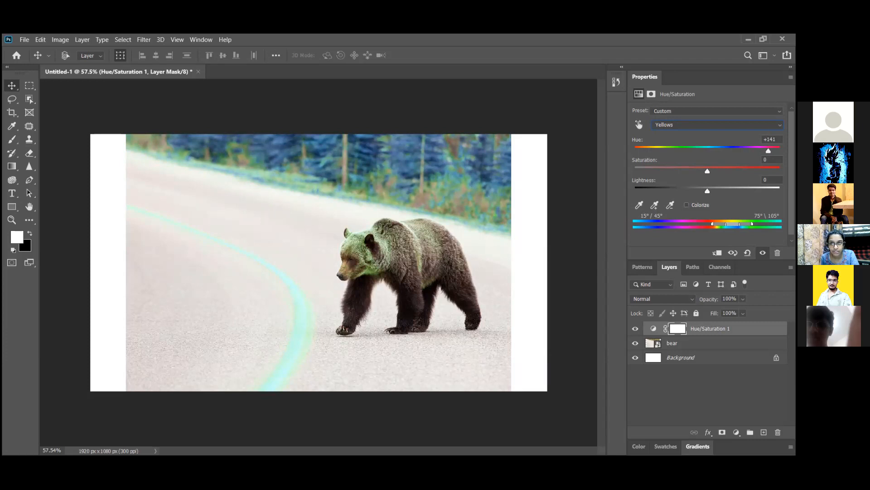
pyautogui.moveTo(768, 150)
pyautogui.mouseDown()
pyautogui.moveTo(711, 151)
pyautogui.moveTo(769, 150)
pyautogui.mouseUp()
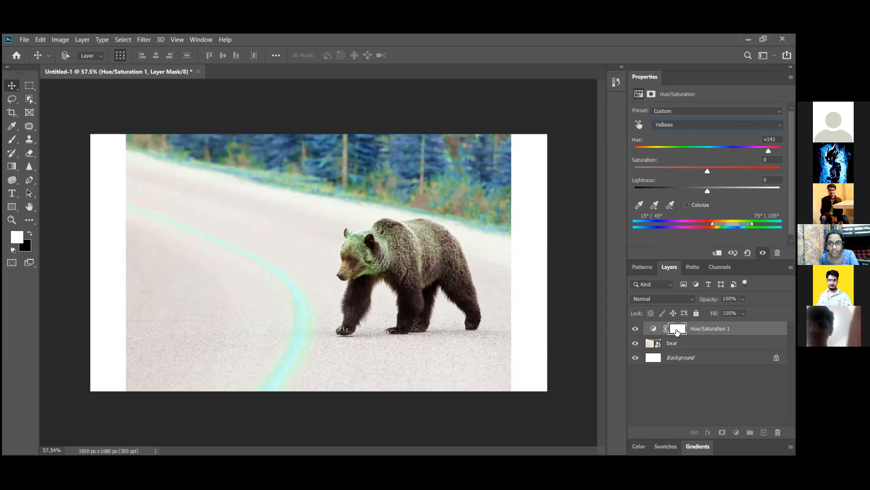
# Paint black on the Hue/Saturation layer mask over the bear and road with a 322 px brush, leaving the trees unmasked.
pyautogui.click(683, 335)
pyautogui.click(12, 139)
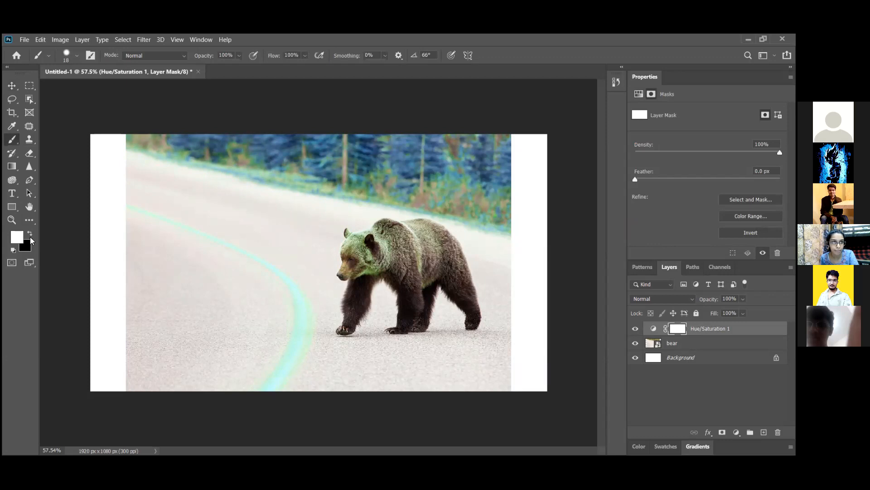
pyautogui.click(29, 233)
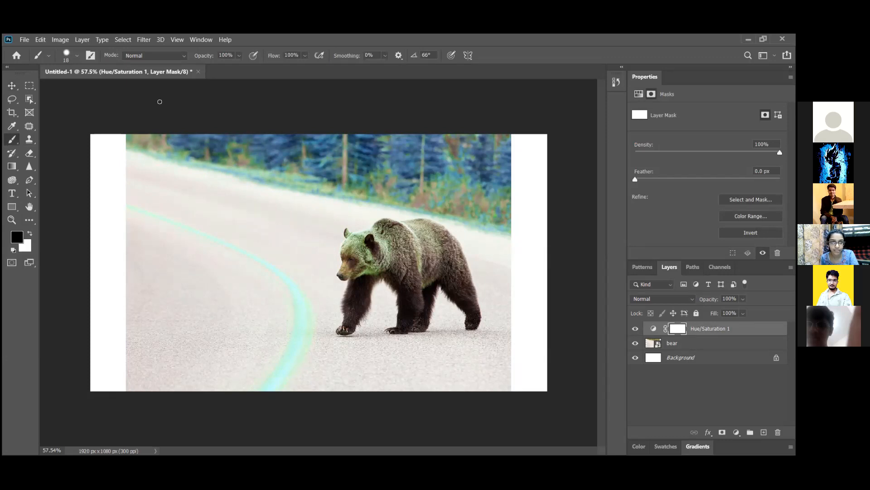
pyautogui.click(77, 56)
pyautogui.moveTo(100, 89); pyautogui.dragTo(113, 88)
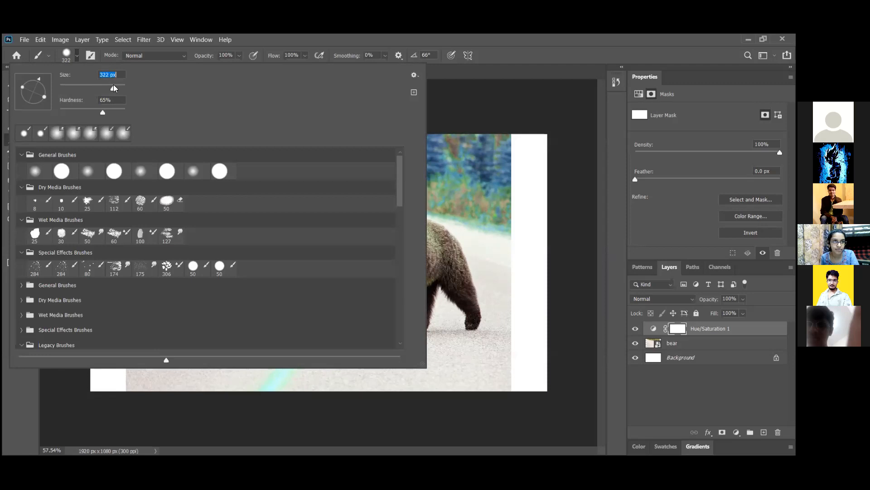
pyautogui.press('Return')
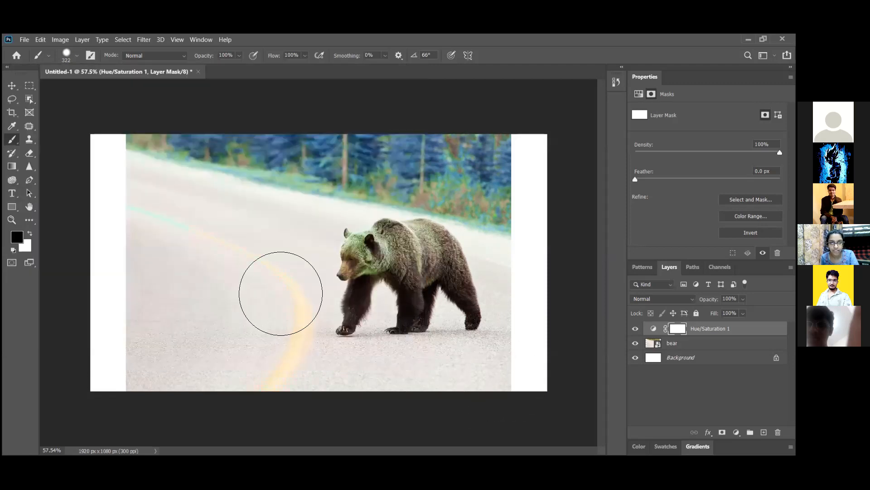
pyautogui.moveTo(447, 266)
pyautogui.mouseDown()
pyautogui.moveTo(281, 248)
pyautogui.moveTo(407, 301)
pyautogui.moveTo(307, 369)
pyautogui.moveTo(370, 416)
pyautogui.mouseUp()
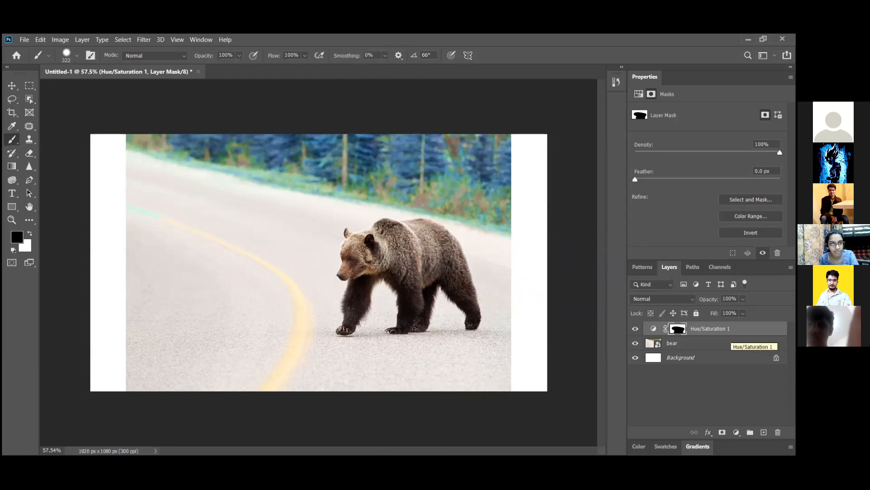
# Try a Greens hue of -10 in the Hue/Saturation adjustment, and return the Yellows hue to neutral.
pyautogui.click(653, 328)
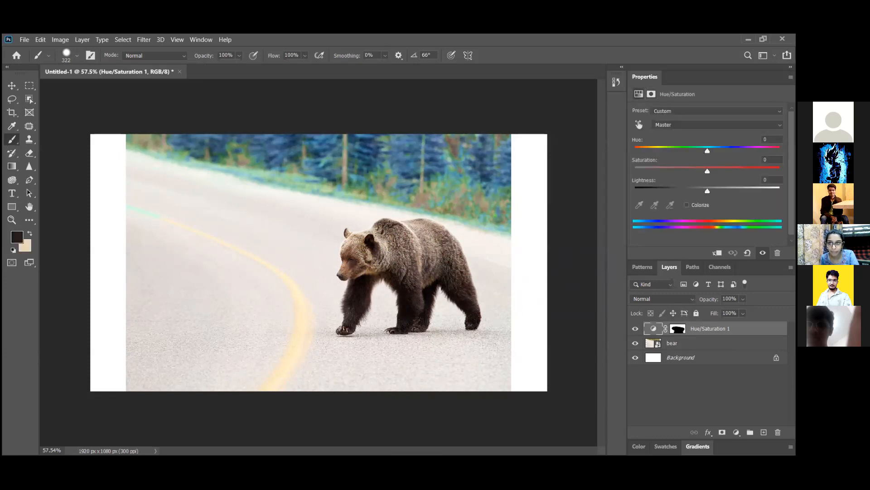
pyautogui.click(718, 124)
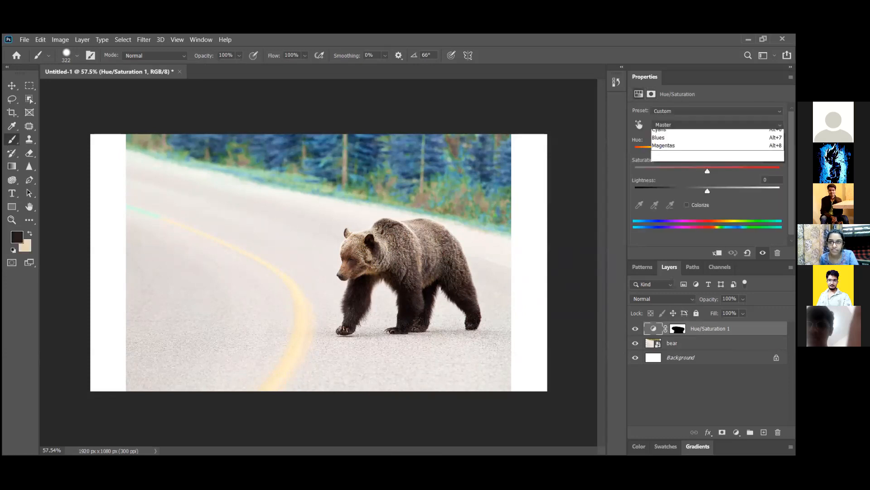
pyautogui.click(707, 148)
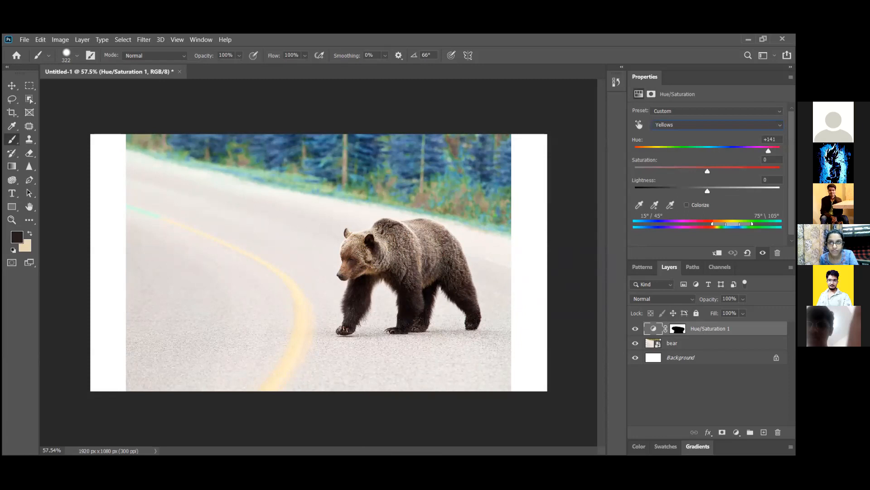
pyautogui.click(718, 125)
pyautogui.click(707, 156)
pyautogui.moveTo(707, 151)
pyautogui.mouseDown()
pyautogui.moveTo(744, 151)
pyautogui.moveTo(701, 151)
pyautogui.mouseUp()
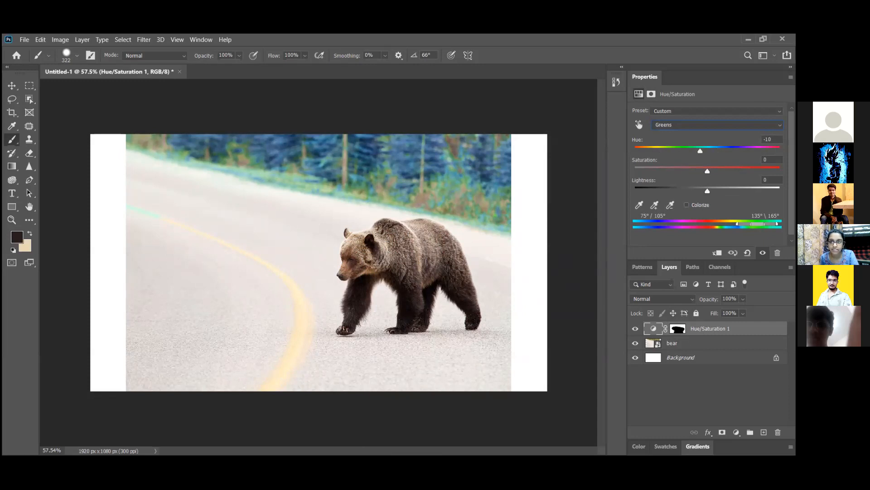
pyautogui.click(718, 124)
pyautogui.click(708, 150)
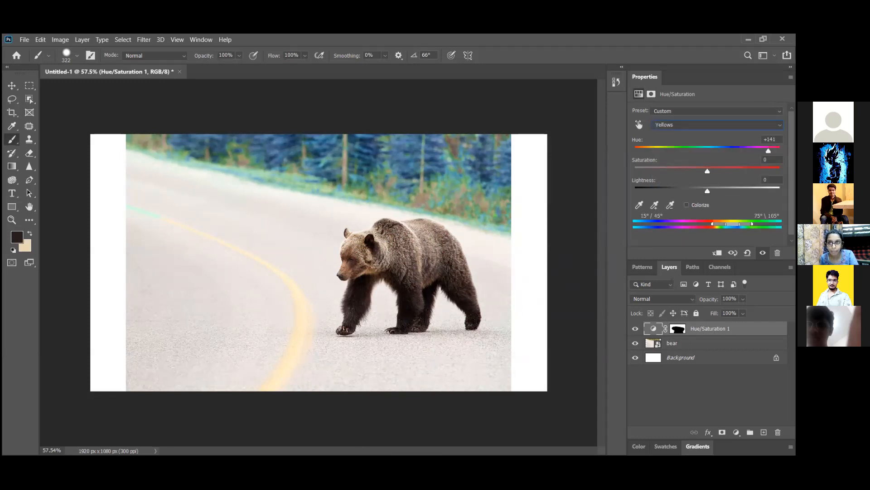
pyautogui.moveTo(769, 151); pyautogui.dragTo(711, 151)
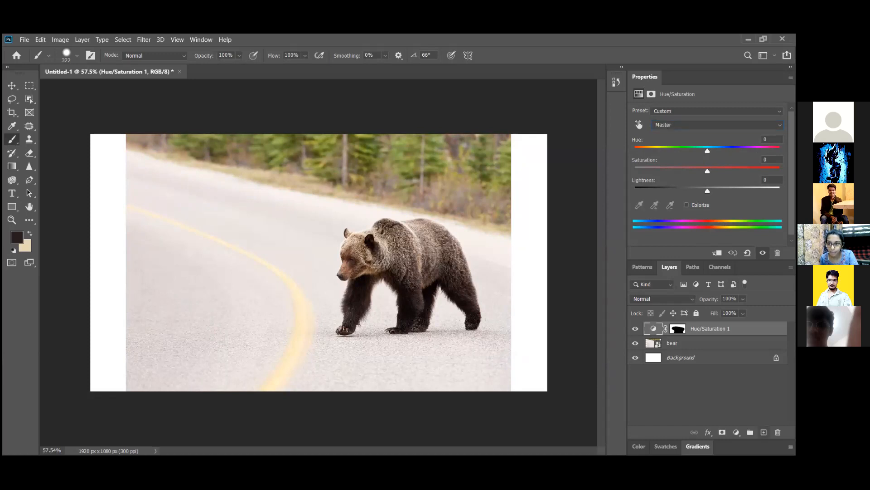
# Hide the Hue/Saturation layer and add a Photo Filter adjustment layer above it.
pyautogui.click(635, 329)
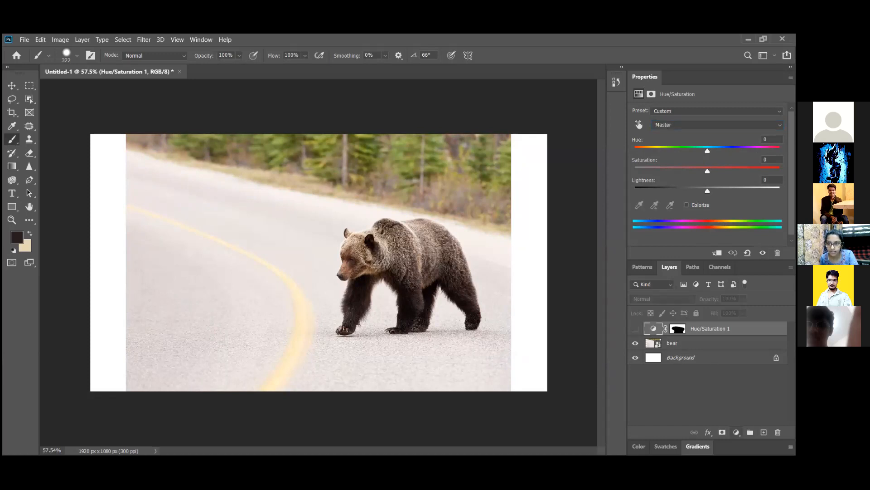
pyautogui.click(737, 432)
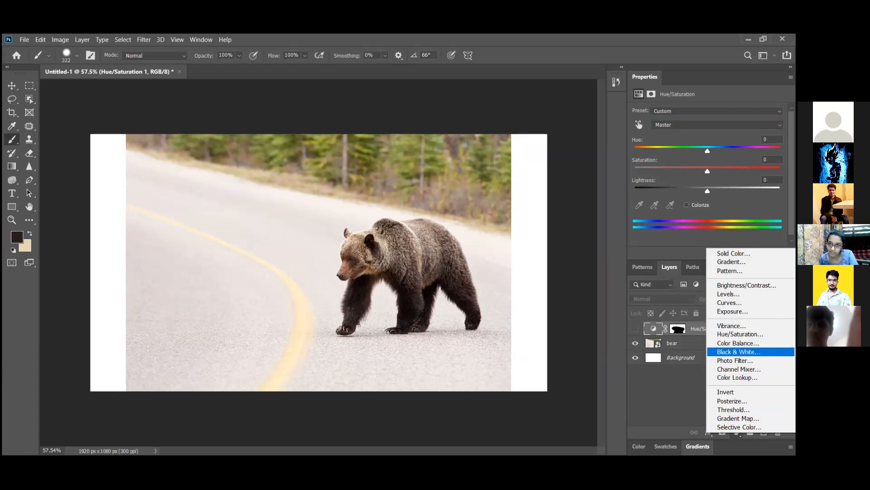
pyautogui.click(736, 361)
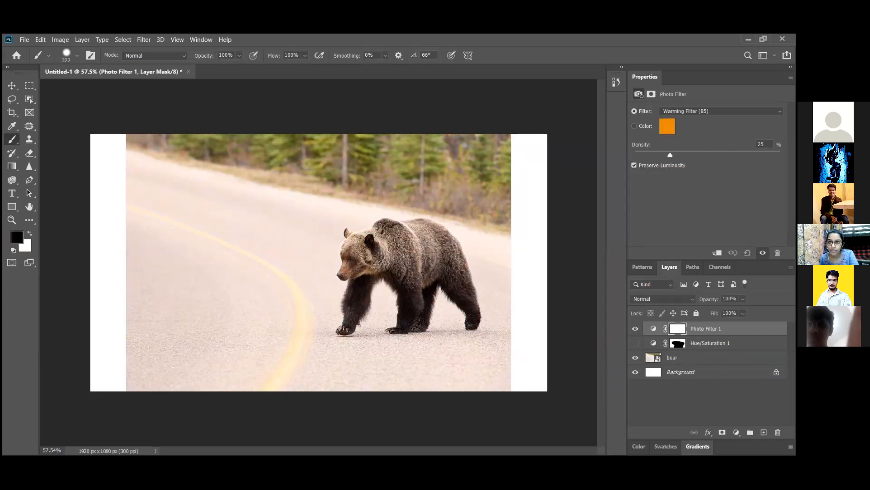
# Hide the Photo Filter layer, show the Hue/Saturation layer and enable Colorize on it.
pyautogui.click(635, 328)
pyautogui.click(635, 343)
pyautogui.click(710, 343)
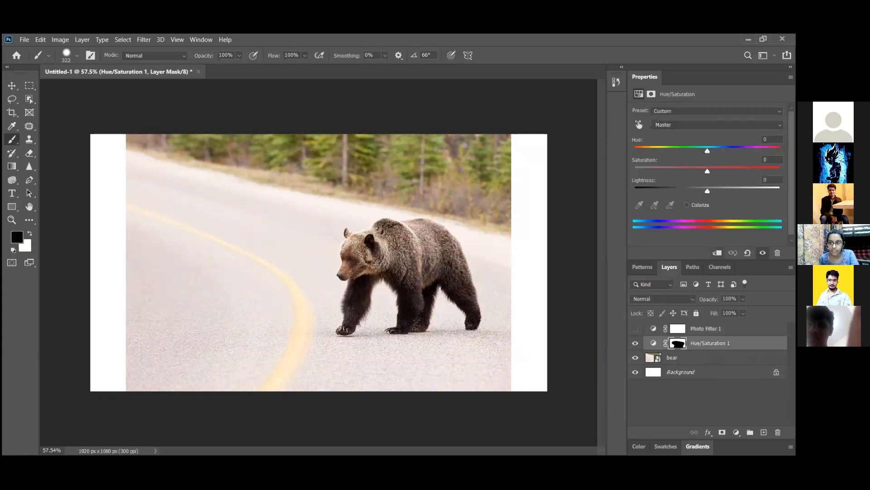
pyautogui.click(686, 205)
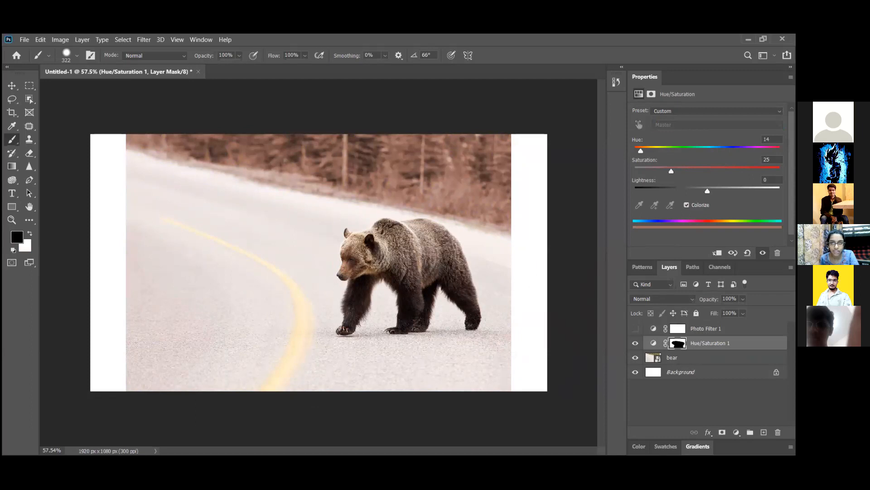
# Erase the black areas of the Hue/Saturation layer mask over the road and bear with a 75 px eraser at 100% opacity.
pyautogui.click(677, 344)
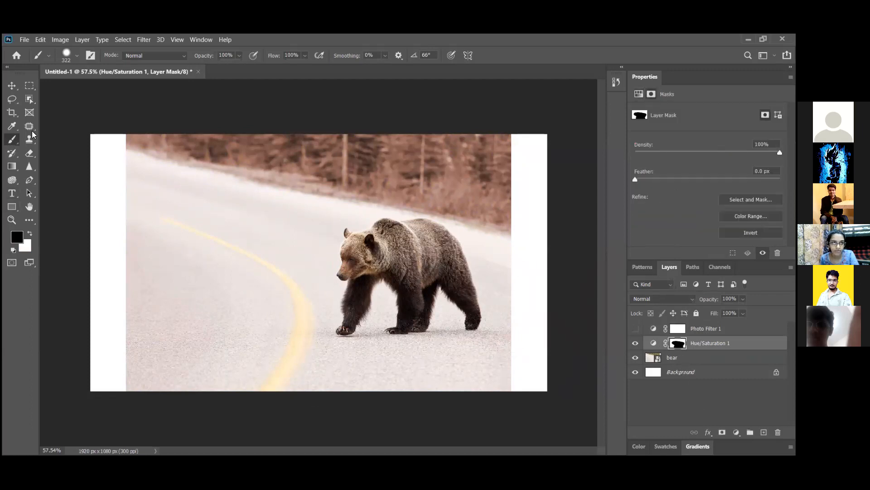
pyautogui.click(30, 154)
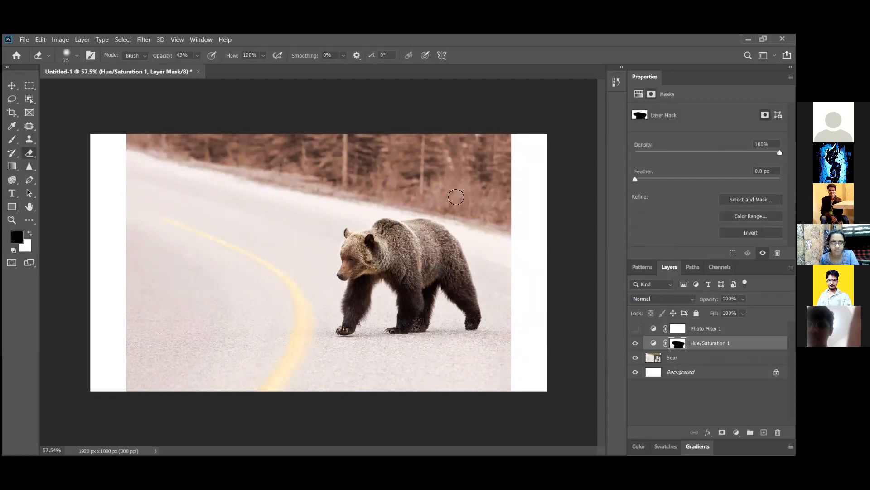
pyautogui.moveTo(198, 55); pyautogui.dragTo(252, 68)
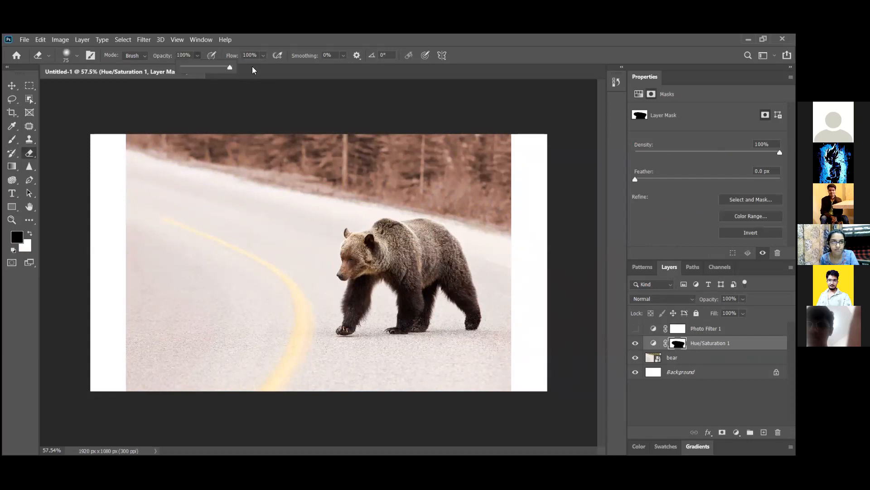
pyautogui.moveTo(432, 216)
pyautogui.mouseDown()
pyautogui.moveTo(407, 252)
pyautogui.moveTo(450, 278)
pyautogui.moveTo(447, 351)
pyautogui.moveTo(396, 374)
pyautogui.moveTo(348, 304)
pyautogui.moveTo(301, 275)
pyautogui.moveTo(294, 316)
pyautogui.moveTo(330, 301)
pyautogui.moveTo(316, 325)
pyautogui.moveTo(333, 306)
pyautogui.moveTo(280, 364)
pyautogui.moveTo(397, 297)
pyautogui.mouseUp()
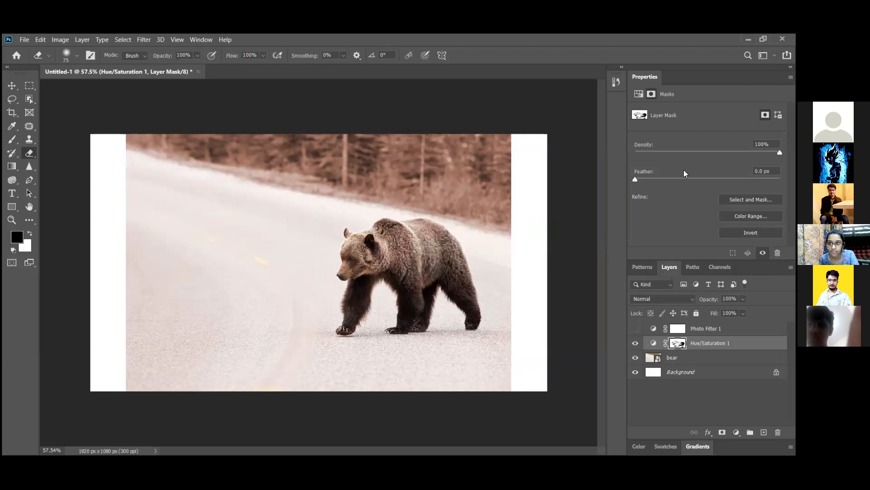
# Set the Colorize hue to 130 and replace the painted Hue/Saturation mask with a blank white mask.
pyautogui.click(653, 343)
pyautogui.moveTo(641, 150); pyautogui.dragTo(687, 150)
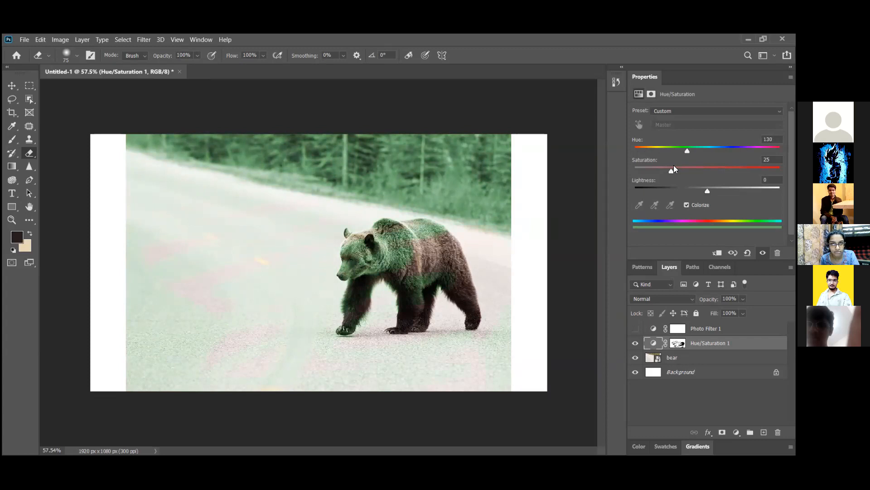
pyautogui.click(678, 343)
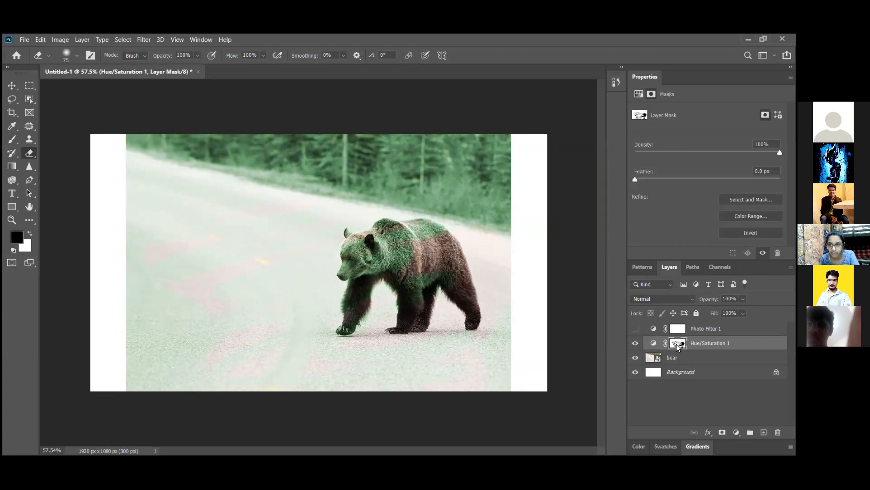
pyautogui.rightClick(678, 344)
pyautogui.click(714, 365)
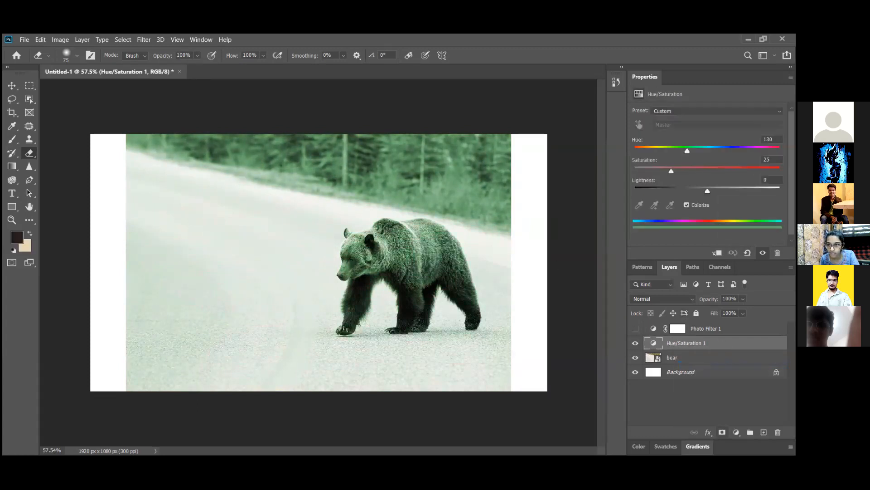
pyautogui.hotkey('ctrl', 'z')
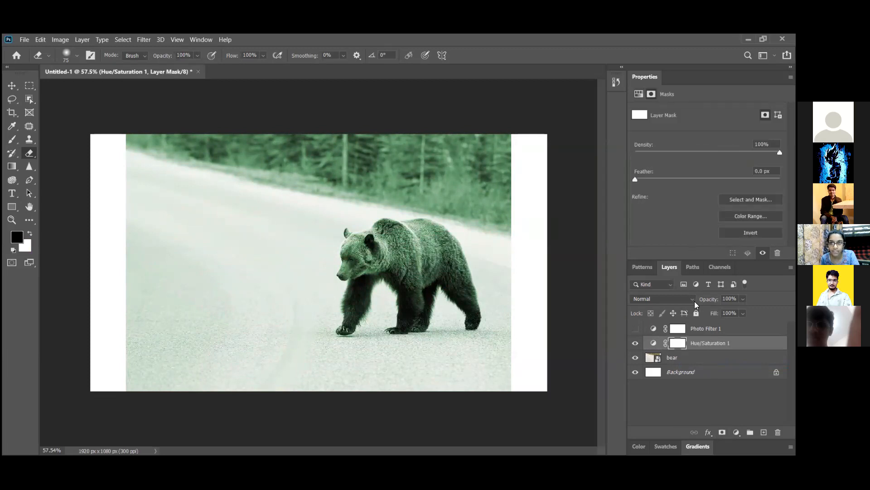
# Set the Hue/Saturation adjustment's Colorize hue to 278 and saturation to 52.
pyautogui.click(654, 343)
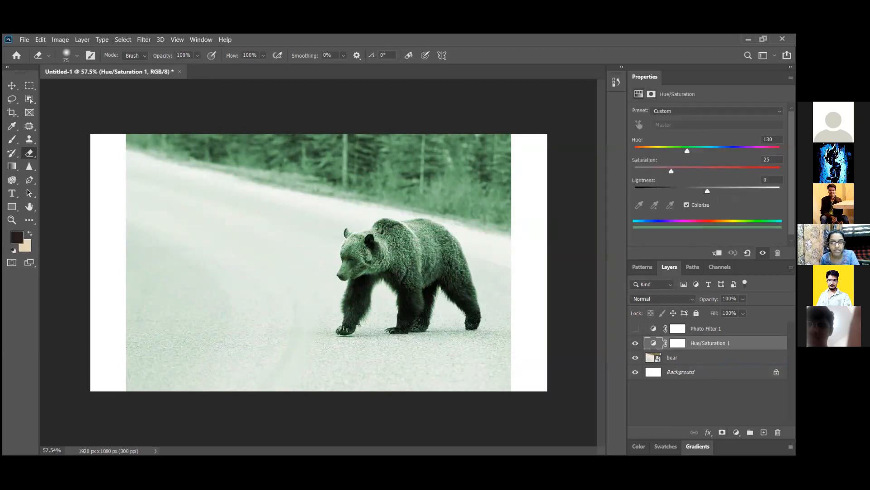
pyautogui.moveTo(690, 150)
pyautogui.mouseDown()
pyautogui.moveTo(676, 151)
pyautogui.moveTo(764, 151)
pyautogui.moveTo(746, 150)
pyautogui.mouseUp()
pyautogui.moveTo(669, 168); pyautogui.dragTo(711, 170)
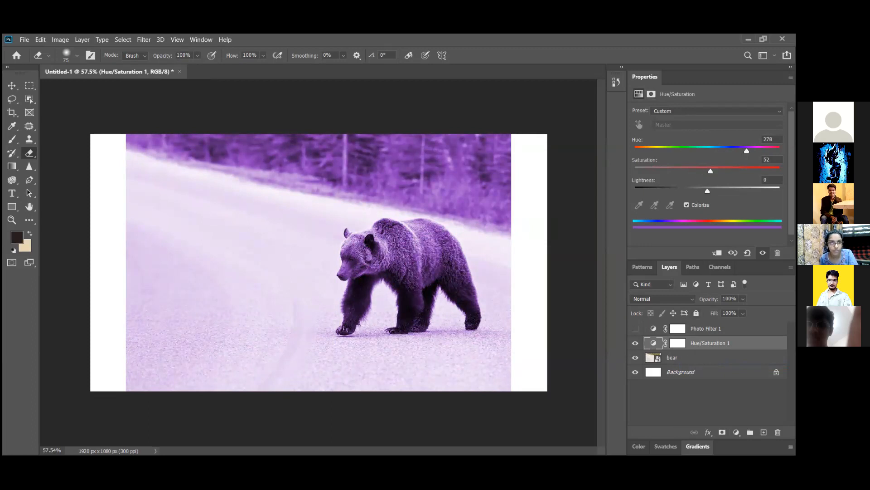
# Show the Photo Filter layer instead of Hue/Saturation and set its Warming Filter (85) density to 50%.
pyautogui.click(636, 343)
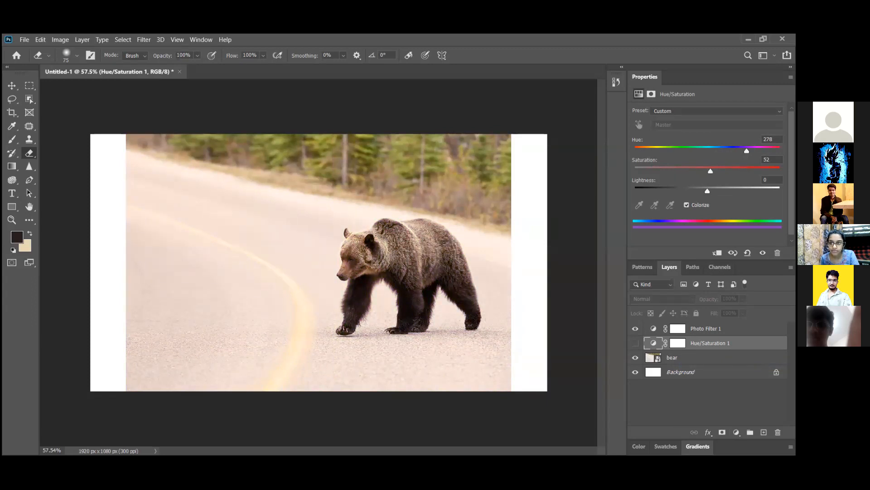
pyautogui.click(706, 329)
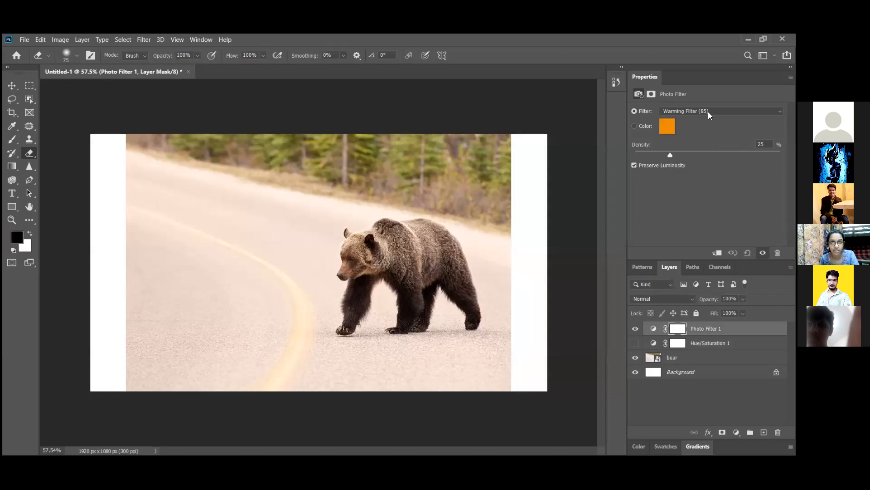
pyautogui.moveTo(670, 155)
pyautogui.mouseDown()
pyautogui.moveTo(650, 155)
pyautogui.moveTo(736, 155)
pyautogui.mouseUp()
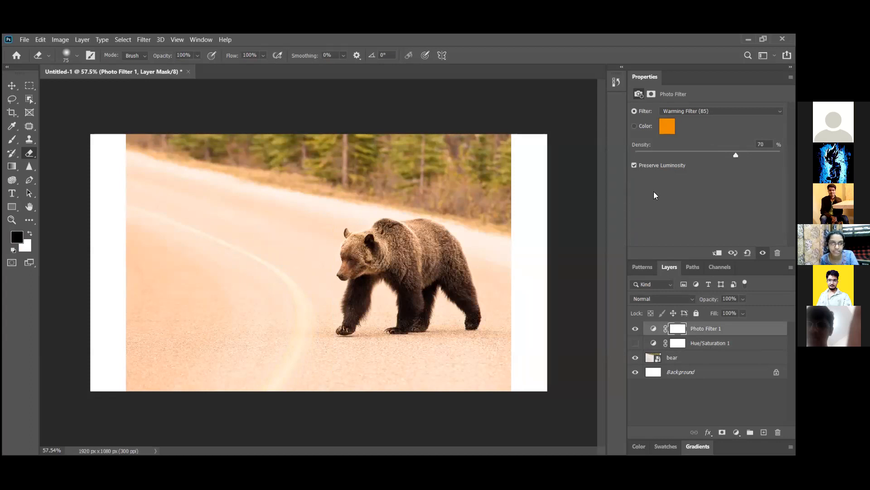
pyautogui.moveTo(736, 155)
pyautogui.mouseDown()
pyautogui.moveTo(665, 156)
pyautogui.moveTo(707, 156)
pyautogui.mouseUp()
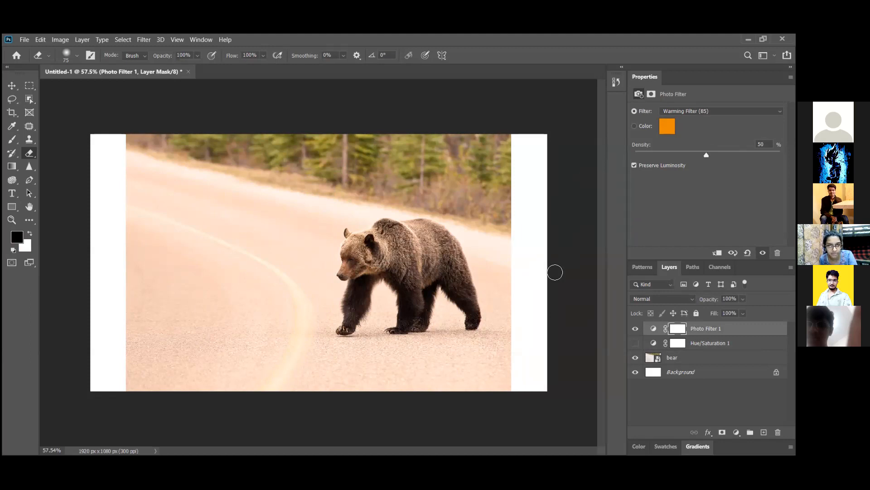
pyautogui.click(698, 111)
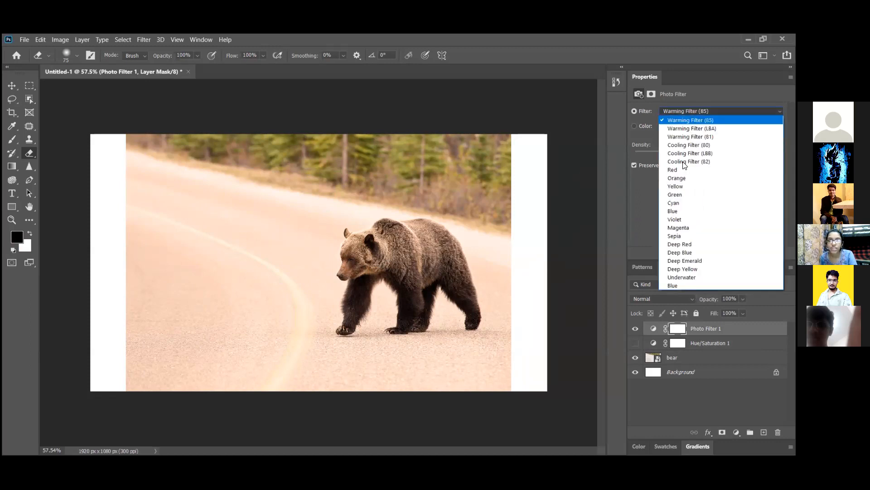
pyautogui.click(635, 177)
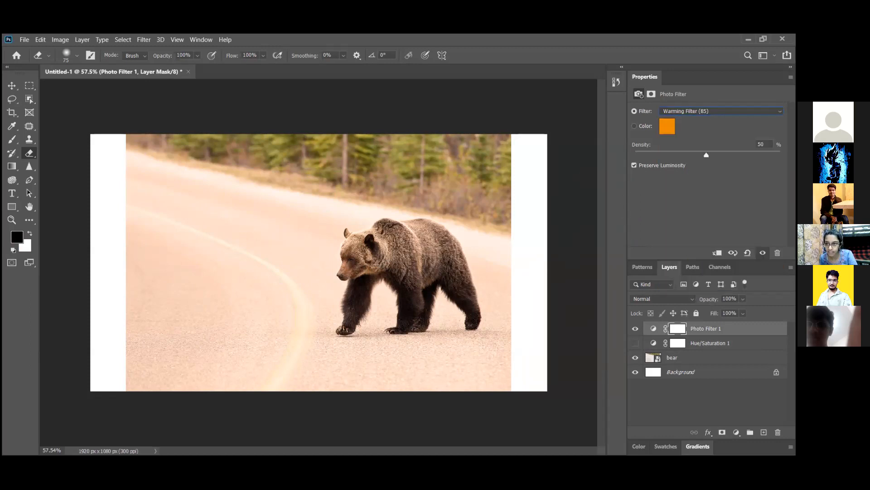
# Hide the Photo Filter layer and make the Hue/Saturation layer visible again.
pyautogui.click(635, 328)
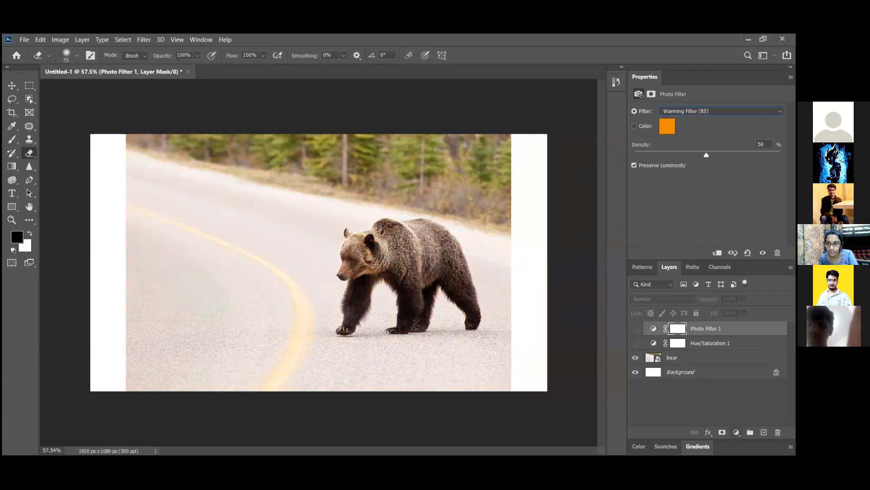
pyautogui.click(654, 328)
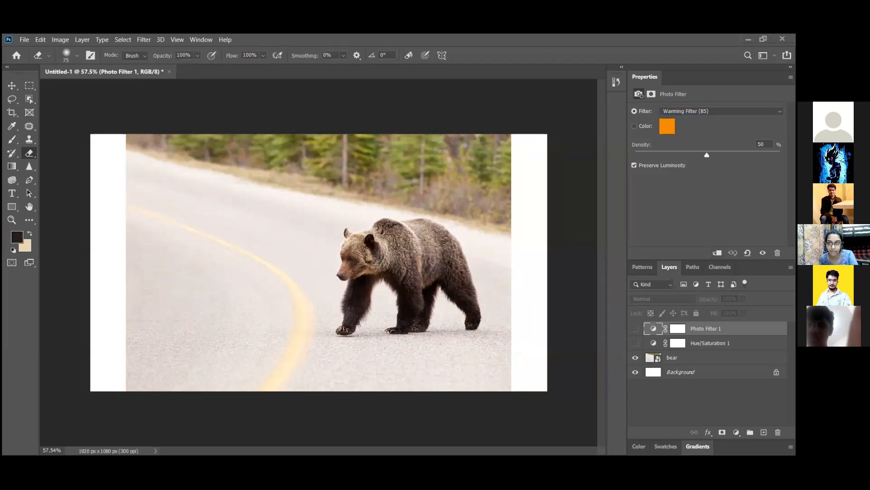
pyautogui.click(678, 343)
pyautogui.click(635, 343)
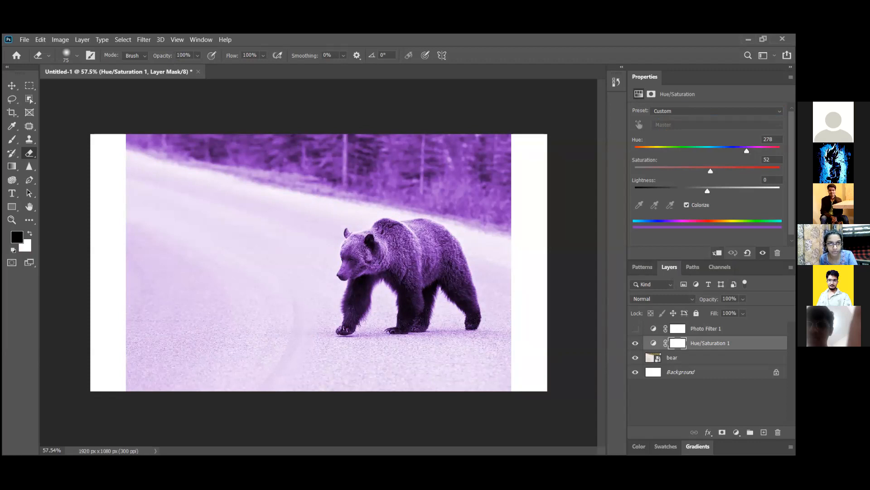
# Place green-tree-mist-forest-wallpaper-preview.jpg as an embedded image above the bear layer and scale it down to about 28%, leaving the bear uncovered.
pyautogui.click(701, 358)
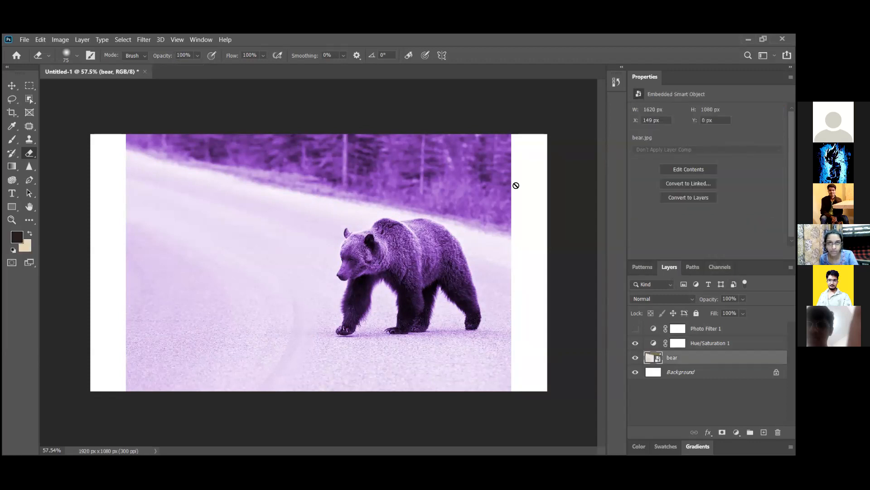
pyautogui.click(23, 39)
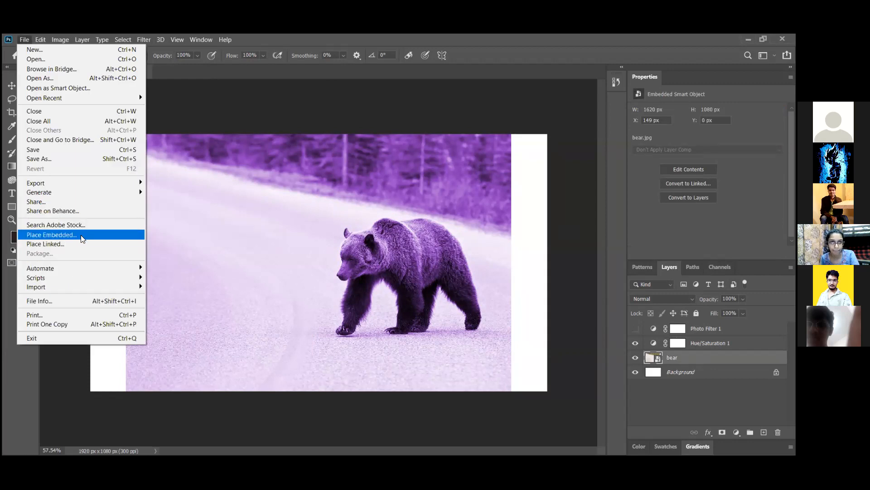
pyautogui.click(83, 236)
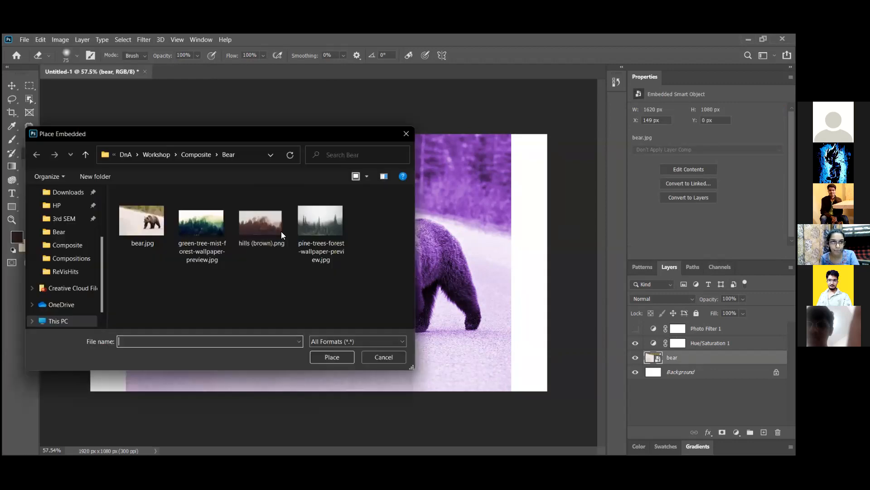
pyautogui.click(201, 222)
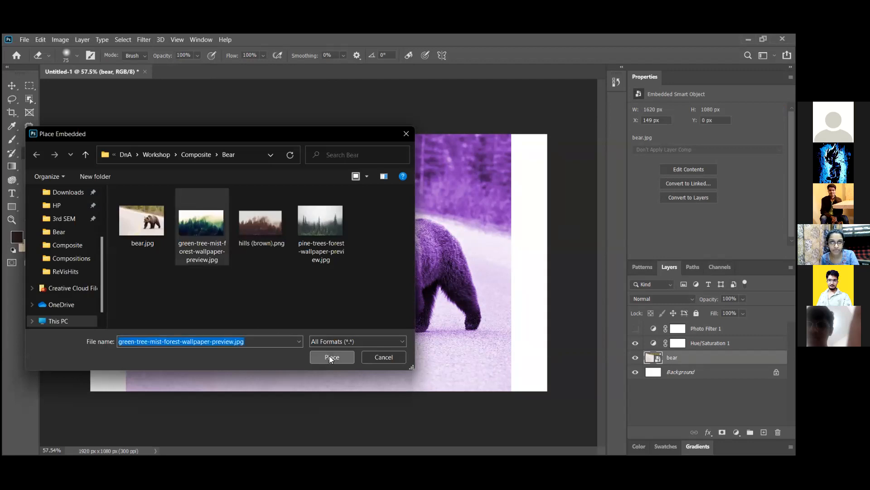
pyautogui.click(329, 356)
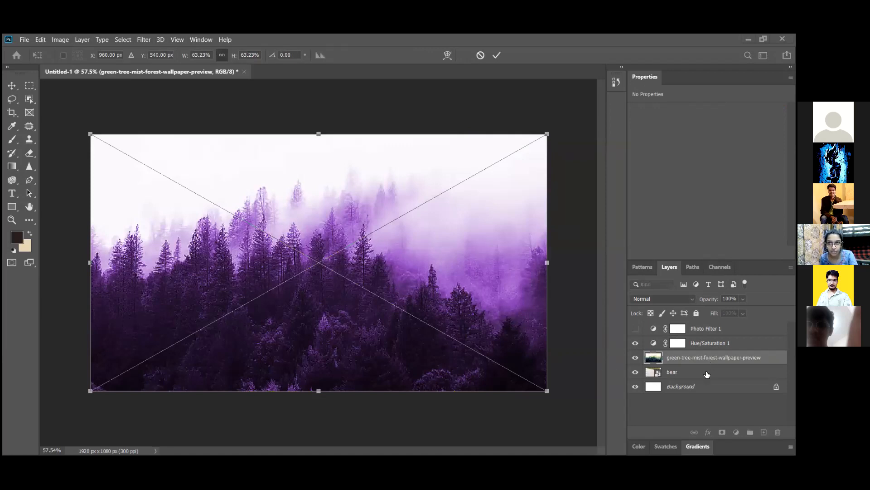
pyautogui.click(690, 373)
pyautogui.click(690, 362)
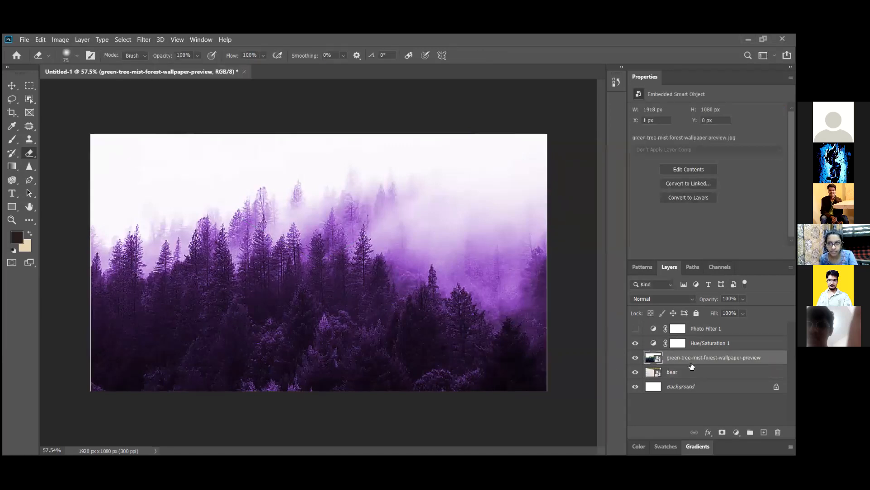
pyautogui.click(12, 85)
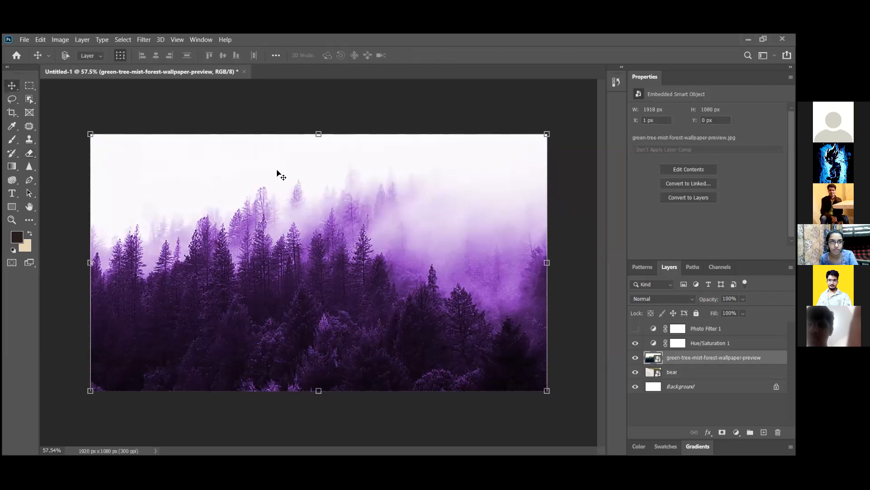
pyautogui.moveTo(549, 393); pyautogui.dragTo(482, 355)
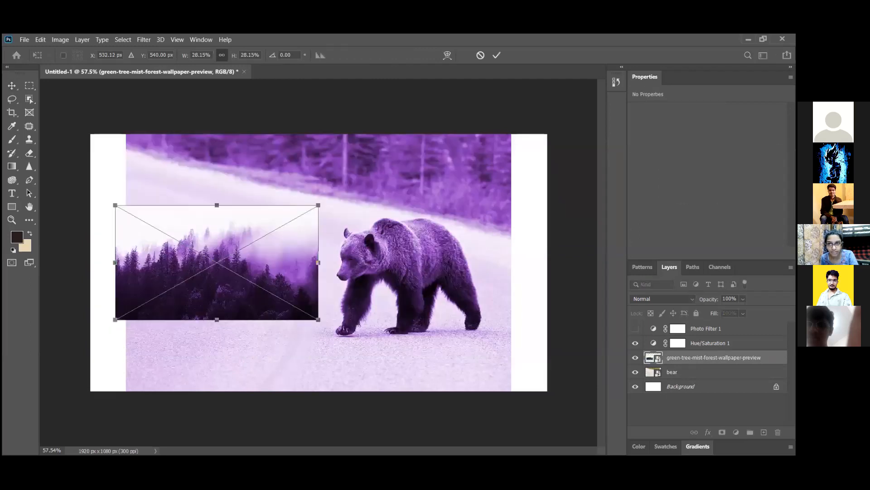
# Clip the Hue/Saturation layer to the forest image layer and toggle the adjustment's visibility to compare.
pyautogui.click(710, 343)
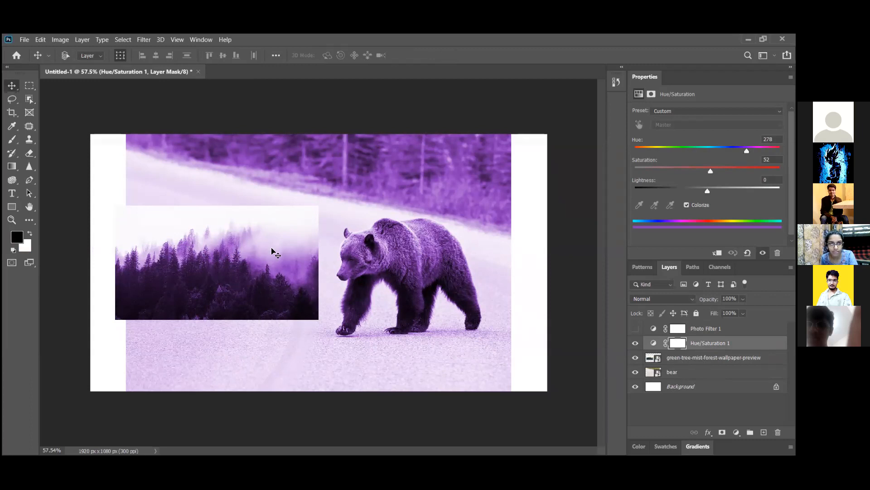
pyautogui.click(717, 253)
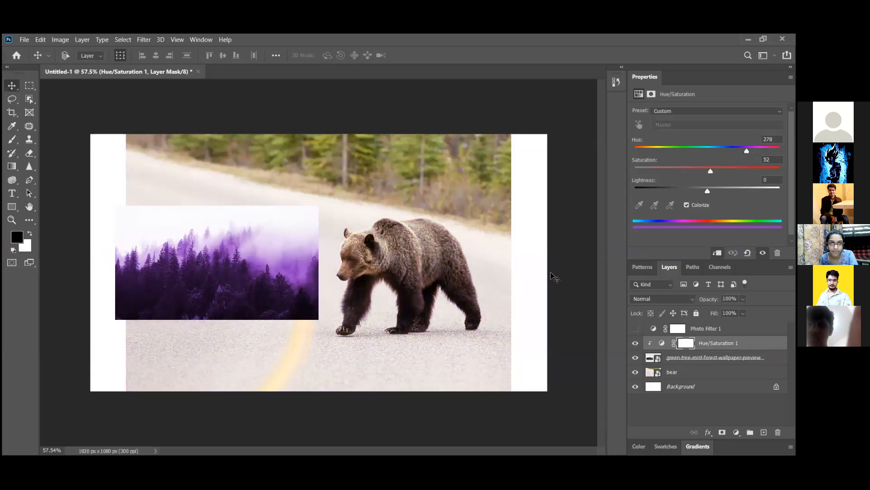
pyautogui.click(715, 357)
pyautogui.click(719, 343)
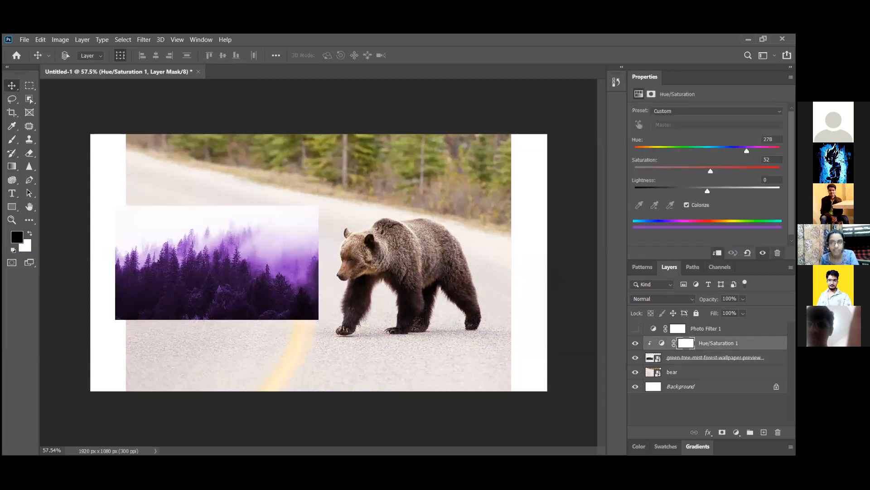
pyautogui.click(635, 343)
pyautogui.click(635, 343)
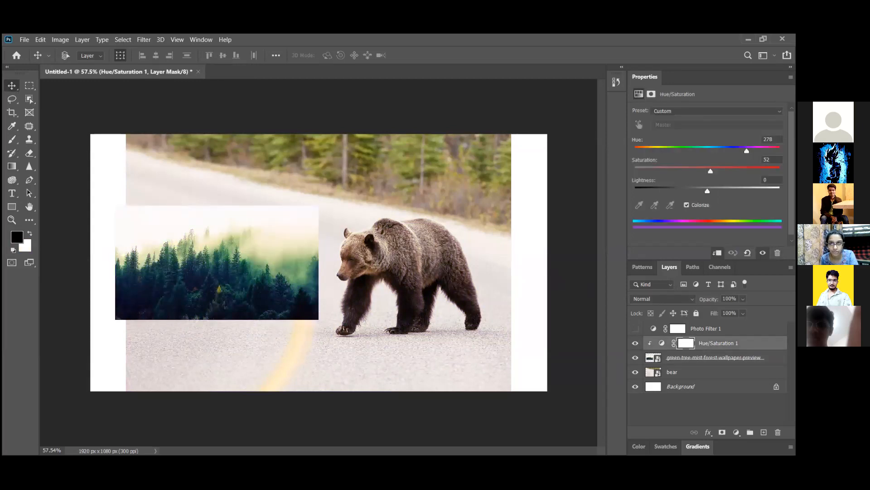
# Release the Hue/Saturation layer's clipping mask from the forest image layer.
pyautogui.click(708, 357)
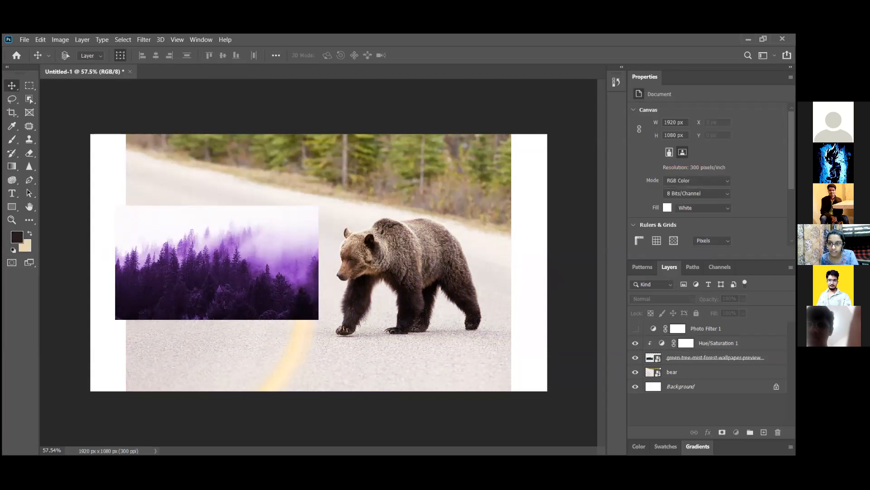
pyautogui.click(710, 345)
pyautogui.keyDown('alt'); pyautogui.click(710, 349); pyautogui.keyUp('alt')
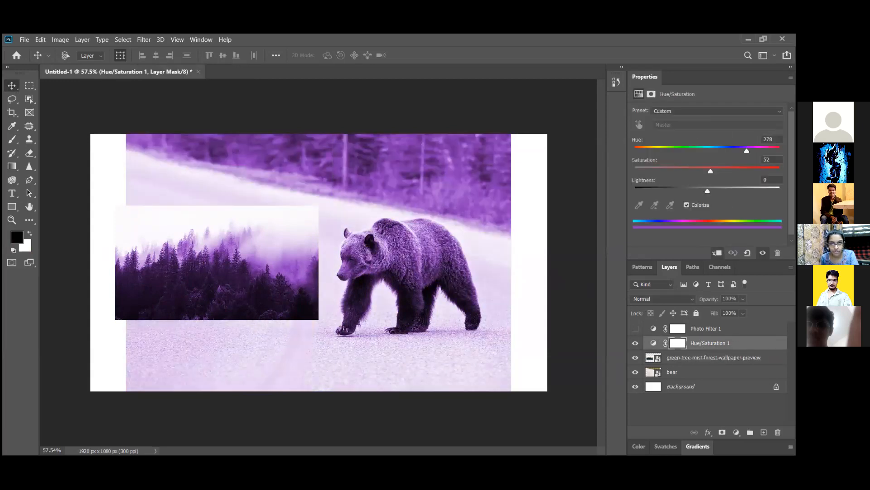
# Hide the Hue/Saturation adjustment layer.
pyautogui.click(635, 342)
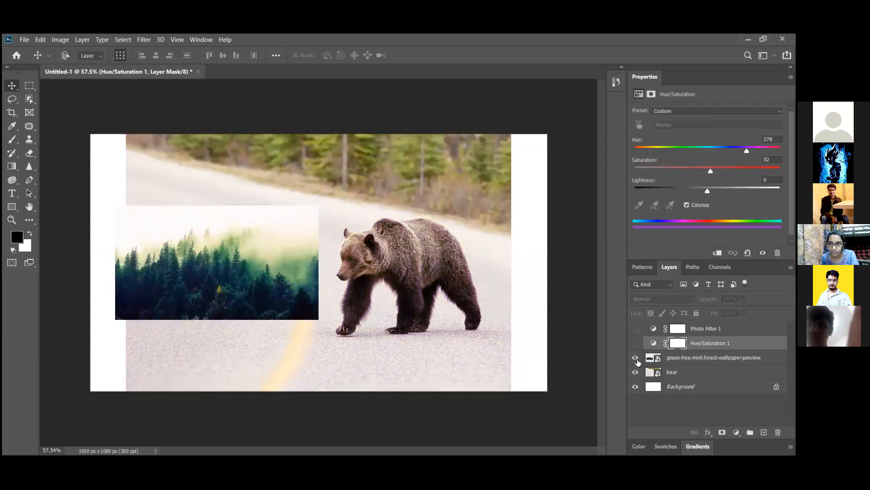
pyautogui.click(736, 432)
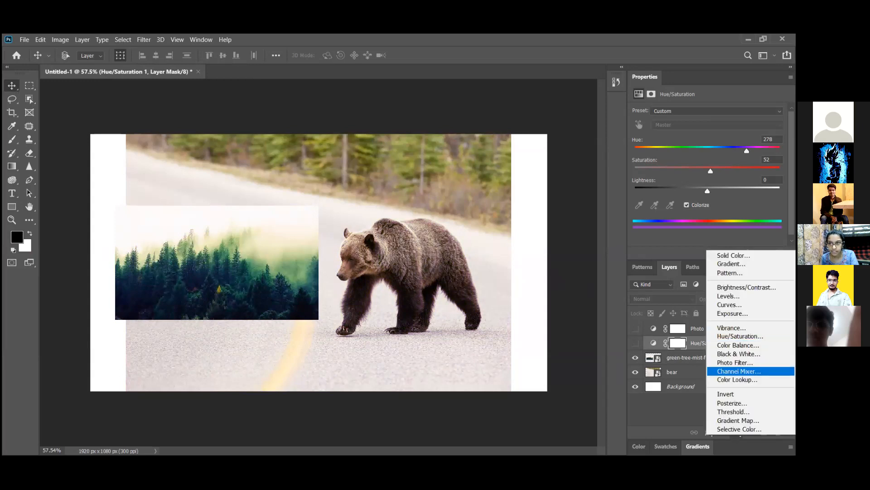
pyautogui.click(669, 414)
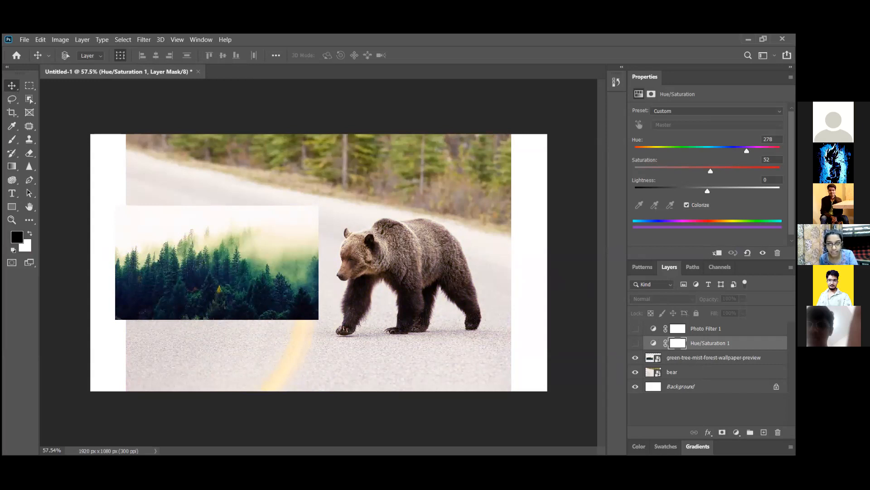
# Preview the Multiply blend mode on the forest image layer without applying it.
pyautogui.click(713, 362)
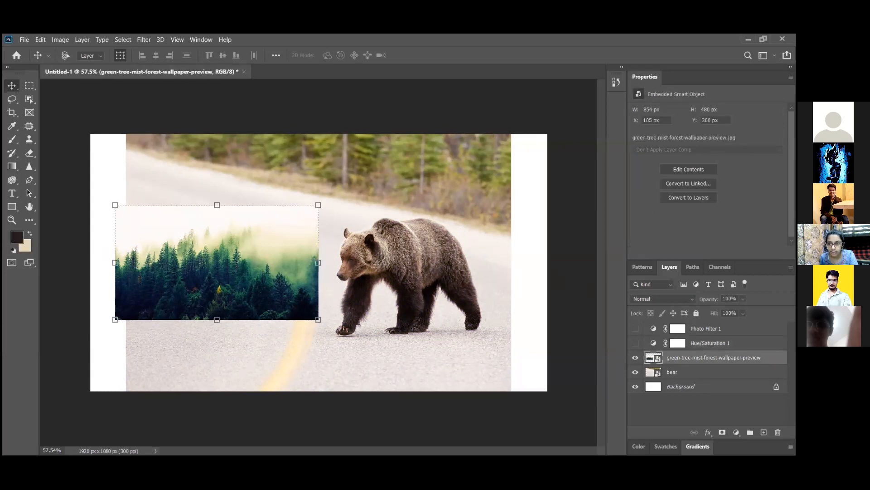
pyautogui.click(684, 300)
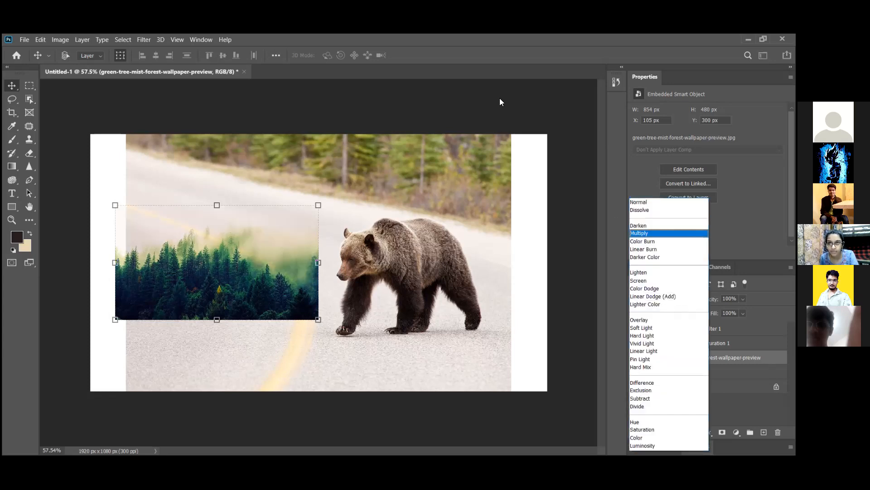
pyautogui.click(629, 259)
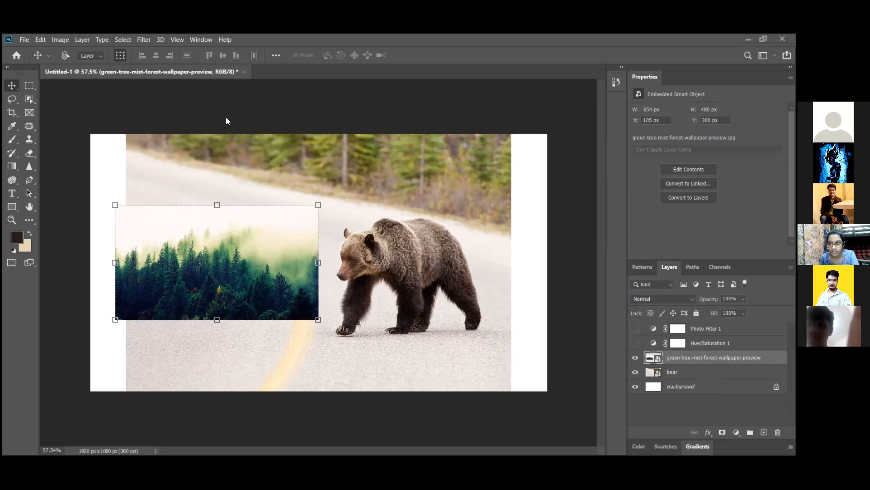
# Delete the green-tree-mist-forest-wallpaper-preview layer above the bear layer.
pyautogui.click(696, 377)
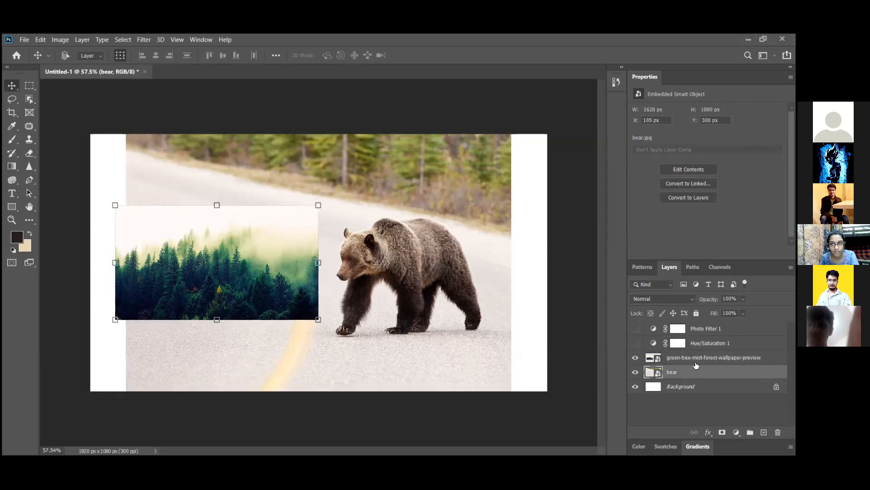
pyautogui.click(696, 360)
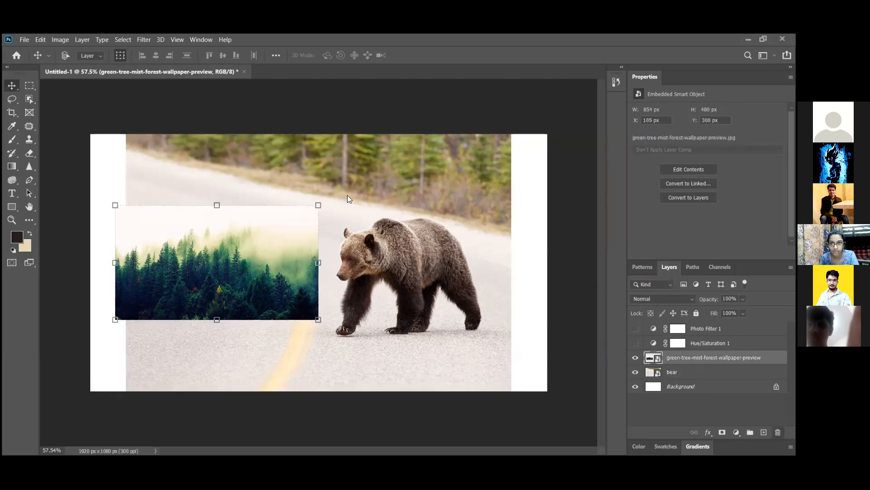
pyautogui.press('Delete')
pyautogui.click(389, 203)
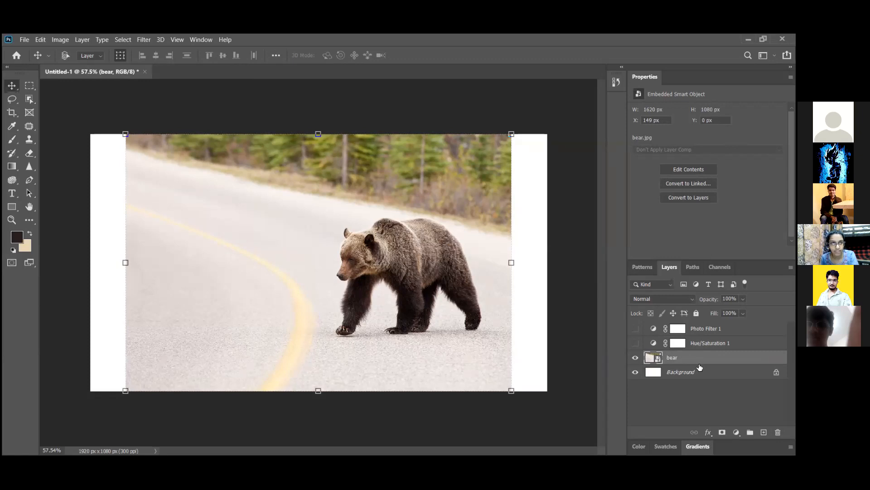
# Place green-tree-mist-forest-wallpaper-preview.jpg as an embedded image above the bear layer, scaled down to about 26%.
pyautogui.click(26, 39)
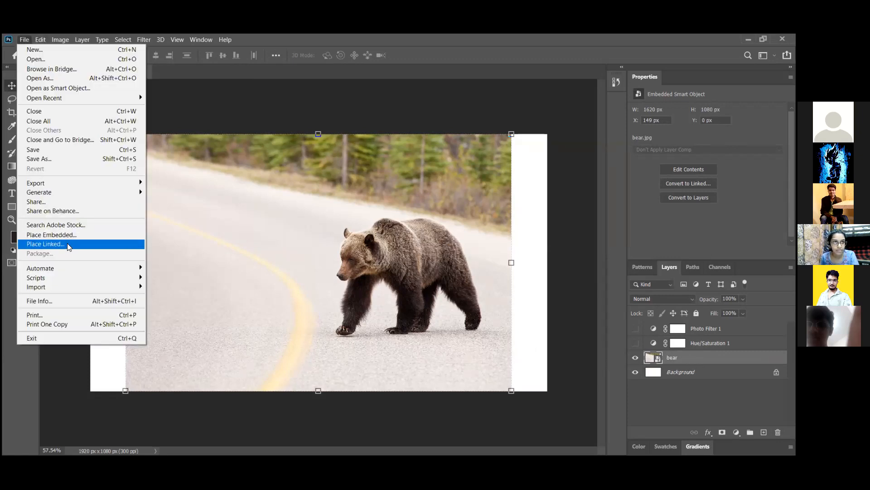
pyautogui.click(68, 236)
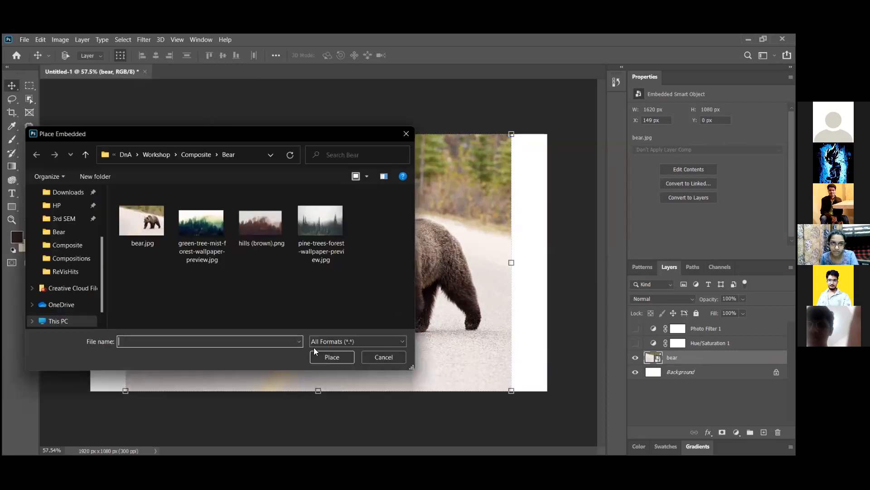
pyautogui.click(327, 357)
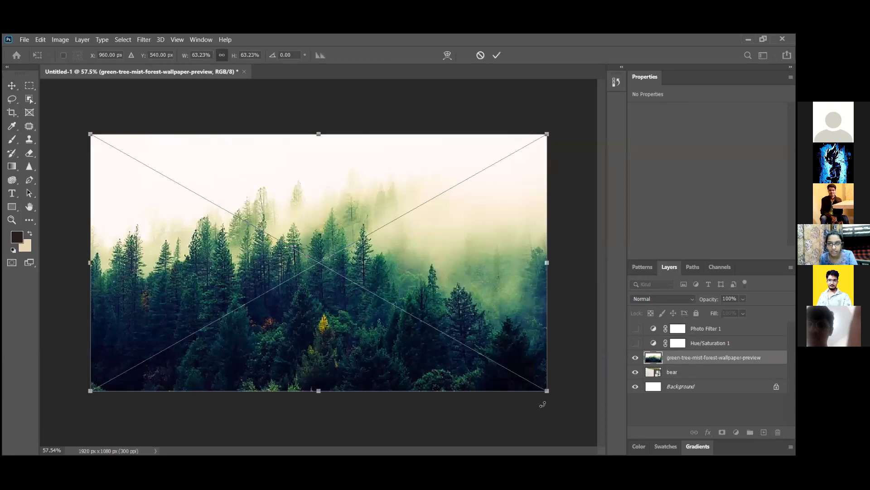
pyautogui.moveTo(547, 392); pyautogui.dragTo(275, 238)
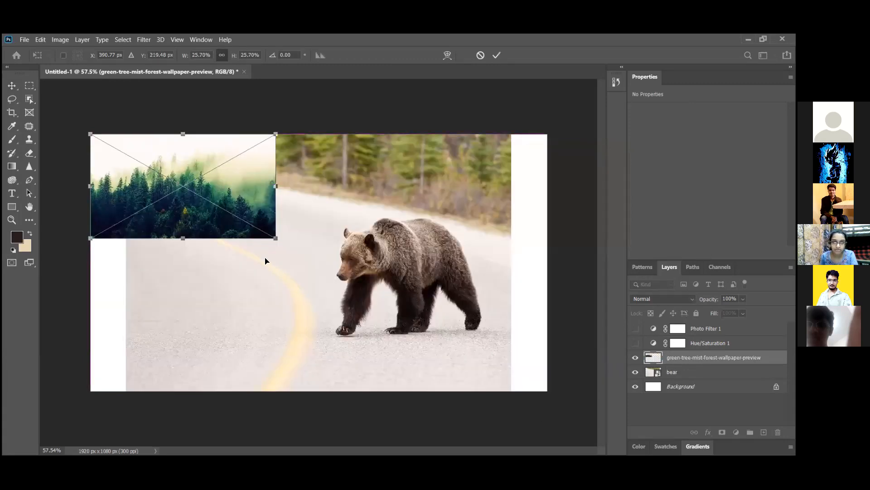
pyautogui.click(497, 55)
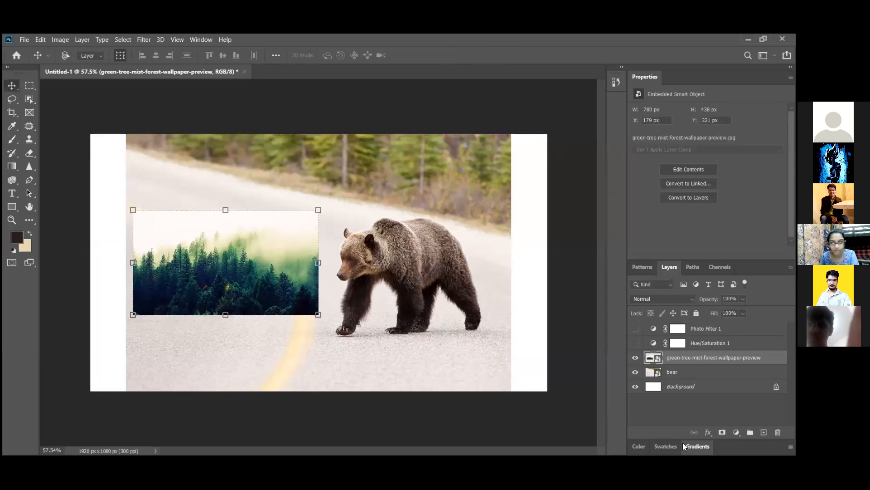
# Preview blend modes such as Hard Light and Lighter Color on the forest image layer without applying any.
pyautogui.click(642, 400)
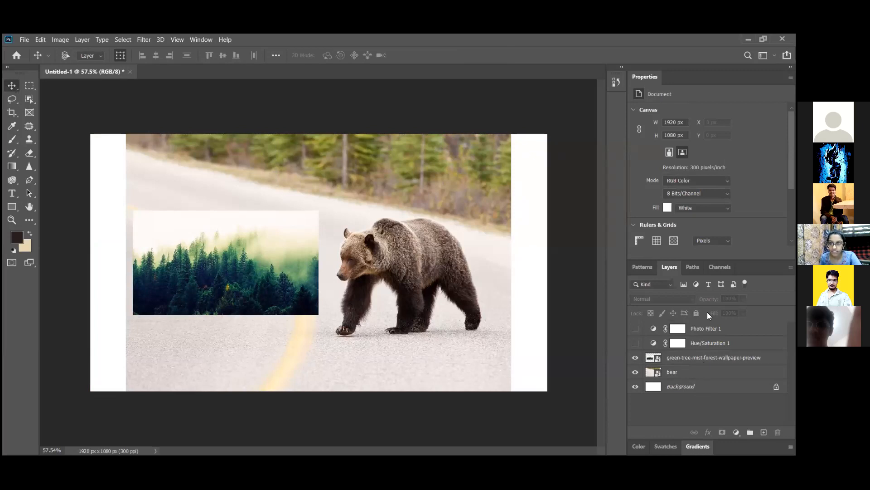
pyautogui.click(699, 371)
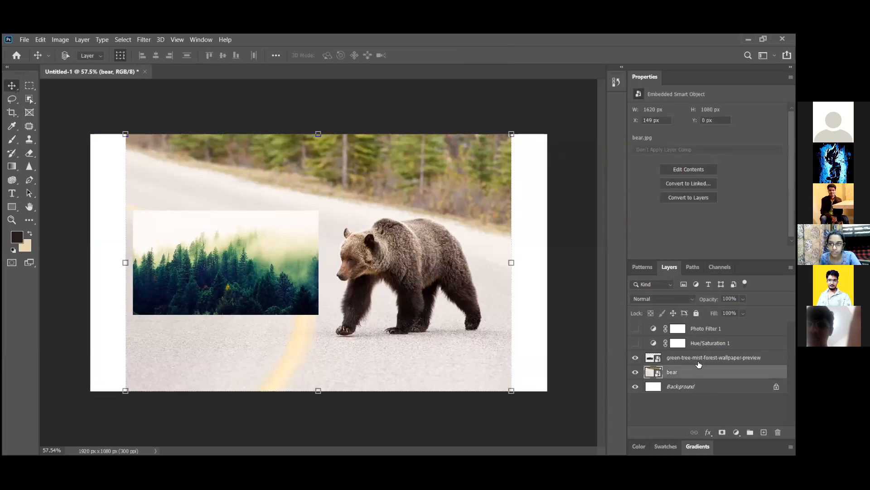
pyautogui.click(701, 360)
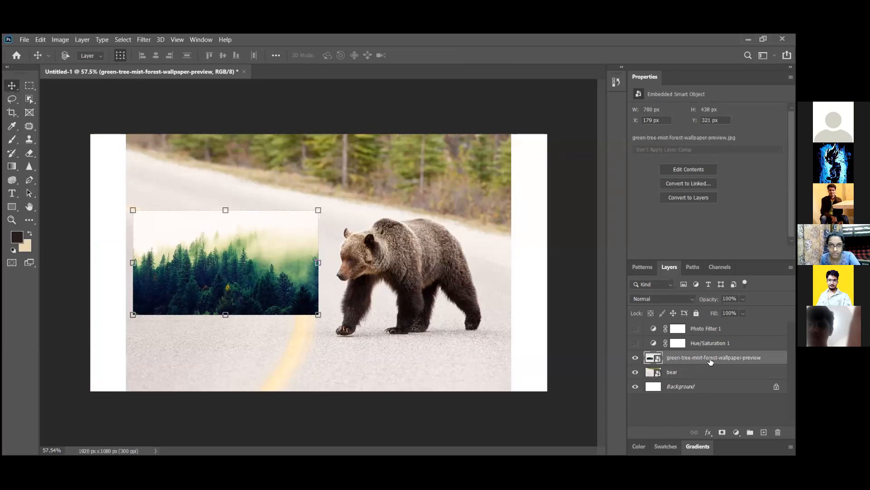
pyautogui.click(674, 301)
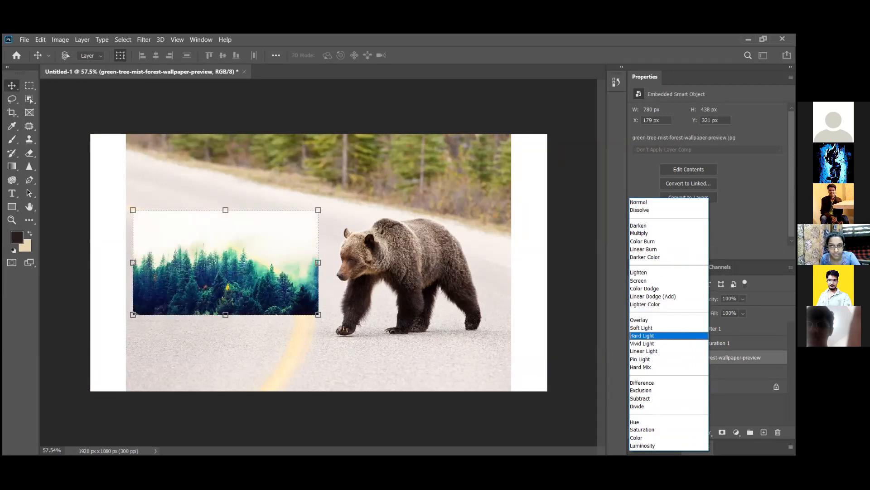
pyautogui.press('Escape')
pyautogui.click(689, 372)
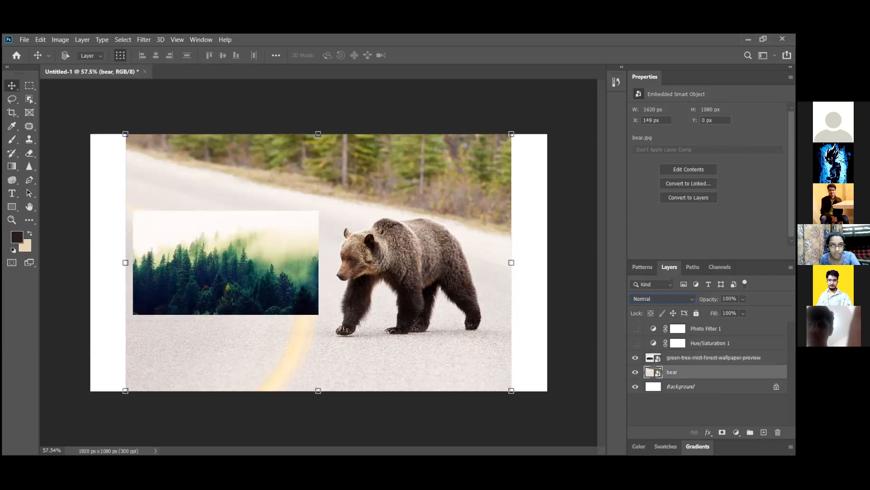
pyautogui.click(713, 358)
pyautogui.click(678, 297)
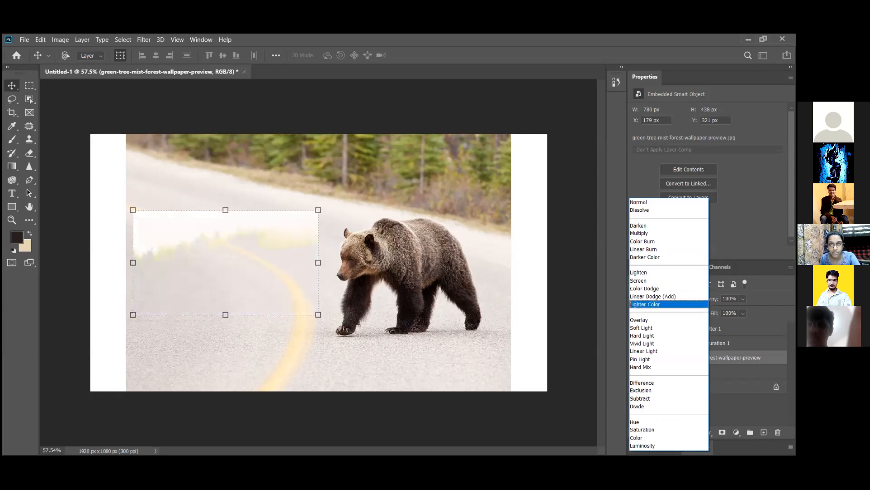
pyautogui.press('Escape')
# Unlock the white Background layer and delete it.
pyautogui.click(699, 374)
pyautogui.click(710, 388)
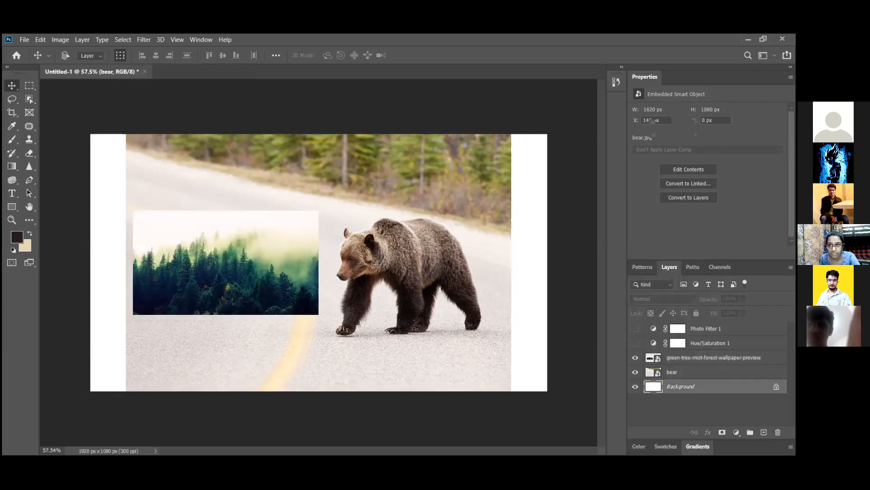
pyautogui.click(777, 386)
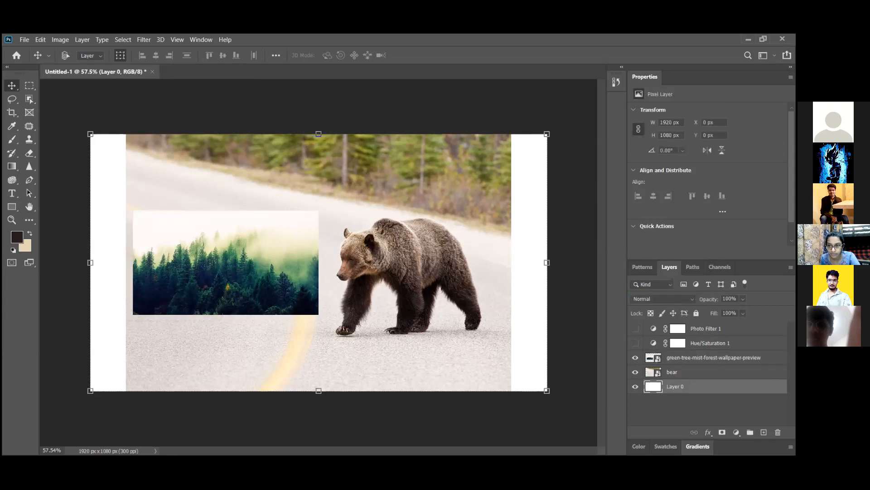
pyautogui.press('Delete')
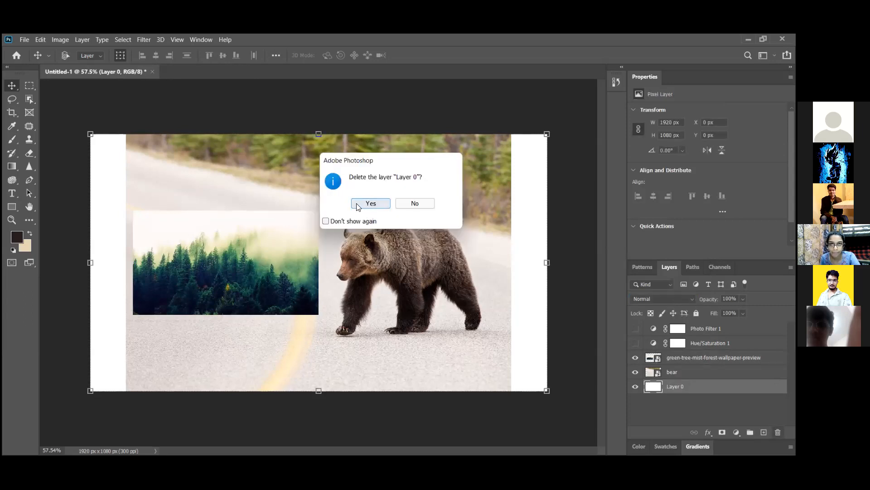
pyautogui.press('Return')
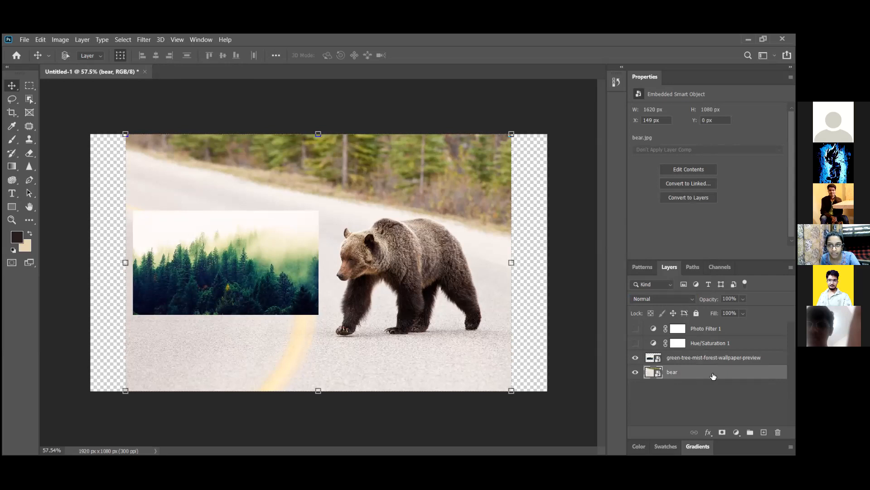
# Set the bear layer's blend mode to Linear Burn.
pyautogui.click(678, 297)
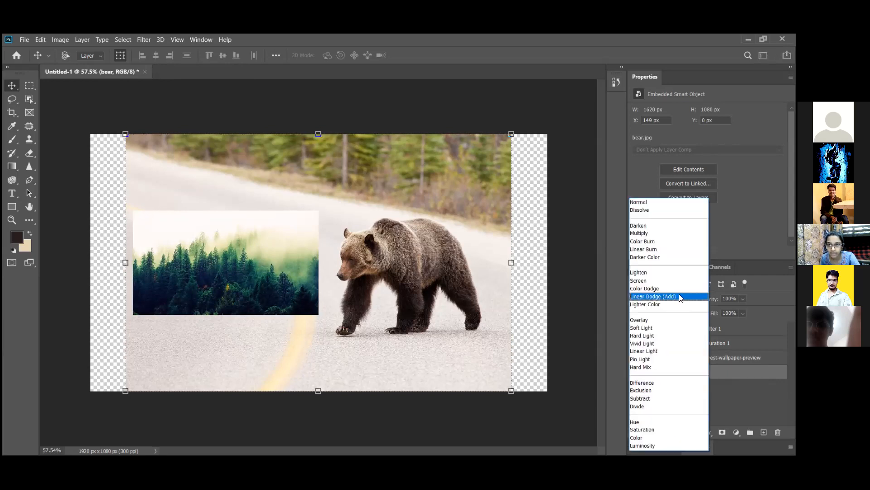
pyautogui.click(667, 250)
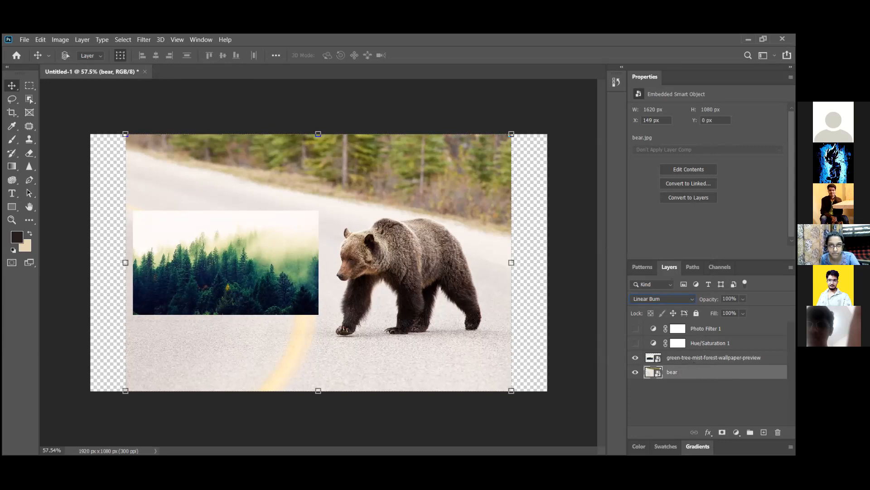
pyautogui.click(685, 299)
pyautogui.click(666, 250)
pyautogui.click(713, 358)
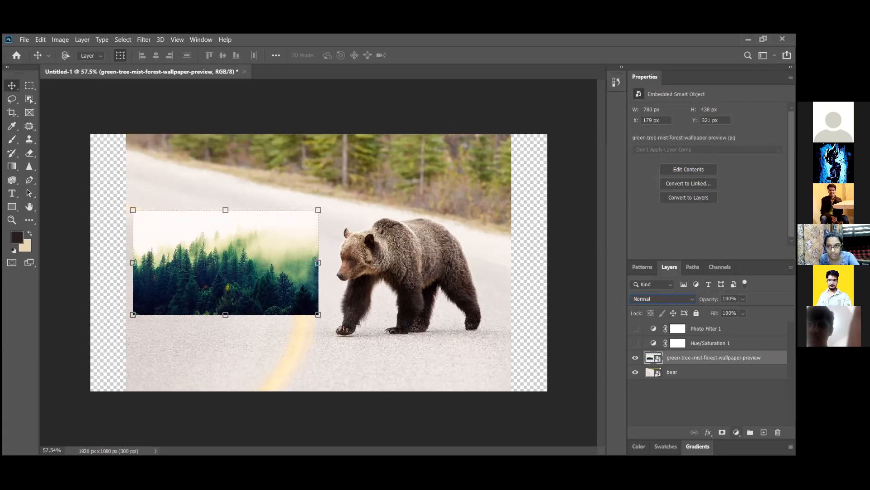
pyautogui.click(737, 433)
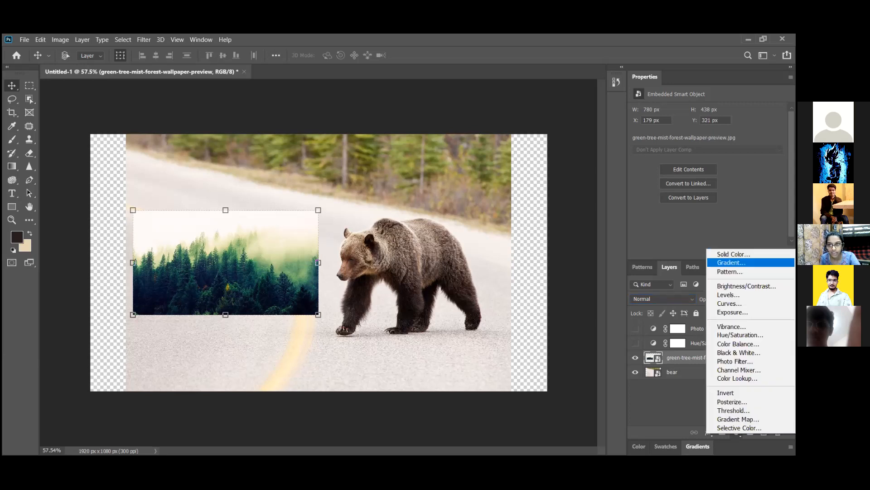
pyautogui.click(689, 370)
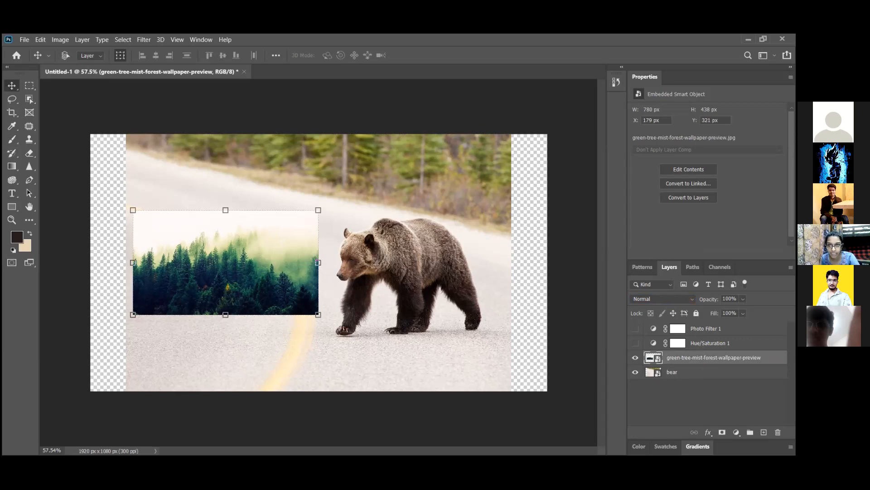
pyautogui.click(706, 372)
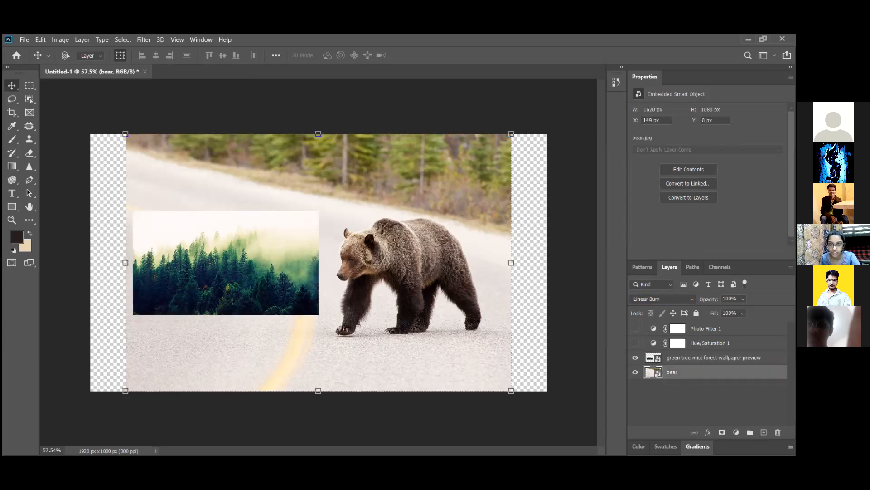
# Set the forest image layer's blend mode to Dissolve.
pyautogui.click(703, 357)
pyautogui.click(675, 298)
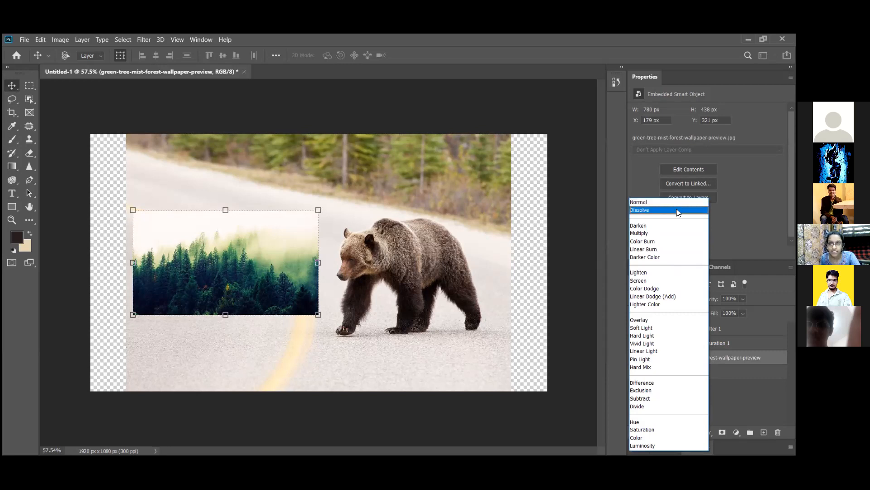
pyautogui.click(678, 210)
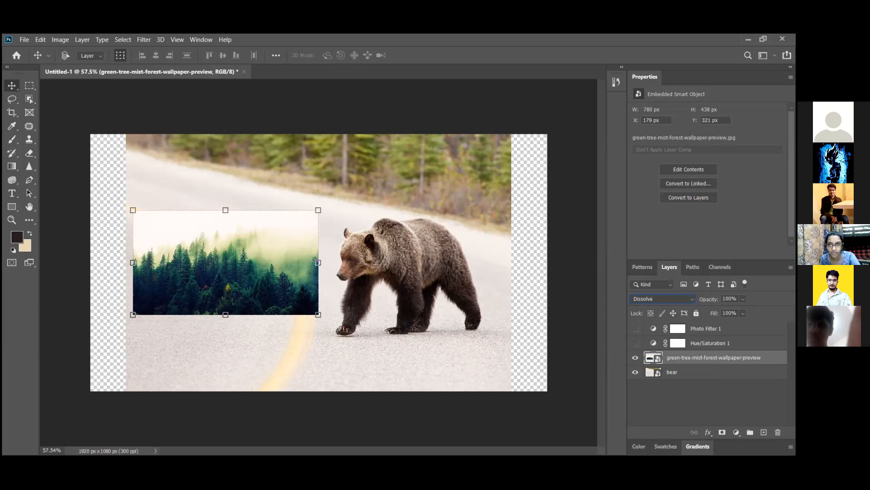
# Scale the forest image up to about 48% and position it across the bear photo.
pyautogui.hotkey('ctrl', 't')
pyautogui.moveTo(318, 210); pyautogui.dragTo(376, 180)
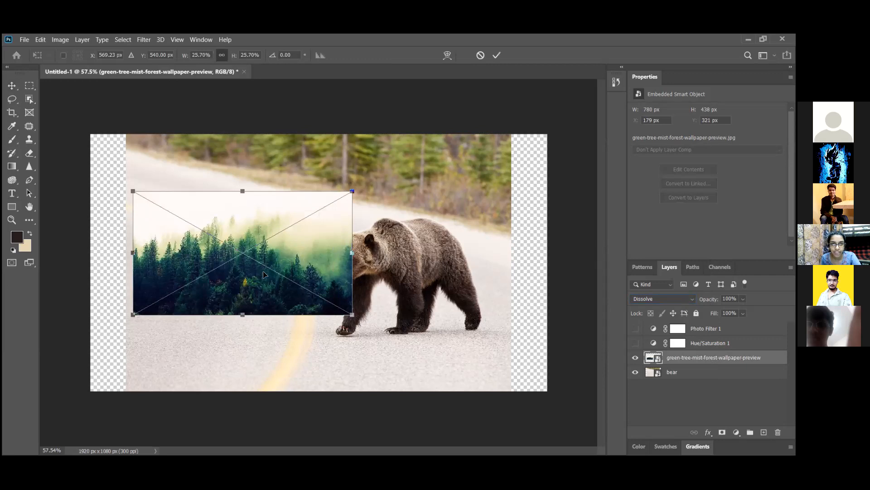
pyautogui.moveTo(309, 274); pyautogui.dragTo(307, 332)
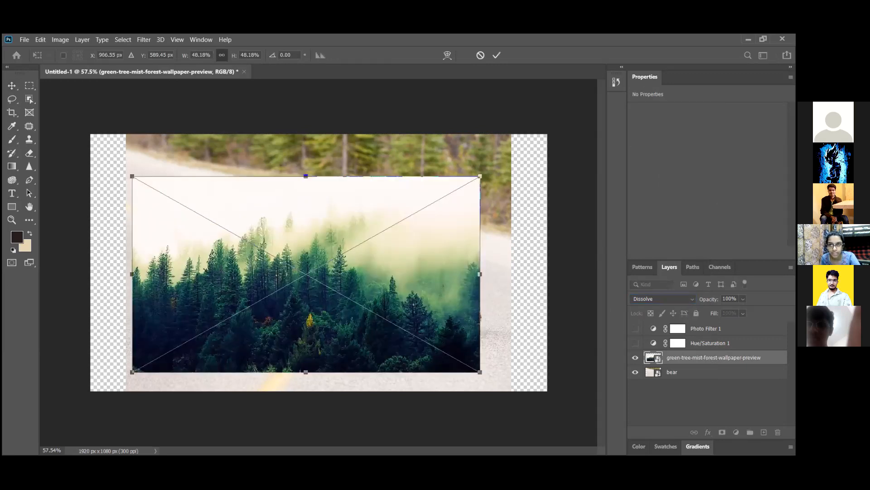
# Lower the forest layer's opacity to 57% to show the Dissolve effect, and restore it to 100%.
pyautogui.click(743, 299)
pyautogui.moveTo(756, 311); pyautogui.dragTo(733, 311)
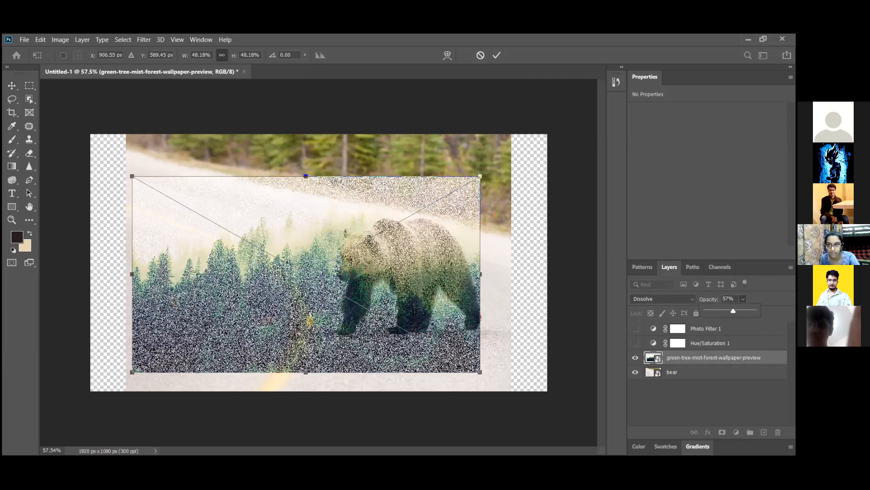
pyautogui.moveTo(733, 310); pyautogui.dragTo(757, 311)
# Compare the Darken and Color Burn blend modes on the forest layer, ending on Darken.
pyautogui.click(651, 296)
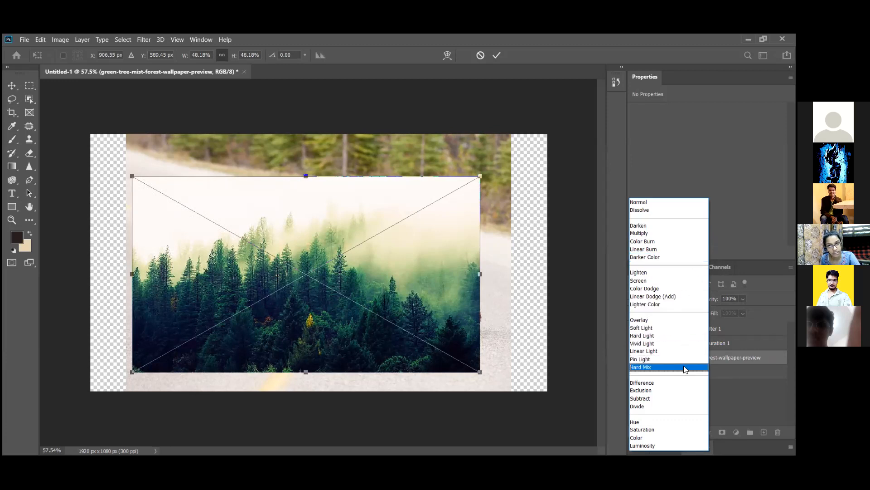
pyautogui.click(670, 225)
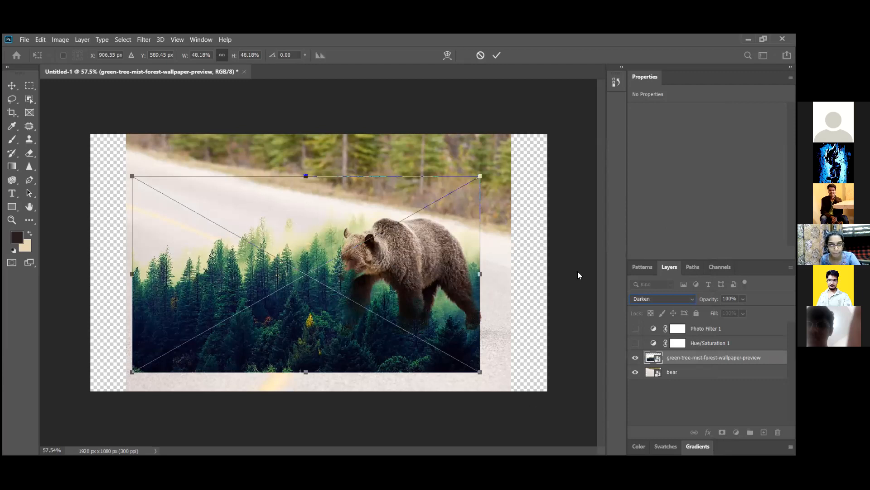
pyautogui.click(690, 299)
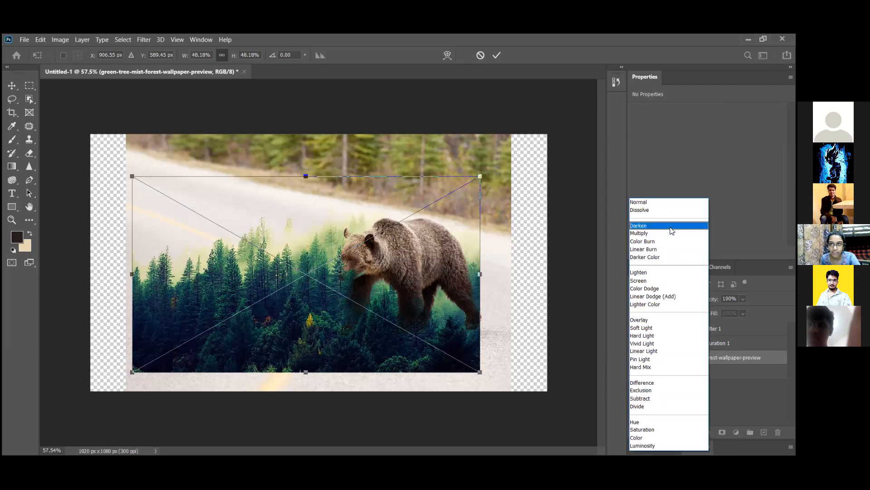
pyautogui.click(675, 241)
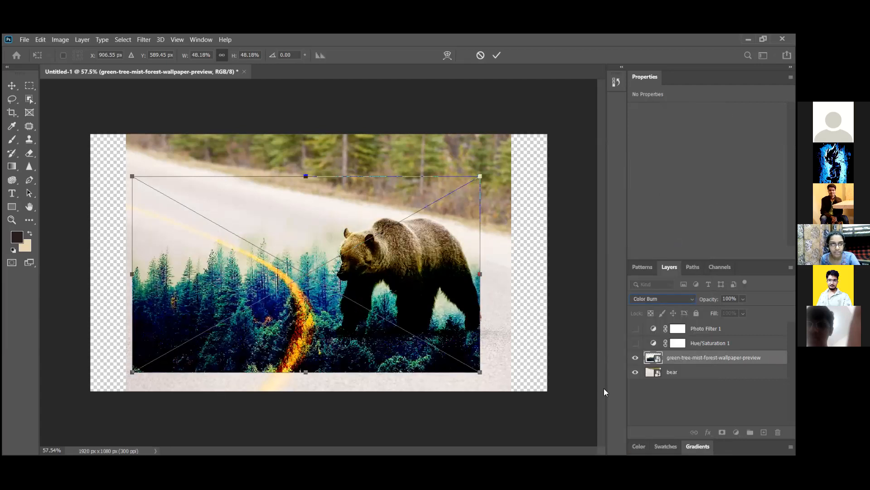
pyautogui.click(653, 298)
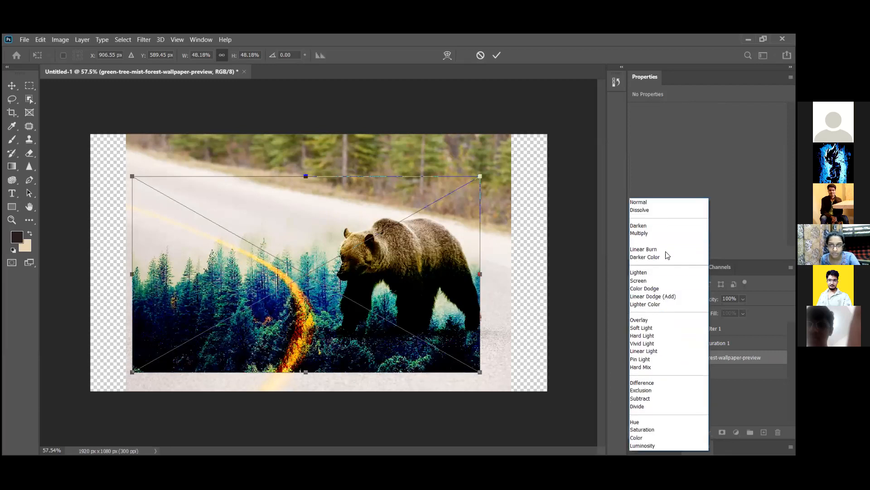
pyautogui.click(667, 225)
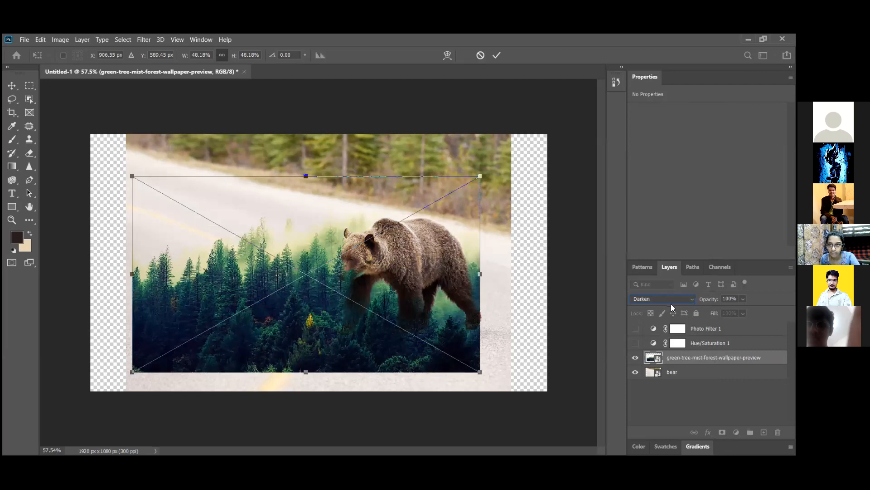
# Try the Lighten and Lighter Color blend modes on the forest layer, and return it to Darken.
pyautogui.click(670, 301)
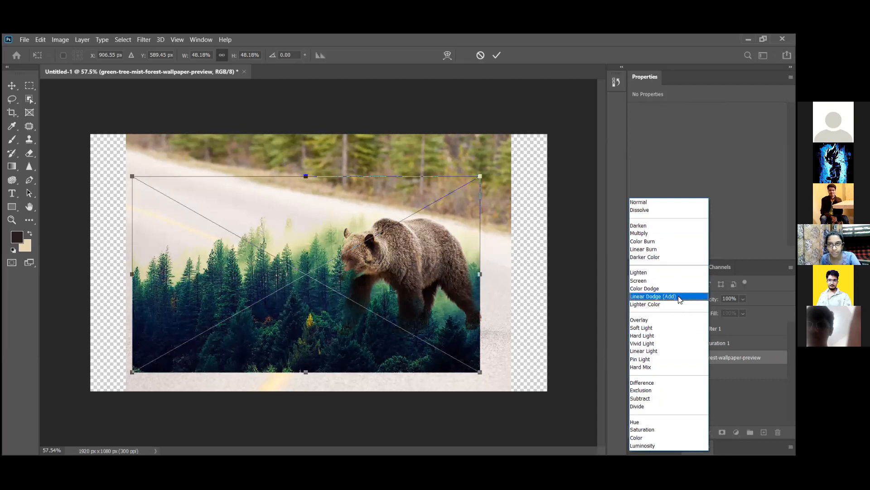
pyautogui.click(668, 272)
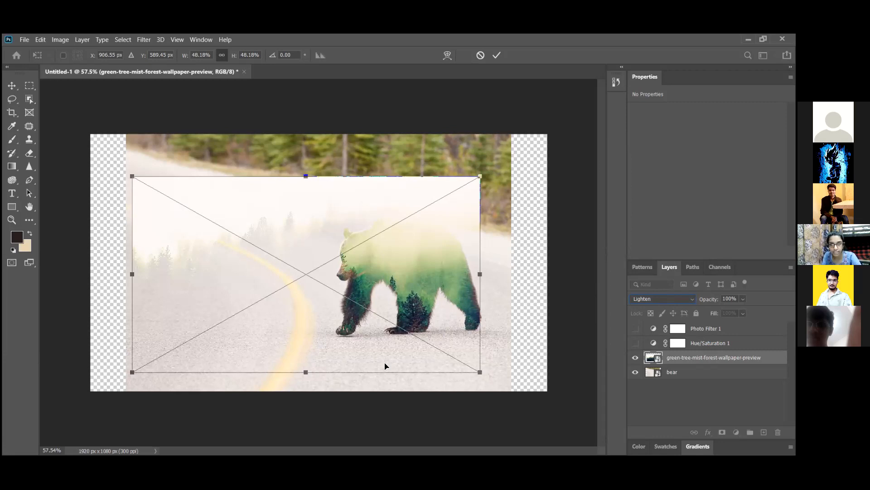
pyautogui.click(664, 299)
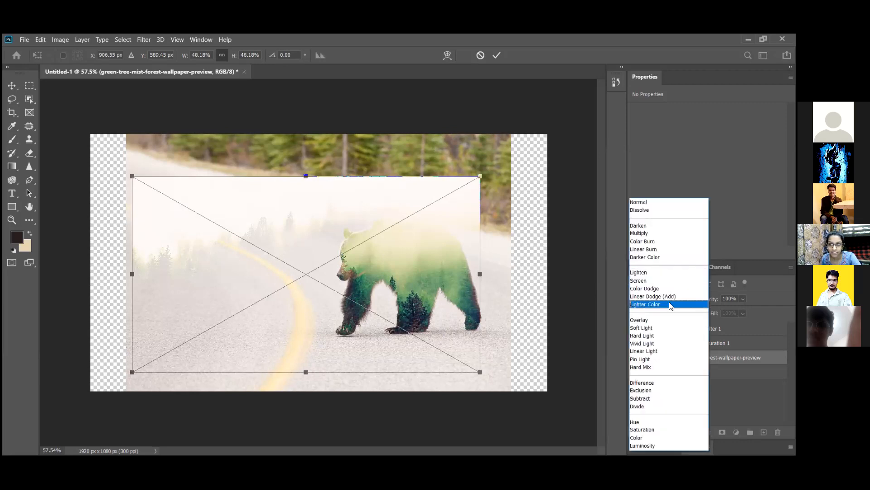
pyautogui.click(670, 304)
pyautogui.click(668, 283)
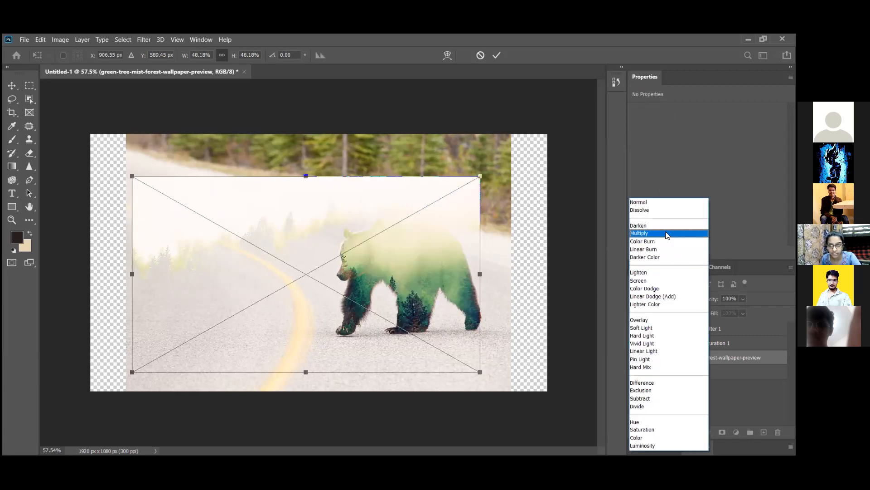
pyautogui.click(665, 225)
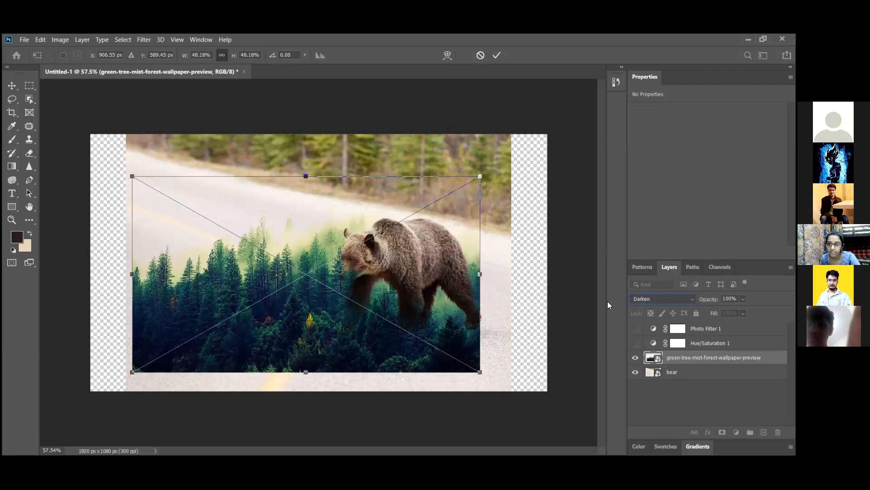
# Try Overlay on the forest layer, set its blend mode to Linear Light, and commit the resize.
pyautogui.click(689, 297)
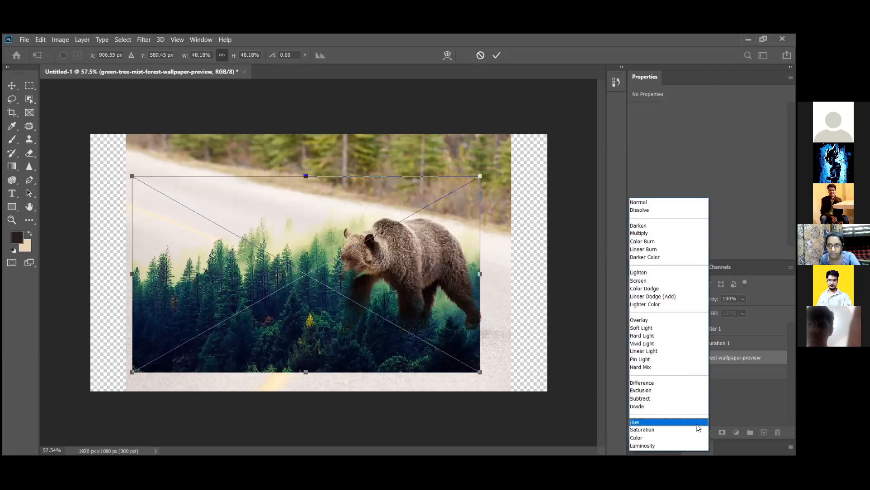
pyautogui.click(680, 320)
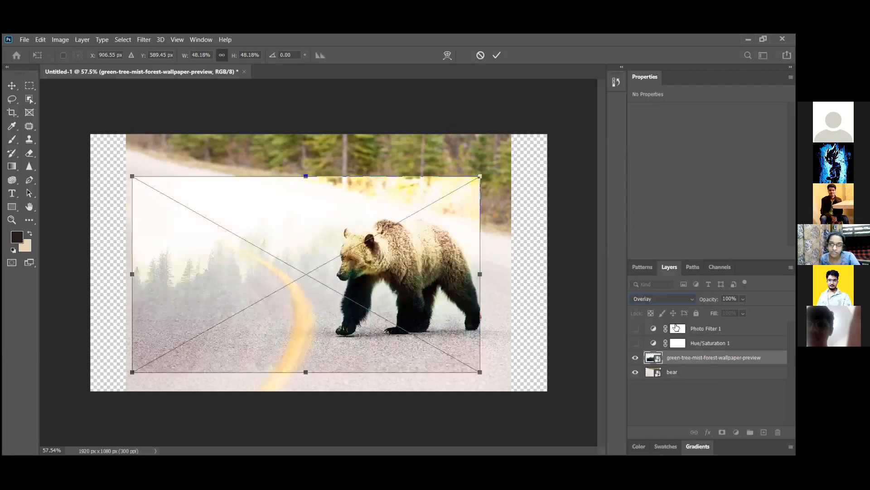
pyautogui.click(692, 299)
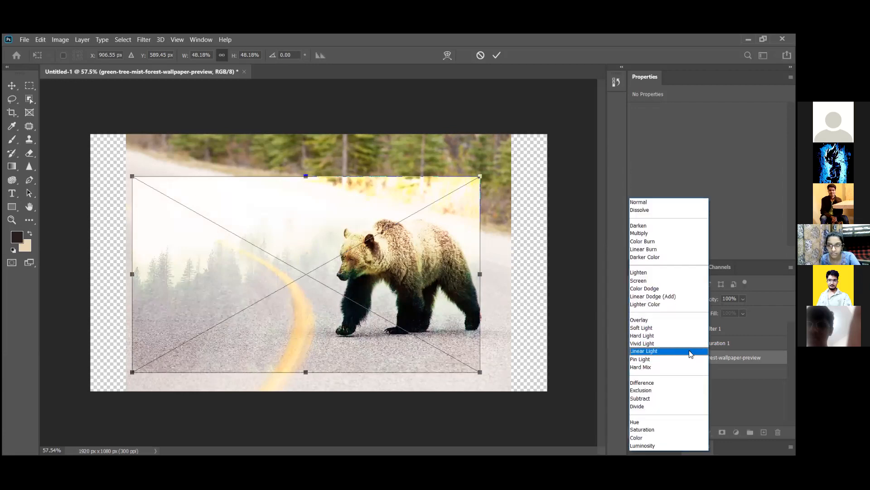
pyautogui.click(691, 351)
pyautogui.click(689, 301)
pyautogui.click(573, 348)
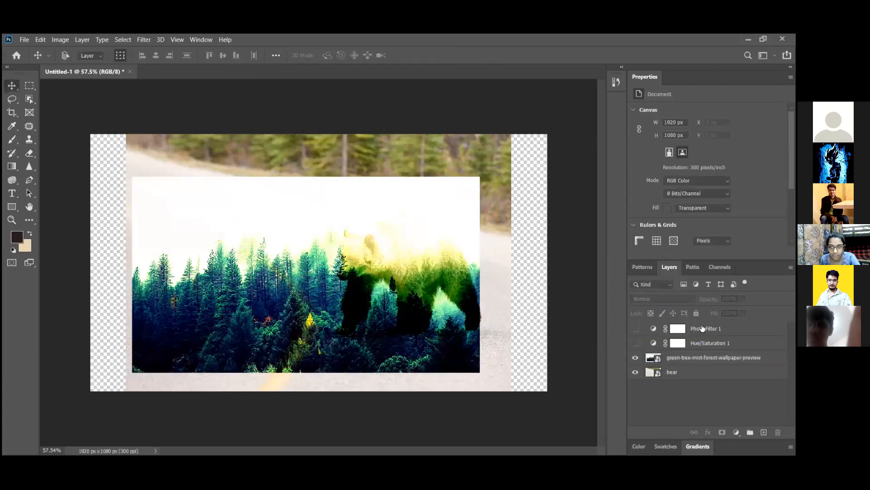
# Preview blend modes such as Lighter Color on the forest layer, keep Linear Light, and check its opacity slider.
pyautogui.click(692, 361)
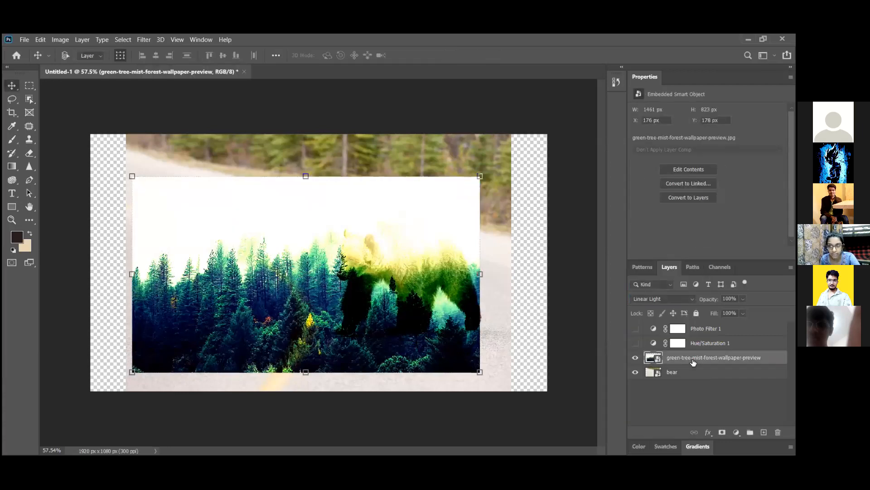
pyautogui.click(689, 300)
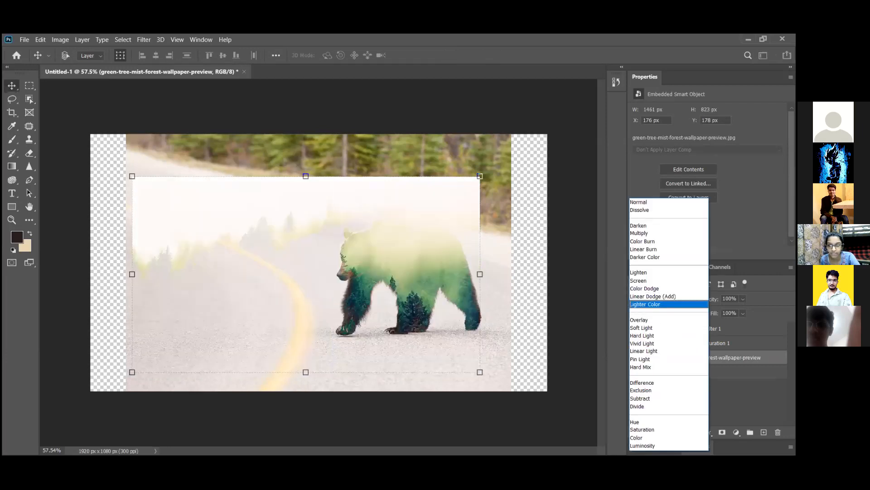
pyautogui.click(644, 351)
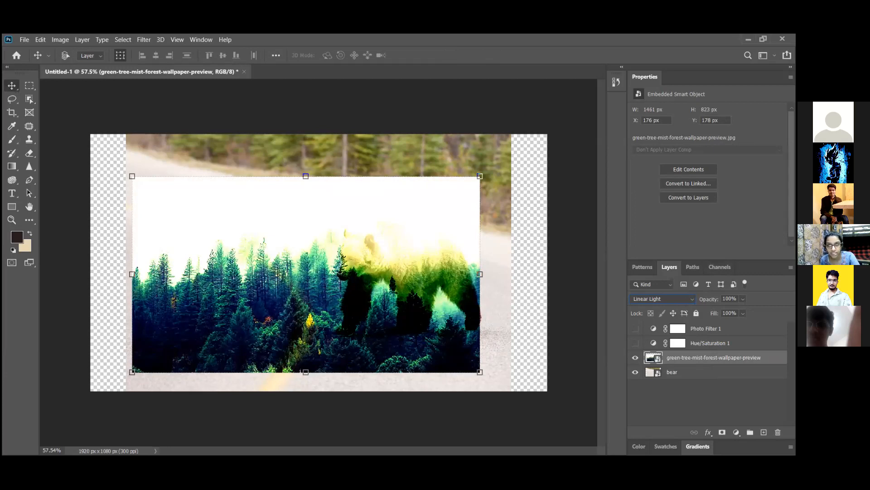
pyautogui.click(743, 299)
pyautogui.moveTo(757, 311)
pyautogui.mouseDown()
pyautogui.moveTo(730, 311)
pyautogui.moveTo(753, 311)
pyautogui.mouseUp()
# Set the forest layer's blend mode to Normal and check its opacity and fill sliders.
pyautogui.click(680, 299)
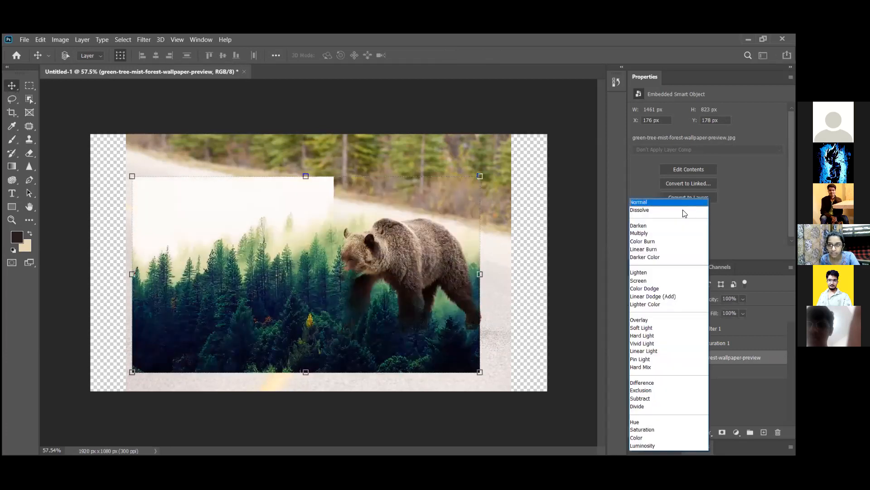
pyautogui.click(683, 204)
pyautogui.click(743, 299)
pyautogui.moveTo(757, 311)
pyautogui.mouseDown()
pyautogui.moveTo(724, 311)
pyautogui.moveTo(768, 311)
pyautogui.moveTo(735, 313)
pyautogui.moveTo(754, 313)
pyautogui.mouseUp()
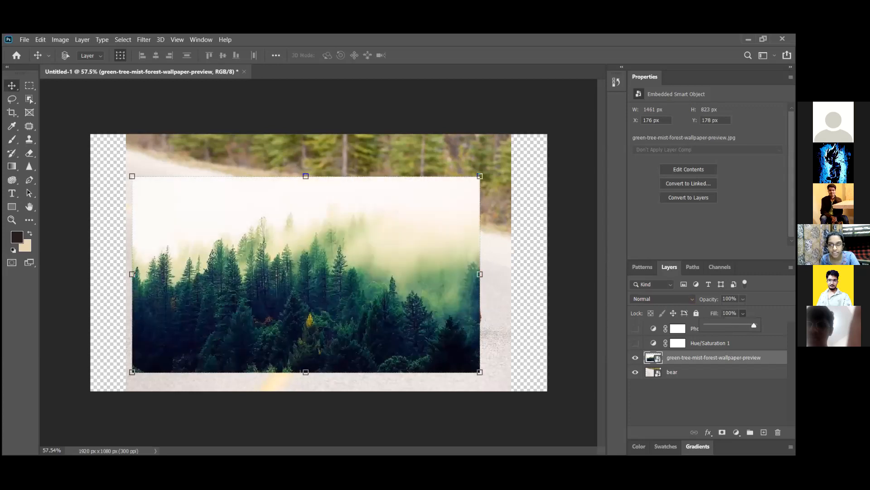
# Set the forest layer's blend mode to Hard Mix and preview the neighbouring modes without applying them.
pyautogui.click(689, 299)
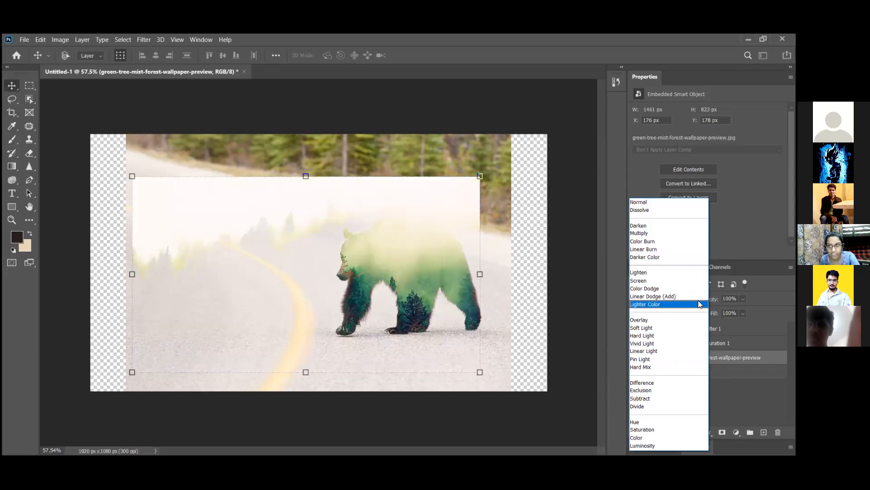
pyautogui.click(693, 367)
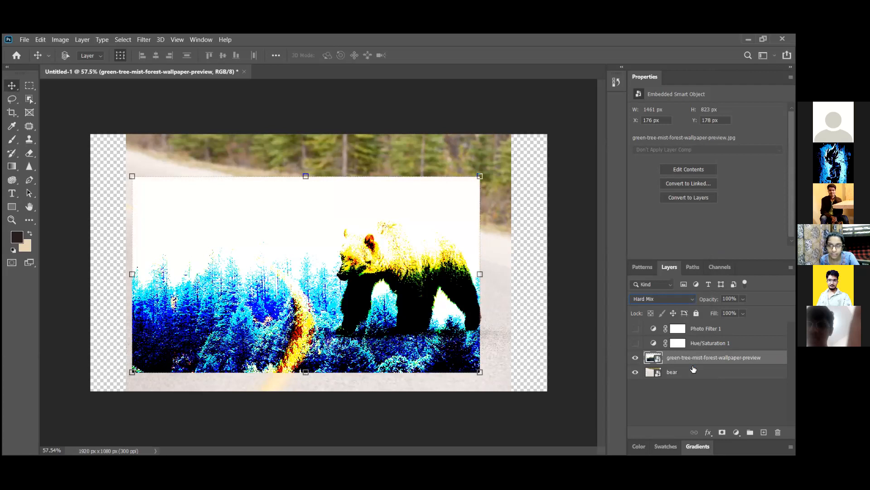
pyautogui.click(743, 299)
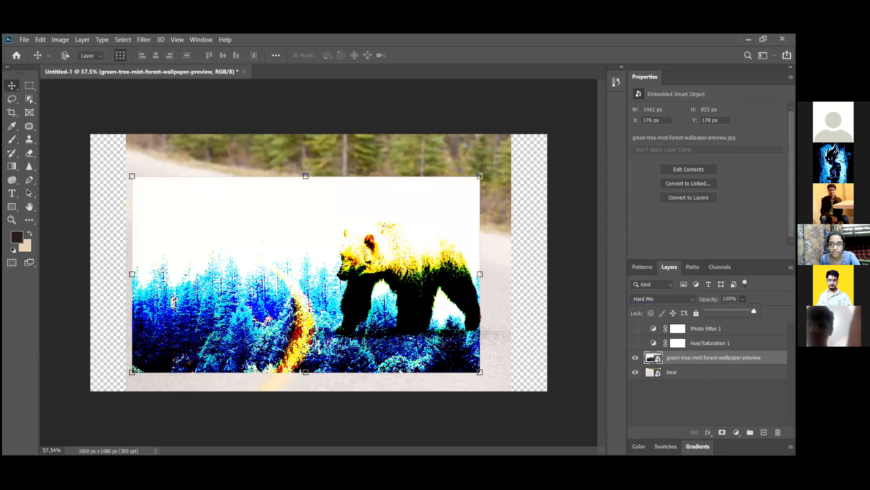
pyautogui.click(662, 299)
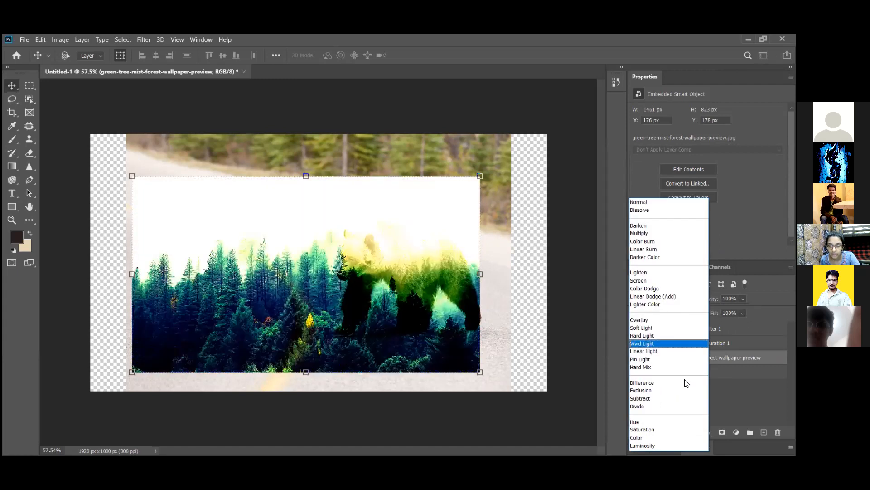
pyautogui.press('Escape')
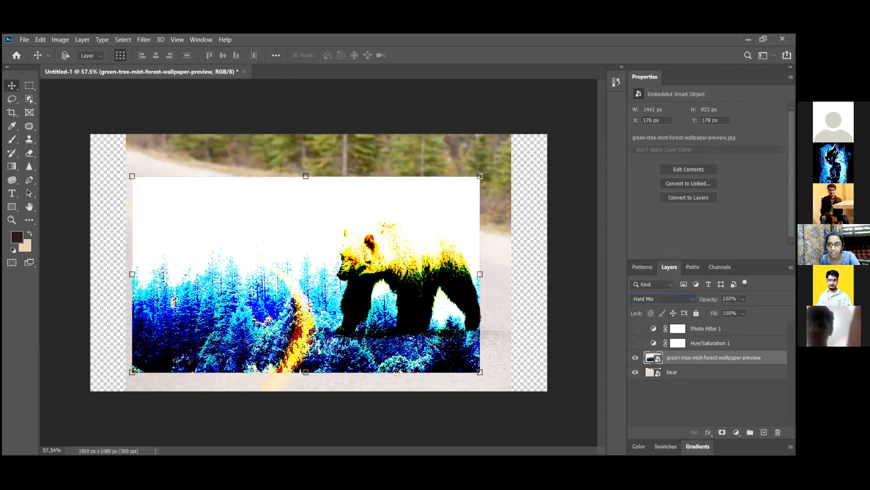
# Lower the Hard Mix forest layer's opacity to 43%, and restore it to 100%.
pyautogui.click(742, 299)
pyautogui.moveTo(756, 310); pyautogui.dragTo(727, 311)
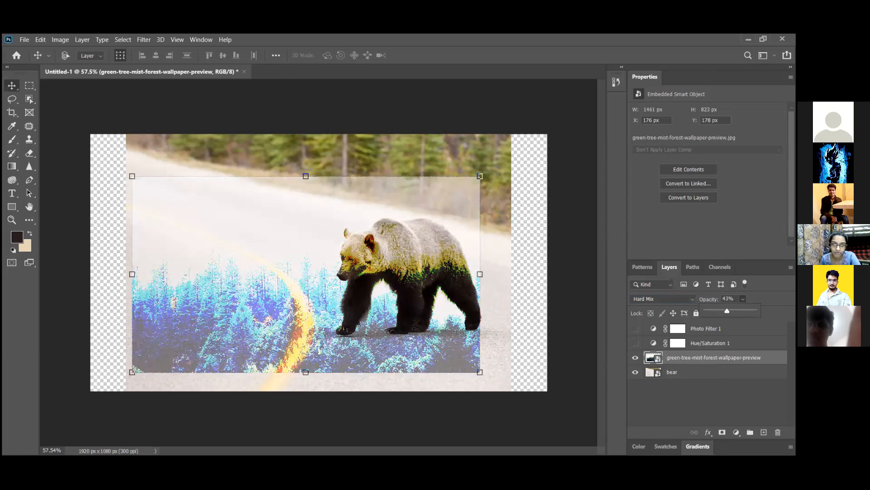
pyautogui.moveTo(727, 311)
pyautogui.mouseDown()
pyautogui.moveTo(754, 311)
pyautogui.moveTo(727, 325)
pyautogui.mouseUp()
# Set the forest layer's fill to 50%.
pyautogui.click(742, 312)
pyautogui.click(712, 313)
pyautogui.write('50')
pyautogui.press('Return')
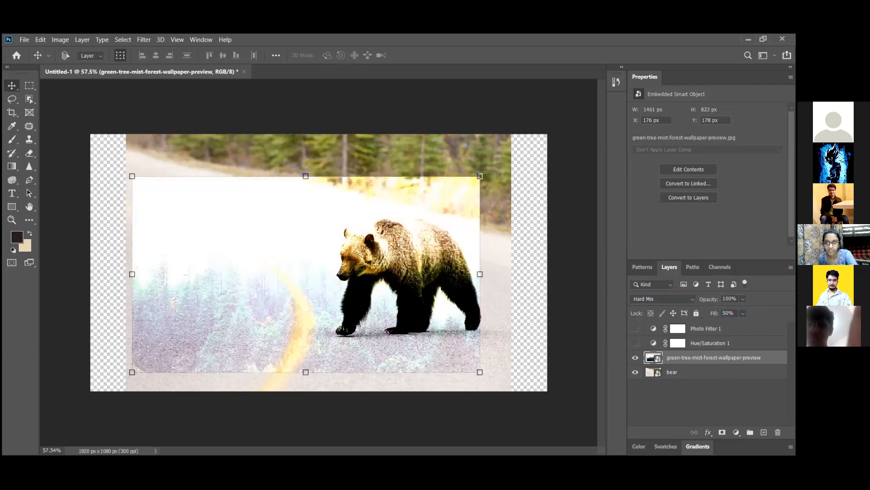
# Restore the forest layer's fill to 100% and set its opacity to 50%.
pyautogui.click(743, 313)
pyautogui.moveTo(749, 325); pyautogui.dragTo(773, 325)
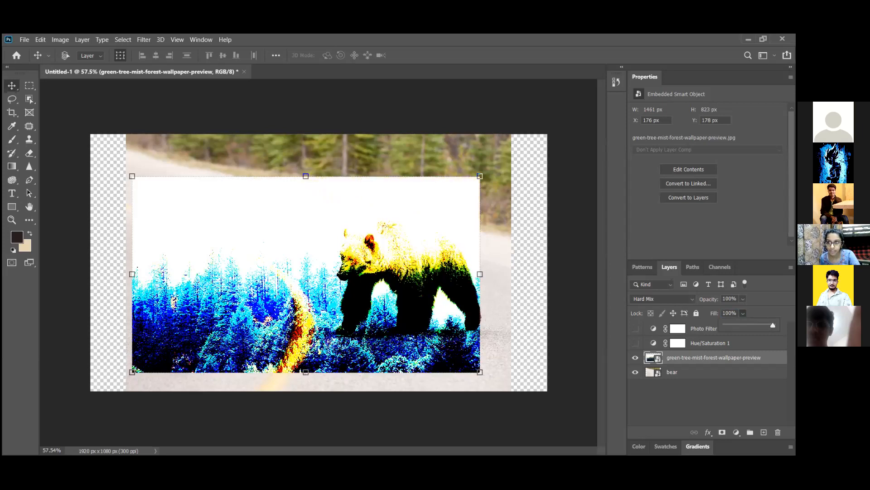
pyautogui.click(743, 299)
pyautogui.click(709, 300)
pyautogui.write('50')
pyautogui.press('Return')
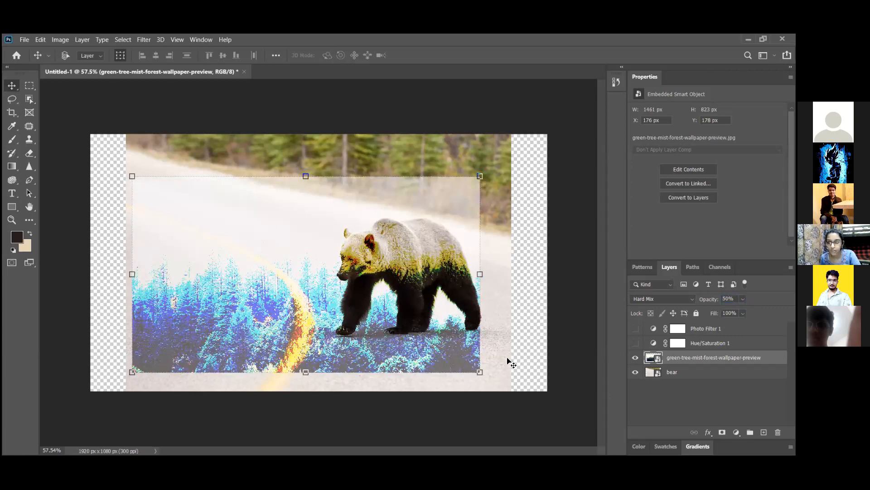
# Preview the Difference blend mode on the forest layer and keep Hard Mix applied.
pyautogui.click(682, 301)
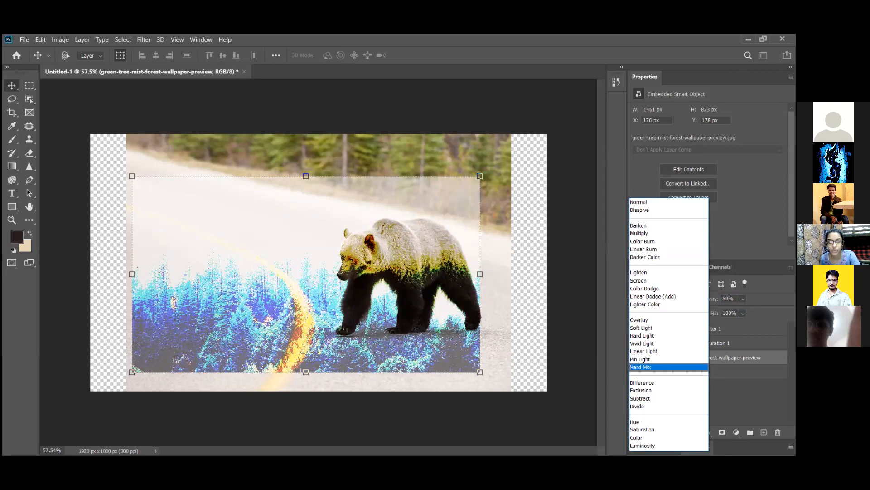
pyautogui.press('Return')
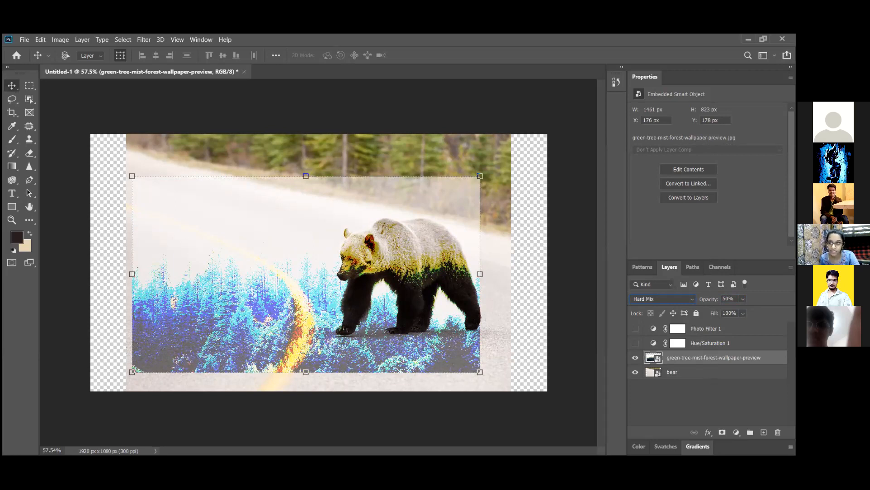
pyautogui.click(689, 300)
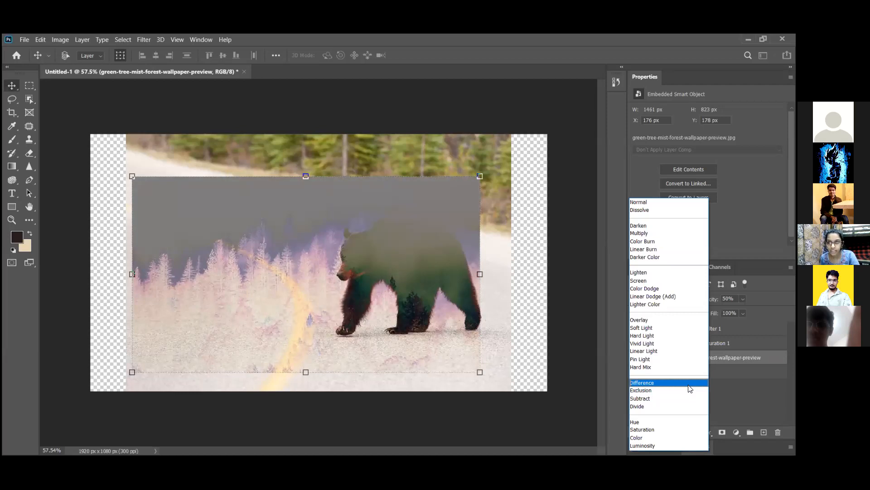
pyautogui.click(680, 367)
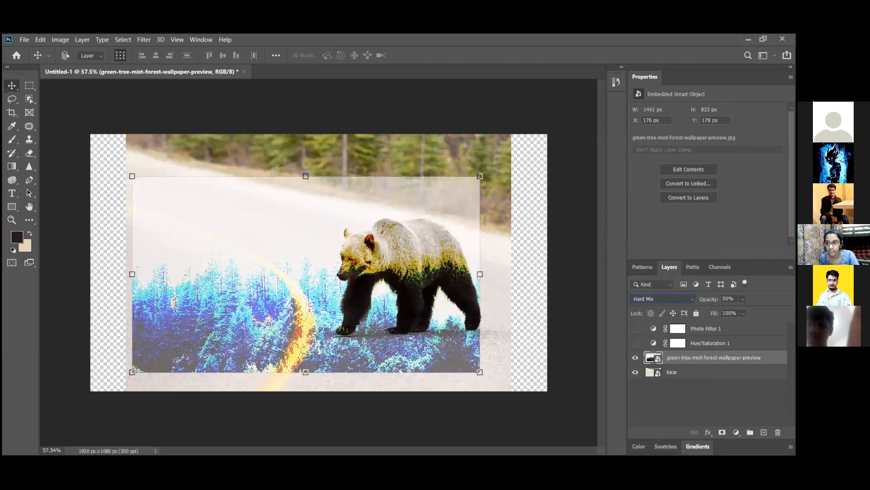
# Restore the forest layer's opacity to 100%, set its blend mode to Normal, and deselect the layer.
pyautogui.click(743, 299)
pyautogui.moveTo(748, 311); pyautogui.dragTo(775, 311)
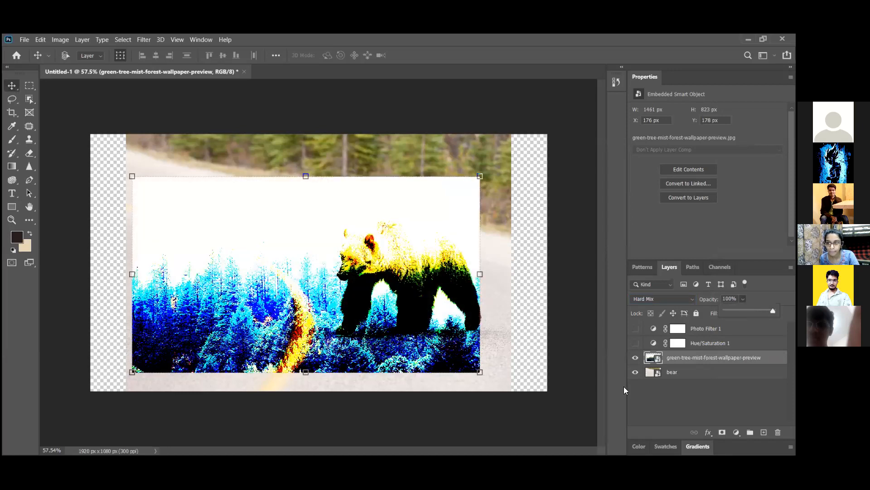
pyautogui.click(646, 329)
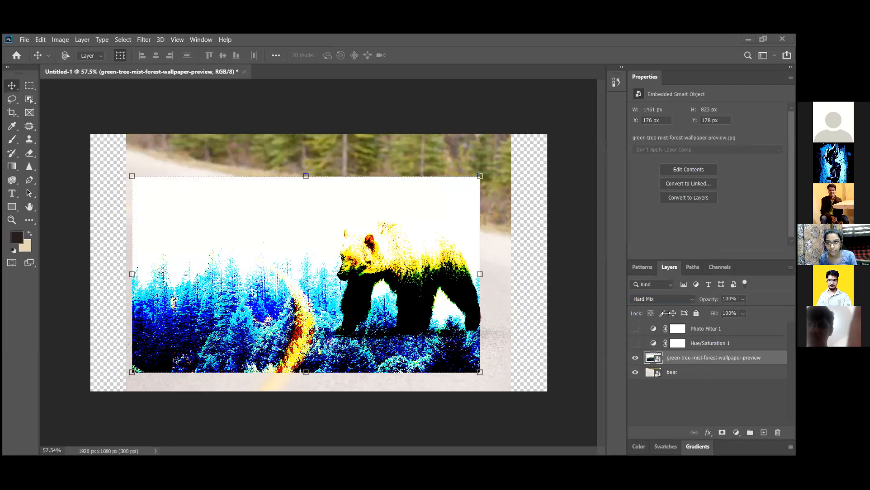
pyautogui.click(676, 298)
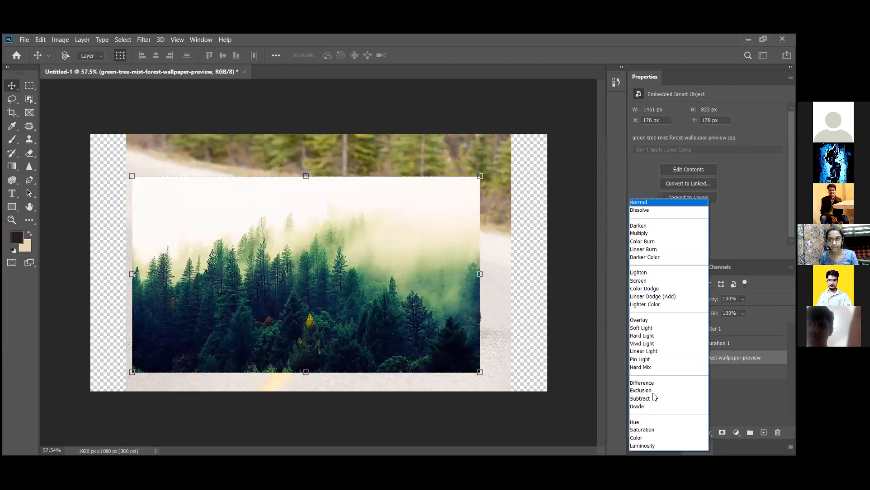
pyautogui.click(109, 158)
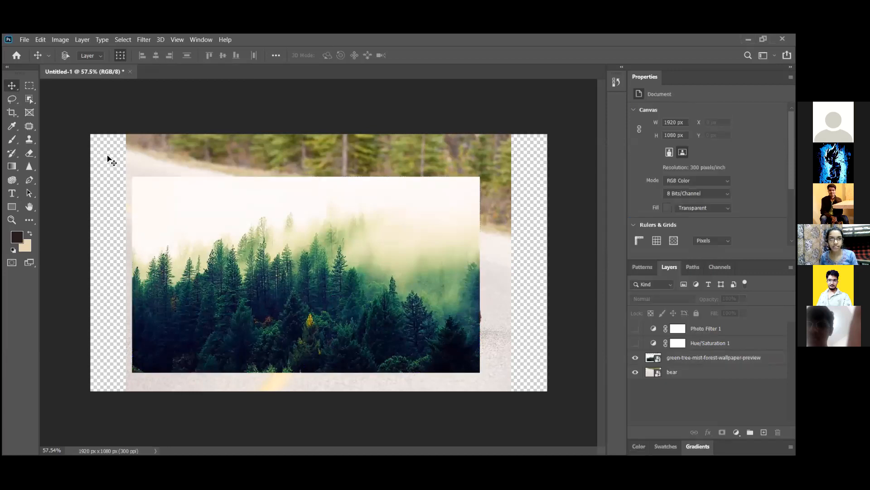
pyautogui.click(214, 240)
pyautogui.click(412, 202)
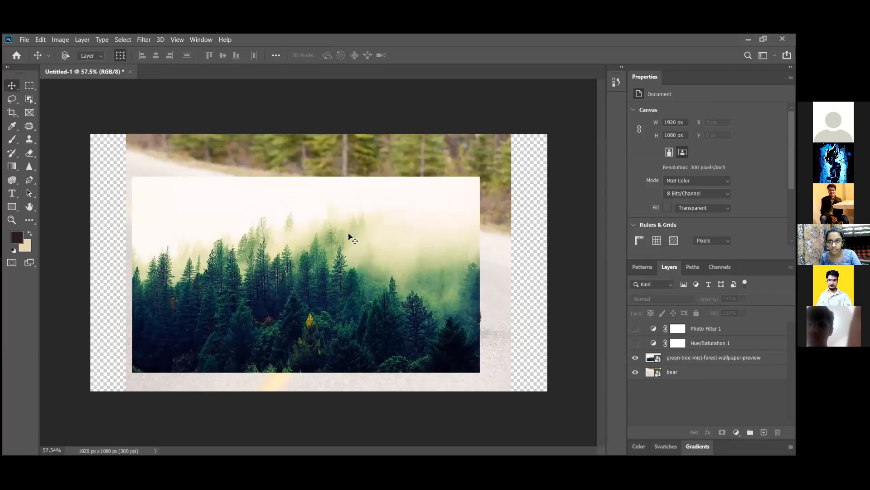
# Scale the forest layer proportionally to about 1380 × 777 px and move it to about X 269 px, Y 152 px.
pyautogui.click(713, 358)
pyautogui.moveTo(245, 239); pyautogui.dragTo(260, 209)
pyautogui.moveTo(139, 165); pyautogui.dragTo(221, 220)
pyautogui.moveTo(389, 302); pyautogui.dragTo(478, 365)
pyautogui.moveTo(217, 197); pyautogui.dragTo(181, 178)
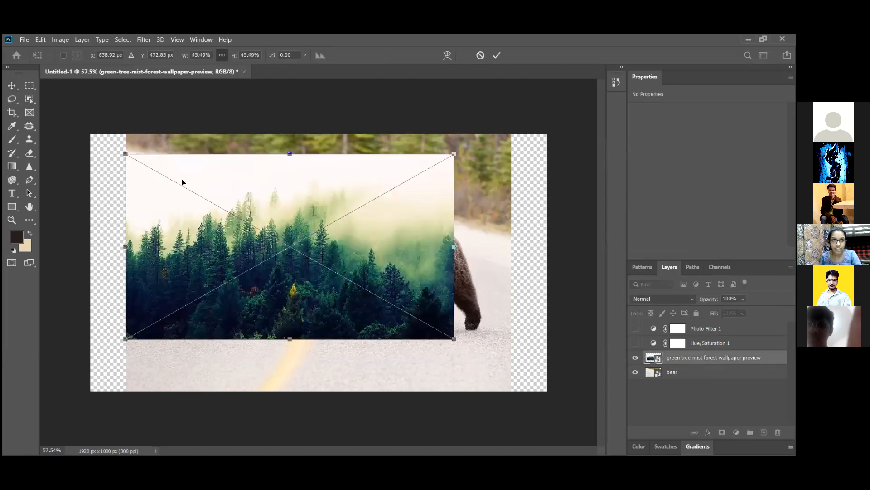
pyautogui.click(12, 88)
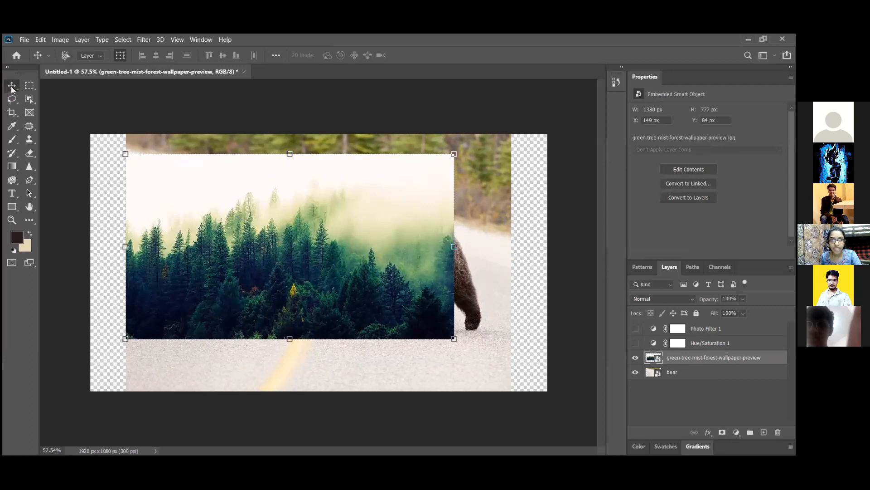
pyautogui.moveTo(292, 259); pyautogui.dragTo(307, 274)
# Try scaling the forest layer down to about 40.43% and rotating it slightly, and cancel the transform.
pyautogui.moveTo(153, 171); pyautogui.dragTo(191, 191)
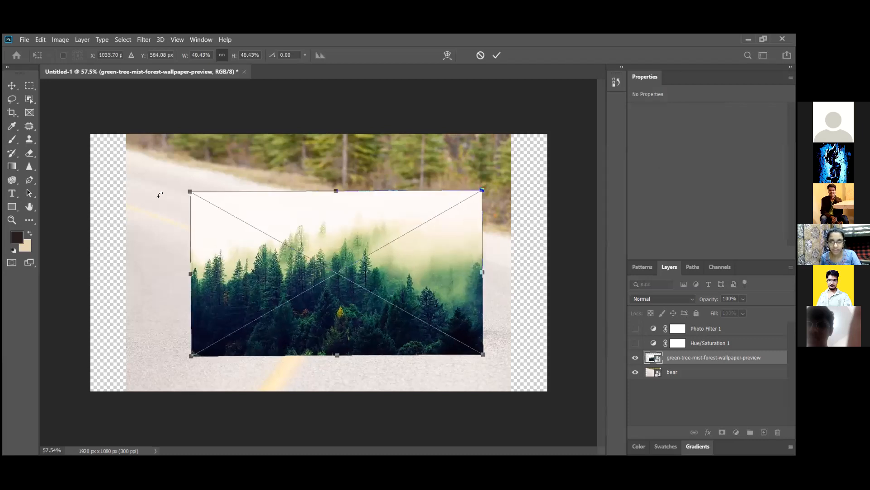
pyautogui.moveTo(170, 182); pyautogui.dragTo(168, 183)
pyautogui.hotkey('ctrl', 'z')
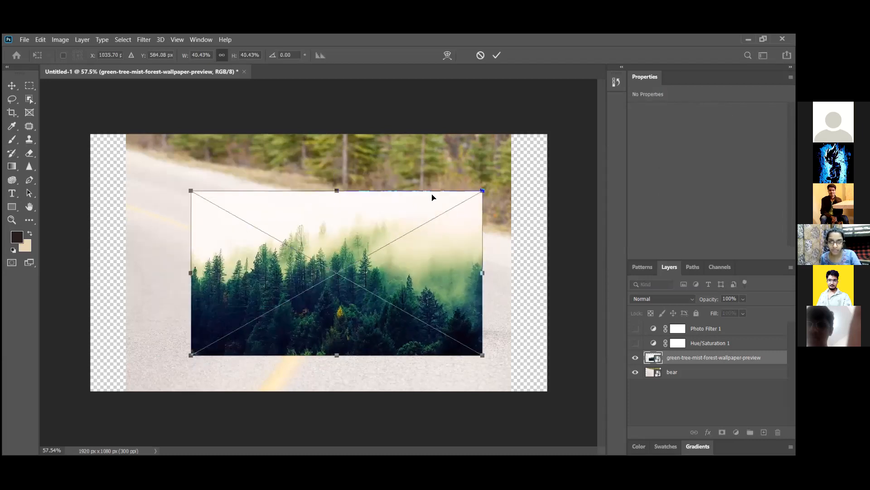
pyautogui.click(482, 57)
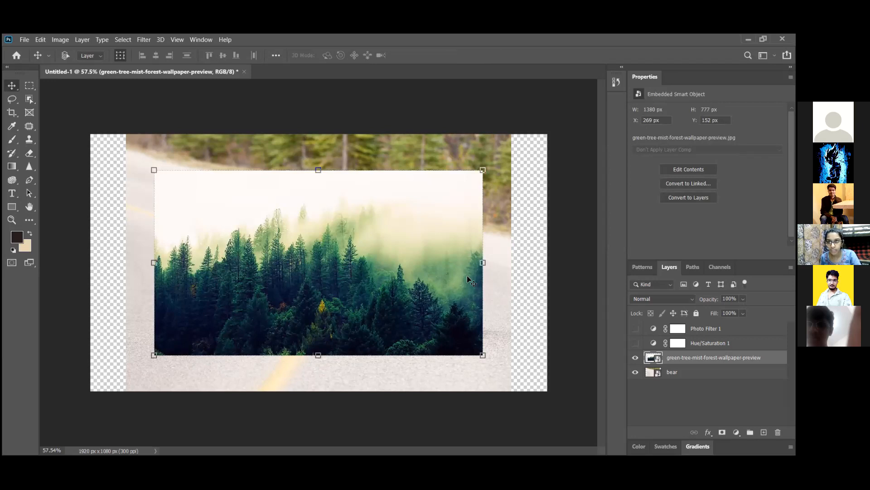
# Try the Distort transform on the forest layer, shifting its whole left edge inward and upward.
pyautogui.click(23, 40)
pyautogui.moveTo(40, 38)
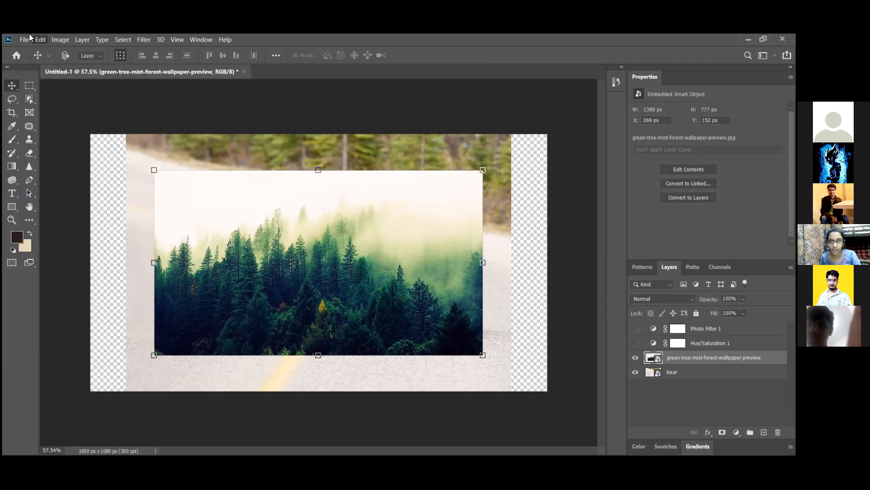
pyautogui.click(38, 39)
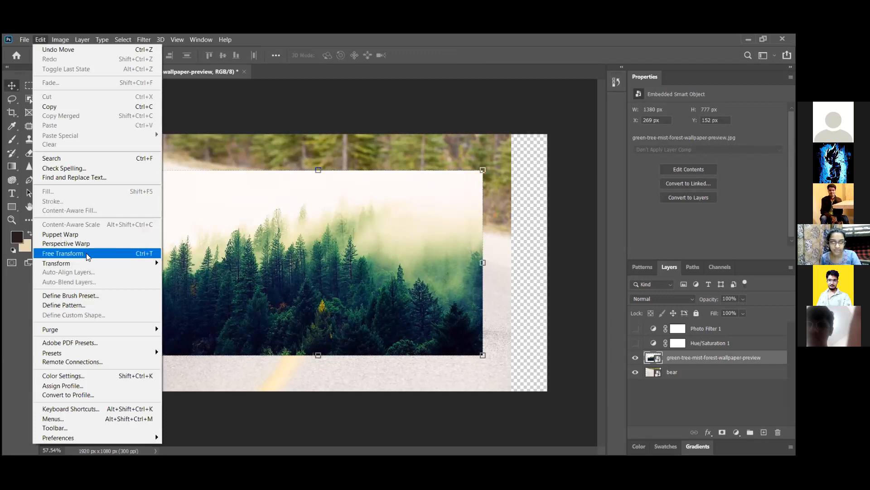
pyautogui.moveTo(87, 262)
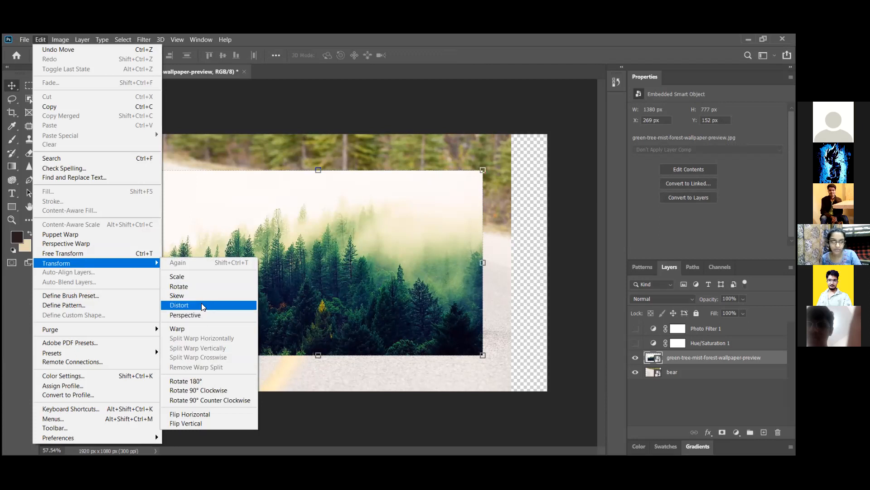
pyautogui.click(201, 302)
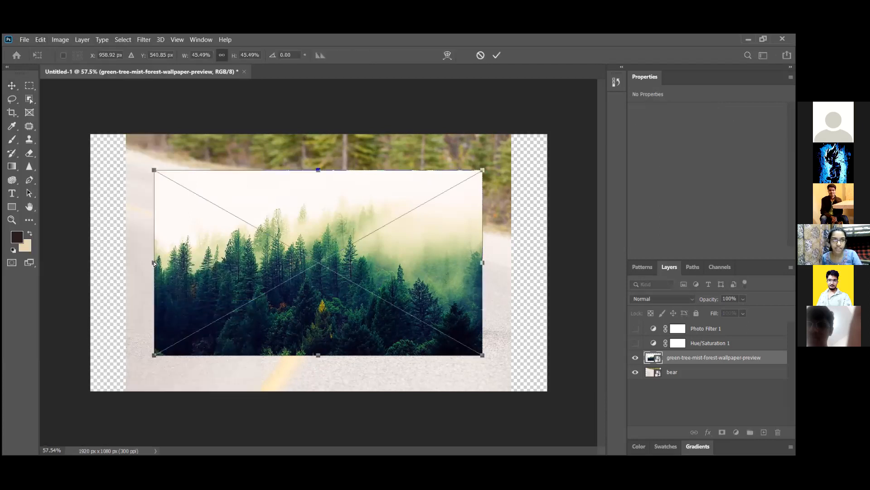
pyautogui.moveTo(154, 263); pyautogui.dragTo(203, 225)
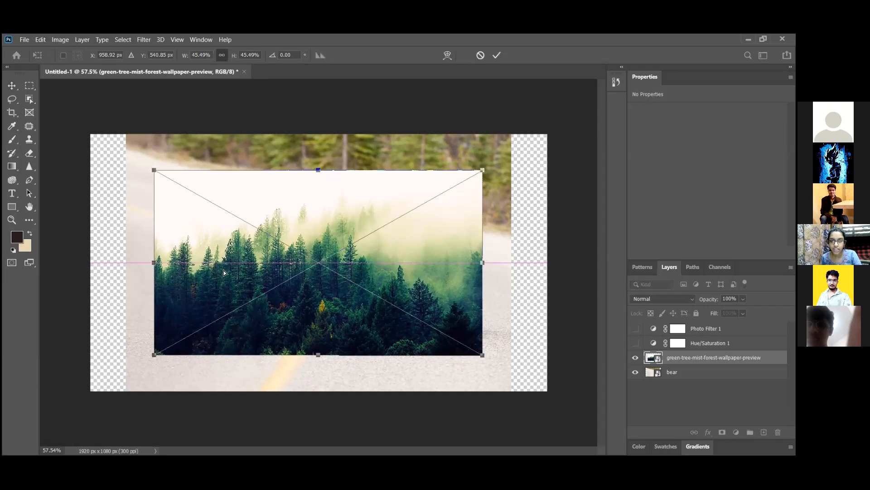
pyautogui.moveTo(195, 289); pyautogui.dragTo(257, 223)
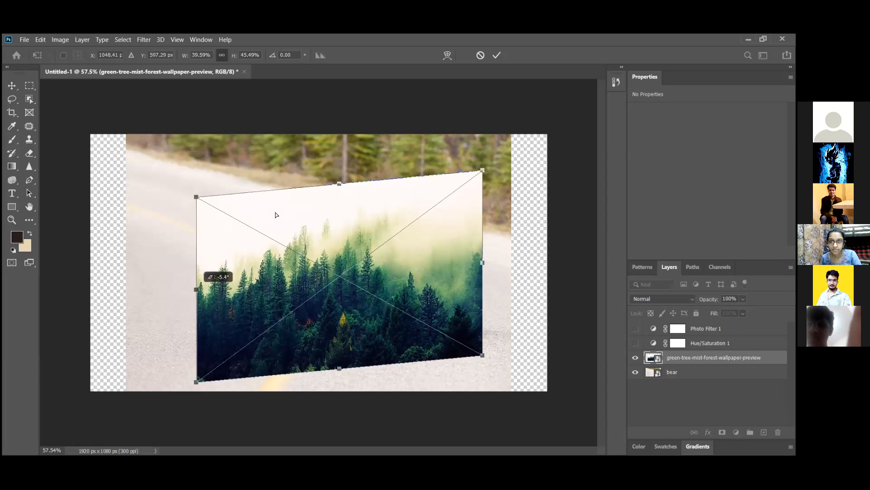
pyautogui.moveTo(276, 215); pyautogui.dragTo(276, 212)
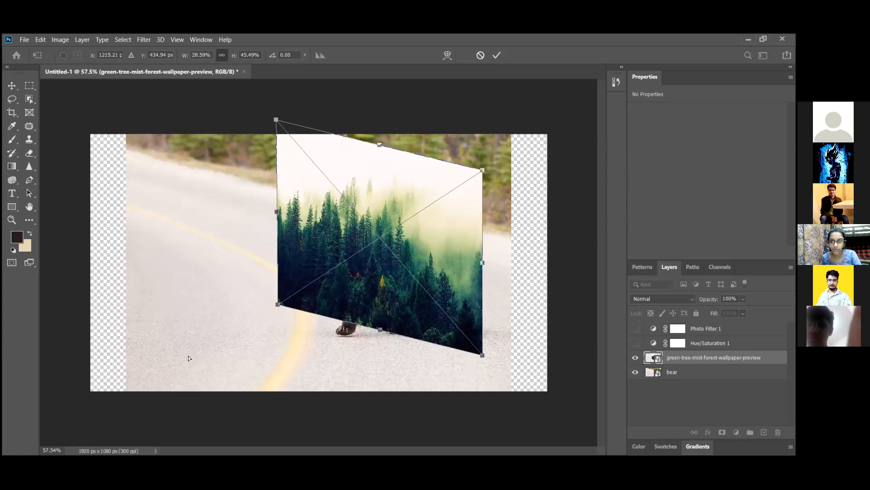
# Try reshaping the distorted forest layer by moving its individual corners, and cancel the transform.
pyautogui.moveTo(188, 358); pyautogui.dragTo(191, 354)
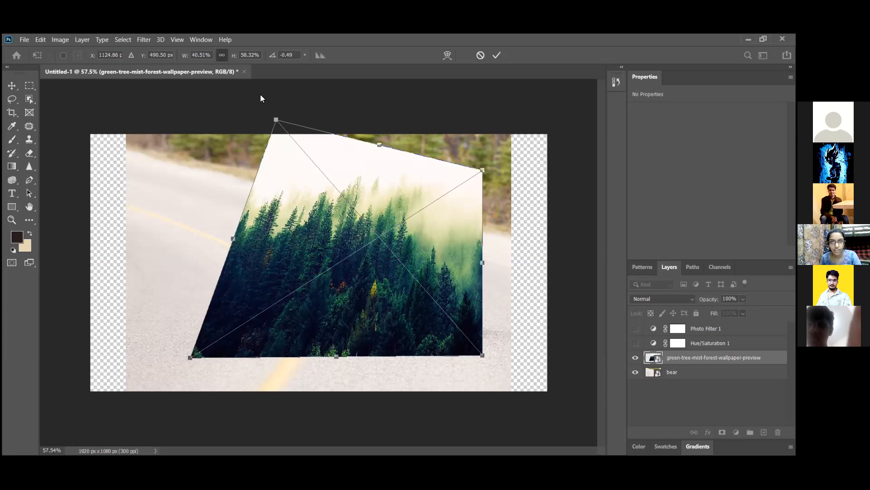
pyautogui.moveTo(276, 119); pyautogui.dragTo(273, 120)
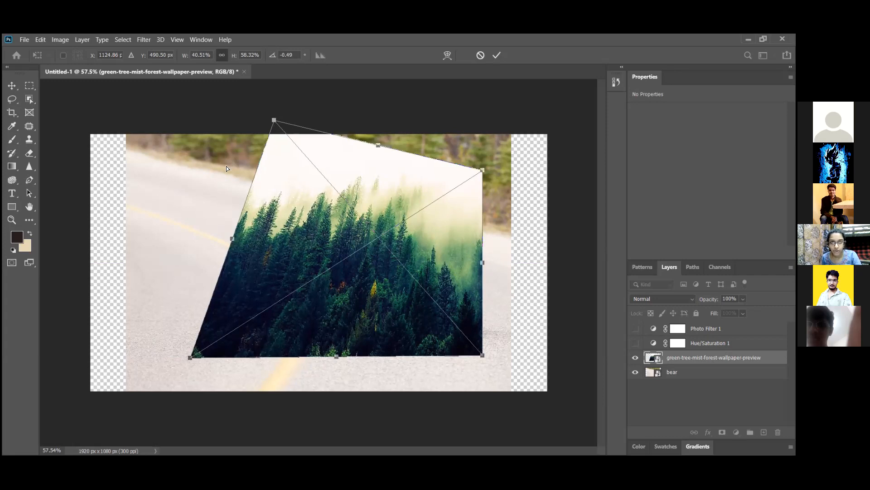
pyautogui.moveTo(191, 251); pyautogui.dragTo(187, 265)
pyautogui.moveTo(483, 170); pyautogui.dragTo(445, 187)
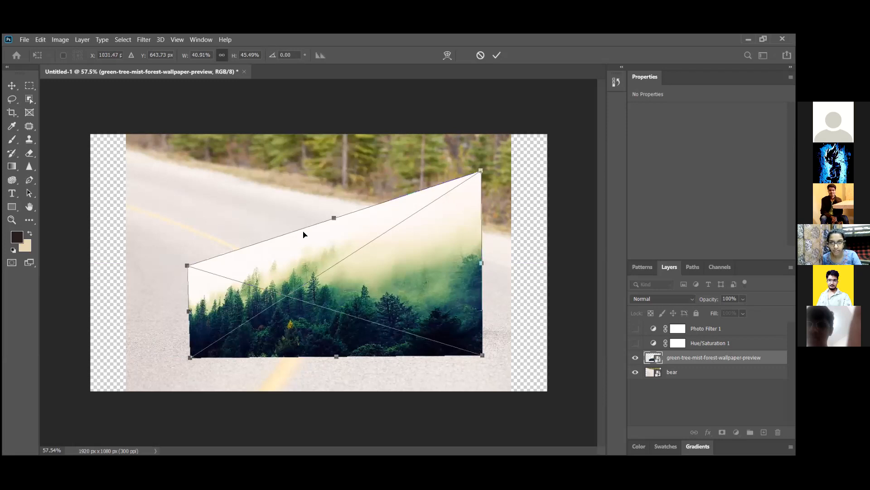
pyautogui.moveTo(304, 234); pyautogui.dragTo(306, 230)
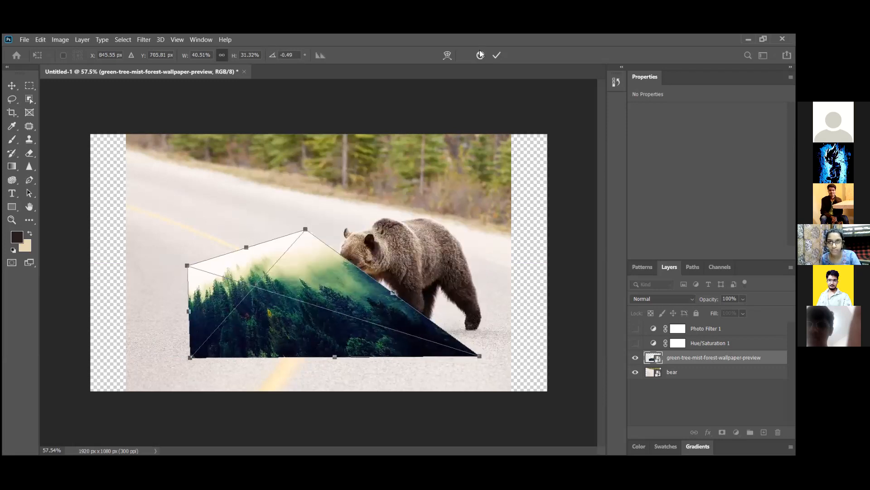
pyautogui.press('Escape')
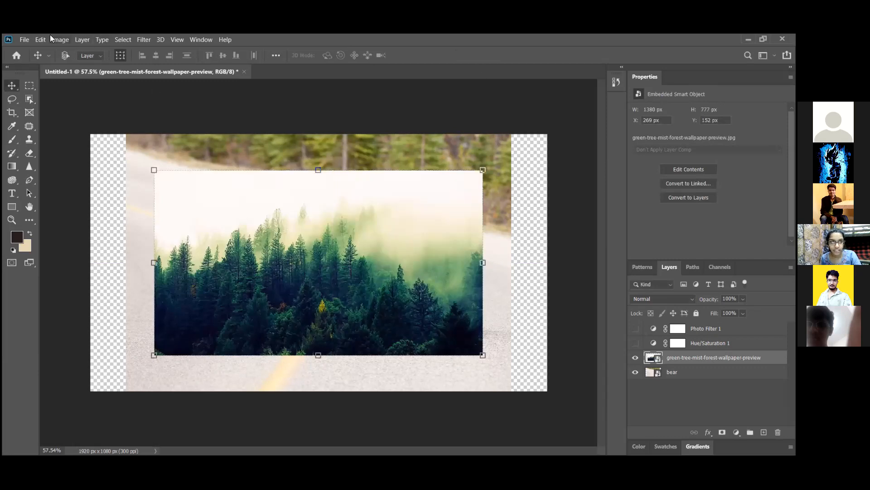
# Apply a Perspective transform to the forest layer, narrowing its top edge and widening its bottom edge to about 87.32% width.
pyautogui.click(24, 39)
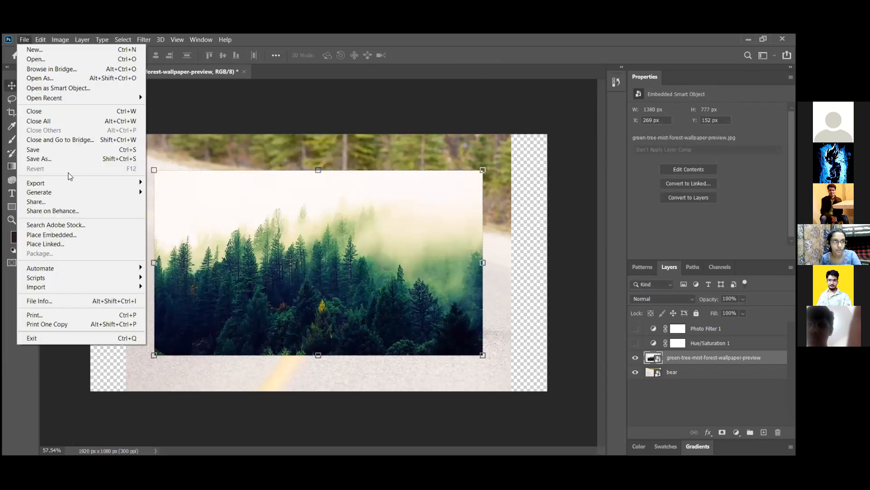
pyautogui.moveTo(40, 39)
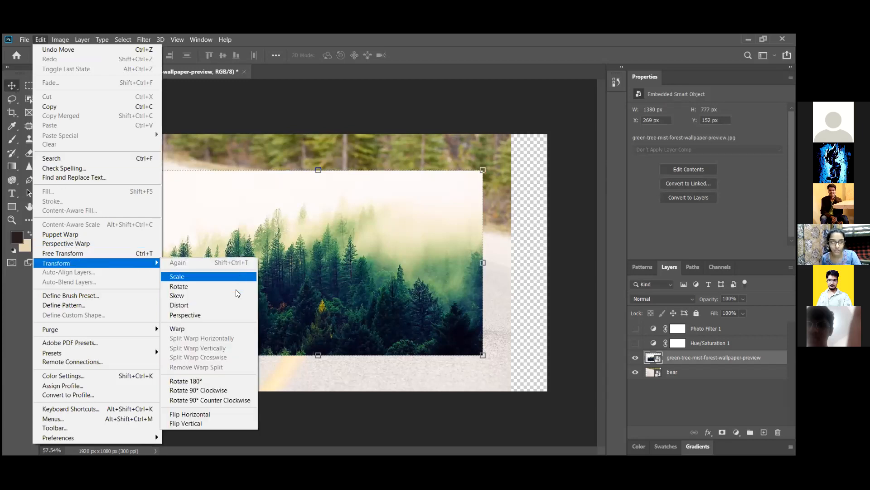
pyautogui.click(236, 321)
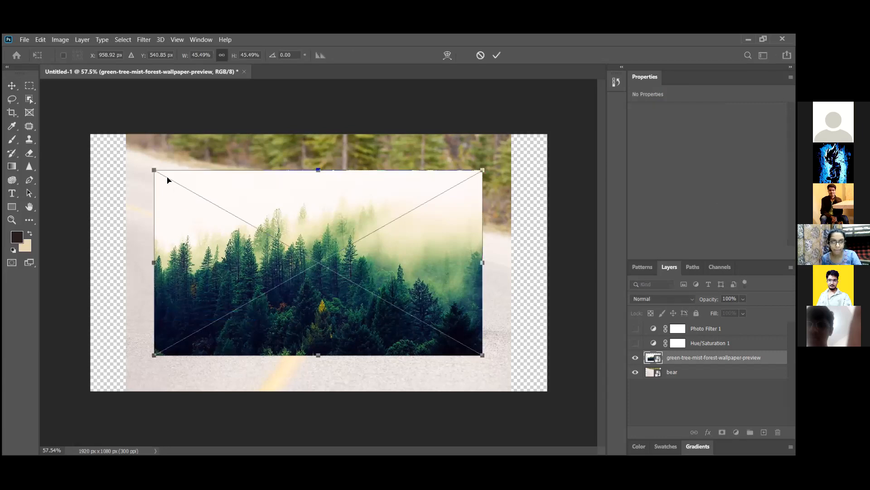
pyautogui.moveTo(154, 170); pyautogui.dragTo(259, 170)
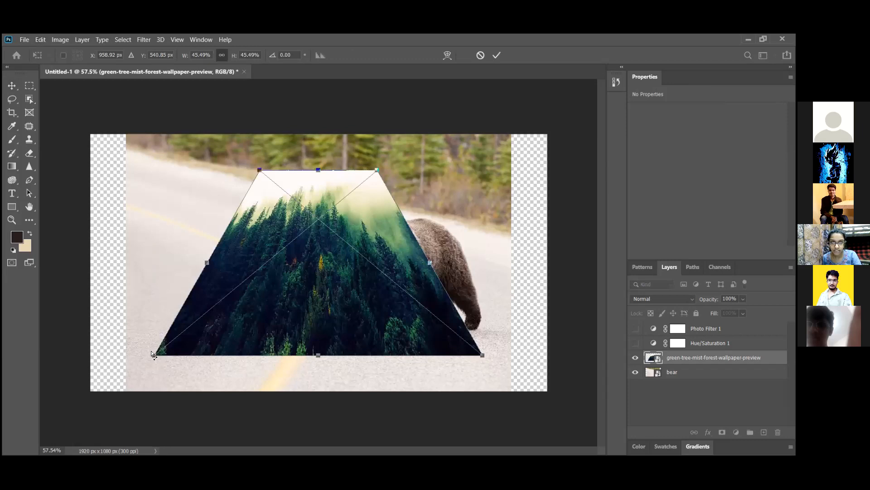
pyautogui.moveTo(134, 357); pyautogui.dragTo(2, 327)
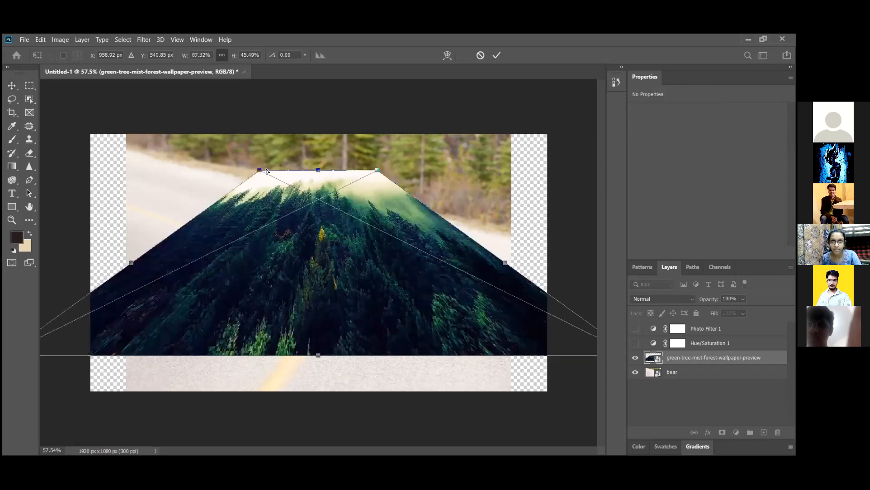
# Widen the forest layer's top edge, shift the shape sideways, and narrow its bottom edge to about 64.40% width with Perspective.
pyautogui.moveTo(266, 171); pyautogui.dragTo(246, 170)
pyautogui.moveTo(320, 170); pyautogui.dragTo(356, 172)
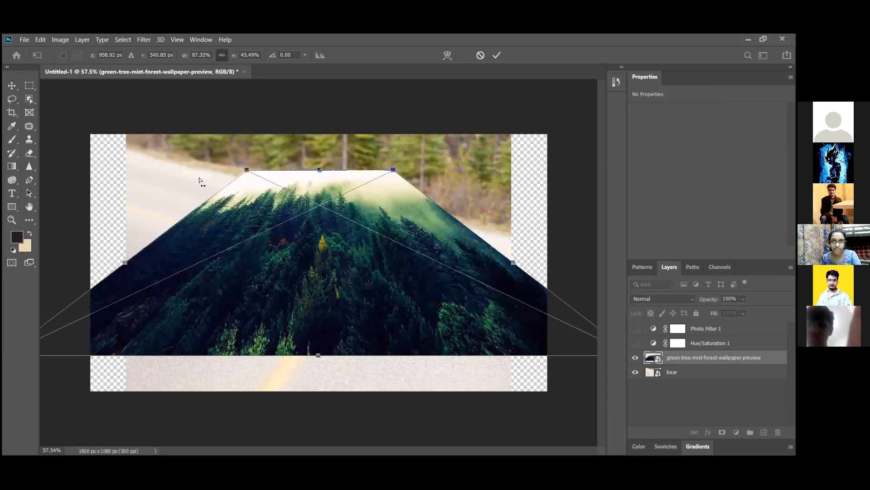
pyautogui.moveTo(200, 178); pyautogui.dragTo(127, 168)
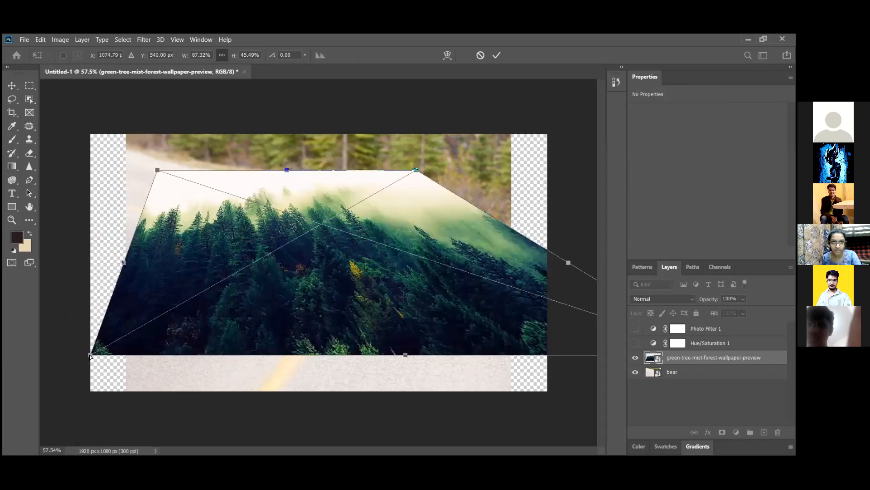
pyautogui.moveTo(93, 355); pyautogui.dragTo(179, 367)
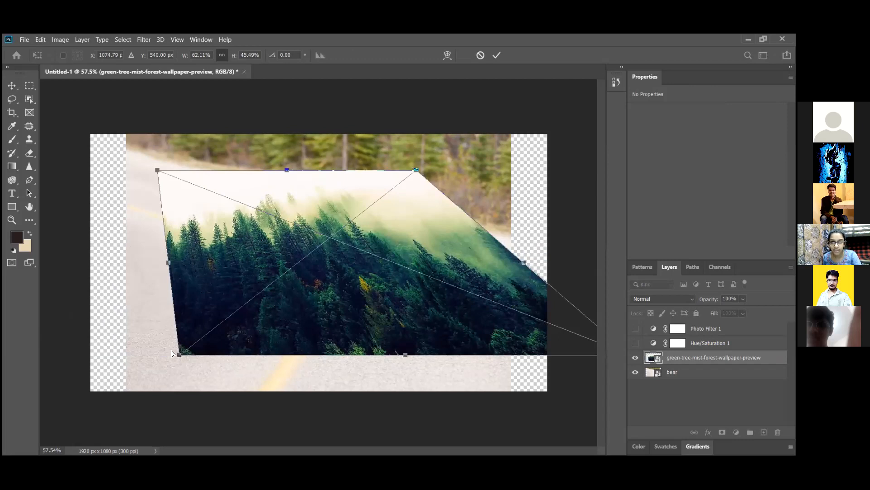
pyautogui.moveTo(172, 351); pyautogui.dragTo(166, 351)
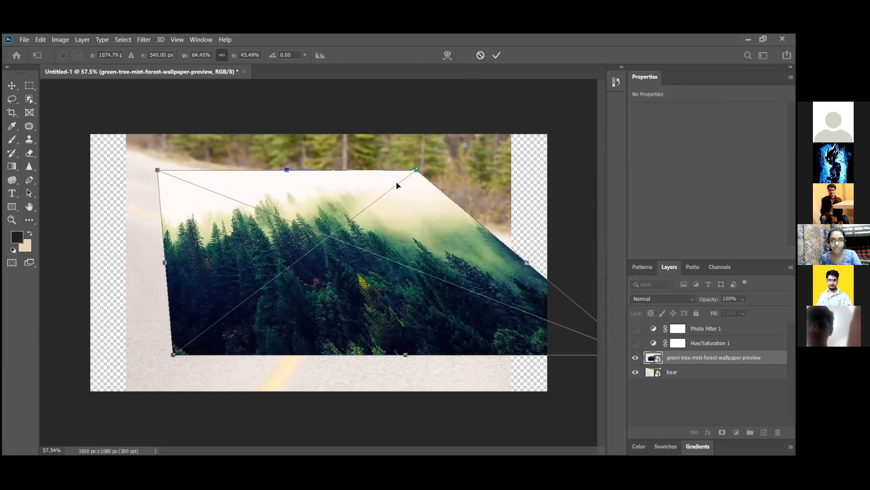
# Discard the unfinished transform of the forest image layer.
pyautogui.click(481, 56)
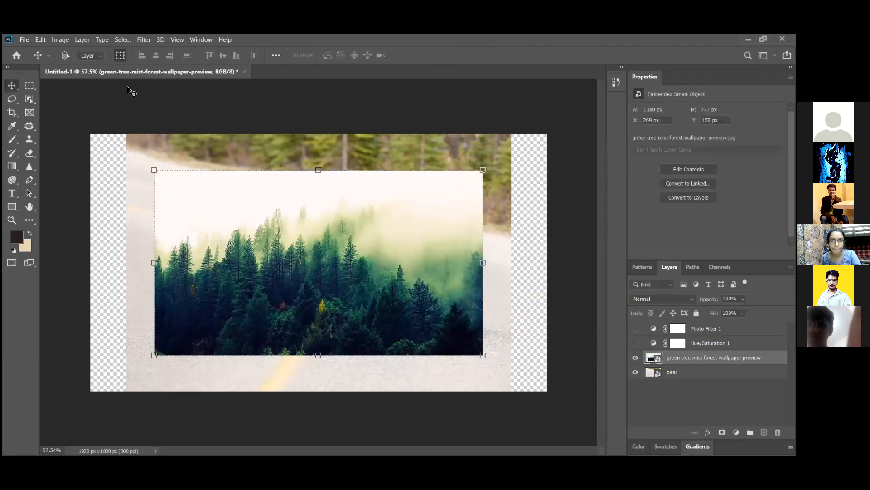
pyautogui.click(23, 40)
pyautogui.click(41, 40)
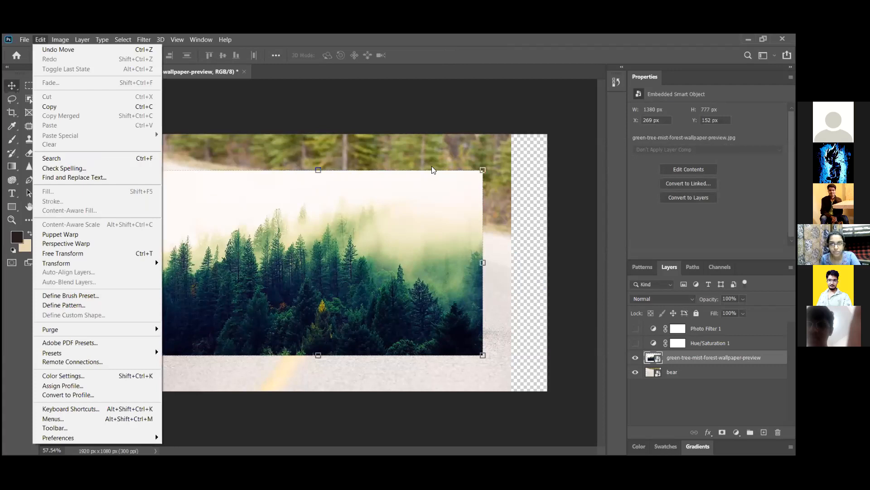
pyautogui.click(445, 285)
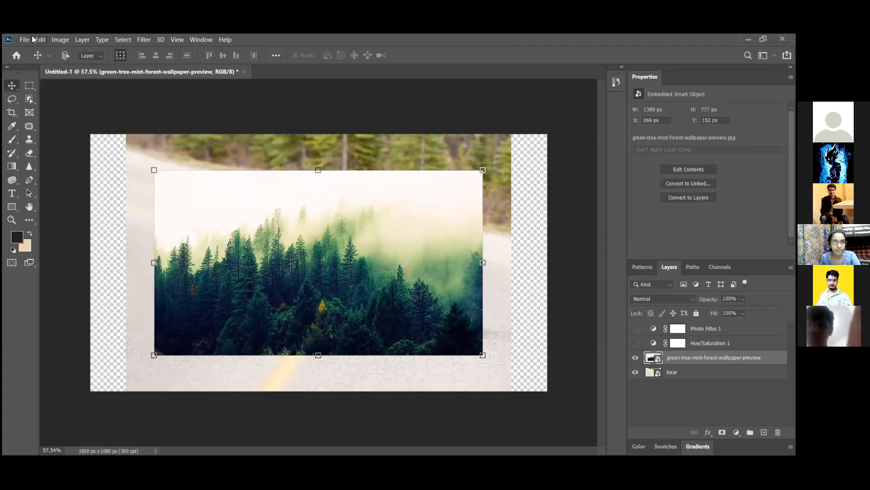
# Try to warp the forest image by bending its left edge inward and pulling its upper-left corner and top edge outward.
pyautogui.hotkey('alt', 'f')
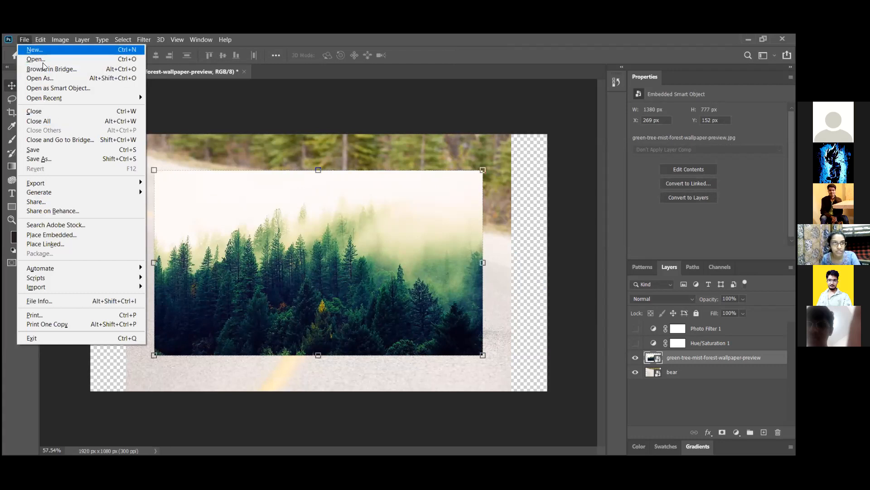
pyautogui.moveTo(40, 40)
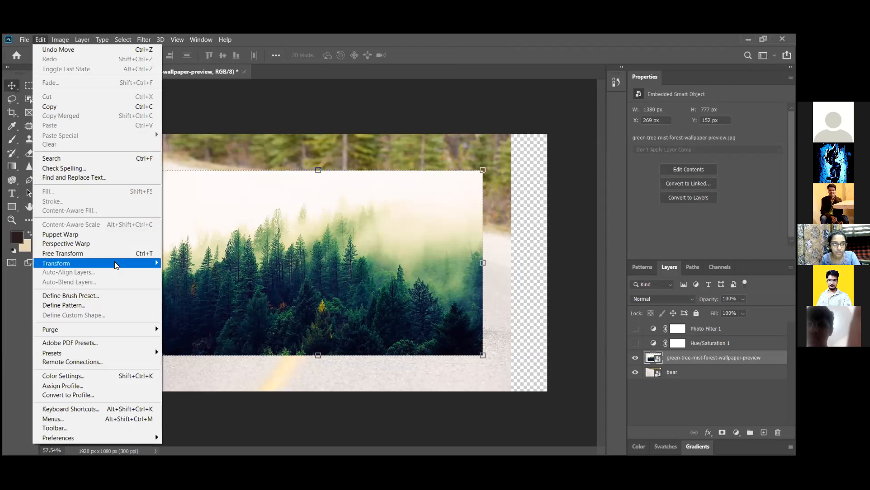
pyautogui.moveTo(114, 261)
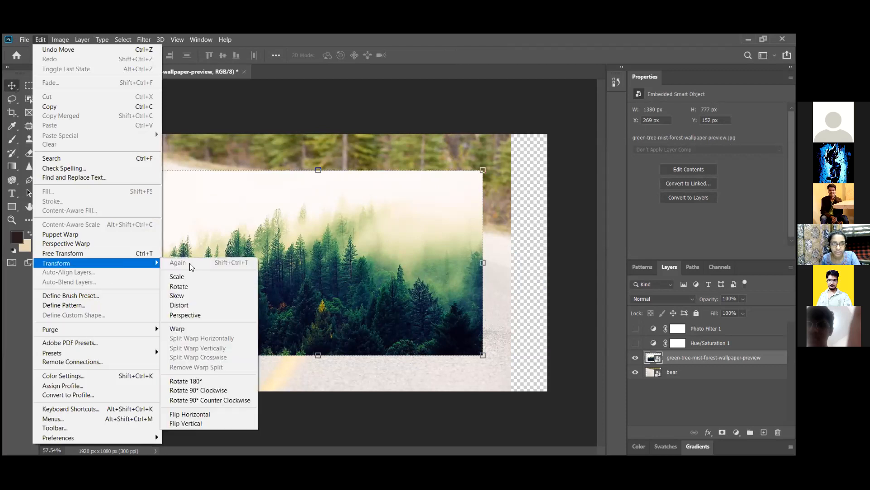
pyautogui.click(207, 331)
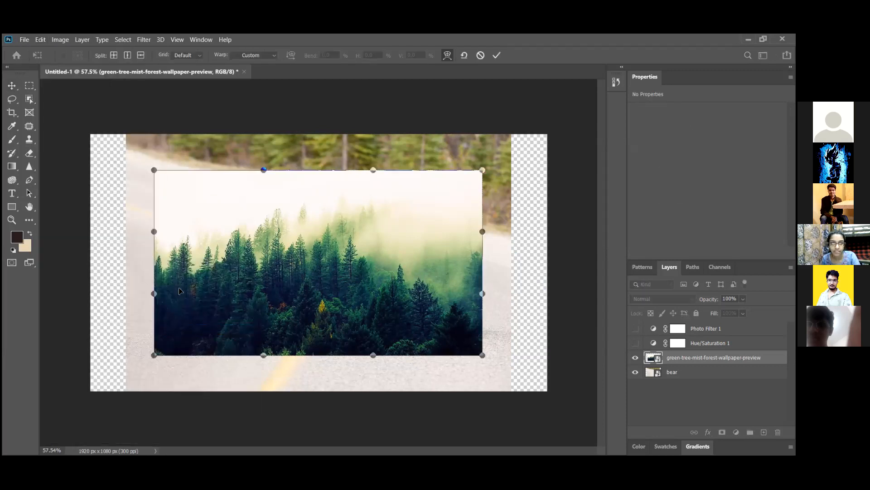
pyautogui.moveTo(153, 294); pyautogui.dragTo(232, 227)
pyautogui.moveTo(153, 231)
pyautogui.mouseDown()
pyautogui.moveTo(165, 211)
pyautogui.moveTo(162, 220)
pyautogui.mouseUp()
pyautogui.moveTo(153, 170); pyautogui.dragTo(122, 143)
pyautogui.moveTo(263, 169); pyautogui.dragTo(204, 114)
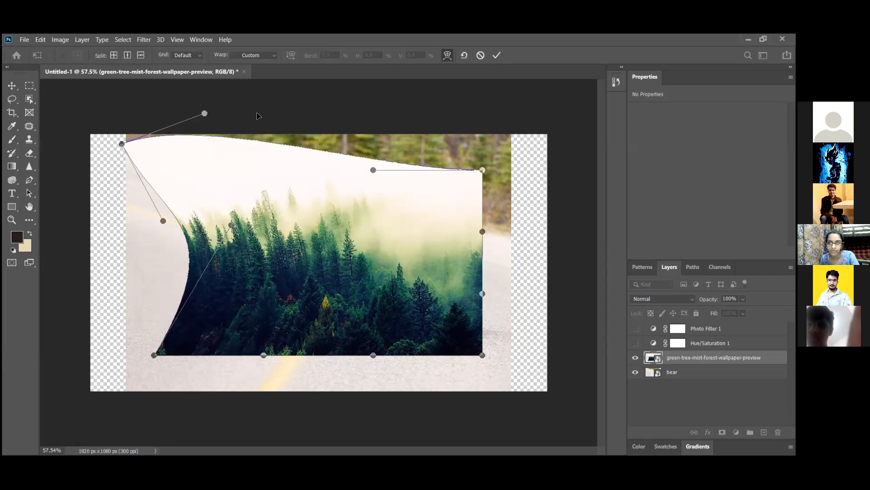
pyautogui.click(480, 55)
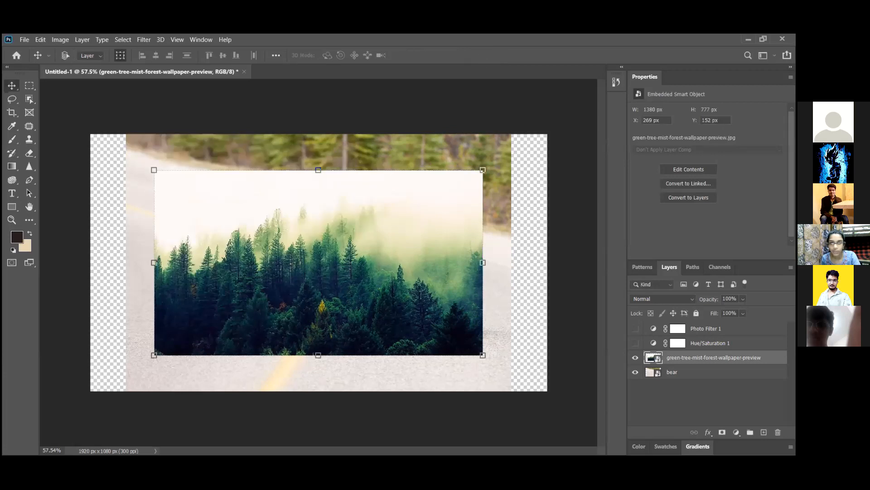
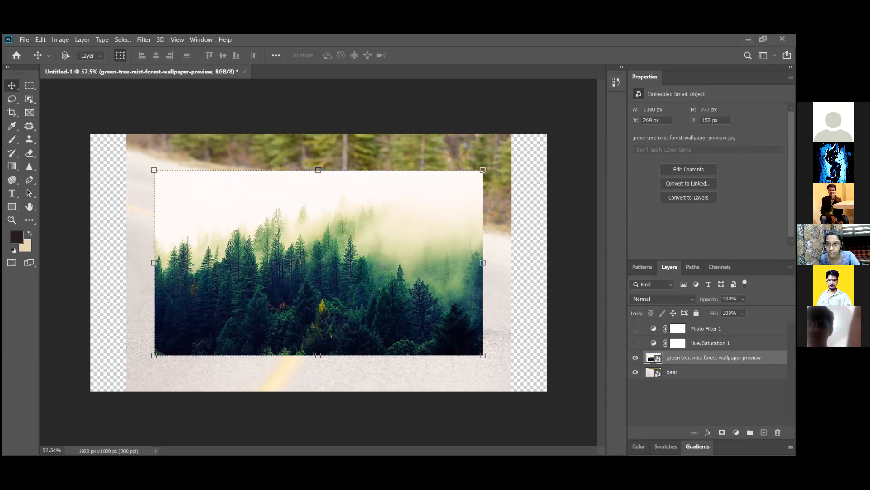
# Select the bear layer and toggle the visibility of the green-tree-mist-forest-wallpaper-preview layer off and on to compare.
pyautogui.click(705, 402)
pyautogui.click(649, 372)
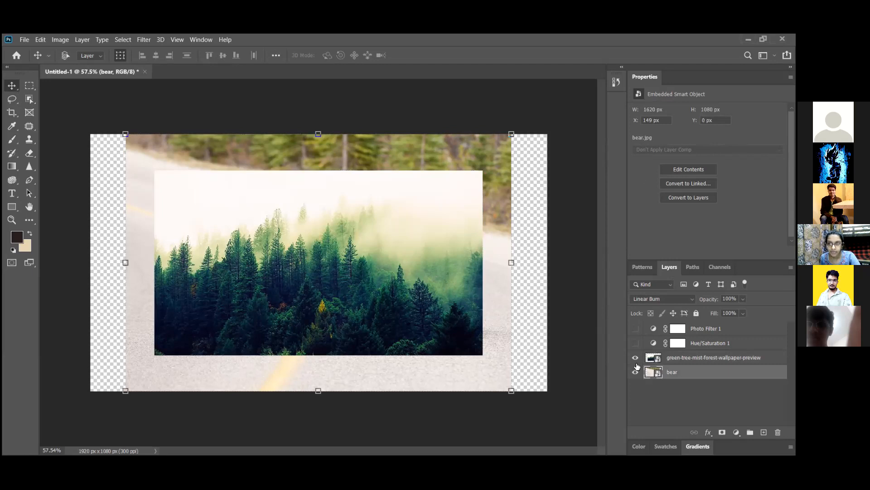
pyautogui.click(635, 358)
pyautogui.click(635, 357)
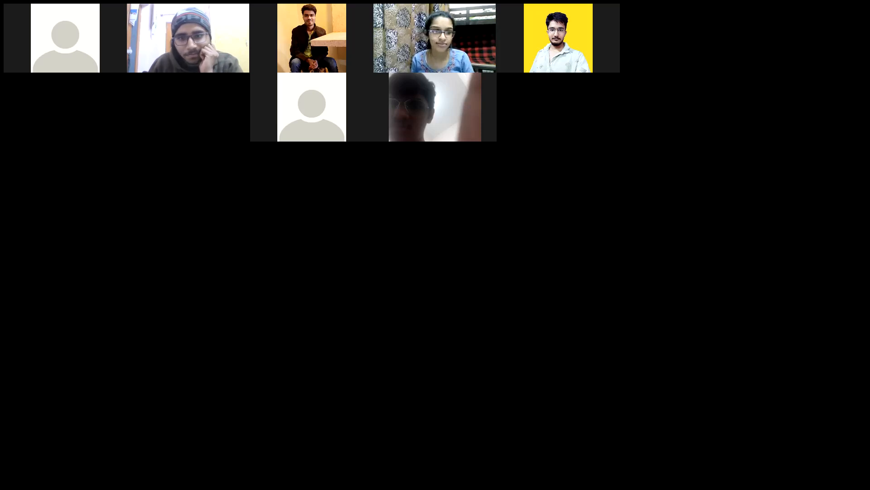
# Switch to Photoshop and maximize its window.
pyautogui.press('super')
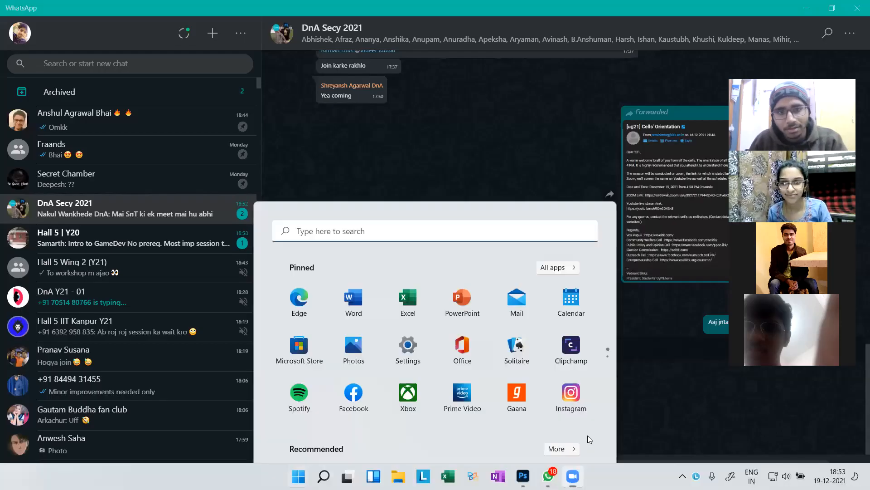
pyautogui.click(523, 476)
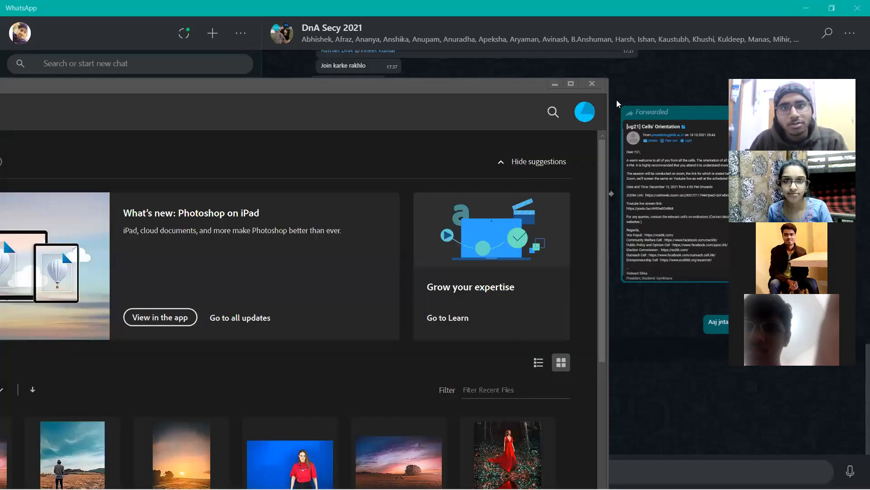
pyautogui.click(575, 82)
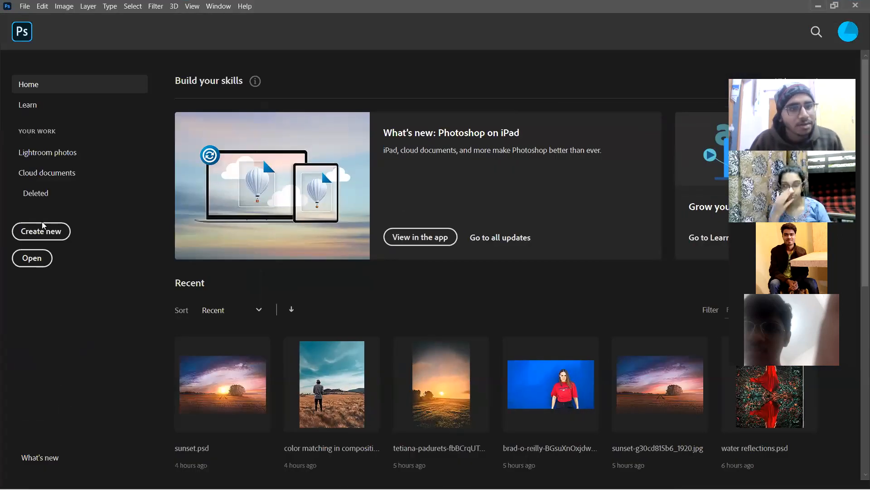
pyautogui.click(44, 231)
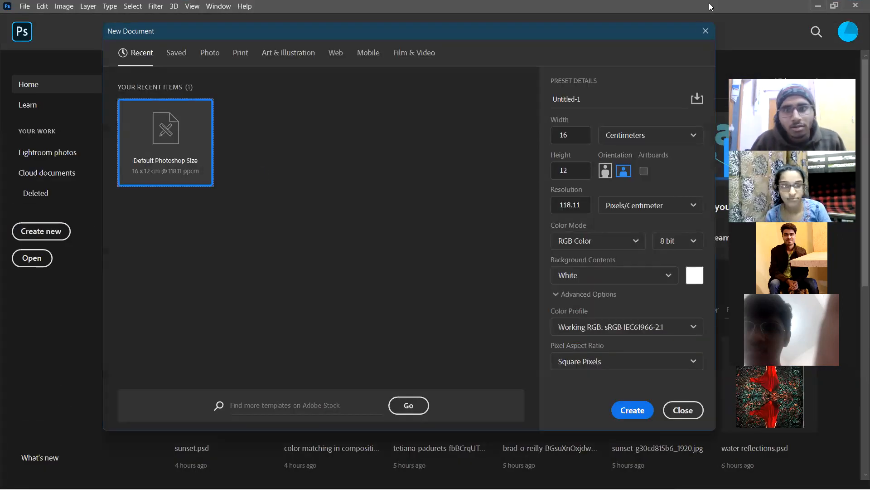
pyautogui.click(710, 37)
pyautogui.click(31, 257)
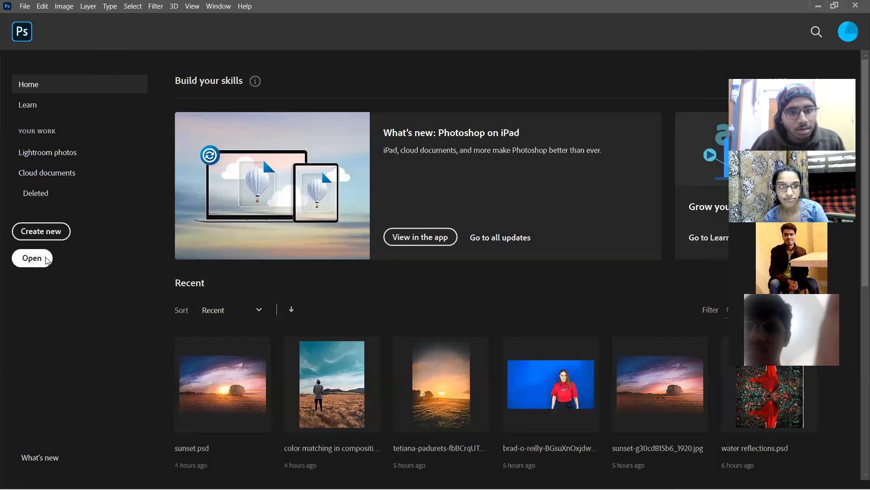
pyautogui.click(421, 9)
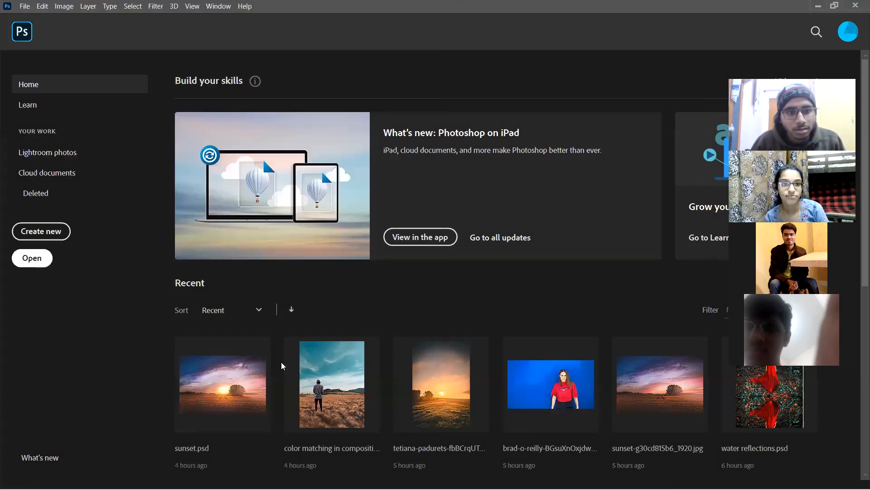
# Open the recent file sunset.psd and hide the Group 2 layer group.
pyautogui.click(229, 395)
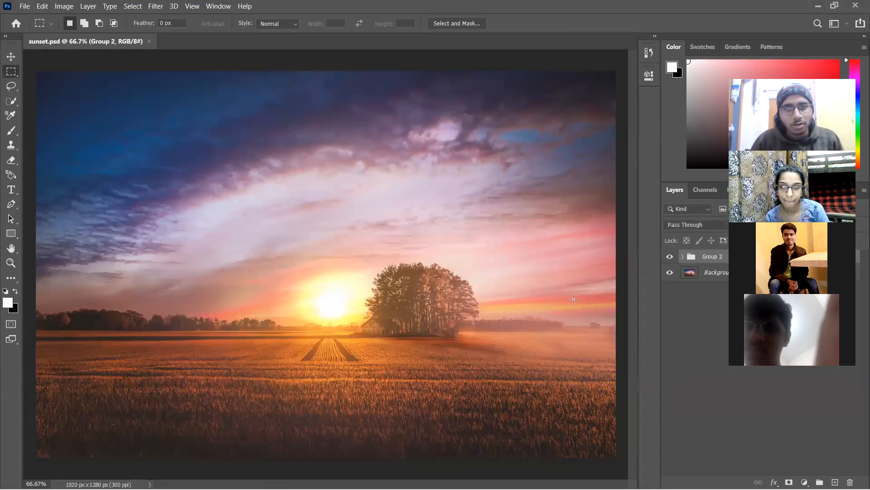
pyautogui.click(669, 256)
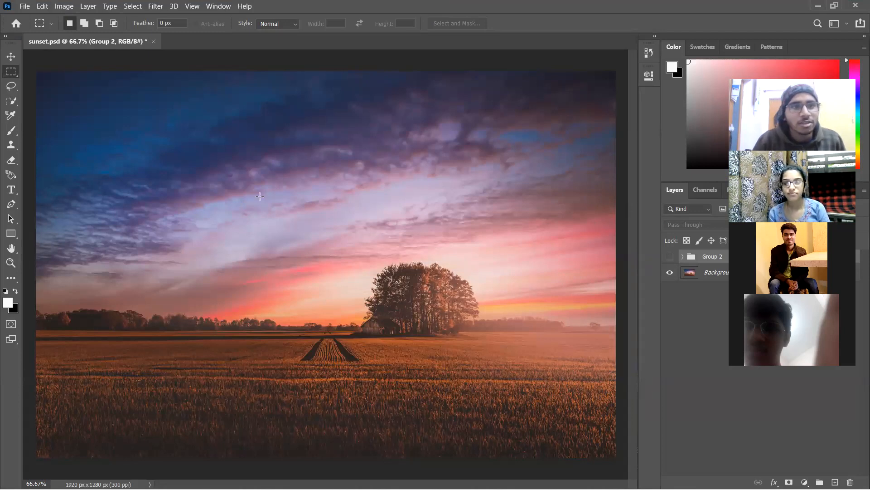
# Examine the memory usage and history states settings in the Performance preferences.
pyautogui.click(43, 6)
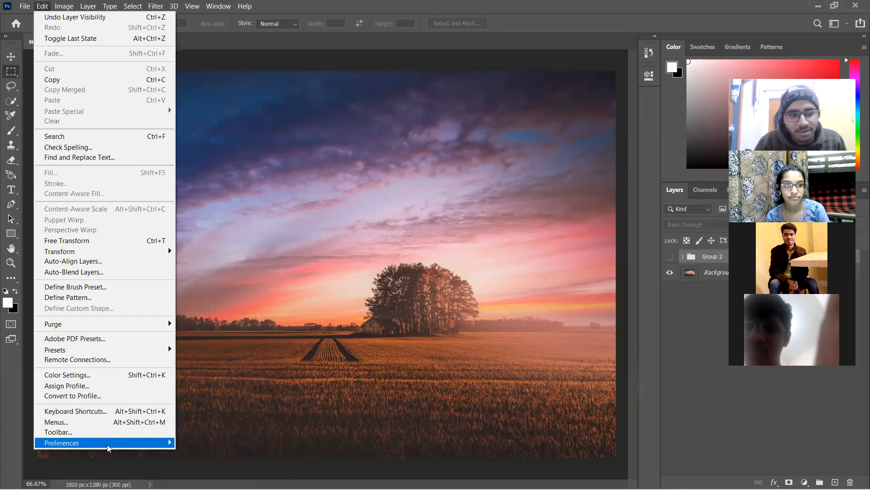
pyautogui.moveTo(118, 440)
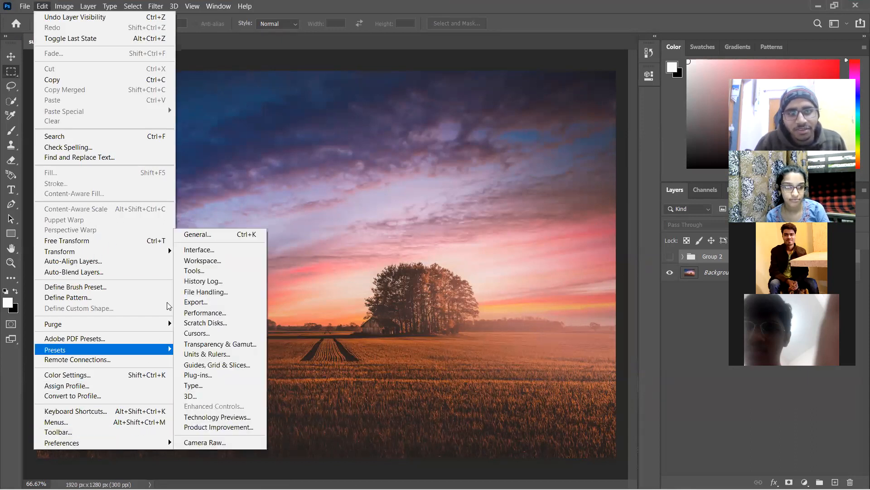
pyautogui.click(221, 235)
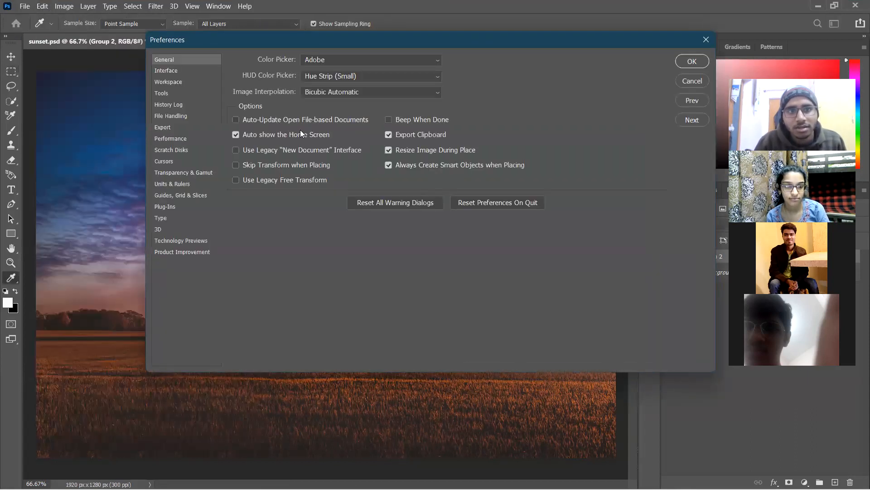
pyautogui.click(171, 139)
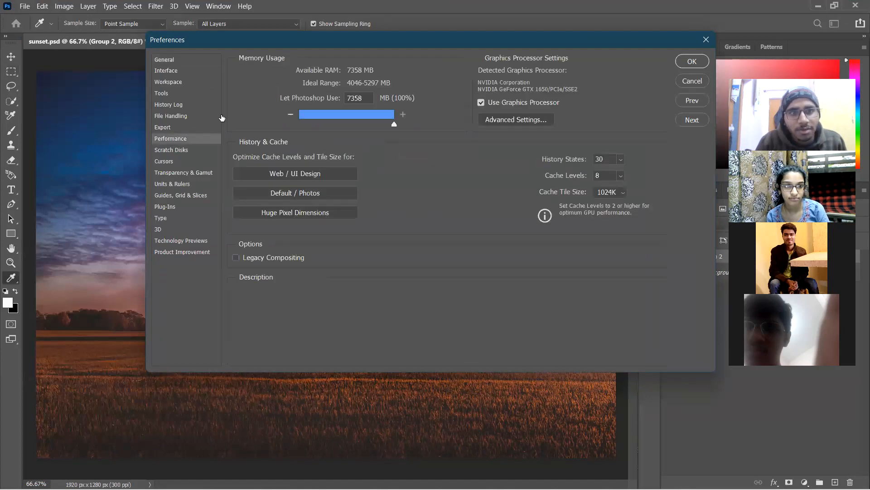
pyautogui.moveTo(369, 125); pyautogui.dragTo(418, 117)
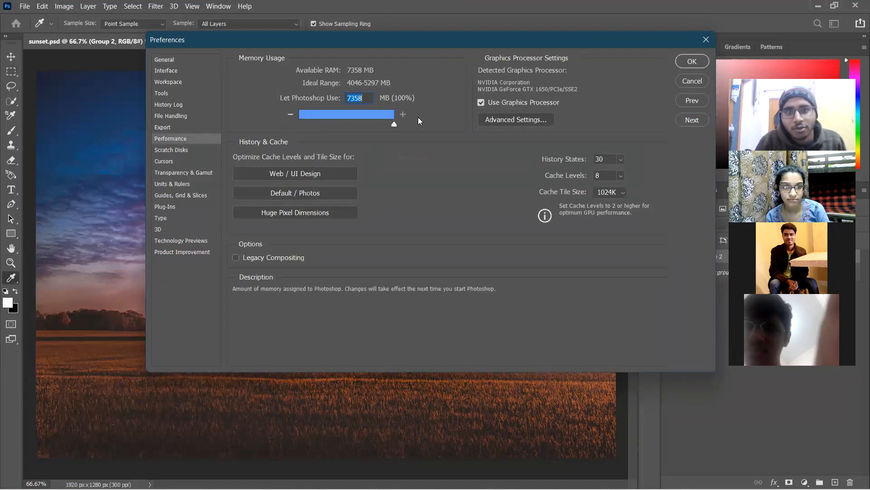
pyautogui.moveTo(579, 161); pyautogui.dragTo(560, 166)
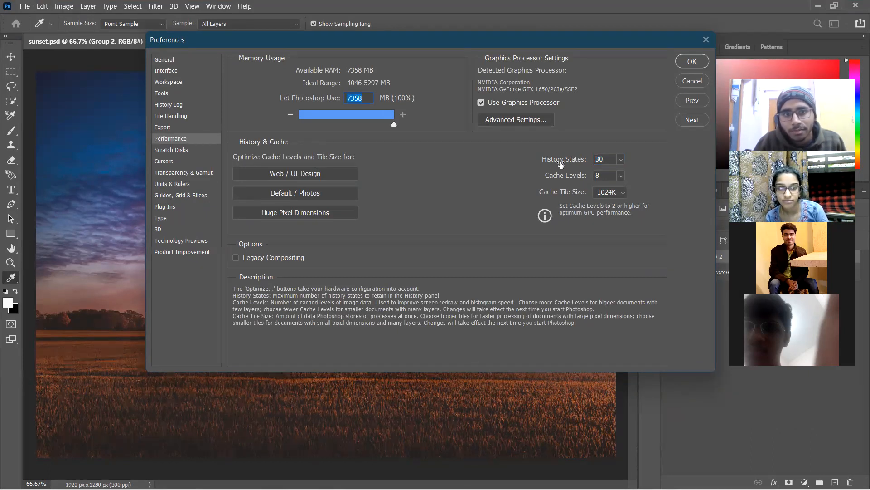
pyautogui.click(692, 62)
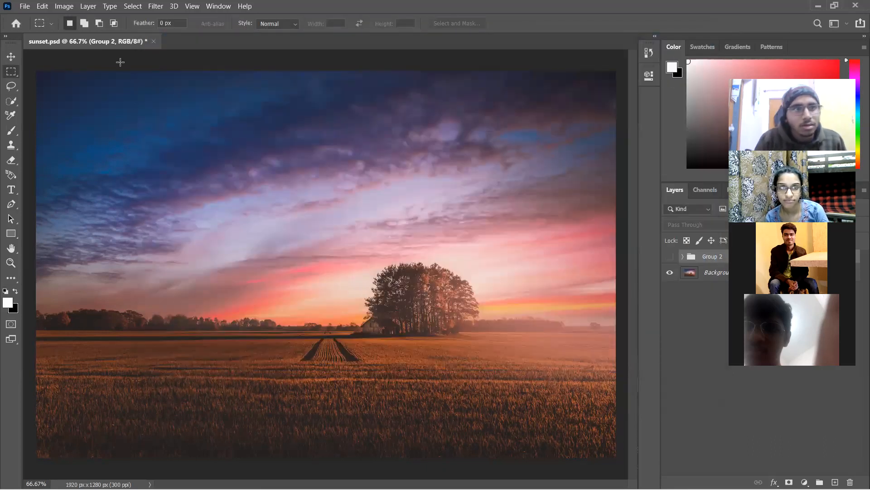
# Set the File Handling preference for automatically saving recovery information to every 5 minutes and apply it.
pyautogui.click(42, 6)
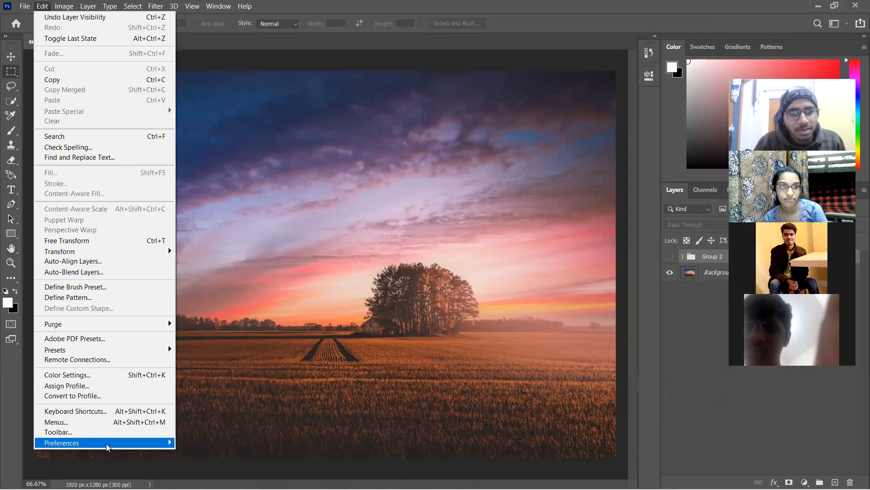
pyautogui.moveTo(107, 443)
pyautogui.click(232, 234)
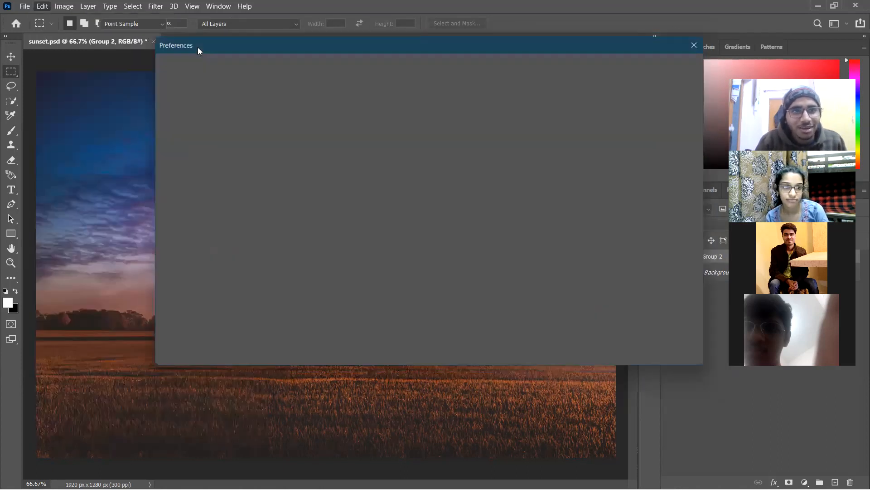
pyautogui.click(176, 71)
pyautogui.click(174, 82)
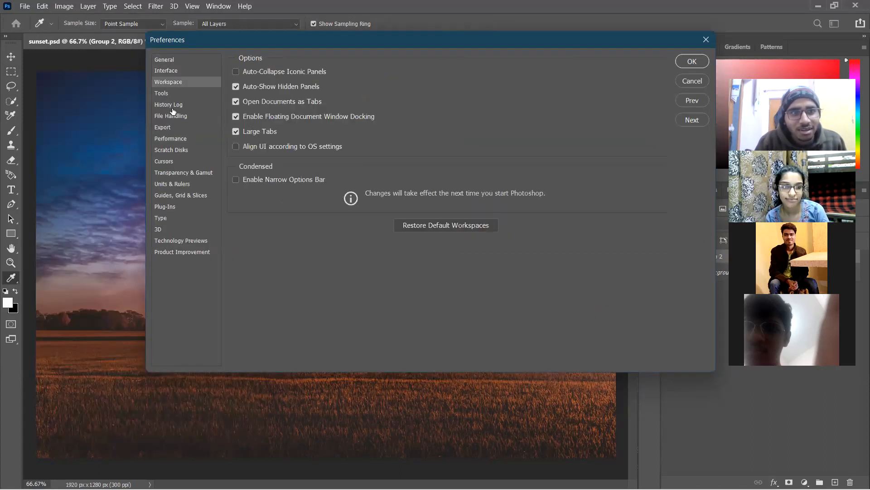
pyautogui.click(175, 116)
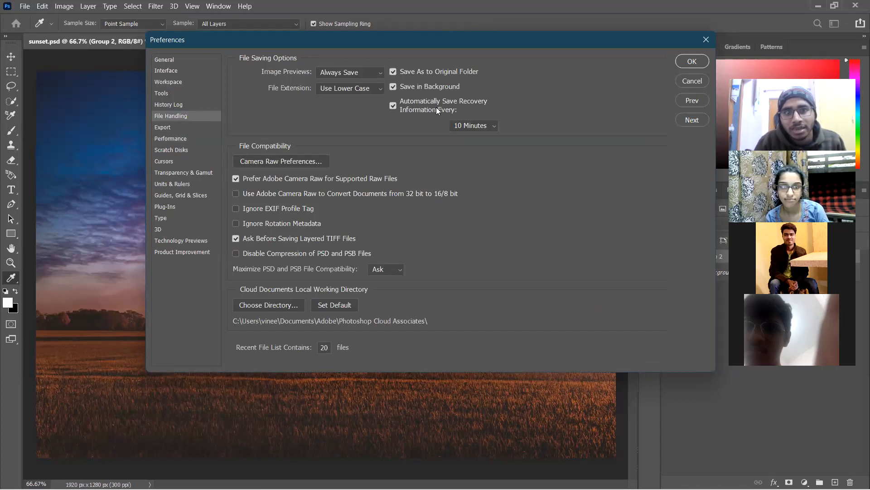
pyautogui.click(467, 125)
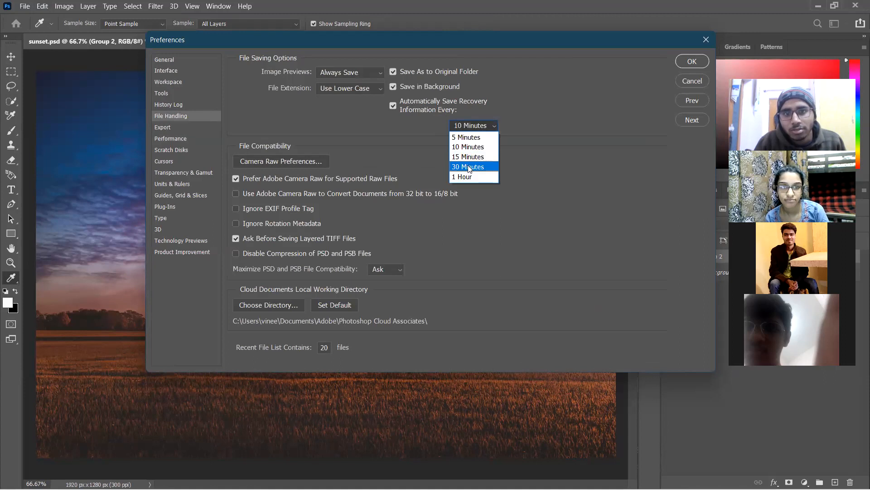
pyautogui.click(477, 137)
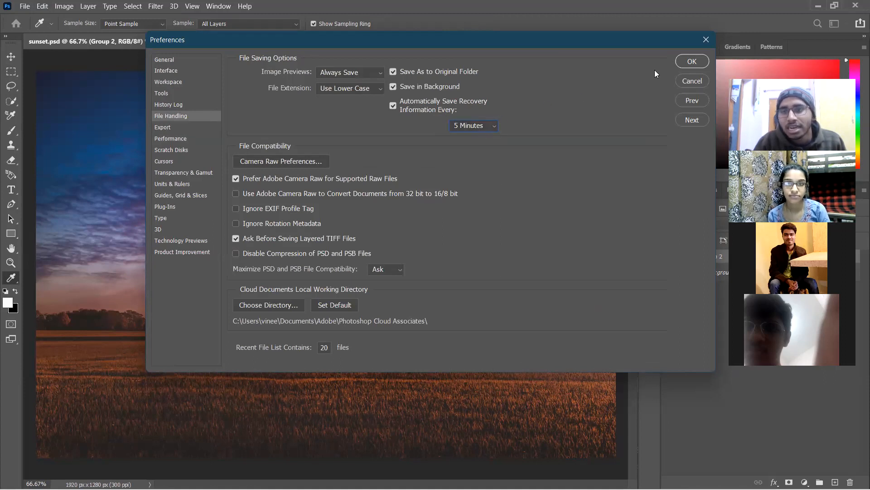
pyautogui.click(690, 63)
pyautogui.press('m')
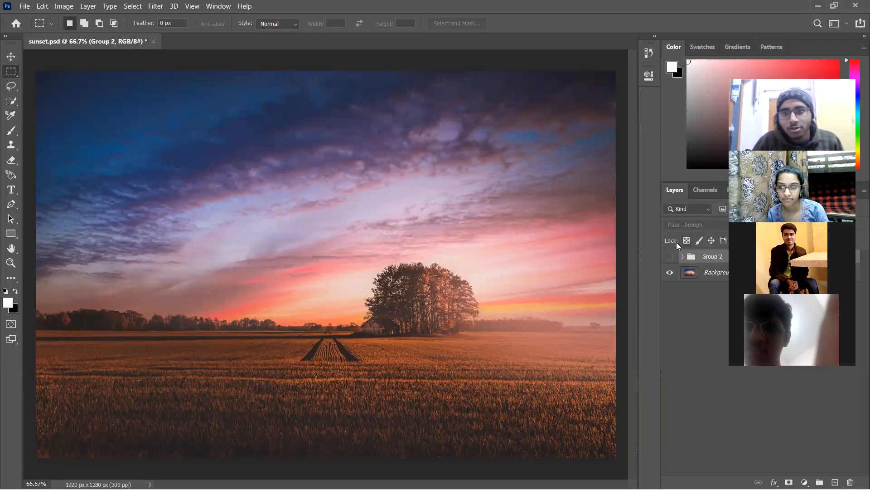
# Show the hidden Group 2 layer group in sunset.psd.
pyautogui.click(670, 256)
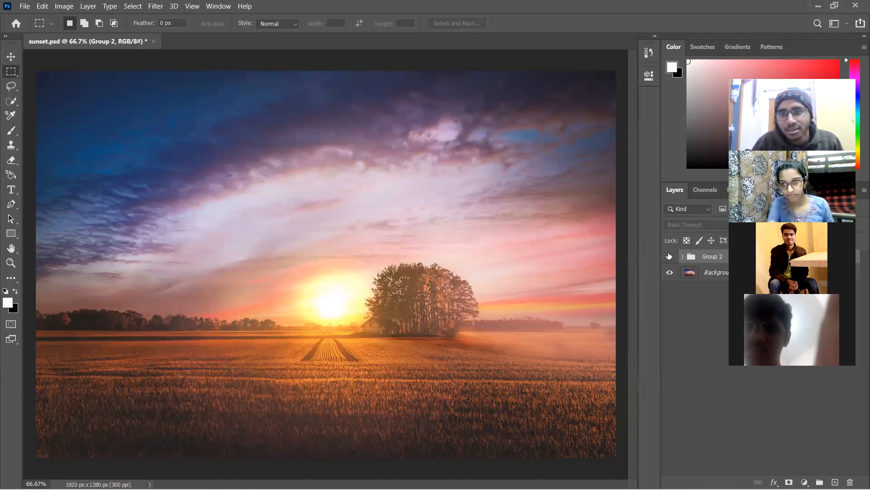
# Hide the Group 2 layer group and duplicate the Background layer.
pyautogui.click(670, 256)
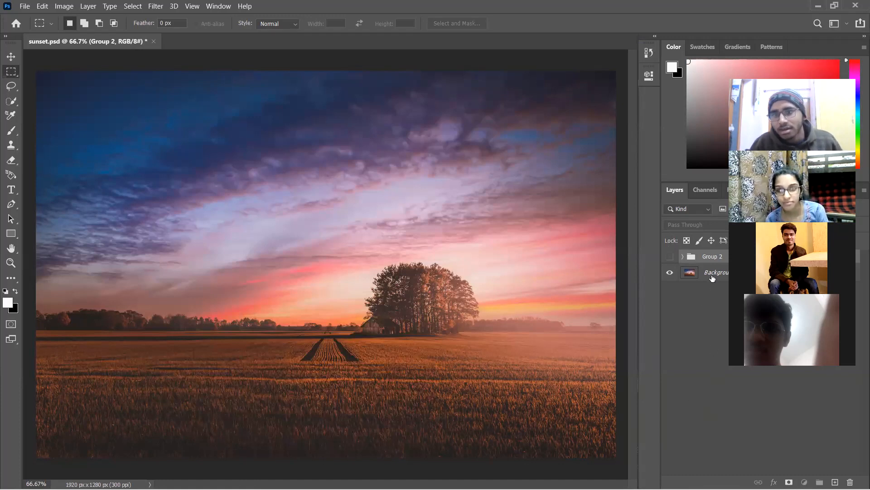
pyautogui.click(698, 275)
pyautogui.hotkey('ctrl', 'j')
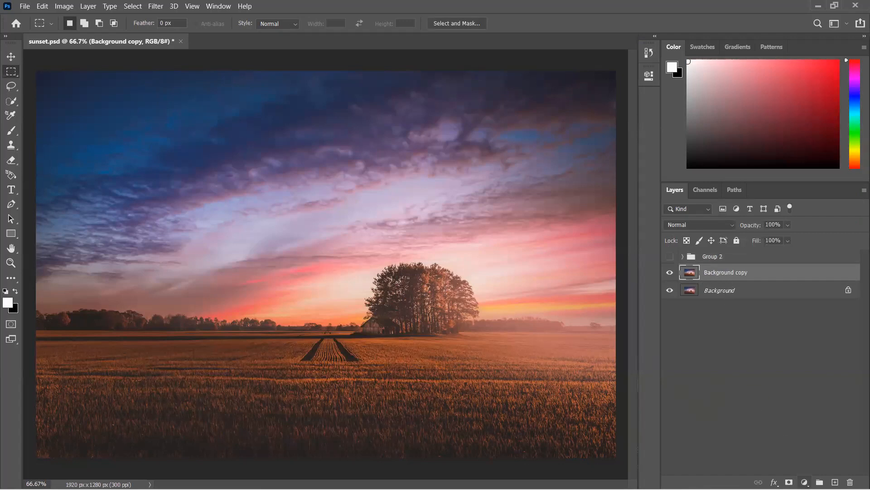
# Add a Gradient Fill layer above the Background copy layer and move its dialog clear of the sun area.
pyautogui.click(805, 482)
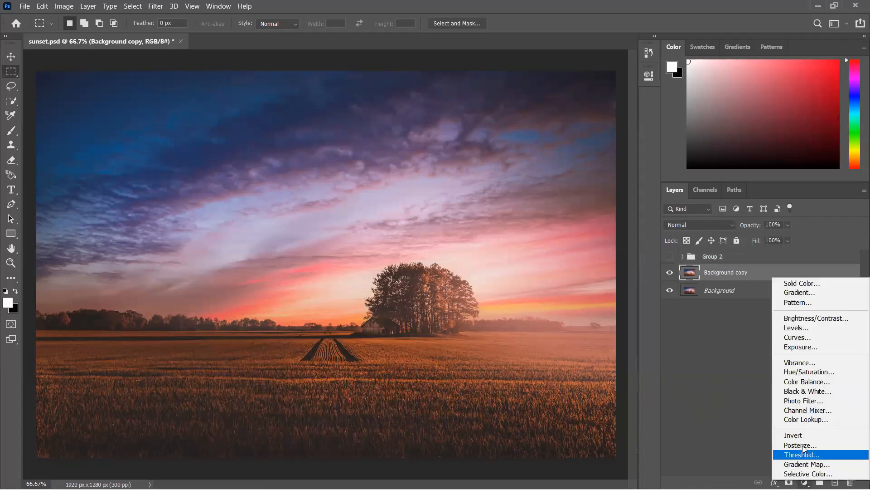
pyautogui.click(801, 293)
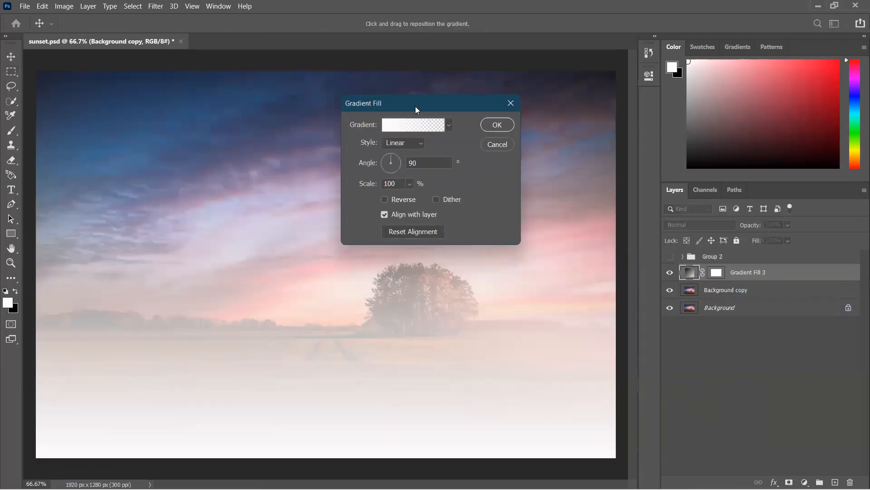
pyautogui.moveTo(426, 103); pyautogui.dragTo(566, 152)
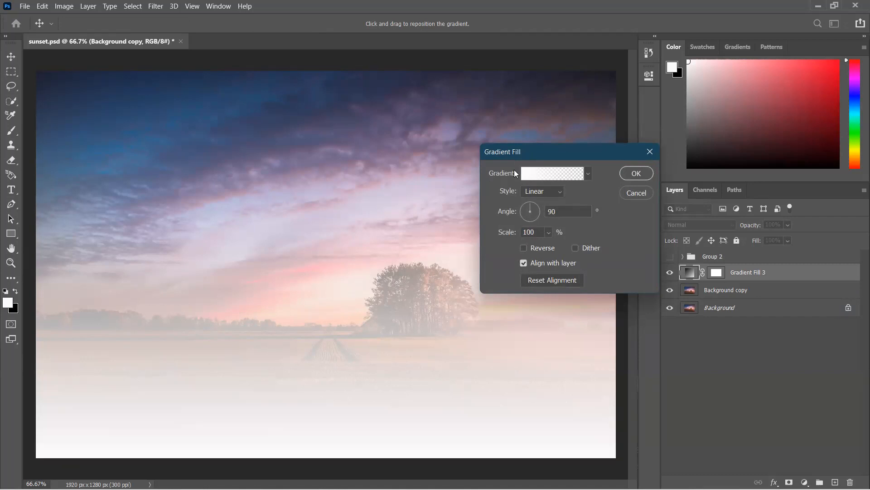
# Apply the Foreground to Transparent preset from the Basics gradients to the fill layer.
pyautogui.click(528, 174)
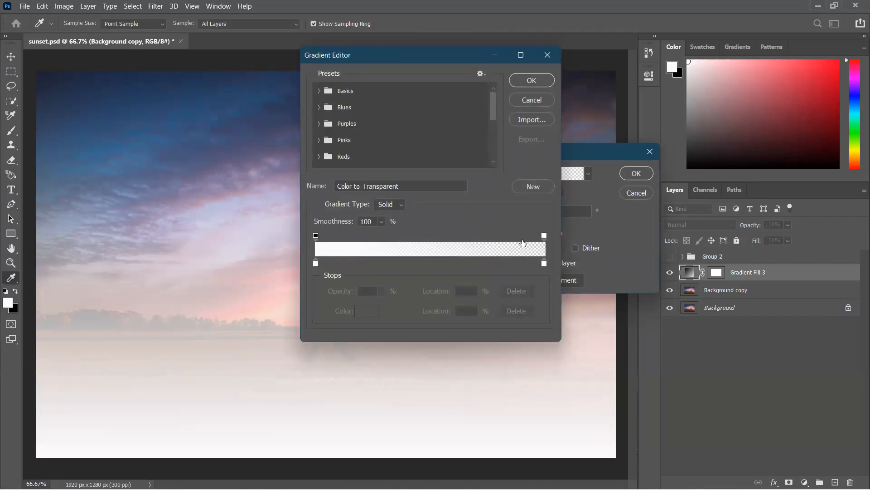
pyautogui.click(319, 91)
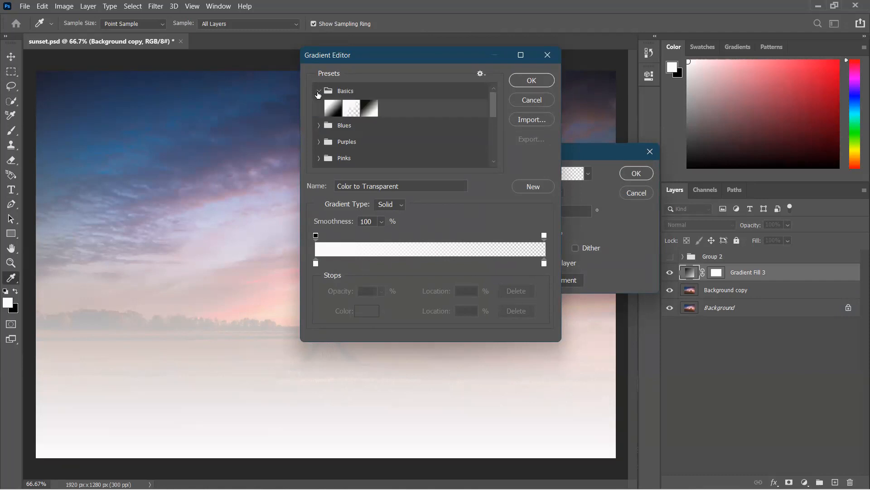
pyautogui.click(320, 126)
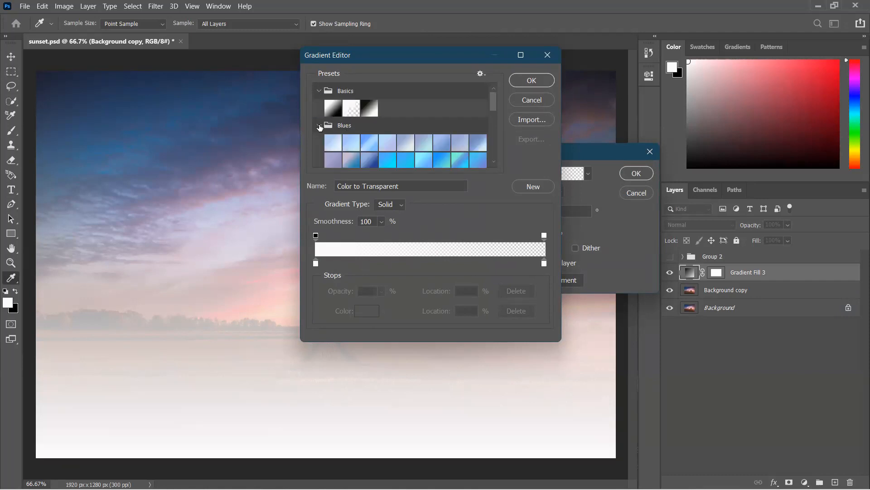
pyautogui.click(319, 126)
pyautogui.click(352, 110)
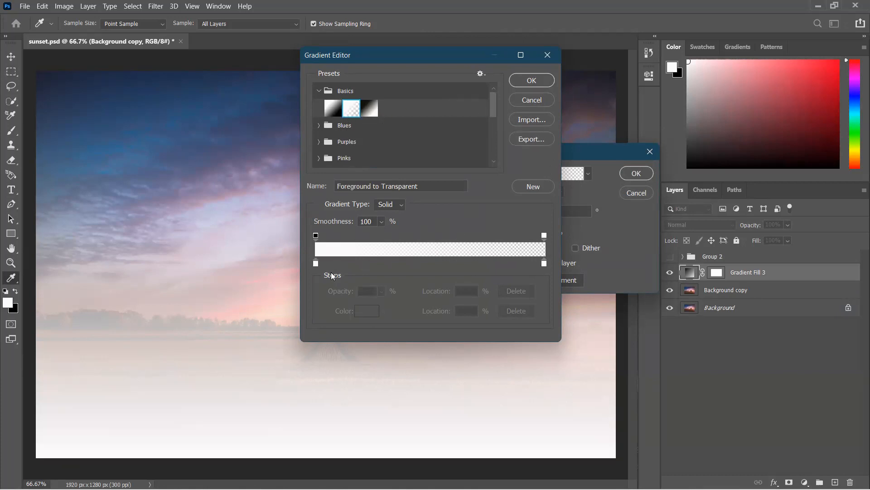
# Set the color of the gradient's starting color stop to white.
pyautogui.click(316, 263)
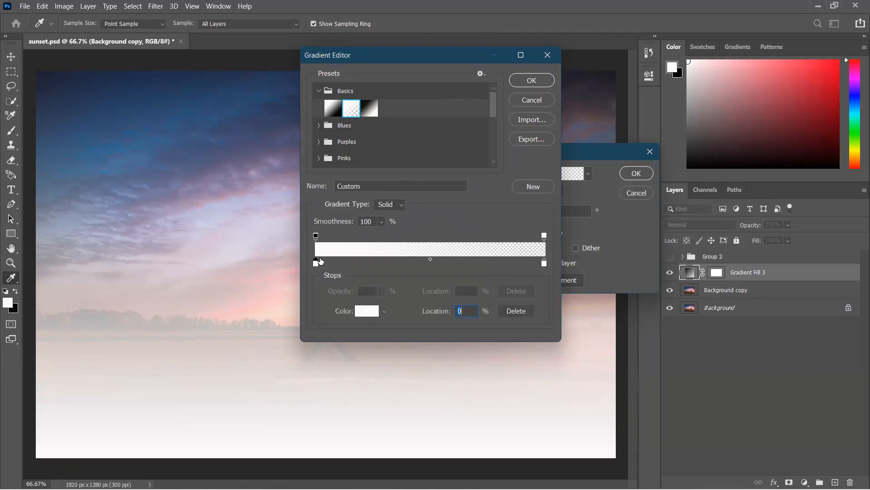
pyautogui.moveTo(318, 262); pyautogui.dragTo(316, 235)
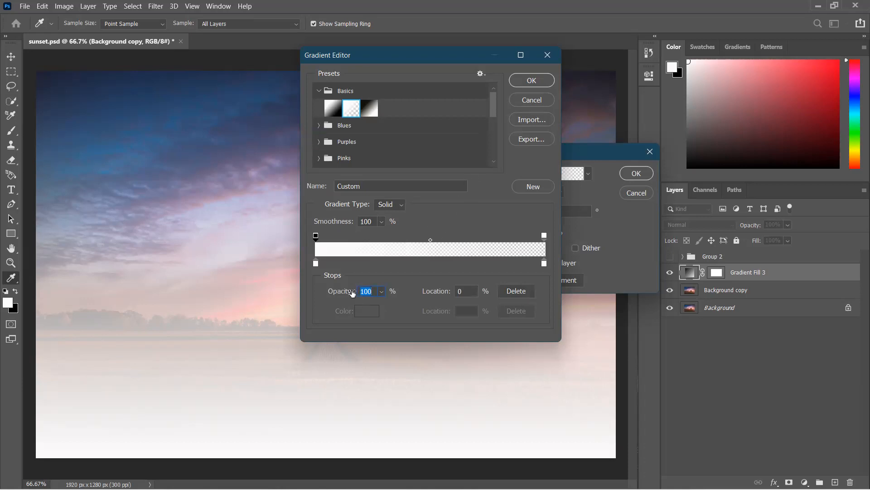
pyautogui.click(315, 263)
pyautogui.click(366, 310)
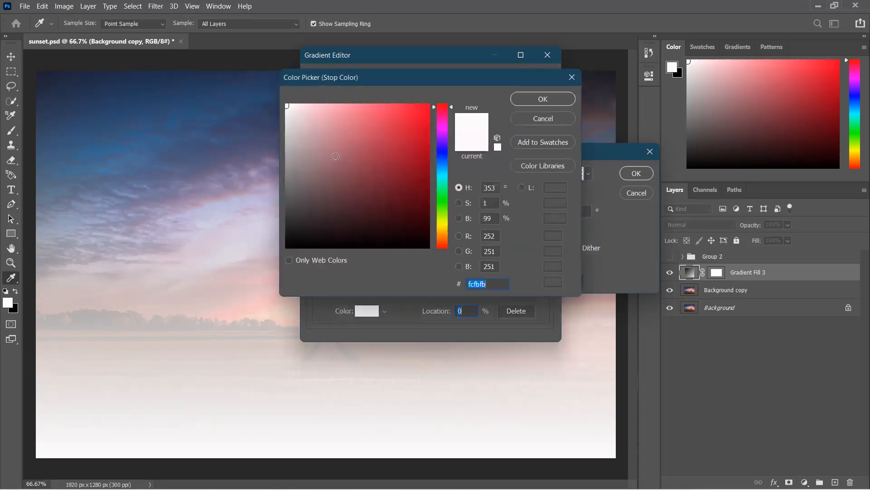
pyautogui.click(545, 106)
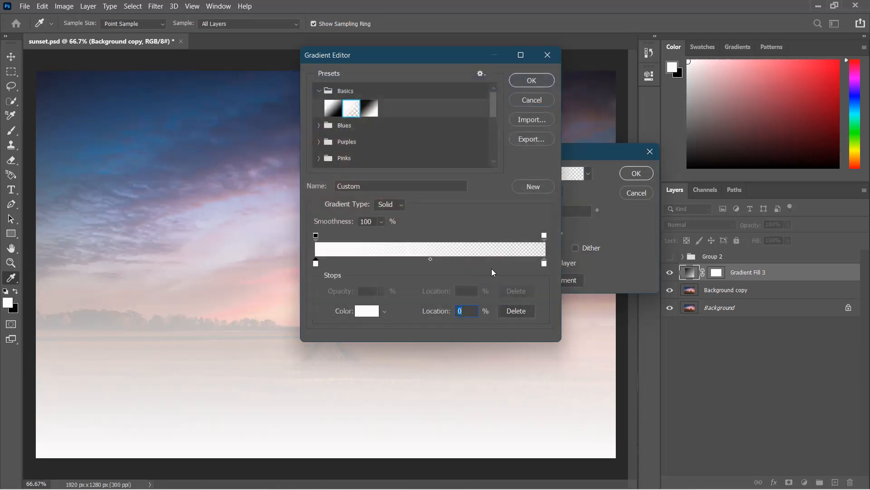
# Set the gradient's ending color stop to golden yellow and accept the edited gradient.
pyautogui.click(544, 264)
pyautogui.click(367, 311)
pyautogui.click(451, 232)
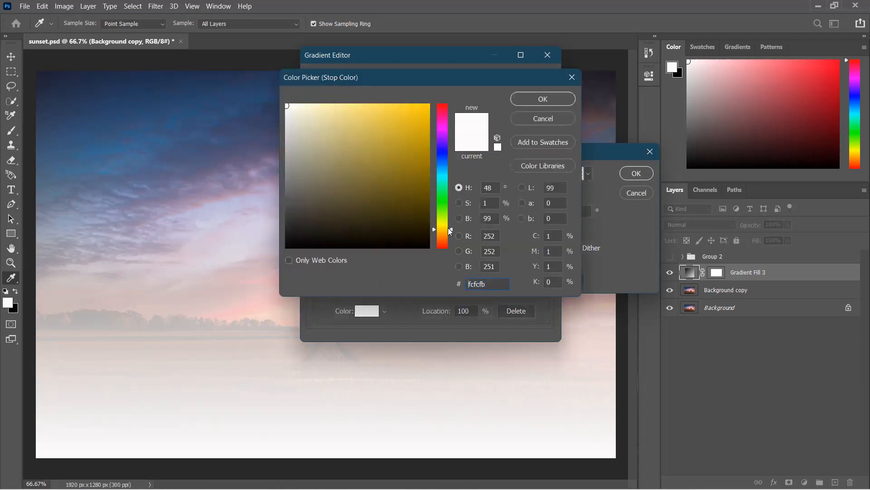
pyautogui.moveTo(449, 230); pyautogui.dragTo(451, 231)
pyautogui.click(411, 105)
pyautogui.click(532, 101)
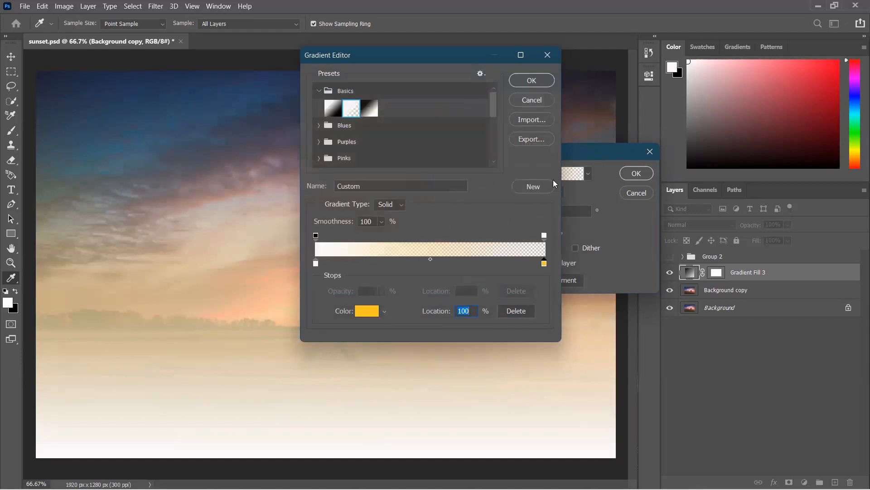
pyautogui.click(532, 82)
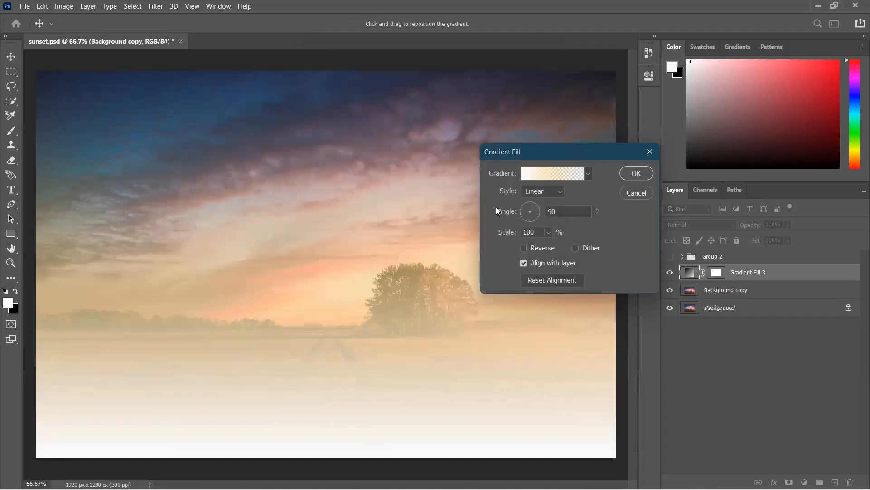
# Change the gradient fill's style to Radial and set its scale to 87%.
pyautogui.click(526, 191)
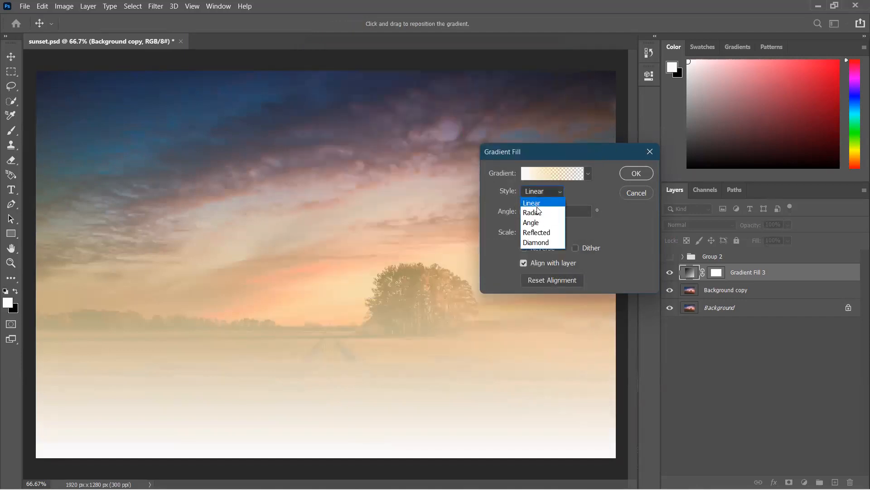
pyautogui.click(540, 213)
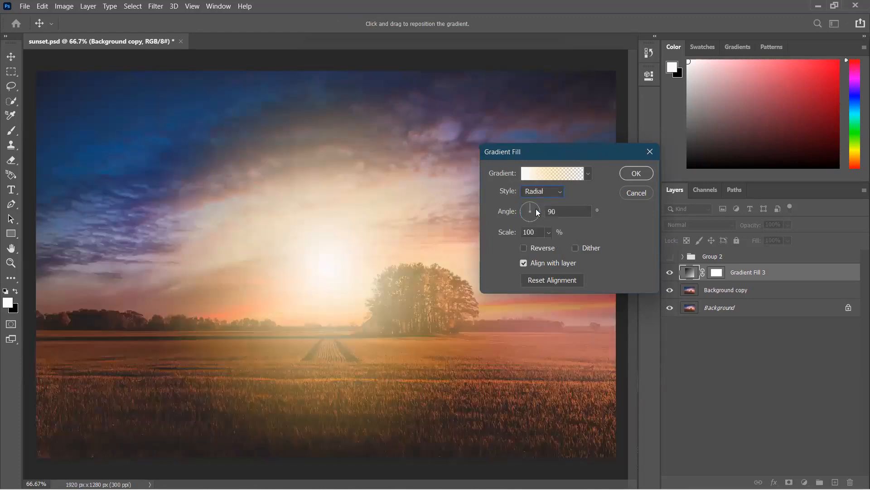
pyautogui.moveTo(517, 233)
pyautogui.mouseDown()
pyautogui.moveTo(489, 240)
pyautogui.moveTo(503, 240)
pyautogui.mouseUp()
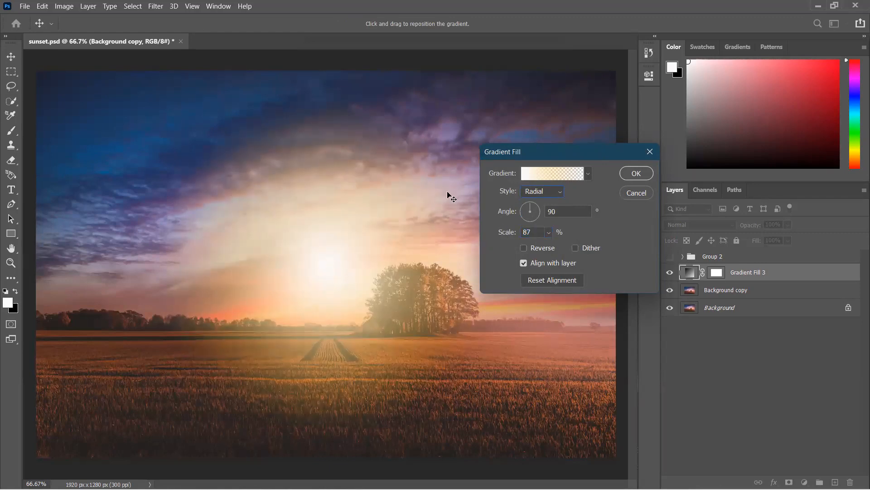
# Move the gradient's white color stop and its starting opacity stop inward, then accept the gradient.
pyautogui.click(526, 173)
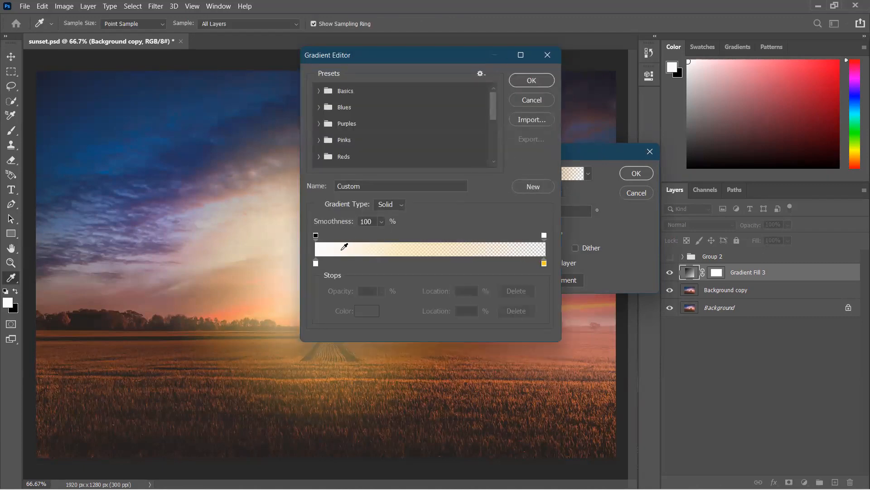
pyautogui.moveTo(318, 263); pyautogui.dragTo(353, 261)
pyautogui.moveTo(322, 236); pyautogui.dragTo(383, 236)
pyautogui.click(524, 82)
# Set the white color stop's location to 16% and bring the starting opacity stop back to nearly the same position.
pyautogui.click(528, 173)
pyautogui.moveTo(351, 263); pyautogui.dragTo(310, 263)
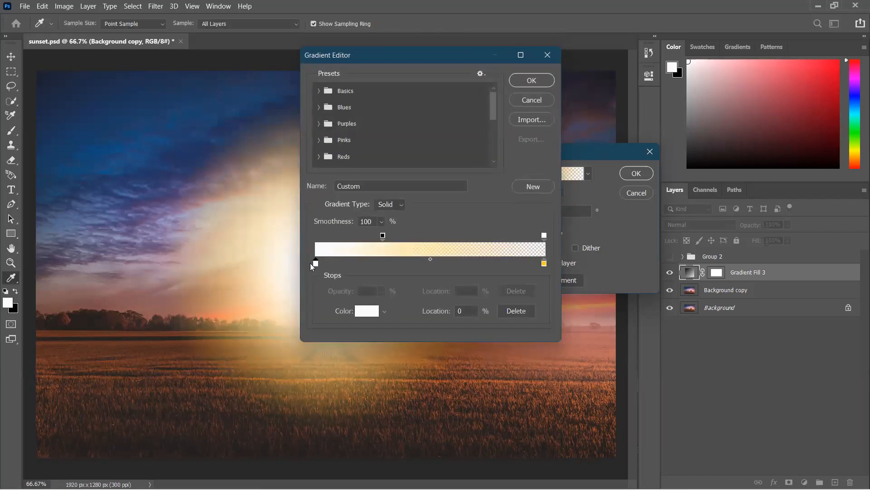
pyautogui.moveTo(382, 236); pyautogui.dragTo(351, 259)
pyautogui.click(326, 263)
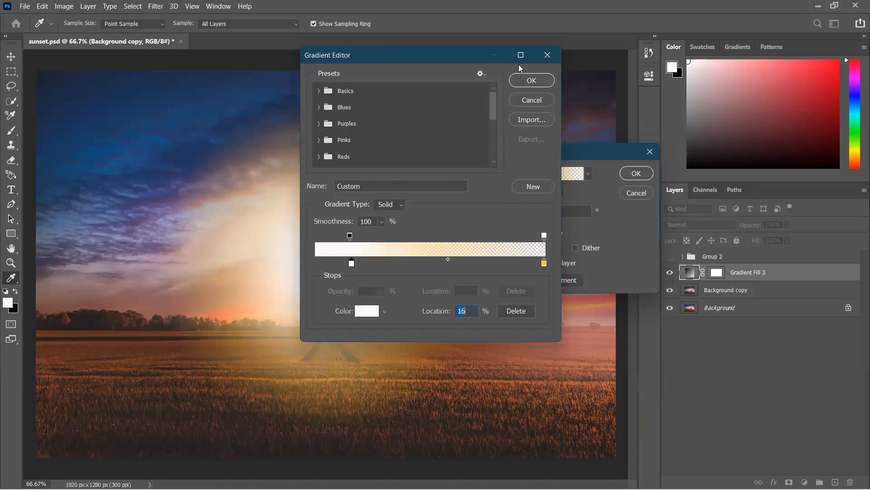
pyautogui.click(533, 83)
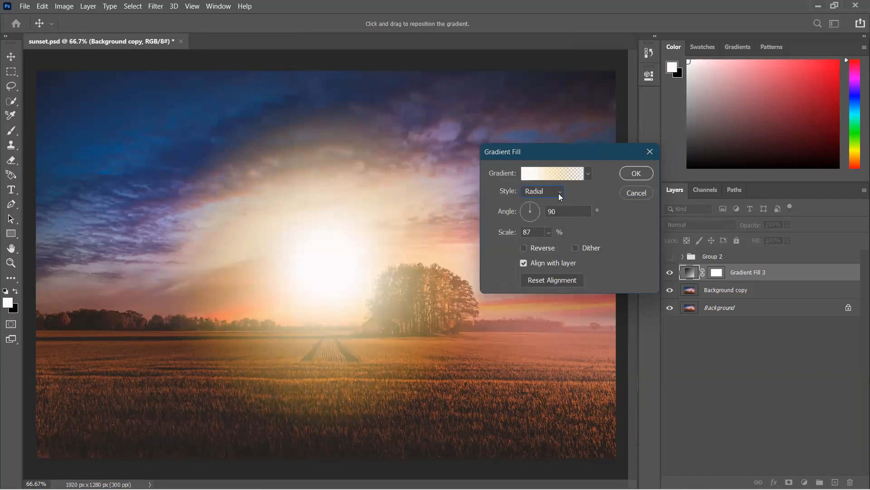
# Reduce the radial gradient's scale, shift the glow down toward the horizon beside the tree, and accept the Gradient Fill.
pyautogui.moveTo(507, 234); pyautogui.dragTo(496, 235)
pyautogui.moveTo(338, 291); pyautogui.dragTo(337, 303)
pyautogui.click(633, 174)
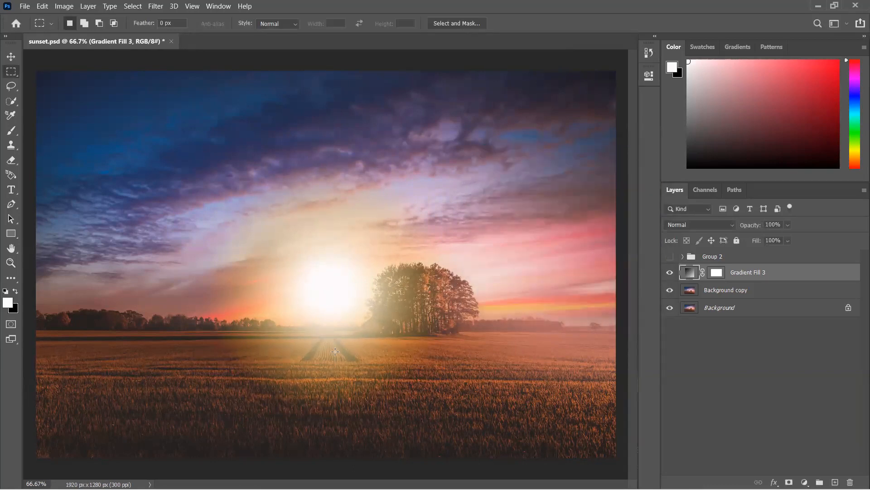
# Set the Gradient Fill 3 layer's blend mode to Color Dodge and lower its fill to 58%.
pyautogui.click(722, 226)
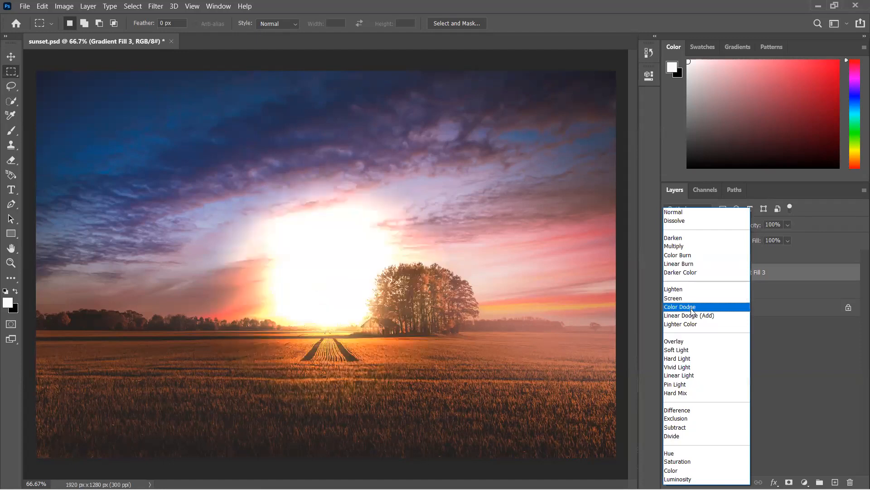
pyautogui.click(692, 309)
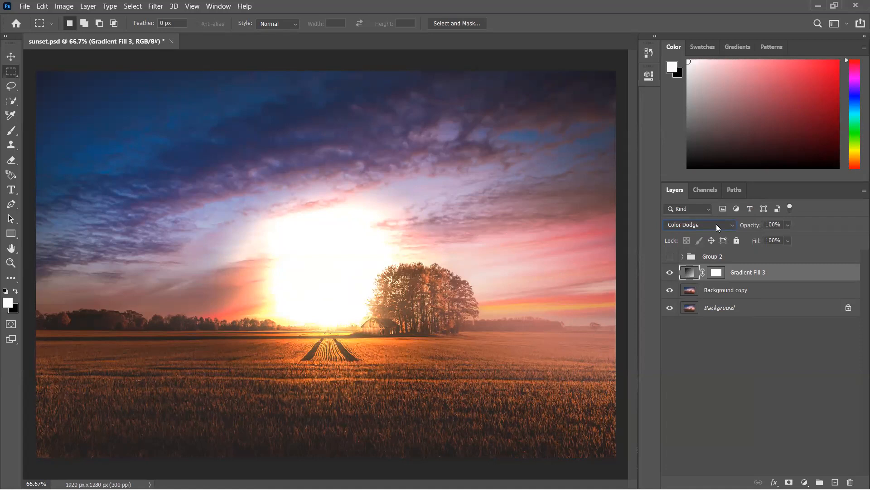
pyautogui.moveTo(751, 225); pyautogui.dragTo(815, 220)
pyautogui.moveTo(755, 242); pyautogui.dragTo(732, 244)
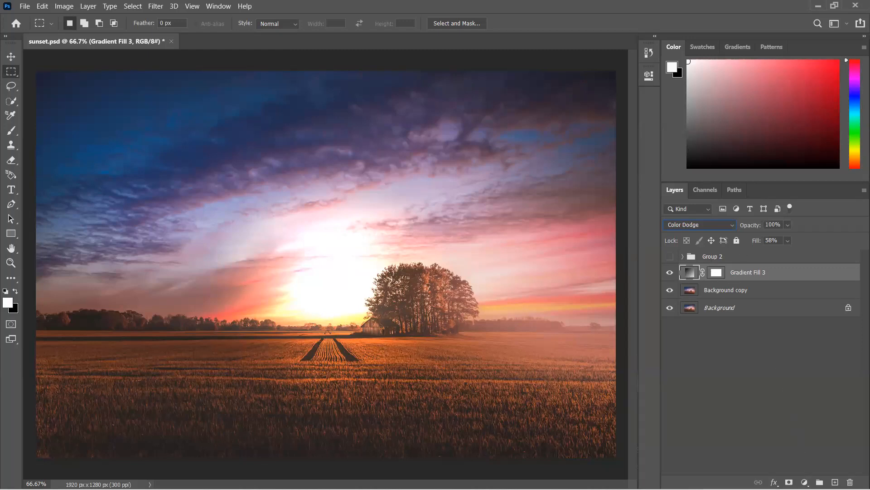
# Add another Gradient Fill layer above Gradient Fill 3 and set its starting color stop to orange fdb915.
pyautogui.click(804, 482)
pyautogui.click(794, 299)
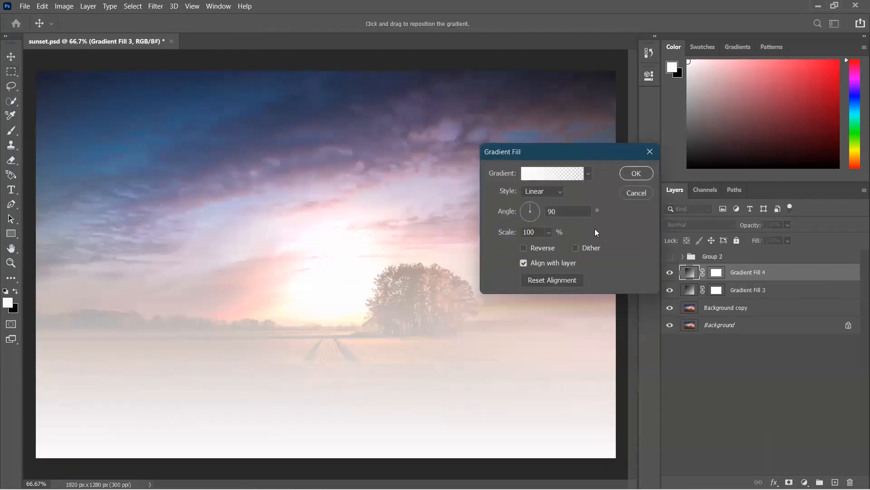
pyautogui.click(525, 174)
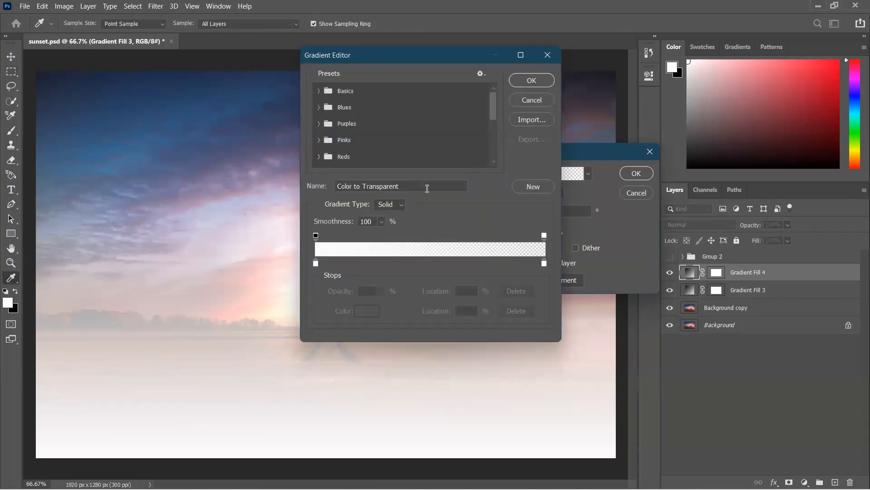
pyautogui.click(316, 263)
pyautogui.click(363, 310)
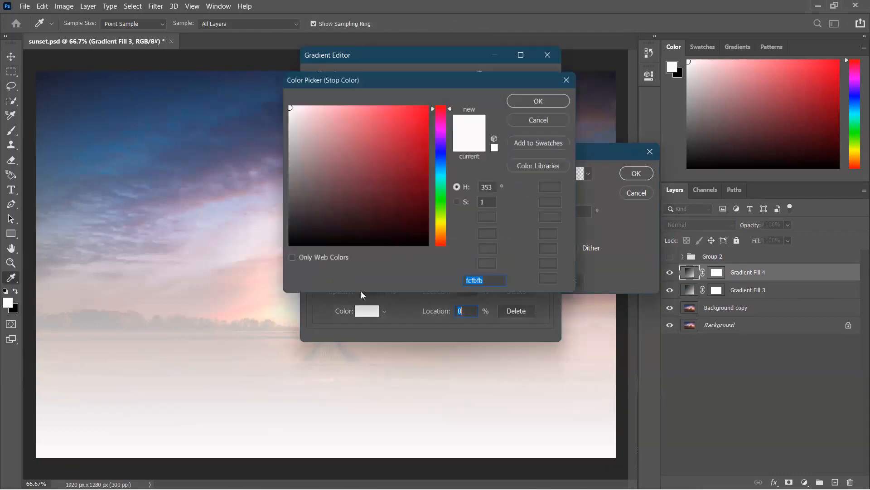
pyautogui.moveTo(449, 219); pyautogui.dragTo(448, 228)
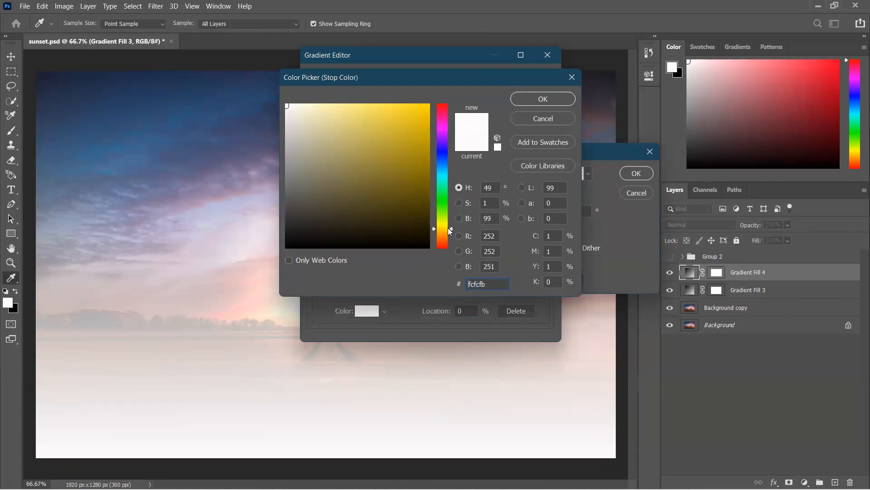
pyautogui.click(417, 110)
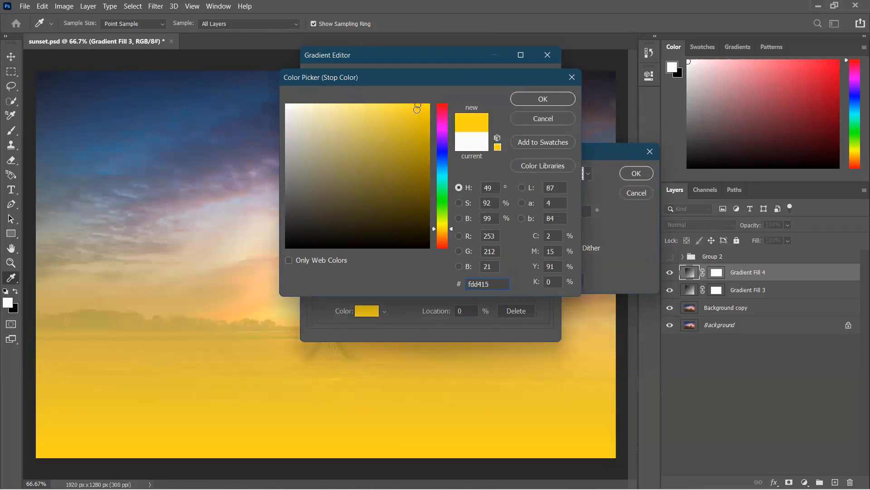
pyautogui.moveTo(450, 229); pyautogui.dragTo(451, 231)
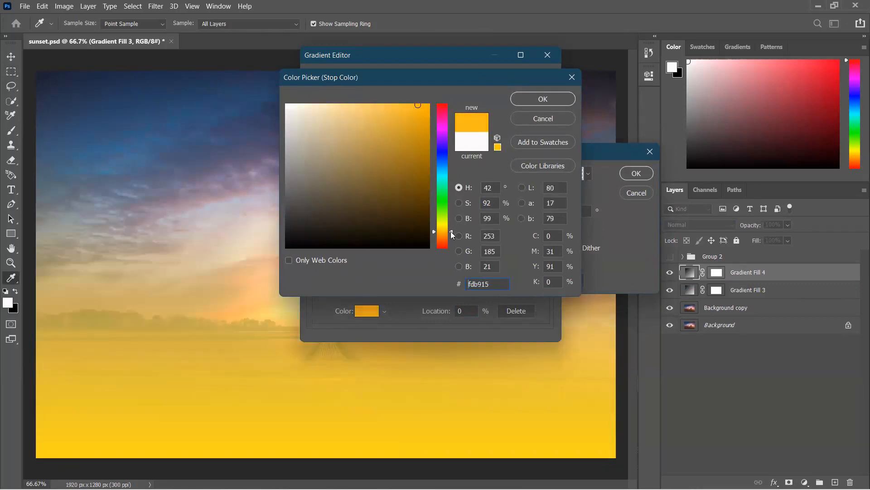
pyautogui.click(528, 101)
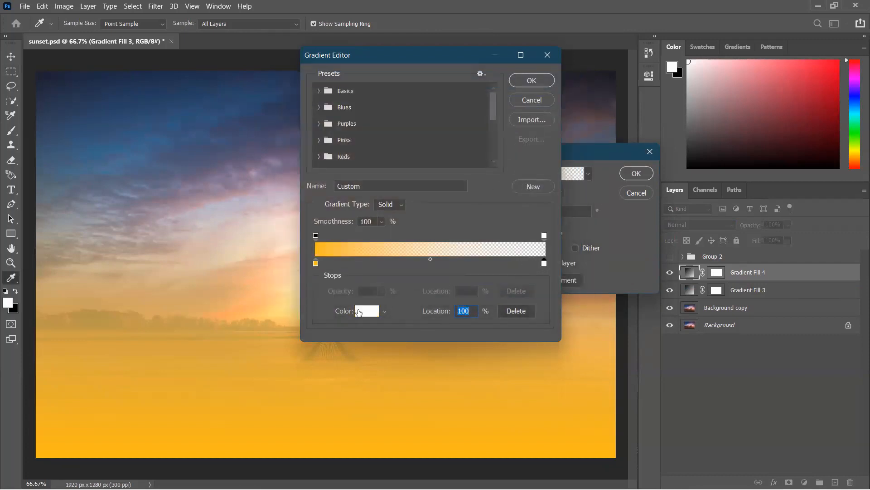
# Set the gradient's ending color stop to a bright orange and accept the edited gradient.
pyautogui.click(358, 312)
pyautogui.moveTo(451, 239)
pyautogui.mouseDown()
pyautogui.moveTo(452, 229)
pyautogui.moveTo(454, 237)
pyautogui.mouseUp()
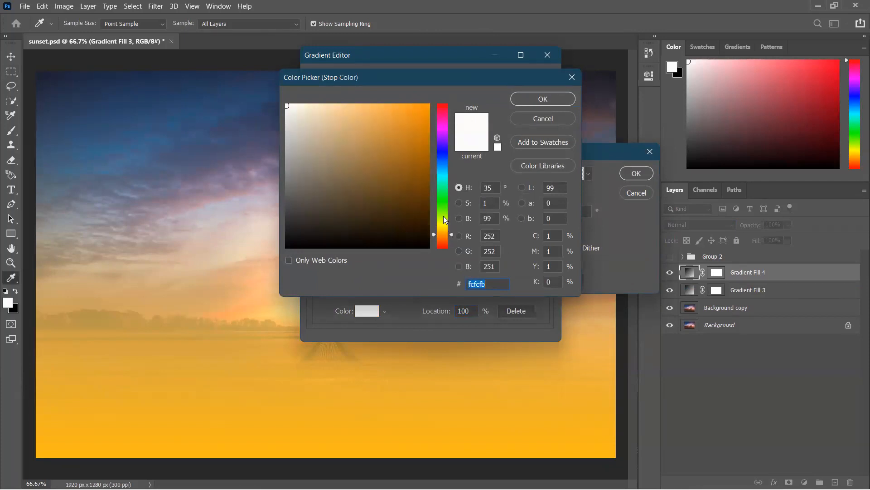
pyautogui.click(415, 106)
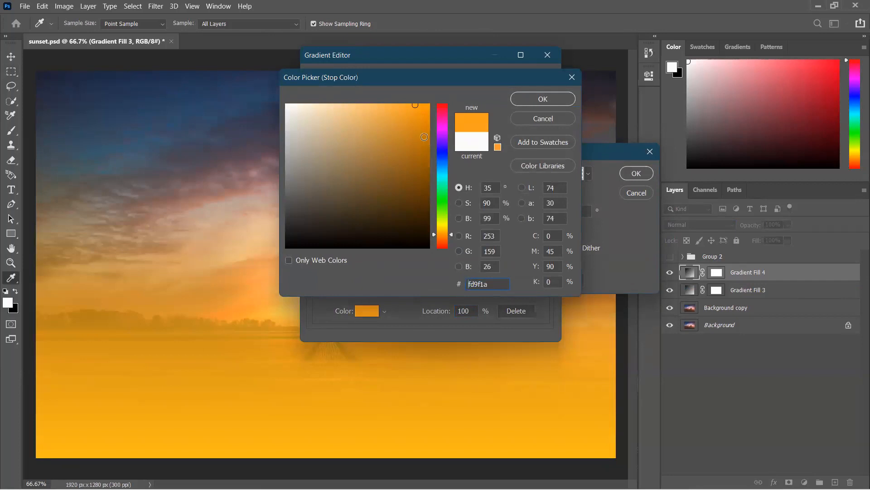
pyautogui.click(404, 106)
pyautogui.click(521, 100)
pyautogui.click(527, 85)
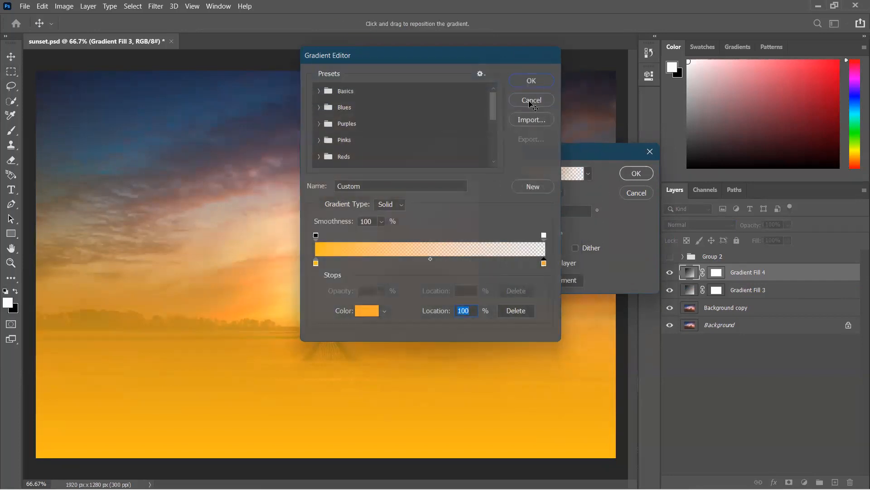
# Make the new orange gradient fill radial, increase its scale to 113%, and accept it.
pyautogui.click(540, 192)
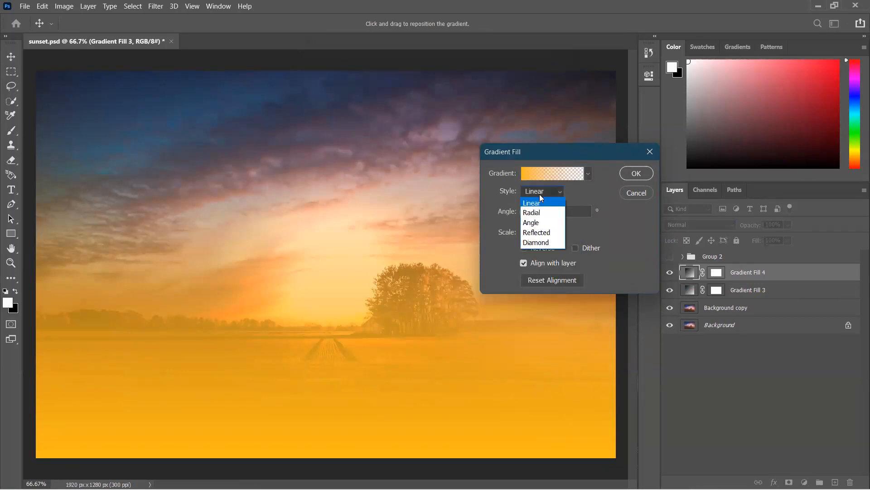
pyautogui.click(541, 209)
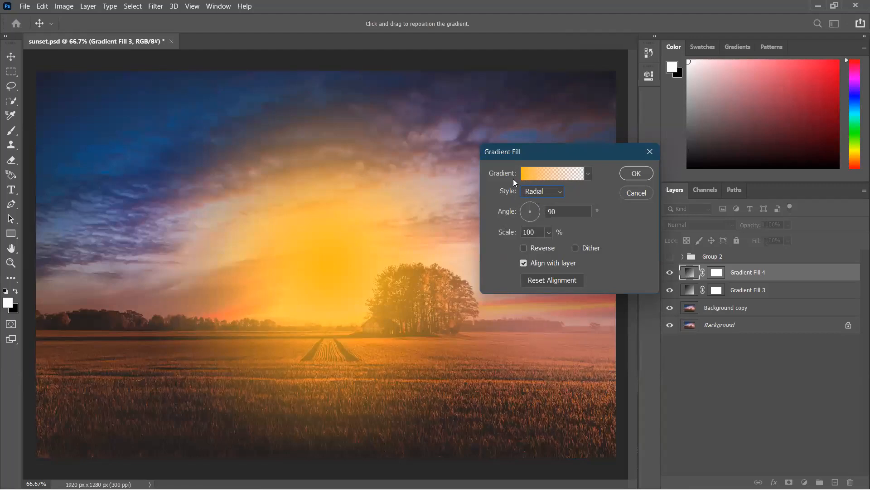
pyautogui.moveTo(506, 232); pyautogui.dragTo(517, 233)
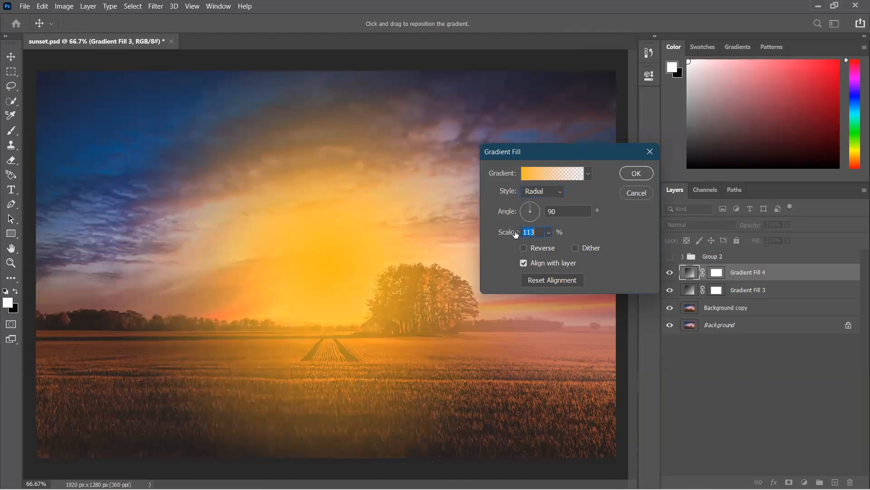
pyautogui.click(636, 173)
pyautogui.press('m')
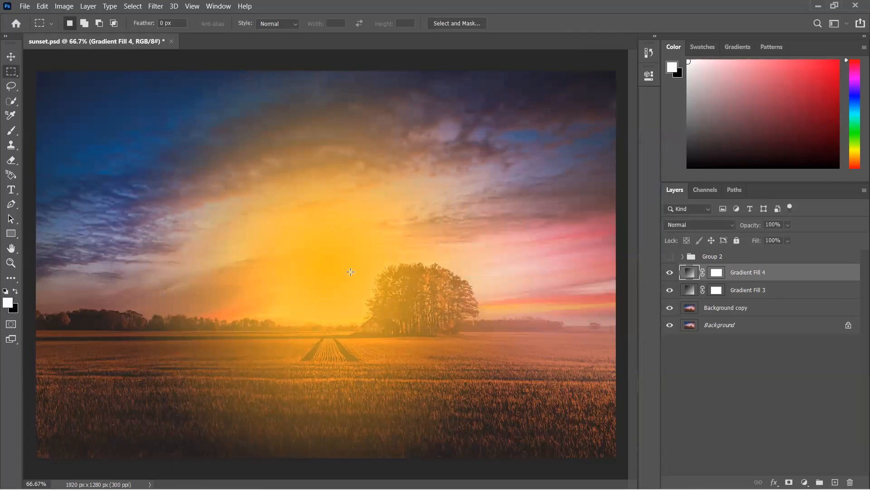
# Shift Gradient Fill 4's glow down to the horizon beside the tree and move the layer below Gradient Fill 3.
pyautogui.doubleClick(689, 273)
pyautogui.moveTo(341, 254); pyautogui.dragTo(358, 307)
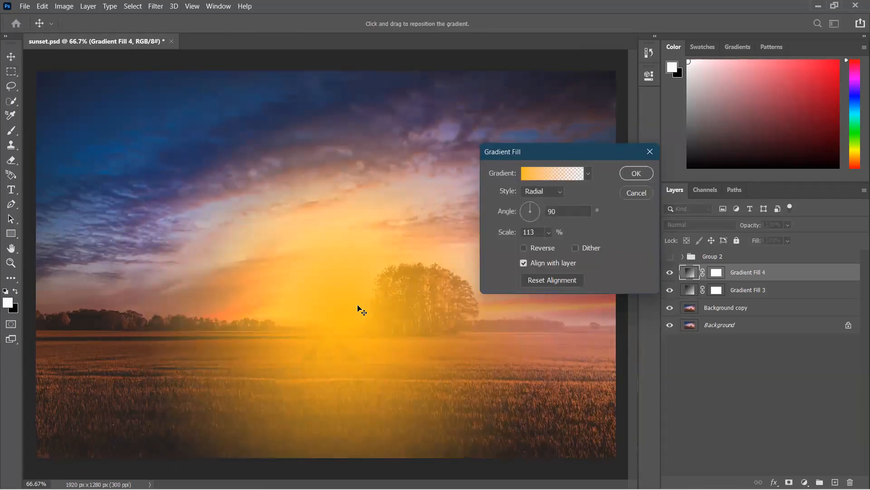
pyautogui.click(635, 173)
pyautogui.press('m')
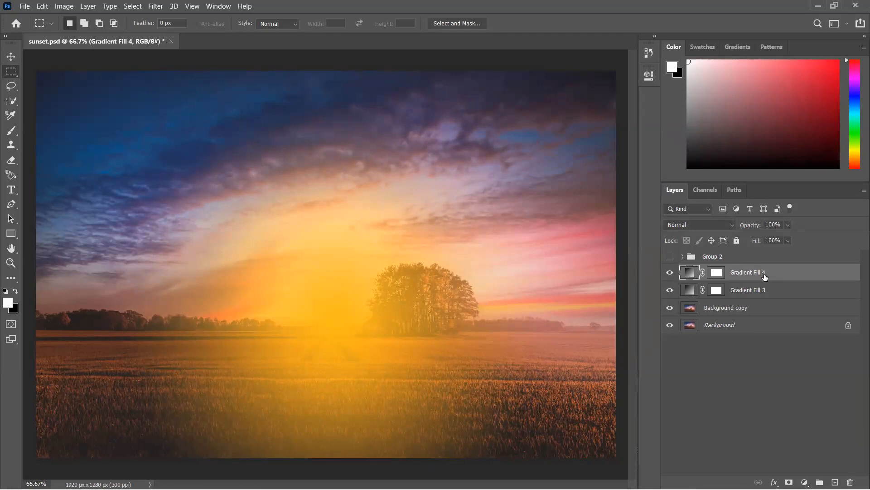
pyautogui.moveTo(776, 274); pyautogui.dragTo(776, 301)
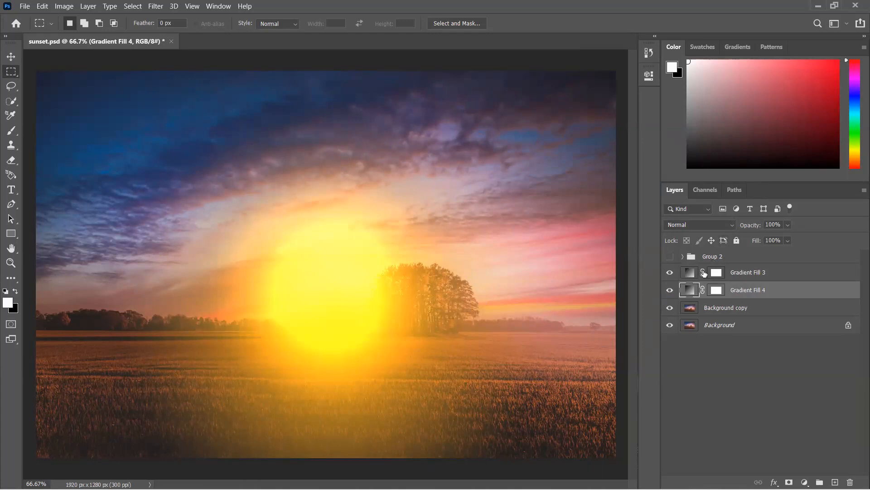
# Set the Gradient Fill 4 layer's blend mode to Color Dodge and lower its fill to 44%.
pyautogui.click(701, 222)
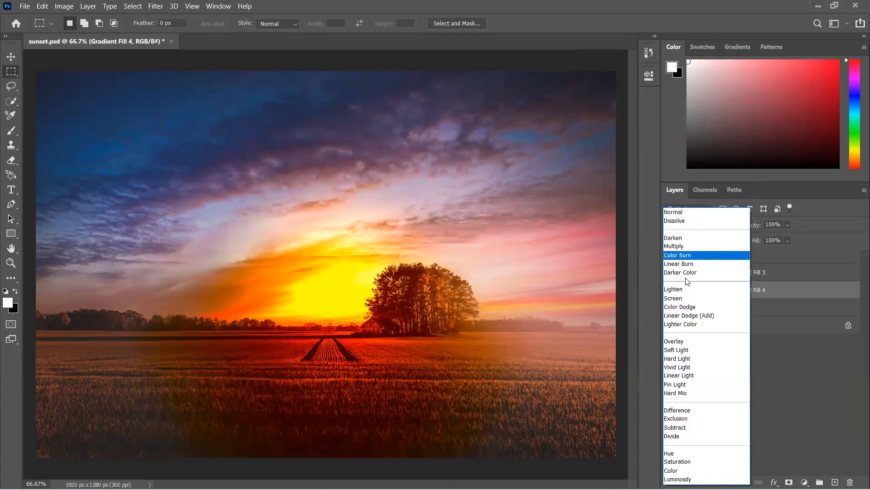
pyautogui.click(692, 308)
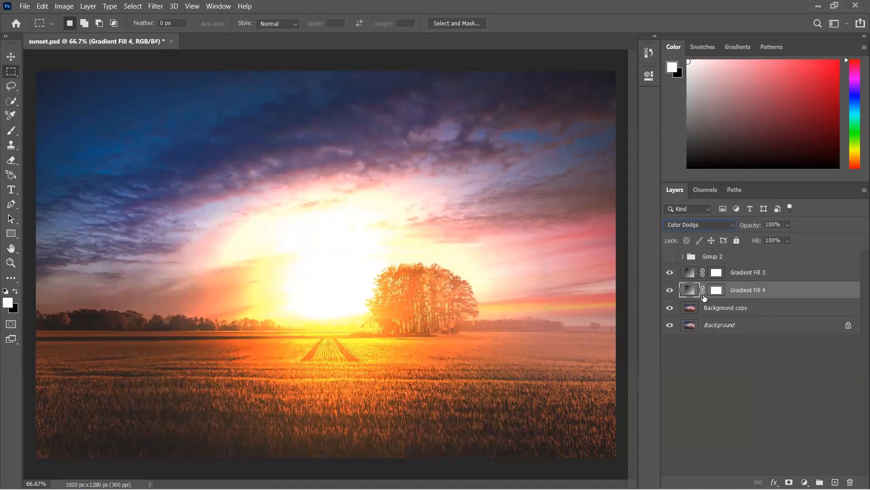
pyautogui.moveTo(755, 241)
pyautogui.mouseDown()
pyautogui.moveTo(714, 248)
pyautogui.moveTo(724, 249)
pyautogui.mouseUp()
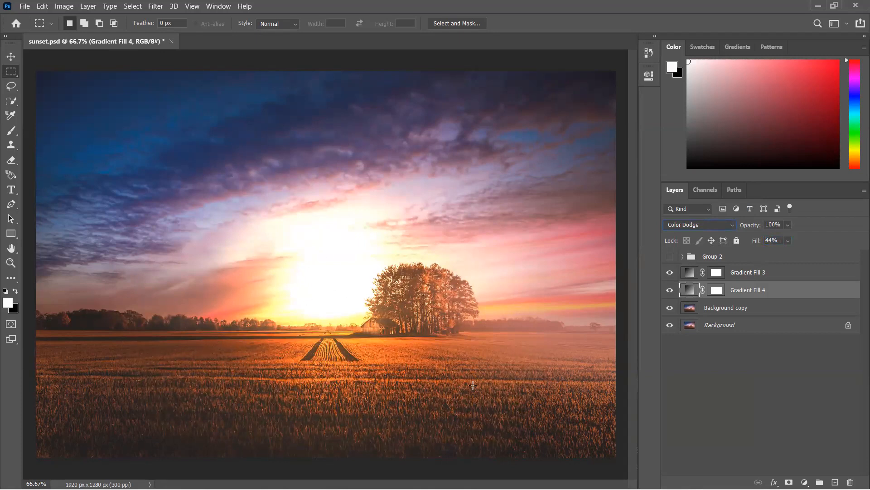
# Add a new empty layer above Gradient Fill 3 and sample a pale yellow from the sun glow's edge with the Eyedropper tool.
pyautogui.click(693, 274)
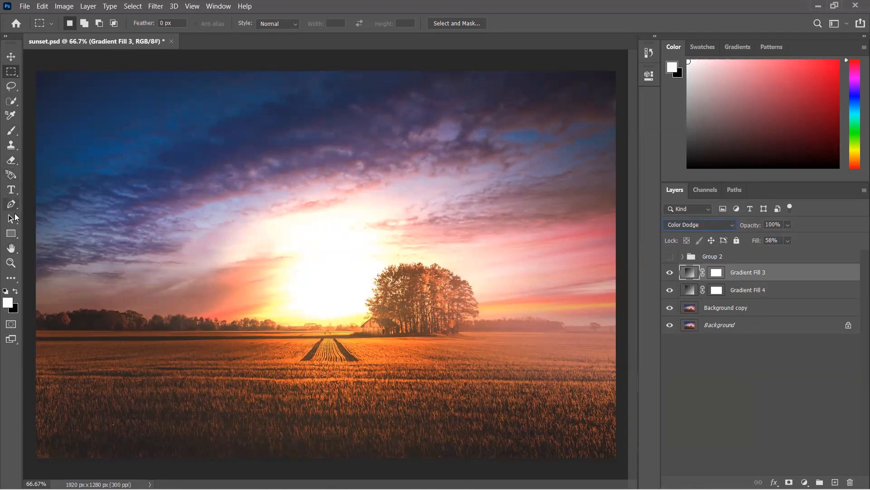
pyautogui.click(12, 250)
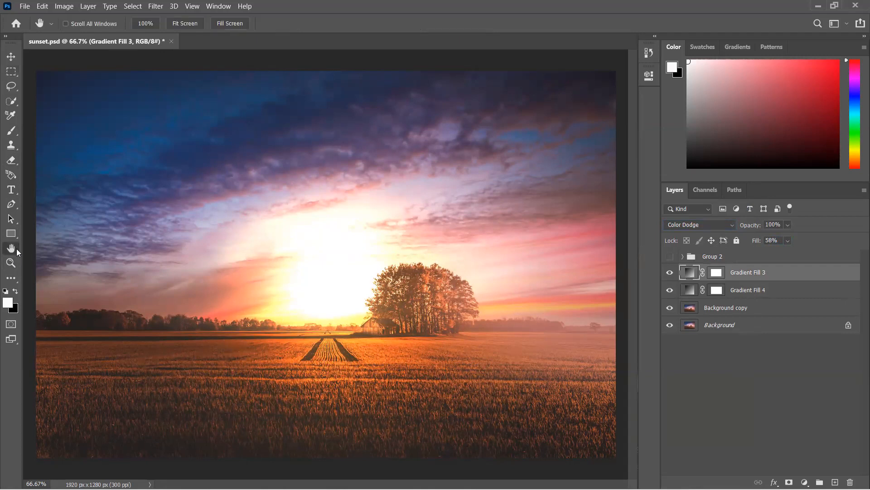
pyautogui.click(14, 176)
pyautogui.click(11, 189)
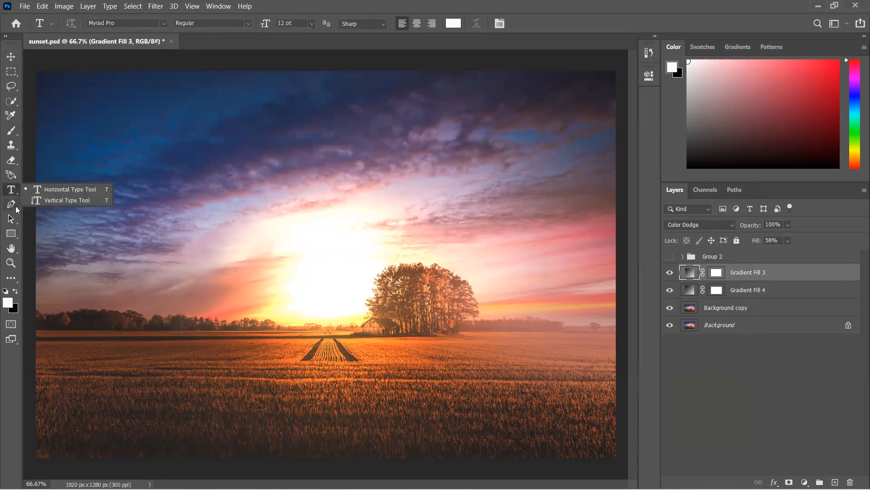
pyautogui.click(11, 204)
pyautogui.click(14, 219)
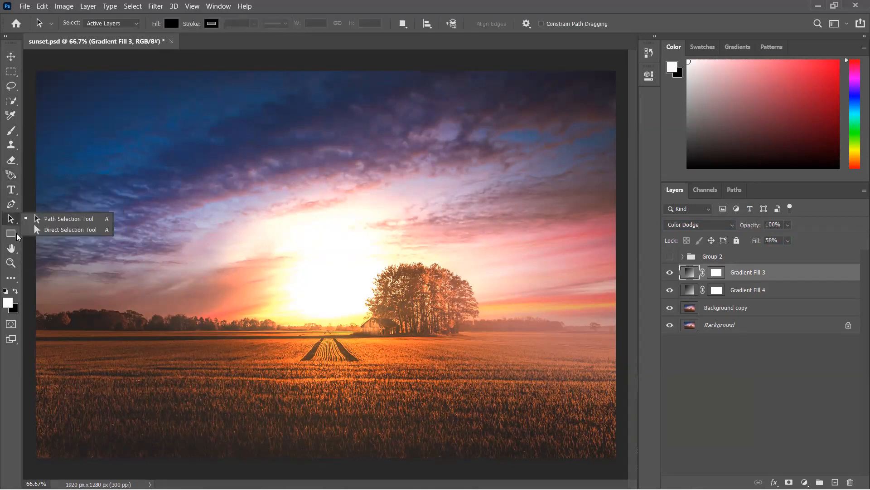
pyautogui.click(13, 234)
pyautogui.click(13, 250)
pyautogui.click(12, 263)
pyautogui.click(13, 278)
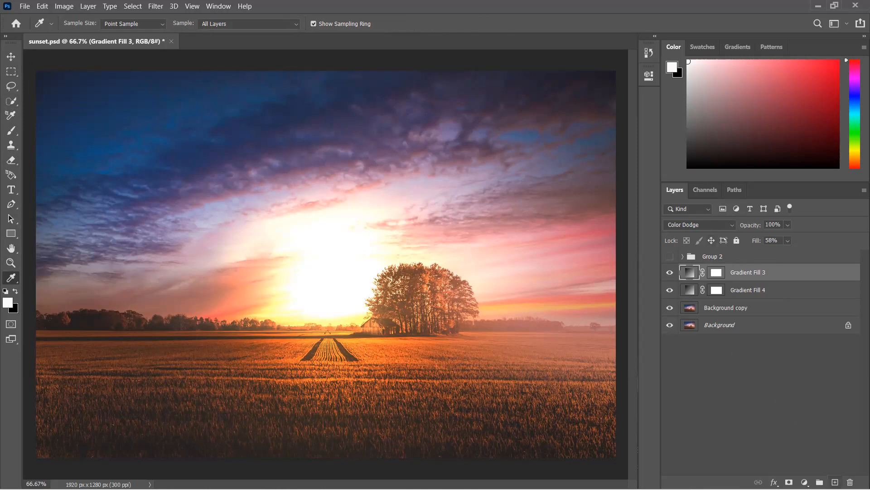
pyautogui.click(835, 482)
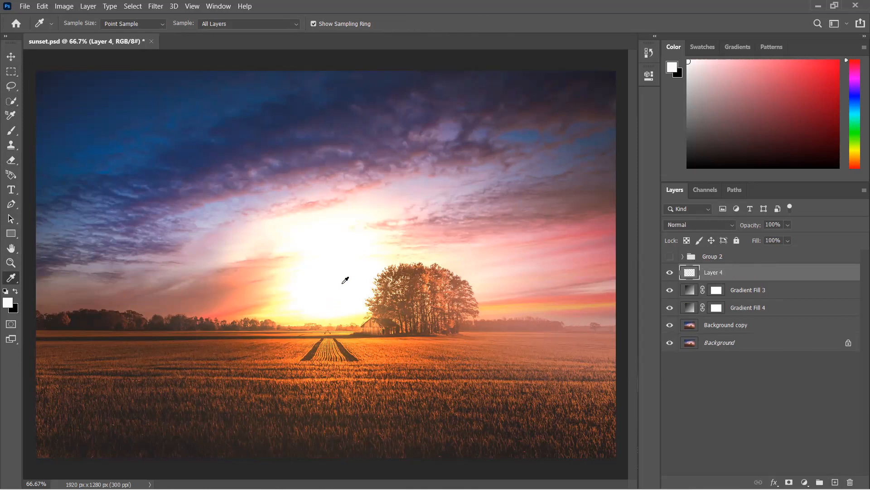
pyautogui.moveTo(339, 297)
pyautogui.mouseDown()
pyautogui.moveTo(370, 274)
pyautogui.moveTo(282, 296)
pyautogui.moveTo(262, 313)
pyautogui.moveTo(284, 298)
pyautogui.mouseUp()
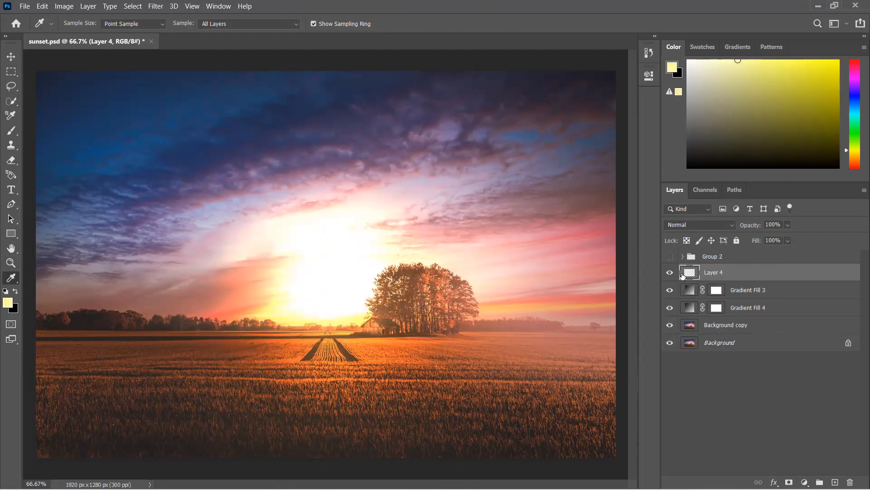
# Set up a soft Brush of 150 px with 0% hardness, test one dab on the field, and undo it.
pyautogui.click(11, 130)
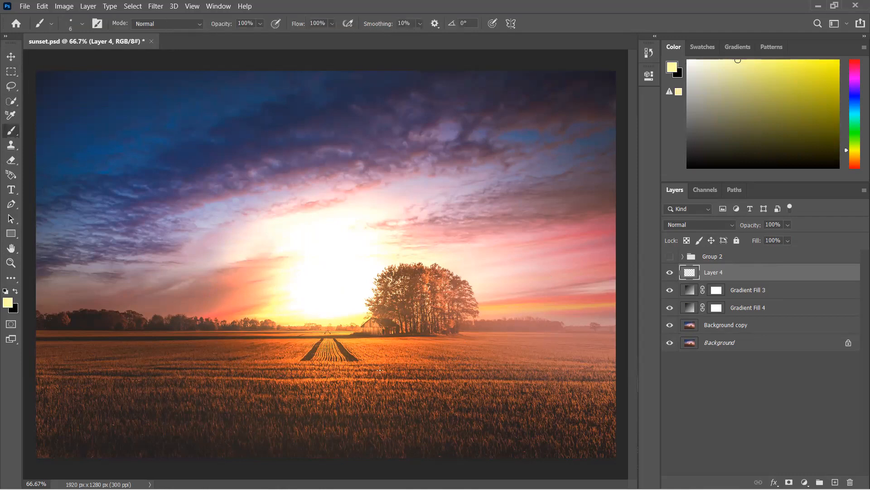
pyautogui.press(']')
pyautogui.press(']')
pyautogui.press(']')
pyautogui.press(']')
pyautogui.press(']')
pyautogui.press(']')
pyautogui.press(']')
pyautogui.press(']')
pyautogui.press(']')
pyautogui.press(']')
pyautogui.press(']')
pyautogui.press(']')
pyautogui.press(']')
pyautogui.press(']')
pyautogui.press(']')
pyautogui.click(83, 24)
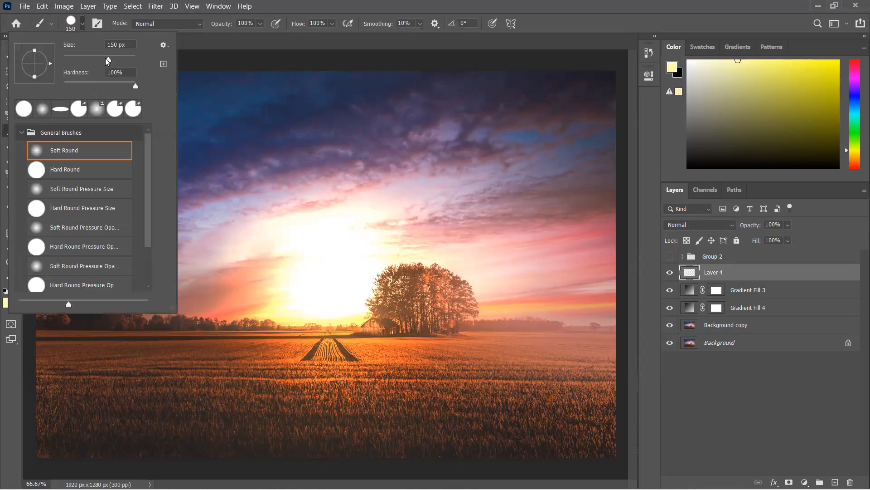
pyautogui.moveTo(135, 86); pyautogui.dragTo(63, 86)
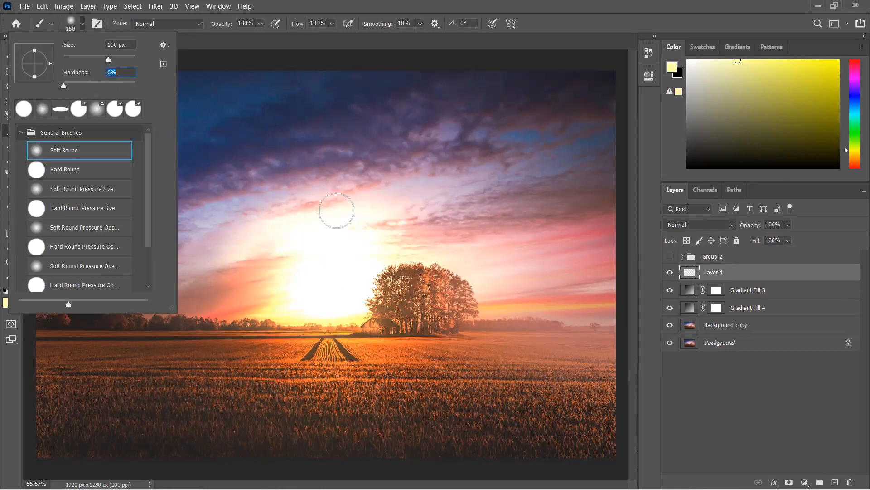
pyautogui.click(414, 374)
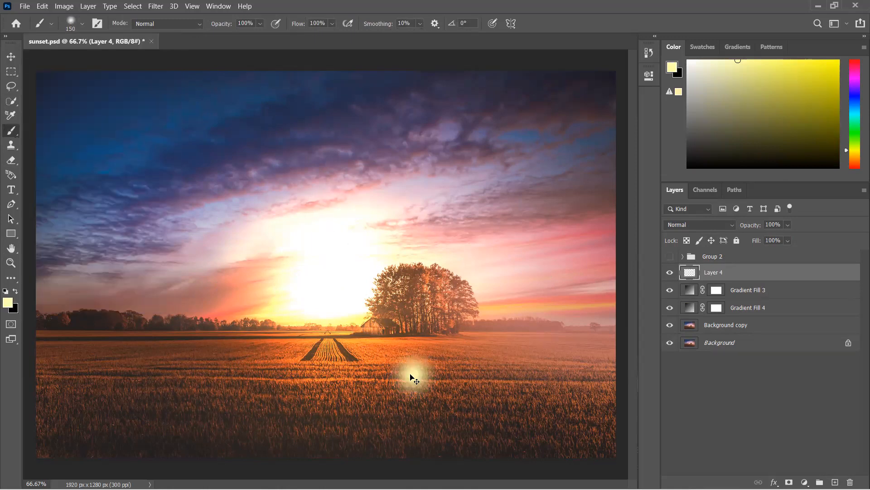
pyautogui.hotkey('ctrl', 'z')
# Lower the brush flow to 36%, enlarge it to 300 px, and paint pale yellow across the field below the sun.
pyautogui.moveTo(292, 25); pyautogui.dragTo(265, 31)
pyautogui.press(']')
pyautogui.press(']')
pyautogui.press(']')
pyautogui.press(']')
pyautogui.moveTo(324, 366)
pyautogui.mouseDown()
pyautogui.moveTo(208, 382)
pyautogui.moveTo(451, 388)
pyautogui.moveTo(227, 395)
pyautogui.mouseUp()
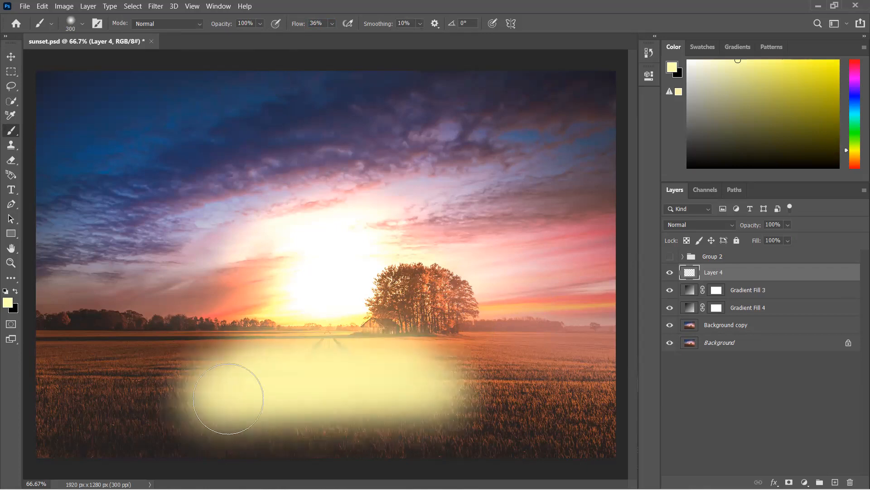
# Set Layer 4's blend mode to Color Dodge and lower its fill to 28%.
pyautogui.click(712, 228)
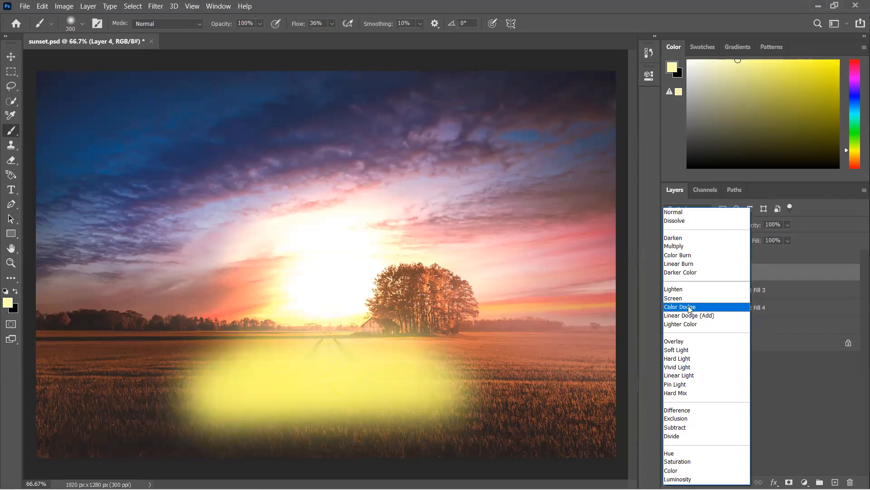
pyautogui.click(691, 308)
pyautogui.moveTo(755, 244); pyautogui.dragTo(725, 245)
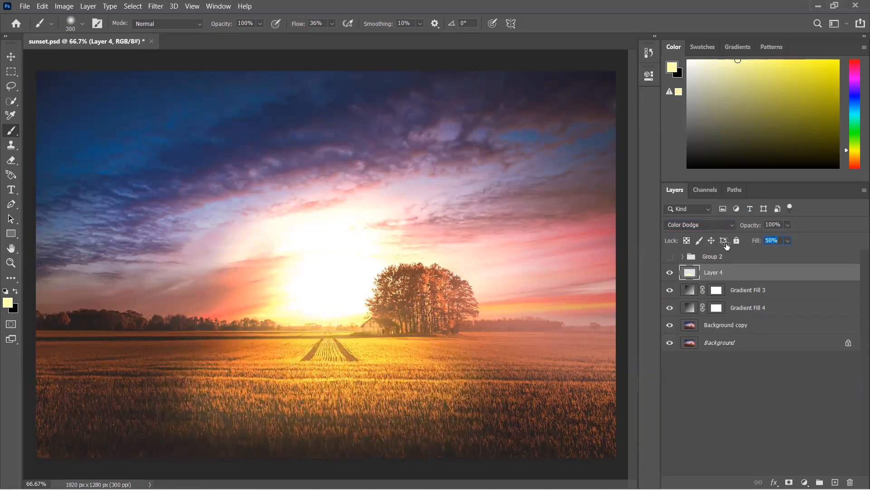
pyautogui.moveTo(753, 241); pyautogui.dragTo(740, 243)
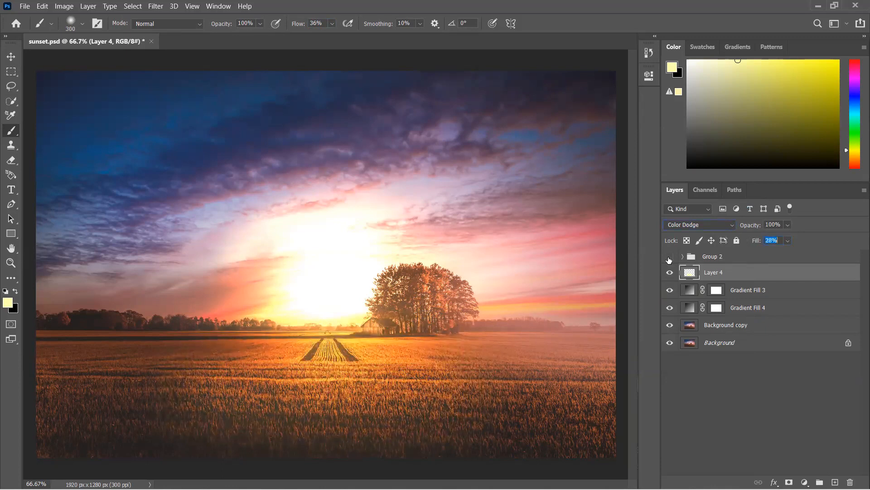
# Brush more pale yellow light over the outer parts of the field on Layer 4.
pyautogui.click(176, 357)
pyautogui.click(42, 410)
pyautogui.click(585, 405)
pyautogui.click(431, 382)
pyautogui.click(520, 359)
pyautogui.click(516, 358)
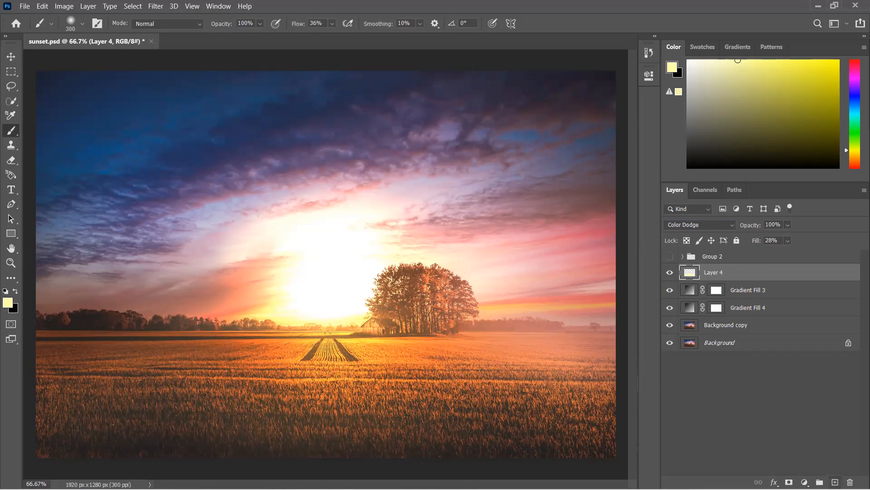
# Add another empty layer above Layer 4 and reduce the brush to 60 px for close work around the barn and trees.
pyautogui.click(835, 482)
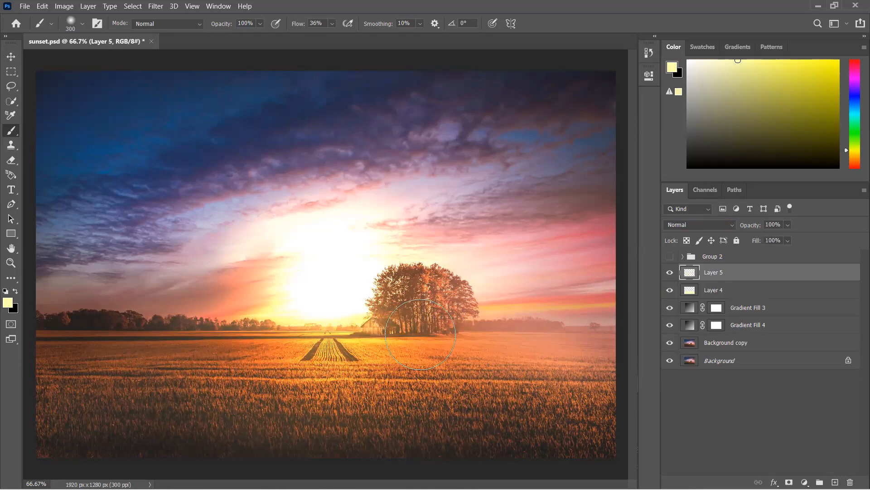
pyautogui.hotkey('ctrl', '+')
pyautogui.hotkey('ctrl', '+')
pyautogui.hotkey('ctrl', '+')
pyautogui.hotkey('ctrl', '+')
pyautogui.moveTo(501, 366); pyautogui.dragTo(151, 57)
pyautogui.moveTo(427, 309); pyautogui.dragTo(362, 232)
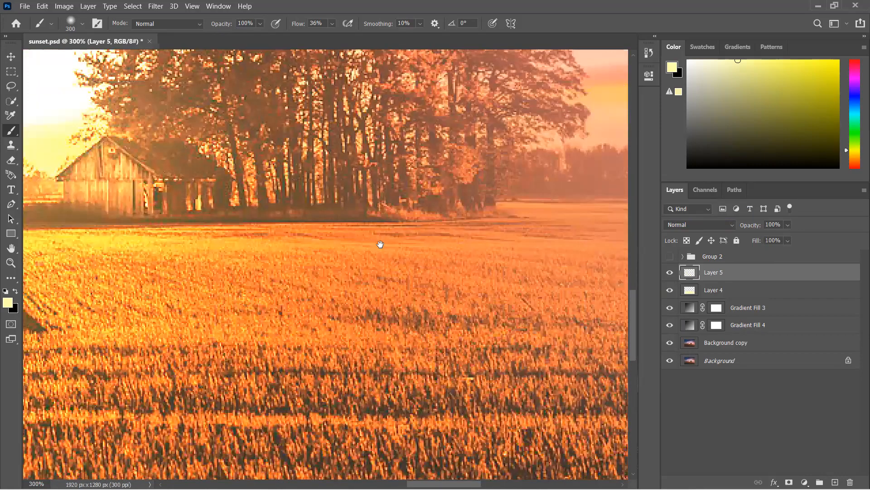
pyautogui.press('[')
pyautogui.press('[')
pyautogui.press('[')
pyautogui.press('[')
pyautogui.press('[')
pyautogui.press('[')
pyautogui.press('[')
pyautogui.press('[')
pyautogui.press('[')
pyautogui.press('[')
# Sample a dark brown beneath the trees, darken the foreground color to near-black 080807, and return to the Brush tool.
pyautogui.keyDown('alt'); pyautogui.click(337, 201); pyautogui.keyUp('alt')
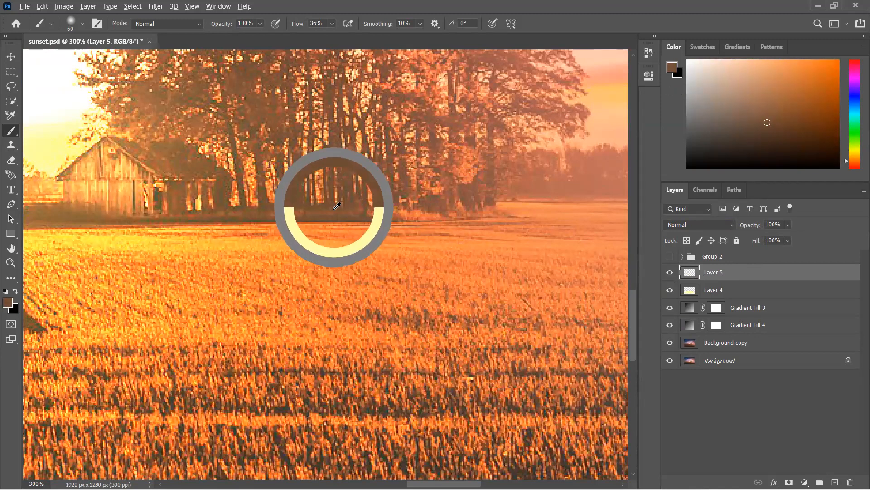
pyautogui.click(8, 302)
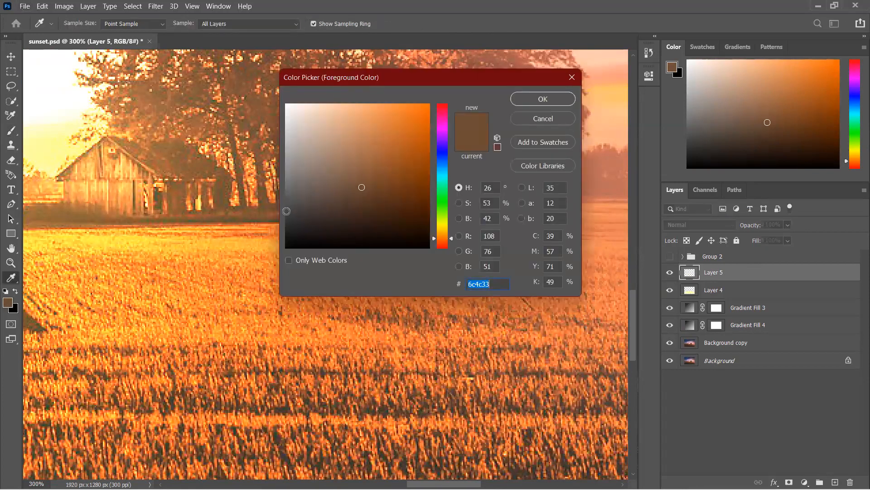
pyautogui.write('3f3f3f')
pyautogui.moveTo(288, 232); pyautogui.dragTo(297, 244)
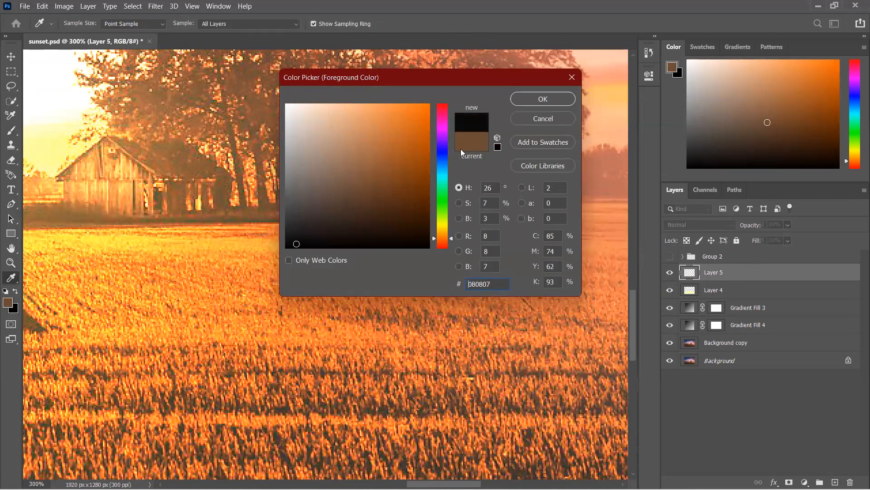
pyautogui.click(543, 99)
pyautogui.press('b')
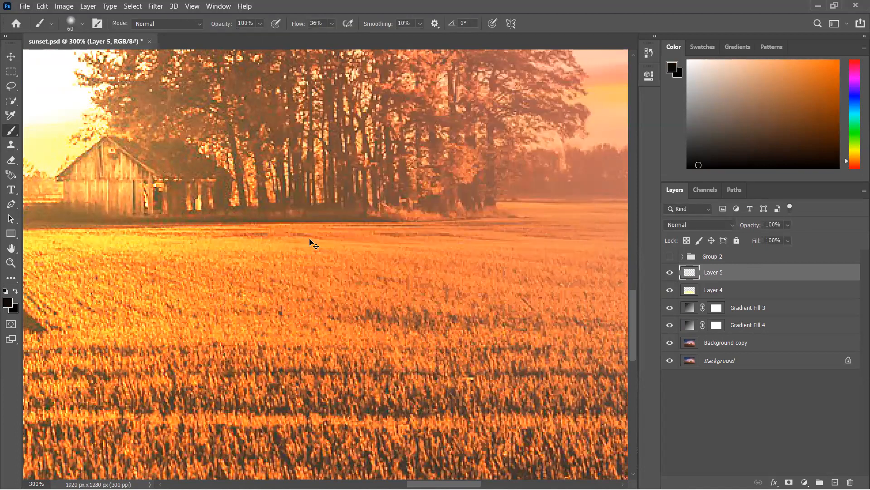
# Try a near-black shadow stroke beneath the trees on Layer 5 at 36% flow with Normal blending, and undo the stroke.
pyautogui.scroll(-1, 310, 243)
pyautogui.scroll(-2, 314, 244)
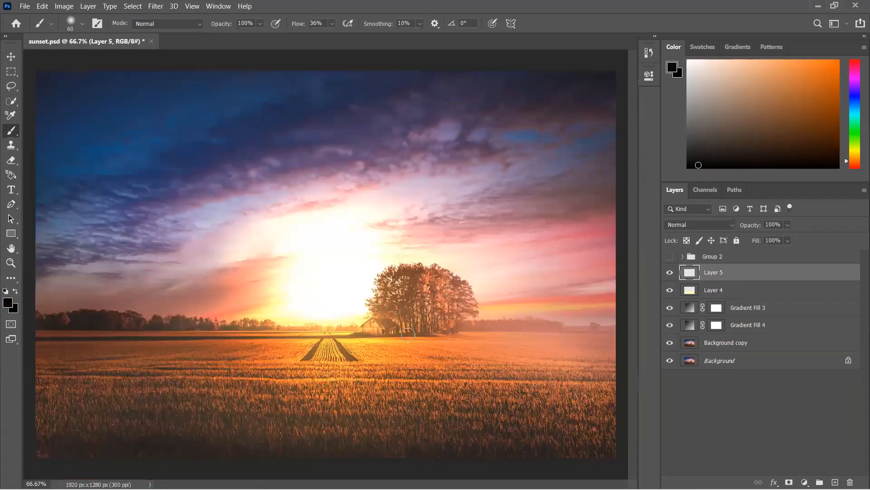
pyautogui.moveTo(447, 333)
pyautogui.mouseDown()
pyautogui.moveTo(443, 342)
pyautogui.moveTo(494, 346)
pyautogui.moveTo(403, 334)
pyautogui.mouseUp()
pyautogui.click(721, 224)
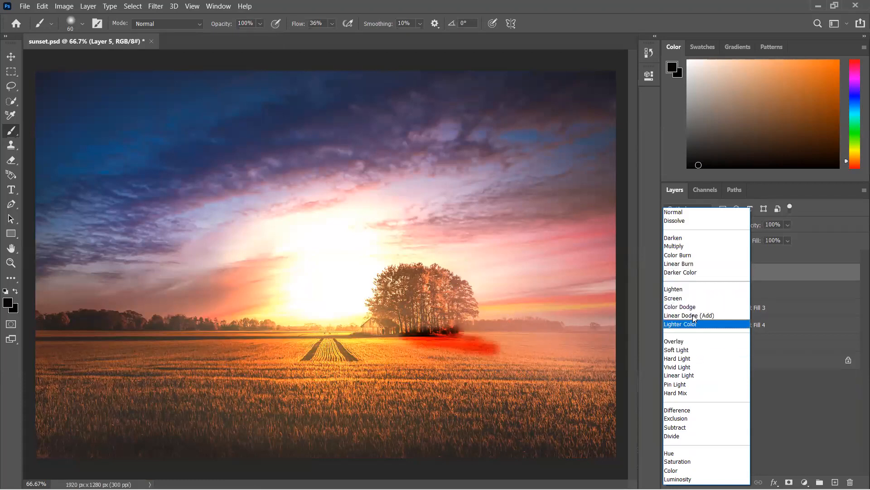
pyautogui.click(711, 213)
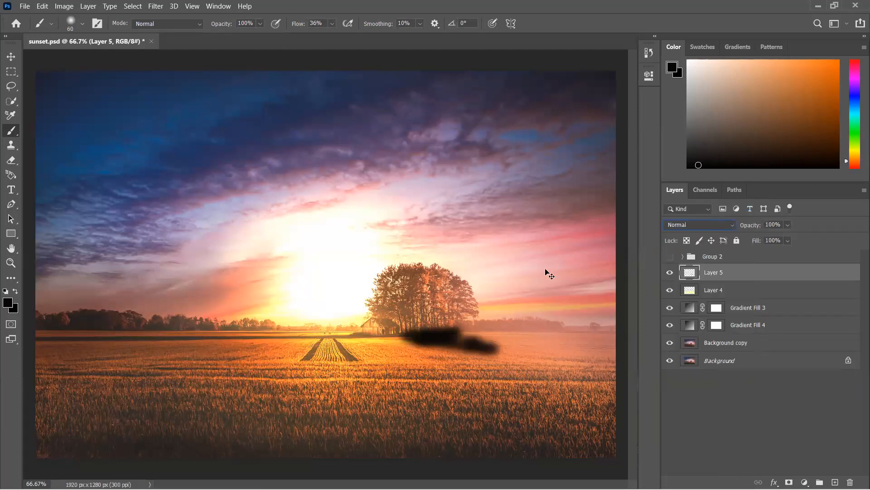
pyautogui.hotkey('ctrl', 'z')
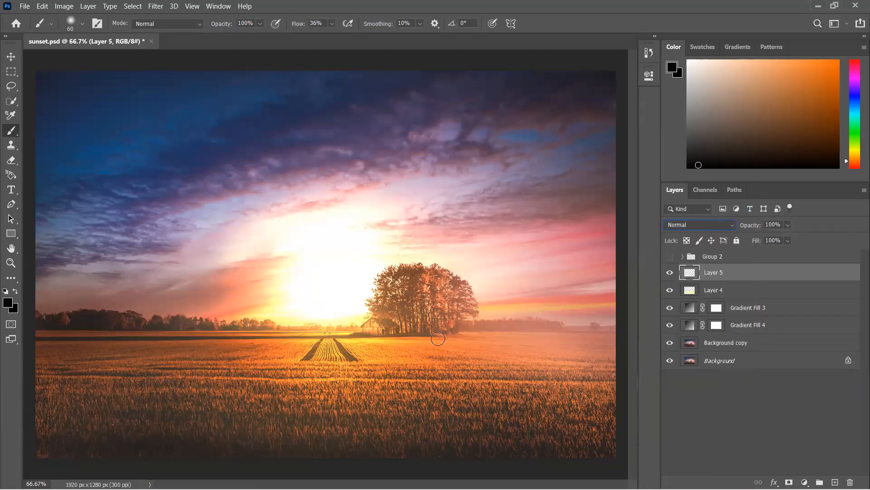
# Brush a soft near-black shadow from the trees across the field at 6% flow and lower Layer 5's opacity to 61%.
pyautogui.moveTo(298, 24); pyautogui.dragTo(268, 32)
pyautogui.moveTo(413, 336)
pyautogui.mouseDown()
pyautogui.moveTo(525, 353)
pyautogui.moveTo(407, 337)
pyautogui.moveTo(457, 348)
pyautogui.mouseUp()
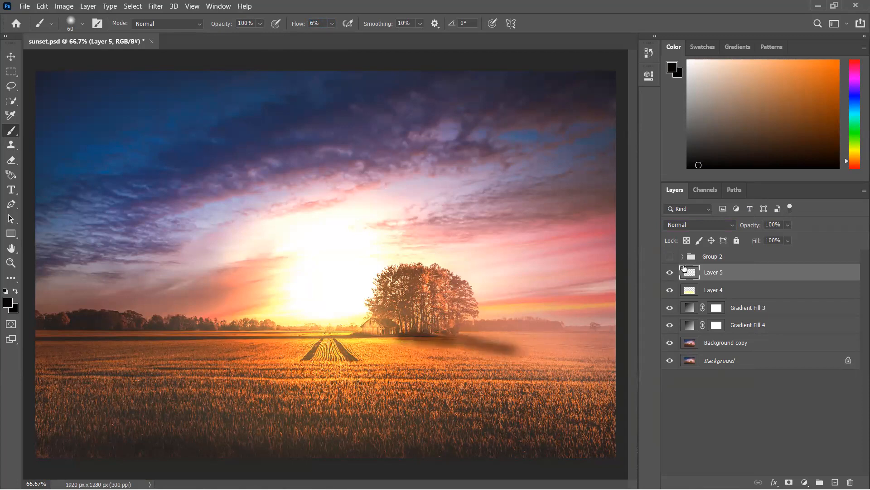
pyautogui.moveTo(753, 225); pyautogui.dragTo(733, 228)
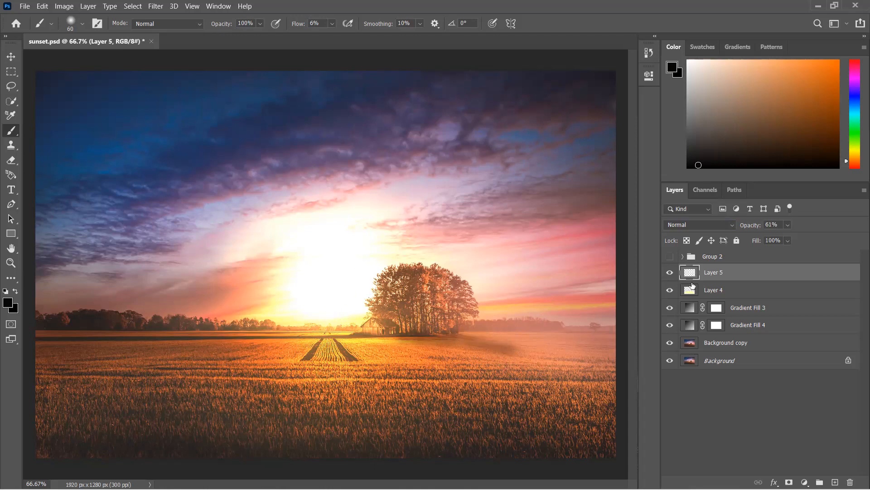
# On Layer 4, sample yellow from the crop rows and brush it with a 250 px brush over the rows and the right-hand clouds.
pyautogui.click(691, 293)
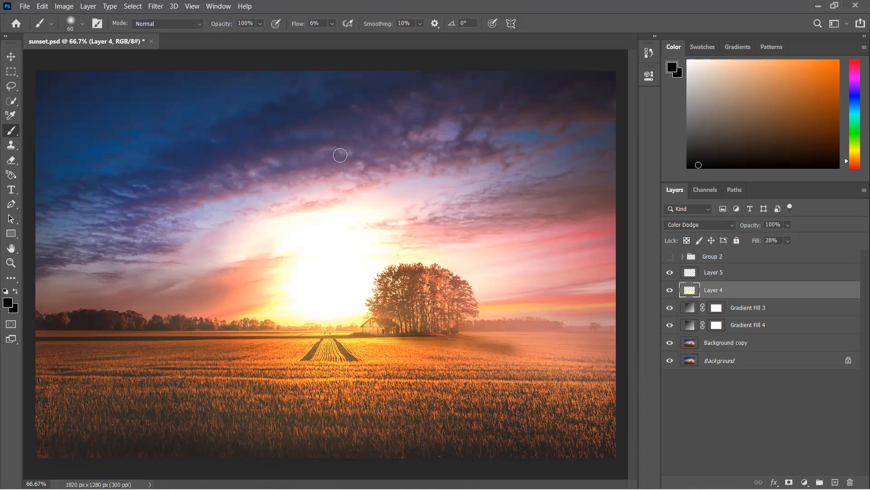
pyautogui.press(']')
pyautogui.press(']')
pyautogui.press(']')
pyautogui.press(']')
pyautogui.press(']')
pyautogui.press(']')
pyautogui.press(']')
pyautogui.press(']')
pyautogui.press(']')
pyautogui.press(']')
pyautogui.keyDown('alt'); pyautogui.click(350, 364); pyautogui.keyUp('alt')
pyautogui.moveTo(352, 361); pyautogui.dragTo(349, 333)
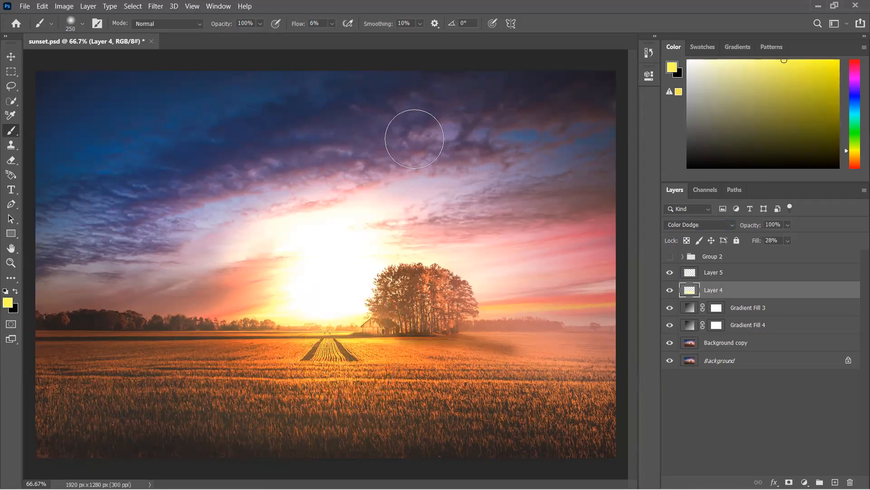
pyautogui.moveTo(576, 125)
pyautogui.mouseDown()
pyautogui.moveTo(466, 195)
pyautogui.moveTo(554, 189)
pyautogui.moveTo(489, 204)
pyautogui.mouseUp()
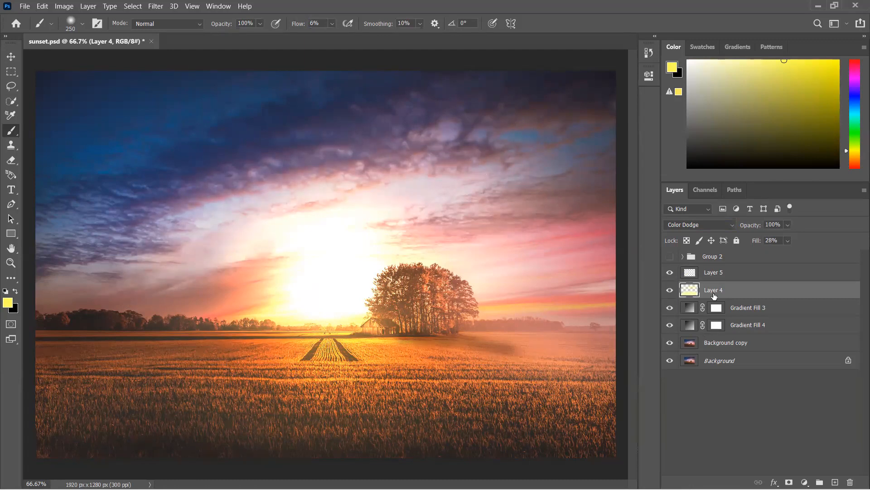
# Hide Layer 4 and Layer 5 and combine them into a hidden group.
pyautogui.moveTo(670, 291); pyautogui.dragTo(670, 272)
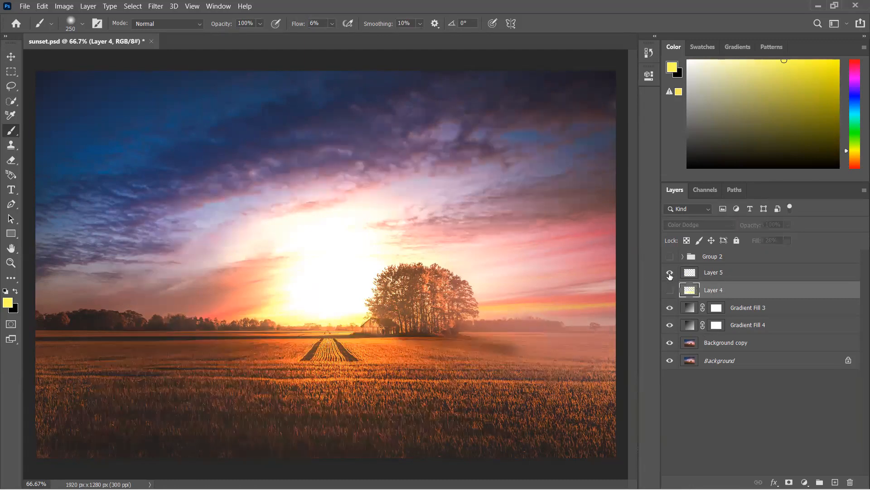
pyautogui.keyDown('shift'); pyautogui.click(724, 275); pyautogui.keyUp('shift')
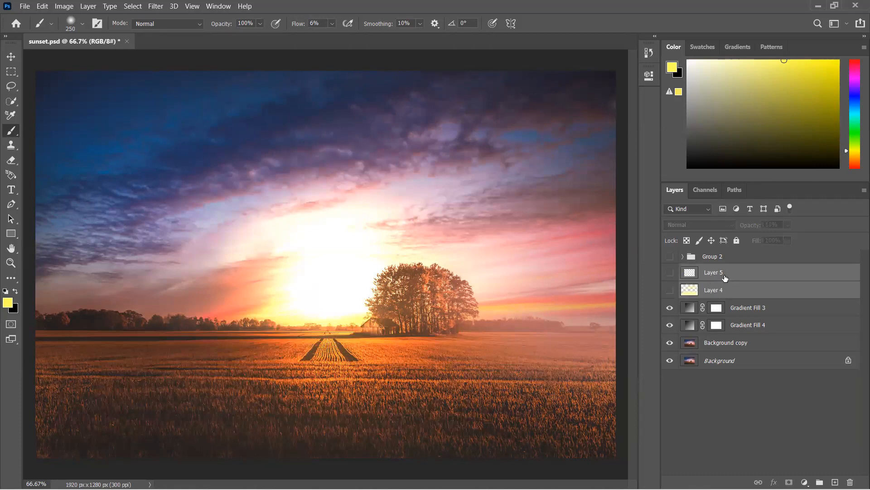
pyautogui.hotkey('ctrl', 'g')
pyautogui.click(671, 271)
# Add a Curves adjustment above Gradient Fill 3 and pull its white point inward to strongly brighten the image.
pyautogui.click(749, 287)
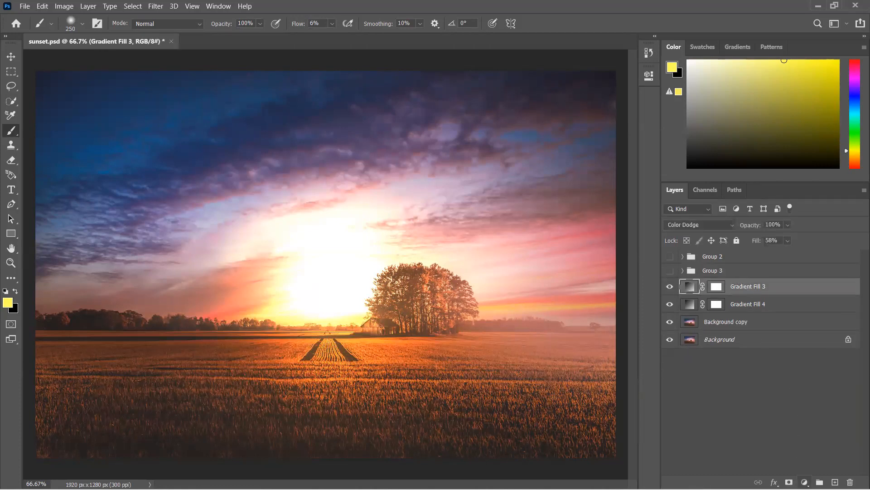
pyautogui.click(805, 482)
pyautogui.click(799, 339)
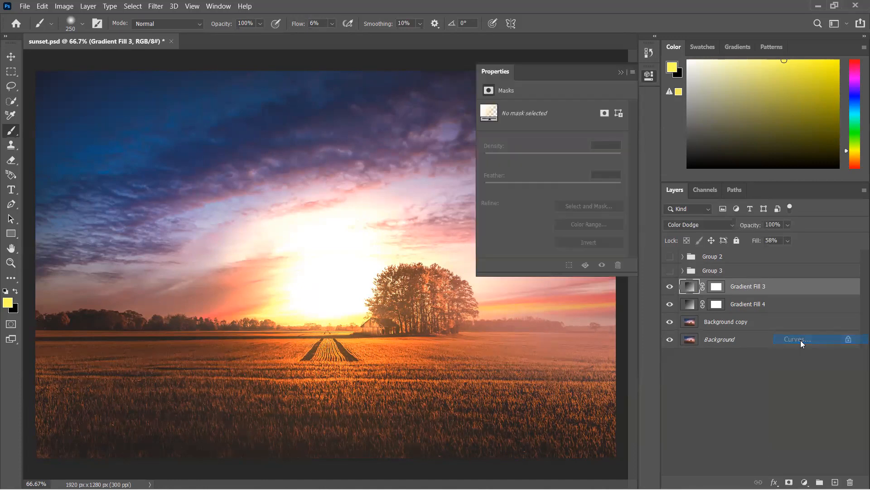
pyautogui.moveTo(619, 137); pyautogui.dragTo(547, 128)
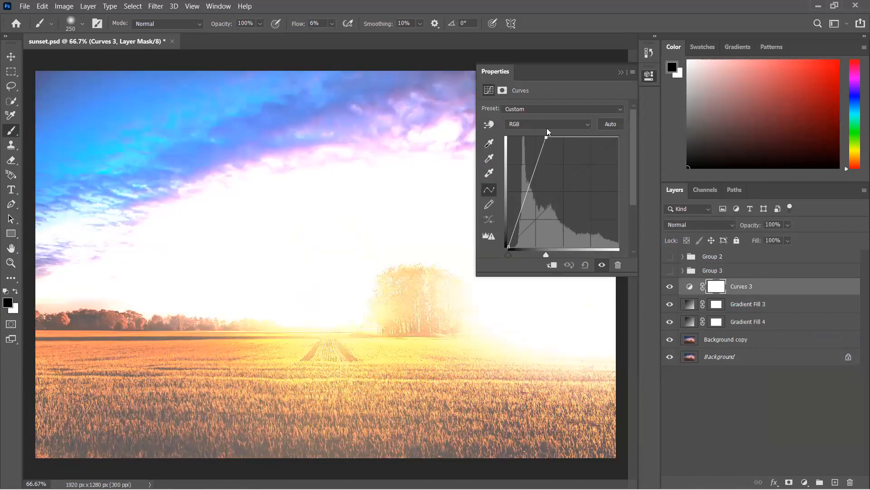
pyautogui.click(621, 73)
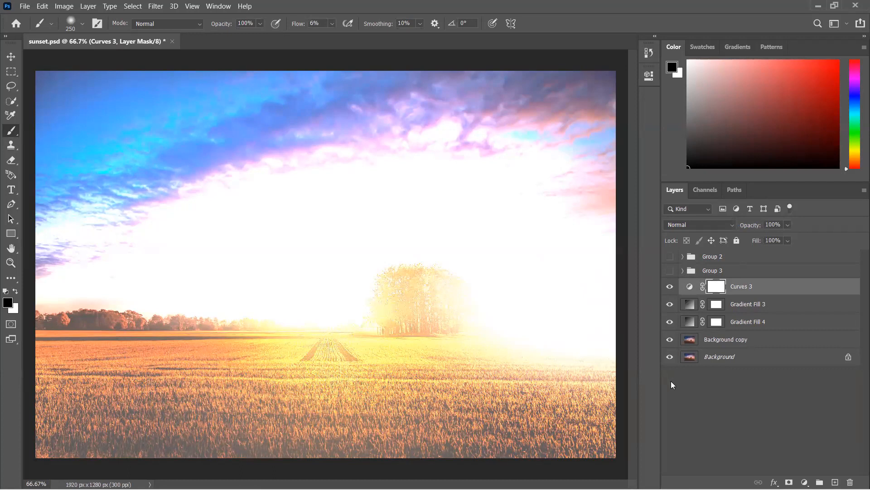
# Invert the brightening Curves mask to black and paint white on it over the field below the sun.
pyautogui.hotkey('ctrl', 'i')
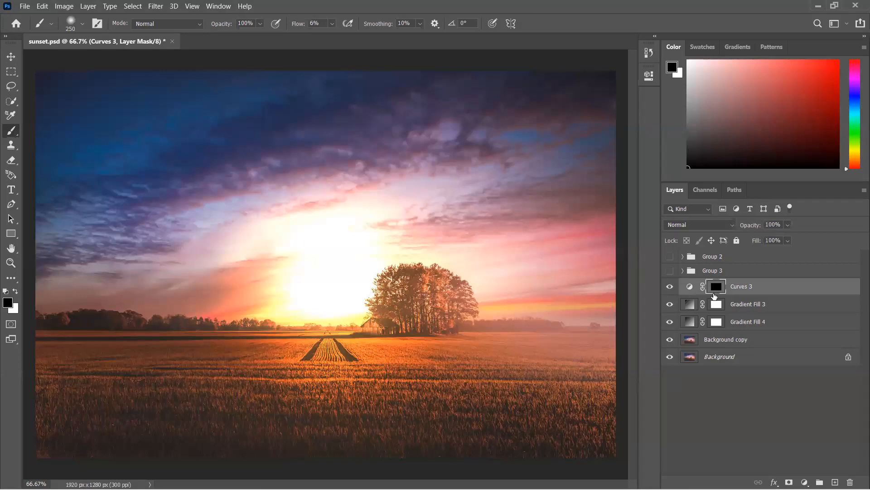
pyautogui.click(15, 291)
pyautogui.moveTo(367, 353)
pyautogui.mouseDown()
pyautogui.moveTo(304, 355)
pyautogui.moveTo(262, 383)
pyautogui.moveTo(257, 402)
pyautogui.moveTo(414, 406)
pyautogui.moveTo(226, 399)
pyautogui.moveTo(219, 359)
pyautogui.moveTo(233, 349)
pyautogui.moveTo(435, 360)
pyautogui.moveTo(467, 412)
pyautogui.moveTo(217, 369)
pyautogui.moveTo(114, 421)
pyautogui.moveTo(396, 416)
pyautogui.moveTo(476, 399)
pyautogui.moveTo(484, 374)
pyautogui.mouseUp()
# Set the brightening Curves layer's blend mode to Color Dodge and lower its fill to 74%.
pyautogui.click(727, 225)
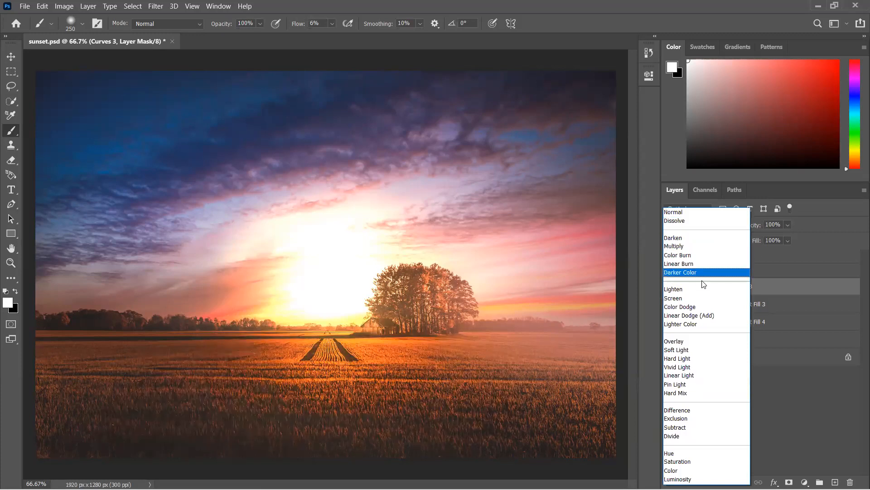
pyautogui.click(698, 308)
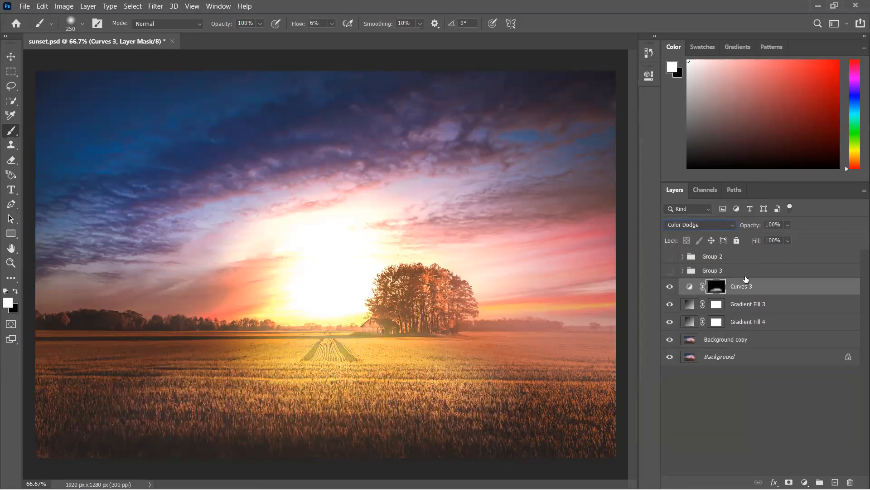
pyautogui.moveTo(758, 242); pyautogui.dragTo(743, 244)
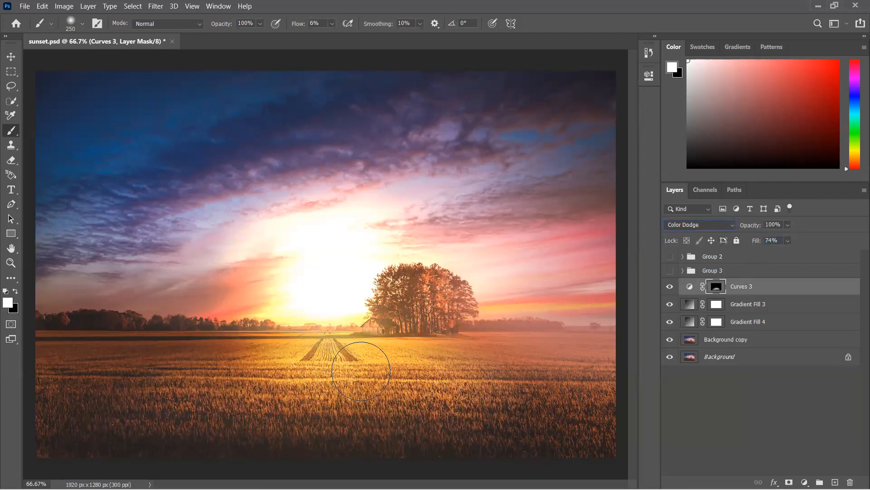
# Add a second Curves adjustment above the first, lower its white point and bend the curve down to darken the image heavily.
pyautogui.click(804, 482)
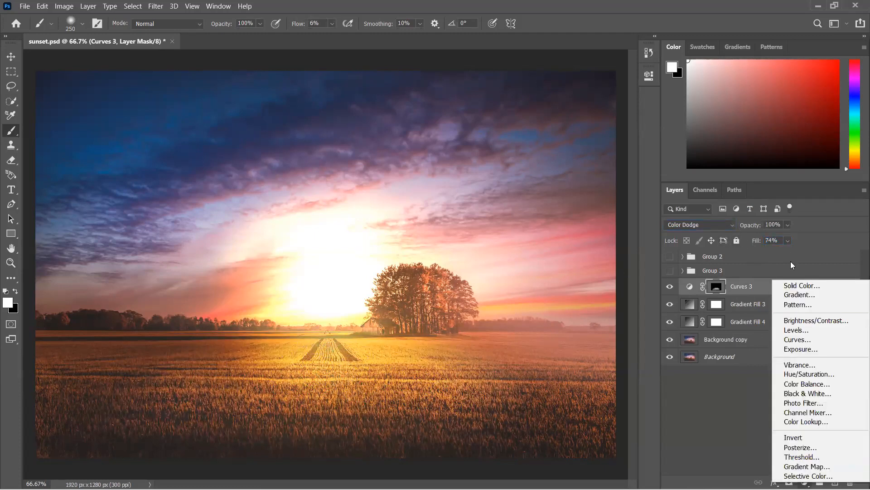
pyautogui.click(793, 347)
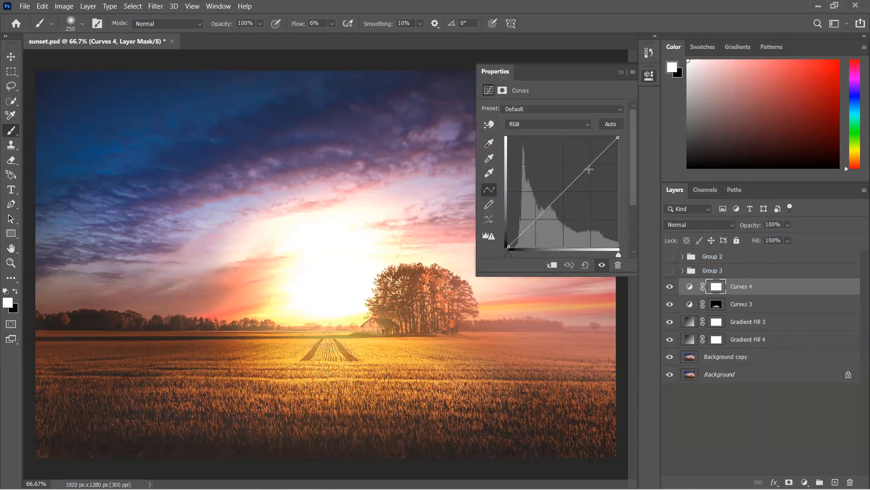
pyautogui.moveTo(619, 137); pyautogui.dragTo(642, 203)
pyautogui.moveTo(581, 228); pyautogui.dragTo(585, 237)
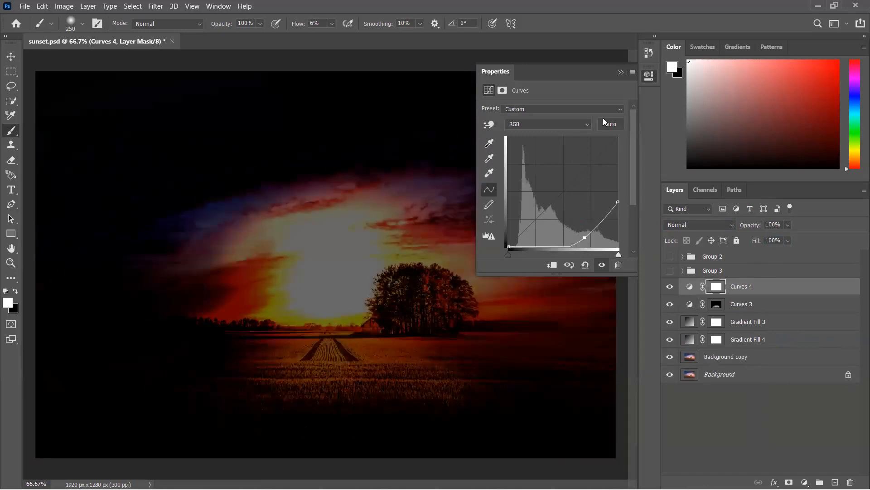
pyautogui.click(620, 72)
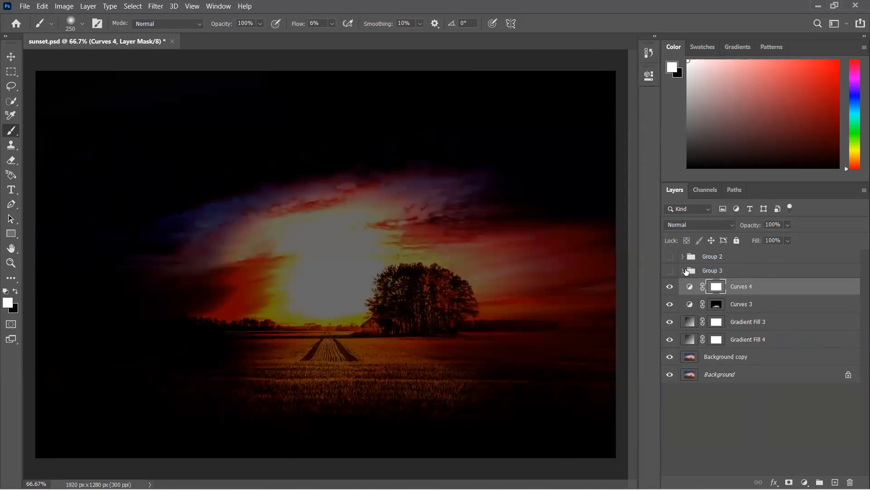
# Invert the darkening Curves mask to black and paint white on it to shade the field beside and below the trees.
pyautogui.hotkey('ctrl', 'i')
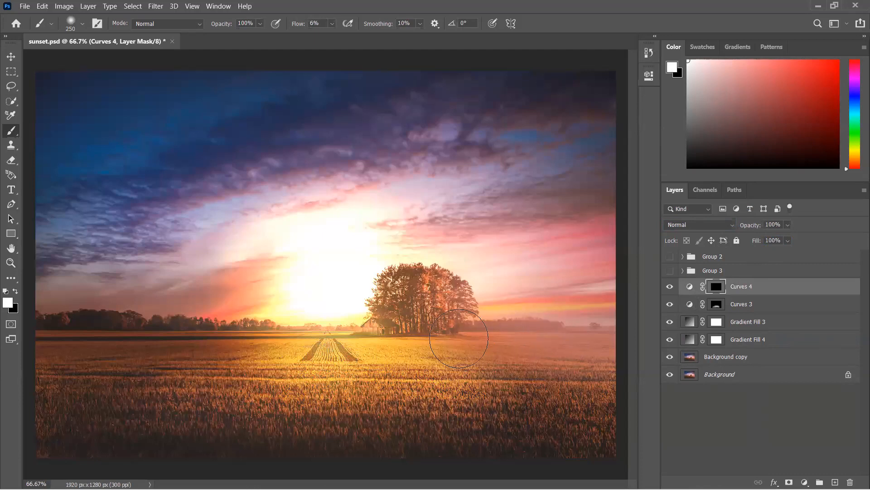
pyautogui.moveTo(458, 336)
pyautogui.mouseDown()
pyautogui.moveTo(437, 339)
pyautogui.moveTo(515, 349)
pyautogui.moveTo(421, 331)
pyautogui.moveTo(470, 346)
pyautogui.moveTo(488, 420)
pyautogui.mouseUp()
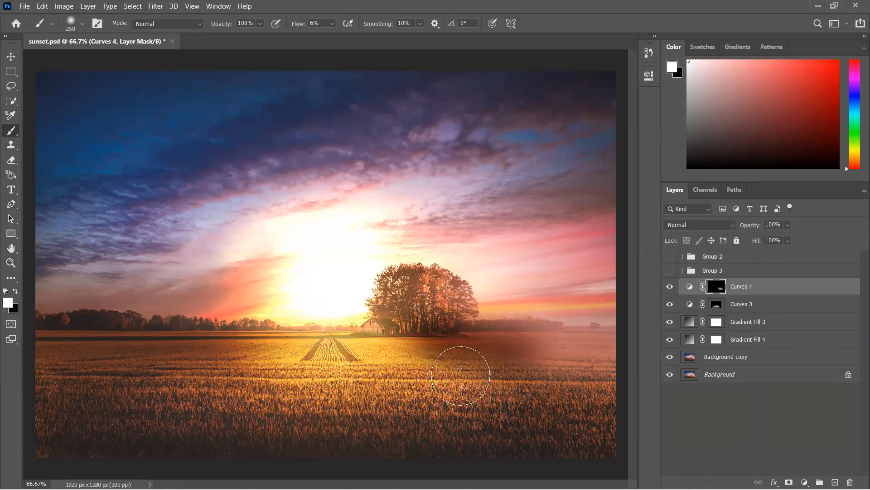
pyautogui.hotkey('ctrl', '-')
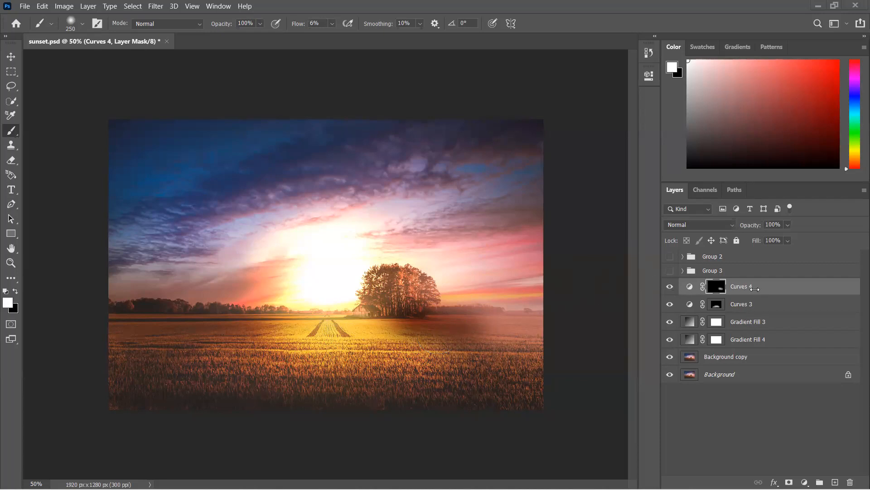
# Delete both Curves adjustment layers above Gradient Fill 3.
pyautogui.click(749, 307)
pyautogui.keyDown('shift'); pyautogui.click(750, 286); pyautogui.keyUp('shift')
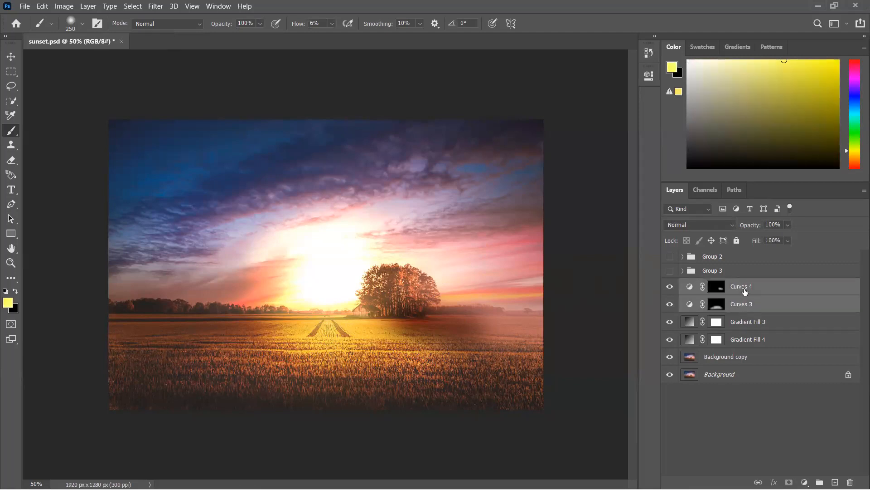
pyautogui.click(717, 305)
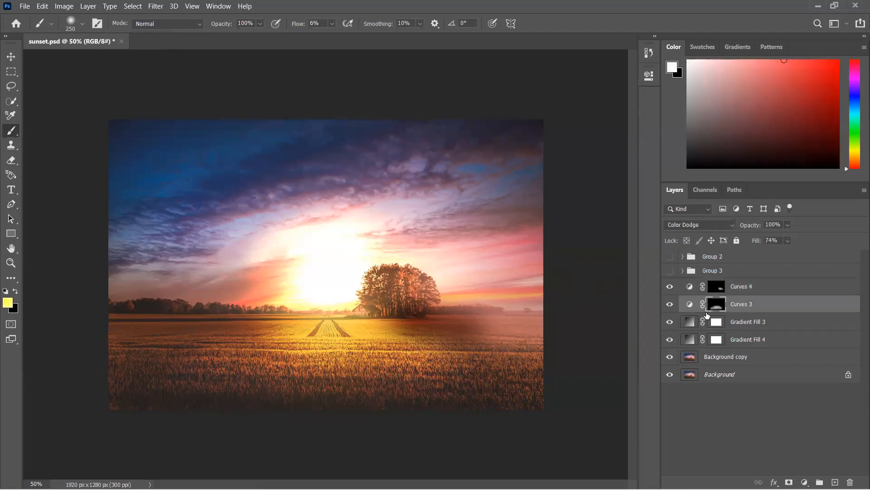
pyautogui.hotkey('ctrl', '+')
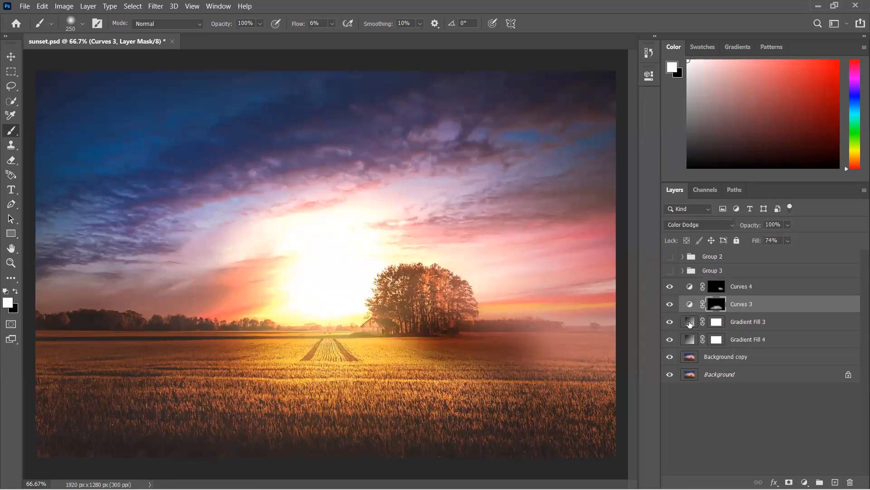
pyautogui.moveTo(741, 303); pyautogui.dragTo(852, 476)
pyautogui.moveTo(758, 288); pyautogui.dragTo(851, 481)
pyautogui.moveTo(762, 284); pyautogui.dragTo(850, 481)
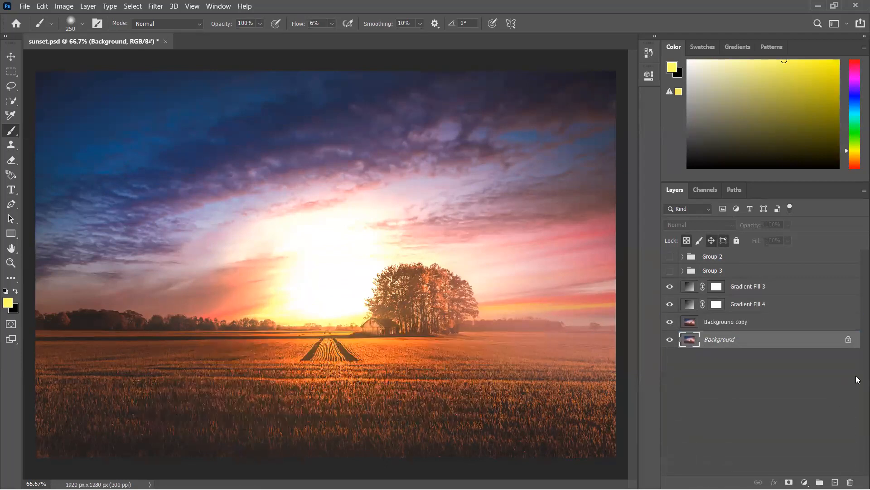
# Add a fresh Curves adjustment above Gradient Fill 3 and bend its RGB curve steeply upward to overexpose the image.
pyautogui.click(751, 289)
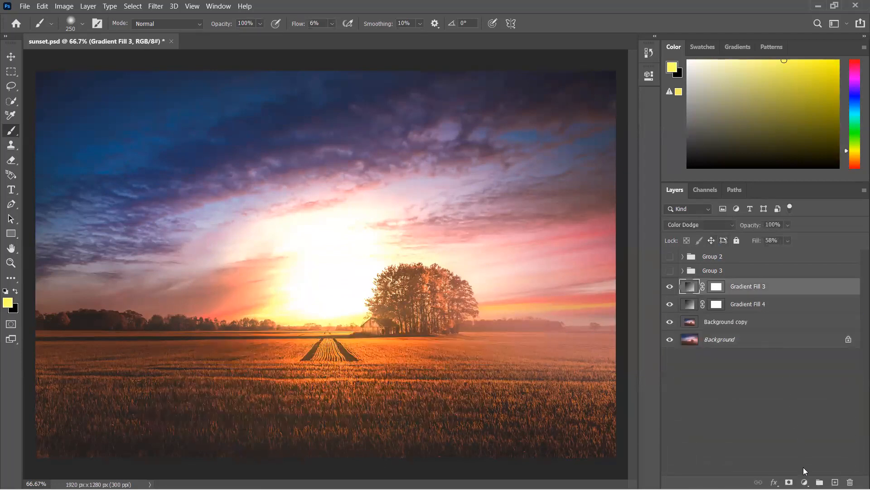
pyautogui.click(805, 482)
pyautogui.click(812, 344)
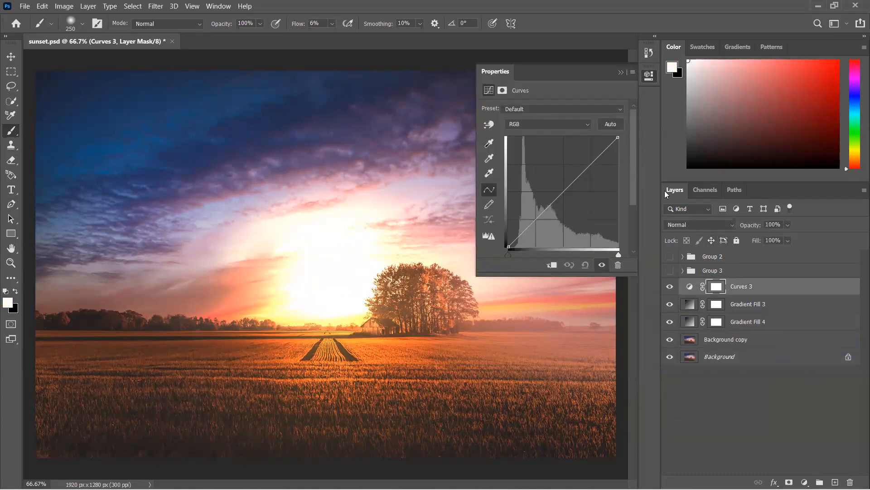
pyautogui.click(805, 481)
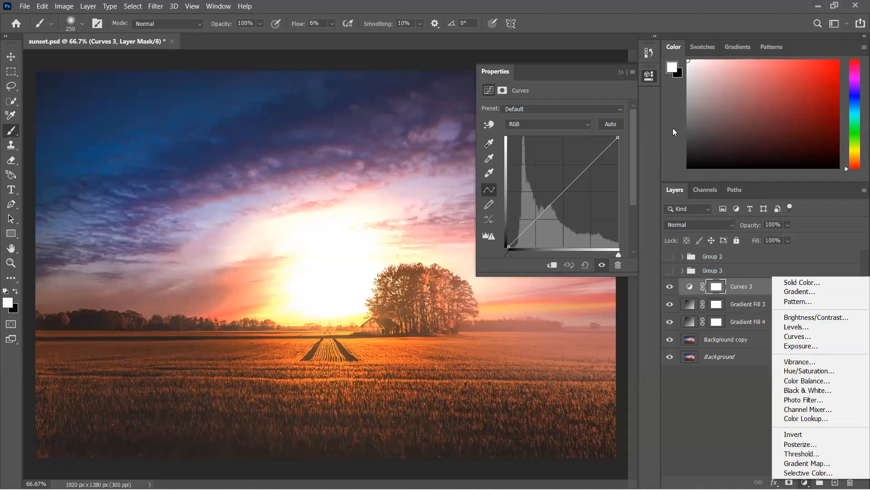
pyautogui.click(618, 136)
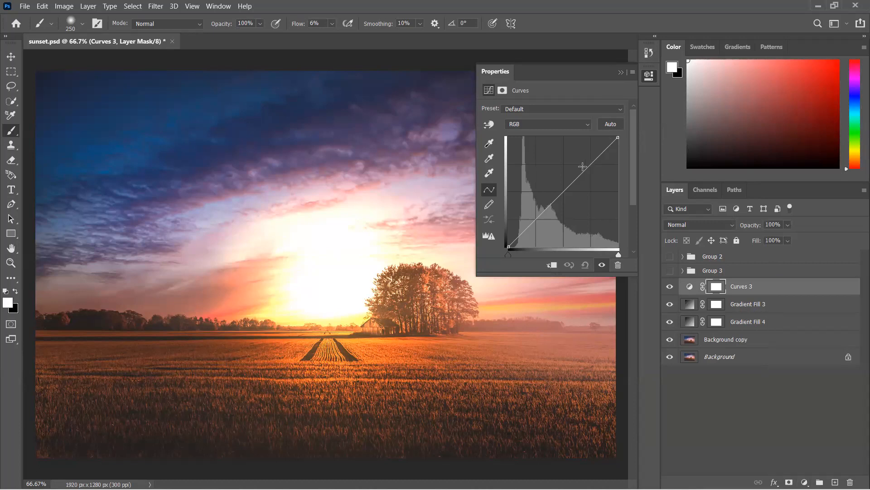
pyautogui.moveTo(571, 173); pyautogui.dragTo(551, 140)
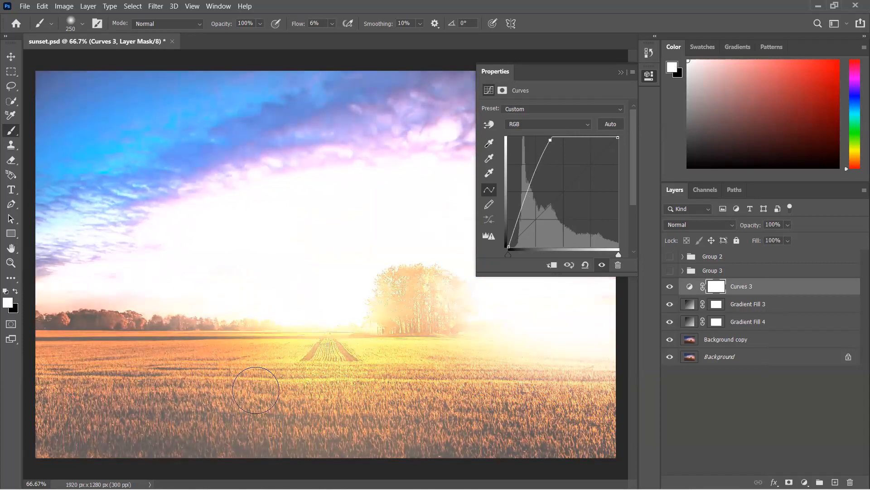
# Invert the Curves 3 mask to black and paint white at 50% flow over the foreground field to brighten it.
pyautogui.click(620, 72)
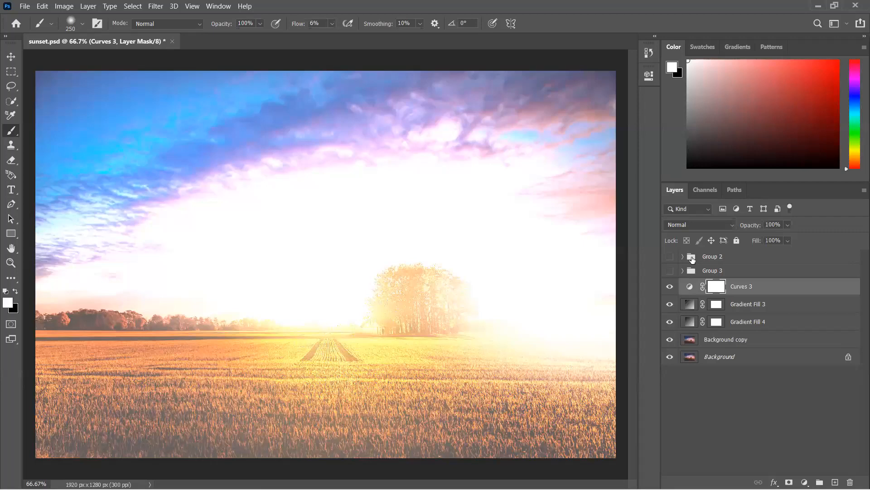
pyautogui.hotkey('ctrl', 'i')
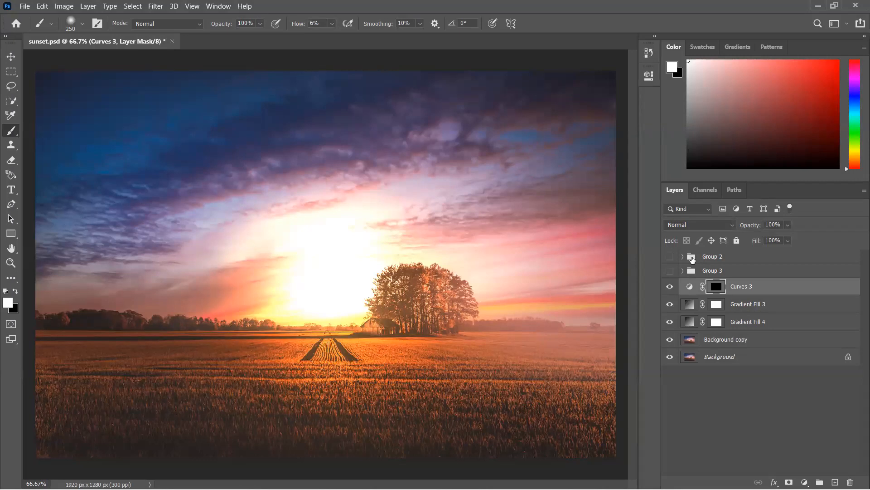
pyautogui.hotkey('ctrl', '+')
pyautogui.moveTo(428, 397); pyautogui.dragTo(451, 224)
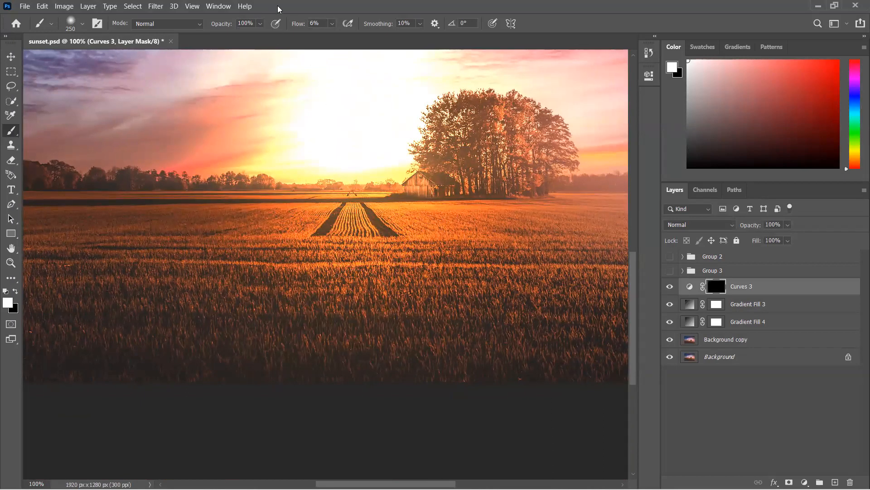
pyautogui.moveTo(299, 24); pyautogui.dragTo(319, 24)
pyautogui.moveTo(385, 218)
pyautogui.mouseDown()
pyautogui.moveTo(212, 236)
pyautogui.moveTo(290, 345)
pyautogui.moveTo(488, 312)
pyautogui.mouseUp()
pyautogui.hotkey('ctrl', '-')
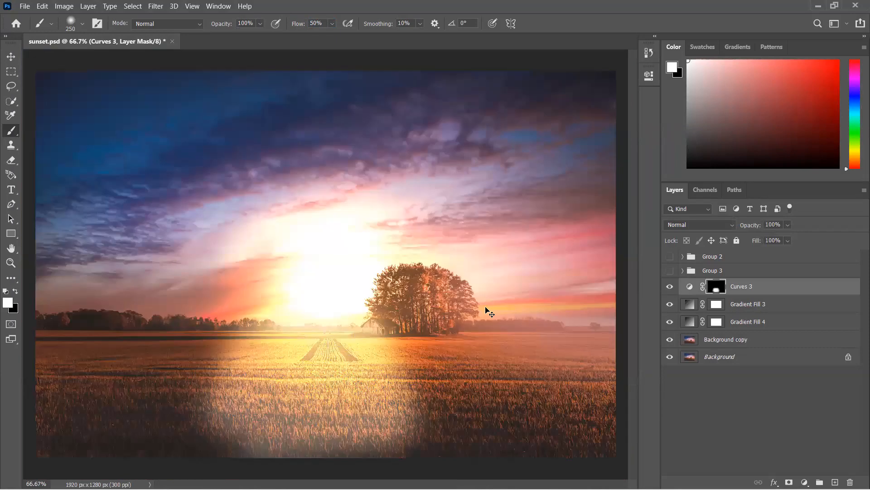
# Set the Curves 3 layer to Color Dodge with 21% fill and extend the white mask painting across the field.
pyautogui.moveTo(756, 240)
pyautogui.mouseDown()
pyautogui.moveTo(712, 245)
pyautogui.moveTo(741, 244)
pyautogui.mouseUp()
pyautogui.click(700, 225)
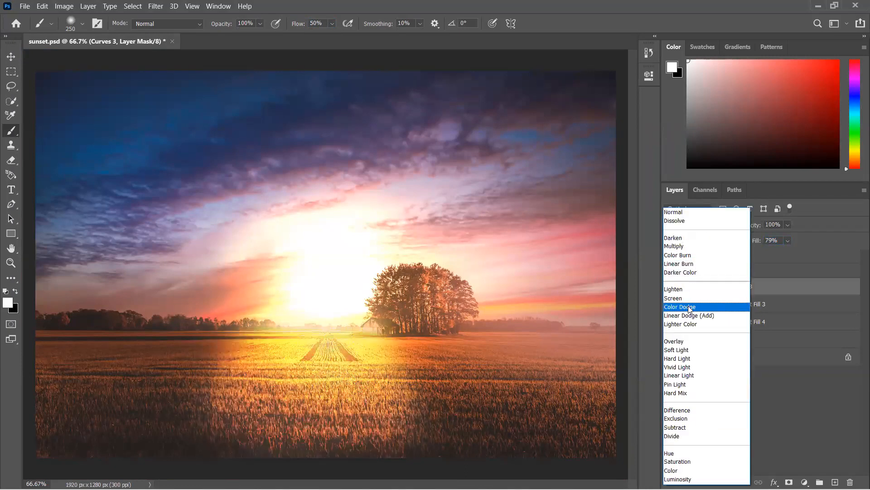
pyautogui.click(690, 308)
pyautogui.moveTo(754, 243); pyautogui.dragTo(699, 253)
pyautogui.moveTo(307, 395)
pyautogui.mouseDown()
pyautogui.moveTo(161, 396)
pyautogui.moveTo(286, 402)
pyautogui.moveTo(371, 388)
pyautogui.moveTo(428, 395)
pyautogui.moveTo(386, 378)
pyautogui.moveTo(494, 378)
pyautogui.moveTo(410, 407)
pyautogui.moveTo(539, 407)
pyautogui.moveTo(561, 368)
pyautogui.mouseUp()
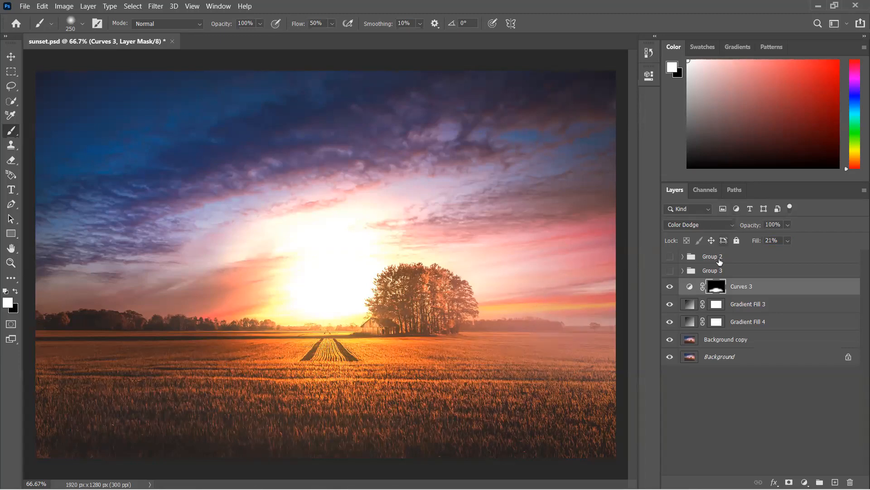
# Hide the Curves 3 layer and close sunset.psd without saving.
pyautogui.click(670, 287)
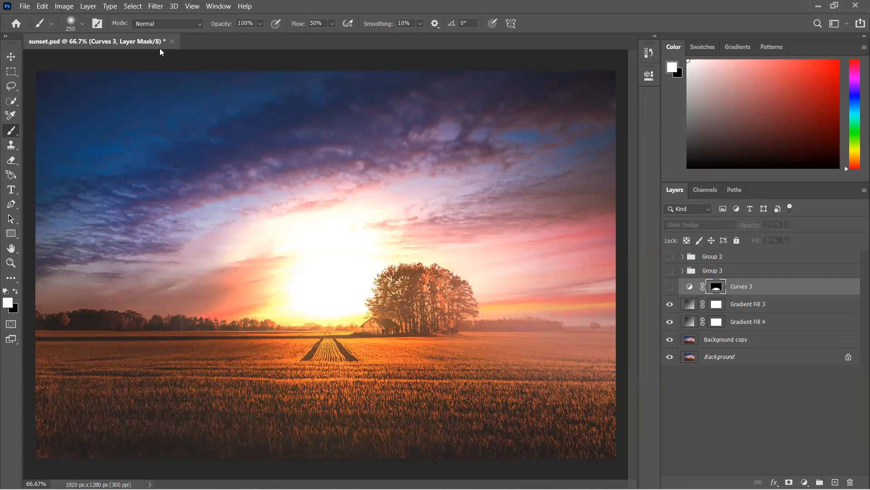
pyautogui.click(172, 42)
pyautogui.click(454, 197)
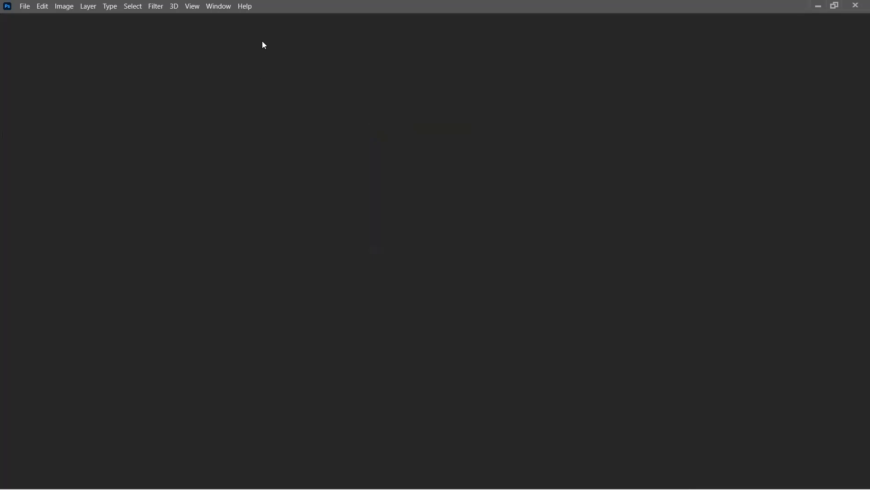
# Open the untinted recent JPG of the man standing on a wooden pier in front of mountains.
pyautogui.scroll(-3, 374, 290)
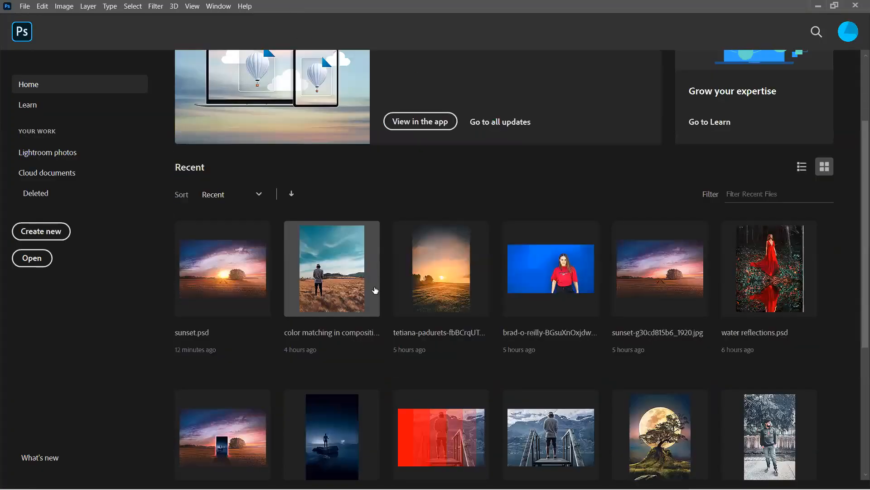
pyautogui.scroll(-3, 384, 250)
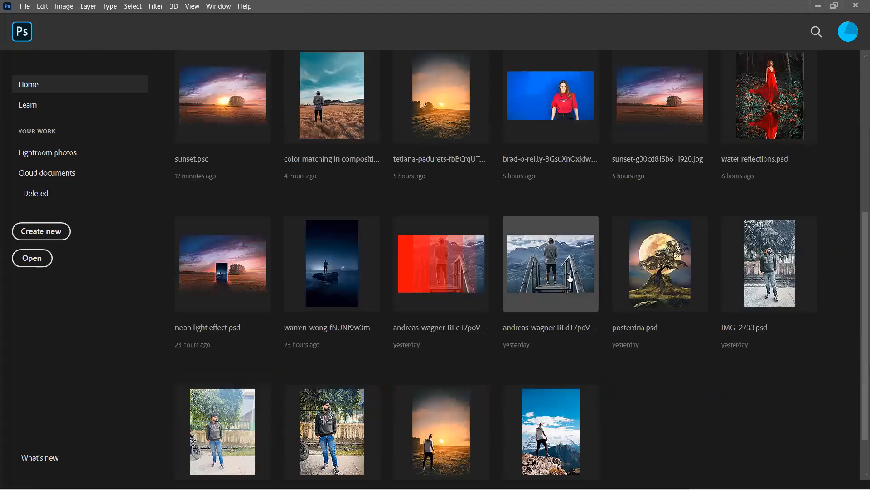
pyautogui.click(551, 287)
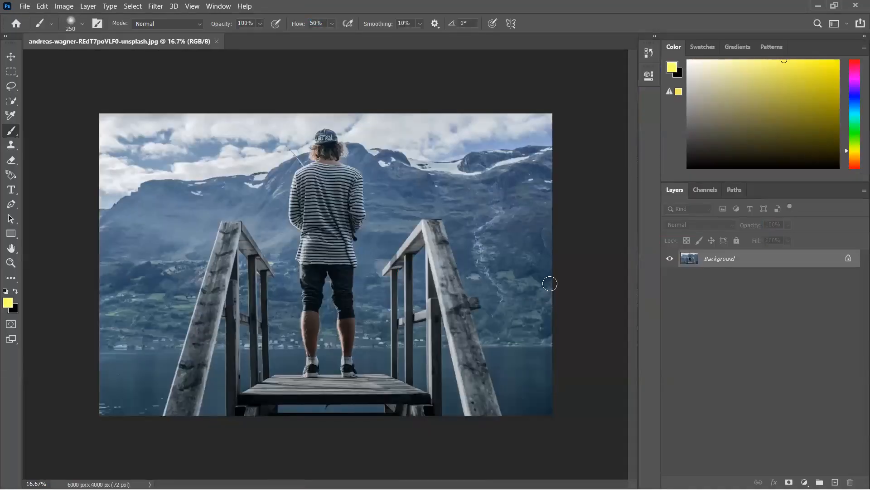
# Look through the photoshop sample images folder on Data (D:) for a suitable photo, then dismiss the file dialog without opening any.
pyautogui.click(24, 6)
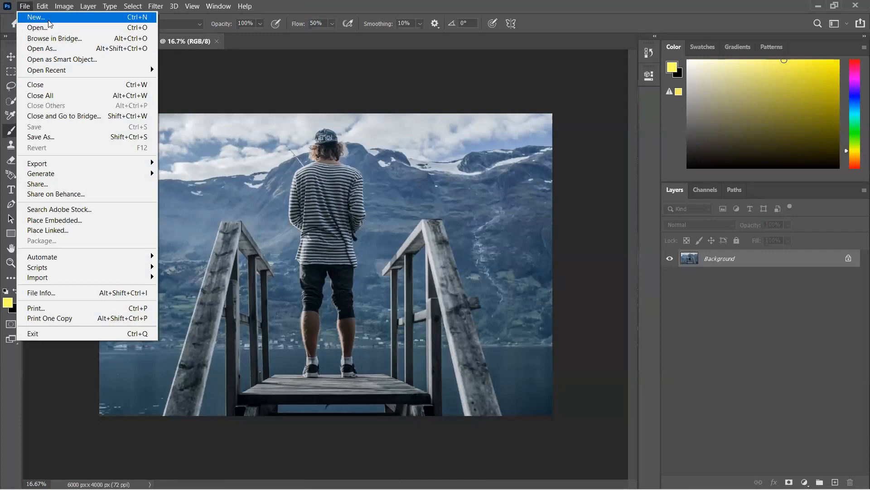
pyautogui.click(50, 28)
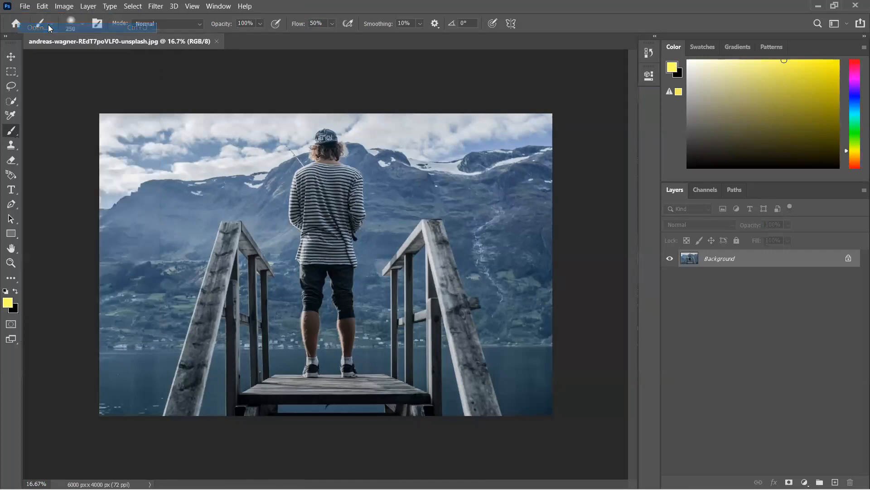
pyautogui.click(48, 207)
pyautogui.scroll(-7, 182, 172)
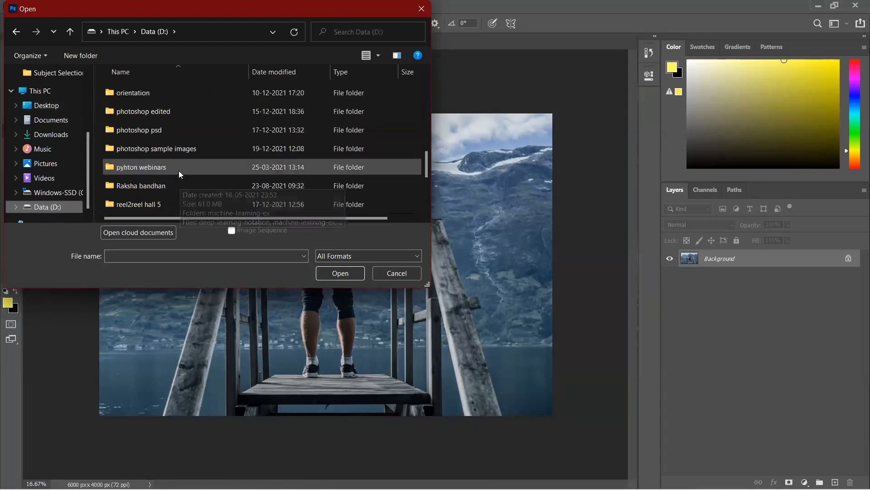
pyautogui.doubleClick(184, 148)
pyautogui.scroll(-3, 270, 160)
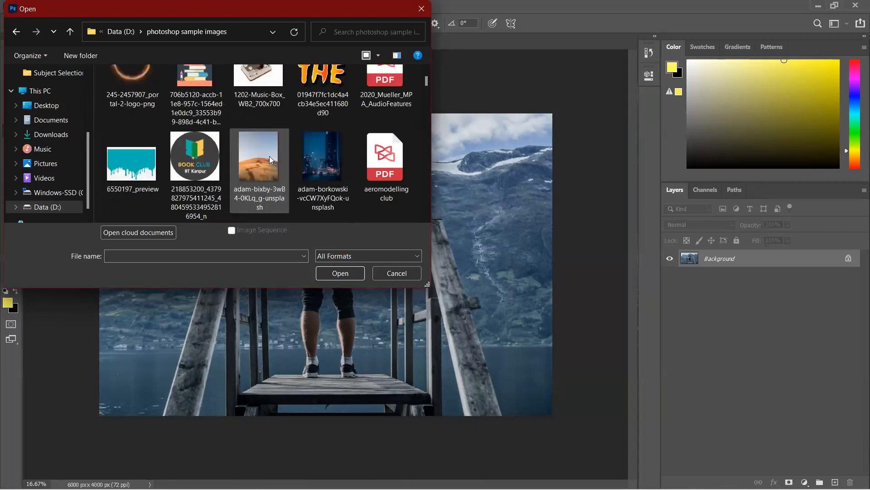
pyautogui.scroll(-2, 271, 159)
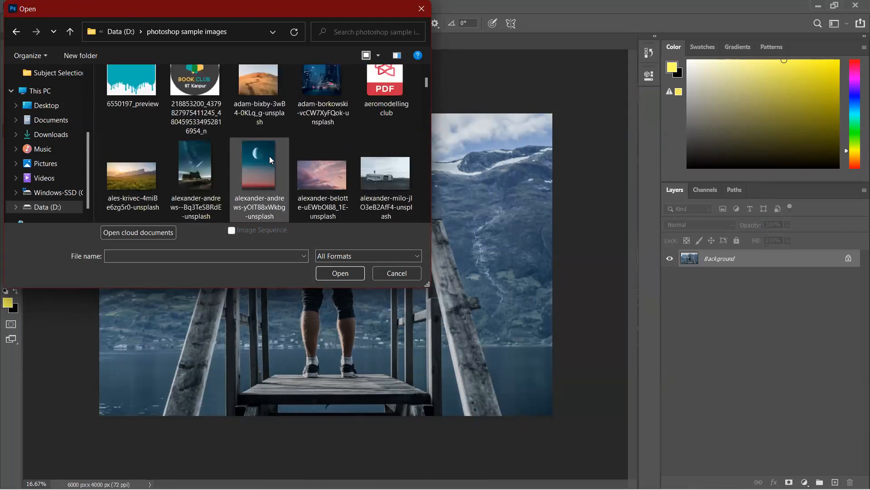
pyautogui.scroll(-1, 269, 160)
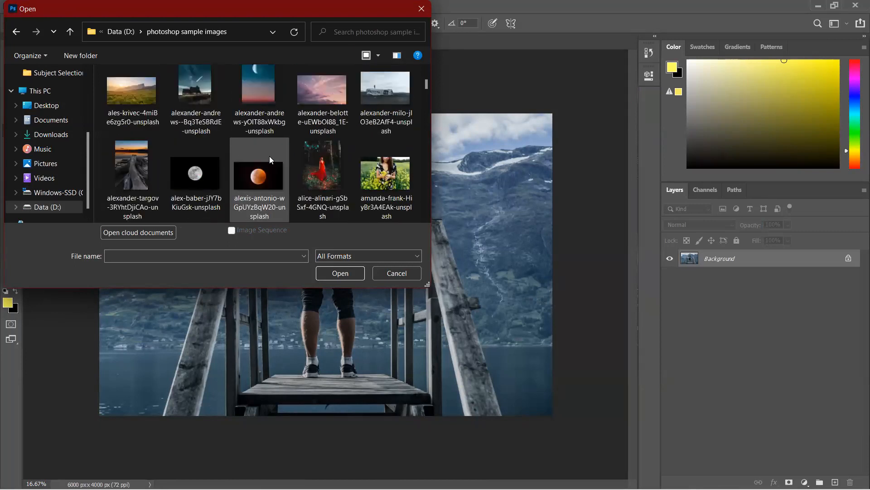
pyautogui.scroll(-1, 270, 158)
pyautogui.scroll(-1, 270, 159)
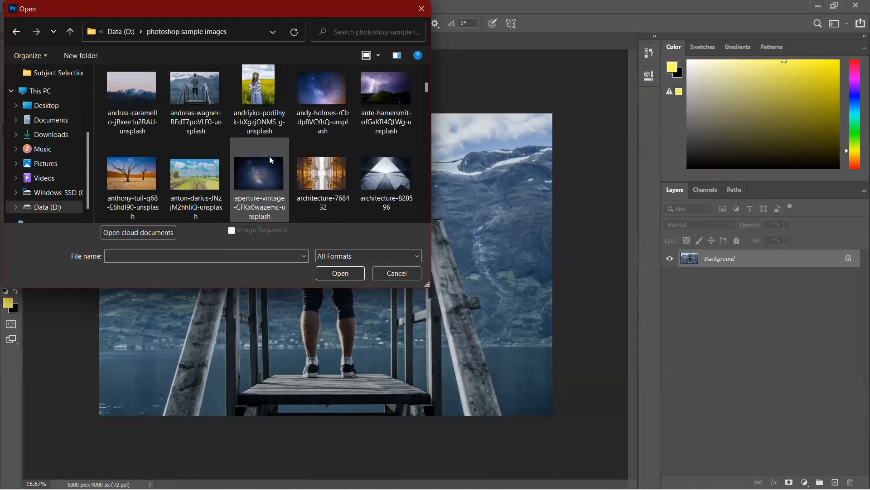
pyautogui.scroll(-1, 269, 157)
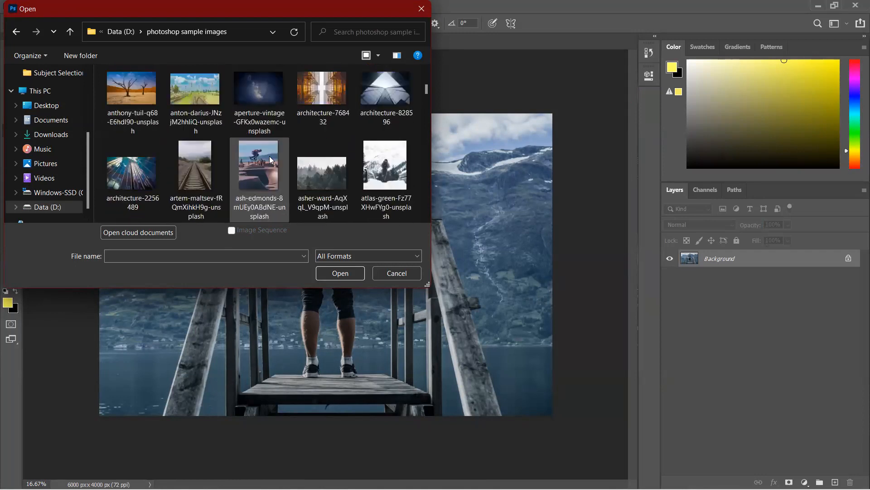
pyautogui.scroll(-1, 269, 156)
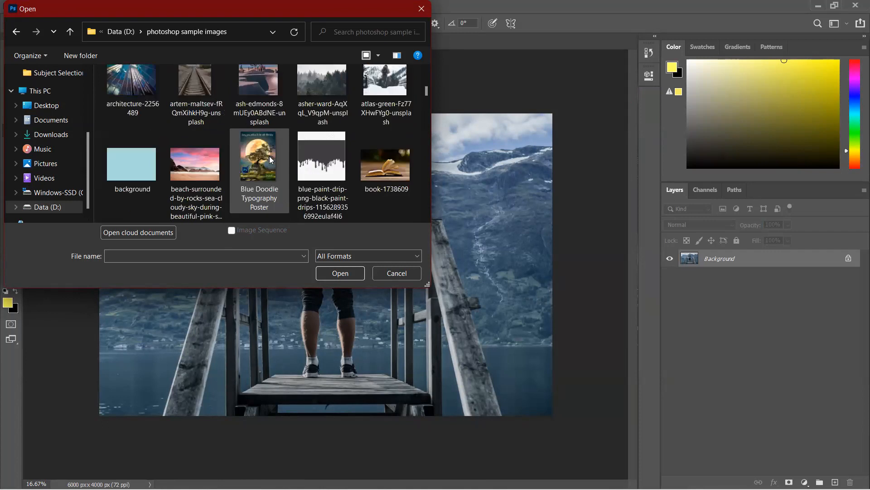
pyautogui.scroll(-2, 269, 155)
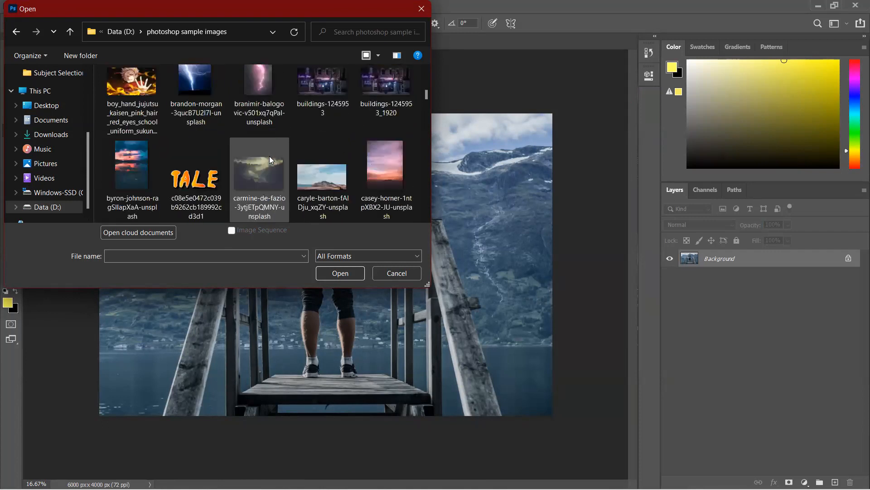
pyautogui.scroll(-1, 269, 159)
pyautogui.scroll(-1, 269, 156)
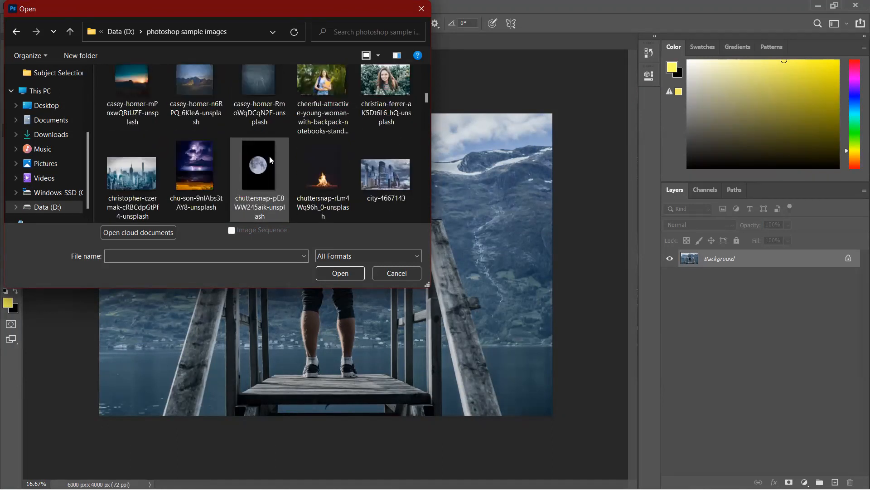
pyautogui.scroll(-2, 269, 155)
pyautogui.scroll(-1, 270, 156)
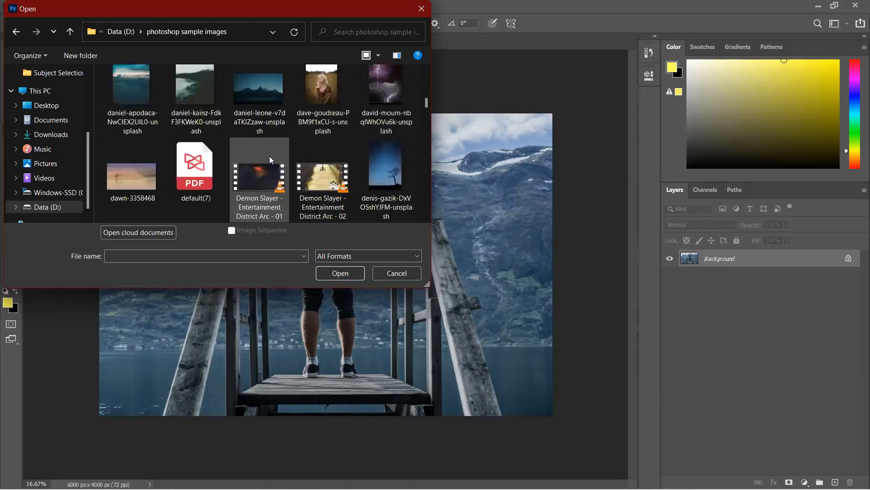
pyautogui.scroll(-2, 270, 156)
pyautogui.scroll(-1, 271, 160)
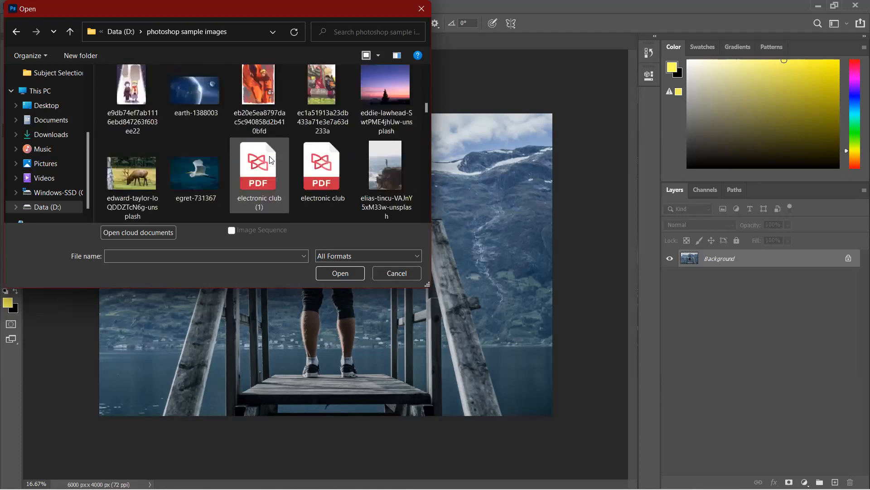
pyautogui.scroll(-1, 271, 159)
pyautogui.scroll(-4, 271, 159)
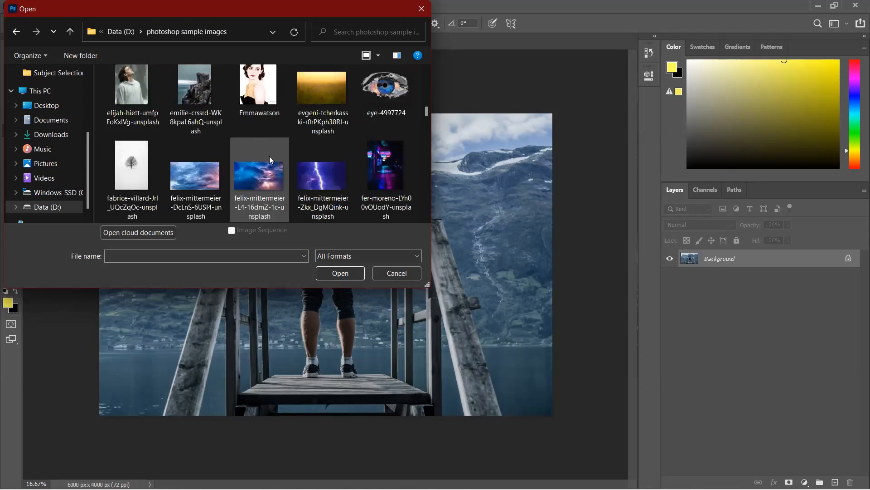
pyautogui.scroll(-4, 271, 159)
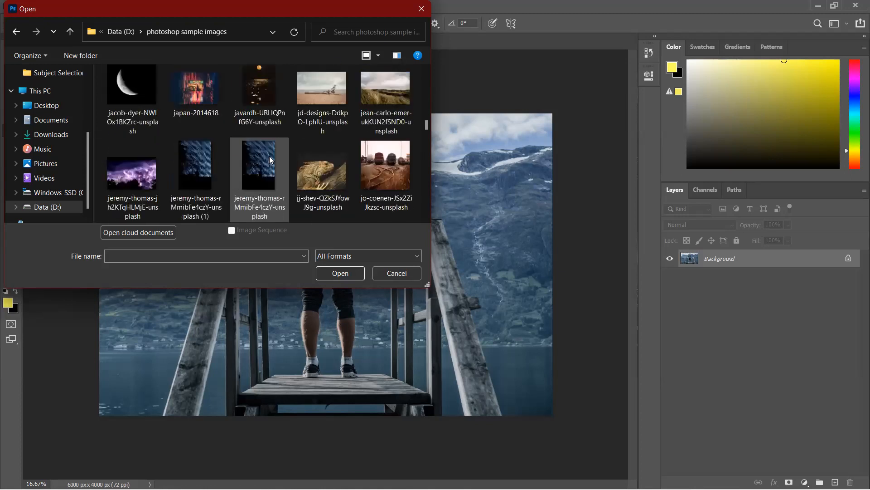
pyautogui.scroll(-2, 271, 160)
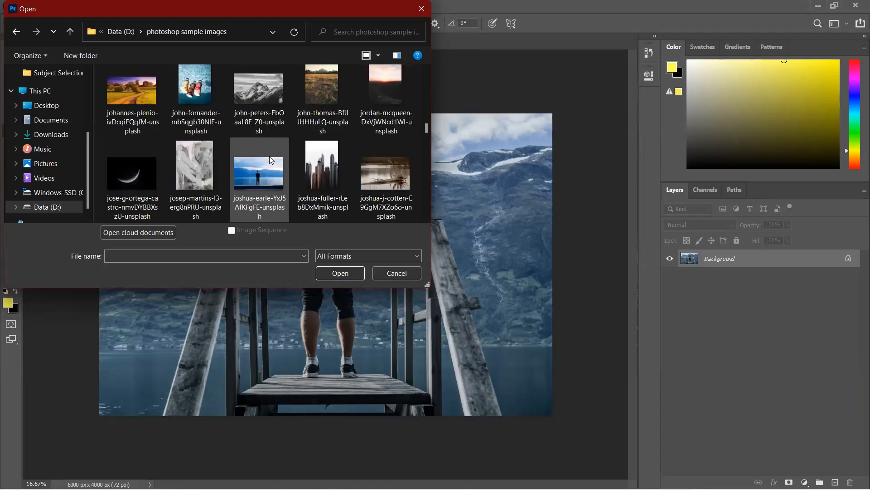
pyautogui.scroll(-3, 270, 159)
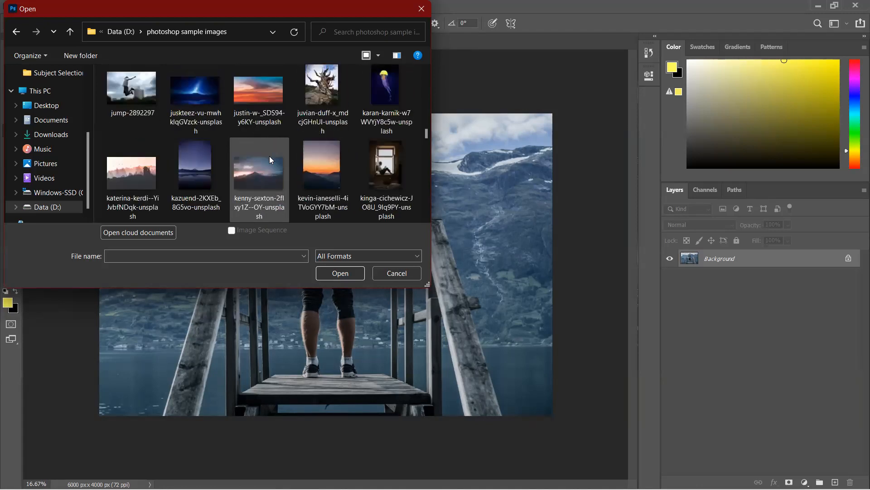
pyautogui.click(421, 9)
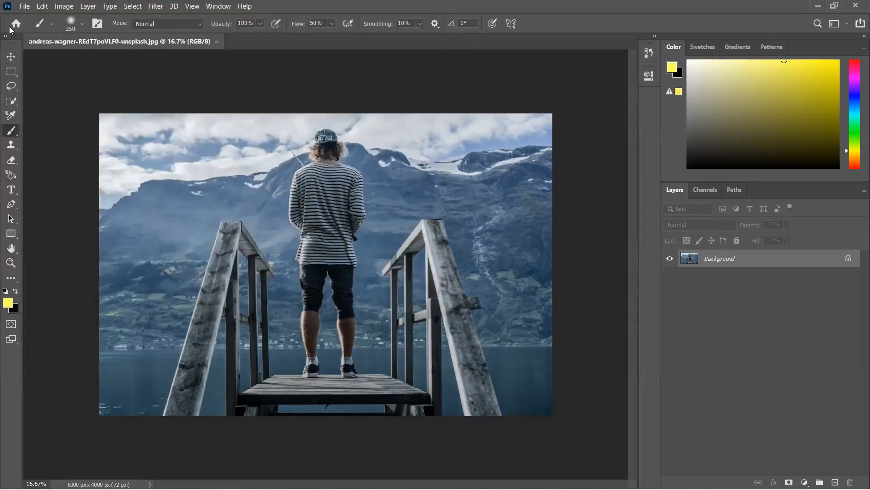
# Open composition.psd from the Desktop > Workshop > Subject Selection folder.
pyautogui.click(24, 6)
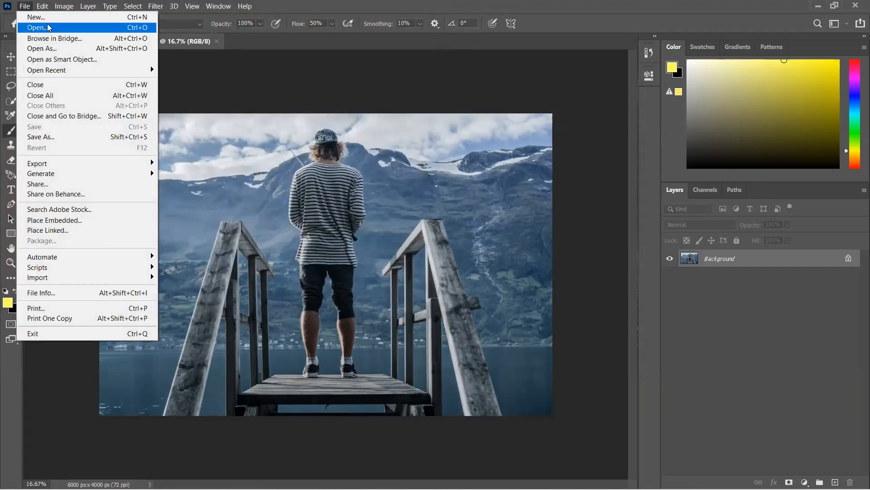
pyautogui.click(49, 28)
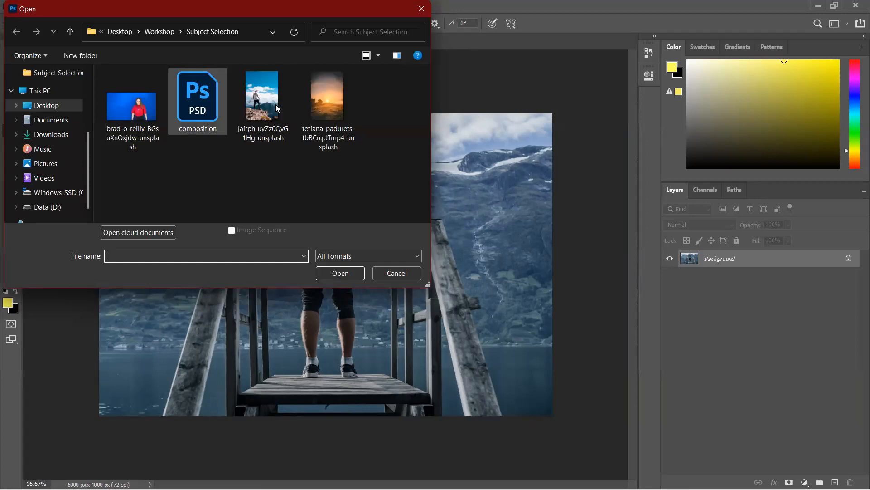
pyautogui.click(197, 117)
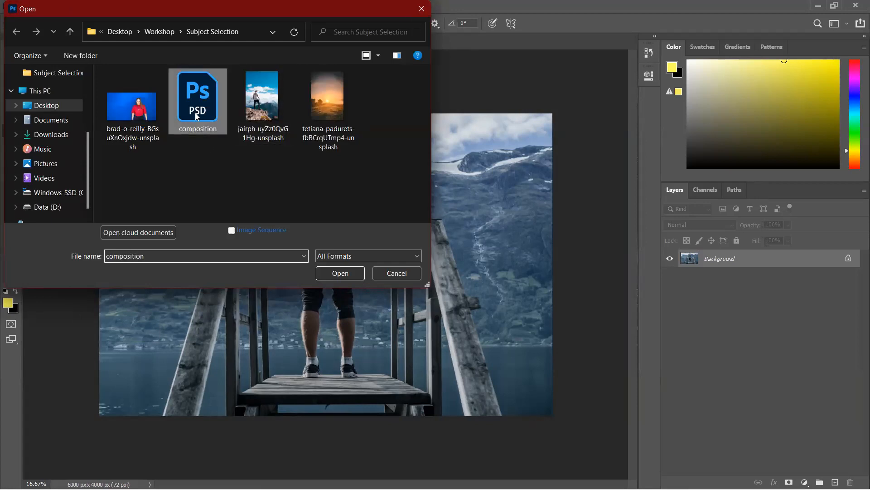
pyautogui.click(350, 273)
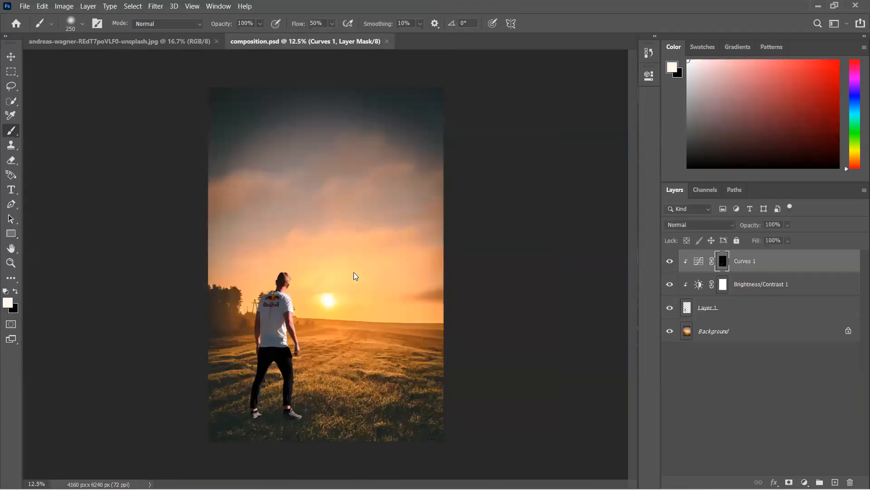
# Close composition.psd and the pier photo so that no document remains open.
pyautogui.click(386, 42)
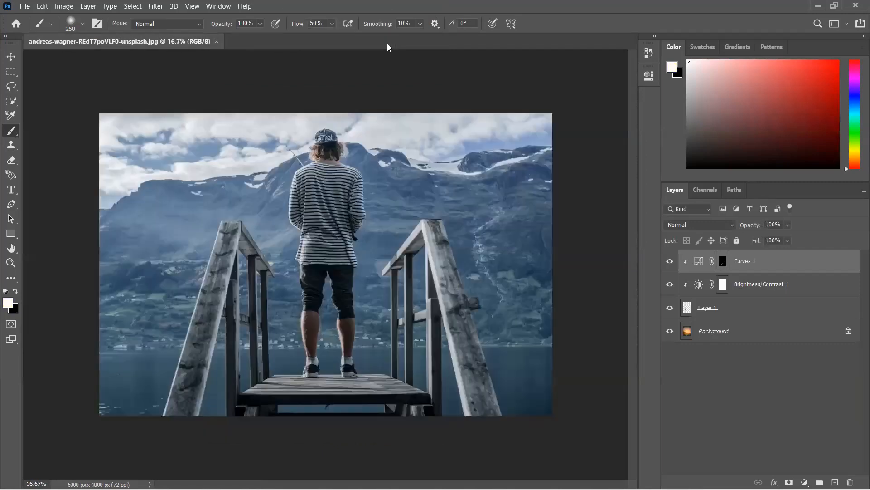
pyautogui.click(217, 41)
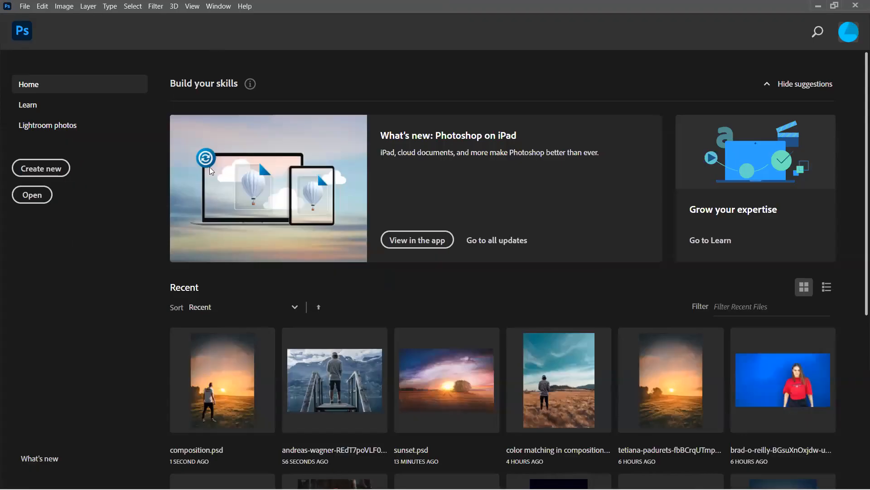
# Open the recent file color matching in compositions.psd and group all layers above the Background layer.
pyautogui.scroll(-1, 534, 392)
pyautogui.click(558, 354)
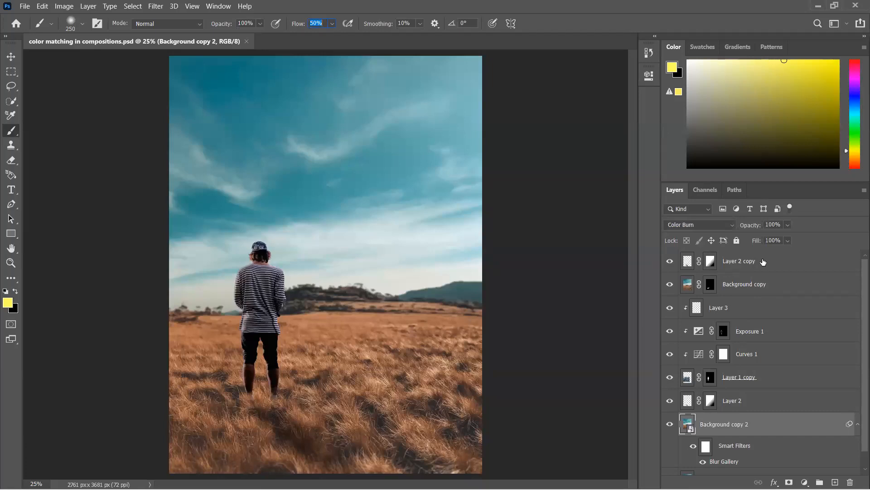
pyautogui.doubleClick(763, 262)
pyautogui.click(857, 35)
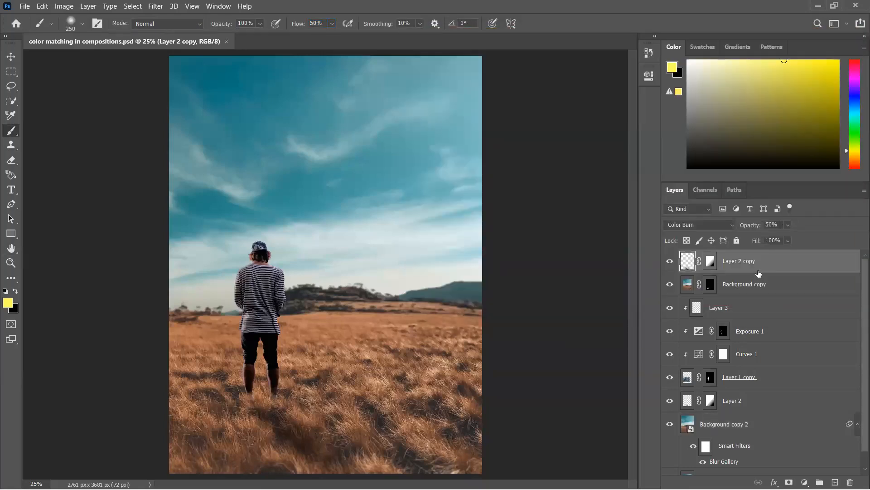
pyautogui.keyDown('shift'); pyautogui.click(751, 426); pyautogui.keyUp('shift')
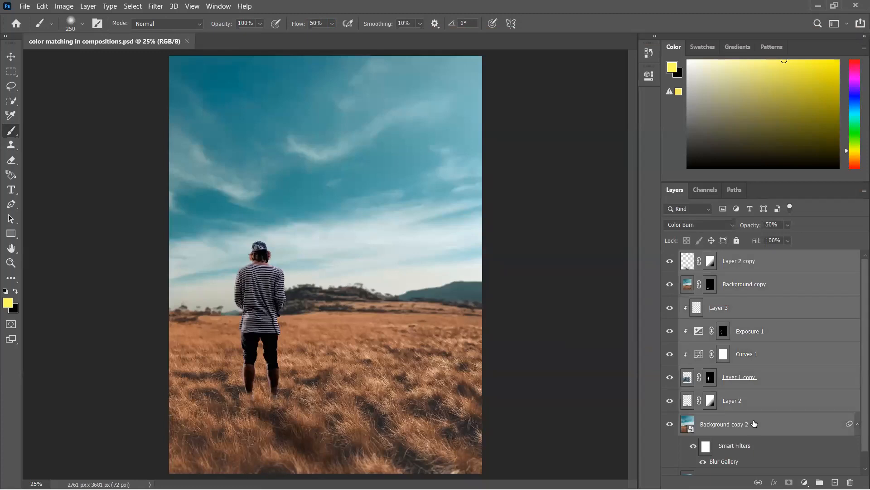
pyautogui.hotkey('ctrl', 'g')
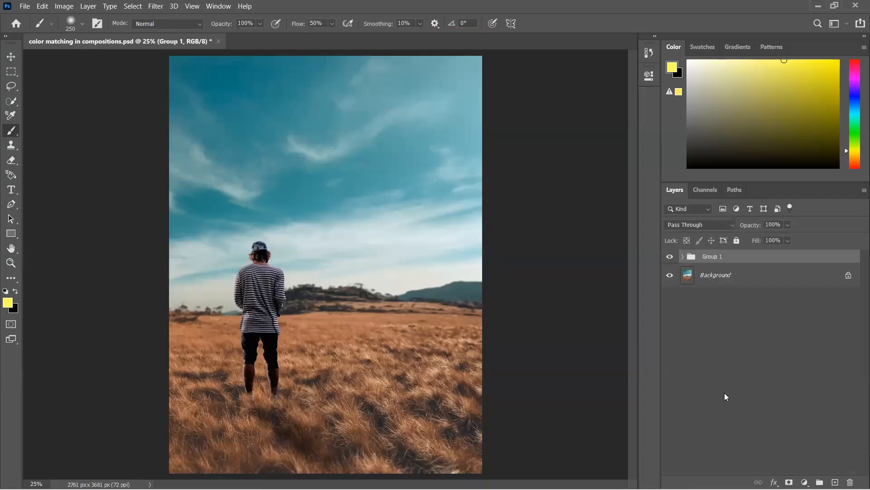
pyautogui.click(669, 257)
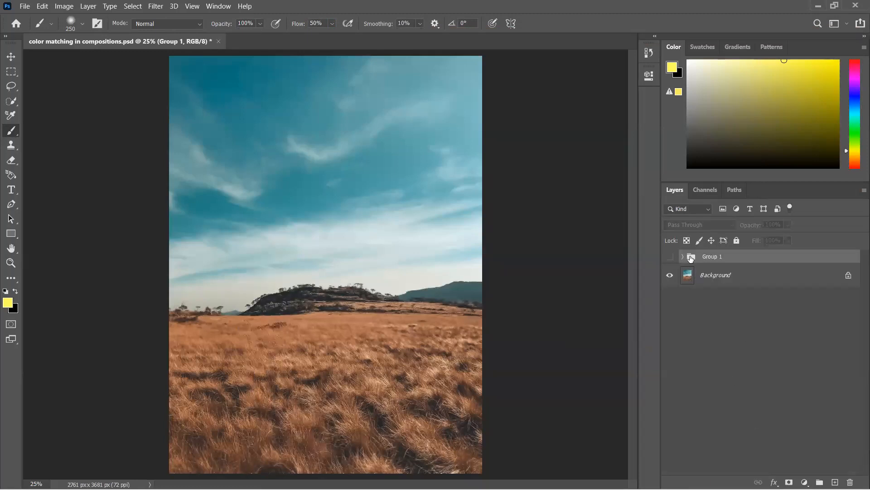
pyautogui.click(25, 7)
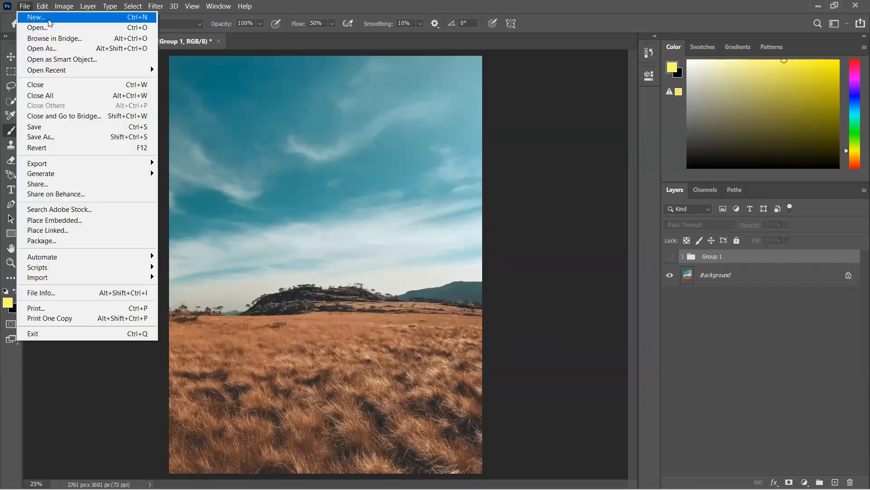
pyautogui.click(47, 27)
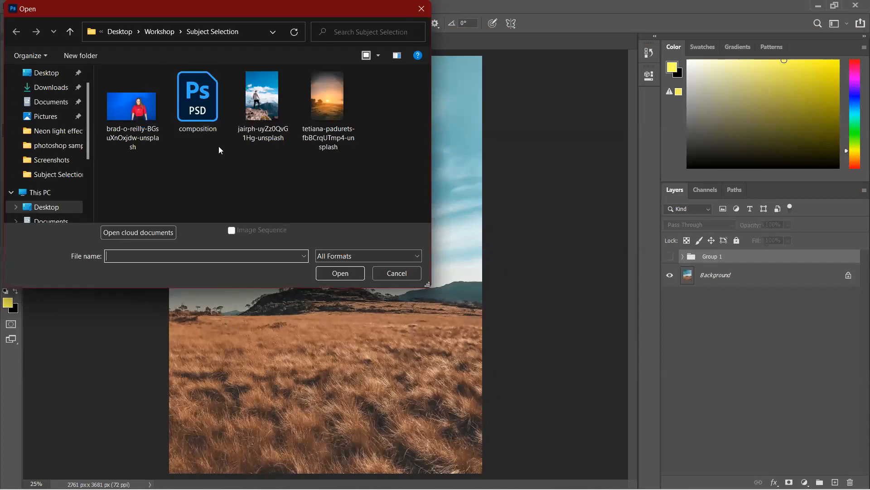
pyautogui.click(414, 12)
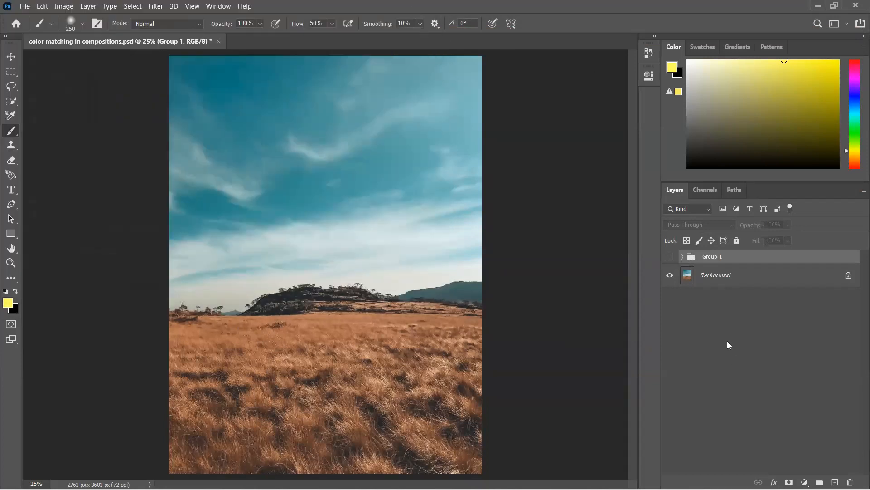
# Move Layer 1 copy out of Group 1 to directly above the Background, then hide the group.
pyautogui.click(670, 256)
pyautogui.click(682, 256)
pyautogui.scroll(-1, 729, 339)
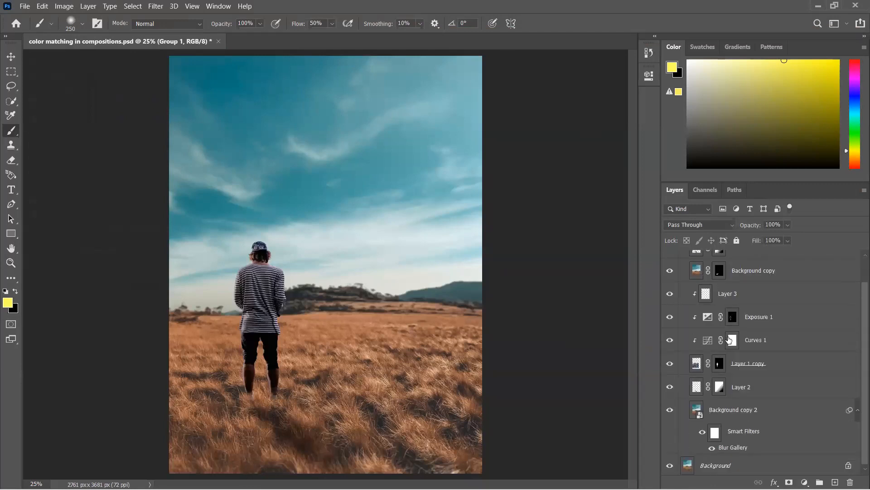
pyautogui.moveTo(771, 362); pyautogui.dragTo(771, 454)
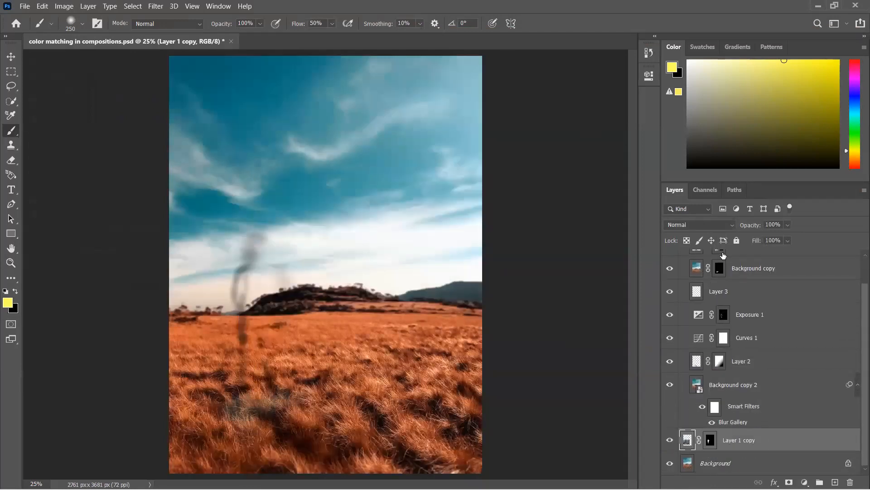
pyautogui.scroll(1, 690, 266)
pyautogui.click(684, 257)
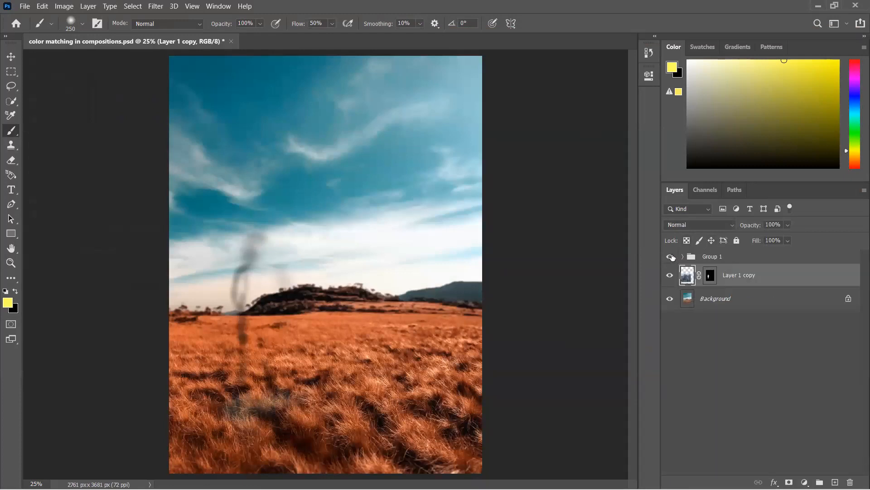
pyautogui.click(670, 257)
pyautogui.click(724, 259)
pyautogui.click(729, 285)
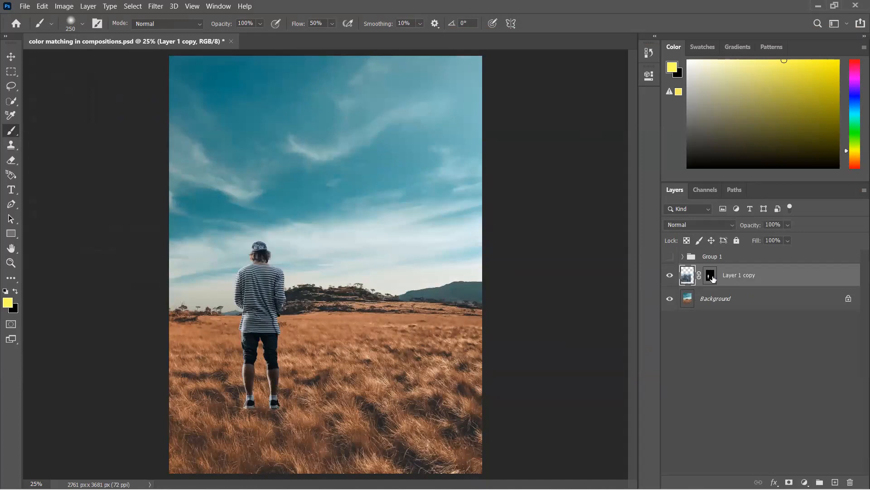
# Disable Layer 1 copy's mask to inspect the full pier photo, then enable it again and examine the cut-out man.
pyautogui.keyDown('shift'); pyautogui.click(710, 277); pyautogui.keyUp('shift')
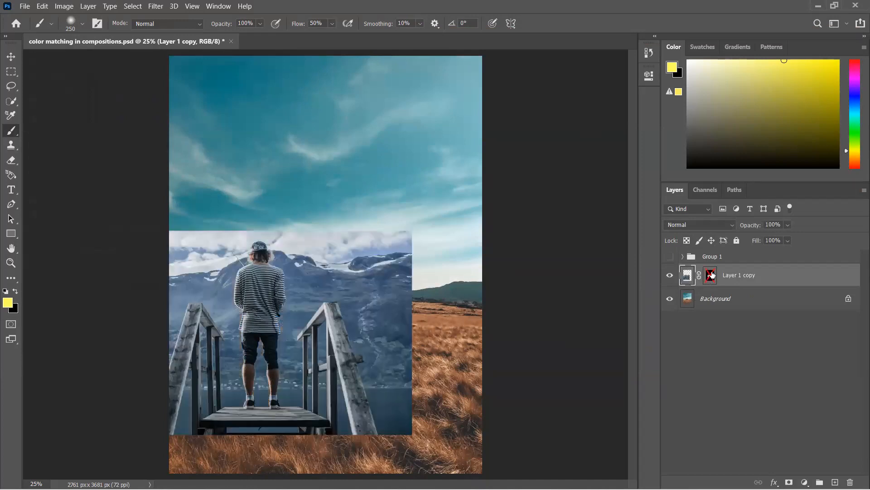
pyautogui.keyDown('shift'); pyautogui.click(711, 277); pyautogui.keyUp('shift')
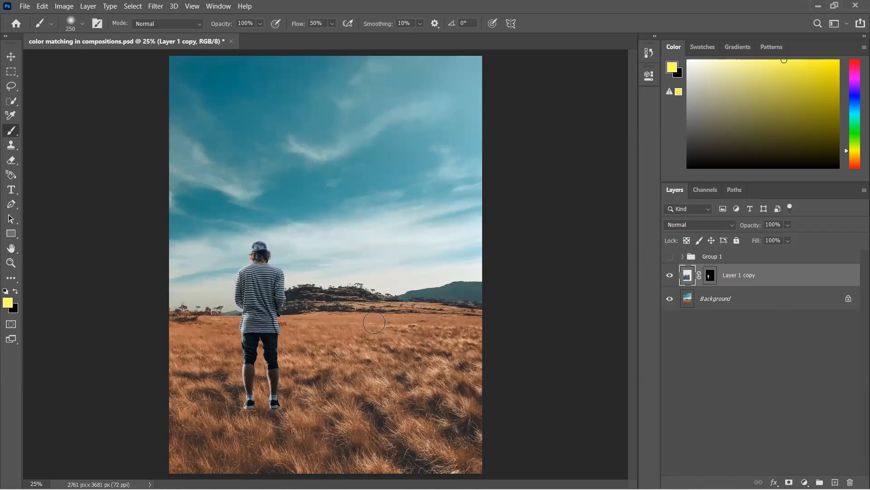
pyautogui.hotkey('ctrl', '+')
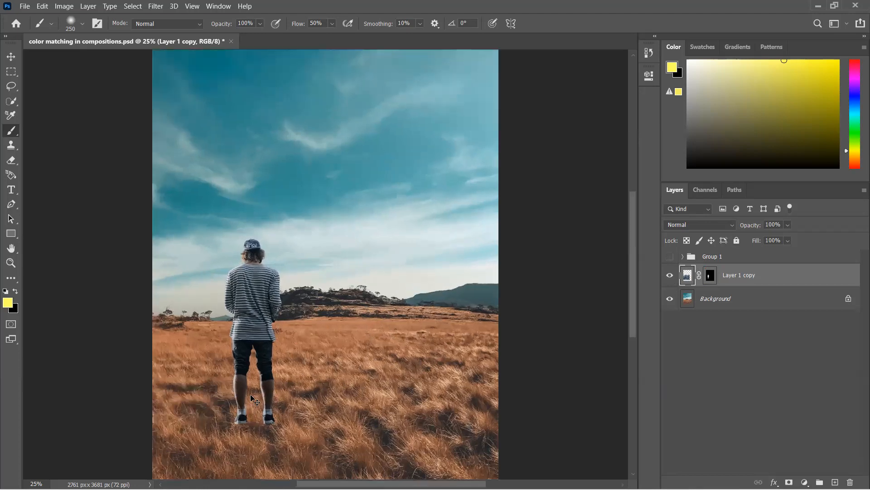
pyautogui.moveTo(359, 341); pyautogui.dragTo(373, 237)
pyautogui.hotkey('ctrl', '-')
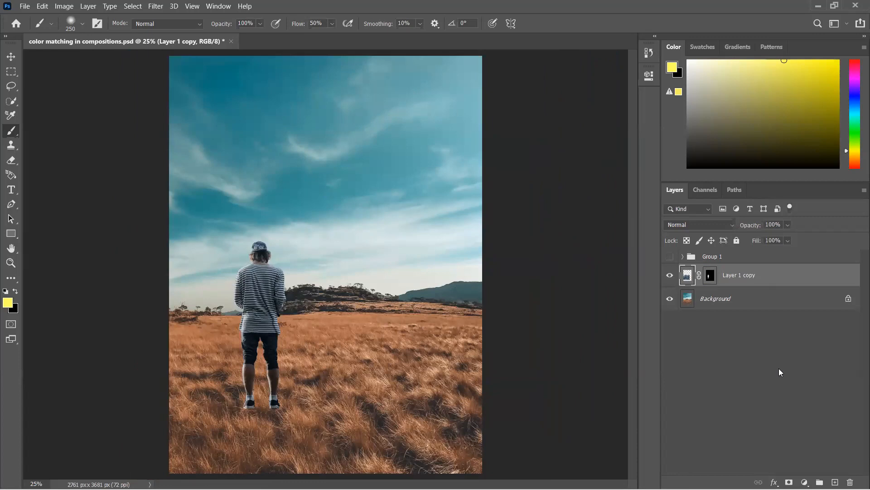
# Add a Black & White adjustment layer with default settings above Layer 1 copy.
pyautogui.hotkey('ctrl', 'shift', 'alt', 'n')
pyautogui.click(805, 482)
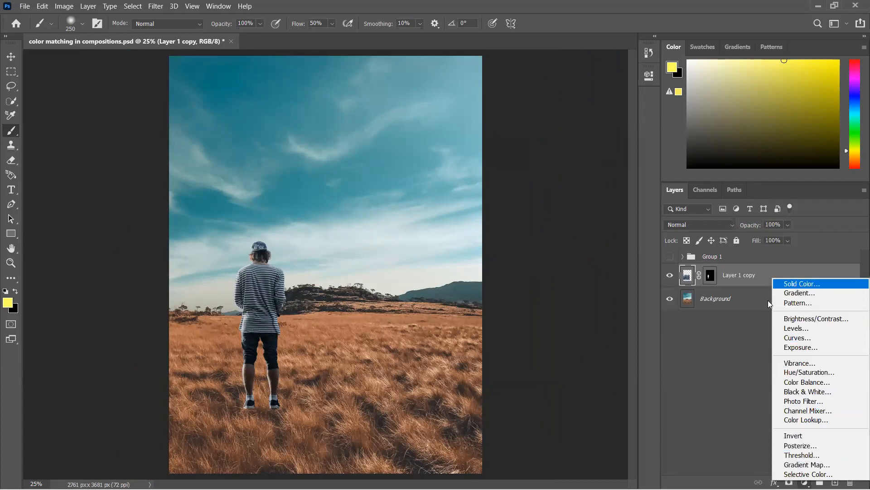
pyautogui.click(742, 330)
pyautogui.click(691, 278)
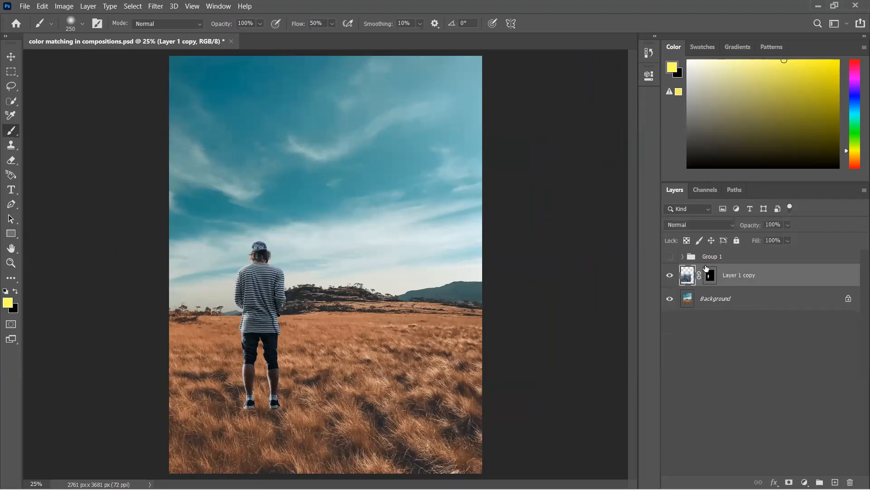
pyautogui.click(804, 481)
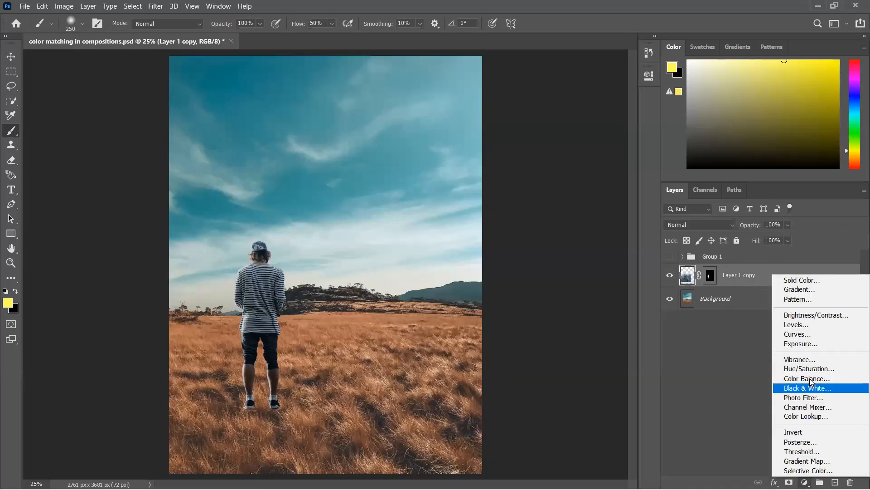
pyautogui.click(810, 387)
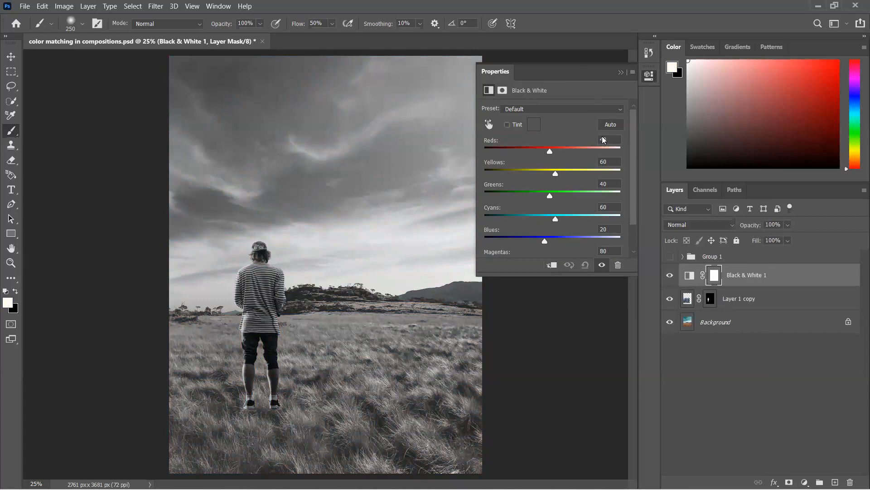
pyautogui.click(621, 72)
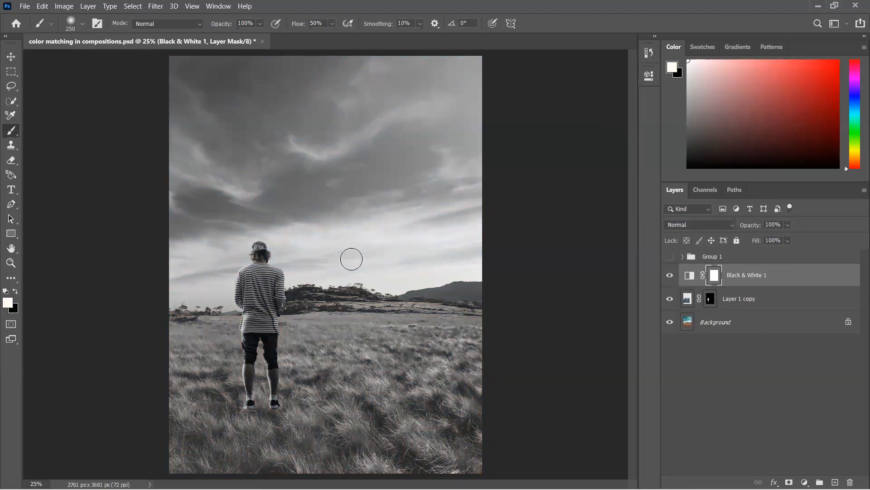
# Duplicate the Background layer beneath Layer 1 copy.
pyautogui.click(720, 323)
pyautogui.hotkey('ctrl', 'j')
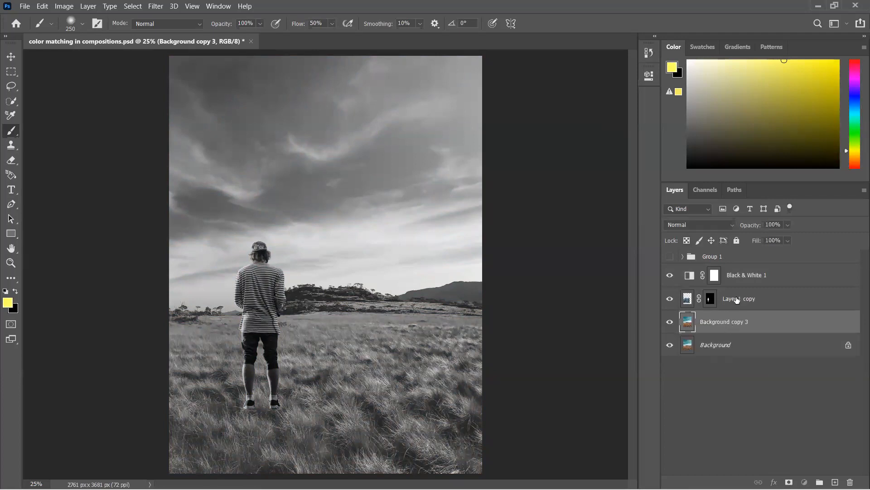
pyautogui.click(740, 300)
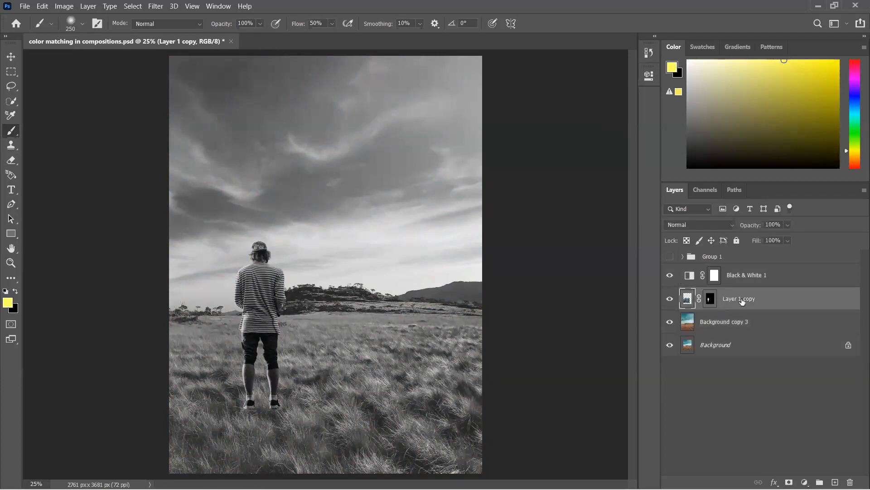
pyautogui.click(733, 326)
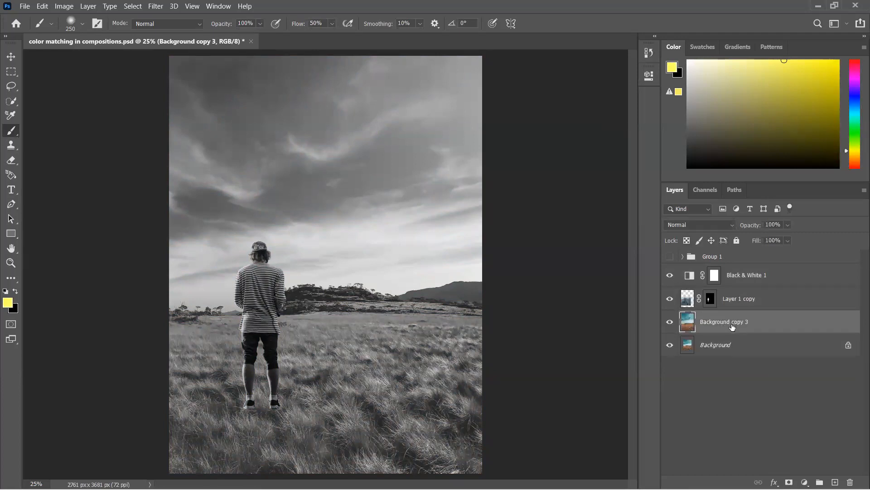
# Add a Curves adjustment layer above Layer 1 copy and clip it to that layer.
pyautogui.click(740, 300)
pyautogui.click(805, 482)
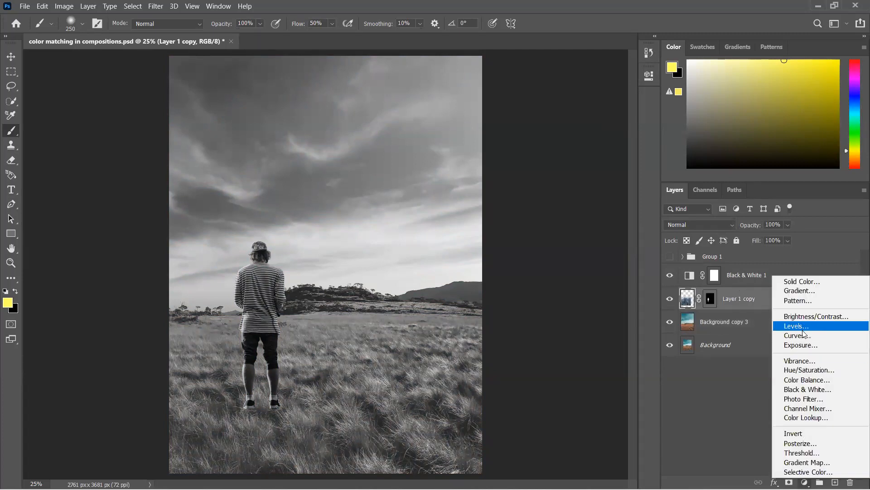
pyautogui.click(802, 331)
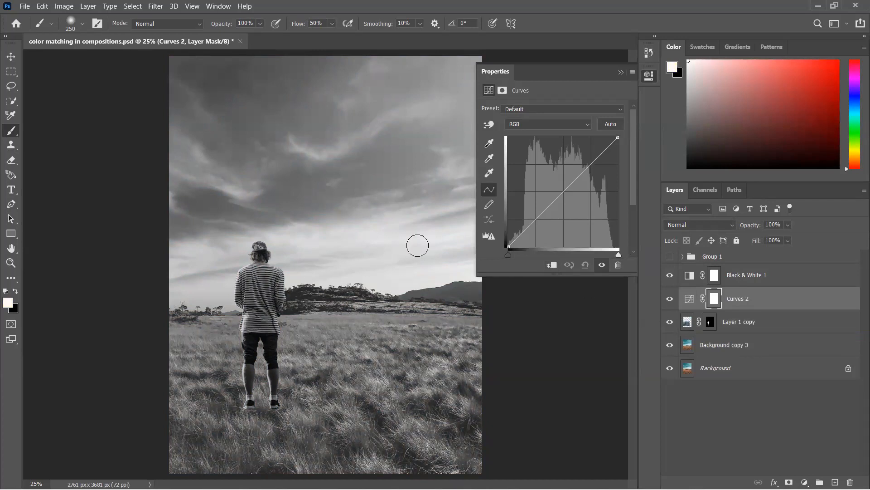
pyautogui.click(551, 268)
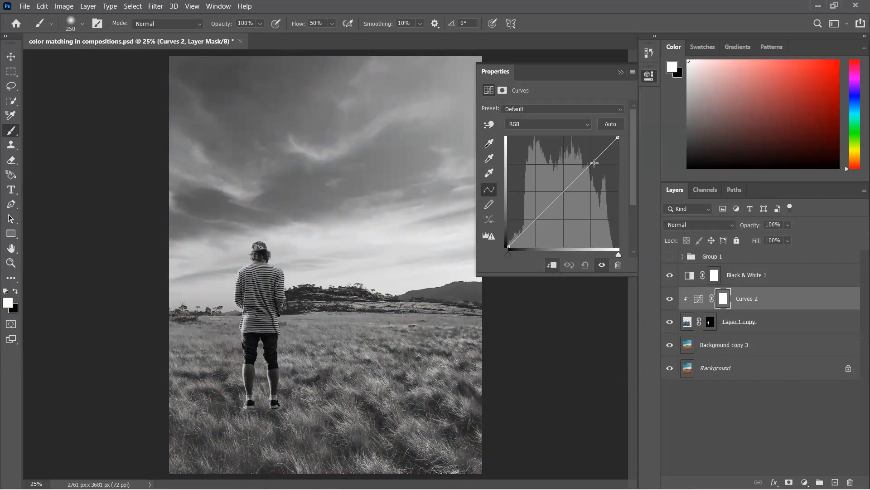
# Lower the white point of the clipped RGB curve and raise its shadows slightly to match the man's brightness to the background.
pyautogui.moveTo(618, 136)
pyautogui.mouseDown()
pyautogui.moveTo(610, 136)
pyautogui.moveTo(632, 155)
pyautogui.moveTo(633, 144)
pyautogui.mouseUp()
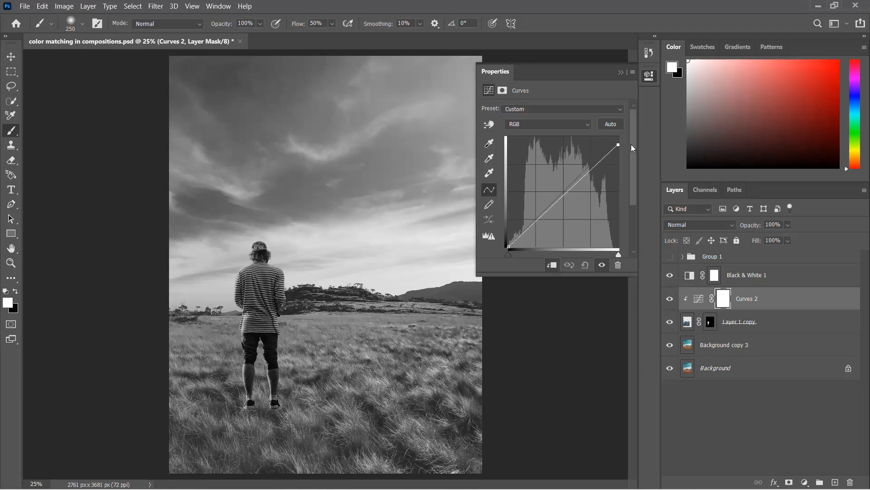
pyautogui.moveTo(521, 240); pyautogui.dragTo(519, 236)
pyautogui.click(622, 73)
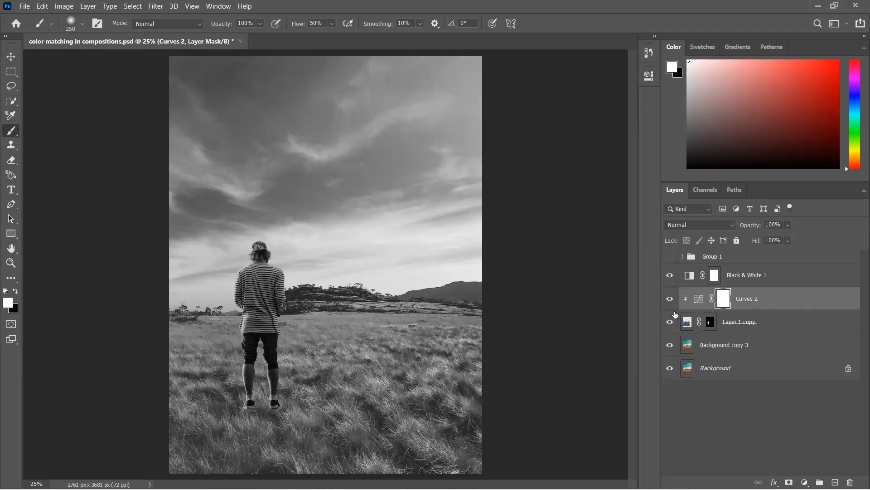
# Hide the Black & White adjustment layer, then delete it.
pyautogui.click(670, 275)
pyautogui.moveTo(770, 272); pyautogui.dragTo(851, 482)
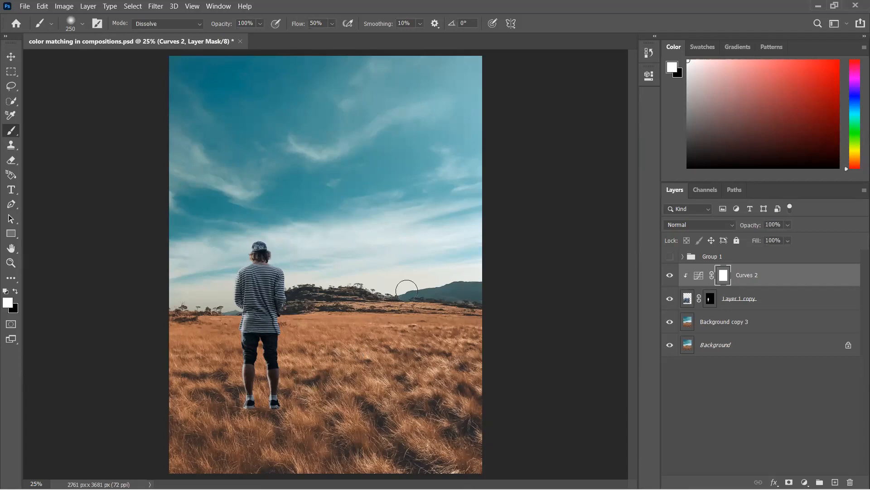
# Duplicate Background copy 3 and place the duplicate above the clipped Curves layer, directly below Group 1.
pyautogui.click(776, 298)
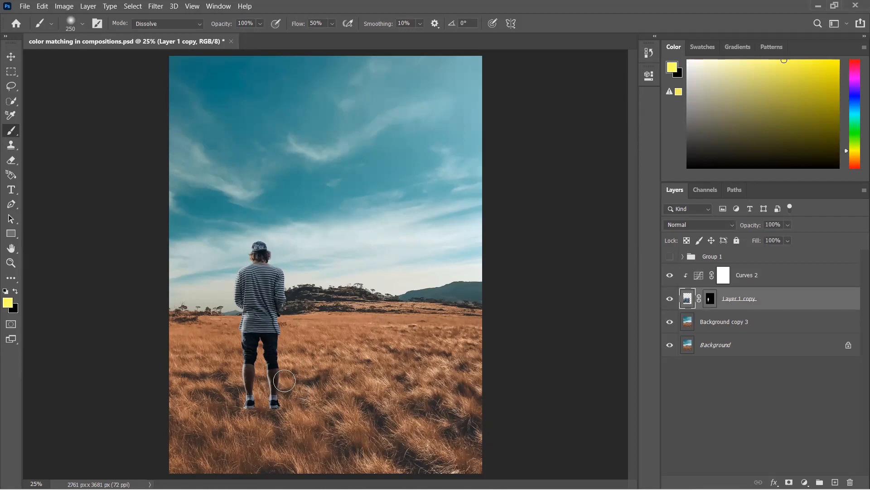
pyautogui.click(720, 322)
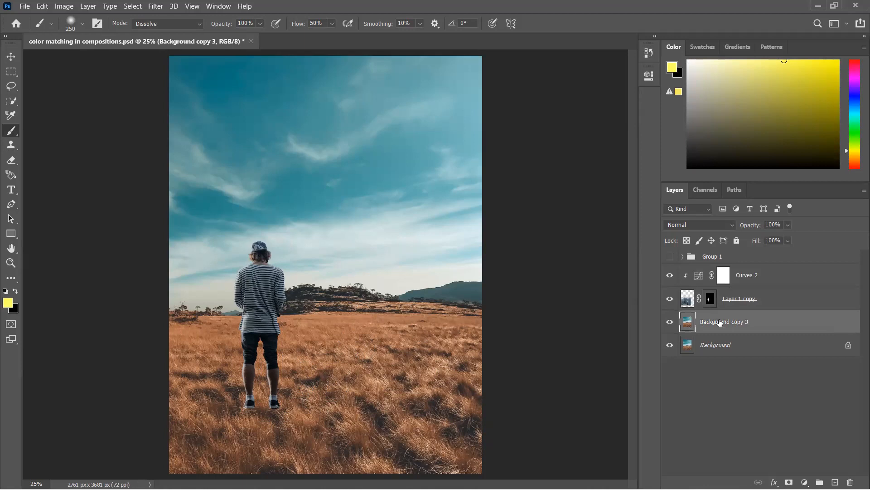
pyautogui.hotkey('ctrl', 'j')
pyautogui.moveTo(736, 322); pyautogui.dragTo(740, 290)
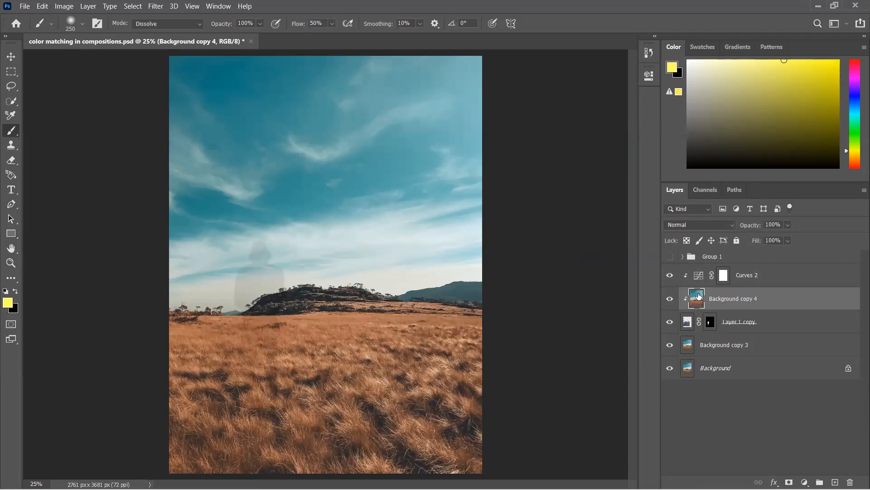
pyautogui.hotkey('ctrl', 'z')
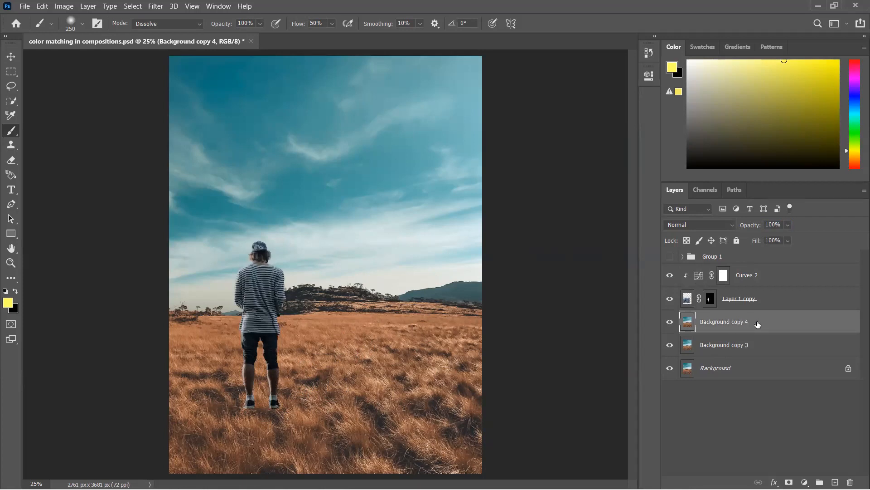
pyautogui.moveTo(753, 323); pyautogui.dragTo(760, 266)
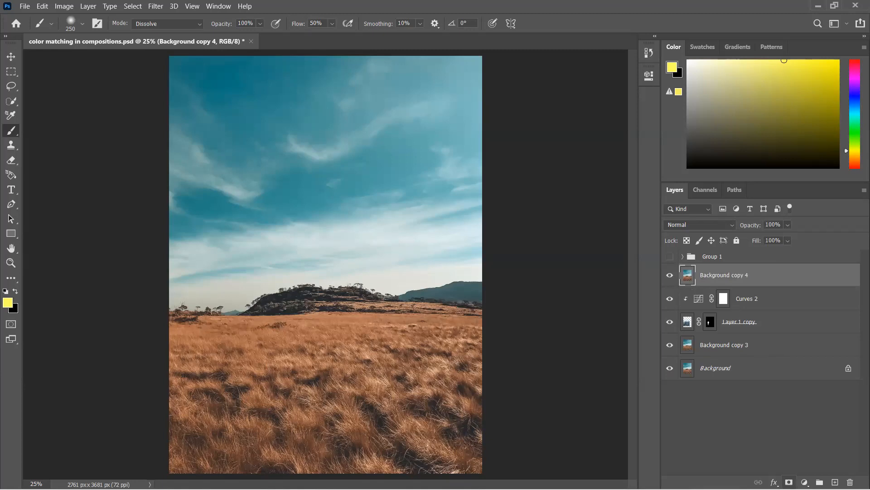
# Add a black mask to Background copy 4 and paint white over the man's shoes so grass covers his feet.
pyautogui.click(789, 481)
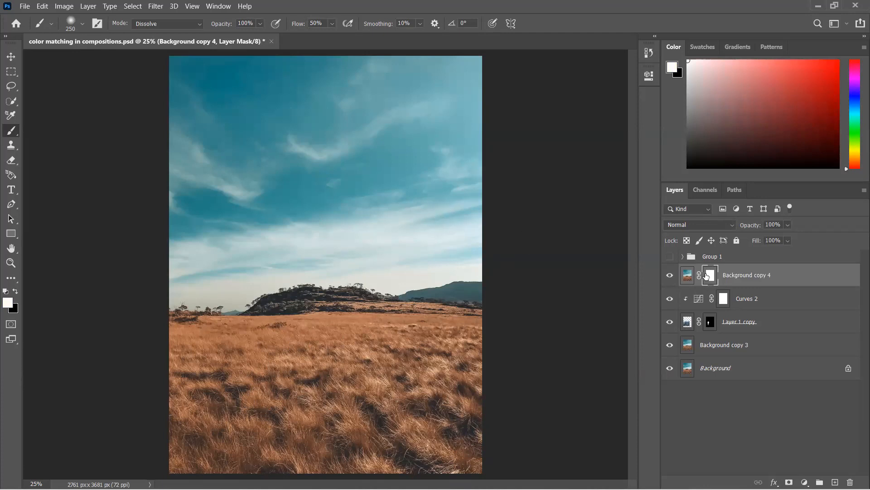
pyautogui.hotkey('ctrl', 'i')
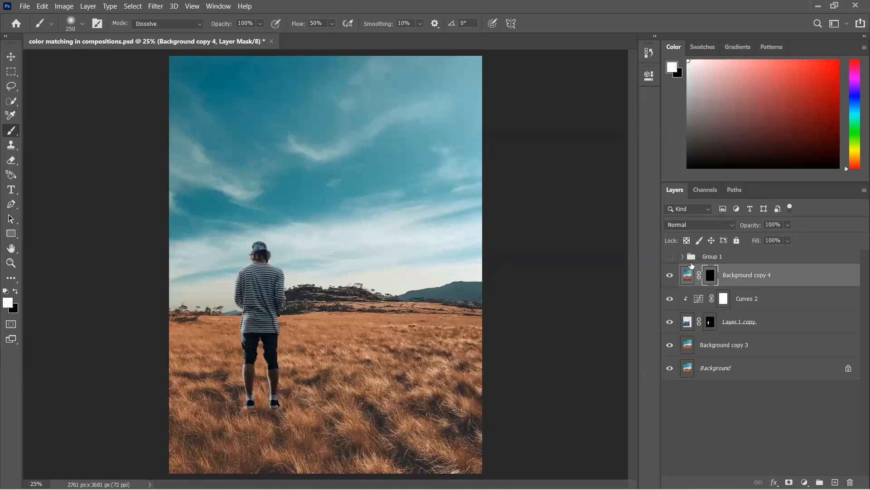
pyautogui.moveTo(260, 391)
pyautogui.mouseDown()
pyautogui.moveTo(247, 414)
pyautogui.moveTo(285, 411)
pyautogui.moveTo(264, 427)
pyautogui.mouseUp()
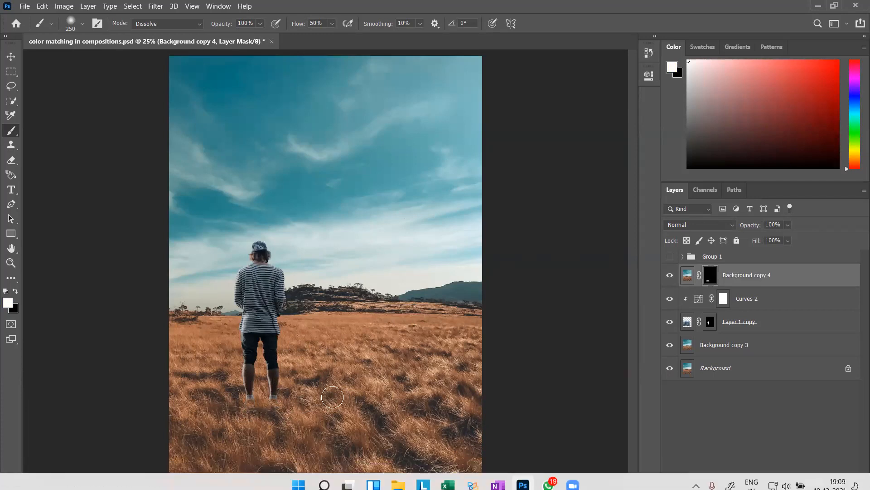
# Examine up close how the man's feet blend into the grass and how his outline sits against the background.
pyautogui.hotkey('ctrl', '+')
pyautogui.moveTo(409, 194)
pyautogui.mouseDown()
pyautogui.moveTo(412, 163)
pyautogui.moveTo(482, 45)
pyautogui.mouseUp()
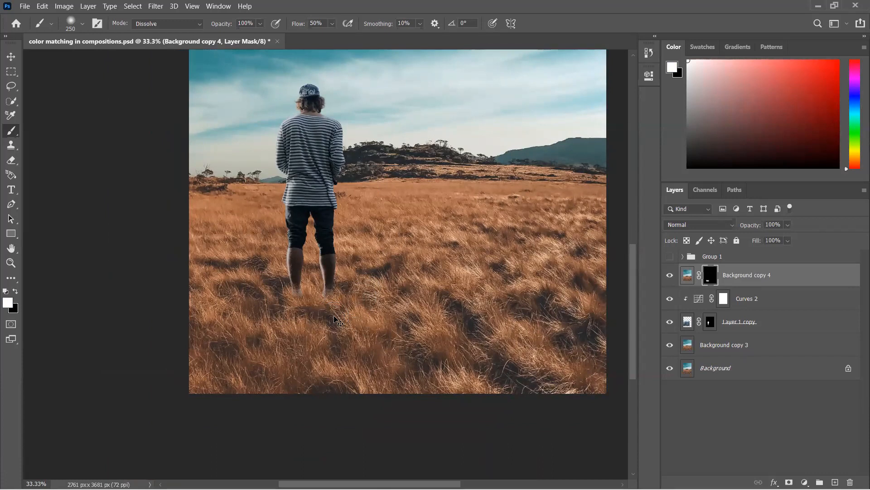
pyautogui.scroll(-2, 336, 320)
pyautogui.scroll(1, 334, 316)
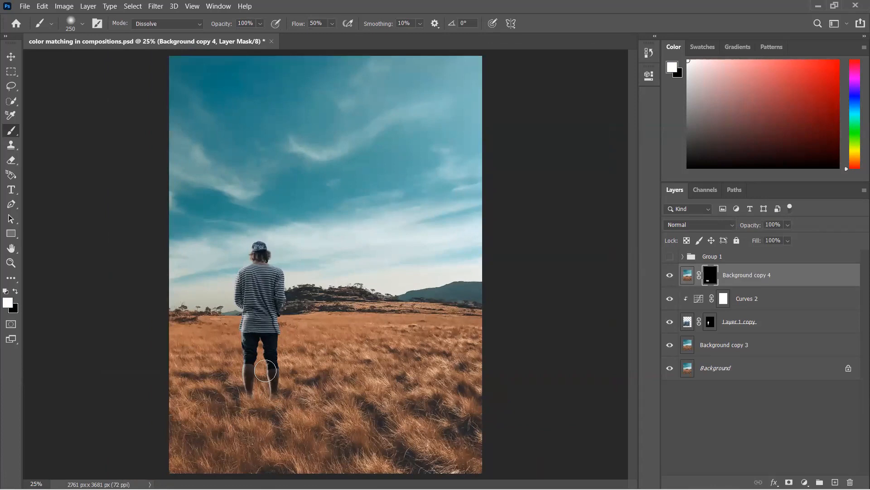
pyautogui.scroll(3, 209, 339)
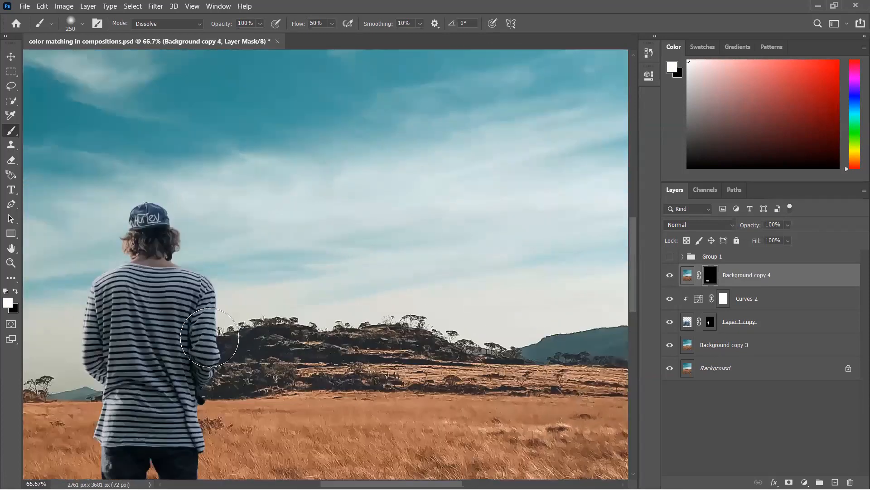
pyautogui.moveTo(210, 337); pyautogui.dragTo(496, 186)
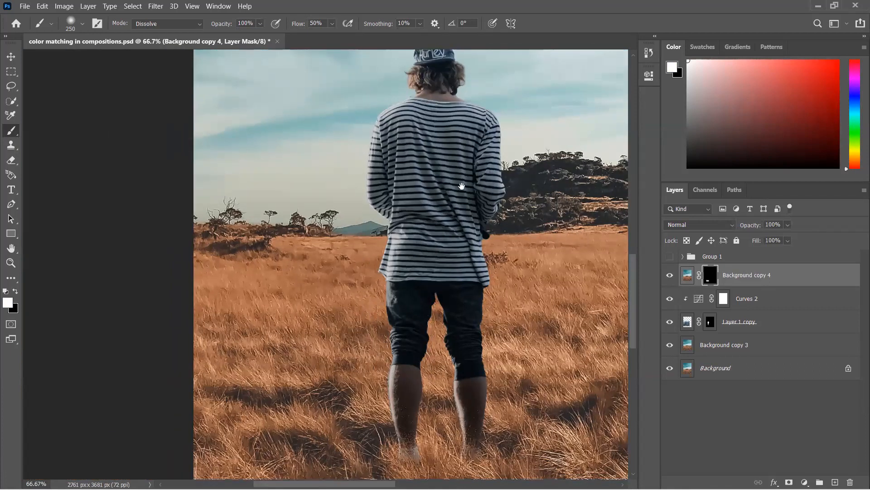
pyautogui.moveTo(461, 186); pyautogui.dragTo(362, 272)
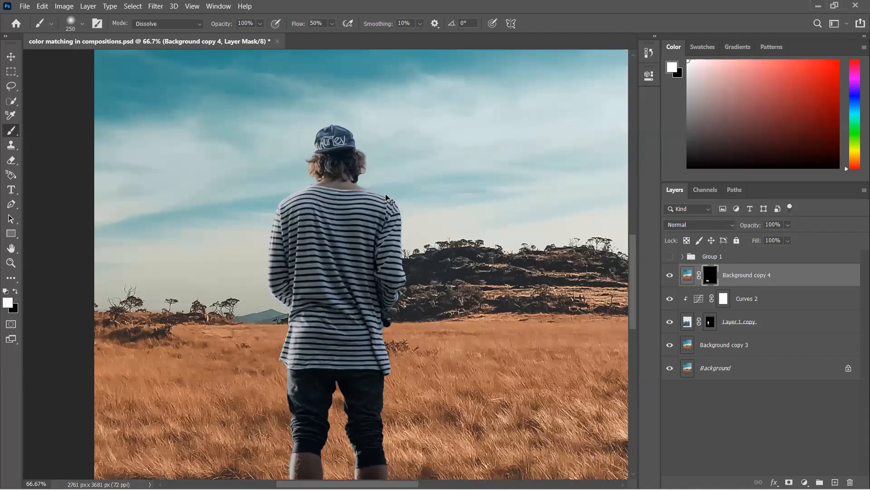
pyautogui.hotkey('ctrl', '-')
pyautogui.hotkey('ctrl', '-')
pyautogui.hotkey('ctrl', '-')
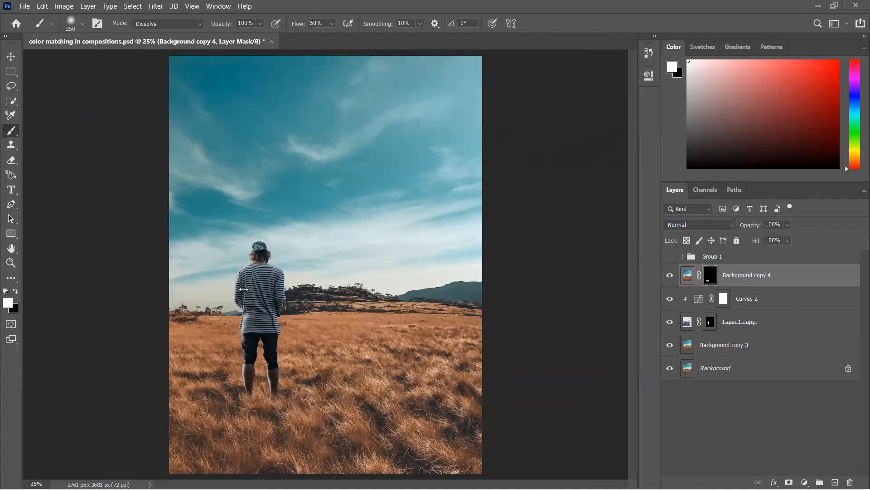
# Add an Exposure adjustment layer above Background copy 4 with the exposure set to -3.61.
pyautogui.click(750, 300)
pyautogui.click(754, 280)
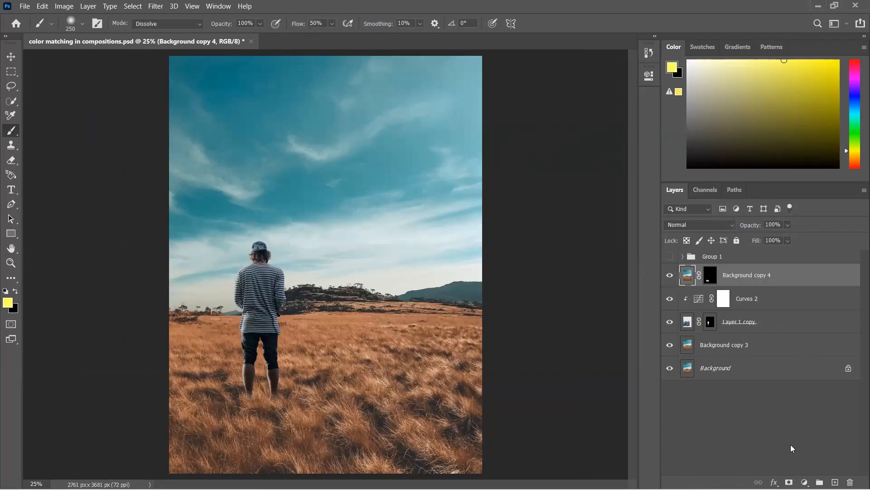
pyautogui.click(805, 482)
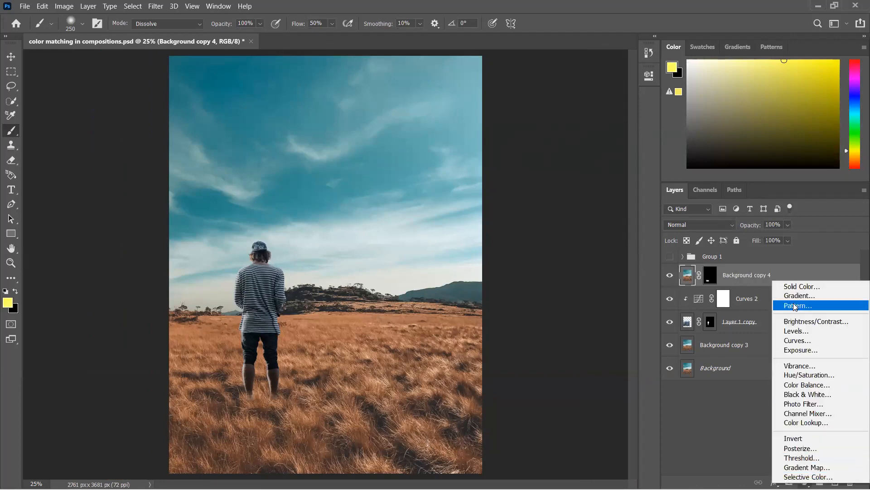
pyautogui.click(795, 350)
pyautogui.moveTo(553, 136); pyautogui.dragTo(517, 144)
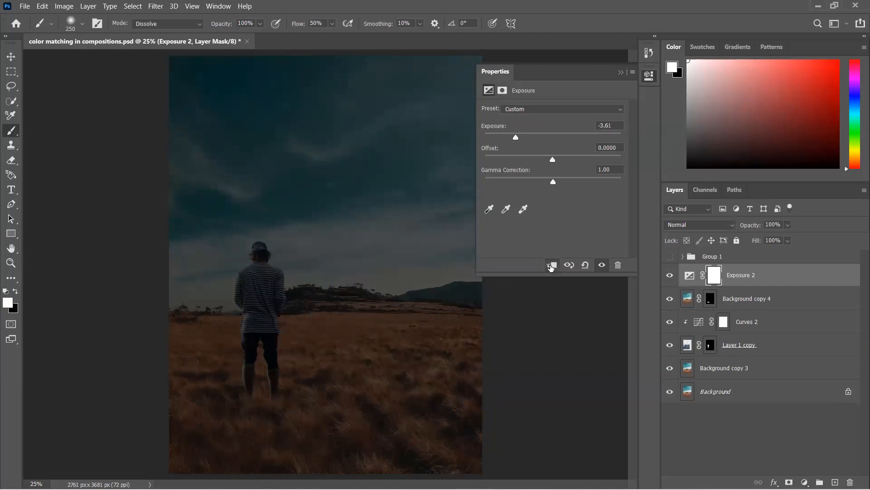
# Place the Exposure 2 layer between Background copy 4 and Curves 2 and clip it to the man's layer.
pyautogui.moveTo(742, 277); pyautogui.dragTo(746, 309)
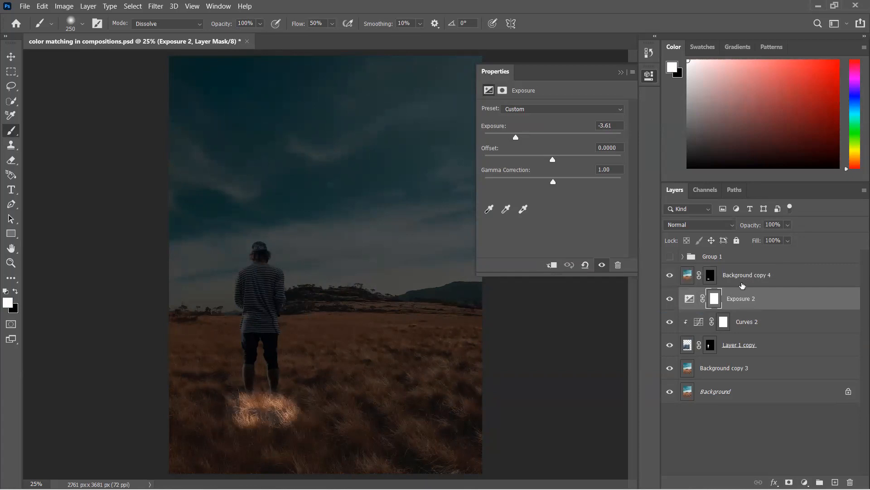
pyautogui.moveTo(747, 299)
pyautogui.mouseDown()
pyautogui.moveTo(749, 308)
pyautogui.moveTo(753, 301)
pyautogui.mouseUp()
pyautogui.keyDown('alt'); pyautogui.click(755, 309); pyautogui.keyUp('alt')
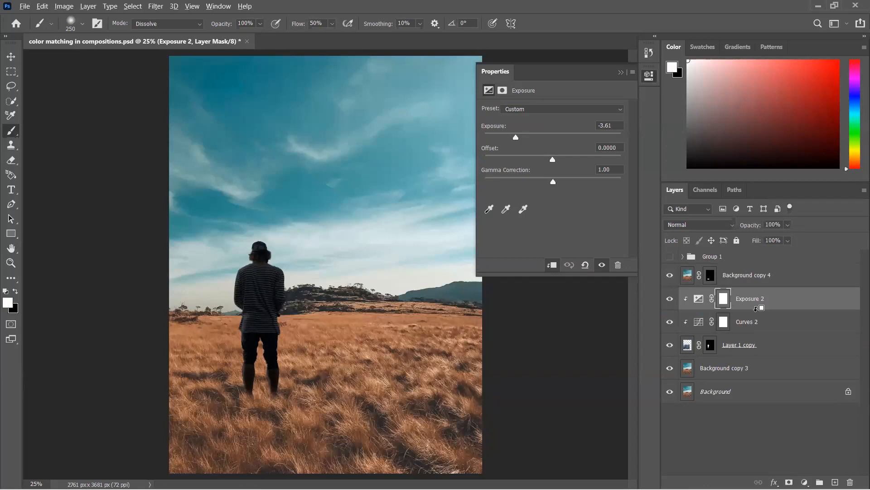
pyautogui.keyDown('alt'); pyautogui.click(756, 308); pyautogui.keyUp('alt')
pyautogui.keyDown('alt'); pyautogui.click(756, 309); pyautogui.keyUp('alt')
pyautogui.click(621, 72)
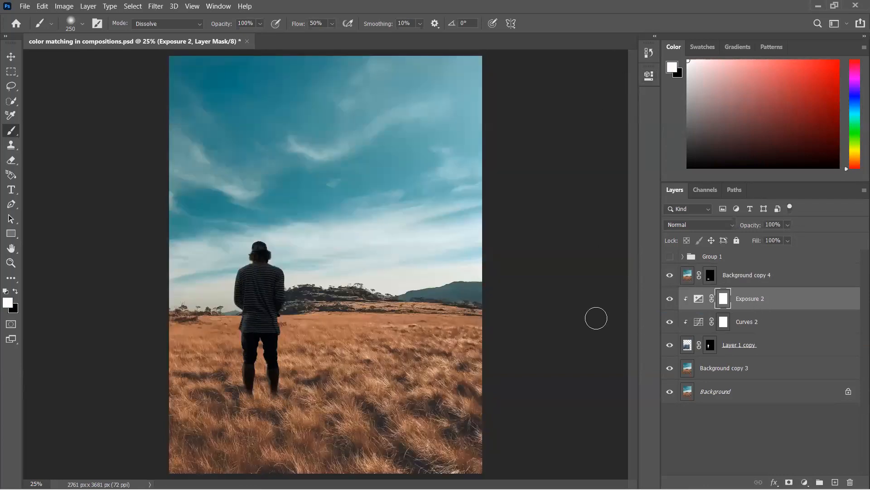
# Invert the Exposure 2 layer mask to black to hide the darkening on the man.
pyautogui.moveTo(724, 298); pyautogui.dragTo(718, 306)
pyautogui.hotkey('ctrl', 'i')
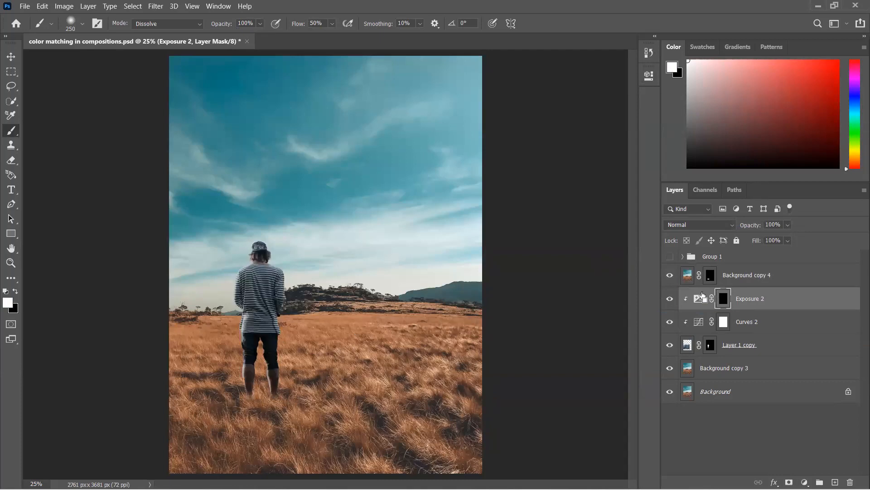
pyautogui.hotkey('ctrl', '+')
pyautogui.hotkey('ctrl', '+')
pyautogui.hotkey('ctrl', '+')
pyautogui.moveTo(356, 363)
pyautogui.mouseDown()
pyautogui.moveTo(463, 230)
pyautogui.moveTo(528, 188)
pyautogui.mouseUp()
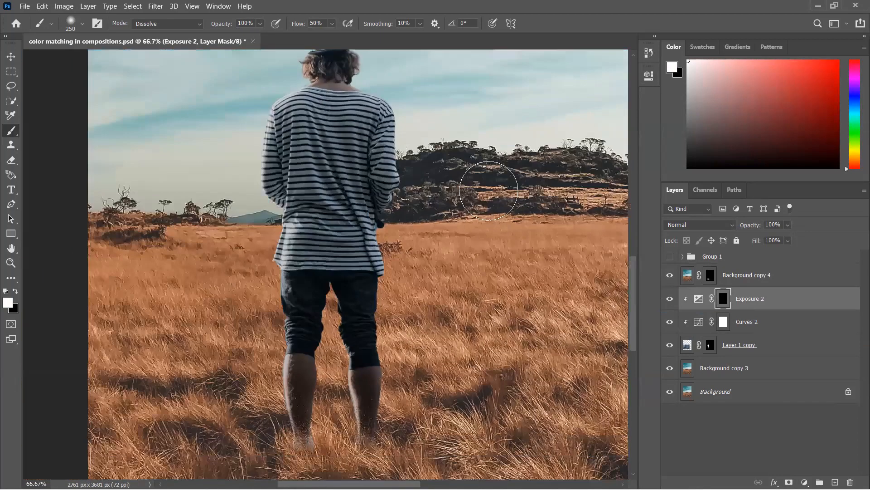
# Undo the trial strokes on the Exposure 2 mask and set the brush to 9% flow and Normal mode.
pyautogui.moveTo(313, 95)
pyautogui.mouseDown()
pyautogui.moveTo(291, 110)
pyautogui.moveTo(291, 190)
pyautogui.moveTo(304, 247)
pyautogui.mouseUp()
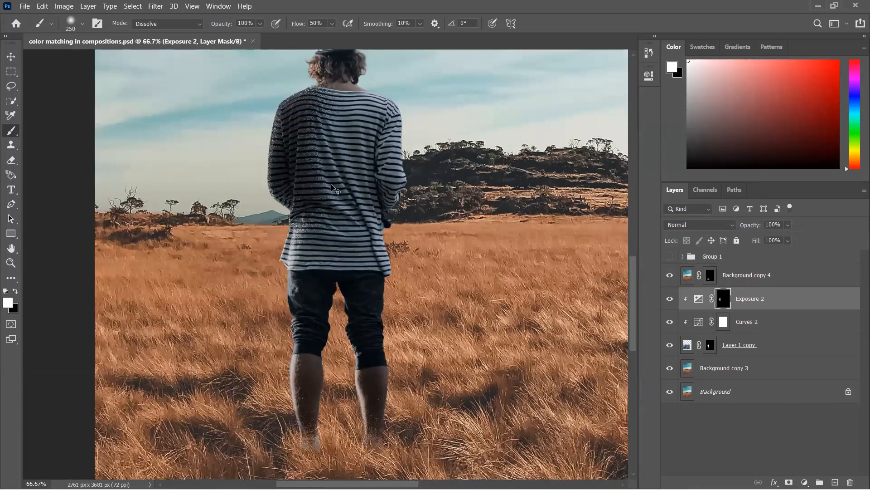
pyautogui.hotkey('ctrl', 'z')
pyautogui.moveTo(300, 24); pyautogui.dragTo(262, 39)
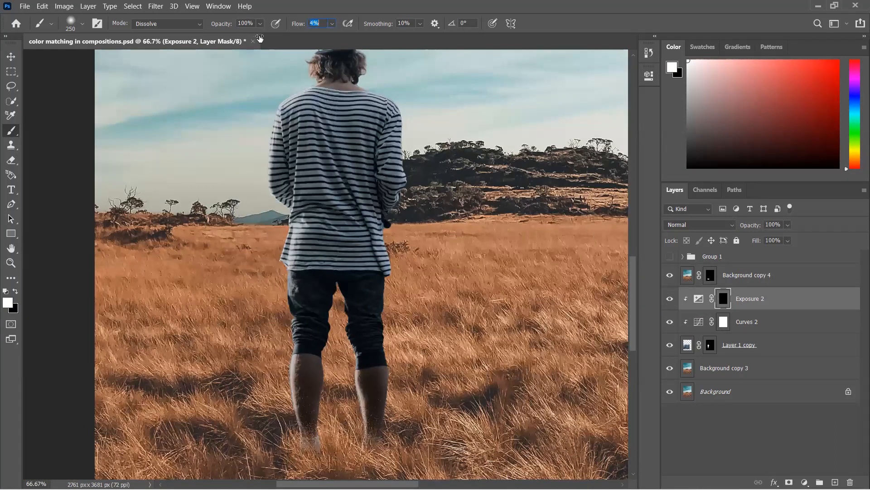
pyautogui.moveTo(306, 103); pyautogui.dragTo(268, 154)
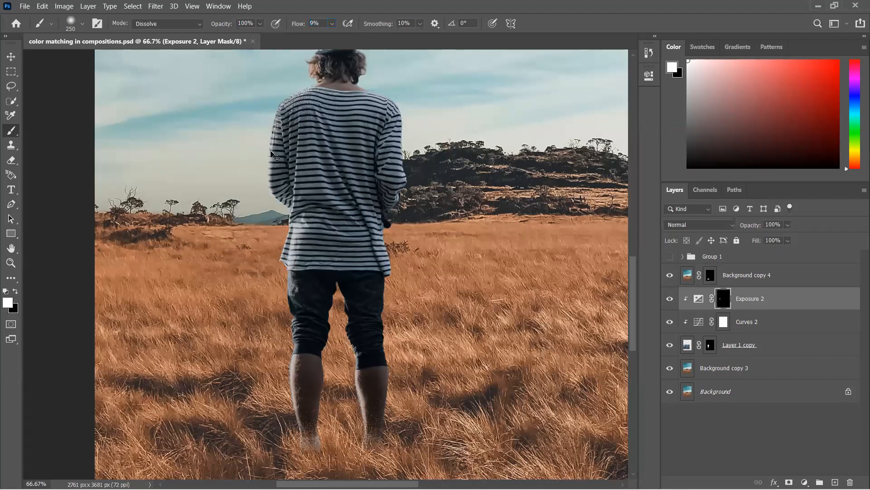
pyautogui.hotkey('ctrl', 'z')
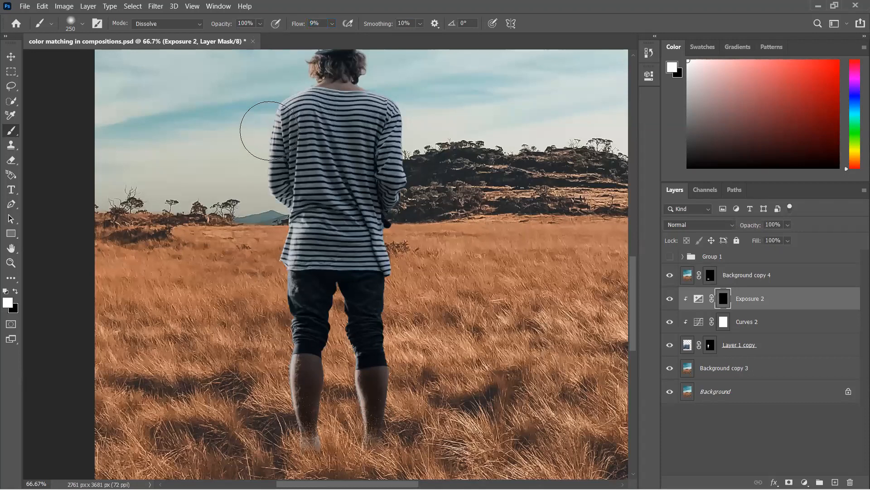
pyautogui.click(154, 24)
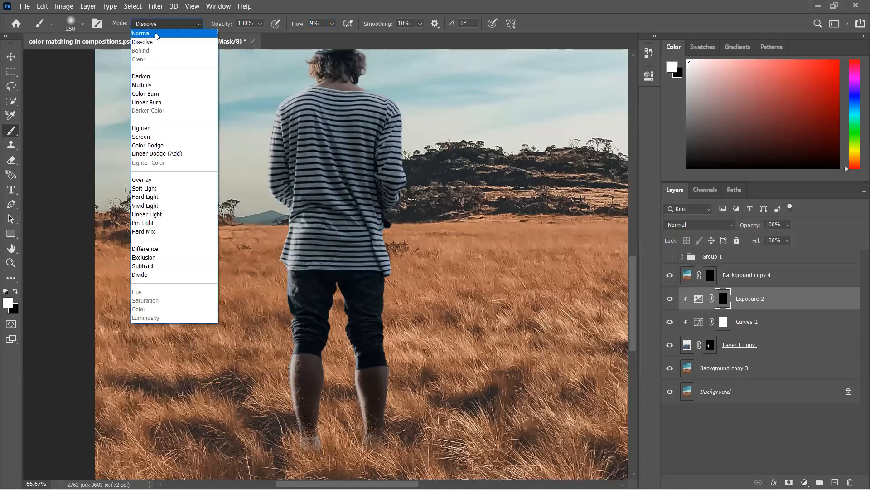
pyautogui.click(152, 34)
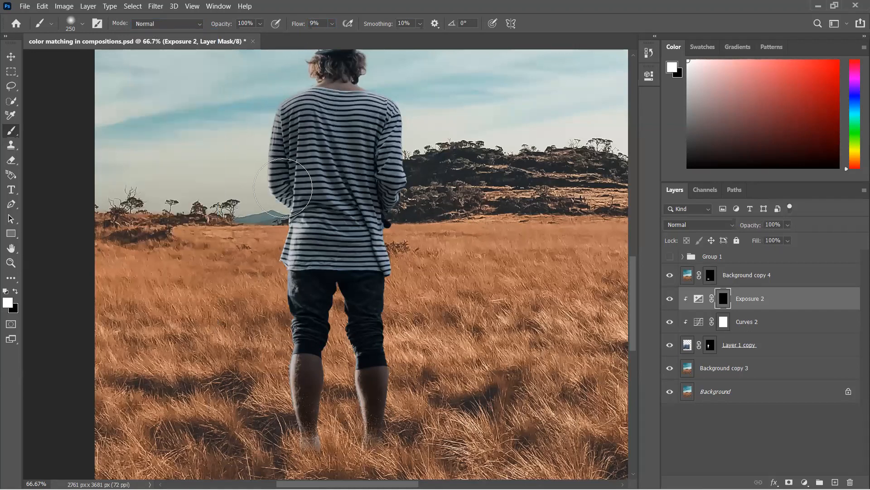
# Paint soft white strokes on the Exposure 2 mask to shade the left side of the man's shirt, shorts and legs.
pyautogui.moveTo(283, 187)
pyautogui.mouseDown()
pyautogui.moveTo(294, 229)
pyautogui.moveTo(297, 328)
pyautogui.moveTo(314, 171)
pyautogui.mouseUp()
pyautogui.moveTo(318, 224); pyautogui.dragTo(309, 238)
pyautogui.moveTo(303, 242)
pyautogui.mouseDown()
pyautogui.moveTo(302, 290)
pyautogui.moveTo(317, 332)
pyautogui.moveTo(308, 292)
pyautogui.mouseUp()
pyautogui.moveTo(362, 257)
pyautogui.mouseDown()
pyautogui.moveTo(373, 303)
pyautogui.moveTo(349, 177)
pyautogui.moveTo(309, 155)
pyautogui.moveTo(290, 132)
pyautogui.moveTo(300, 157)
pyautogui.mouseUp()
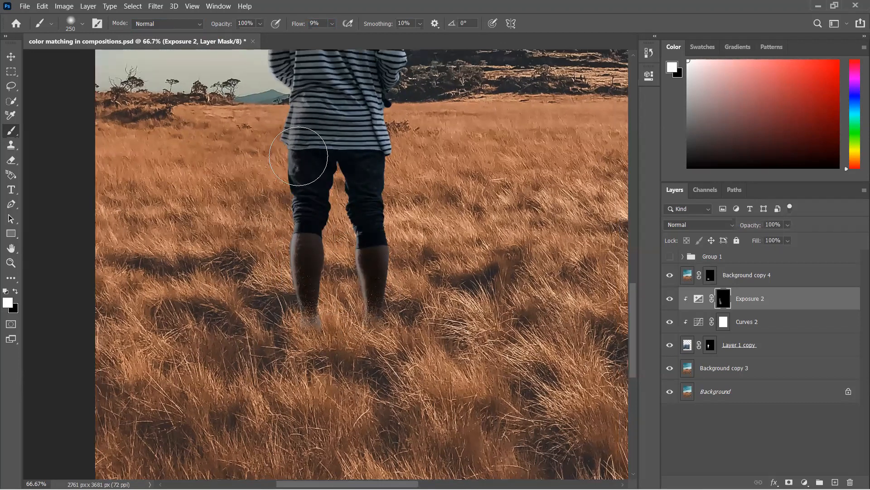
pyautogui.moveTo(319, 129); pyautogui.dragTo(305, 281)
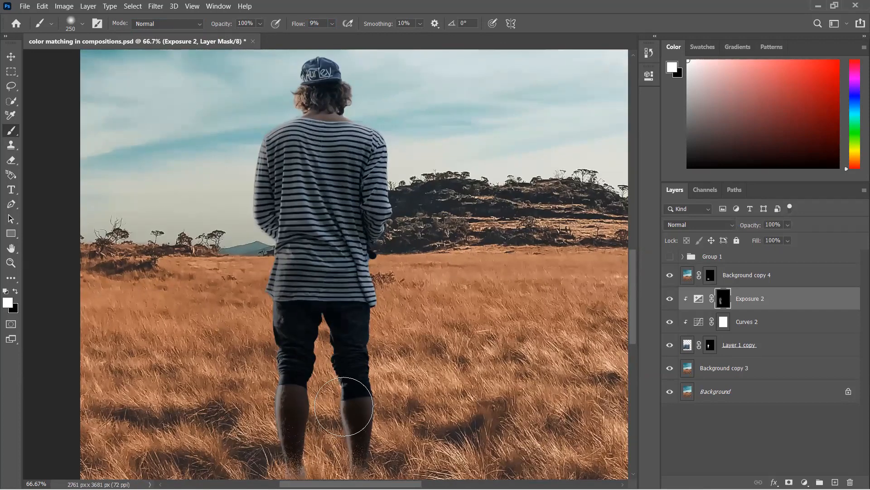
# Reduce the Exposure 2 layer to 79% opacity and 76% fill to soften the shading on the man.
pyautogui.hotkey('ctrl', '-')
pyautogui.hotkey('ctrl', '-')
pyautogui.hotkey('ctrl', '-')
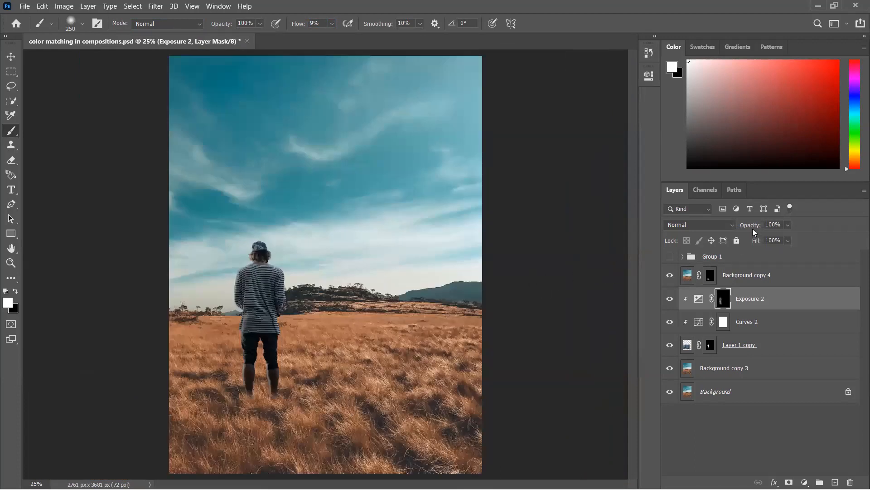
pyautogui.moveTo(757, 242)
pyautogui.mouseDown()
pyautogui.moveTo(738, 245)
pyautogui.moveTo(747, 229)
pyautogui.mouseUp()
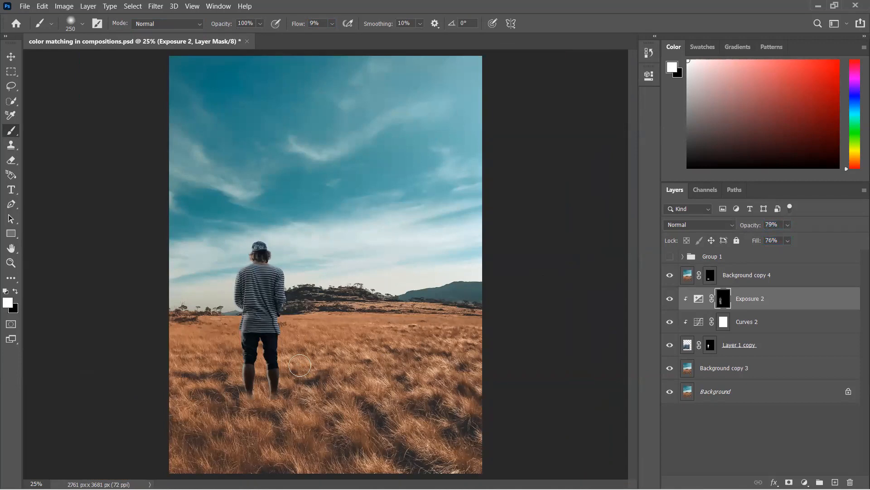
pyautogui.hotkey('ctrl', '-')
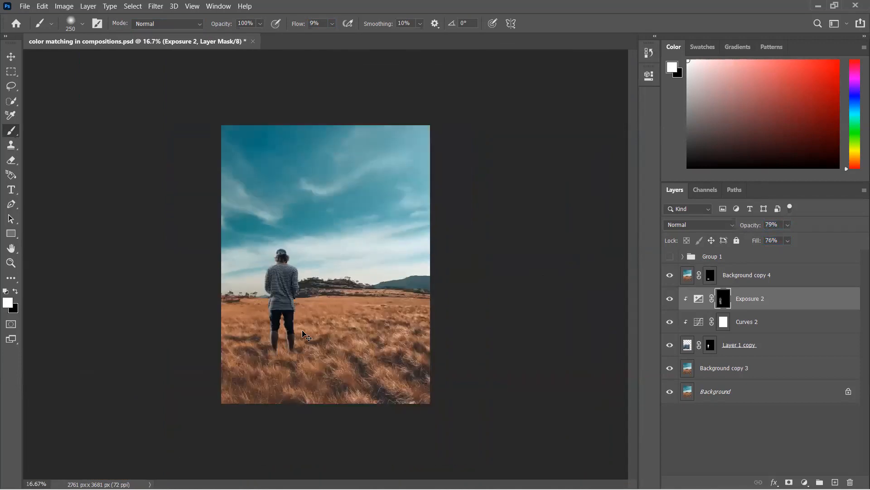
pyautogui.hotkey('ctrl', '+')
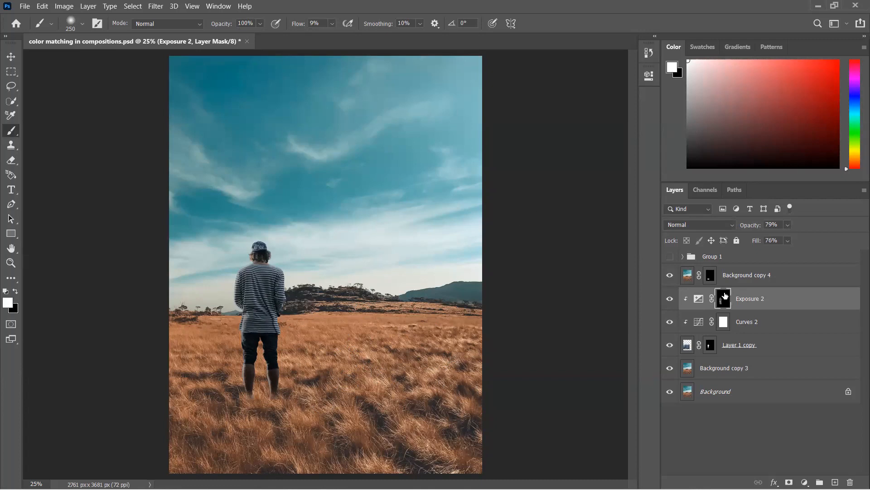
# Start a Tilt-Shift blur on Background copy 3 and centre its focus on the grass level with the man's feet.
pyautogui.click(736, 281)
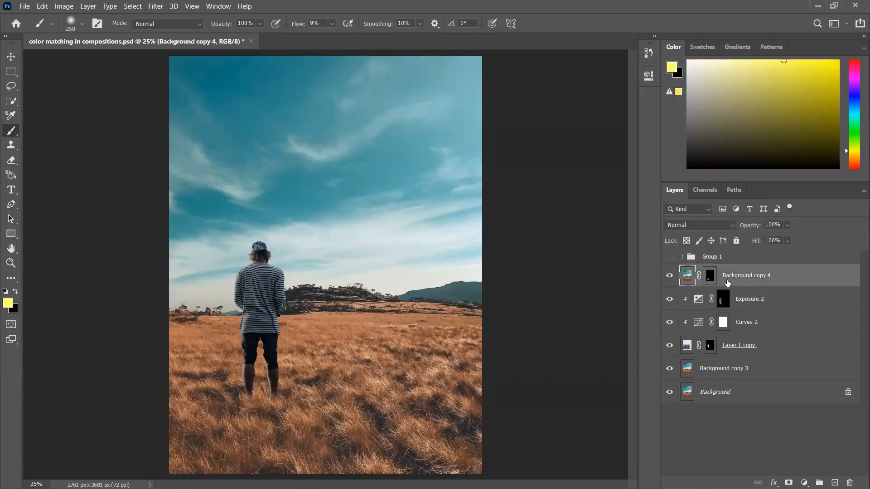
pyautogui.click(725, 369)
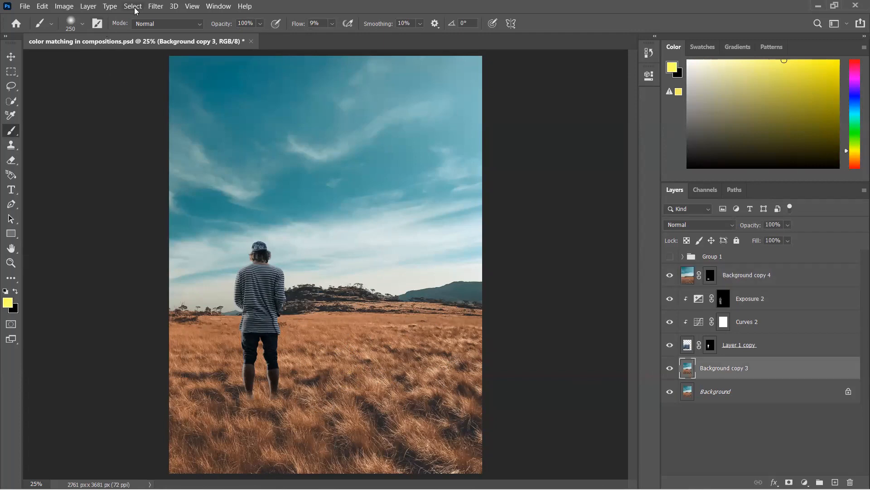
pyautogui.click(159, 7)
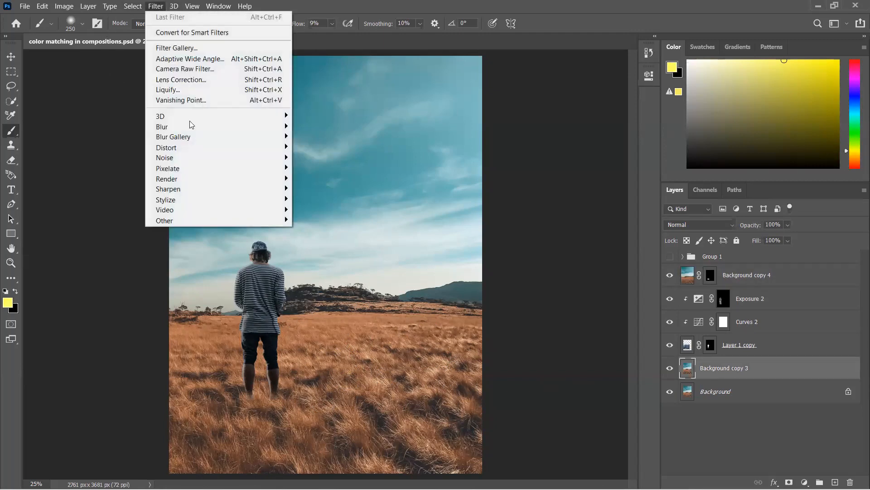
pyautogui.moveTo(206, 127)
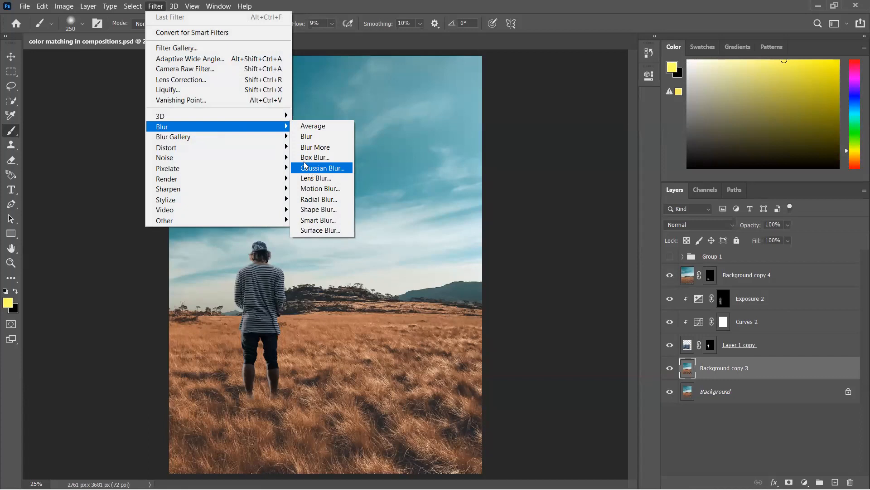
pyautogui.moveTo(272, 137)
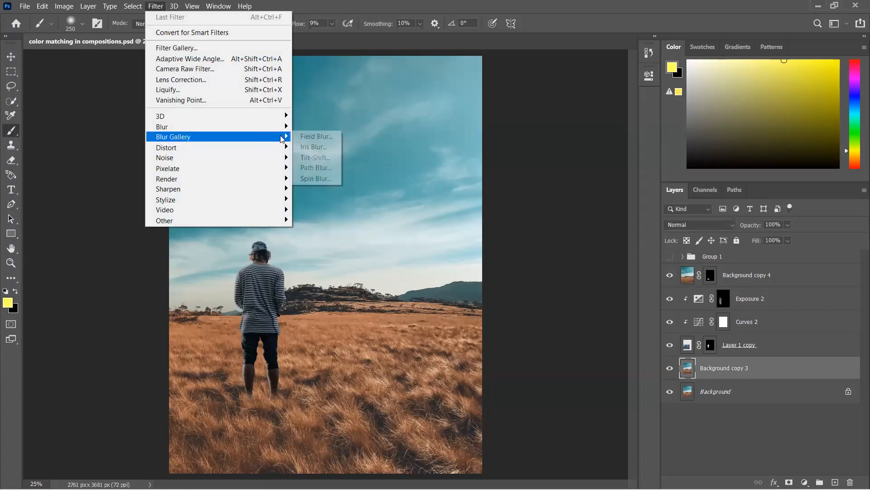
pyautogui.click(308, 158)
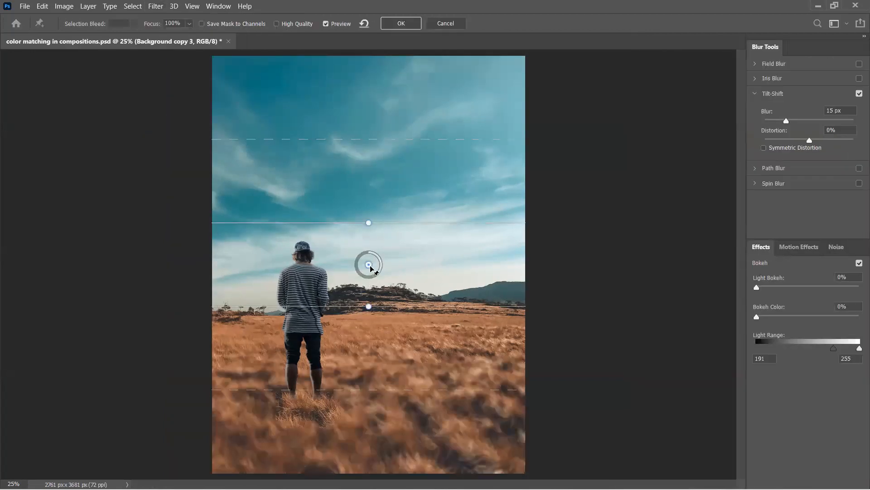
pyautogui.moveTo(369, 265); pyautogui.dragTo(368, 402)
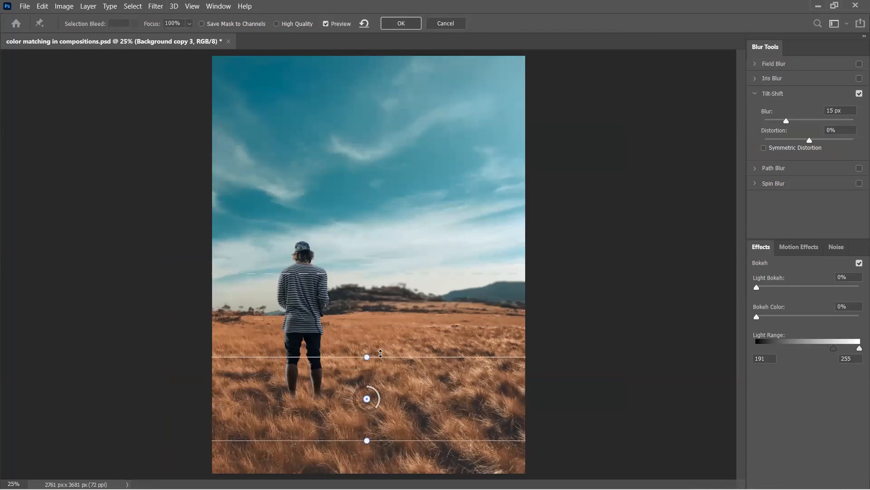
# Narrow the sharp band around the man's feet and place the upper fade line near the horizon.
pyautogui.moveTo(384, 355); pyautogui.dragTo(405, 384)
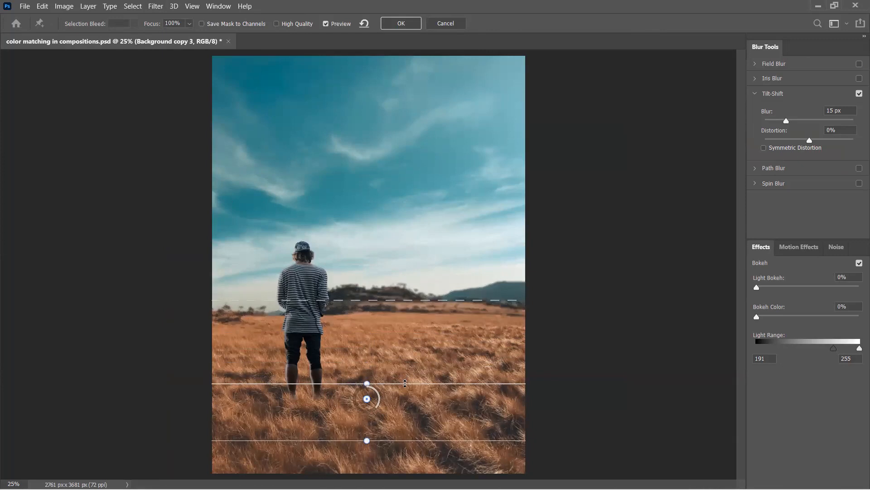
pyautogui.moveTo(425, 241); pyautogui.dragTo(439, 311)
pyautogui.moveTo(382, 383); pyautogui.dragTo(386, 370)
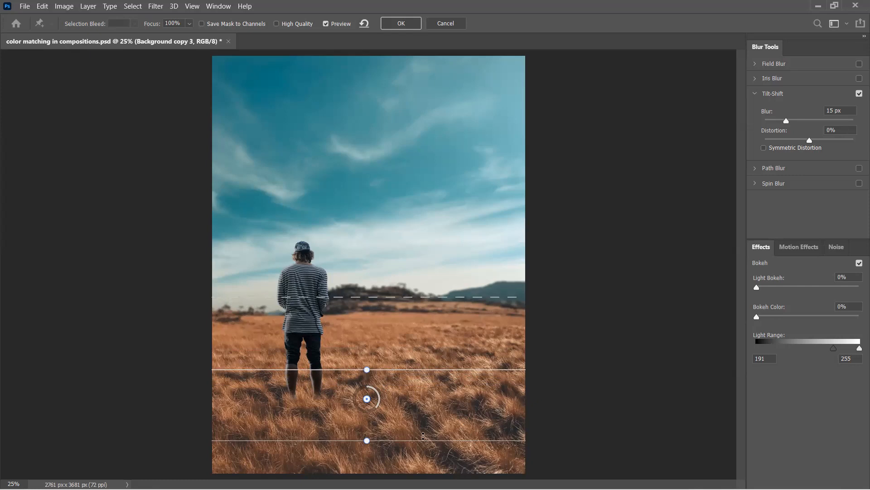
pyautogui.moveTo(409, 438); pyautogui.dragTo(422, 418)
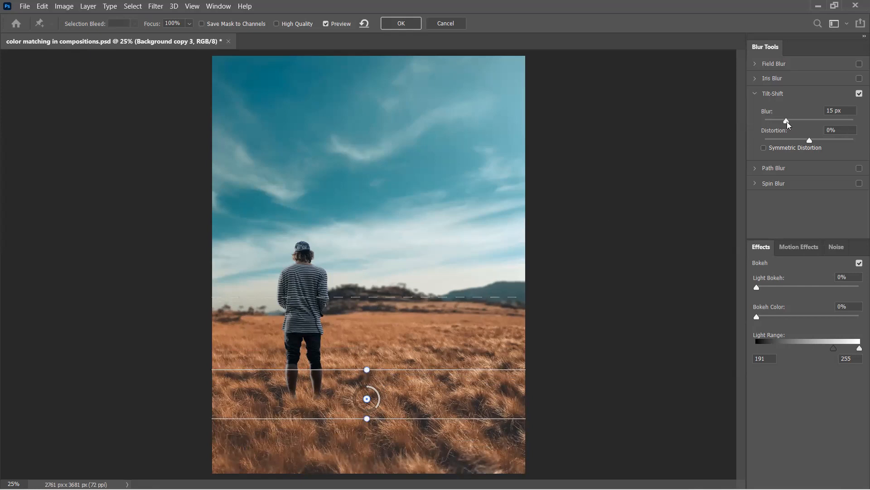
# Reduce the Tilt-Shift blur to about 7 px and apply it to the background.
pyautogui.moveTo(787, 121); pyautogui.dragTo(780, 122)
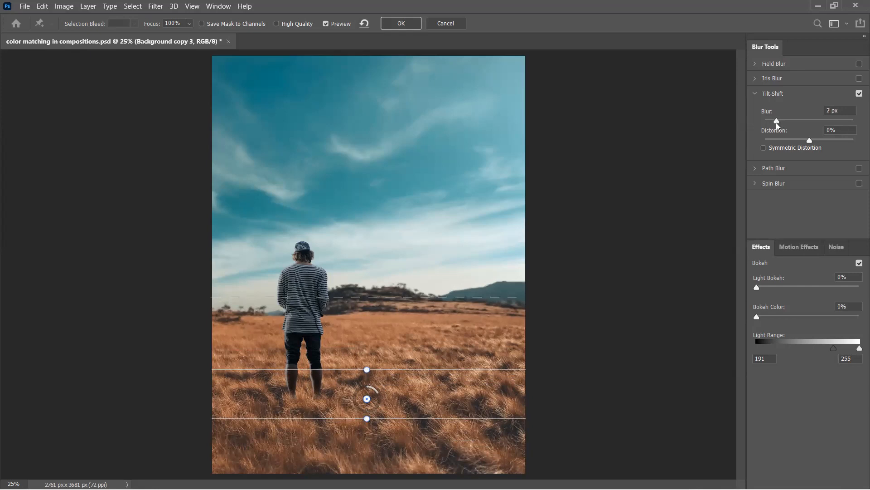
pyautogui.moveTo(778, 122); pyautogui.dragTo(777, 122)
pyautogui.click(401, 24)
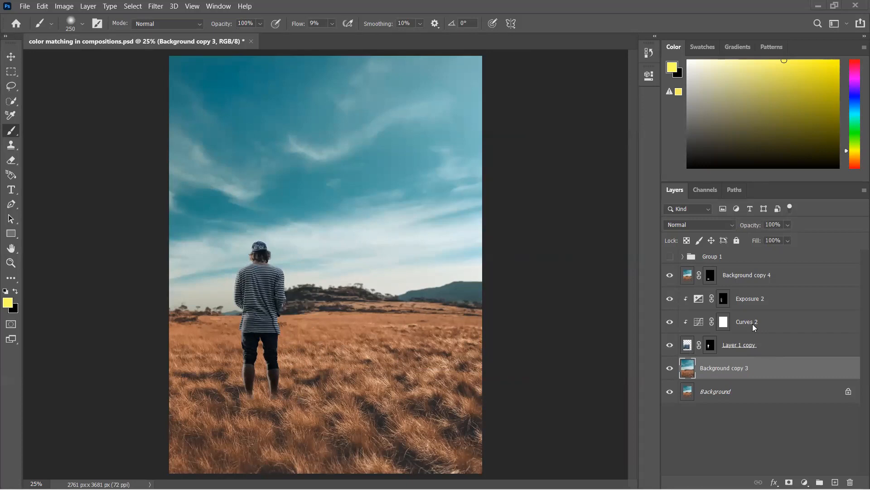
# Toggle the Exposure 2 layer off and on to compare the shading on the man.
pyautogui.click(742, 296)
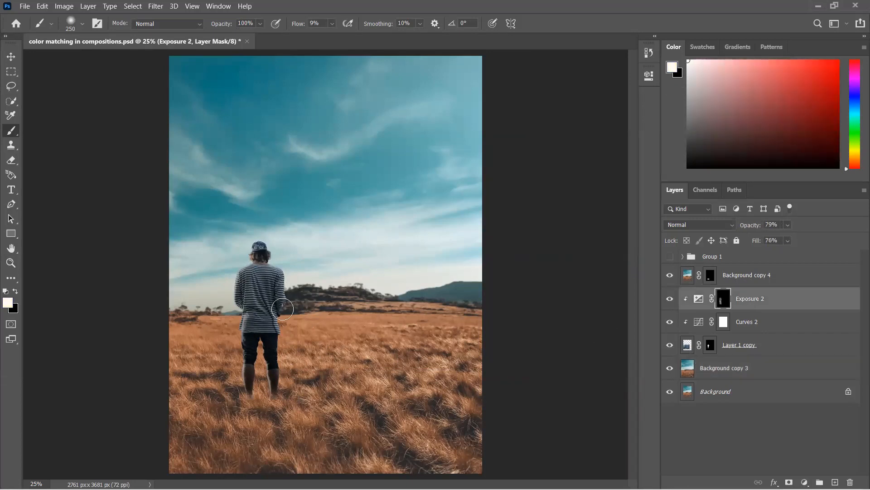
pyautogui.click(670, 298)
pyautogui.click(670, 299)
# Hide the Curves 2 adjustment and delete it together with its layer mask.
pyautogui.click(670, 322)
pyautogui.click(749, 322)
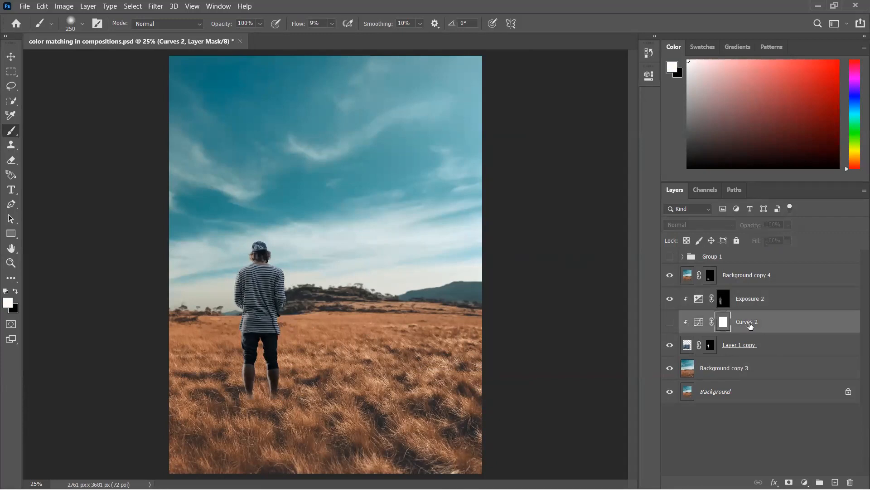
pyautogui.click(850, 481)
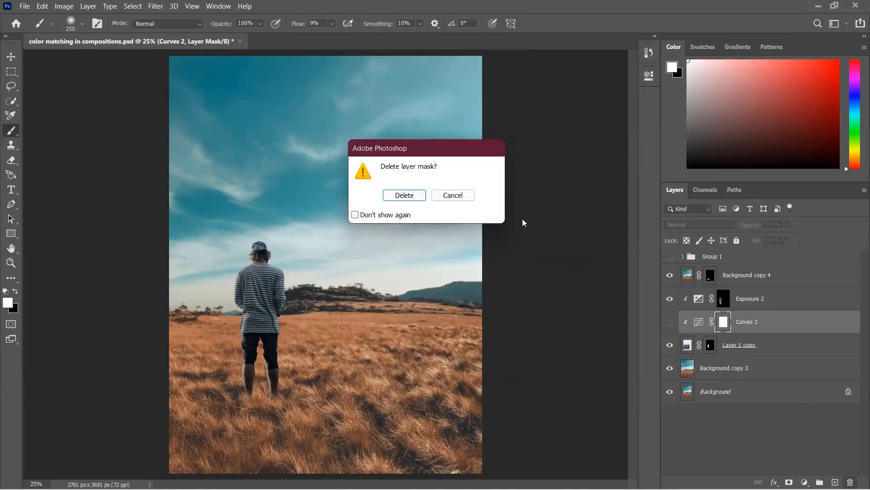
pyautogui.click(403, 194)
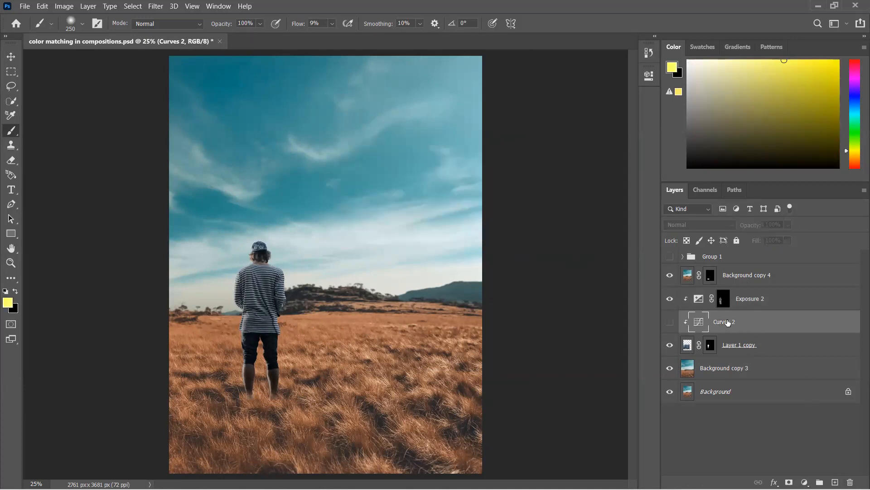
pyautogui.moveTo(701, 322); pyautogui.dragTo(851, 481)
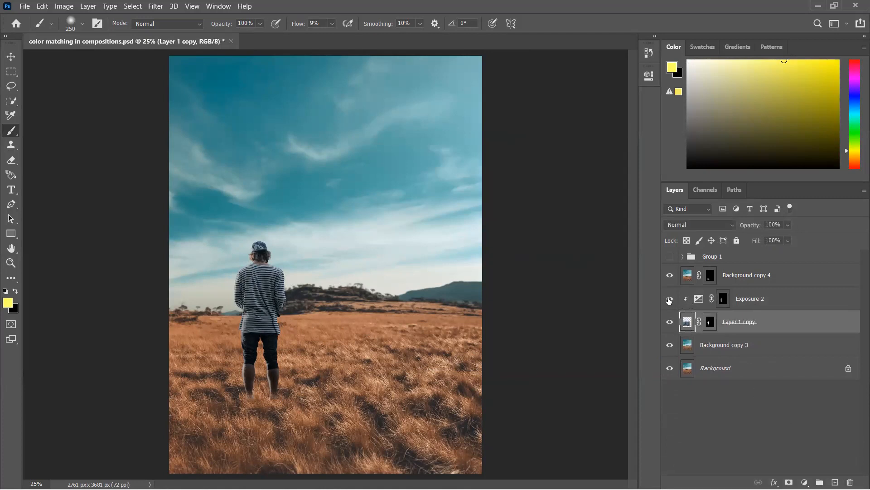
# Hide Exposure 2 and add a fresh Curves adjustment clipped to Layer 1 copy.
pyautogui.click(669, 299)
pyautogui.click(804, 482)
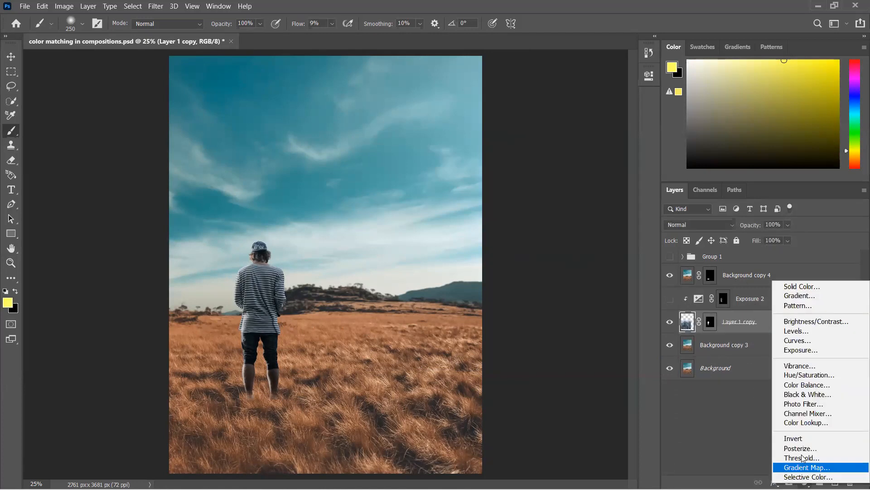
pyautogui.click(799, 345)
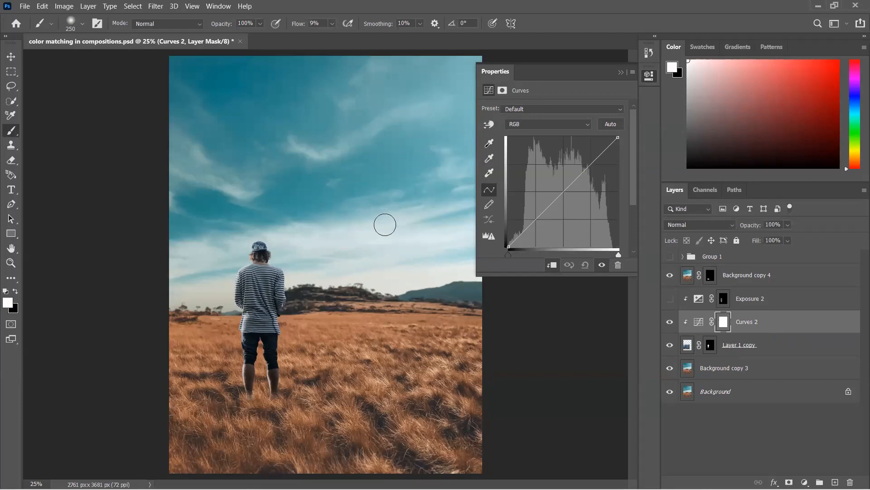
# Set the Curves black point from the dark bushes on the hill and the white point from the bright cloud.
pyautogui.click(491, 144)
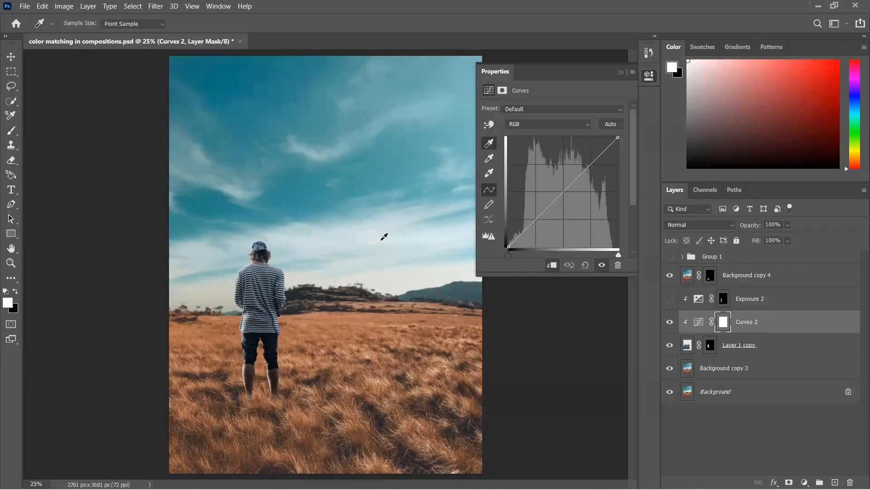
pyautogui.click(297, 294)
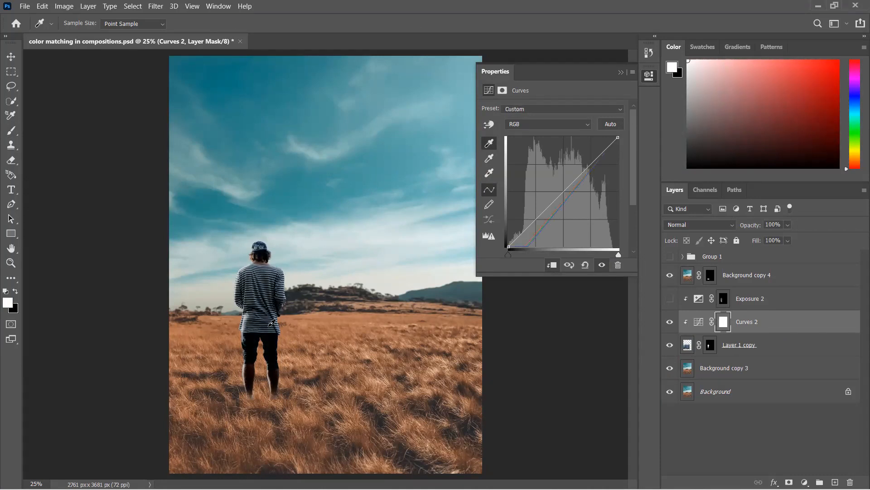
pyautogui.click(488, 174)
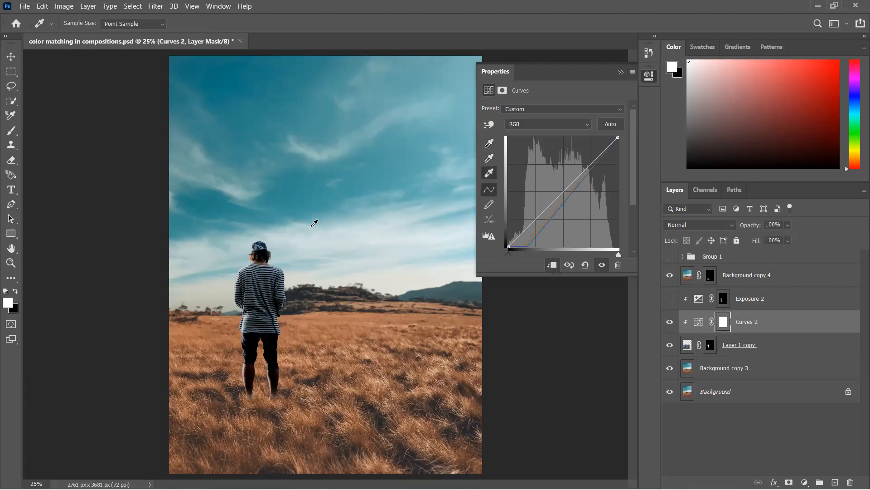
pyautogui.click(317, 230)
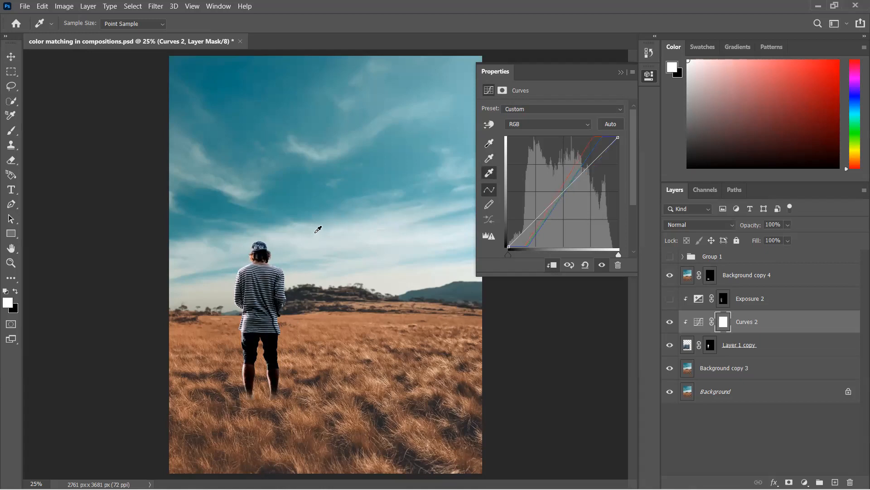
# Preview the image's midtones in Color Range with 0% fuzziness and close it without making a selection.
pyautogui.click(489, 158)
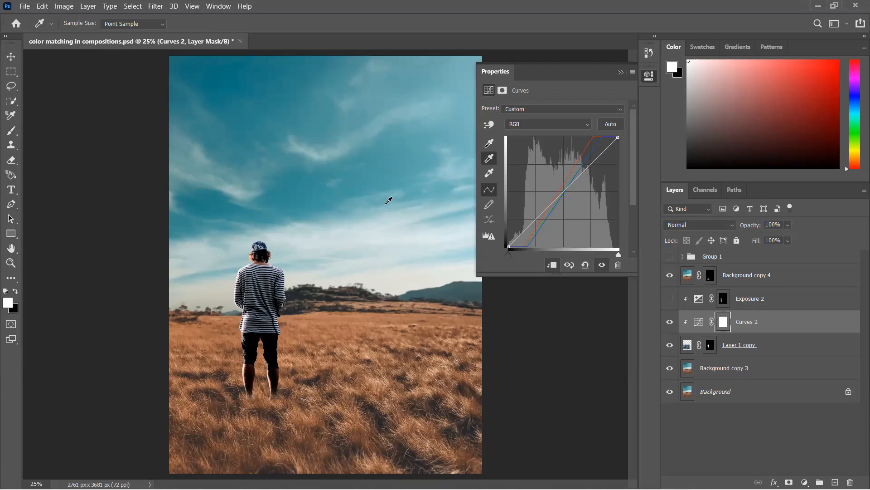
pyautogui.click(134, 6)
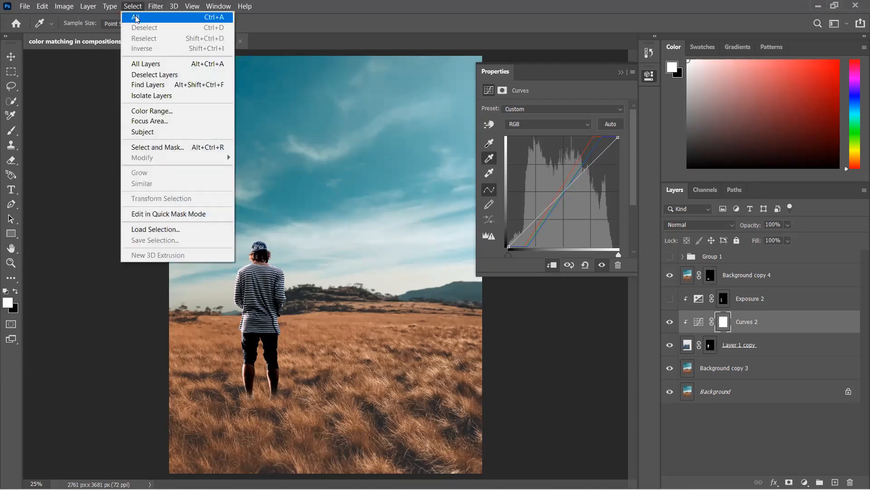
pyautogui.click(194, 111)
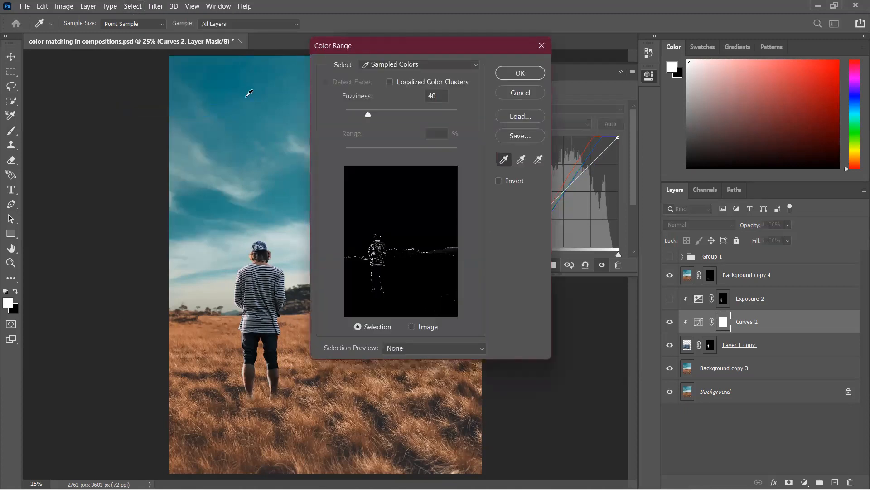
pyautogui.click(441, 63)
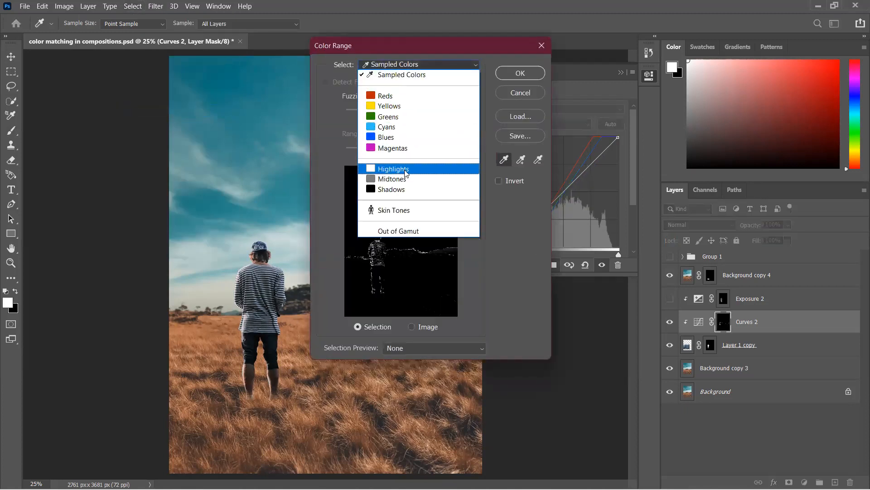
pyautogui.click(370, 177)
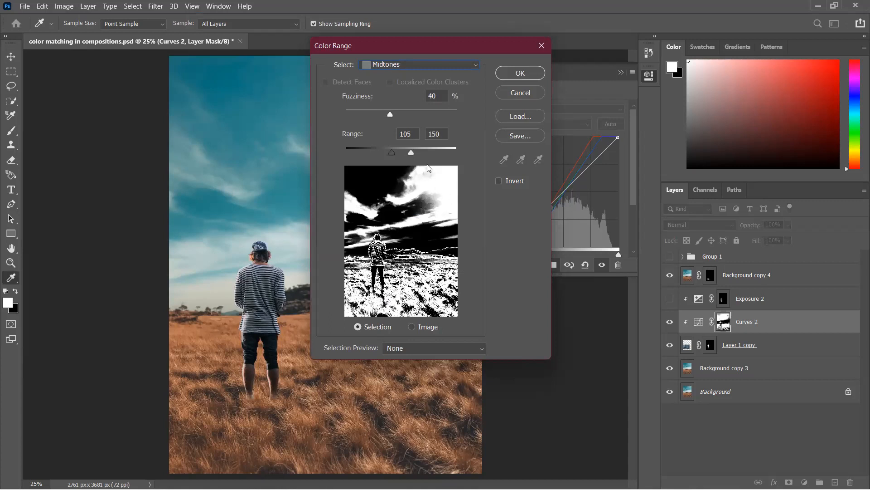
pyautogui.moveTo(388, 116); pyautogui.dragTo(324, 117)
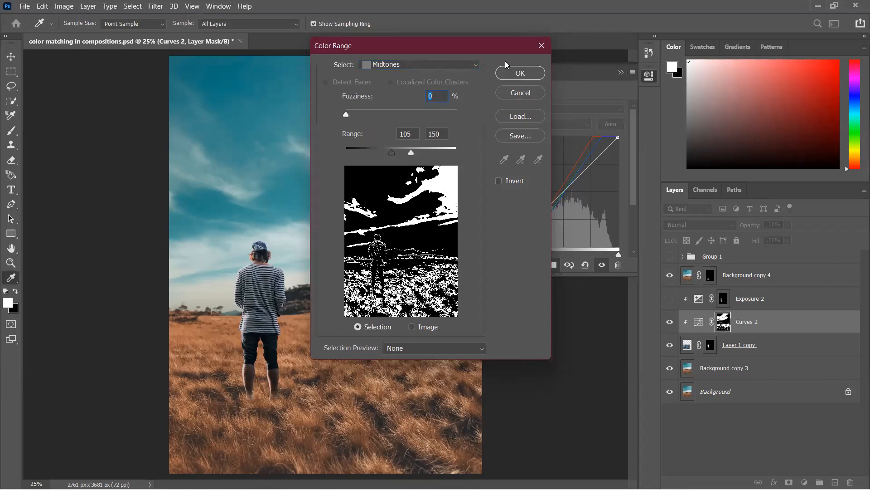
pyautogui.click(541, 46)
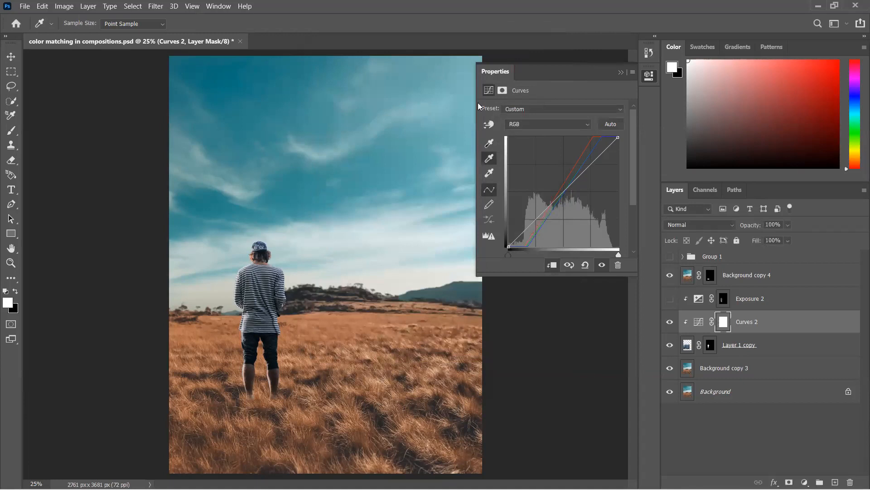
# Try gray point samples for the Curves adjustment at various spots across the sky and clouds.
pyautogui.click(470, 127)
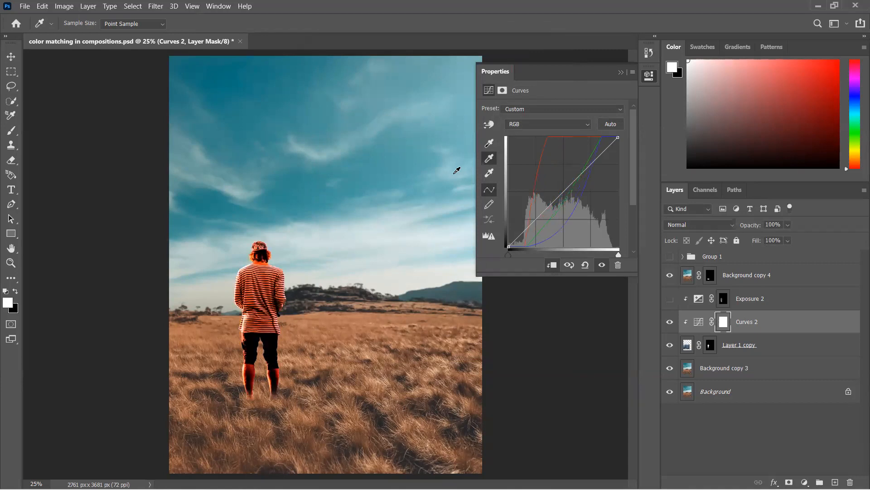
pyautogui.click(442, 197)
pyautogui.click(360, 123)
pyautogui.click(348, 128)
pyautogui.click(329, 125)
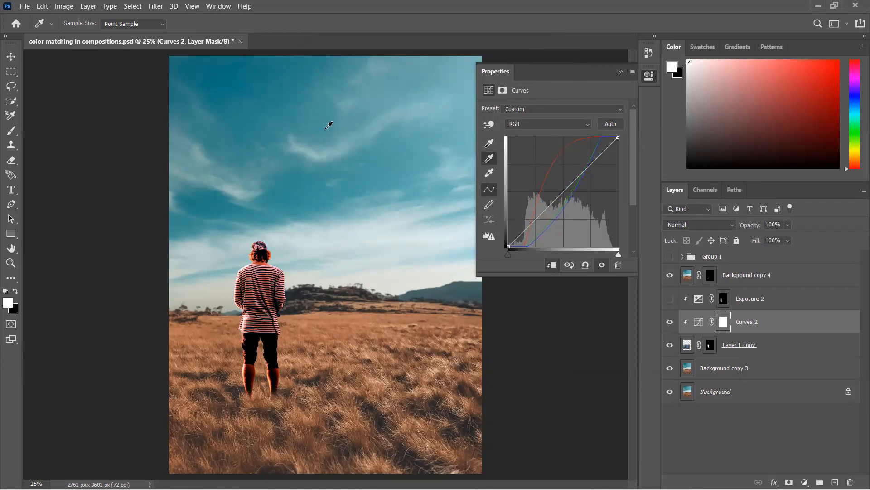
pyautogui.click(294, 98)
pyautogui.click(204, 166)
pyautogui.click(201, 113)
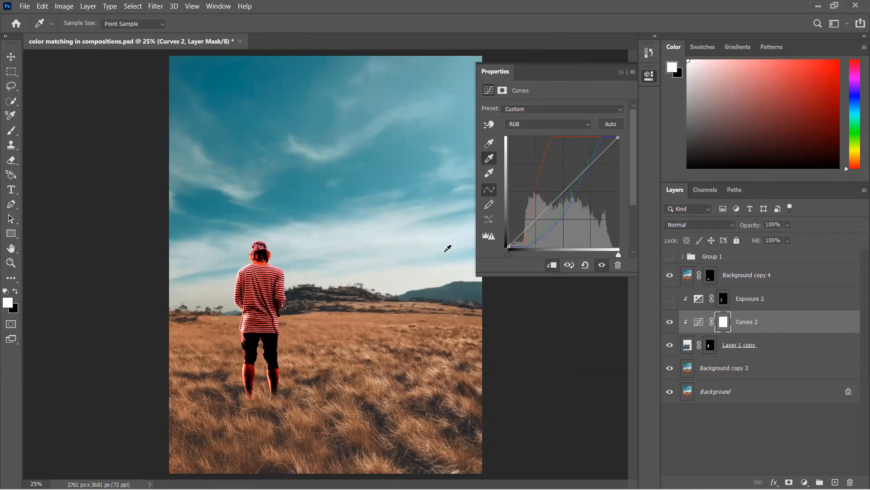
pyautogui.click(447, 248)
pyautogui.click(463, 221)
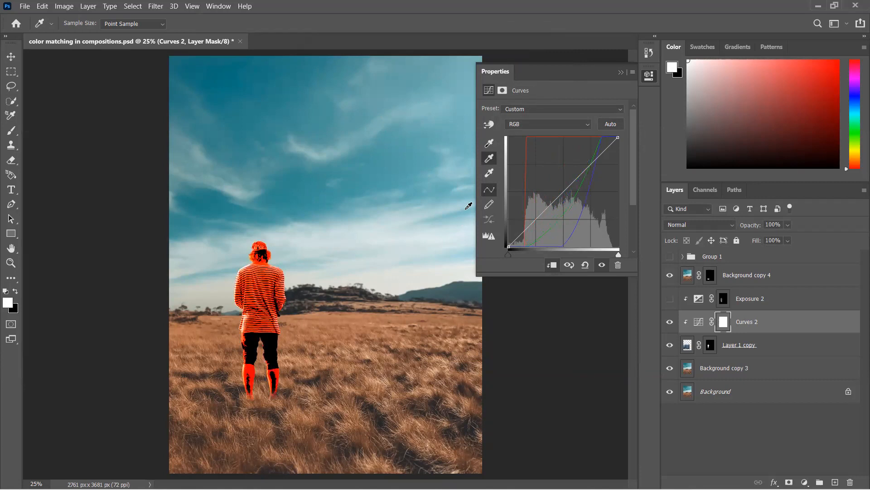
pyautogui.click(455, 210)
pyautogui.click(468, 187)
pyautogui.click(466, 185)
# Move the Curves properties clear of the image and sample the gray point from the pale sky at the photo's right edge.
pyautogui.moveTo(559, 73); pyautogui.dragTo(667, 77)
pyautogui.click(475, 241)
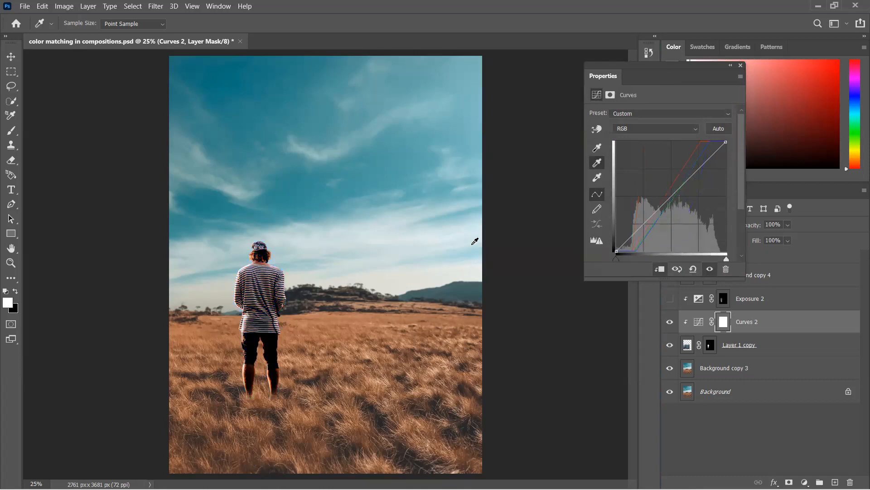
# Try gray point samples for the Curves adjustment from the sky and clouds along the photo's right side.
pyautogui.click(471, 251)
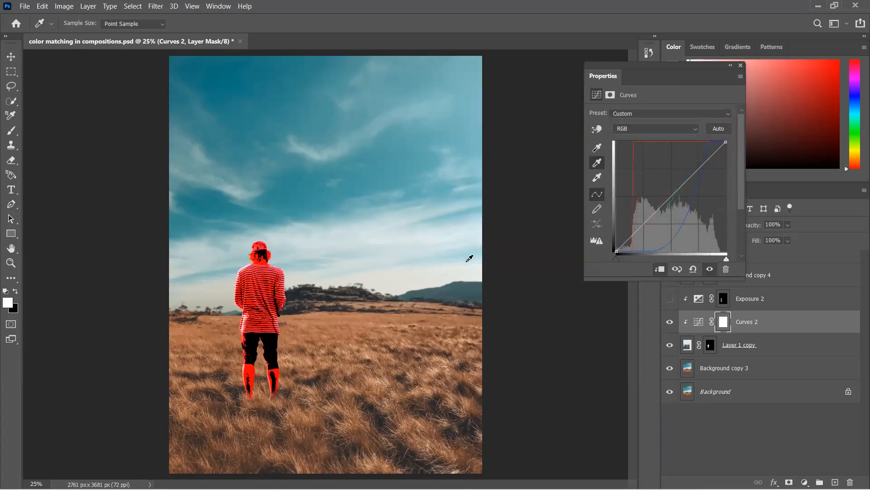
pyautogui.click(464, 261)
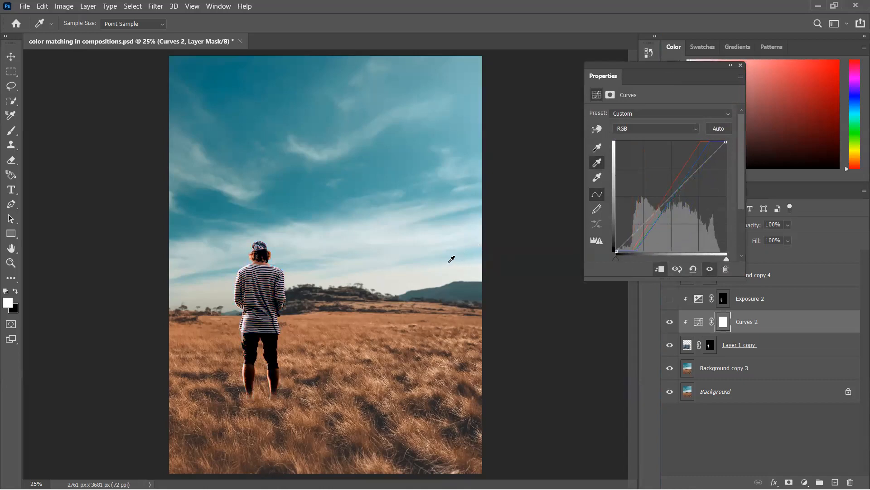
pyautogui.click(461, 190)
pyautogui.click(462, 194)
pyautogui.click(454, 187)
pyautogui.click(457, 151)
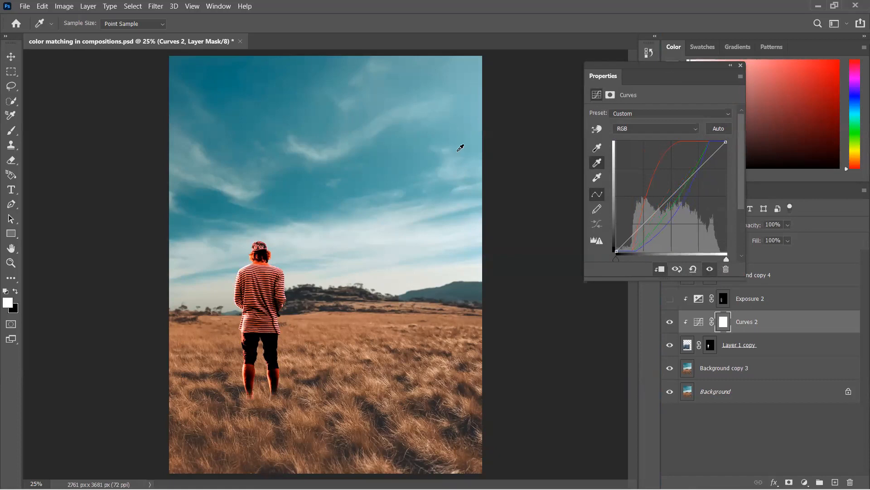
pyautogui.click(468, 124)
pyautogui.click(461, 124)
# Sample the Curves gray point from the cloud band near the photo's left edge and close the Curves properties.
pyautogui.click(186, 231)
pyautogui.click(185, 232)
pyautogui.click(192, 264)
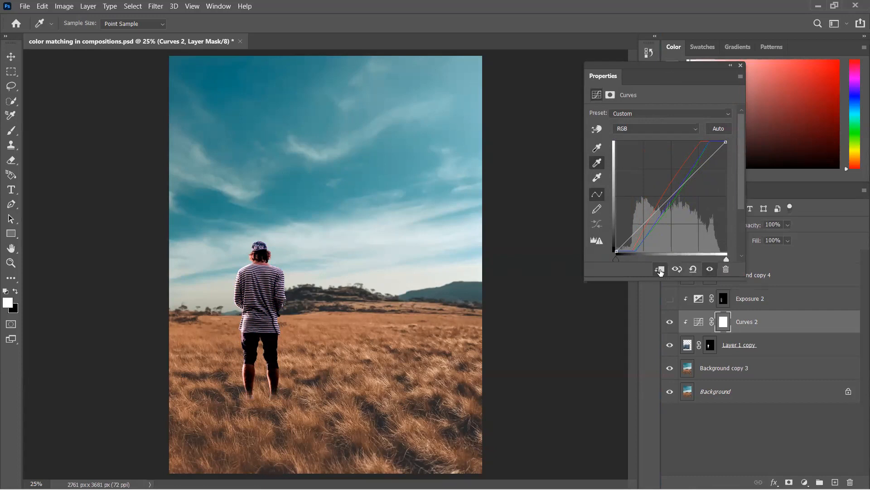
pyautogui.moveTo(701, 80); pyautogui.dragTo(661, 90)
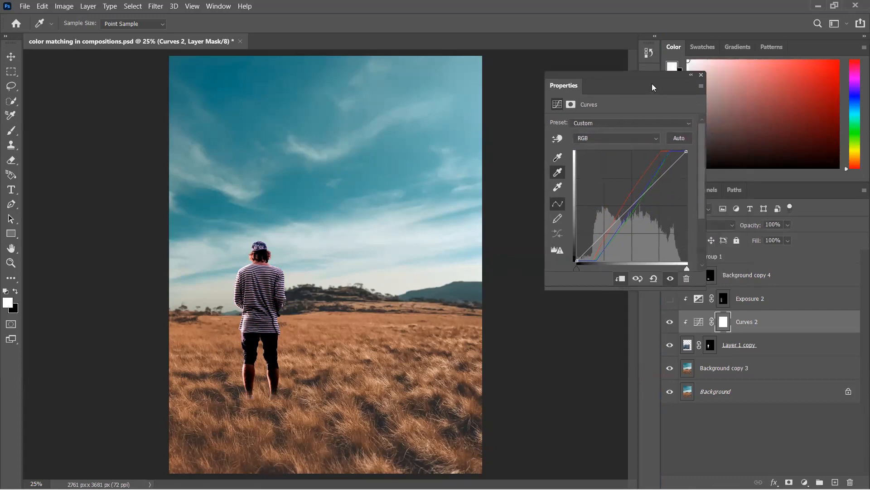
pyautogui.click(701, 75)
# Set the Curves 2 layer's opacity to 94% and make the Exposure 2 adjustment visible.
pyautogui.moveTo(751, 228)
pyautogui.mouseDown()
pyautogui.moveTo(739, 229)
pyautogui.moveTo(749, 228)
pyautogui.mouseUp()
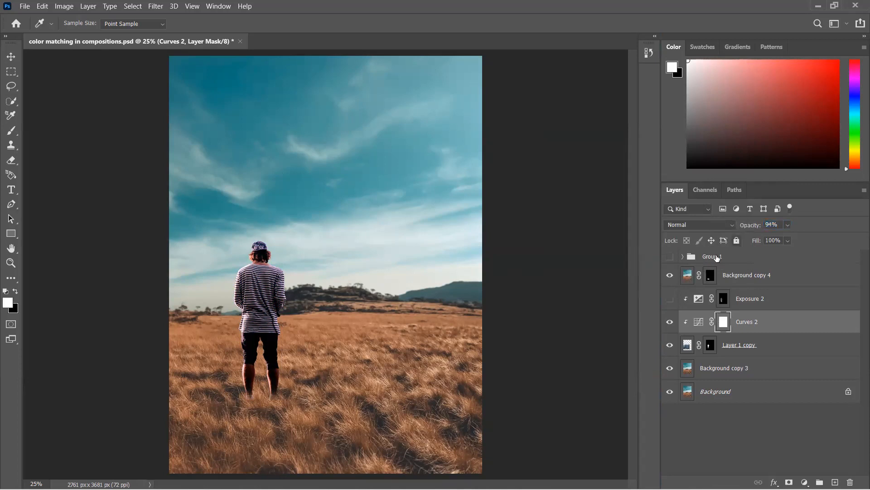
pyautogui.click(670, 300)
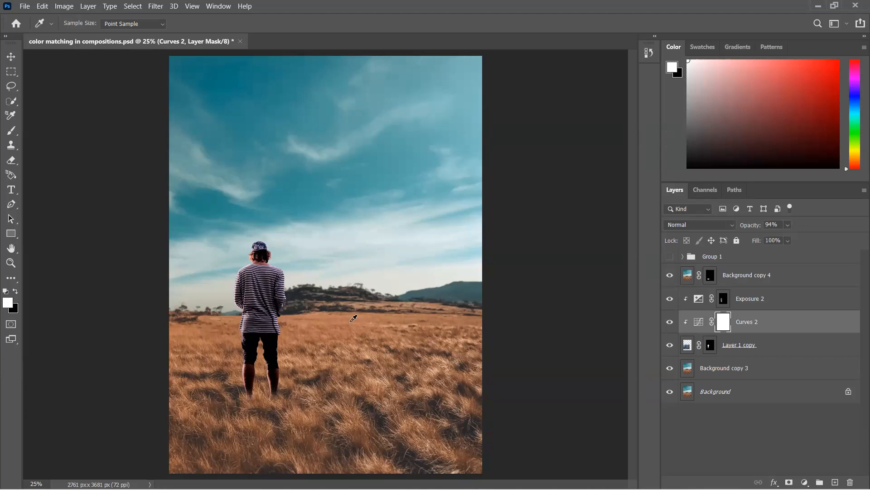
# Select all layers from Background copy 4 down to Background copy 3.
pyautogui.click(741, 275)
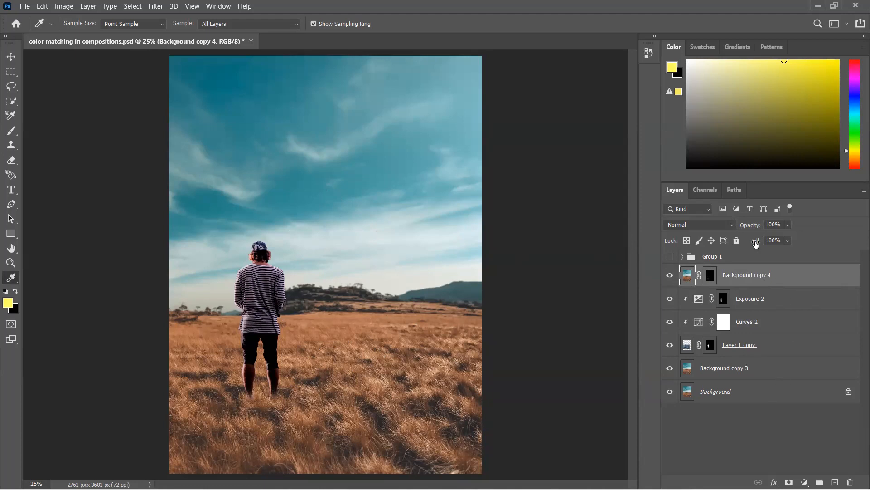
pyautogui.keyDown('shift'); pyautogui.click(758, 298); pyautogui.keyUp('shift')
pyautogui.keyDown('shift'); pyautogui.click(760, 322); pyautogui.keyUp('shift')
pyautogui.keyDown('shift'); pyautogui.click(759, 348); pyautogui.keyUp('shift')
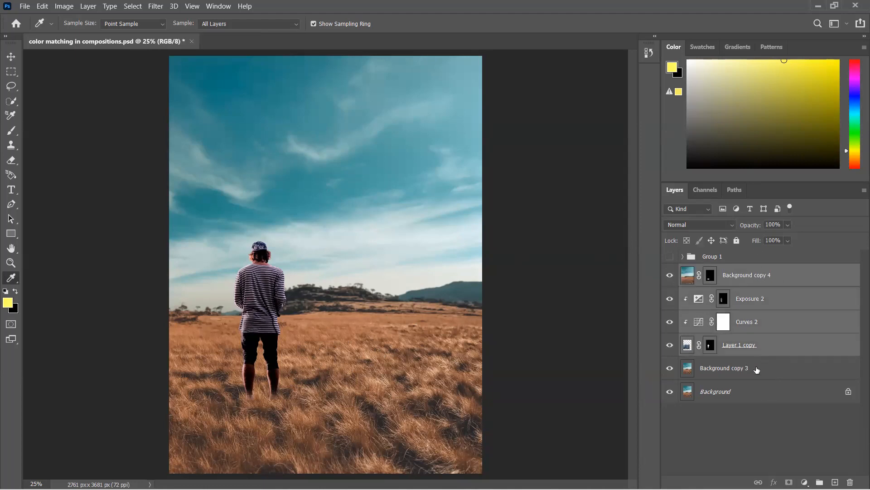
pyautogui.keyDown('shift'); pyautogui.click(757, 369); pyautogui.keyUp('shift')
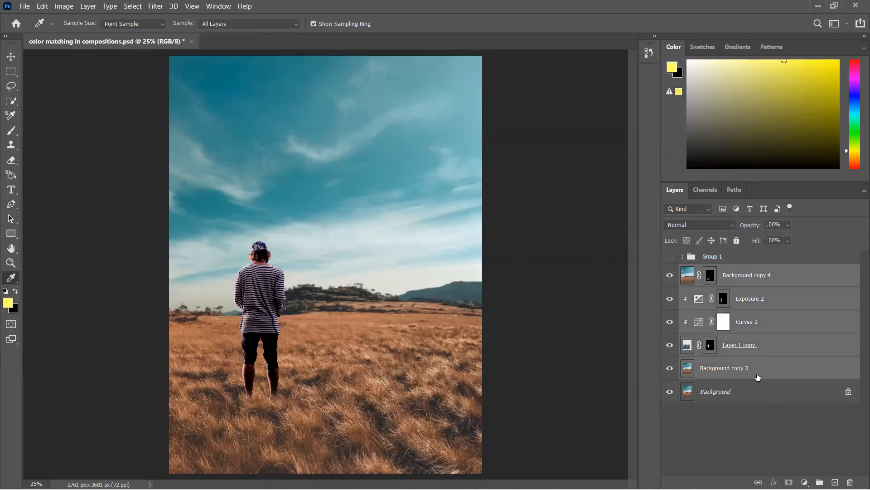
# Try merging the selected layers into one layer and undo the merge.
pyautogui.rightClick(763, 323)
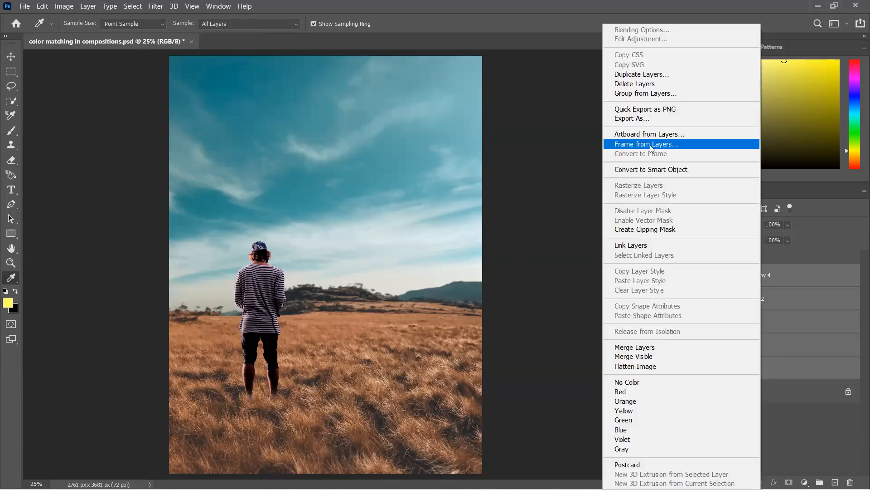
pyautogui.click(638, 349)
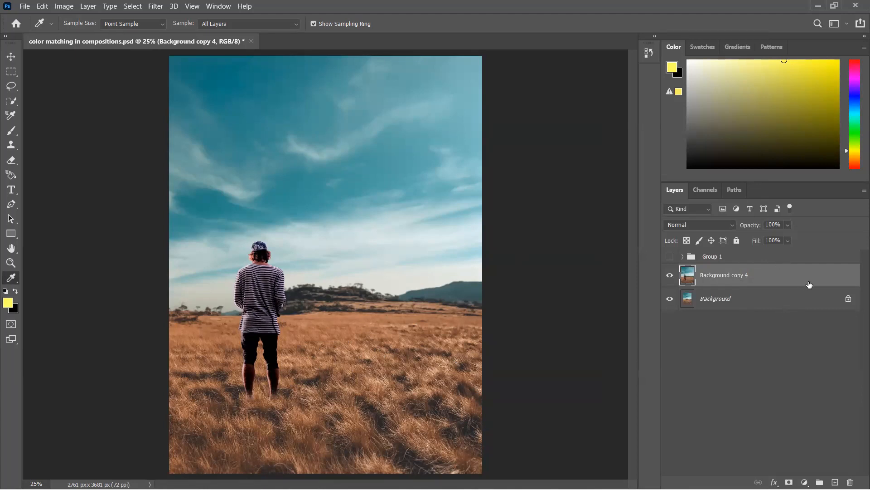
pyautogui.hotkey('ctrl', 'z')
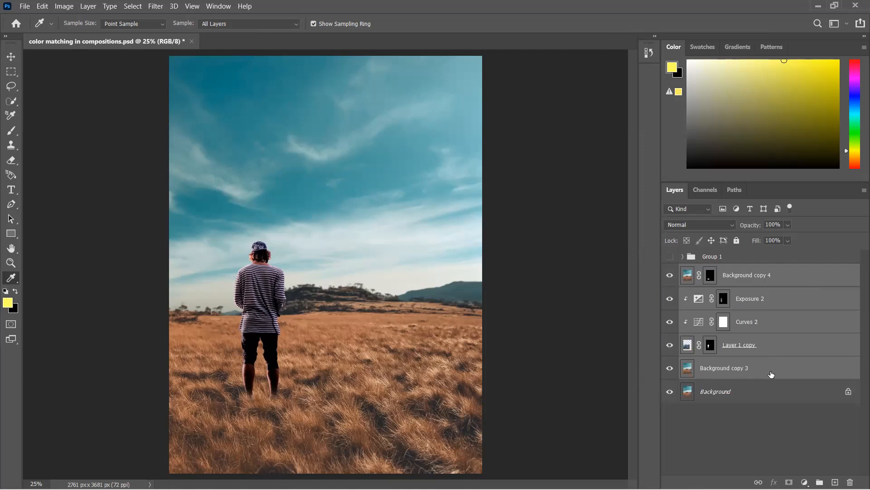
# Stamp all visible layers into a new layer above Background copy 4 and hide every other layer.
pyautogui.hotkey('ctrl', 'shift', 'alt', 'e')
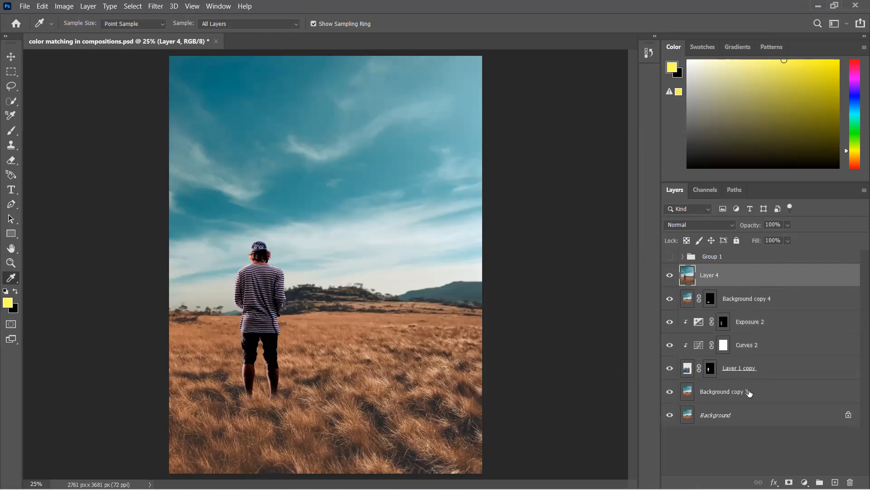
pyautogui.click(669, 299)
pyautogui.click(672, 300)
pyautogui.keyDown('alt'); pyautogui.click(670, 276); pyautogui.keyUp('alt')
# Convert Layer 4 into a smart object for re-editable smart filters.
pyautogui.click(158, 7)
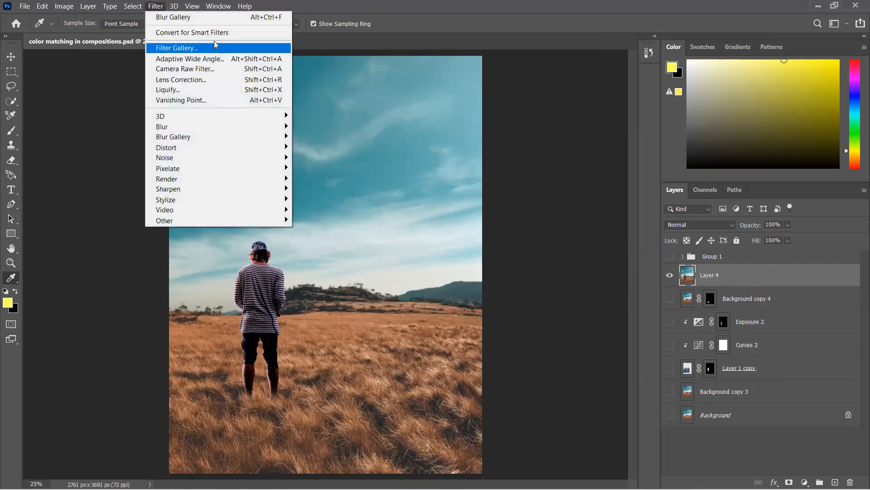
pyautogui.click(229, 33)
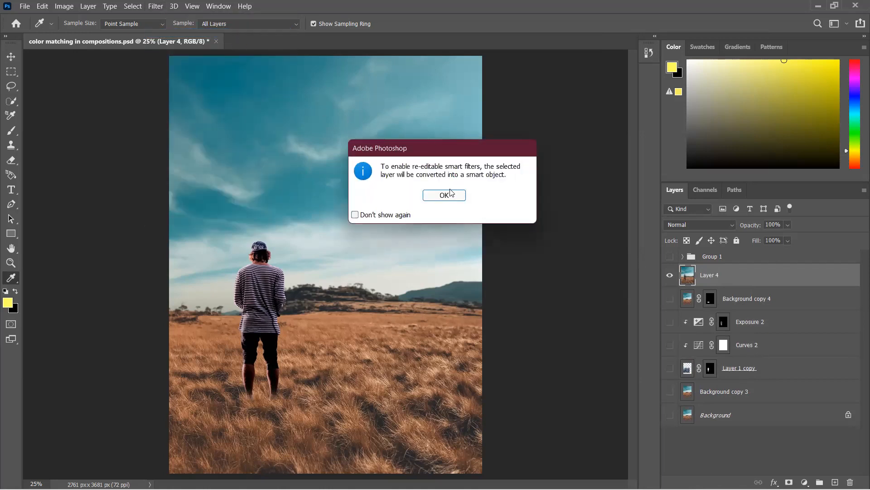
pyautogui.click(447, 195)
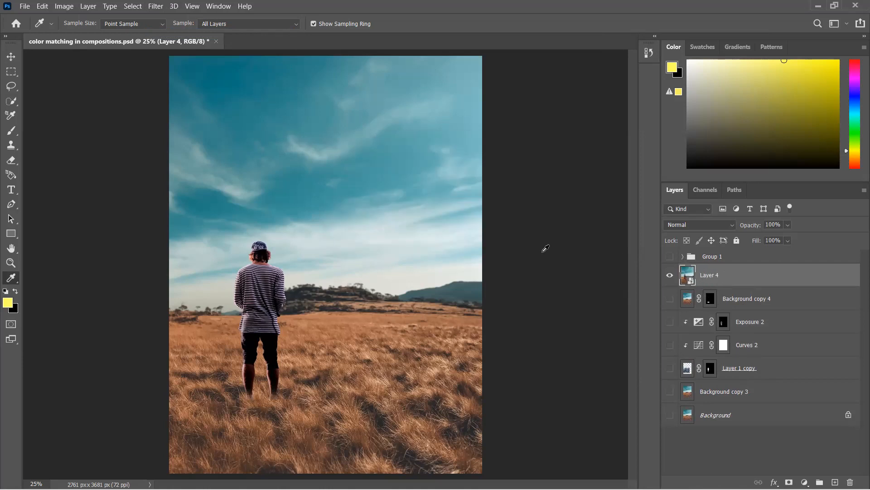
# Open the Camera Raw Filter on Layer 4 and expand its Basic adjustments.
pyautogui.click(159, 6)
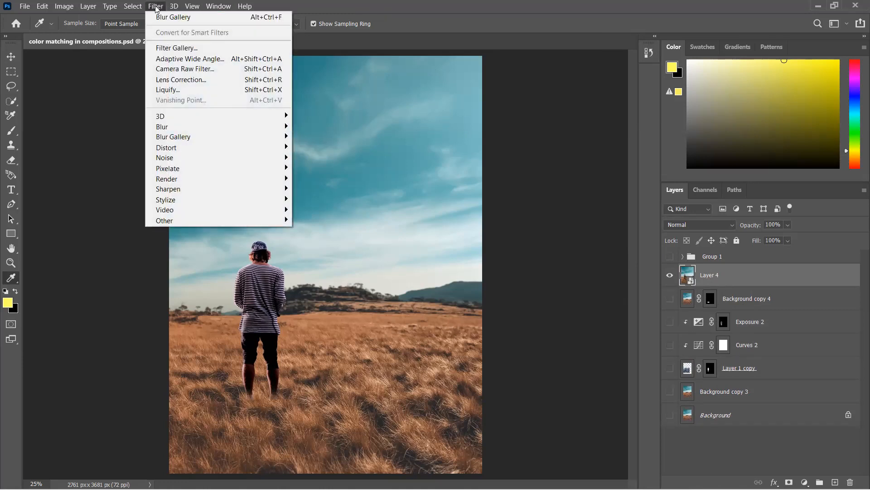
pyautogui.click(127, 73)
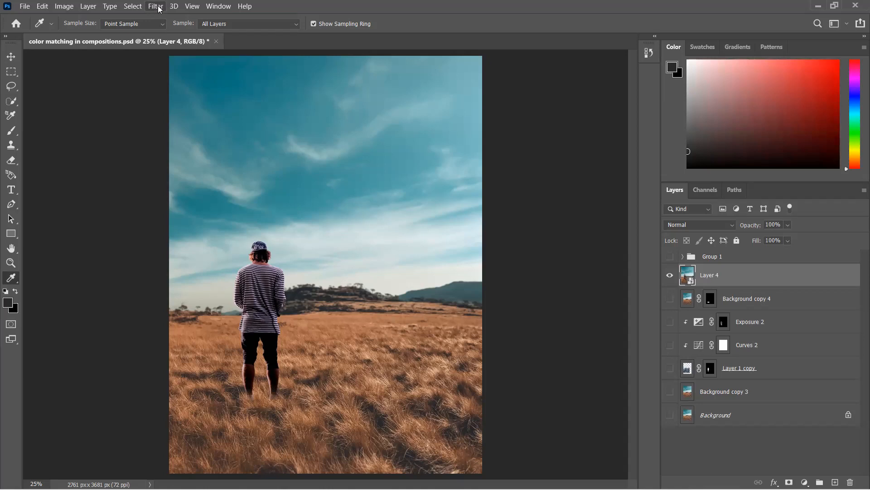
pyautogui.click(158, 8)
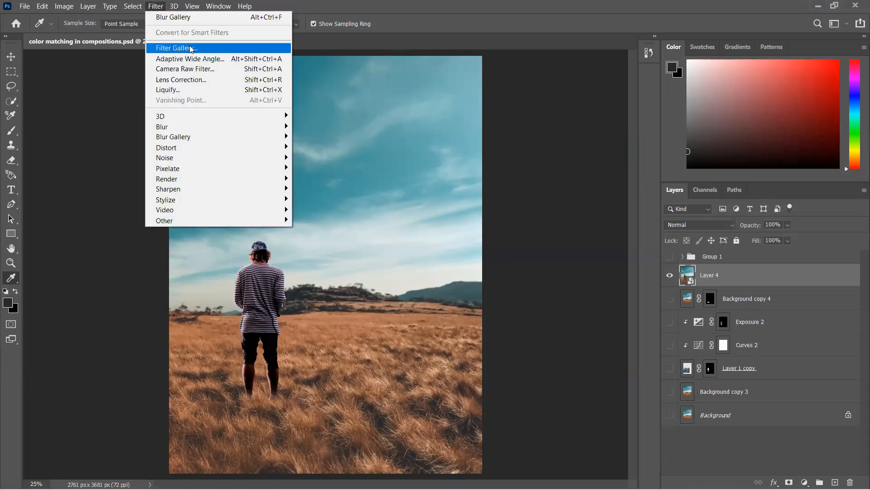
pyautogui.click(284, 70)
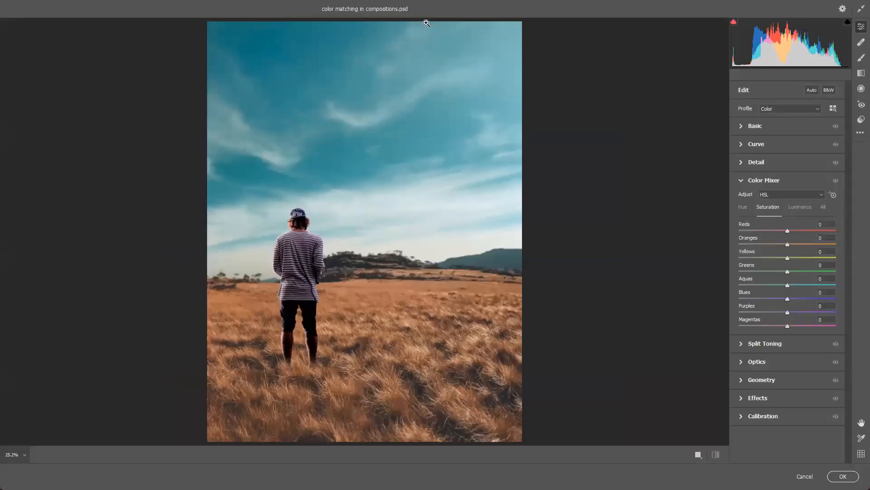
pyautogui.click(741, 125)
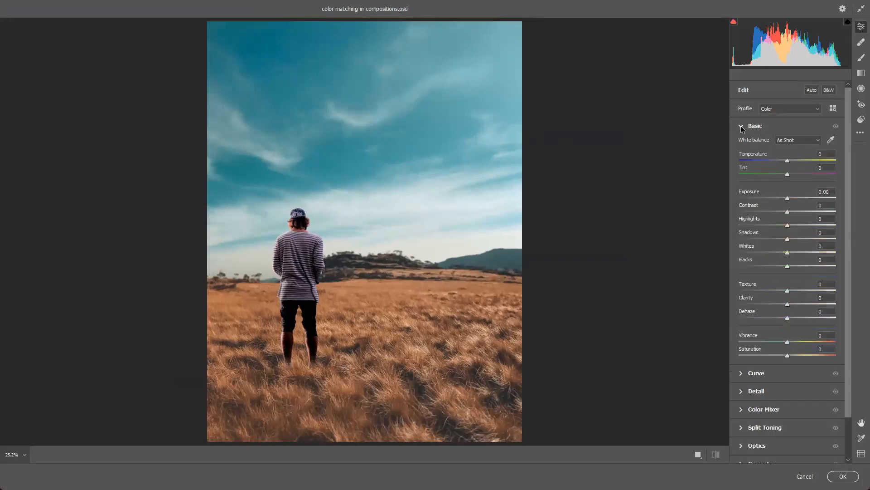
# Try Temperature +8, Tint -4, Exposure +0.45, Contrast +17, Highlights +13, Texture +12 and Clarity +5, and reset the settings to default.
pyautogui.moveTo(787, 160); pyautogui.dragTo(796, 226)
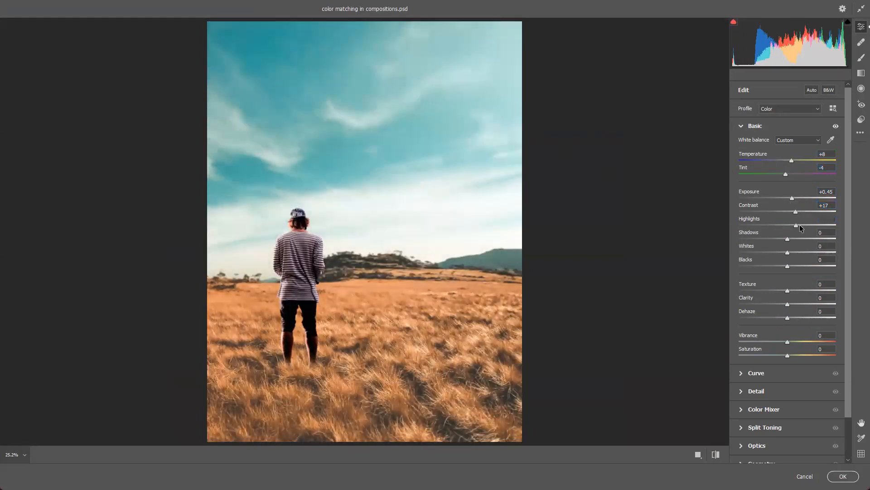
pyautogui.moveTo(788, 290)
pyautogui.mouseDown()
pyautogui.moveTo(811, 287)
pyautogui.moveTo(763, 292)
pyautogui.moveTo(792, 291)
pyautogui.moveTo(775, 303)
pyautogui.moveTo(802, 303)
pyautogui.moveTo(790, 304)
pyautogui.mouseUp()
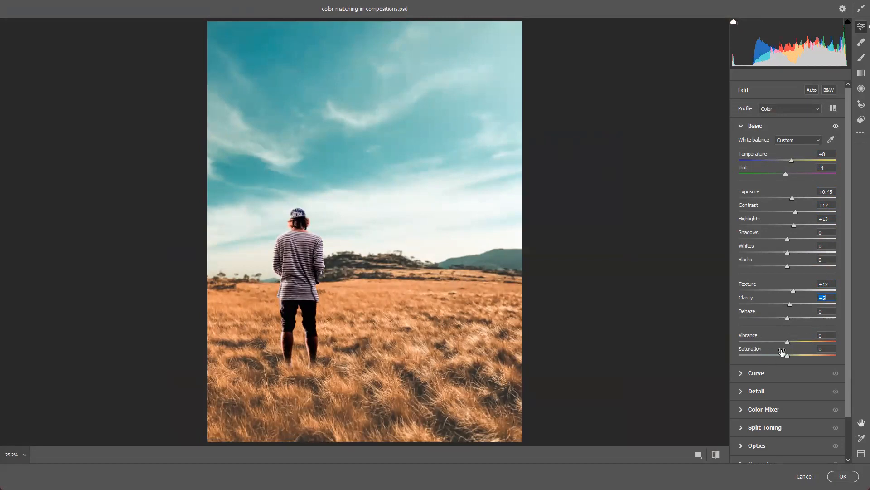
pyautogui.press('Tab')
pyautogui.press('Tab')
pyautogui.click(859, 132)
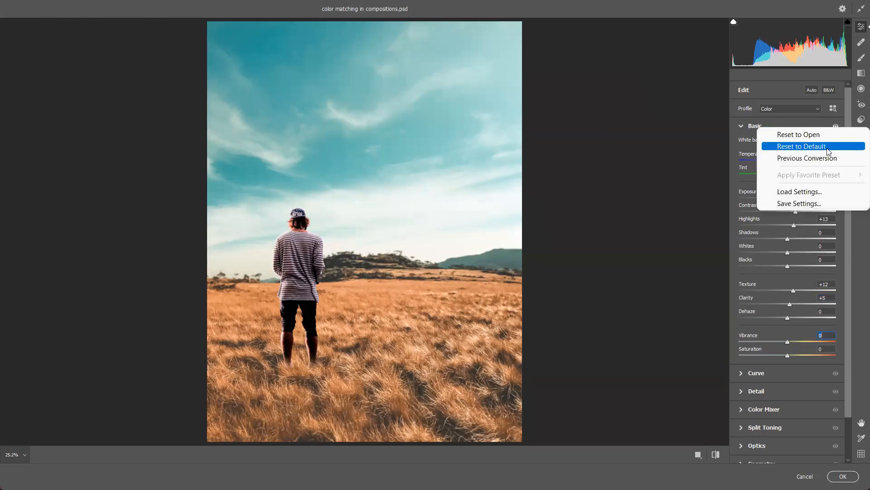
pyautogui.click(826, 149)
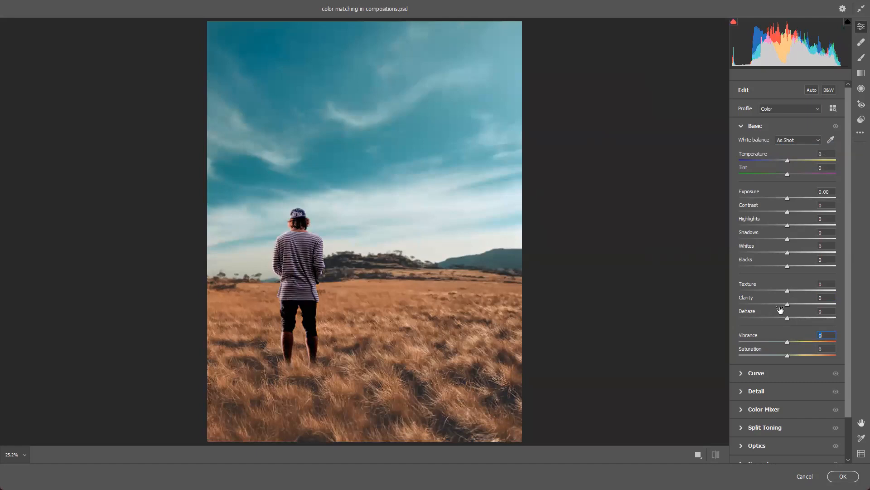
# Set Vibrance to +91 and Saturation to -29 in the Basic adjustments.
pyautogui.moveTo(787, 343)
pyautogui.mouseDown()
pyautogui.moveTo(851, 343)
pyautogui.moveTo(786, 347)
pyautogui.moveTo(848, 357)
pyautogui.moveTo(786, 357)
pyautogui.mouseUp()
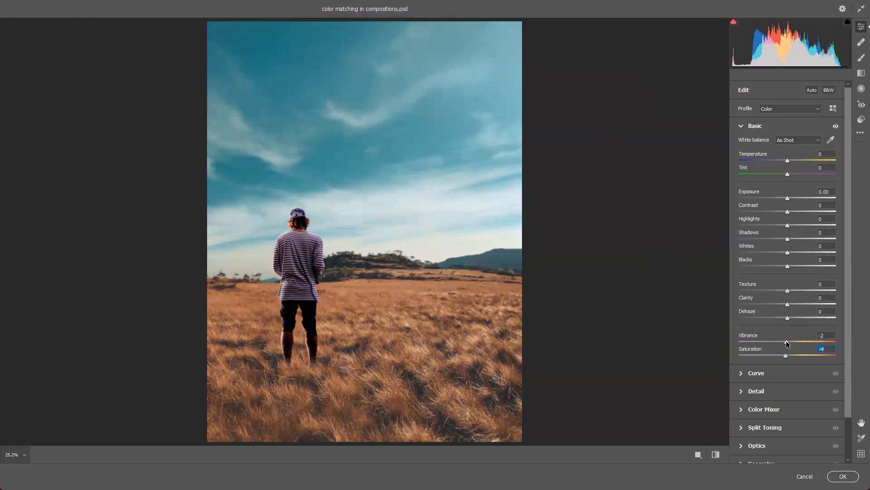
pyautogui.moveTo(785, 341); pyautogui.dragTo(831, 339)
pyautogui.moveTo(786, 354); pyautogui.dragTo(772, 358)
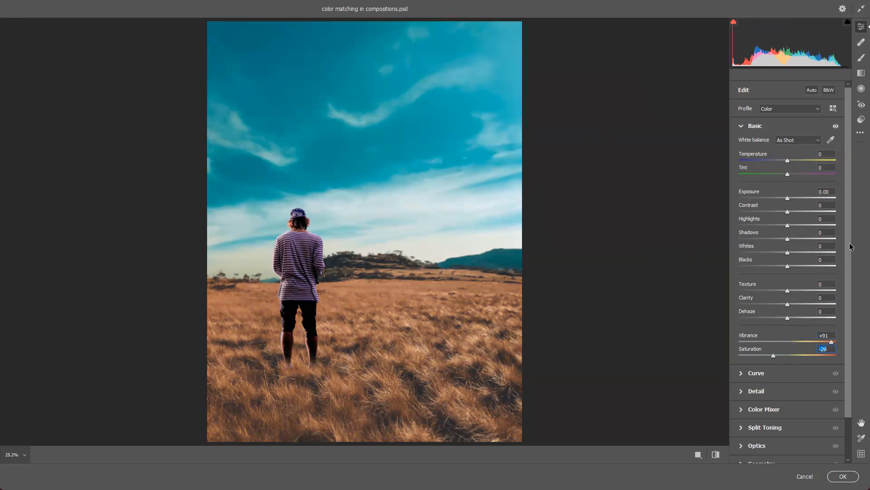
# Set the parametric curve's Darks to -1 and Shadows to +3.
pyautogui.scroll(-2, 788, 208)
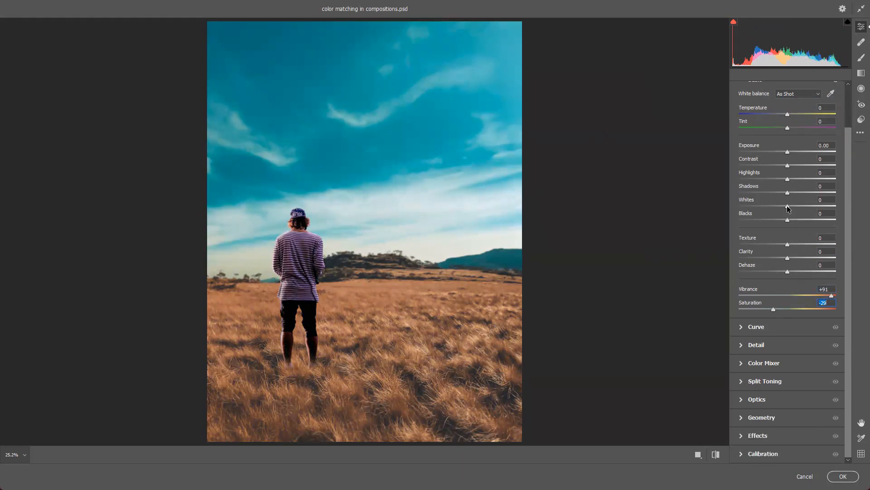
pyautogui.click(742, 327)
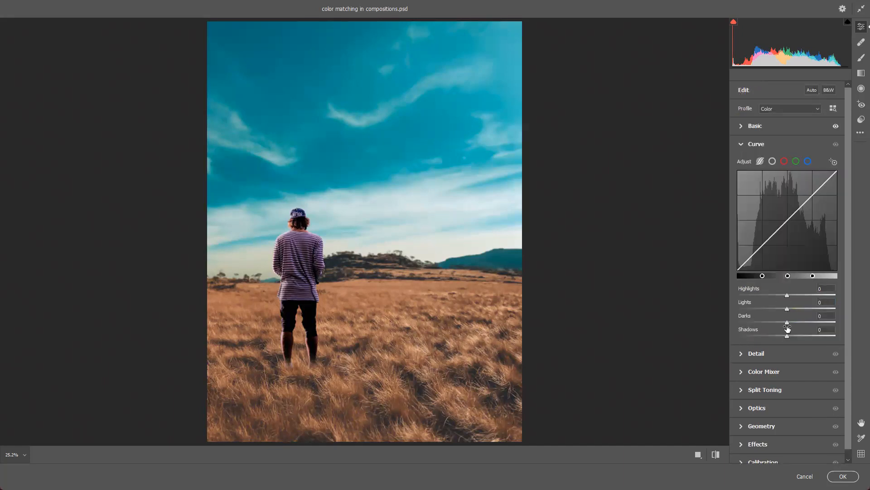
pyautogui.moveTo(787, 323)
pyautogui.mouseDown()
pyautogui.moveTo(750, 338)
pyautogui.moveTo(789, 337)
pyautogui.mouseUp()
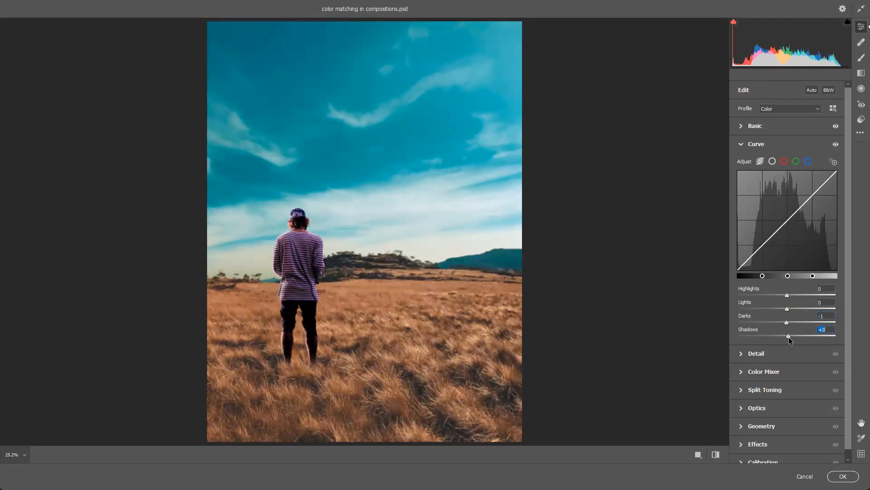
pyautogui.click(747, 145)
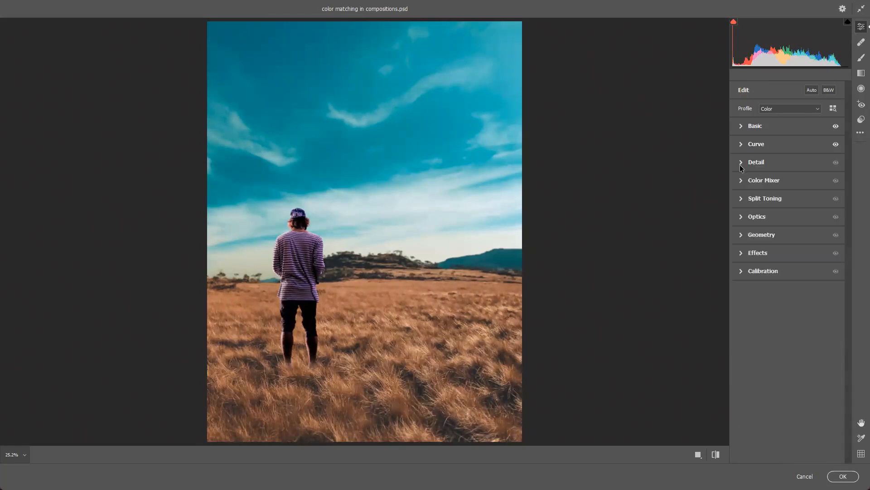
# Try the Sharpening and Noise Reduction settings in Detail and return them to 0.
pyautogui.click(740, 162)
pyautogui.moveTo(739, 183); pyautogui.dragTo(744, 203)
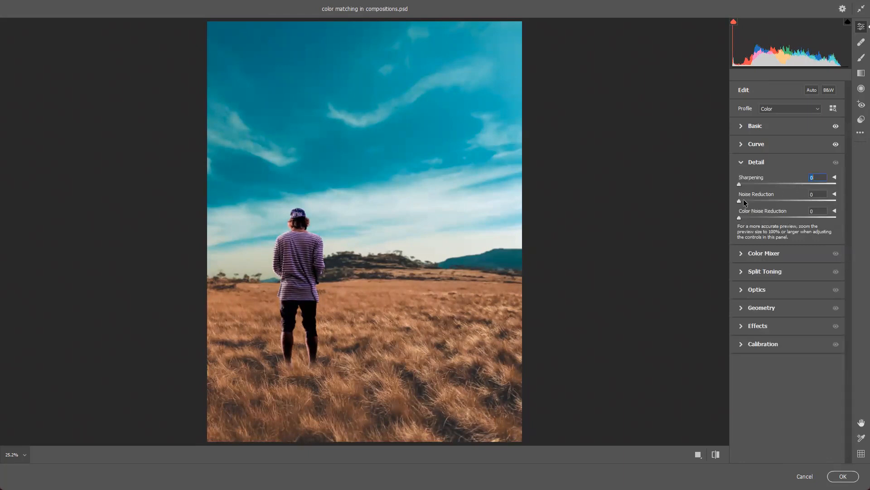
pyautogui.moveTo(799, 200); pyautogui.dragTo(728, 202)
pyautogui.click(739, 163)
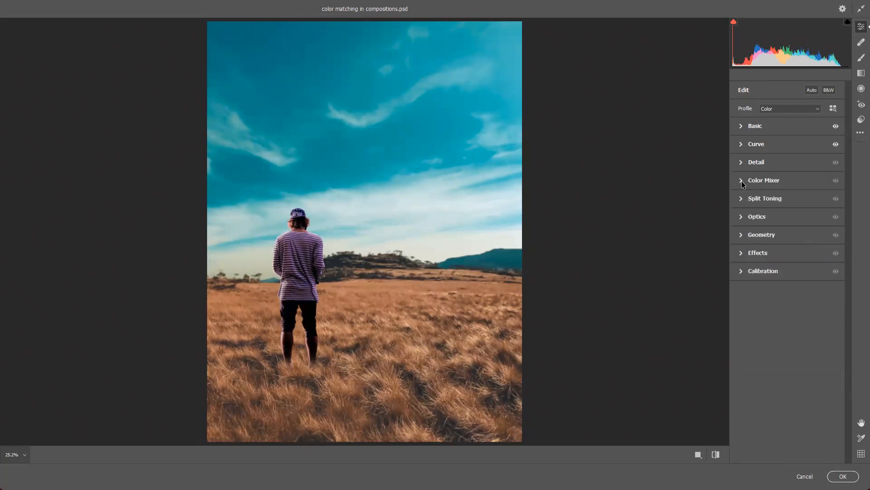
# Open the Color Mixer's HSL saturation adjustments and view the grass field at 100% zoom.
pyautogui.click(741, 181)
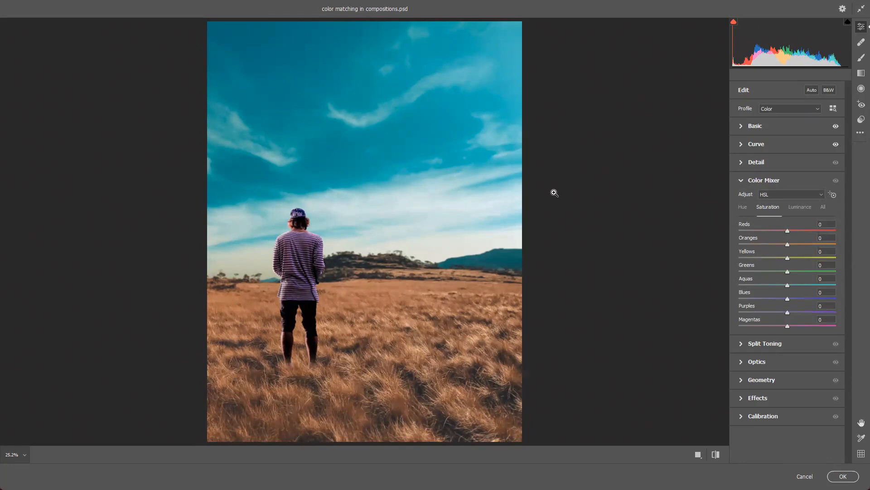
pyautogui.click(788, 286)
pyautogui.click(674, 310)
pyautogui.rightClick(674, 310)
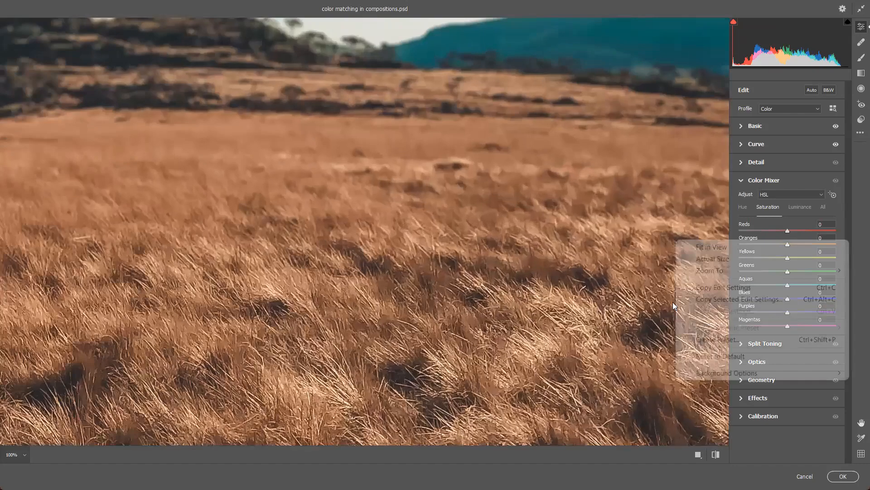
pyautogui.click(651, 257)
pyautogui.rightClick(651, 257)
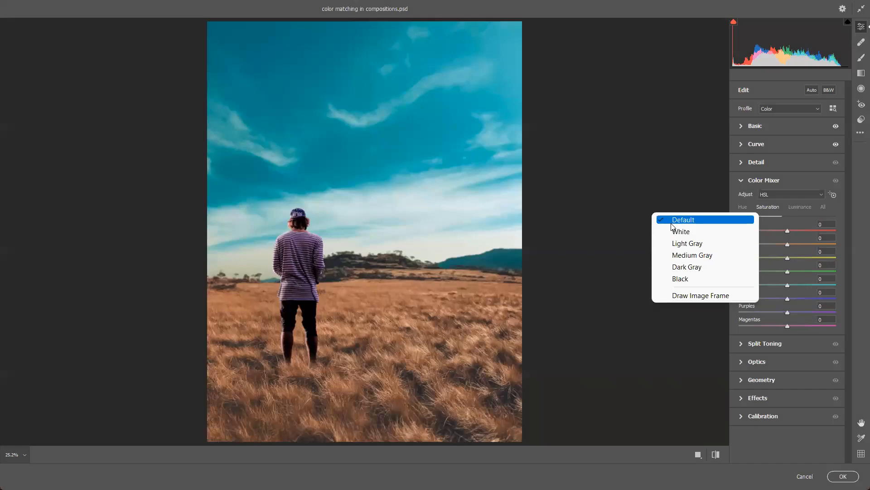
pyautogui.click(658, 188)
pyautogui.click(654, 253)
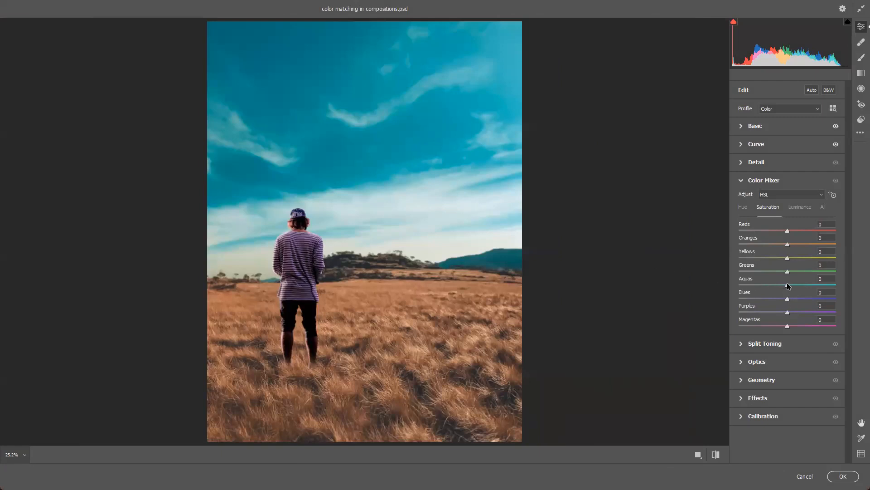
# In the Color Mixer, set Aquas saturation to -3 and the hues of Reds to -3 and Oranges to -5.
pyautogui.moveTo(793, 283)
pyautogui.mouseDown()
pyautogui.moveTo(705, 287)
pyautogui.moveTo(851, 288)
pyautogui.moveTo(786, 287)
pyautogui.mouseUp()
pyautogui.click(744, 207)
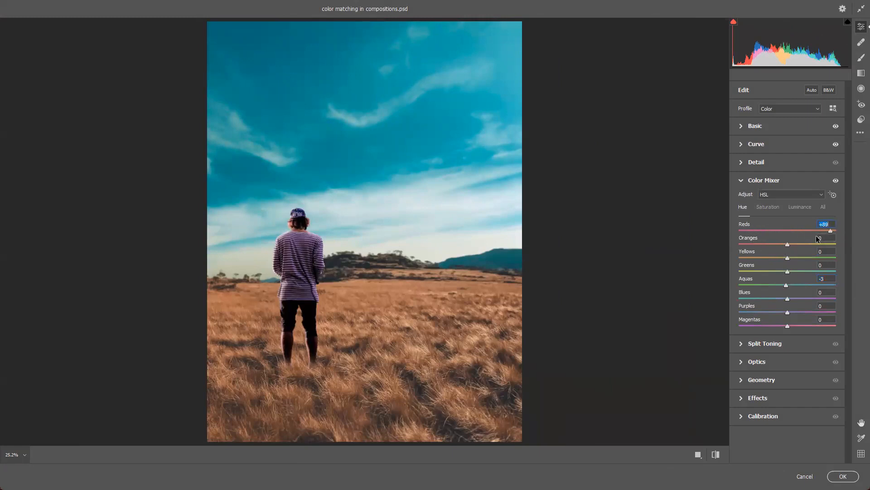
pyautogui.moveTo(799, 233); pyautogui.dragTo(781, 249)
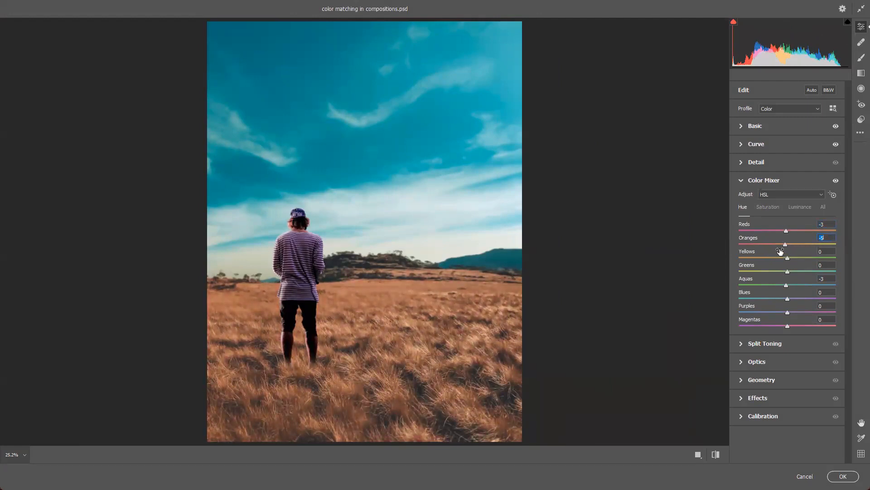
pyautogui.click(768, 208)
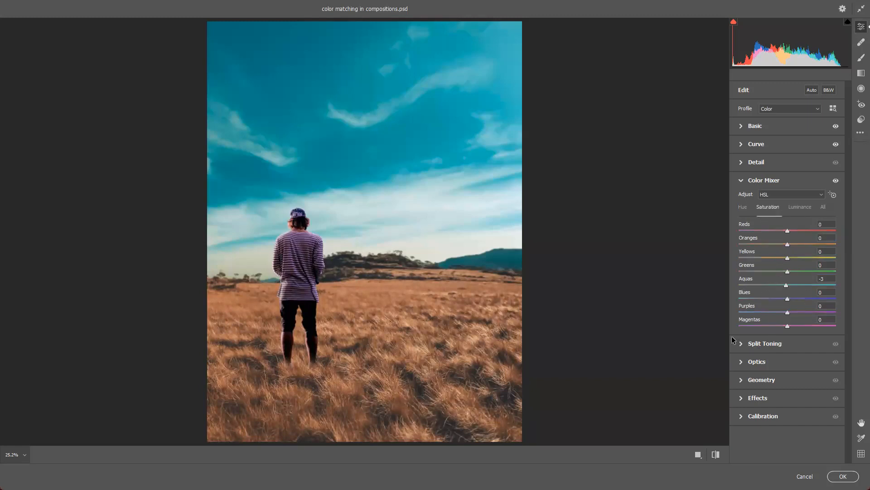
# Tint the split-toning highlights with a hue of 44 and a saturation of 12.
pyautogui.click(743, 181)
pyautogui.click(742, 199)
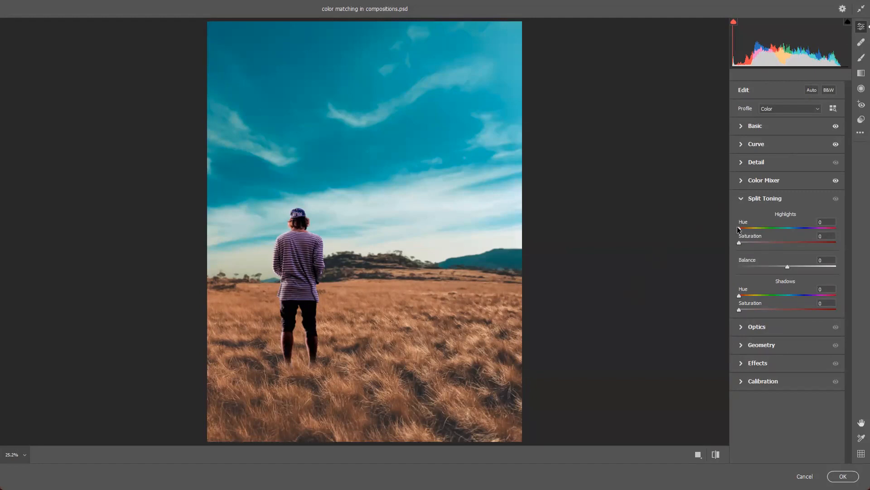
pyautogui.press('alt')
pyautogui.moveTo(764, 231); pyautogui.dragTo(842, 243)
pyautogui.moveTo(739, 229)
pyautogui.mouseDown()
pyautogui.moveTo(824, 233)
pyautogui.moveTo(749, 232)
pyautogui.mouseUp()
pyautogui.press('alt')
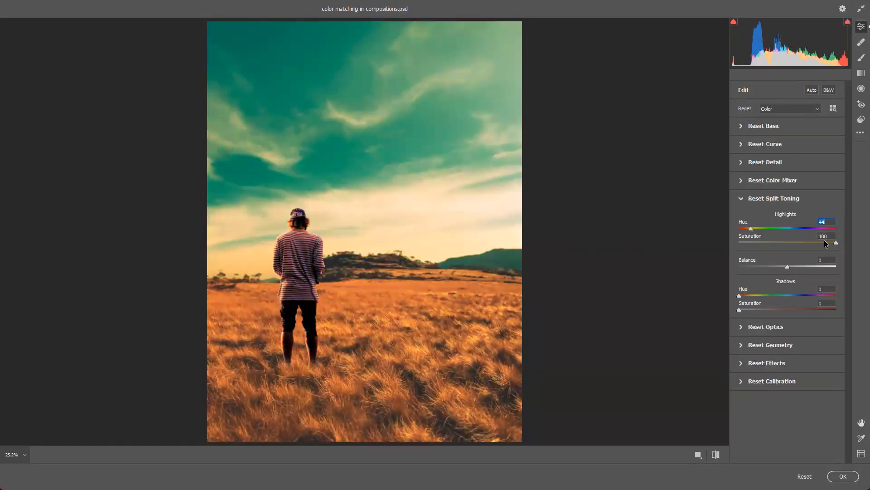
pyautogui.moveTo(835, 241); pyautogui.dragTo(749, 243)
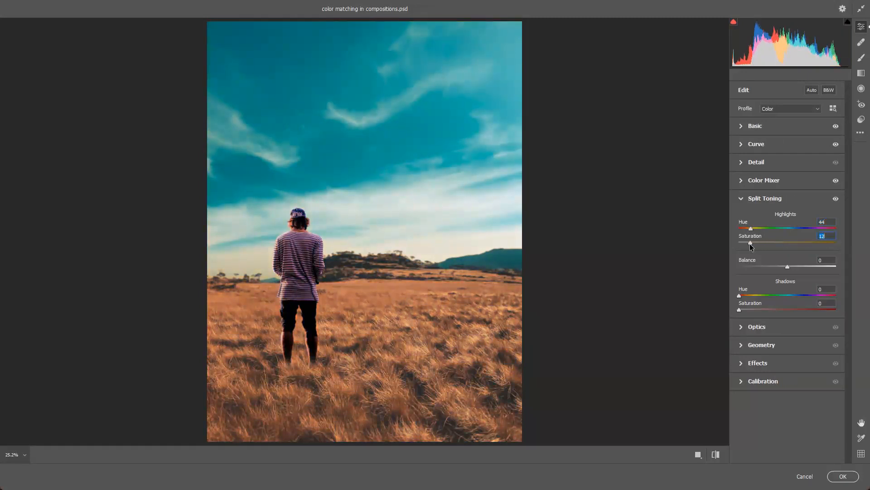
# Tint the split-toning shadows with a hue of 234 and a saturation of 15.
pyautogui.press('alt')
pyautogui.moveTo(740, 297); pyautogui.dragTo(802, 296)
pyautogui.moveTo(740, 310)
pyautogui.mouseDown()
pyautogui.moveTo(774, 309)
pyautogui.moveTo(754, 313)
pyautogui.mouseUp()
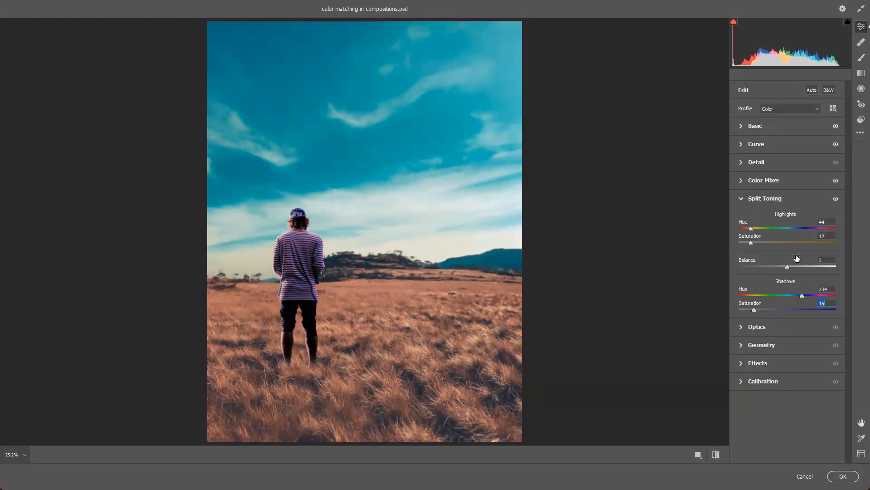
# Add a vignetting effect of -49 and slightly increase its feather.
pyautogui.click(741, 365)
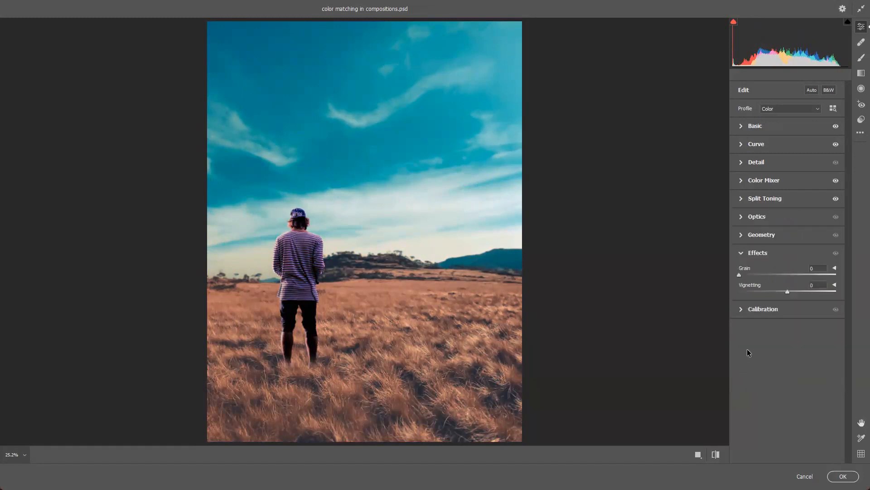
pyautogui.moveTo(740, 274); pyautogui.dragTo(719, 275)
pyautogui.moveTo(786, 290); pyautogui.dragTo(764, 298)
pyautogui.click(835, 285)
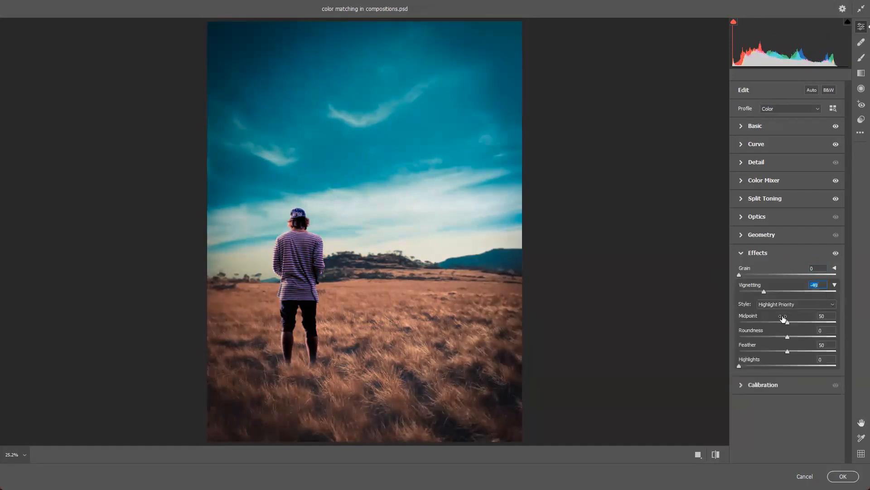
pyautogui.moveTo(786, 352)
pyautogui.mouseDown()
pyautogui.moveTo(823, 349)
pyautogui.moveTo(768, 350)
pyautogui.moveTo(821, 351)
pyautogui.moveTo(790, 355)
pyautogui.mouseUp()
pyautogui.click(742, 253)
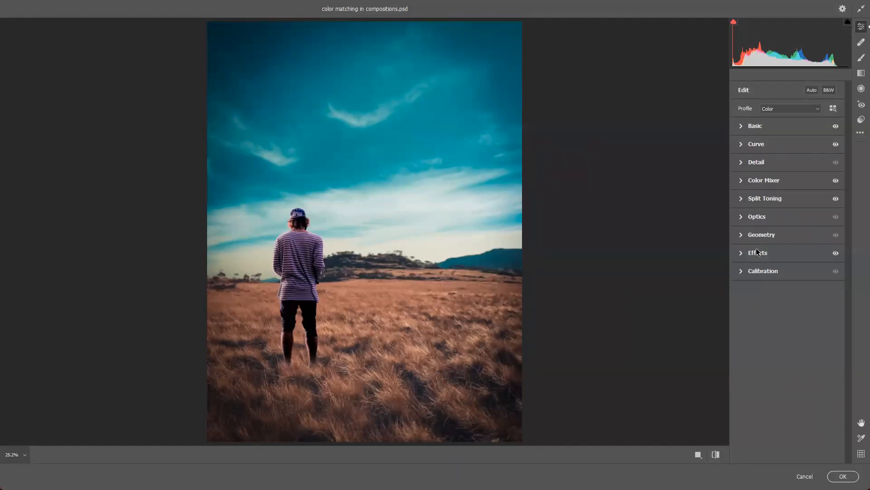
# Load the settings file FP-MOODY DARK v2.0 AVC 2020.xmp, compare before and after, and apply the Camera Raw filter.
pyautogui.click(860, 131)
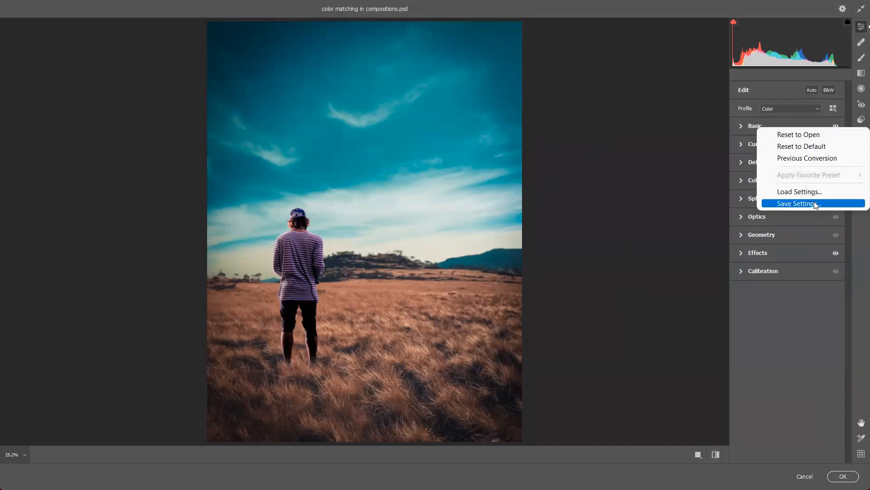
pyautogui.click(818, 190)
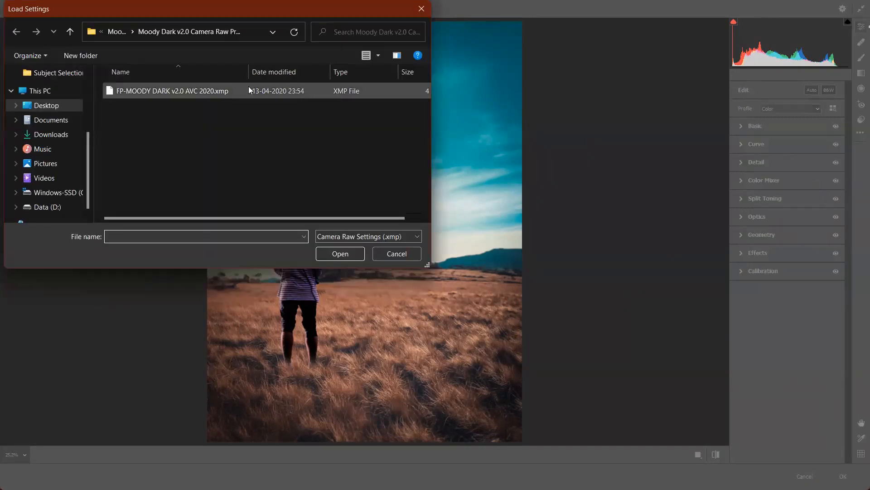
pyautogui.click(202, 90)
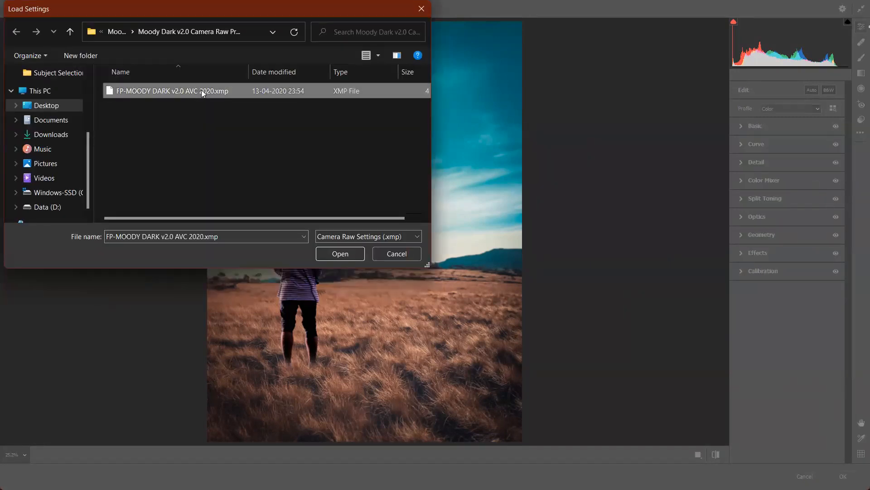
pyautogui.click(349, 252)
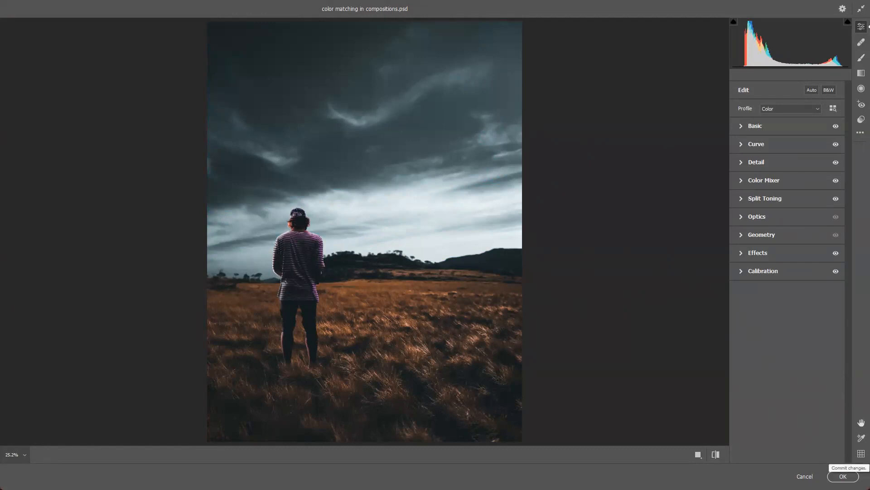
pyautogui.click(716, 454)
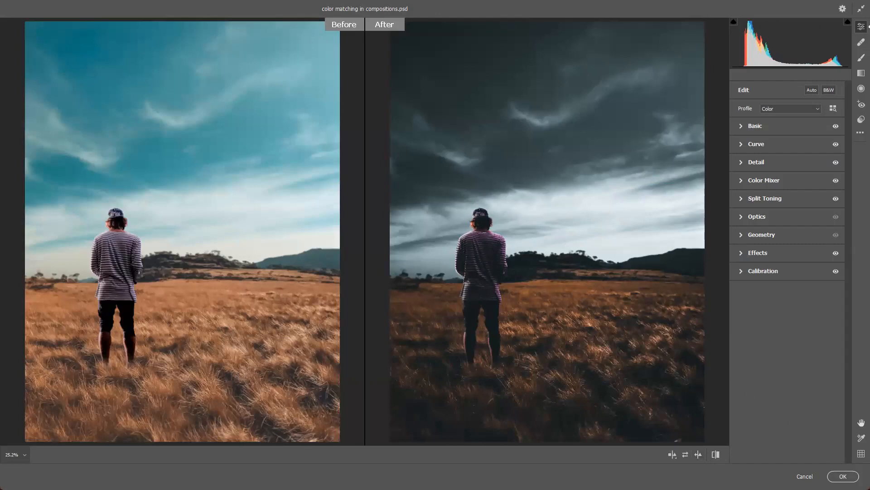
pyautogui.click(843, 476)
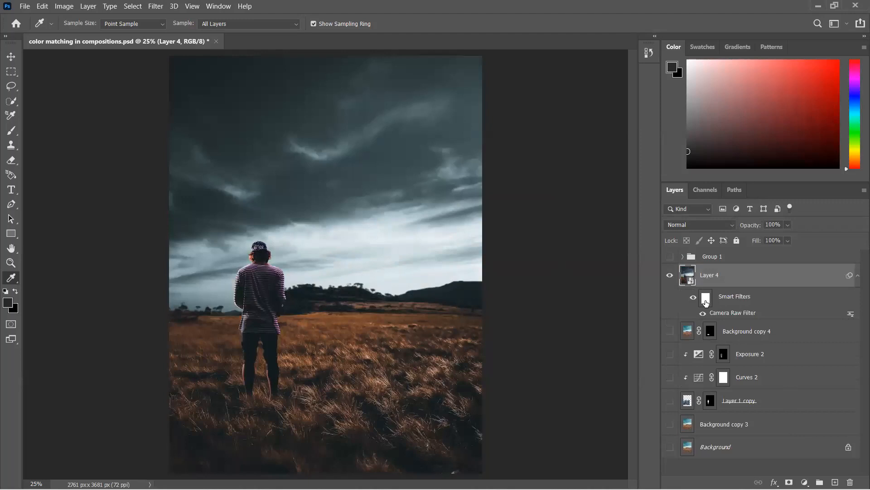
# Try brushing black over the sky on Layer 4's smart filter mask and undo the stroke.
pyautogui.click(706, 302)
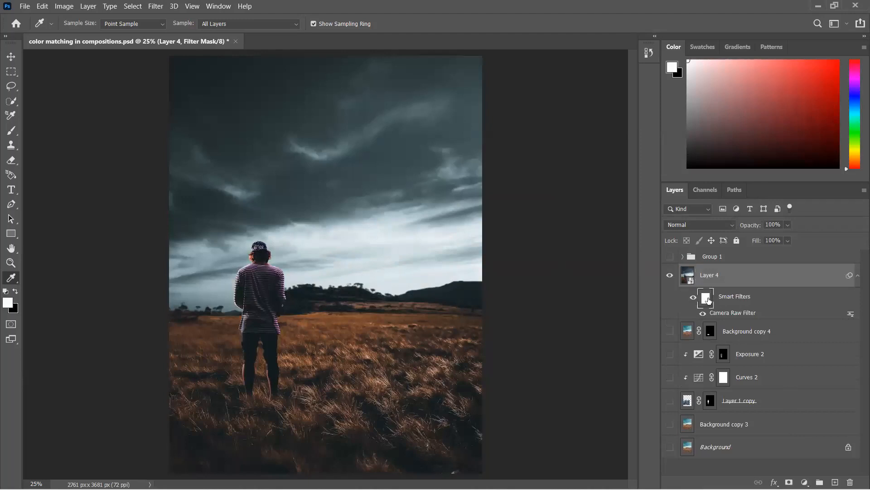
pyautogui.click(11, 131)
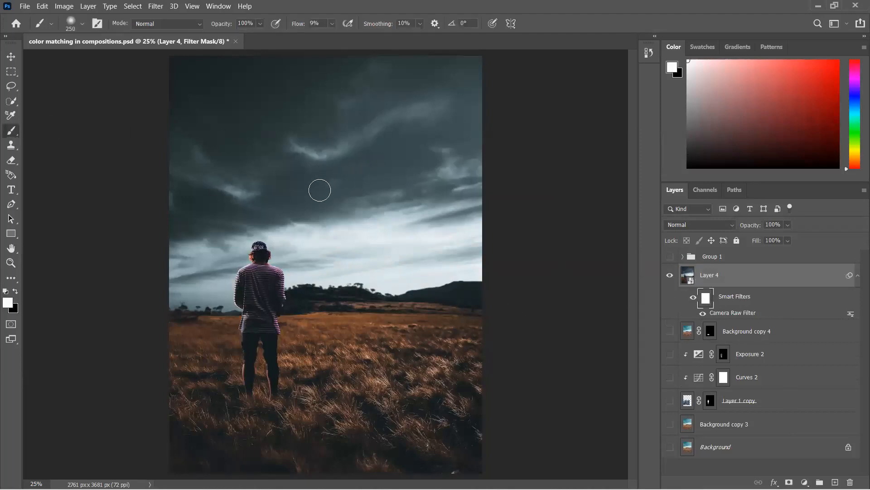
pyautogui.press('x')
pyautogui.moveTo(319, 159)
pyautogui.mouseDown()
pyautogui.moveTo(334, 203)
pyautogui.moveTo(301, 239)
pyautogui.mouseUp()
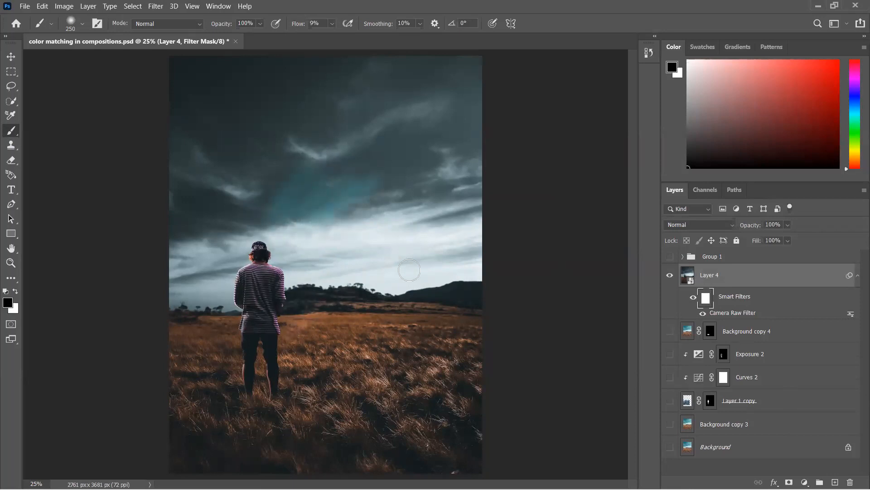
pyautogui.hotkey('ctrl', 'z')
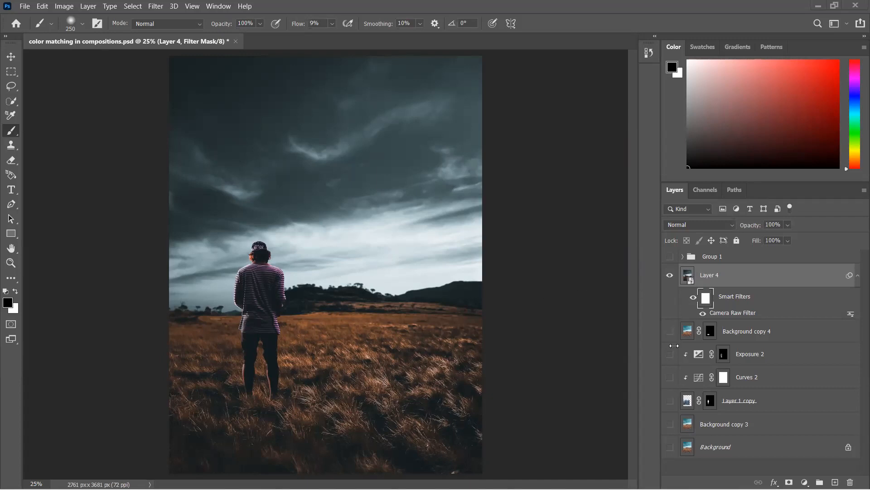
# Hide Layer 4 and show the Background copy 3 and Background layers.
pyautogui.click(670, 276)
pyautogui.click(671, 424)
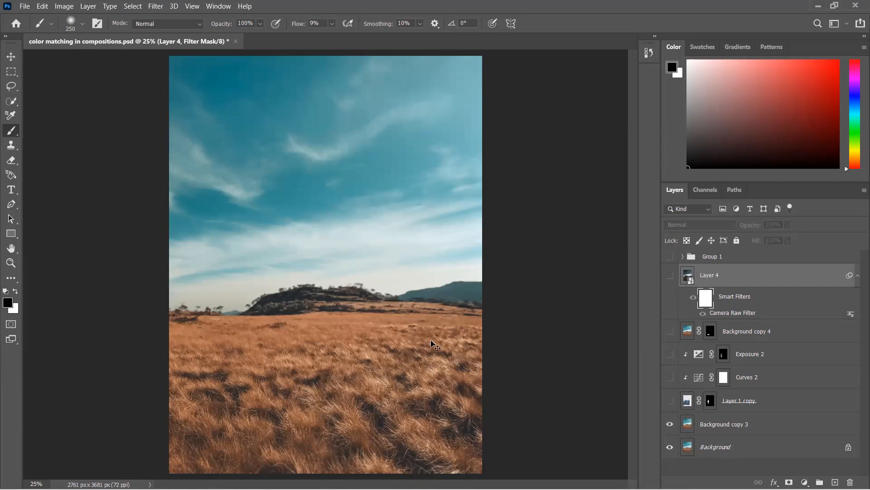
pyautogui.hotkey('ctrl', '-')
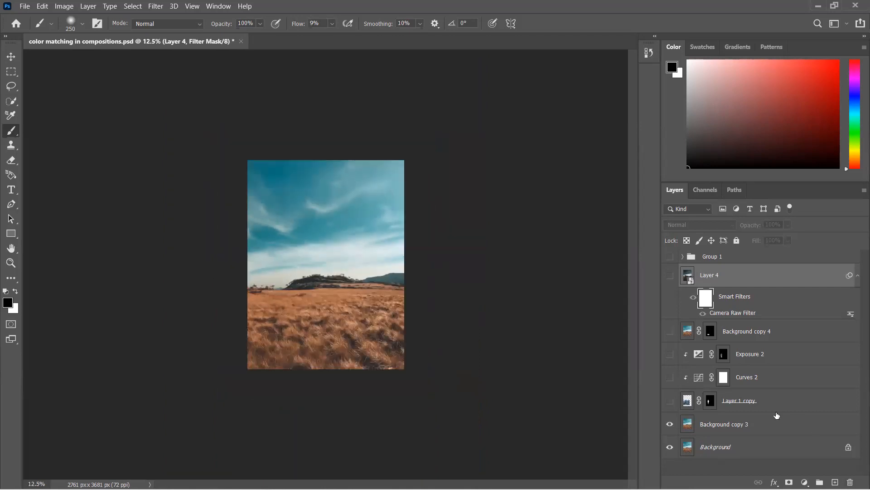
# Scale the Background copy 3 layer down to about 11.59% in the lower-left corner of the canvas.
pyautogui.click(769, 424)
pyautogui.hotkey('ctrl', 't')
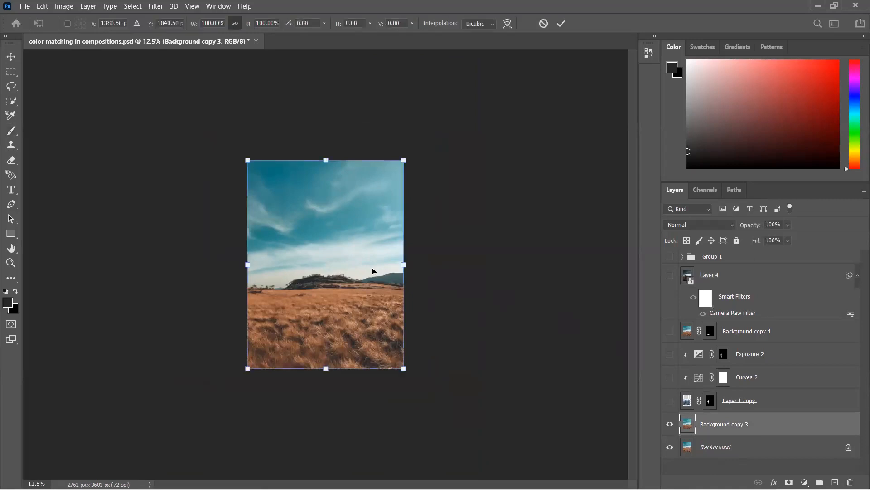
pyautogui.moveTo(404, 160); pyautogui.dragTo(281, 356)
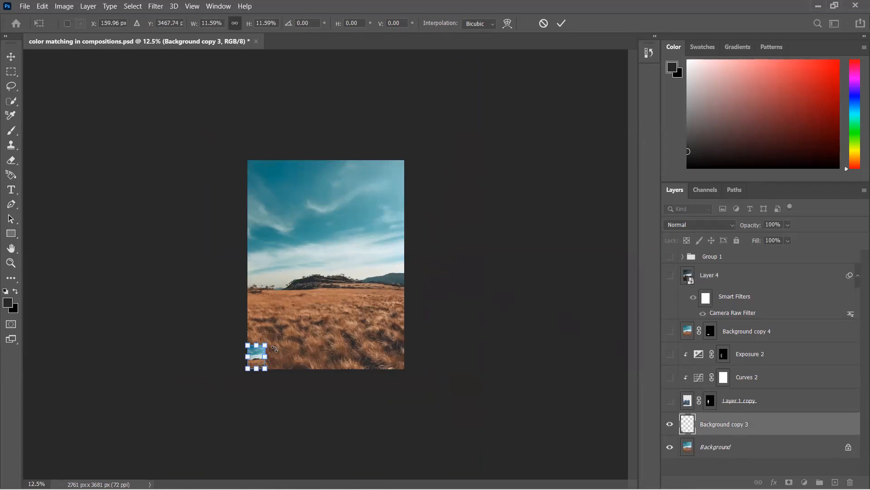
pyautogui.press('Return')
pyautogui.press('b')
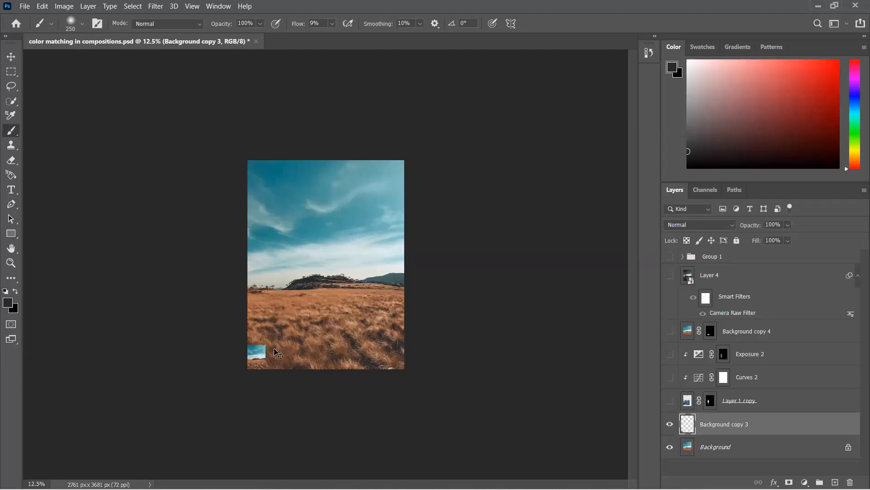
# Enlarge the shrunken Background copy 3 over most of the canvas to judge its quality, and undo all of its resizing.
pyautogui.hotkey('ctrl', 't')
pyautogui.moveTo(265, 345)
pyautogui.mouseDown()
pyautogui.moveTo(364, 217)
pyautogui.moveTo(454, 170)
pyautogui.moveTo(406, 216)
pyautogui.mouseUp()
pyautogui.press('Return')
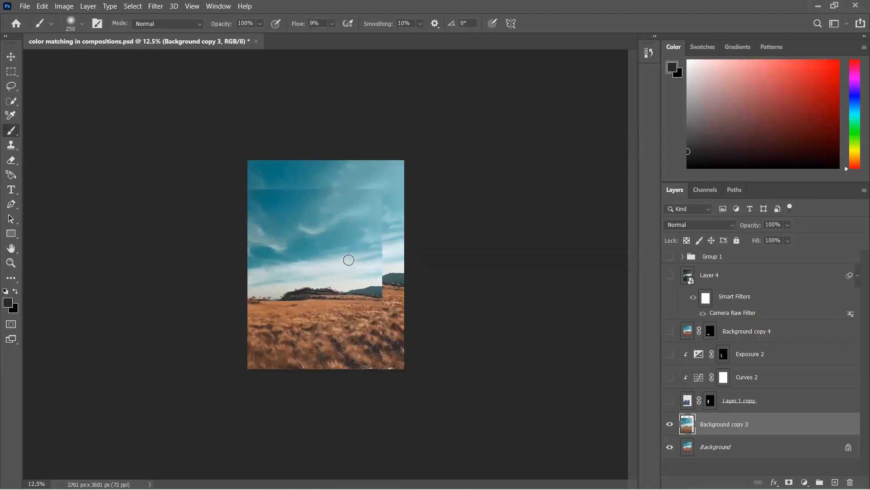
pyautogui.hotkey('ctrl', '+')
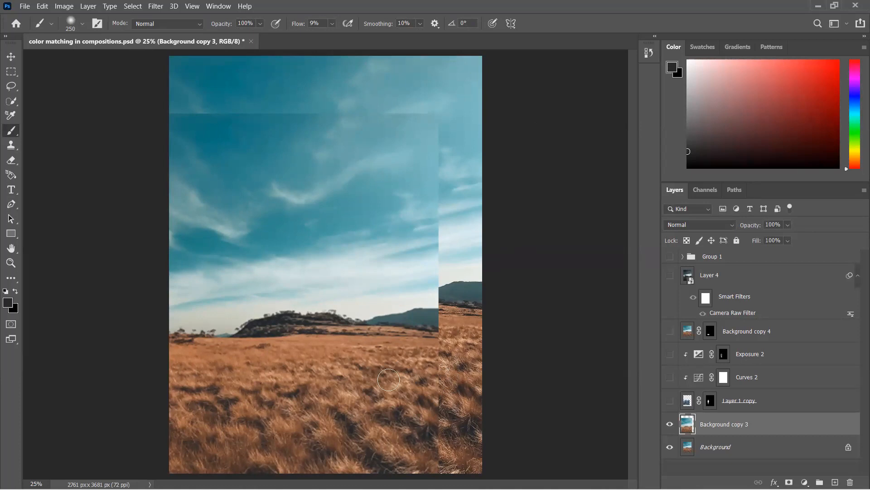
pyautogui.hotkey('ctrl', 't')
pyautogui.moveTo(438, 112)
pyautogui.mouseDown()
pyautogui.moveTo(230, 394)
pyautogui.moveTo(469, 77)
pyautogui.moveTo(448, 97)
pyautogui.mouseUp()
pyautogui.press('Return')
pyautogui.press('b')
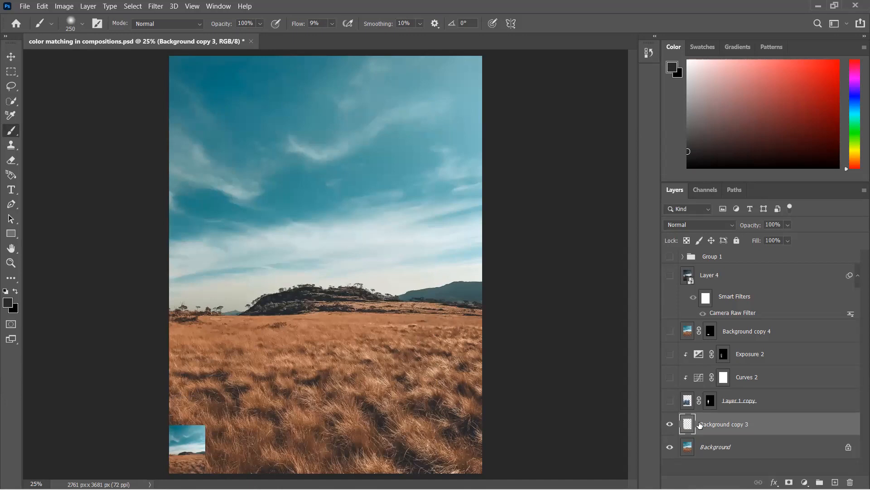
pyautogui.hotkey('ctrl', 'z')
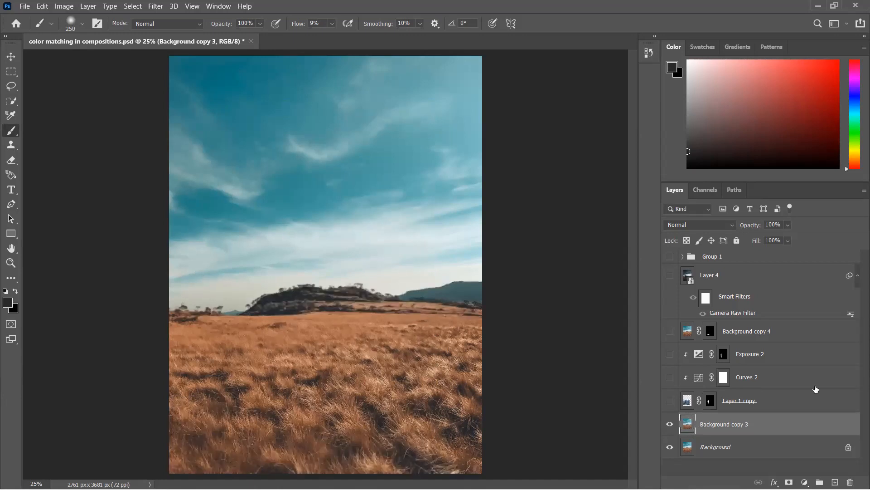
# Convert Background copy 3 to a smart object and scale it down to about 11.45% in the canvas's lower-left corner.
pyautogui.rightClick(782, 421)
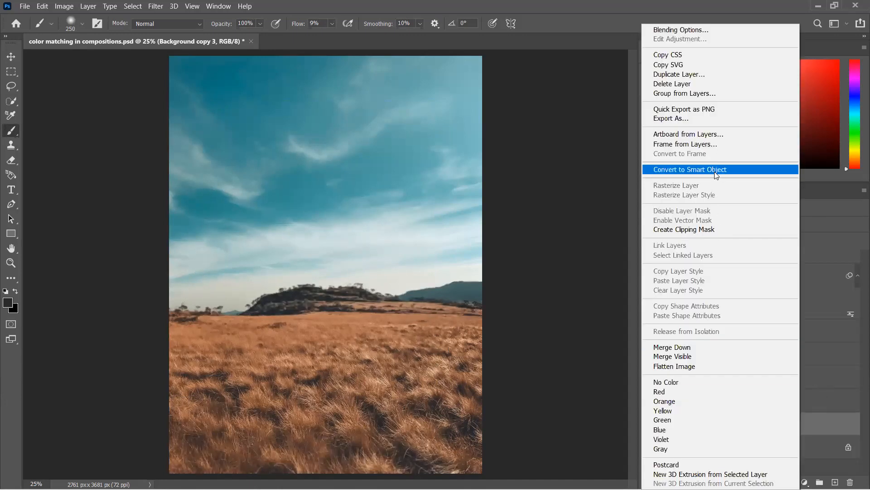
pyautogui.click(717, 170)
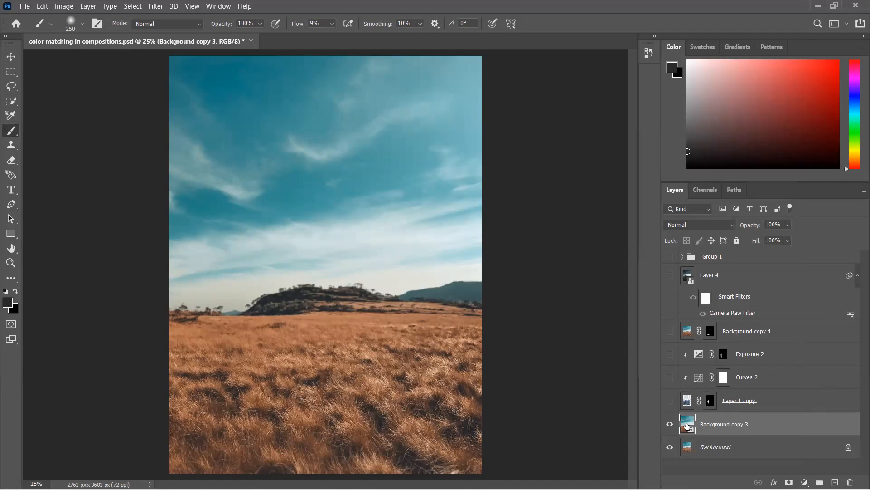
pyautogui.hotkey('ctrl', 't')
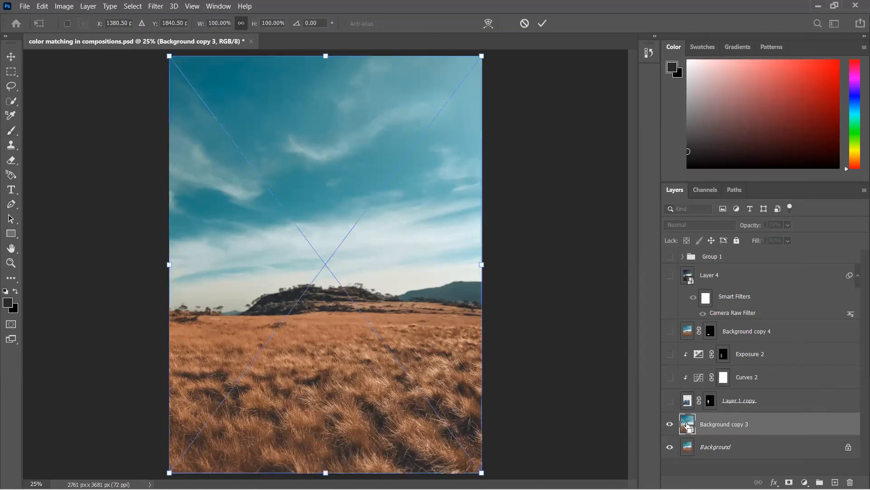
pyautogui.moveTo(482, 55); pyautogui.dragTo(153, 389)
pyautogui.press('Return')
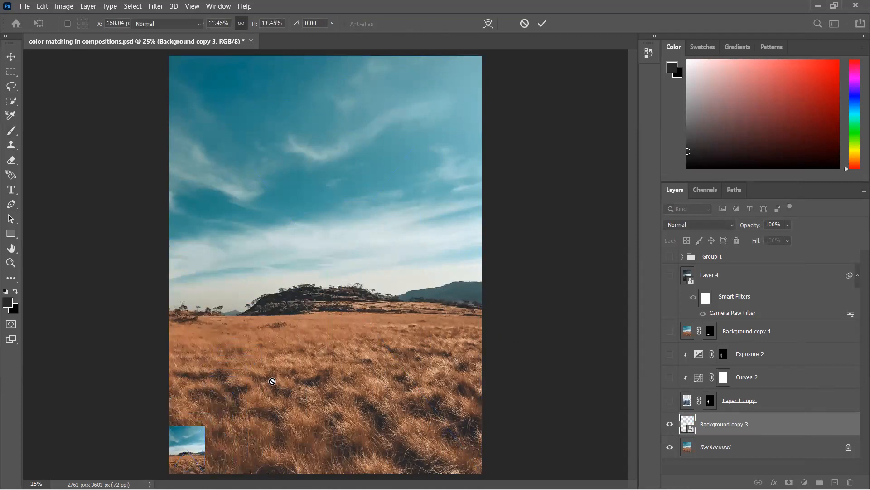
# Enlarge the shrunken Background copy 3 smart object from the lower-left corner so it covers most of the canvas.
pyautogui.press('b')
pyautogui.hotkey('ctrl', 't')
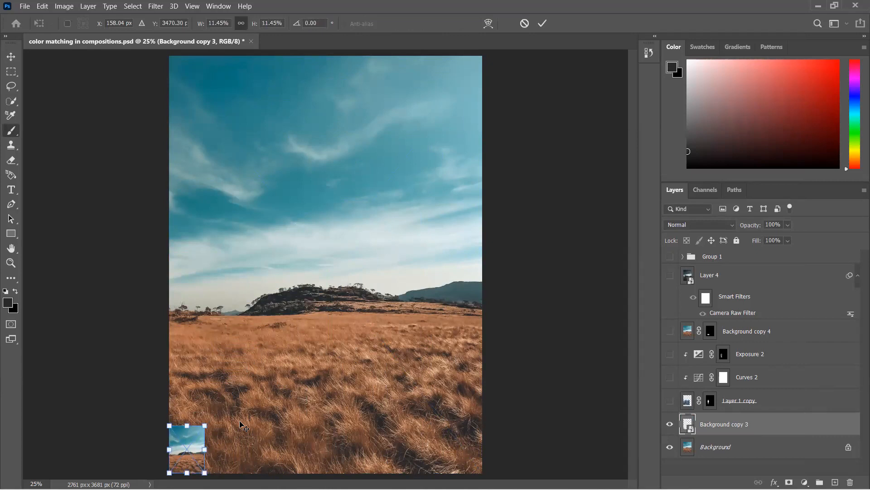
pyautogui.moveTo(204, 426); pyautogui.dragTo(436, 116)
pyautogui.press('Return')
pyautogui.press('b')
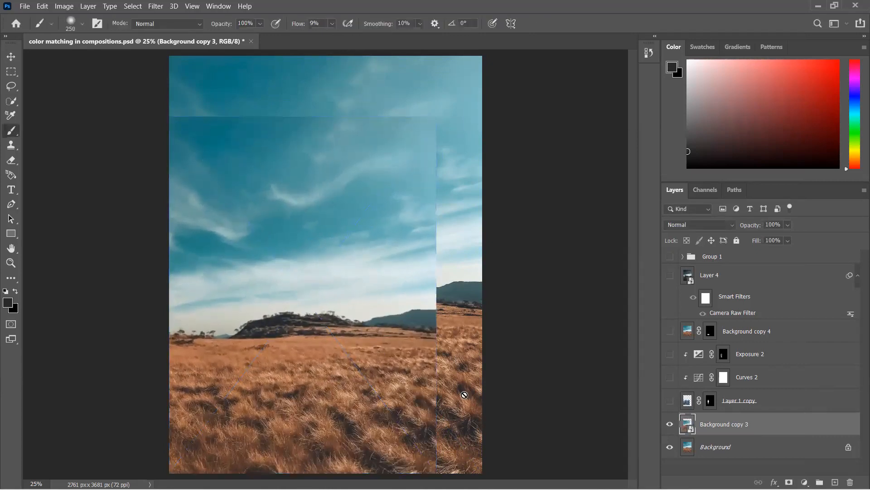
# Open the smart object contents of Background copy 3 in a separate document to view them, and close that document.
pyautogui.doubleClick(688, 424)
pyautogui.click(467, 203)
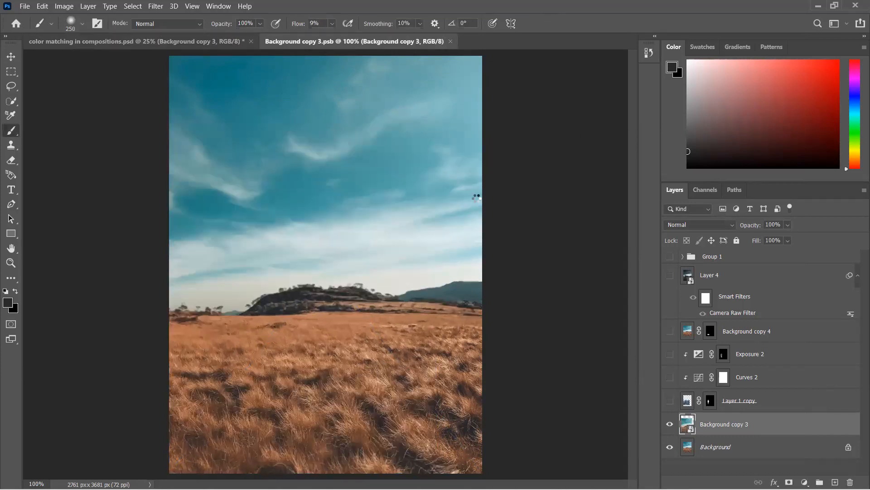
pyautogui.click(446, 41)
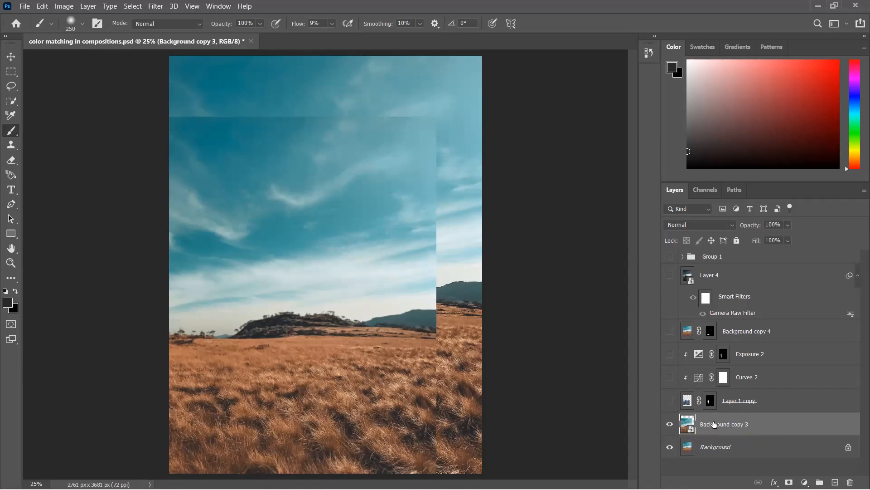
# Reopen the Camera Raw Filter settings of Layer 4 to review them, and confirm the filter.
pyautogui.doubleClick(731, 311)
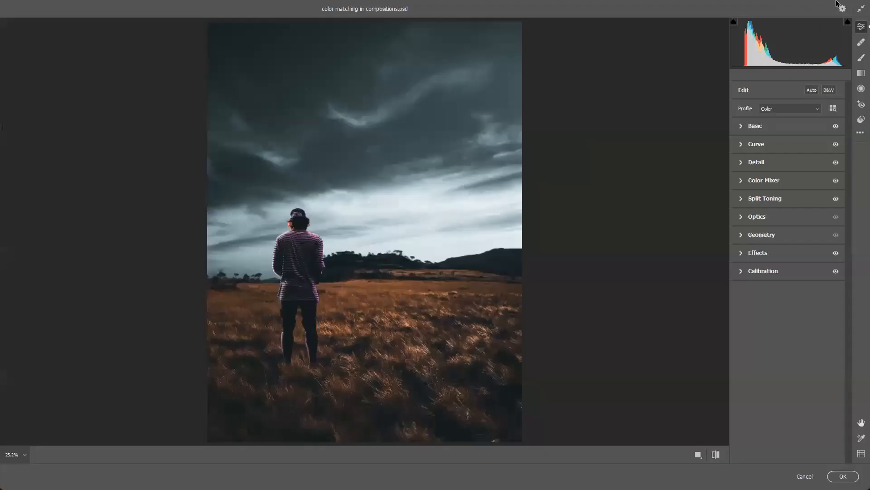
pyautogui.click(842, 476)
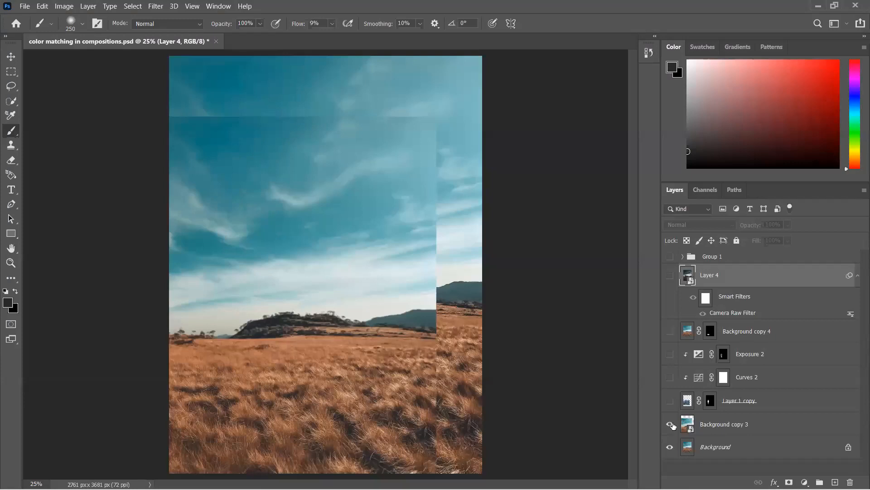
# Hide Background copy 3 and review the settings of the Curves 2 adjustment layer.
pyautogui.click(670, 425)
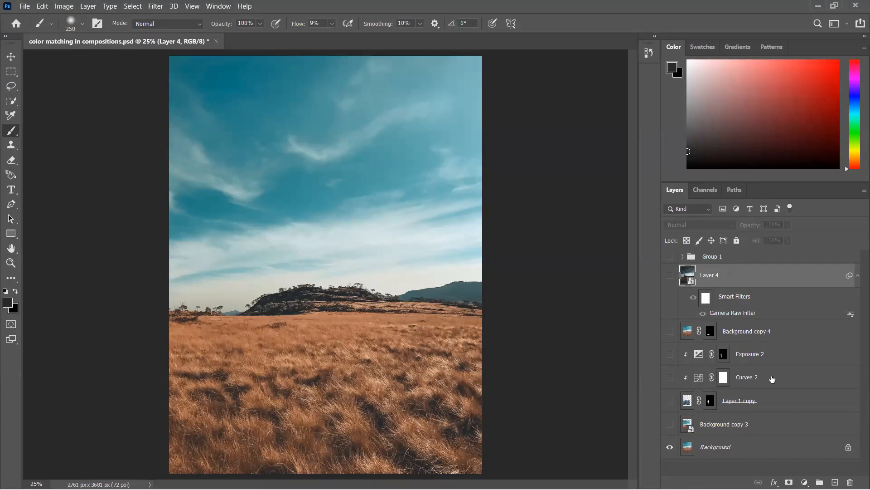
pyautogui.click(755, 361)
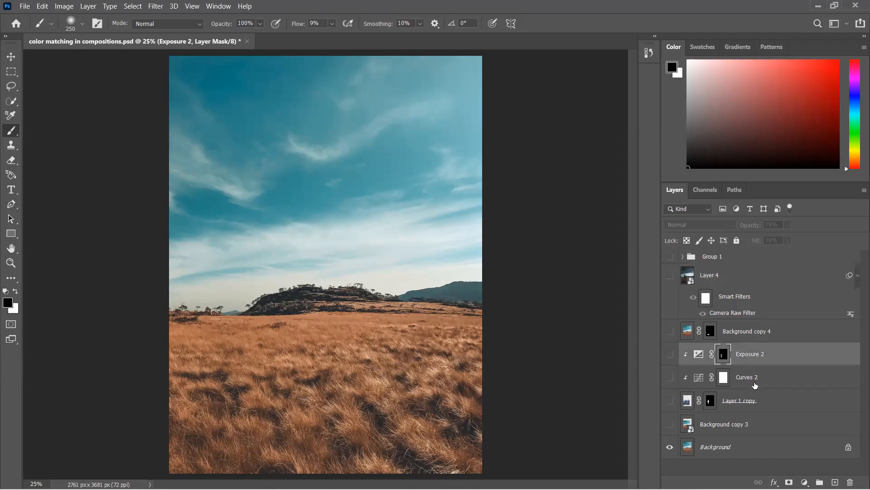
pyautogui.click(714, 381)
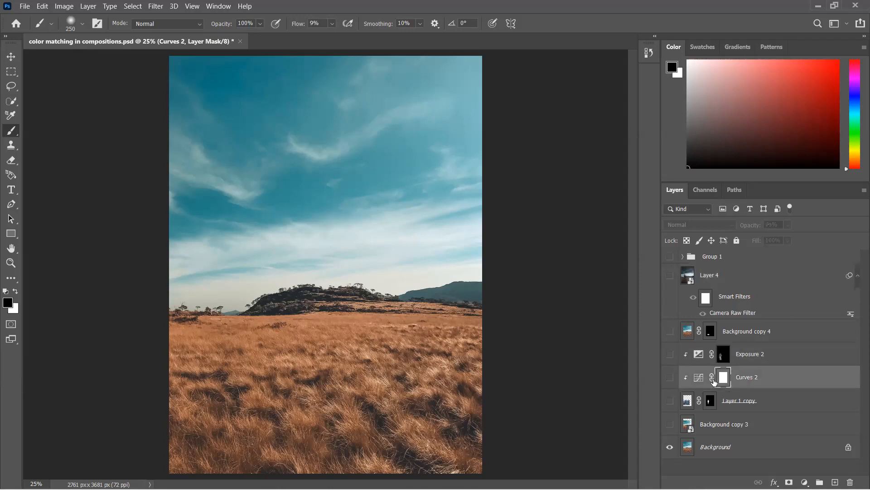
pyautogui.click(699, 379)
pyautogui.doubleClick(699, 379)
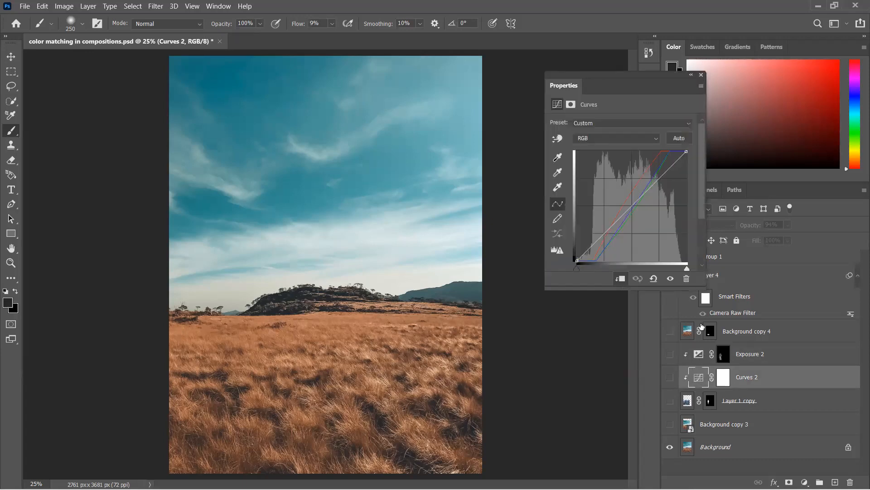
pyautogui.click(701, 75)
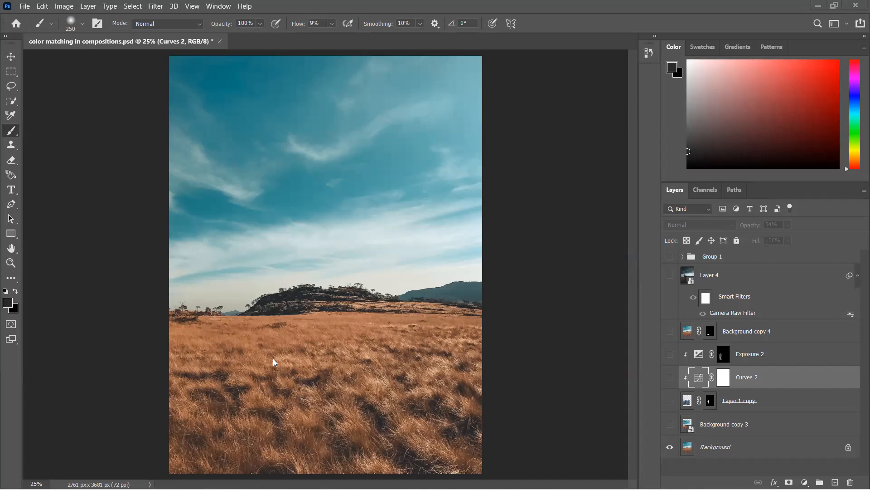
# Show Background copy 3 again and rasterize it from a smart object into a regular layer.
pyautogui.click(724, 425)
pyautogui.click(673, 425)
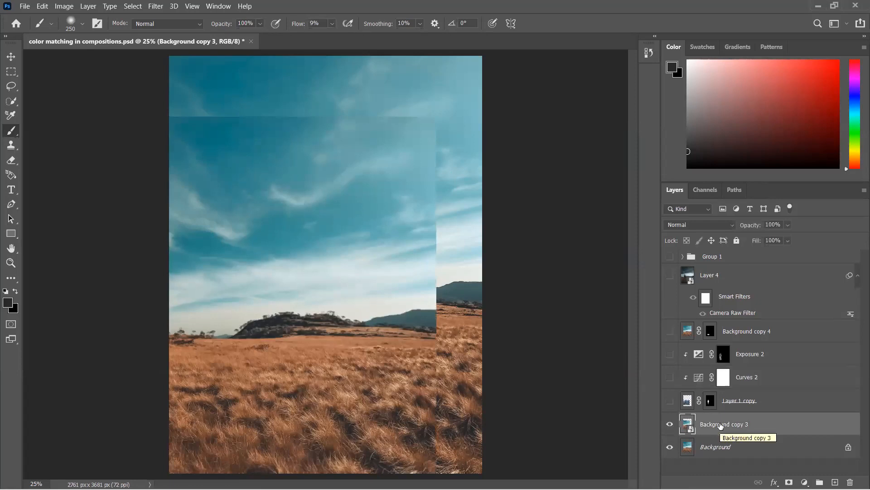
pyautogui.rightClick(691, 425)
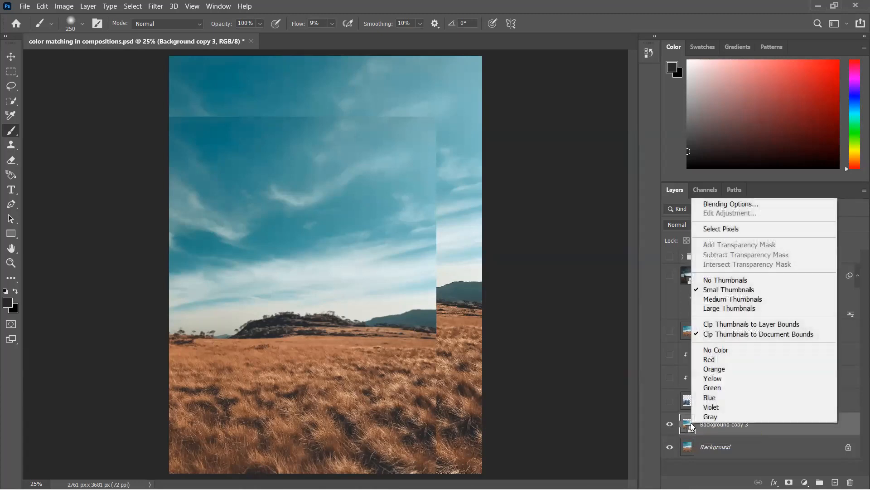
pyautogui.click(735, 424)
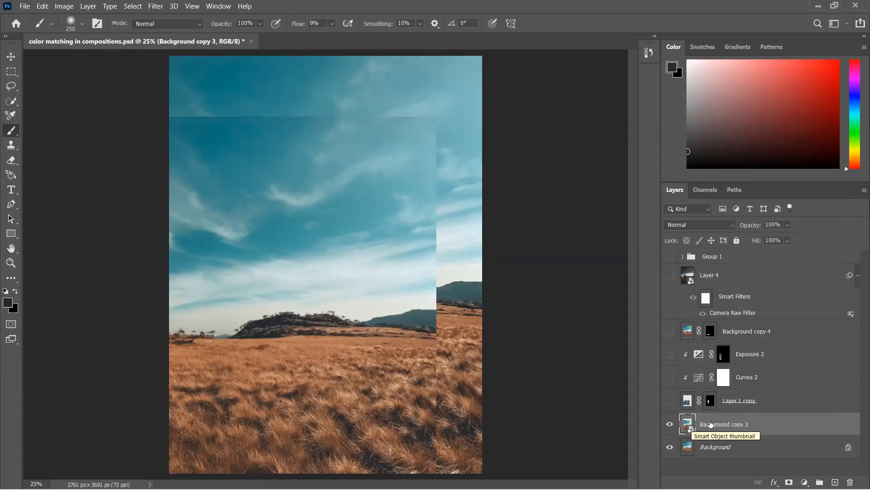
pyautogui.rightClick(729, 424)
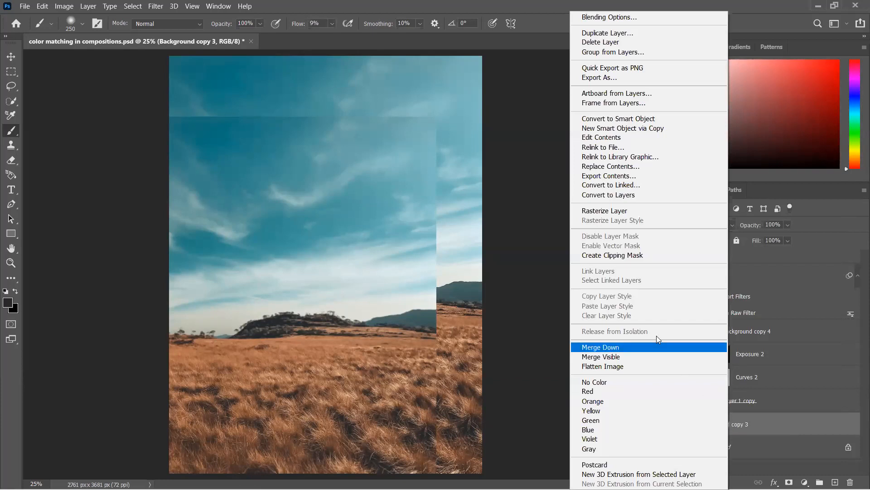
pyautogui.click(631, 210)
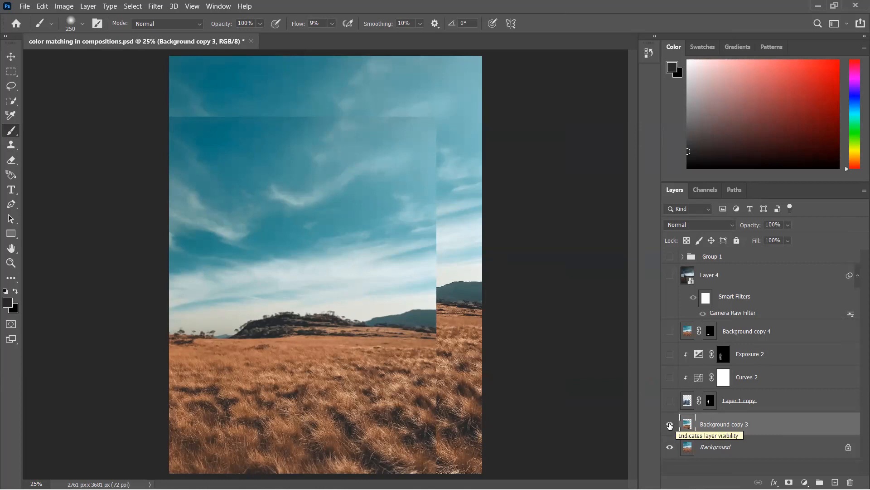
# Paint a dark test brush stroke across the sky of the rasterized Background copy 3, and undo it.
pyautogui.moveTo(312, 190)
pyautogui.mouseDown()
pyautogui.moveTo(322, 231)
pyautogui.moveTo(338, 252)
pyautogui.moveTo(386, 269)
pyautogui.moveTo(407, 324)
pyautogui.mouseUp()
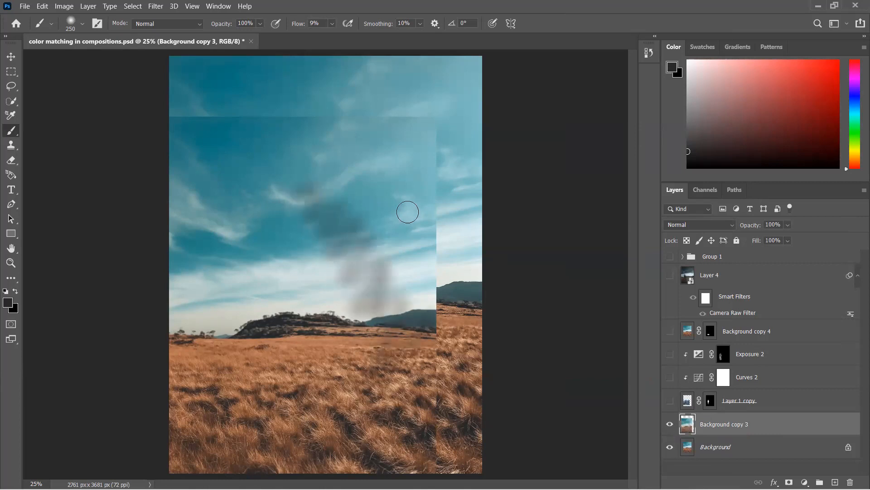
pyautogui.hotkey('ctrl', 'z')
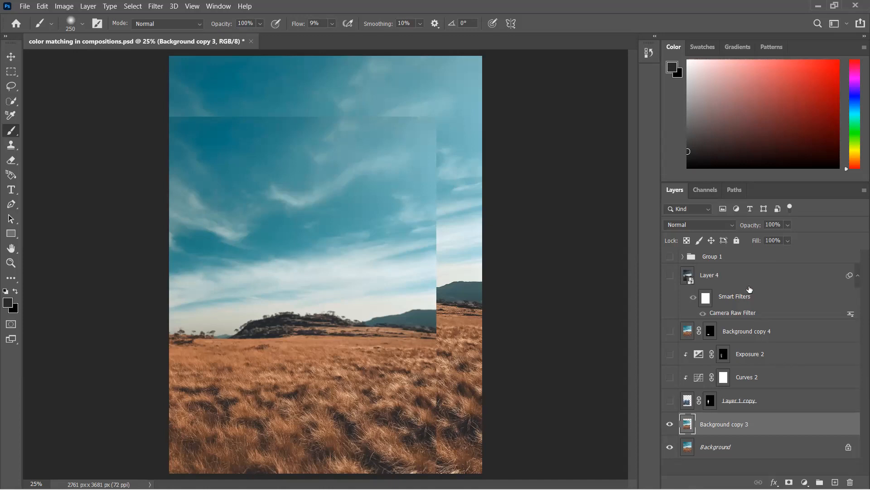
# Show Layer 4 and add a Color Lookup adjustment layer directly above it.
pyautogui.click(670, 275)
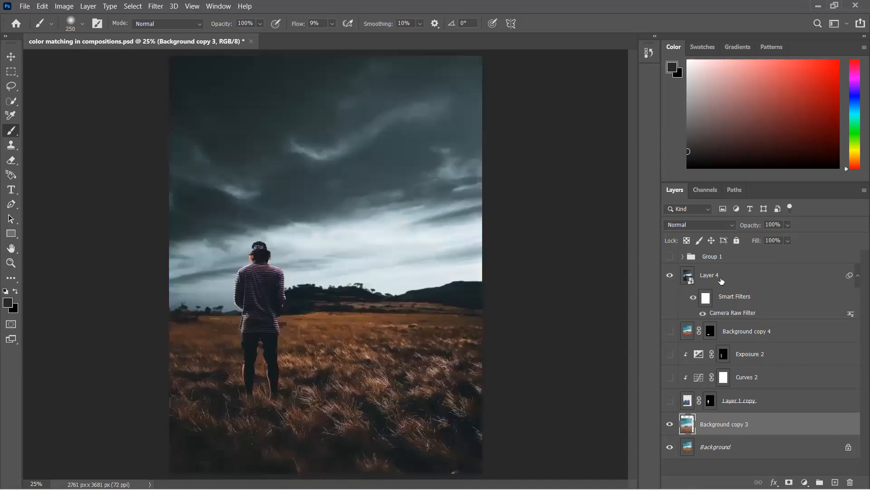
pyautogui.click(722, 280)
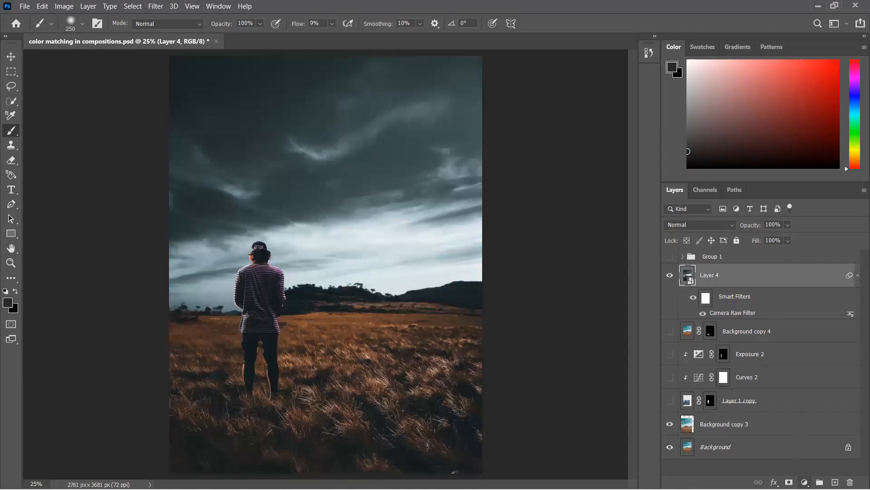
pyautogui.click(805, 482)
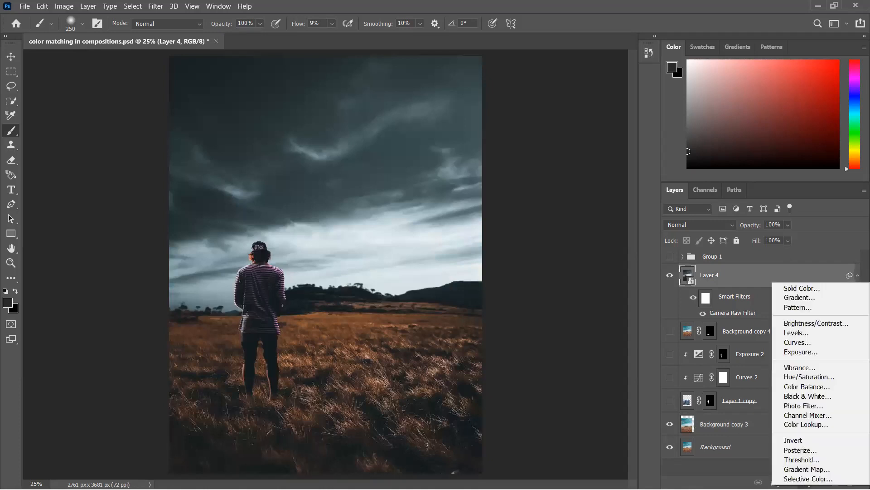
pyautogui.click(809, 425)
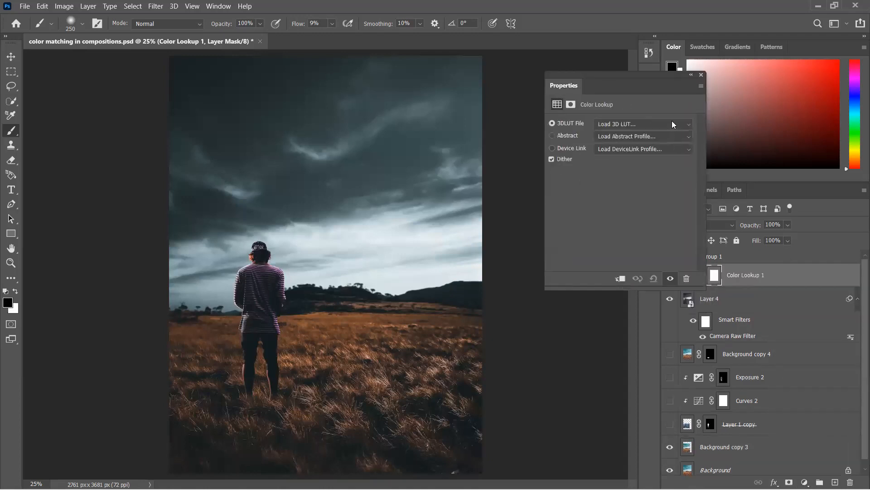
# Try the 2Strip, 3Strip and Bleach Bypass looks on the Color Lookup adjustment, and set its 3DLUT file to Candlelight.CUBE.
pyautogui.click(672, 121)
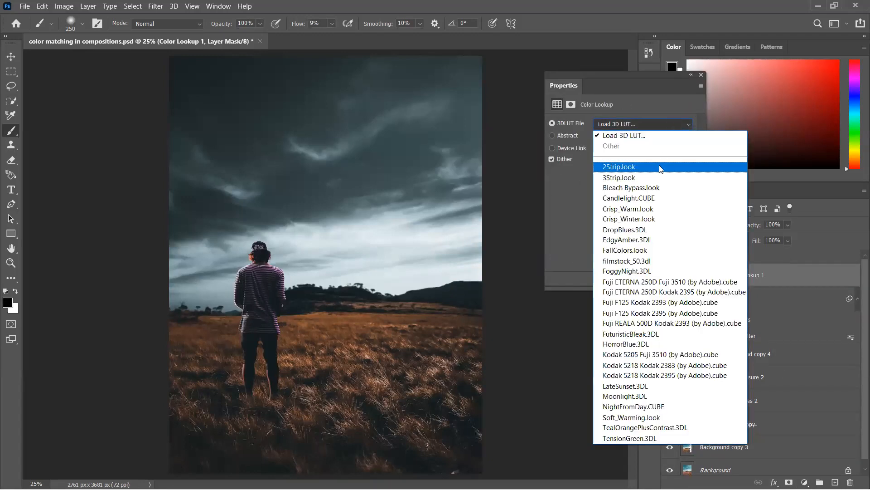
pyautogui.click(657, 170)
pyautogui.click(665, 120)
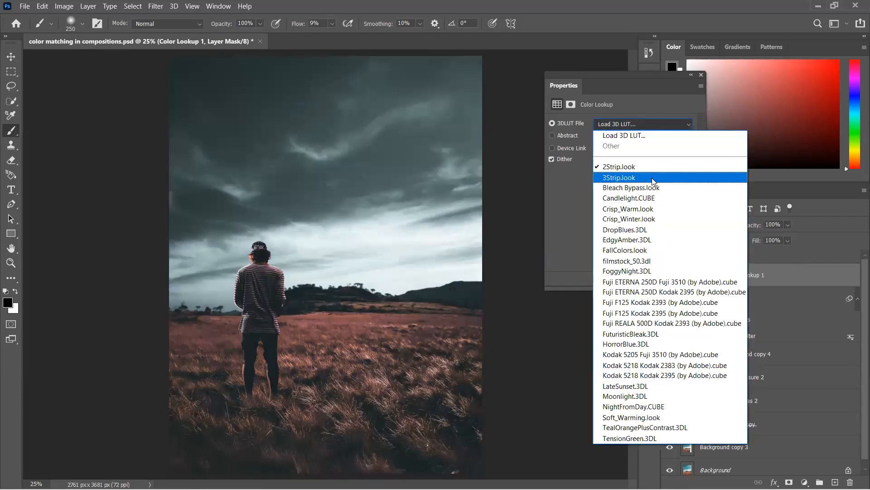
pyautogui.click(652, 177)
pyautogui.click(663, 120)
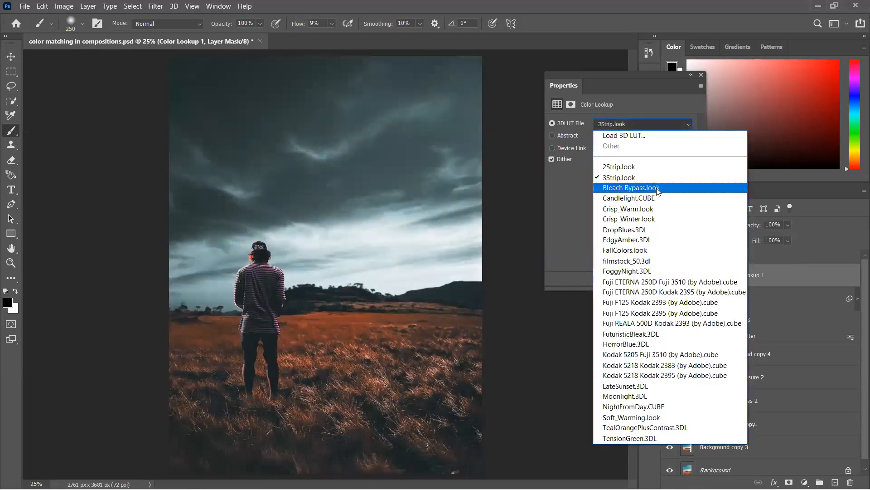
pyautogui.click(653, 184)
pyautogui.click(666, 125)
pyautogui.click(653, 193)
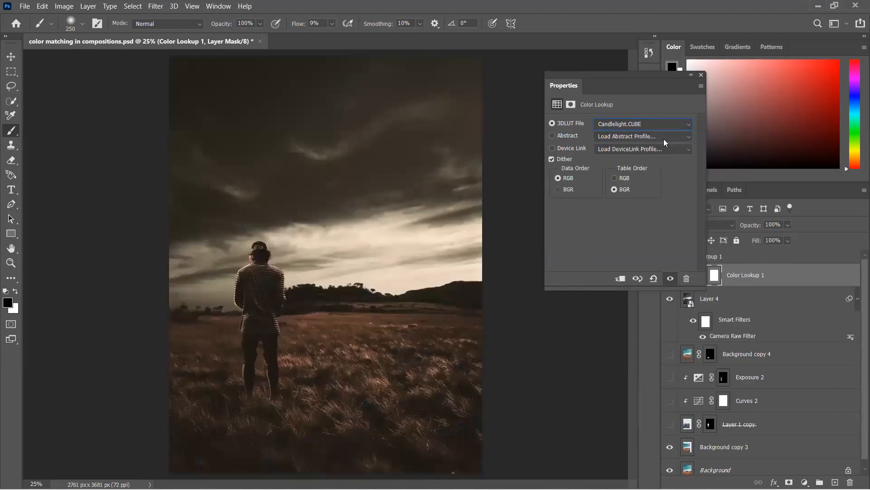
pyautogui.click(667, 120)
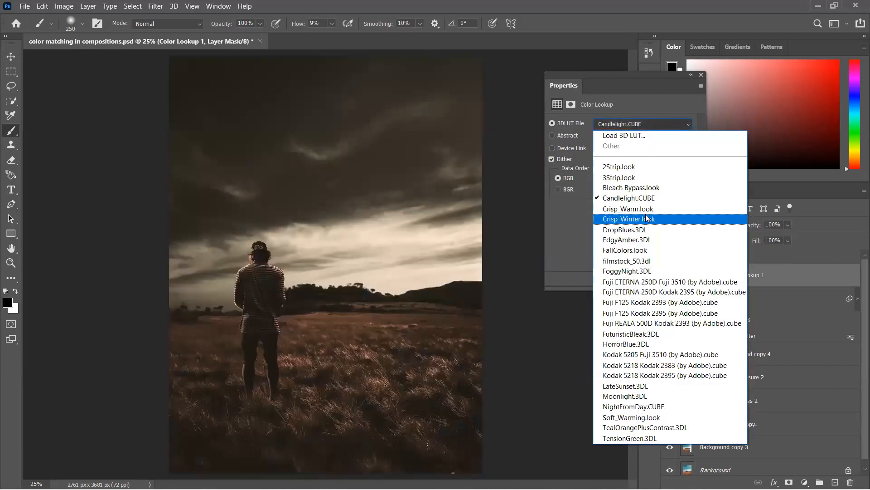
pyautogui.click(658, 122)
pyautogui.click(700, 75)
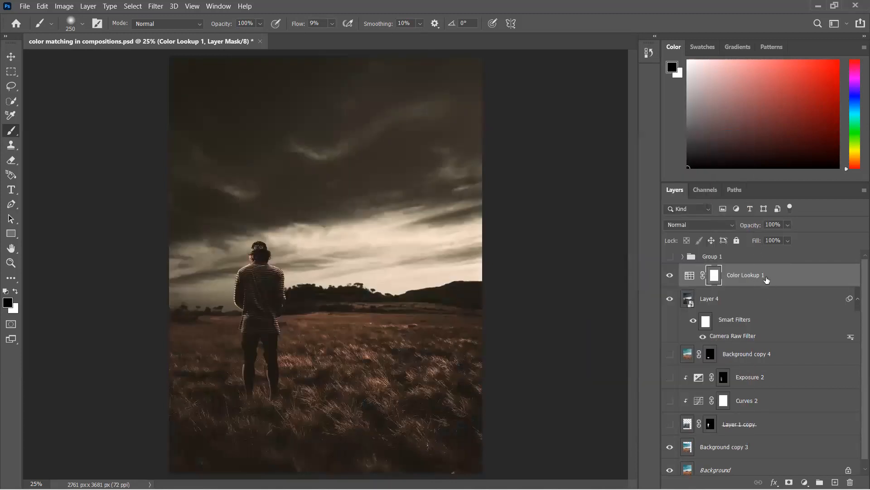
# Lower the opacity of the Color Lookup 1 layer to 30%.
pyautogui.moveTo(754, 227); pyautogui.dragTo(676, 226)
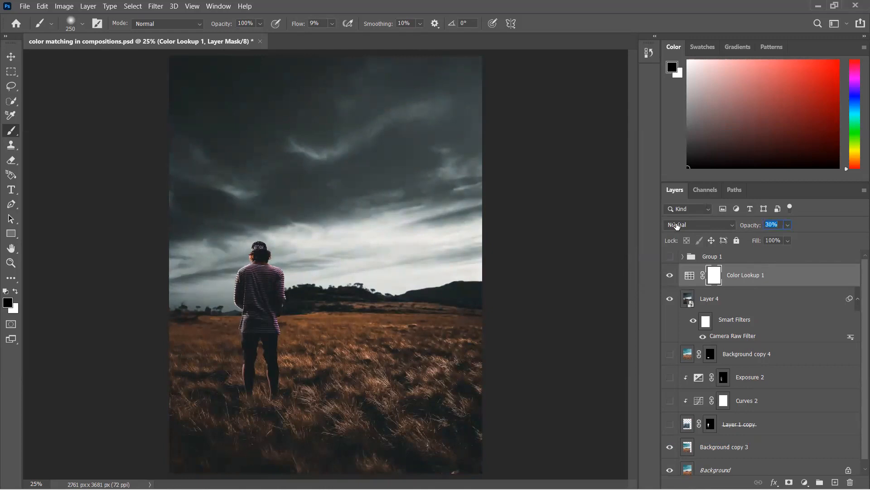
pyautogui.click(780, 277)
# Stamp all visible layers into a new merged layer above Color Lookup 1.
pyautogui.scroll(-1, 771, 445)
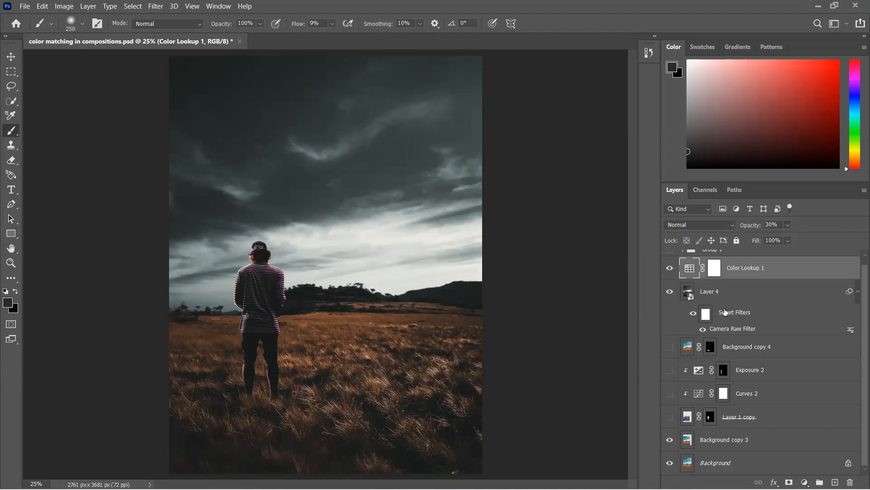
pyautogui.scroll(1, 724, 306)
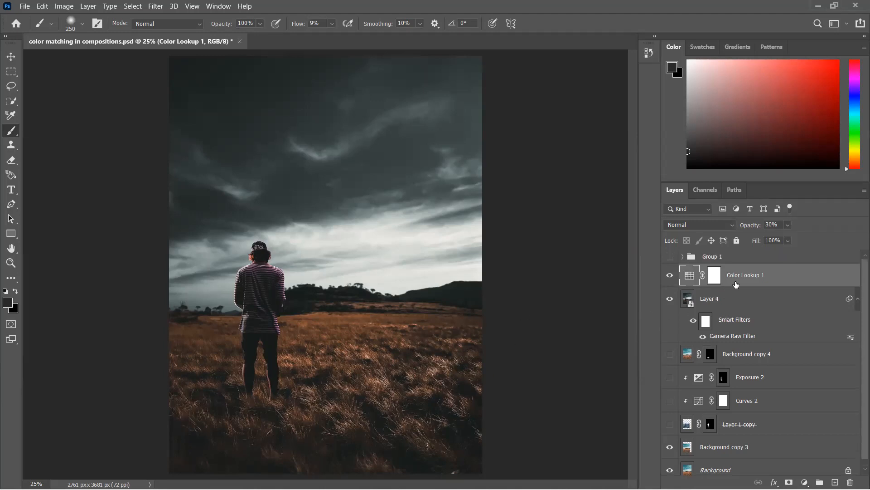
pyautogui.hotkey('ctrl', 'shift', 'alt', 'e')
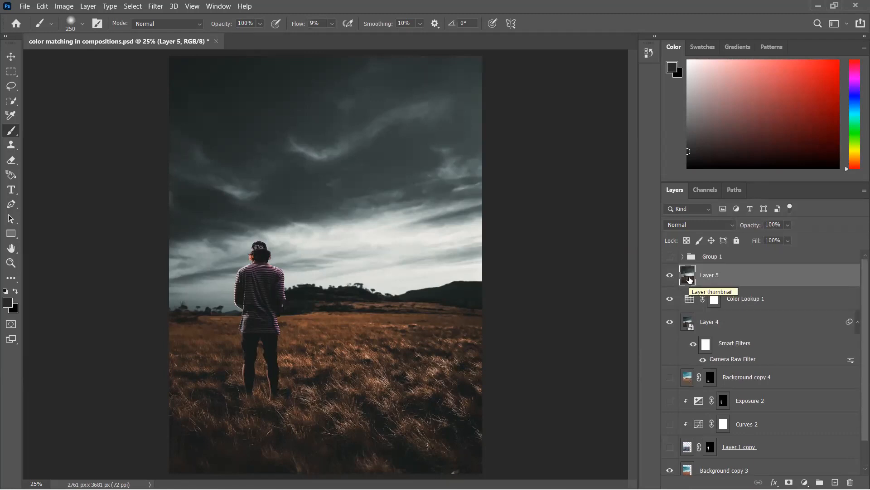
# Review the file formats offered by Save As, keep the Photoshop PSD type, and leave the dialog without saving.
pyautogui.click(25, 7)
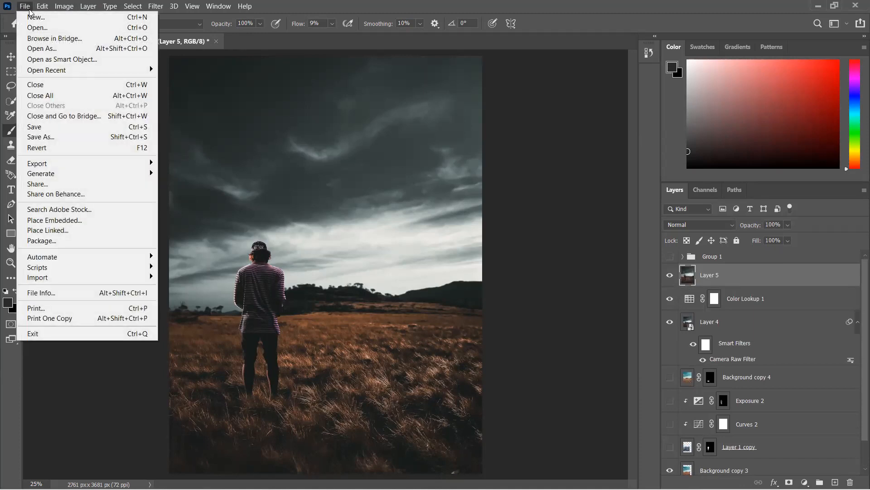
pyautogui.click(57, 136)
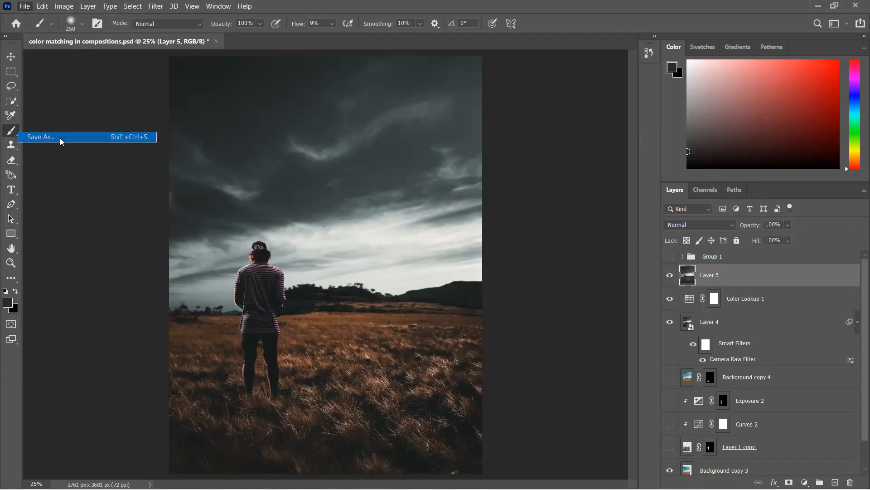
pyautogui.click(129, 225)
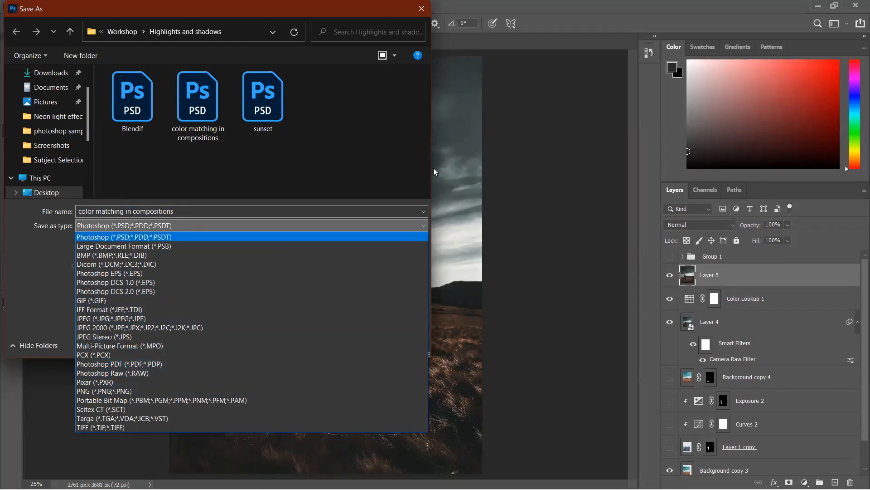
pyautogui.click(172, 237)
pyautogui.click(393, 342)
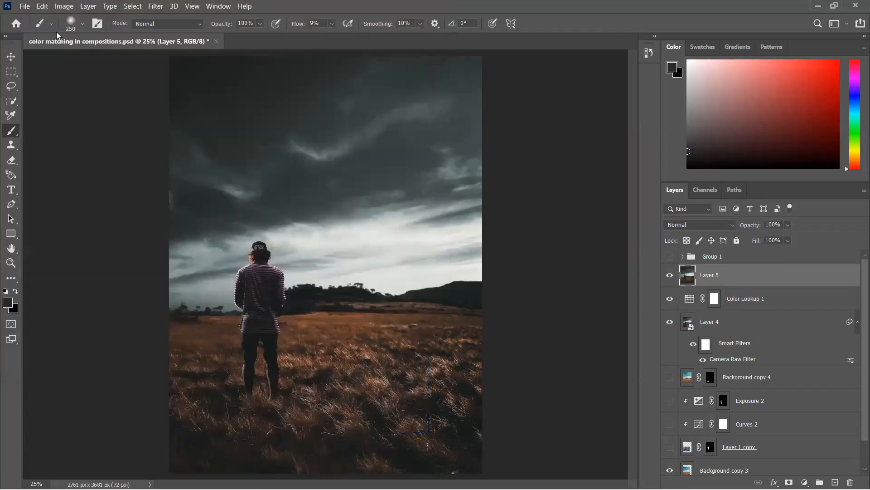
# Open Save for Web (Legacy) for the finished image, choose the PNG-24 preset and pick a resampling quality.
pyautogui.click(25, 6)
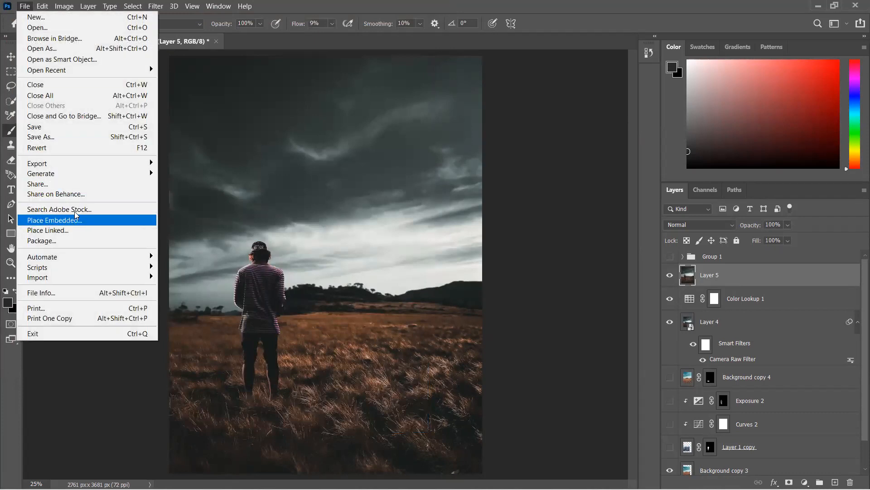
pyautogui.moveTo(149, 166)
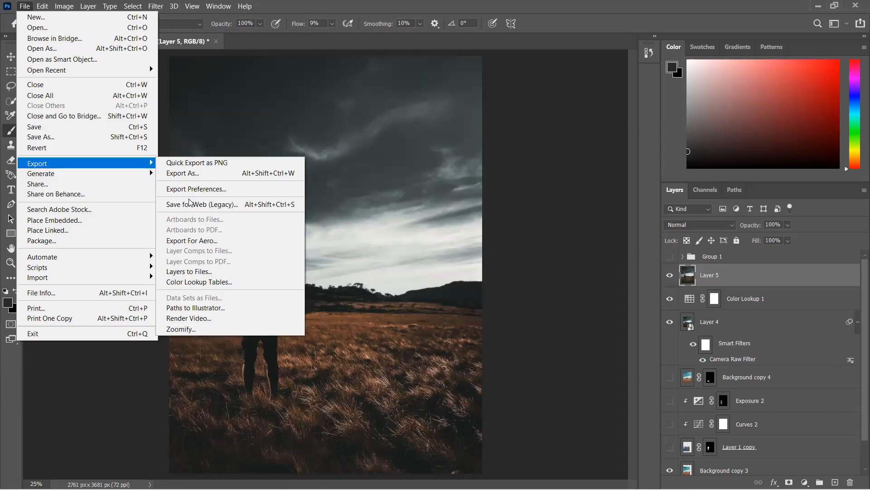
pyautogui.click(190, 206)
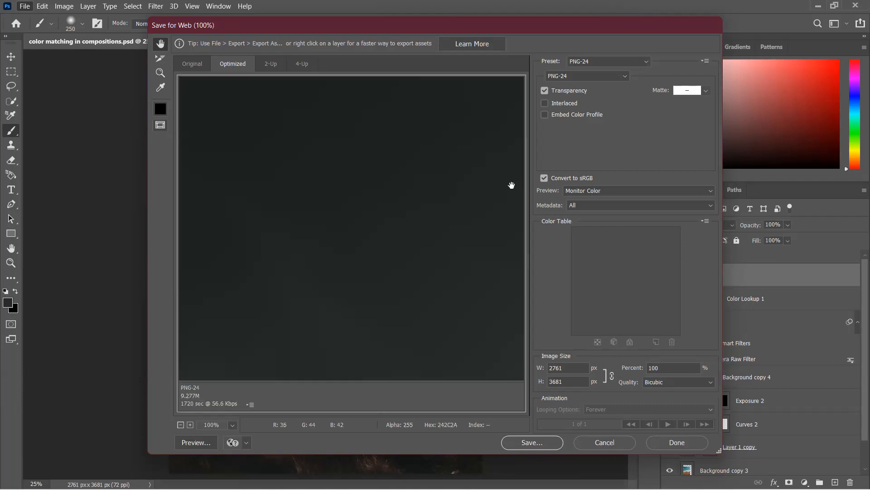
pyautogui.click(627, 62)
pyautogui.click(627, 62)
pyautogui.click(623, 62)
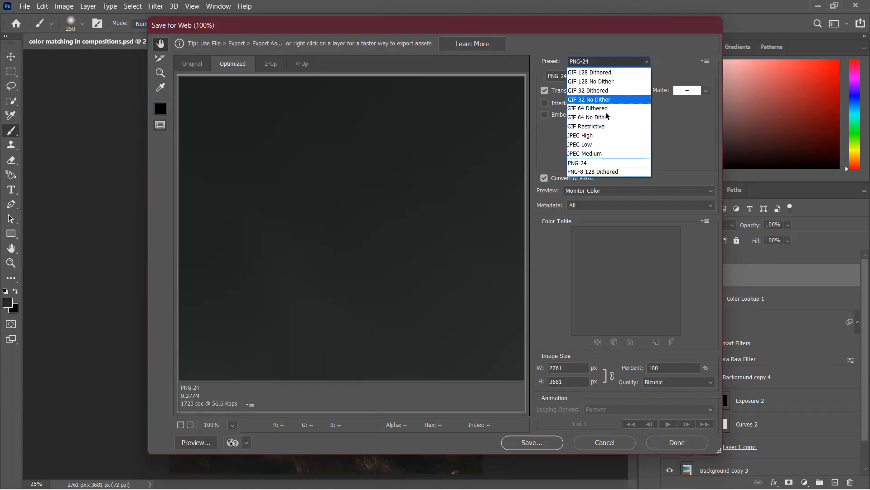
pyautogui.click(596, 163)
pyautogui.click(701, 382)
pyautogui.click(667, 394)
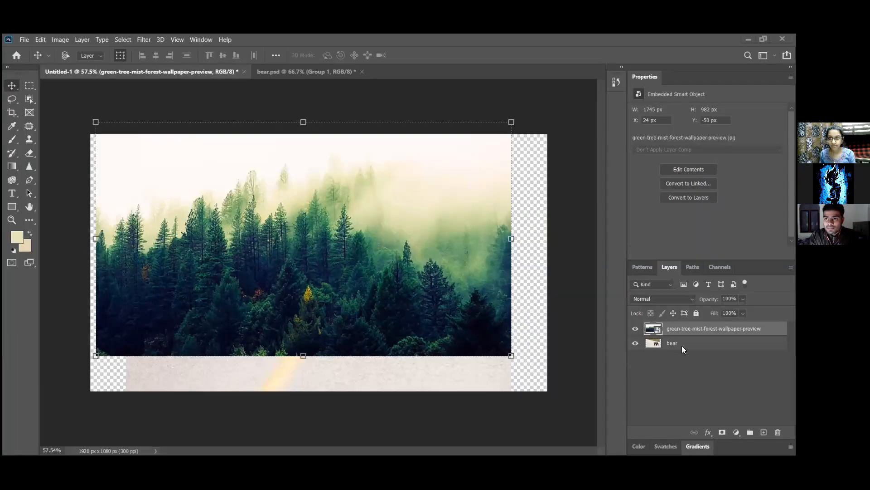
# Place the bear layer above the green-tree-mist-forest layer and set the bear layer's blend mode to Normal.
pyautogui.click(692, 346)
pyautogui.click(692, 347)
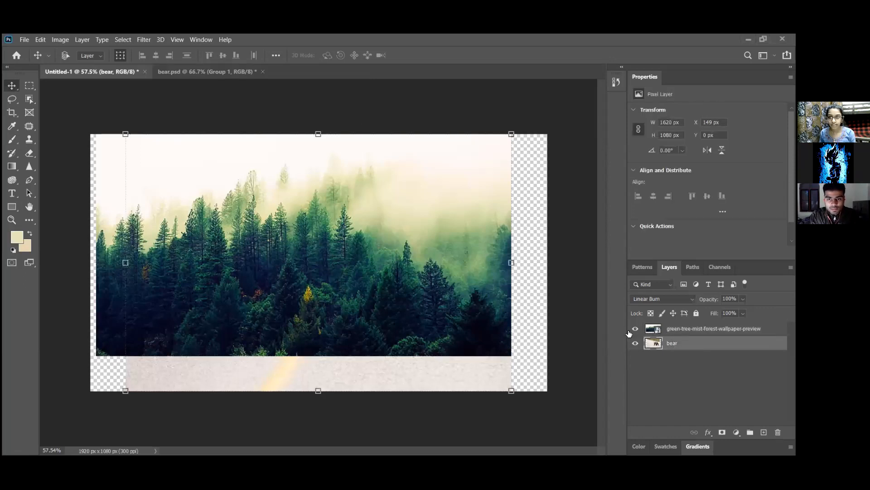
pyautogui.click(701, 333)
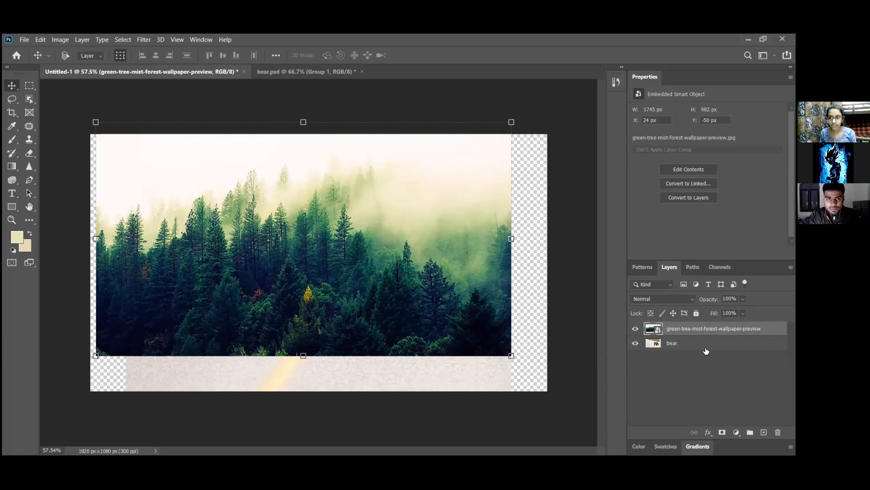
pyautogui.moveTo(706, 351); pyautogui.dragTo(706, 351)
pyautogui.click(693, 332)
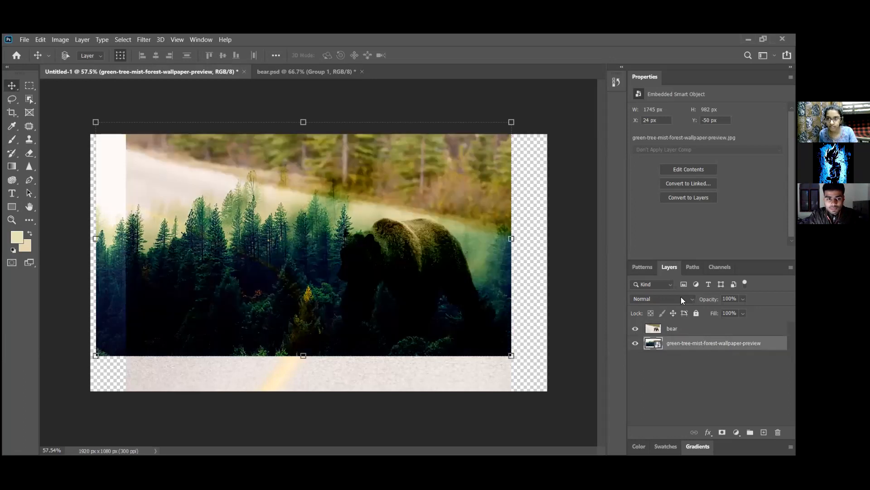
pyautogui.click(681, 297)
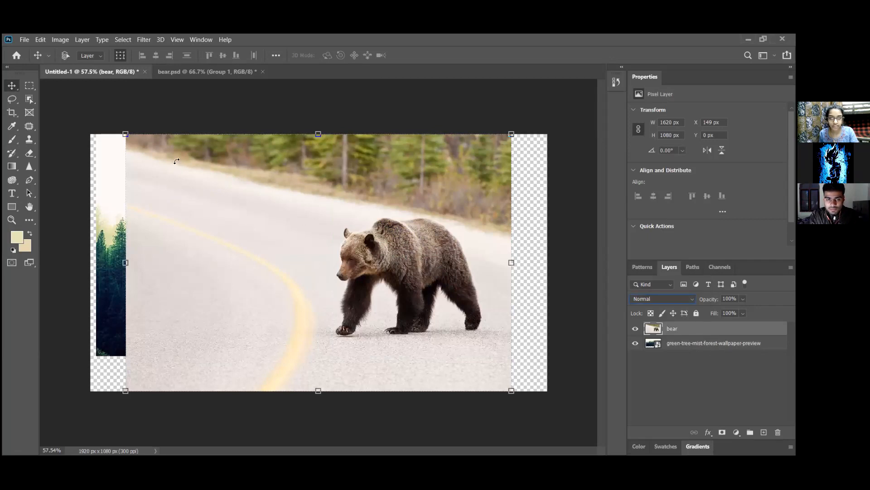
# Select the bear on the road with the Object Selection tool, using a rectangle about 778 by 653 px around it.
pyautogui.click(30, 85)
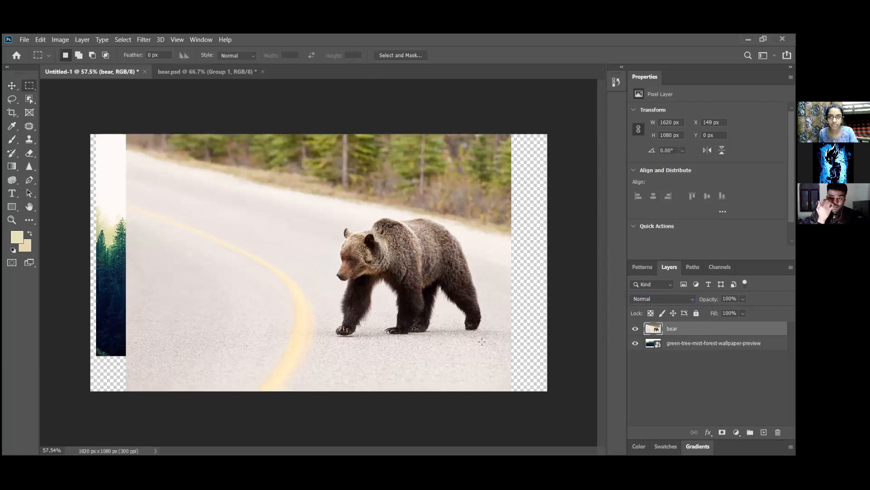
pyautogui.moveTo(313, 205); pyautogui.dragTo(500, 350)
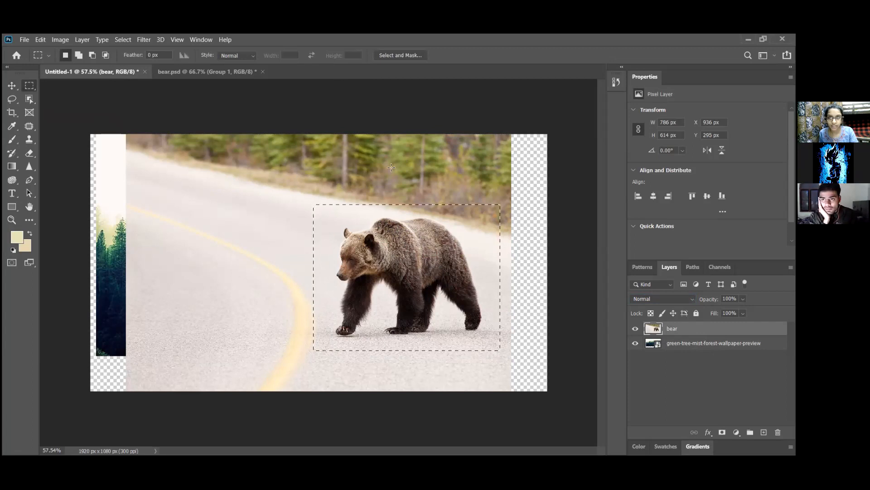
pyautogui.click(29, 99)
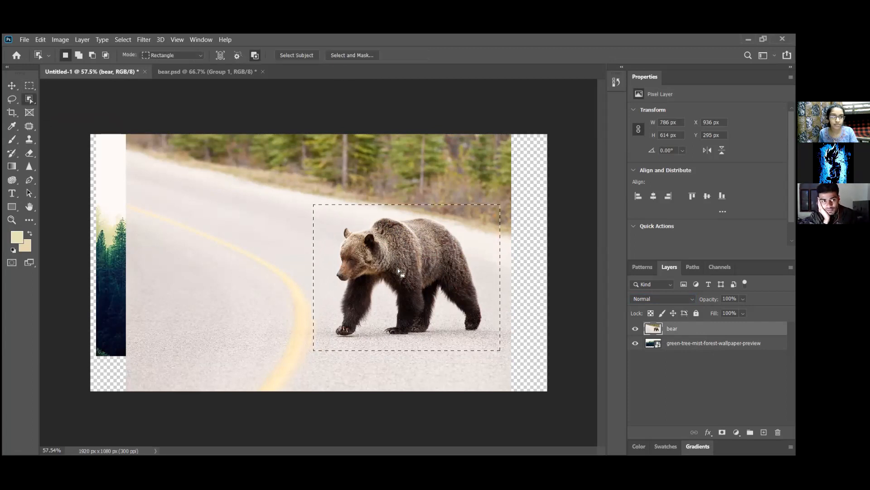
pyautogui.hotkey('ctrl', 'd')
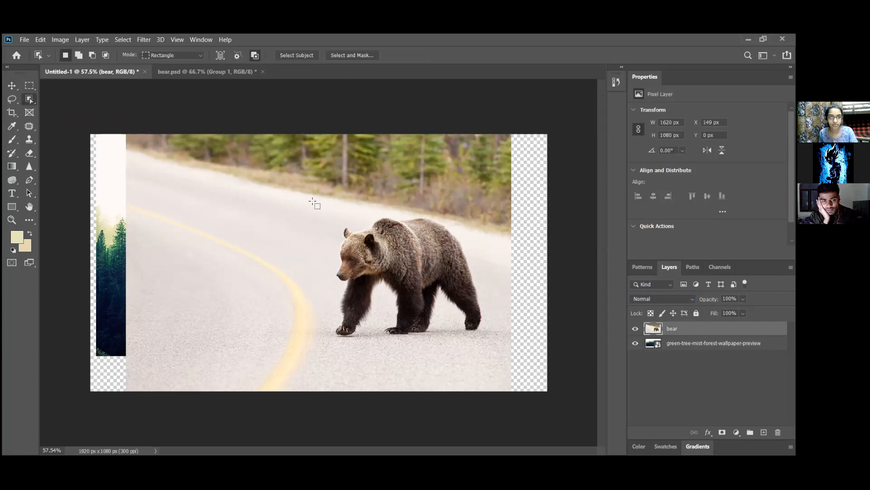
pyautogui.moveTo(308, 197); pyautogui.dragTo(492, 352)
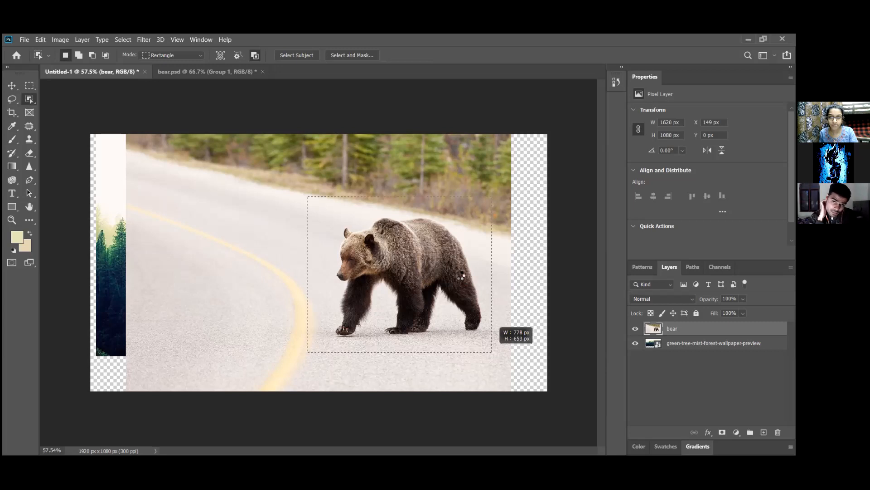
# Accept the bear selection in Select and Mask and turn it into a layer mask on the bear layer.
pyautogui.click(343, 56)
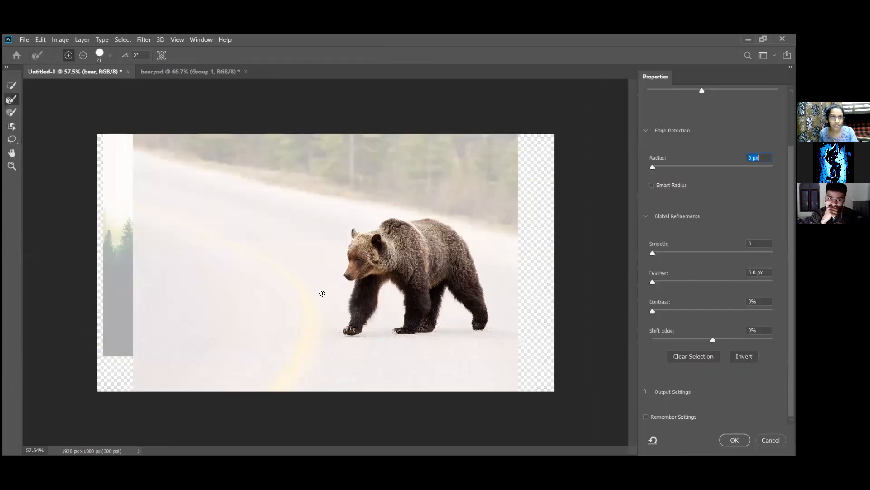
pyautogui.press('alt')
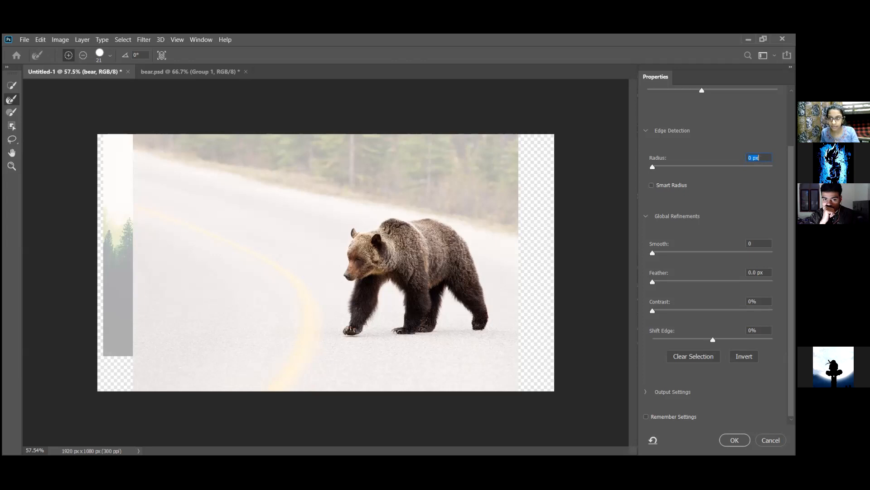
pyautogui.press('Return')
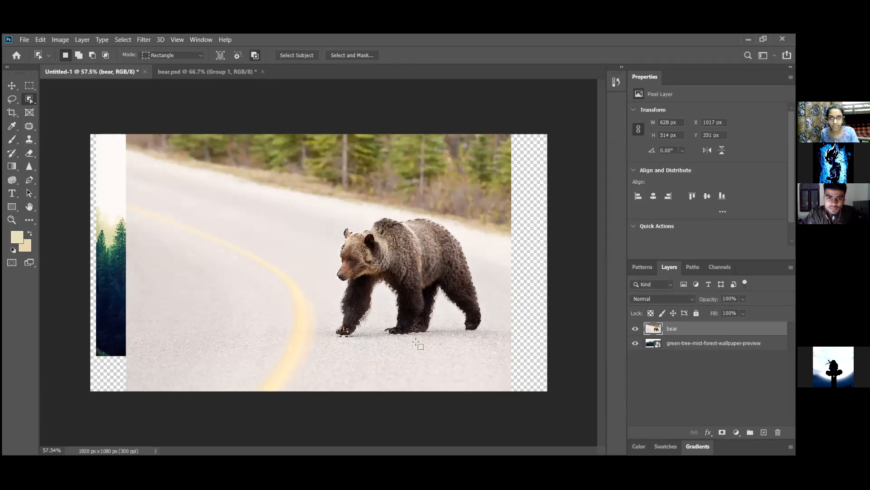
pyautogui.click(723, 432)
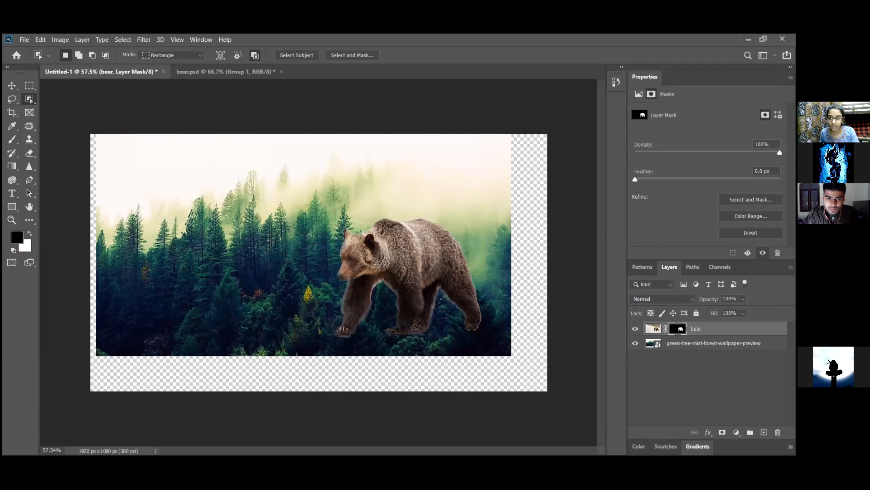
# Duplicate the masked bear layer as bear copy within the same document.
pyautogui.rightClick(722, 328)
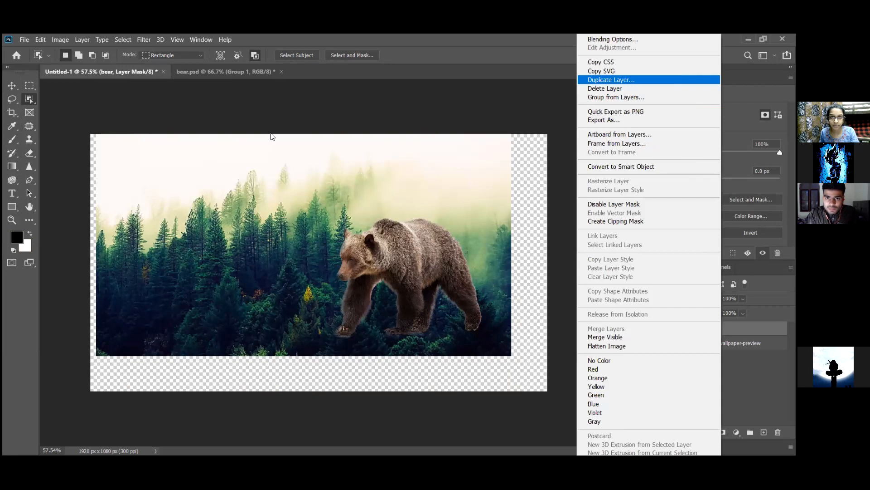
pyautogui.press('Return')
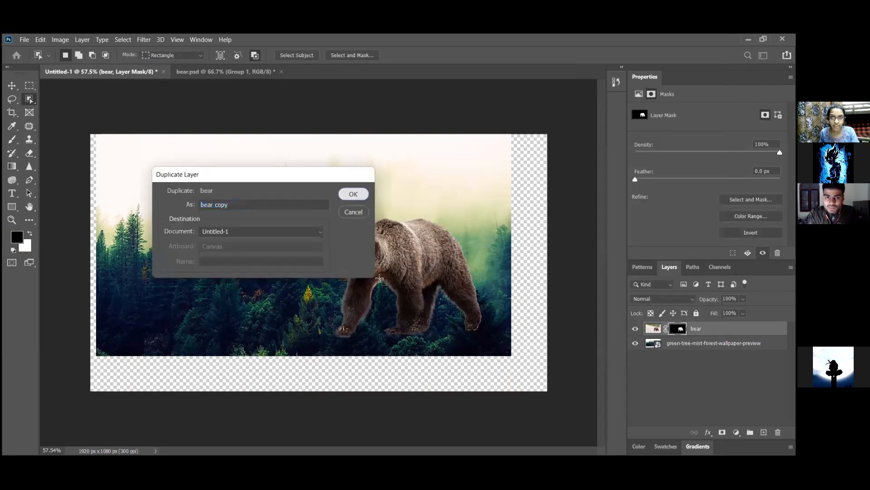
pyautogui.click(352, 192)
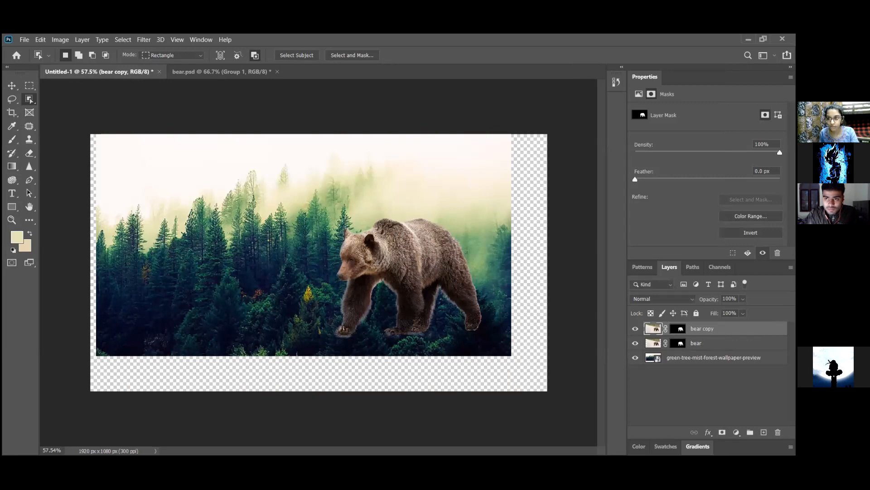
# Add a Solid Color fill layer directly above the bear layer with the pale cream color e8e8cd.
pyautogui.click(698, 343)
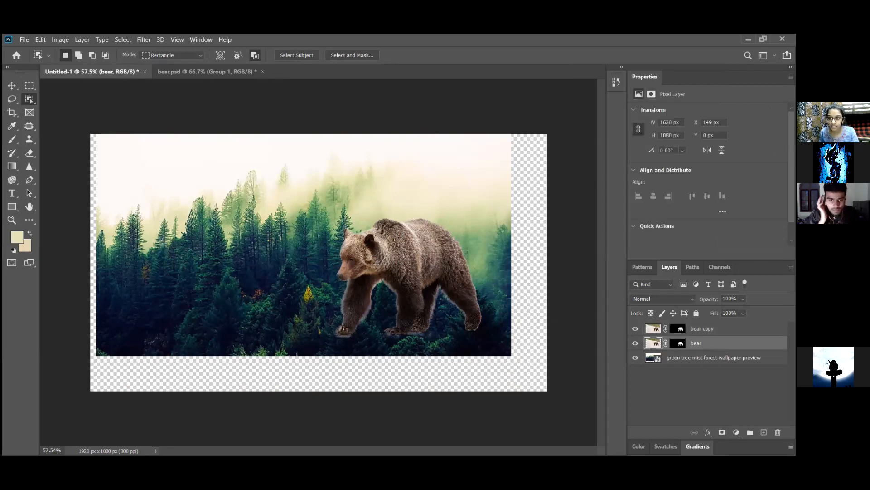
pyautogui.click(736, 432)
pyautogui.click(725, 255)
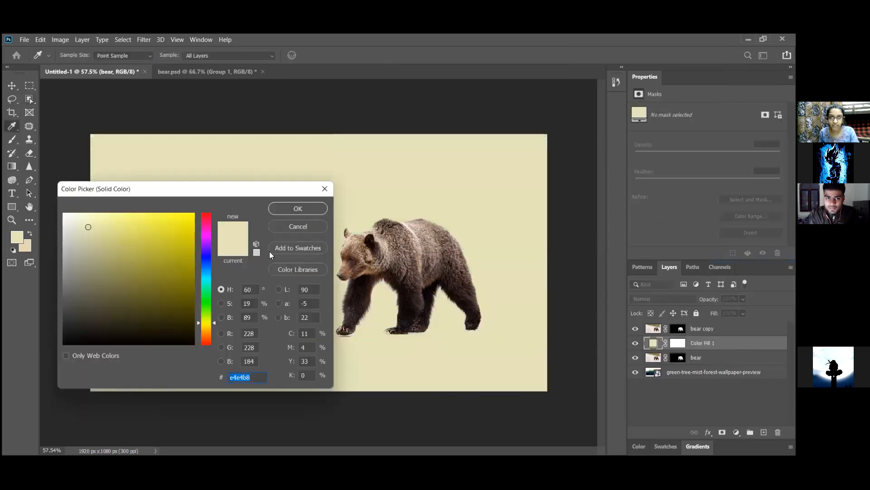
pyautogui.moveTo(89, 226)
pyautogui.mouseDown()
pyautogui.moveTo(88, 211)
pyautogui.moveTo(78, 225)
pyautogui.mouseUp()
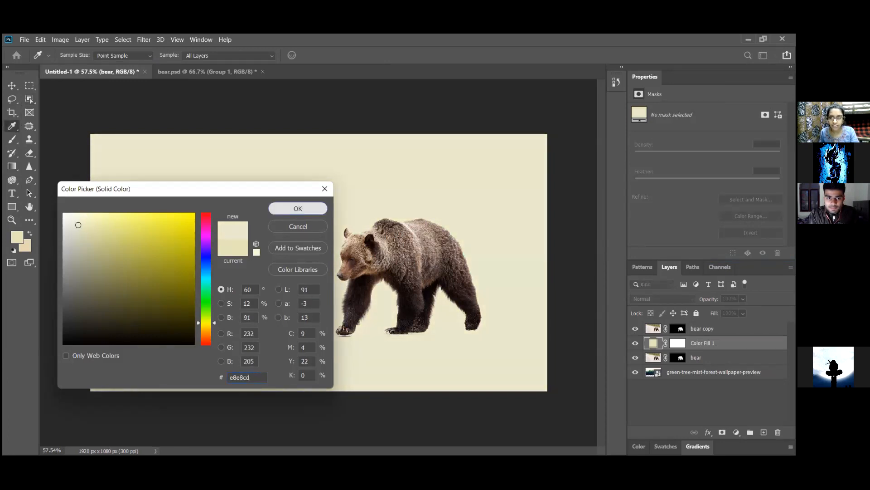
pyautogui.click(296, 210)
# Send the Color Fill 1 layer to the bottom of the layer stack and lock it completely.
pyautogui.hotkey('ctrl', 'shift', '[')
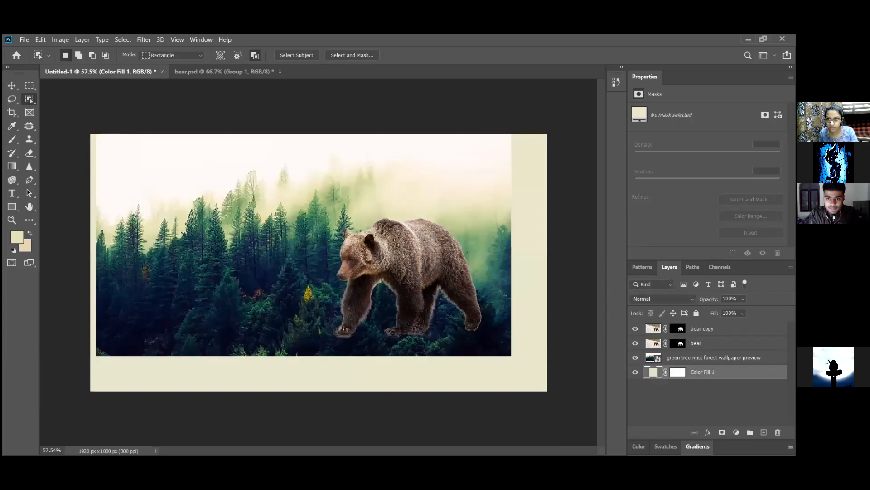
pyautogui.click(697, 312)
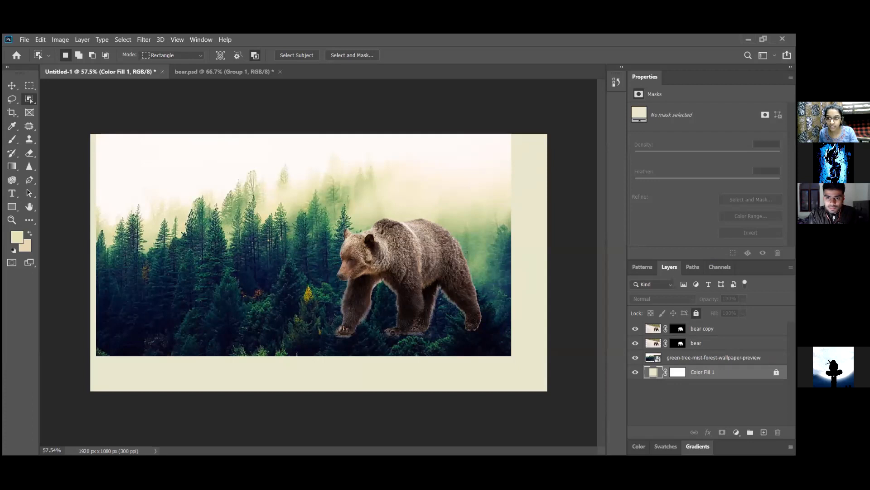
# Delete the bear copy layer and leave the original masked bear layer visible.
pyautogui.click(709, 342)
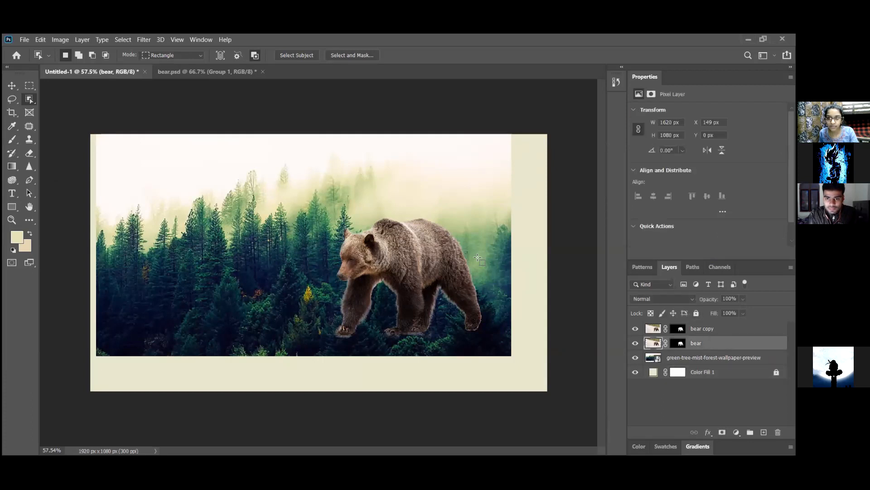
pyautogui.click(709, 329)
pyautogui.click(635, 343)
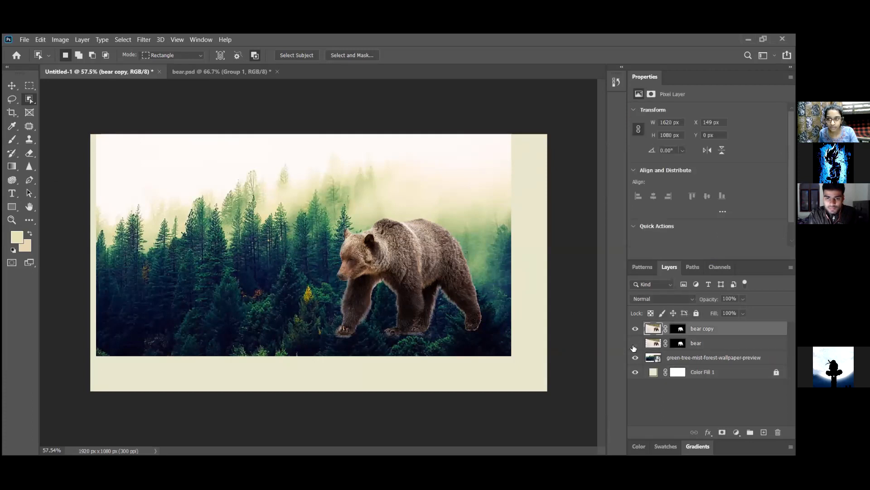
pyautogui.click(12, 86)
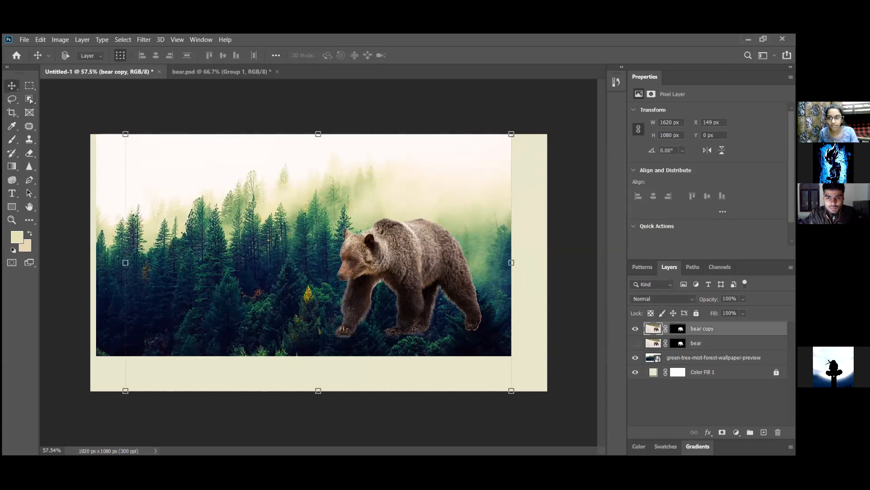
pyautogui.press('Delete')
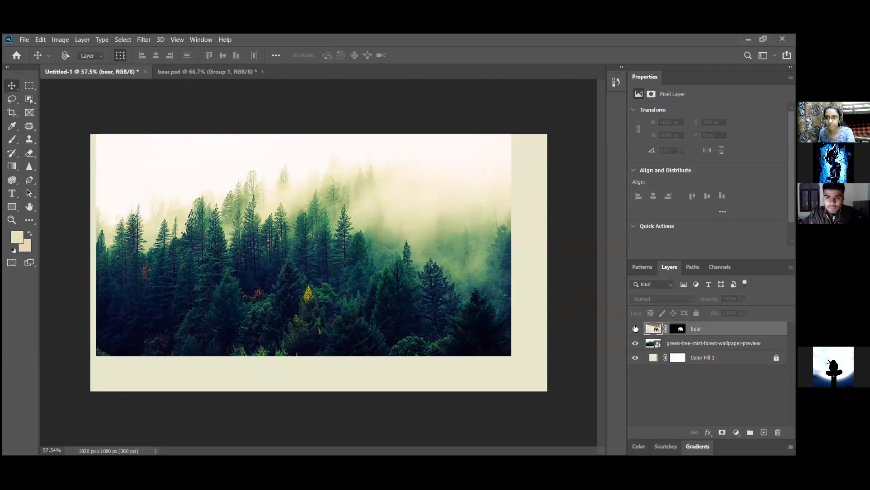
pyautogui.click(636, 328)
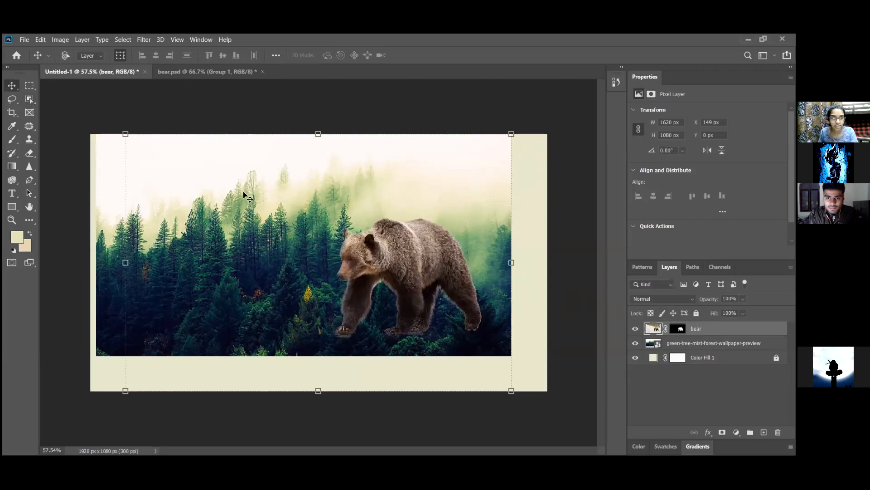
# Enlarge the masked bear layer to 144.20% and position it over the lower middle of the forest image.
pyautogui.moveTo(379, 260); pyautogui.dragTo(380, 260)
pyautogui.moveTo(307, 264); pyautogui.dragTo(288, 248)
pyautogui.hotkey('ctrl', 't')
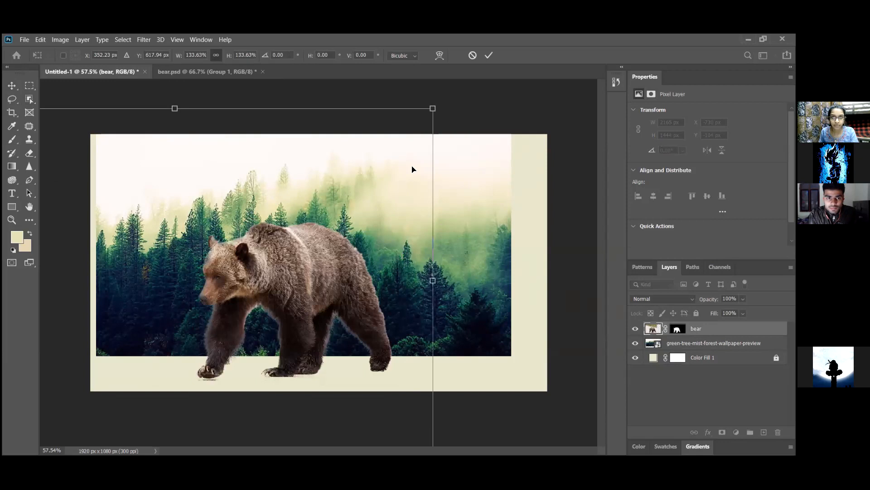
pyautogui.moveTo(432, 108); pyautogui.dragTo(483, 96)
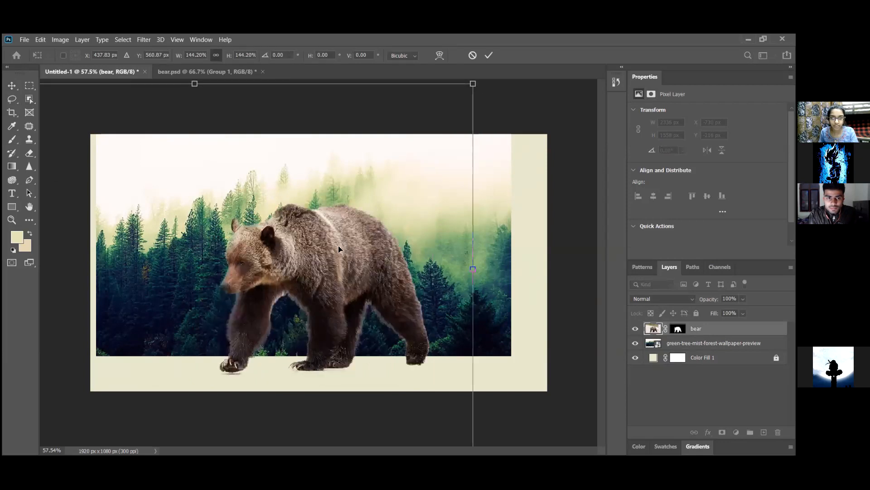
pyautogui.moveTo(354, 227); pyautogui.dragTo(367, 225)
pyautogui.click(488, 55)
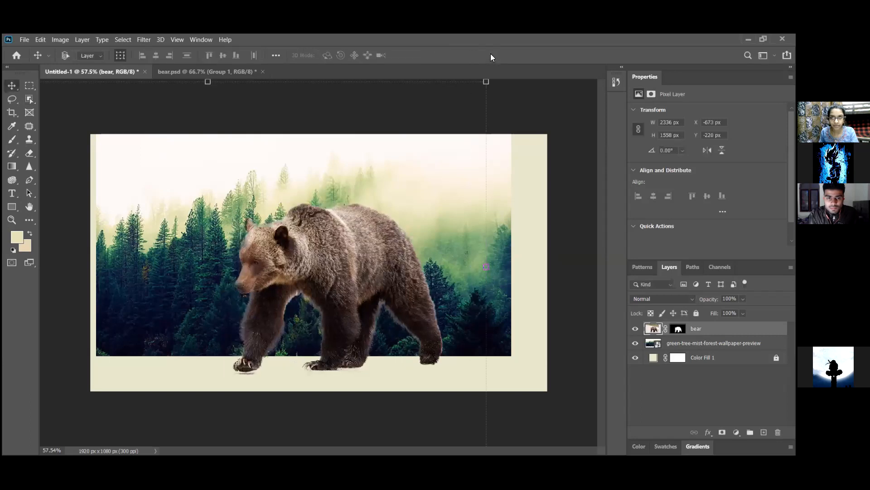
# Duplicate the enlarged bear layer as bear copy in the same document and hide the original bear layer.
pyautogui.rightClick(710, 335)
pyautogui.click(660, 79)
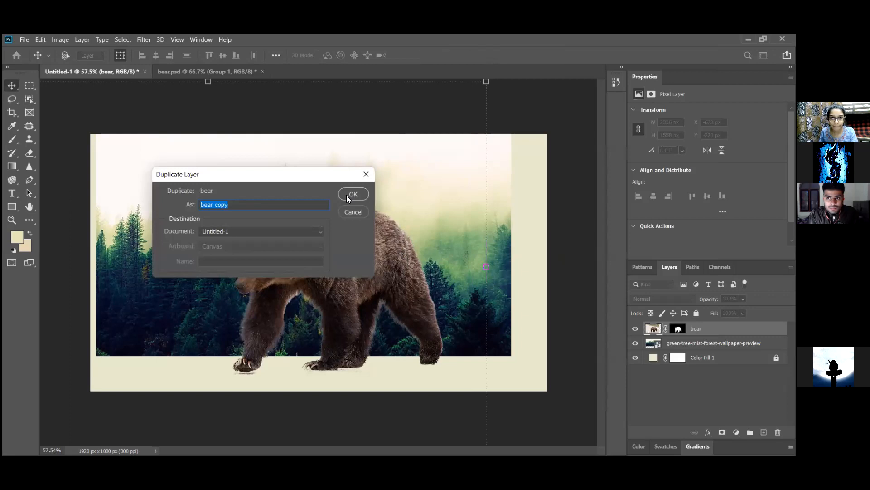
pyautogui.click(346, 195)
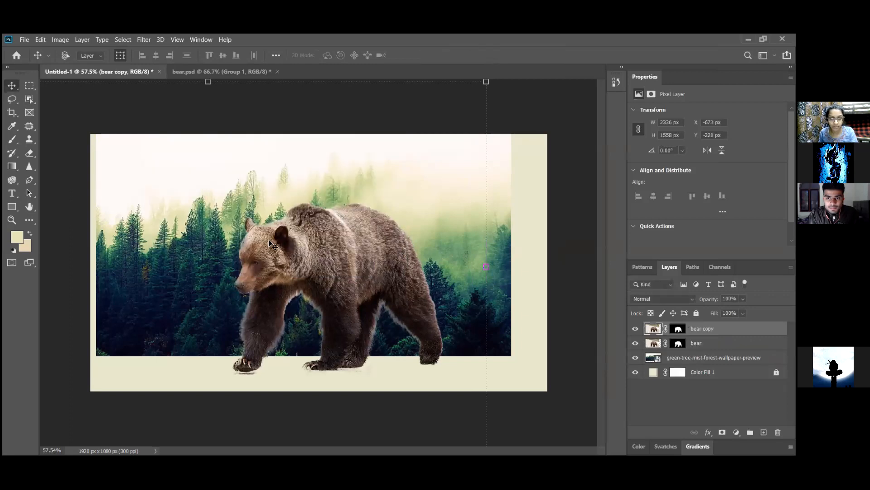
pyautogui.click(635, 342)
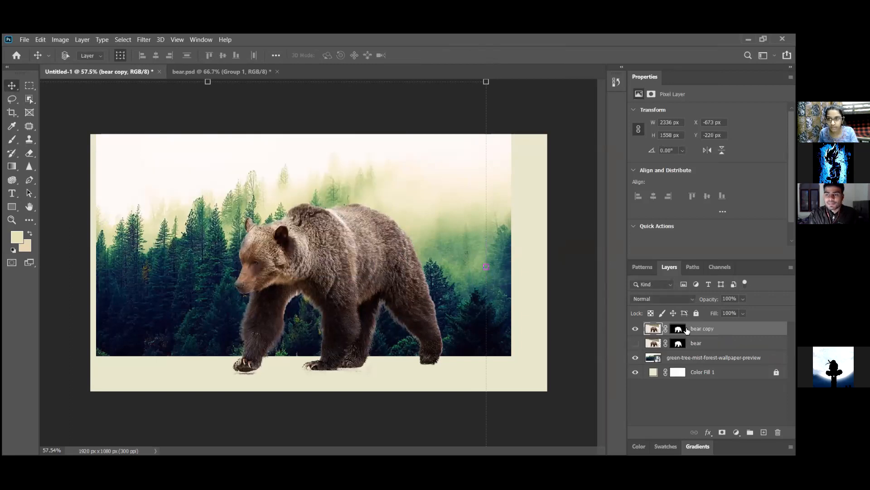
# Lower the opacity of the bear copy layer to 62% so the forest shows through it.
pyautogui.click(678, 328)
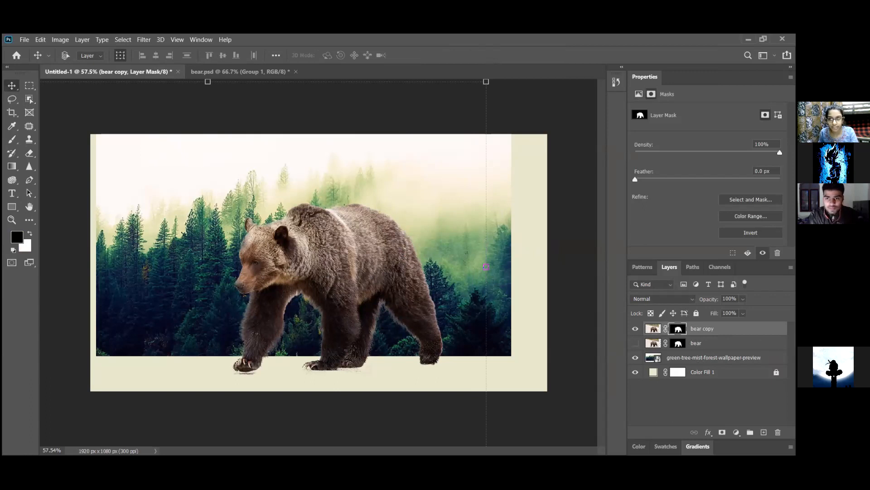
pyautogui.hotkey('ctrl', 't')
pyautogui.click(714, 358)
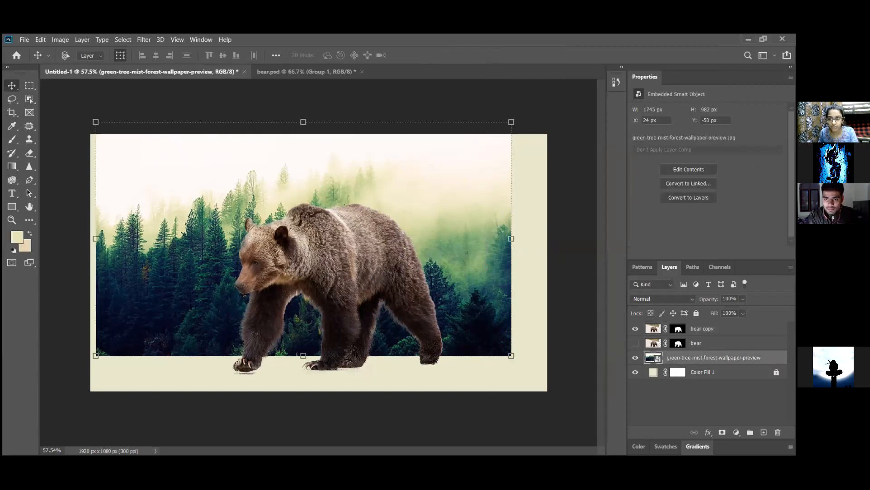
pyautogui.click(714, 329)
pyautogui.click(743, 299)
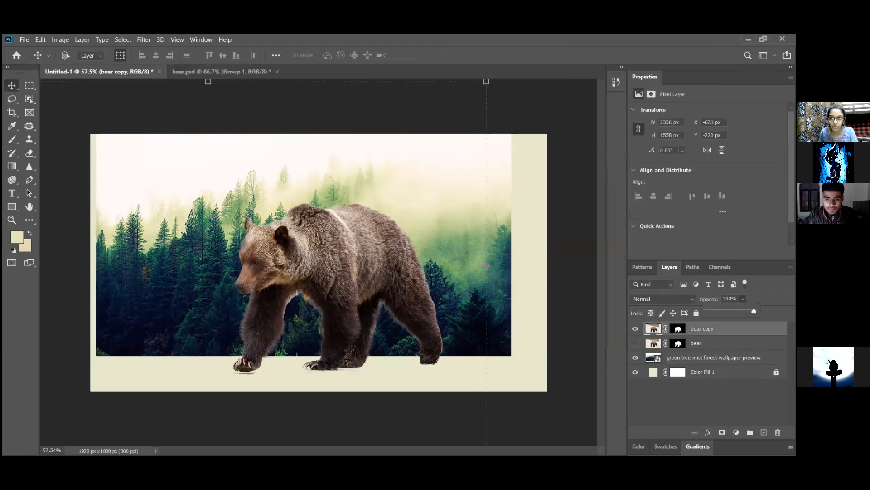
pyautogui.moveTo(754, 311); pyautogui.dragTo(737, 311)
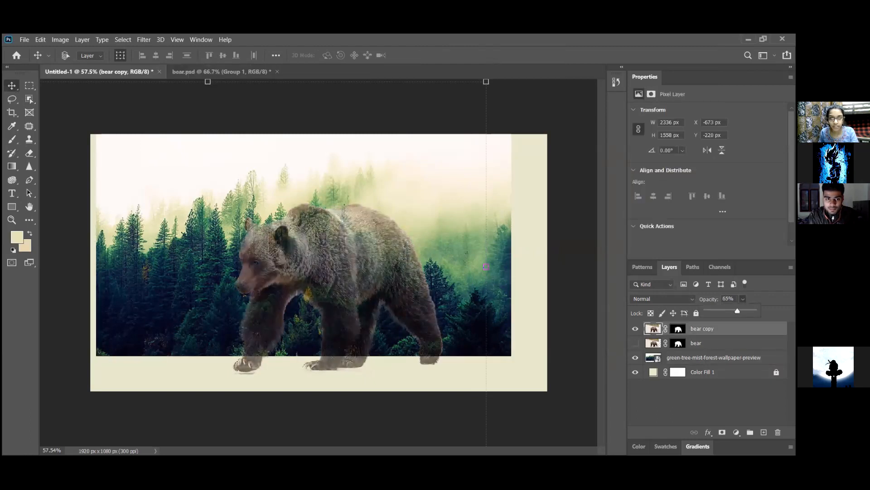
# Scale the forest wallpaper layer down to 46.49% and position it behind the bear at about X 415 px, Y 120 px.
pyautogui.click(448, 250)
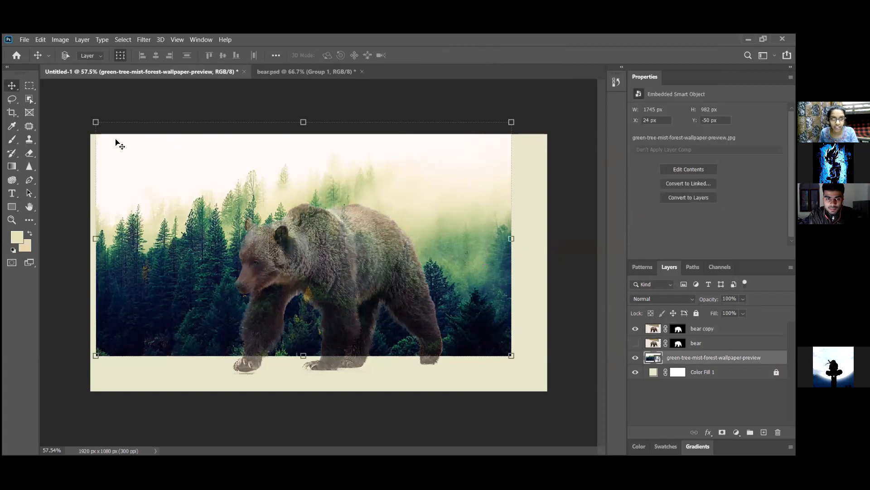
pyautogui.click(98, 123)
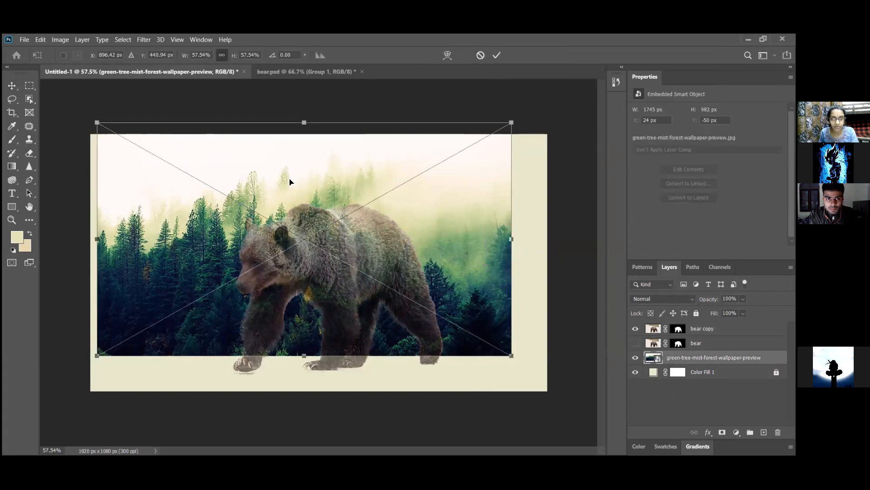
pyautogui.moveTo(527, 351); pyautogui.dragTo(482, 314)
pyautogui.moveTo(502, 163); pyautogui.dragTo(502, 162)
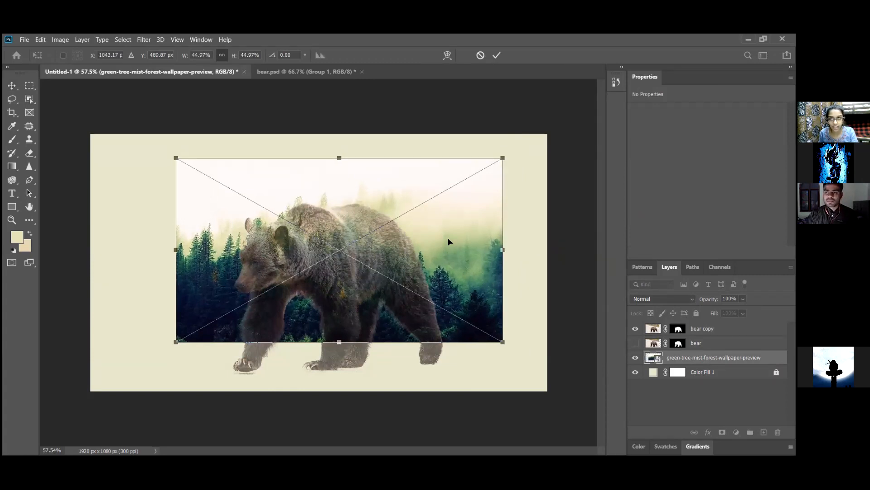
pyautogui.moveTo(503, 158); pyautogui.dragTo(512, 154)
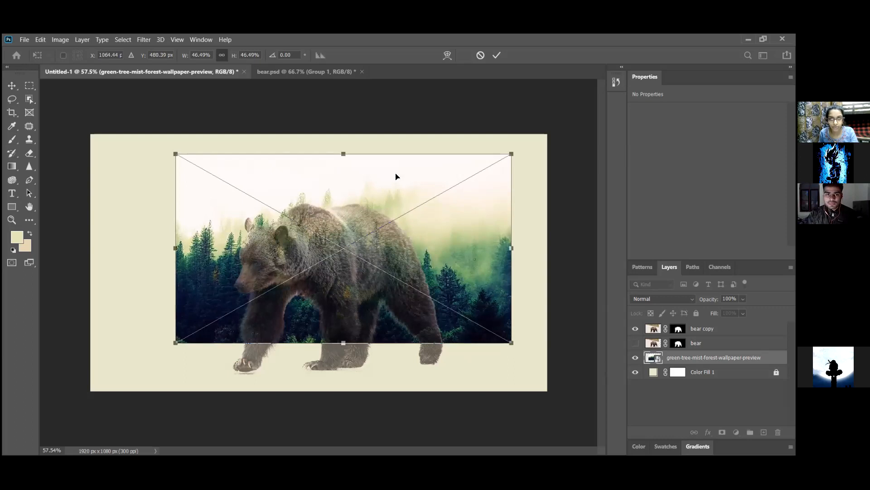
pyautogui.moveTo(430, 207); pyautogui.dragTo(433, 215)
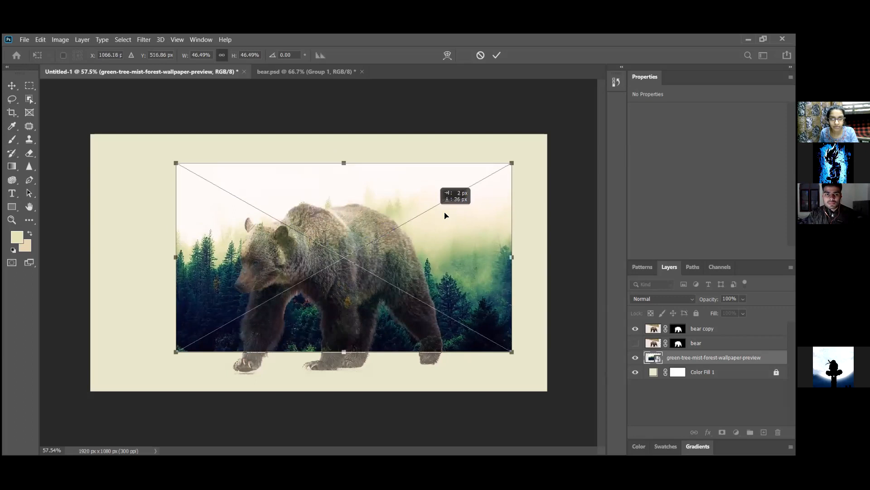
pyautogui.moveTo(445, 215); pyautogui.dragTo(438, 223)
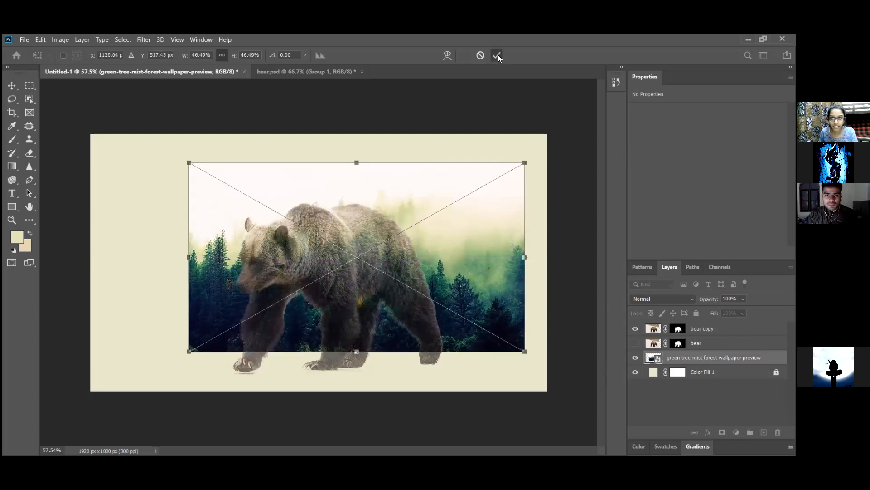
pyautogui.click(498, 55)
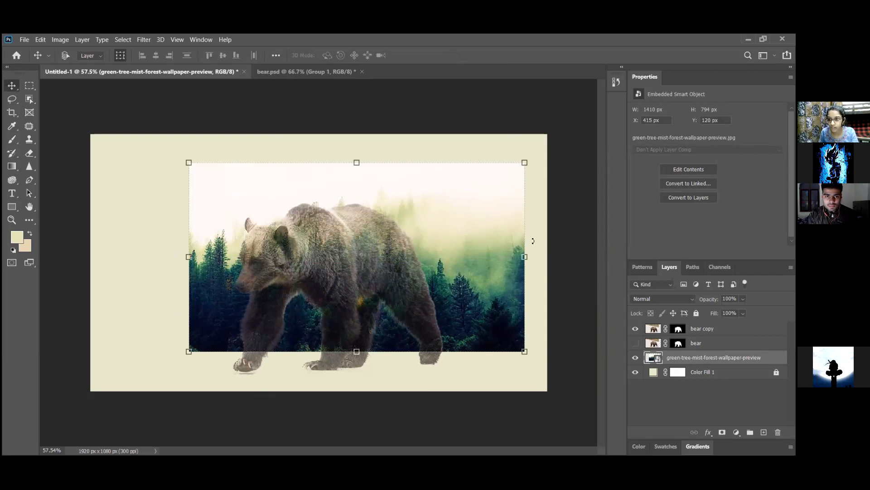
# Select the bear's outline from the bear copy mask with the Object Selection tool and mask the forest layer with that selection.
pyautogui.click(686, 345)
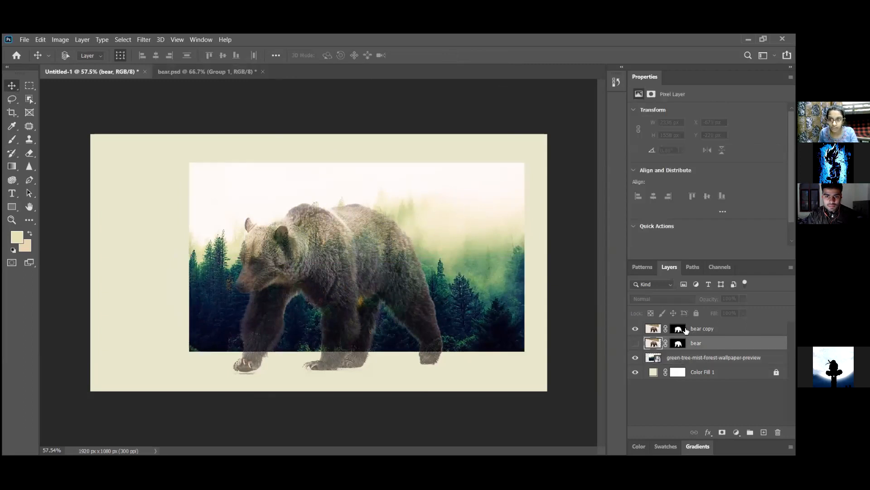
pyautogui.click(685, 329)
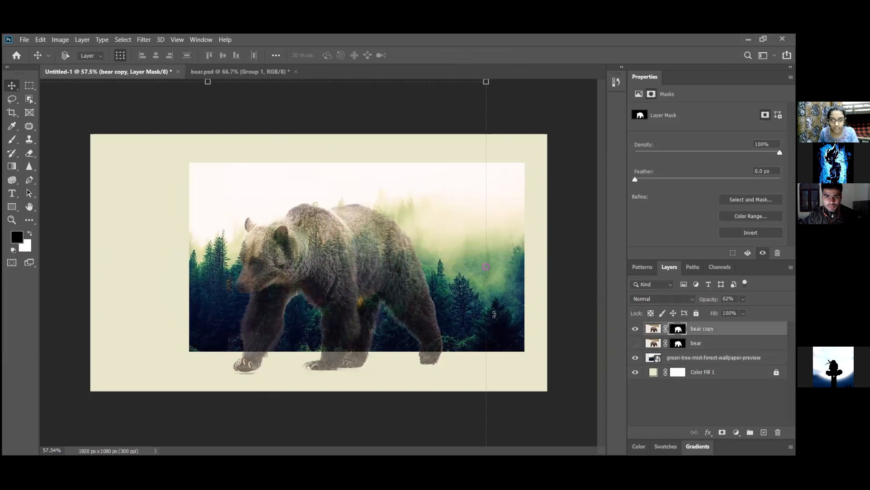
pyautogui.hotkey('ctrl', 'a')
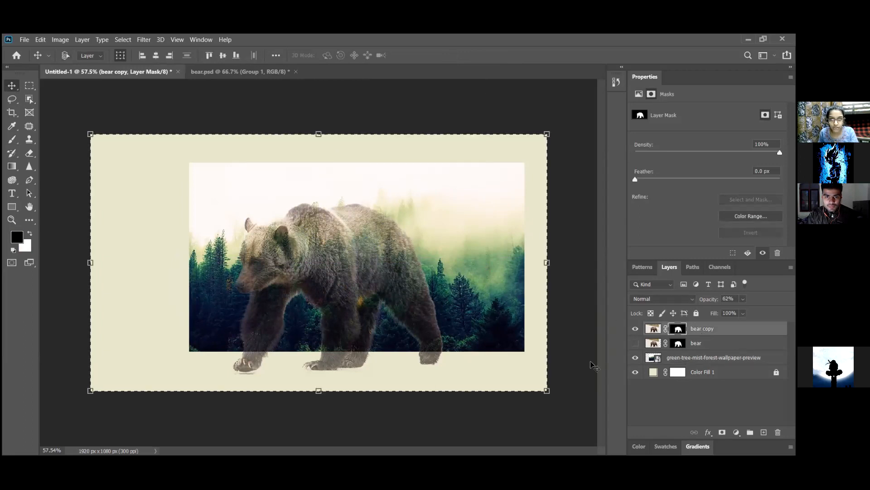
pyautogui.click(694, 332)
pyautogui.click(679, 331)
pyautogui.hotkey('ctrl', 'd')
pyautogui.press('w')
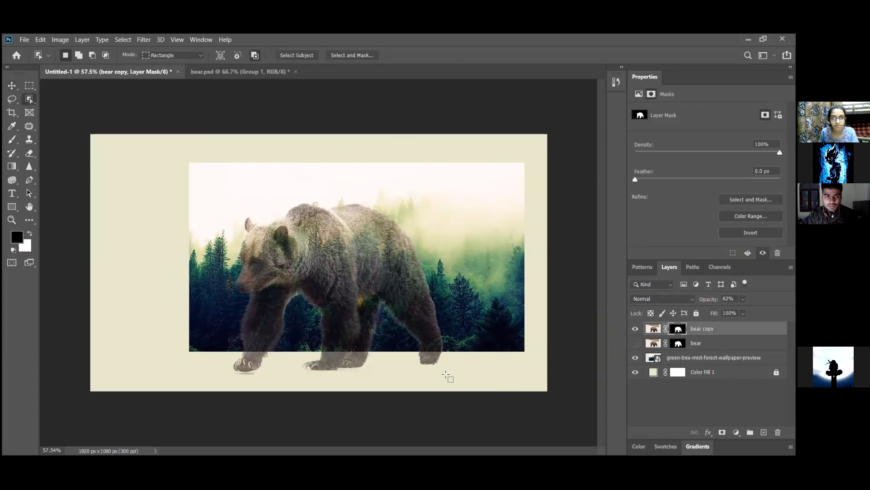
pyautogui.moveTo(460, 383); pyautogui.dragTo(459, 383)
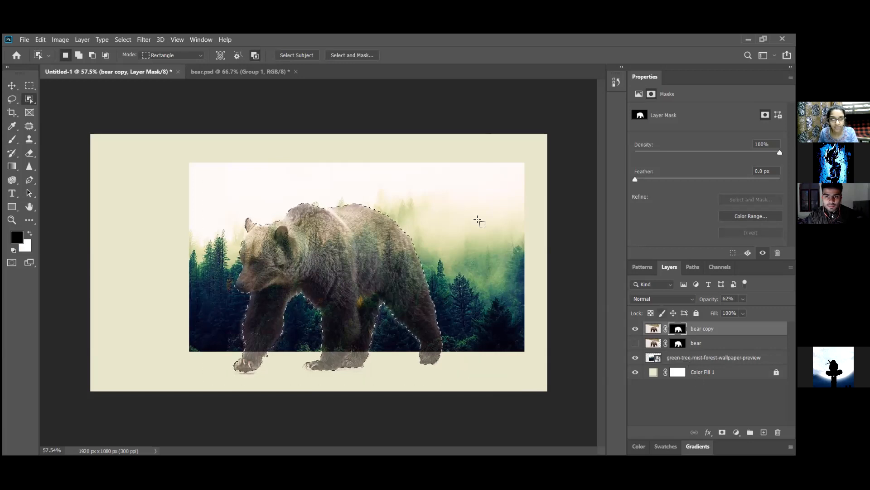
pyautogui.click(696, 359)
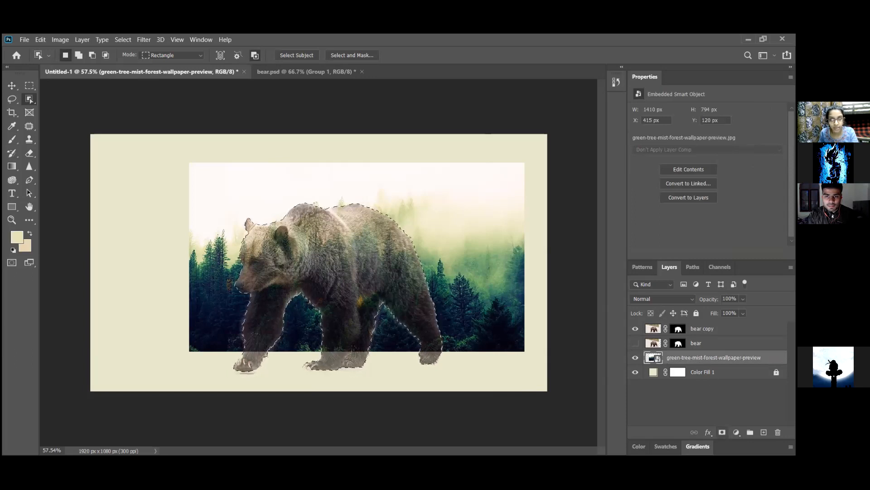
pyautogui.click(722, 432)
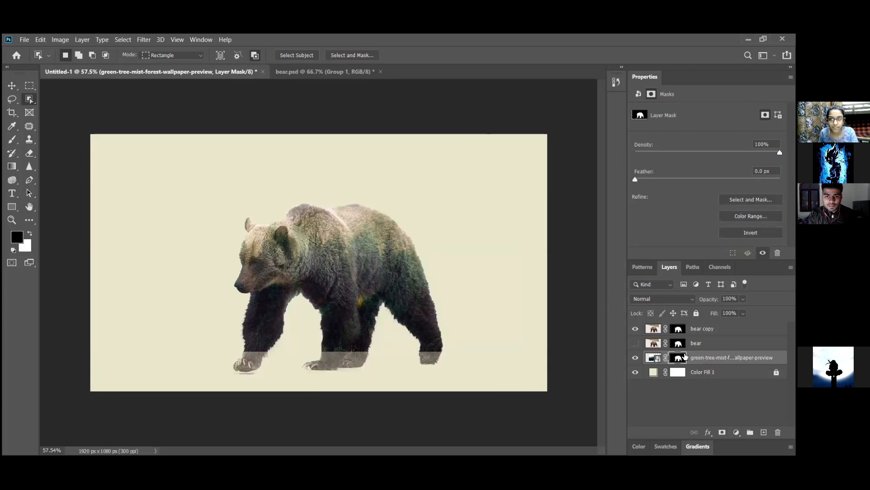
# Duplicate the masked forest layer, hide the original, and target the mask of the copy.
pyautogui.rightClick(702, 357)
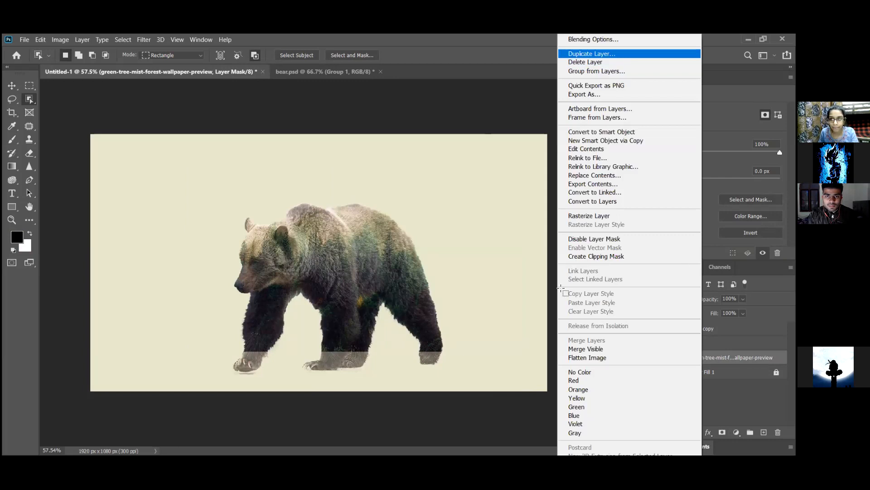
pyautogui.click(634, 373)
pyautogui.click(677, 359)
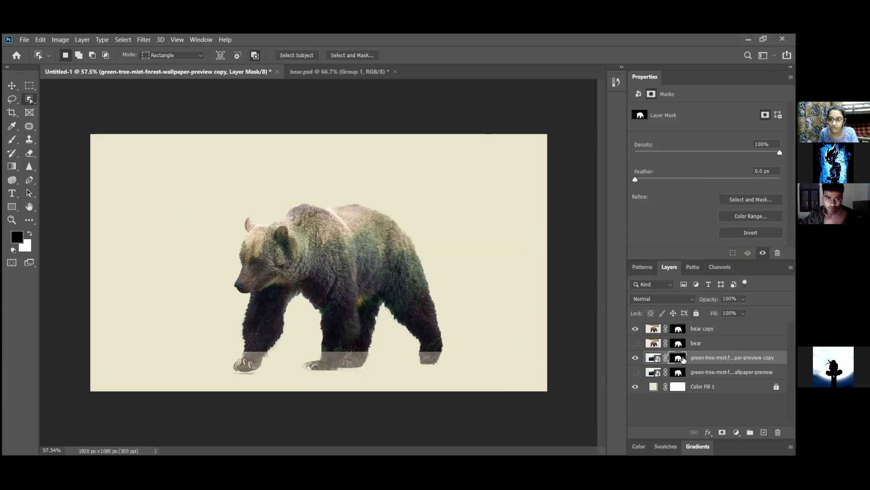
# Paint white with the 322 px brush on the forest copy's mask along the bear's upper back.
pyautogui.click(12, 140)
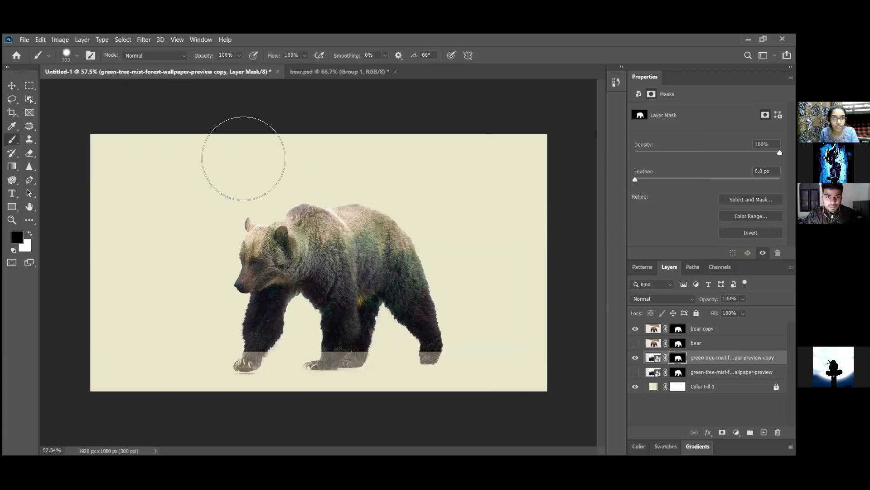
pyautogui.click(356, 229)
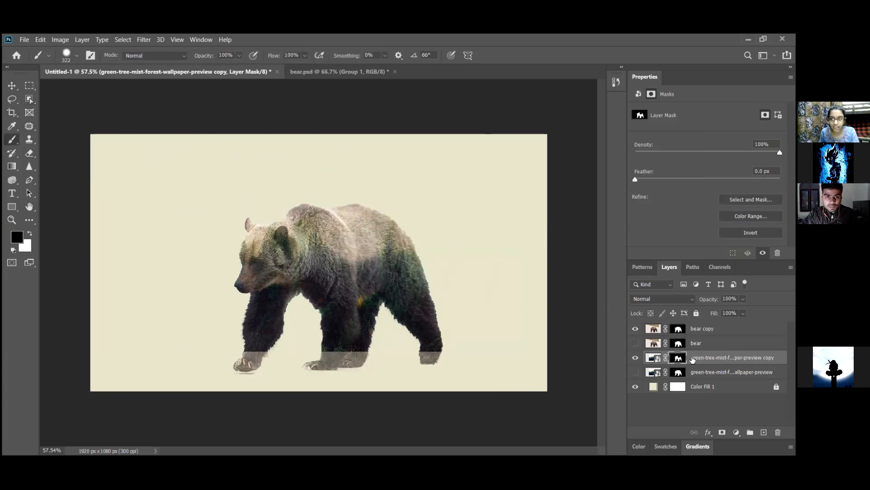
pyautogui.hotkey('ctrl', 'z')
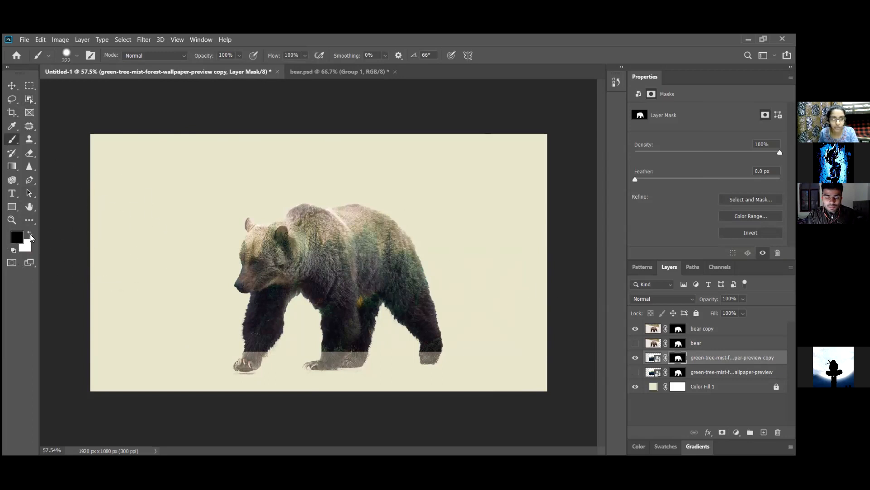
pyautogui.click(29, 234)
pyautogui.moveTo(336, 235)
pyautogui.mouseDown()
pyautogui.moveTo(359, 216)
pyautogui.moveTo(383, 221)
pyautogui.moveTo(370, 213)
pyautogui.mouseUp()
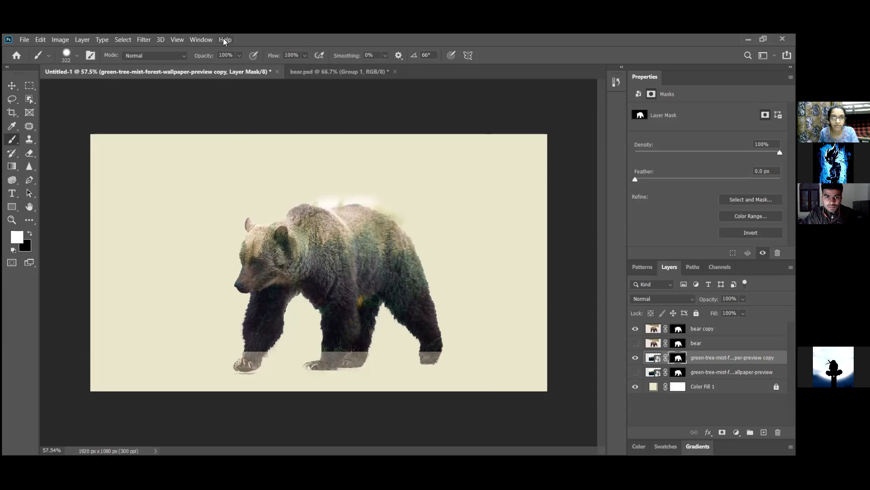
# Set the brush opacity to 9% and paint faint forest mist on the mask above the bear's back and head.
pyautogui.moveTo(239, 56); pyautogui.dragTo(245, 69)
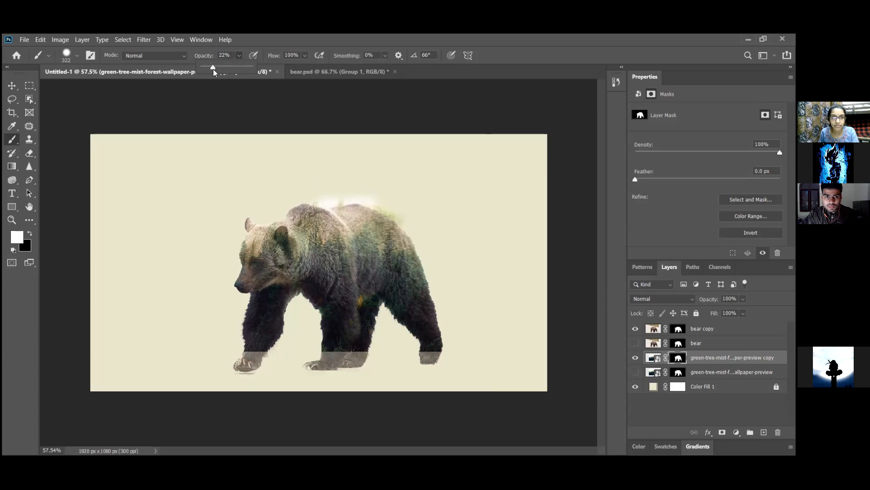
pyautogui.moveTo(195, 66); pyautogui.dragTo(206, 65)
pyautogui.moveTo(387, 247)
pyautogui.mouseDown()
pyautogui.moveTo(349, 195)
pyautogui.moveTo(292, 206)
pyautogui.moveTo(301, 213)
pyautogui.moveTo(260, 229)
pyautogui.moveTo(299, 206)
pyautogui.moveTo(281, 217)
pyautogui.mouseUp()
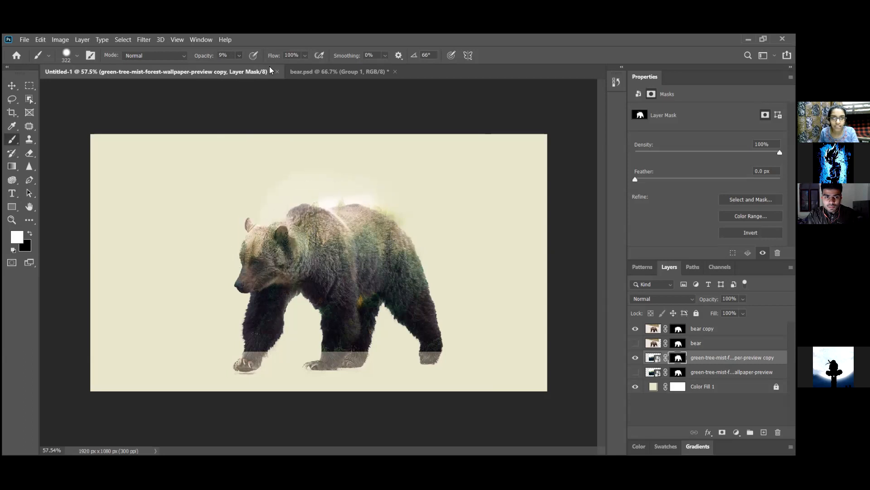
# Set the brush opacity to 35% and paint more of the misty forest into the mask from the bear's shoulders to its rump.
pyautogui.click(239, 55)
pyautogui.moveTo(240, 68); pyautogui.dragTo(254, 66)
pyautogui.click(301, 238)
pyautogui.moveTo(294, 232)
pyautogui.mouseDown()
pyautogui.moveTo(342, 231)
pyautogui.moveTo(384, 254)
pyautogui.moveTo(384, 240)
pyautogui.moveTo(354, 216)
pyautogui.moveTo(387, 262)
pyautogui.moveTo(388, 240)
pyautogui.mouseUp()
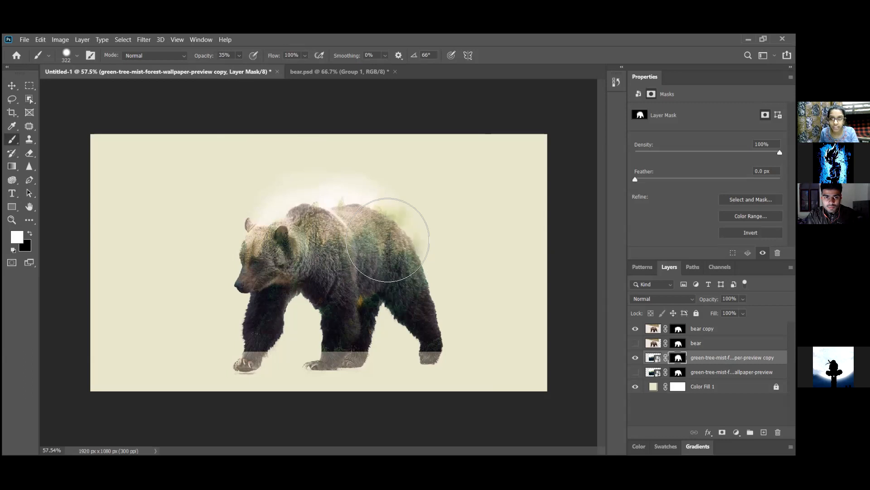
# Set the blend mode of the forest copy layer to Darker Color.
pyautogui.click(682, 302)
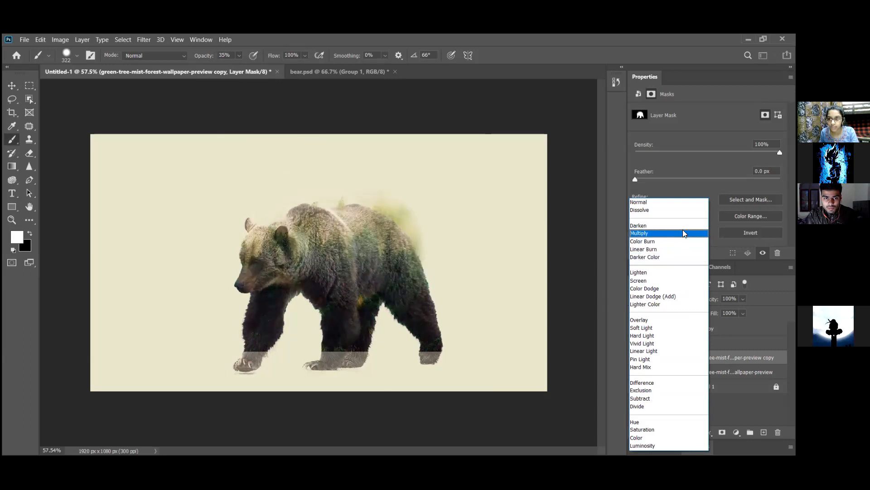
pyautogui.click(683, 257)
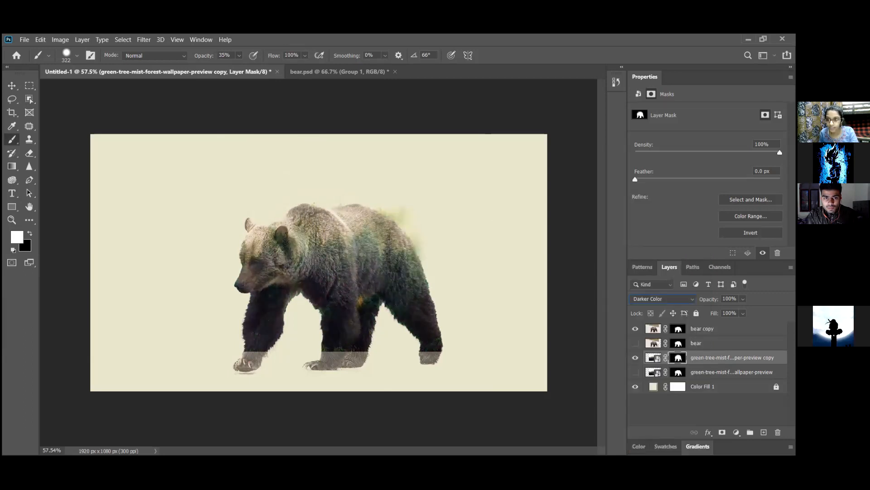
# Move the bear copy layer below the forest copy, and the original bear layer directly above Color Fill 1.
pyautogui.click(702, 329)
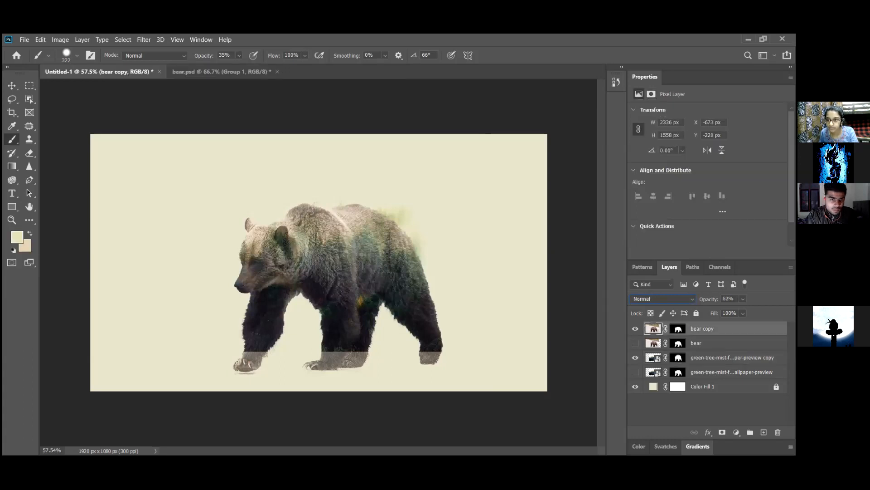
pyautogui.moveTo(702, 329); pyautogui.dragTo(702, 364)
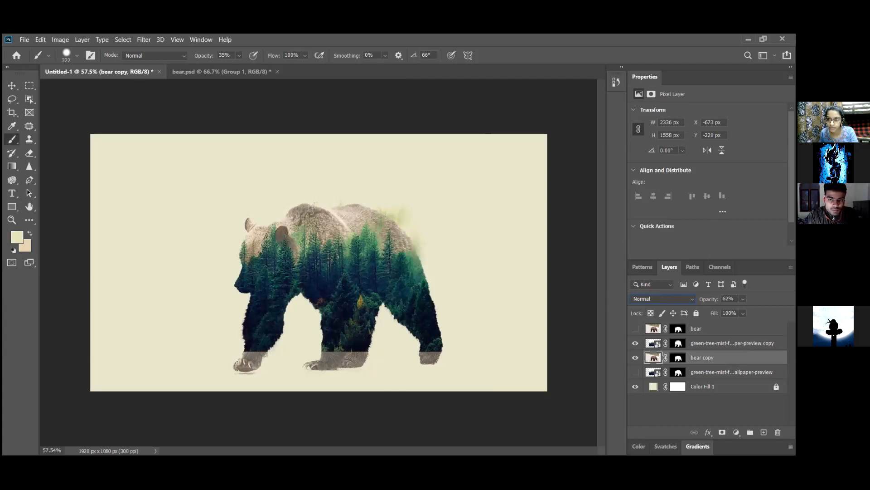
pyautogui.moveTo(696, 328); pyautogui.dragTo(696, 379)
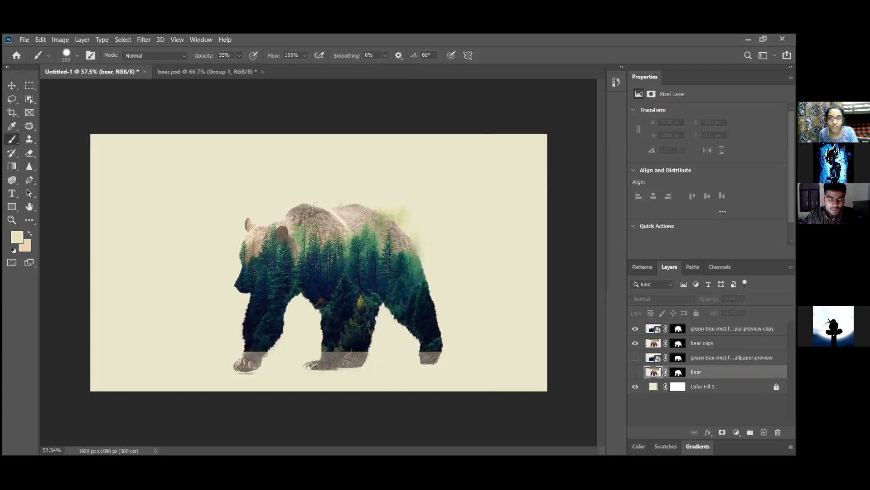
pyautogui.click(703, 343)
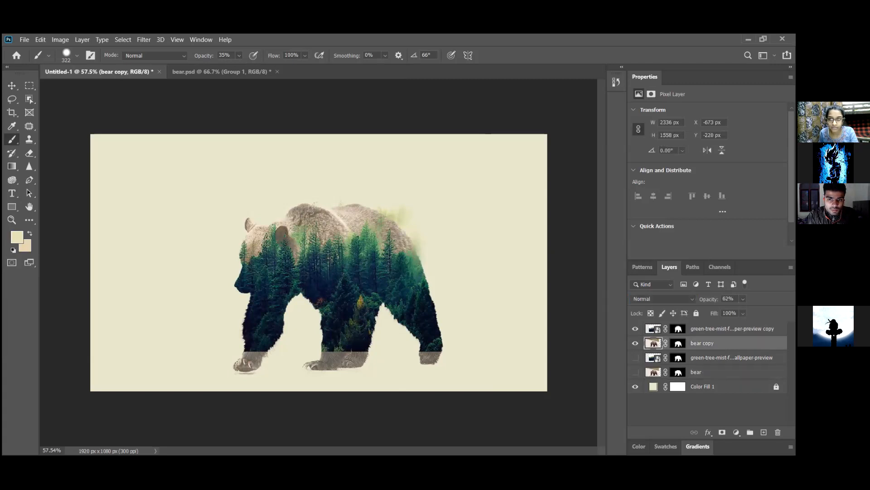
# Try painting white on the forest copy's mask around the bear's head, and undo the stroke.
pyautogui.click(732, 328)
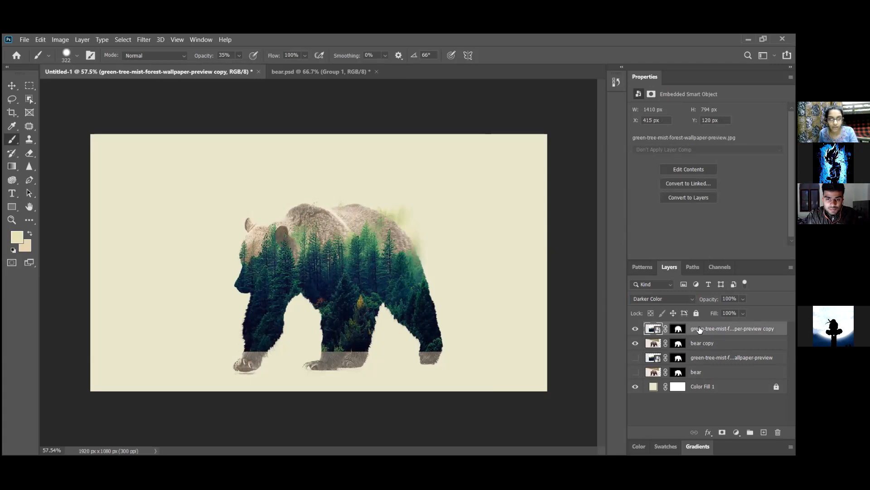
pyautogui.click(676, 331)
pyautogui.press('d')
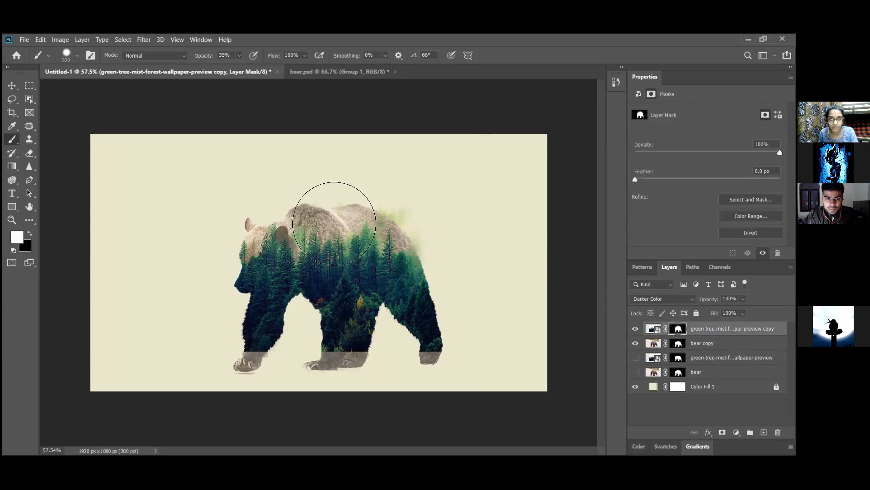
pyautogui.click(255, 232)
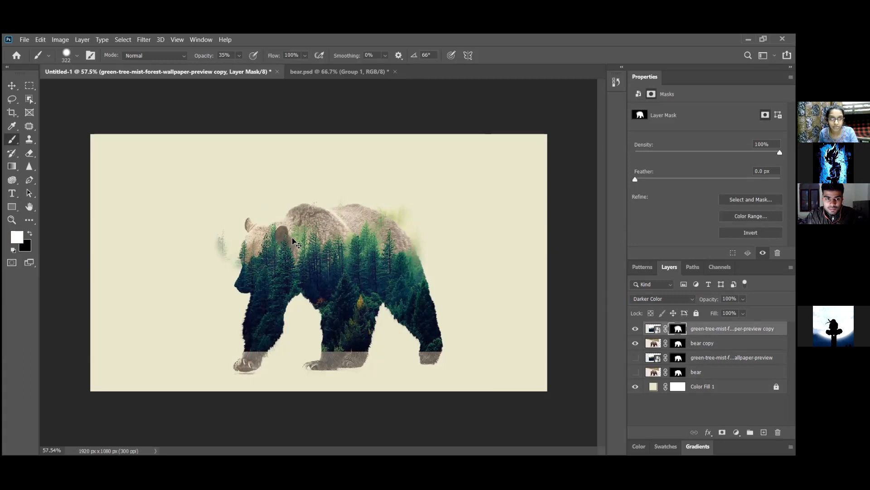
pyautogui.hotkey('ctrl', 'z')
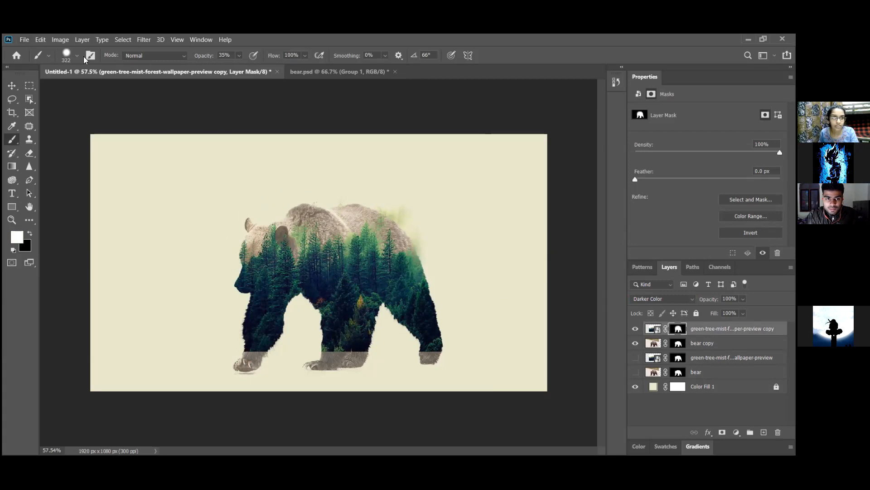
# Reduce the brush size to 95 px.
pyautogui.click(77, 56)
pyautogui.moveTo(104, 87); pyautogui.dragTo(91, 87)
pyautogui.click(457, 228)
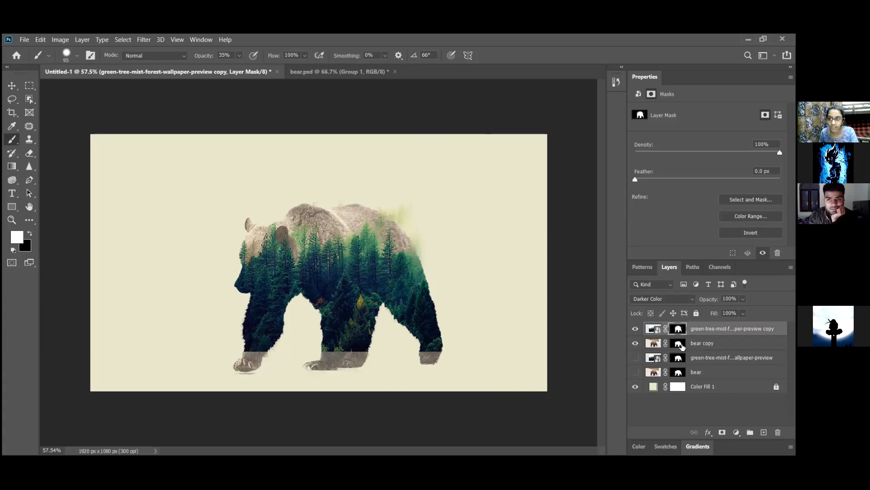
# Duplicate the bear copy layer as bear copy 2 in the same document.
pyautogui.click(701, 346)
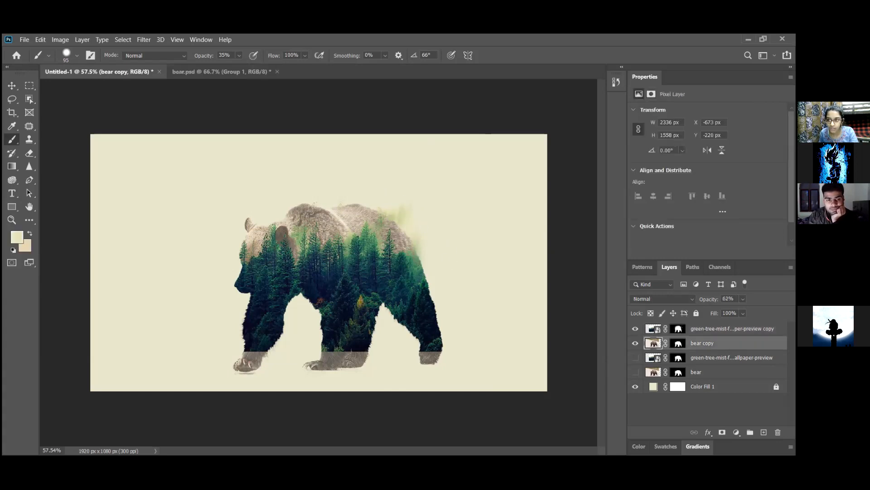
pyautogui.rightClick(719, 343)
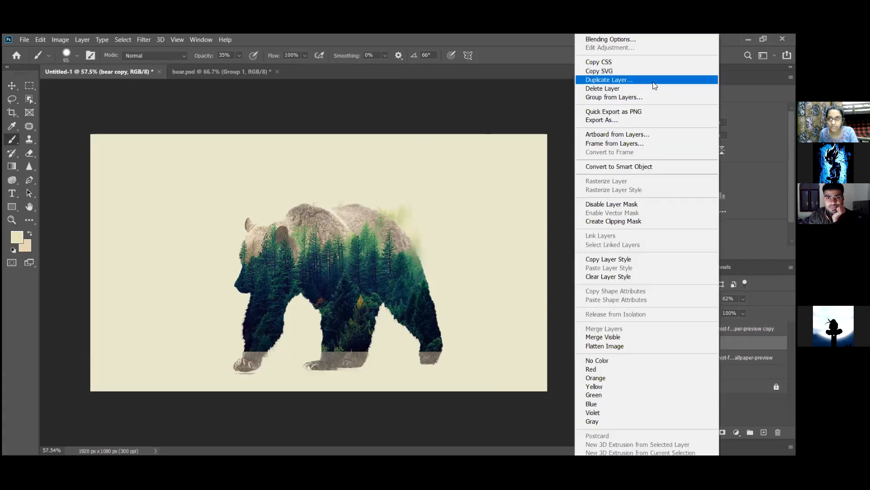
pyautogui.click(654, 82)
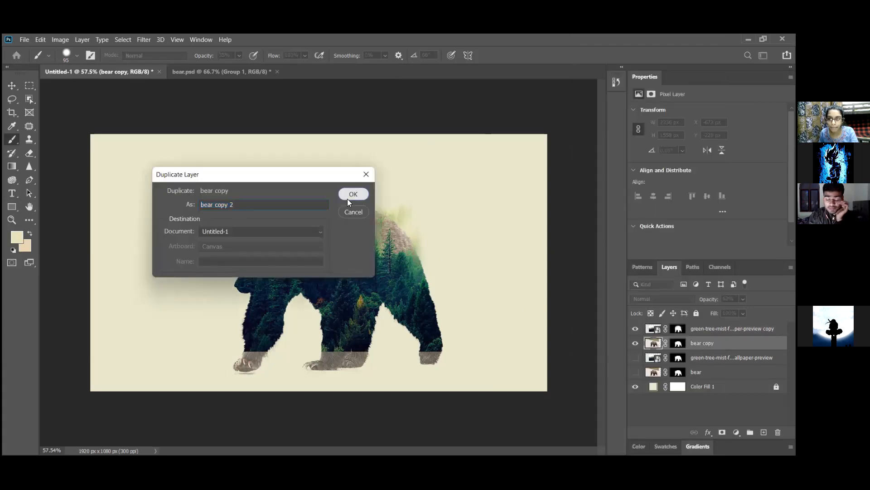
pyautogui.click(347, 198)
# Paint black on the bear copy 2 mask over the bear's back at 59% brush opacity, enlarging the brush to 259 px.
pyautogui.click(684, 343)
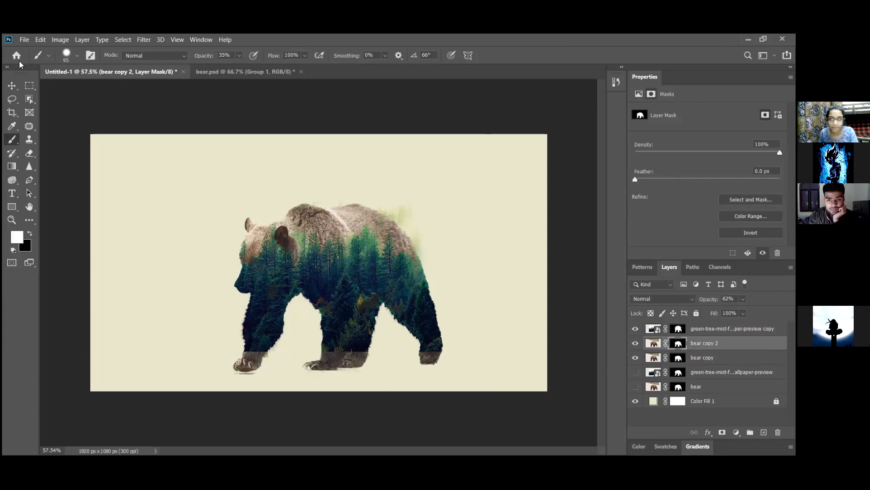
pyautogui.click(30, 233)
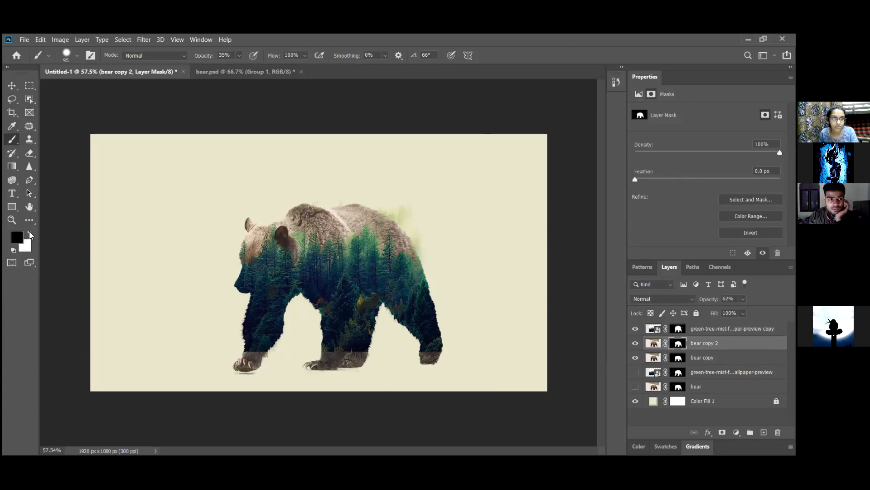
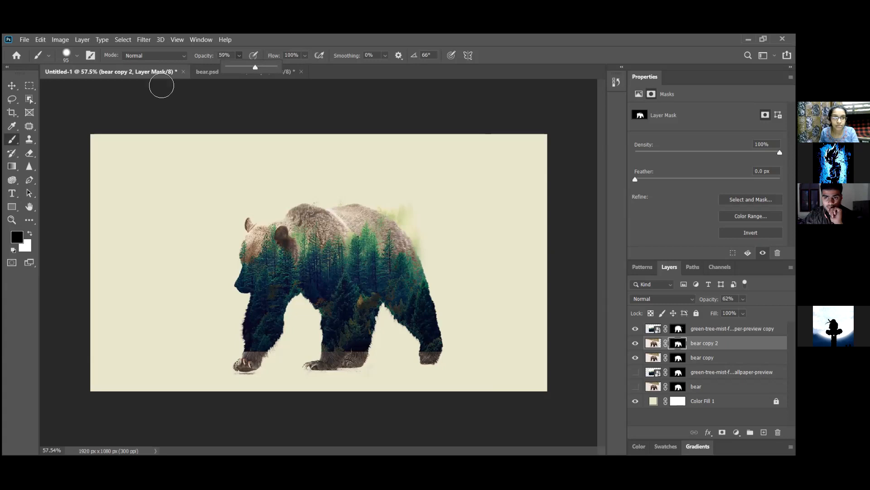
pyautogui.click(76, 56)
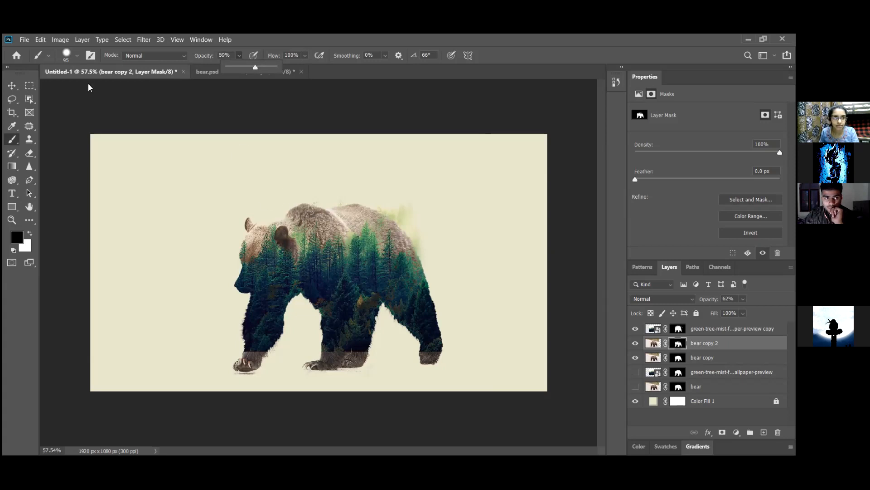
pyautogui.moveTo(88, 84); pyautogui.dragTo(106, 86)
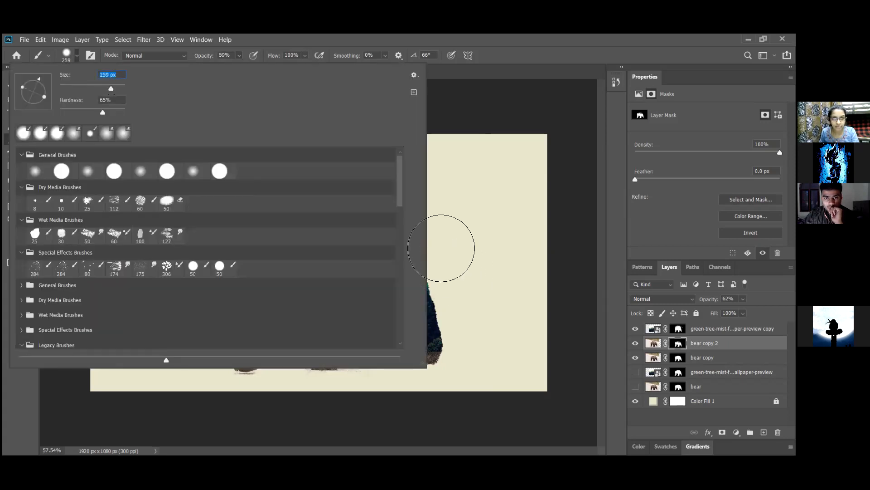
pyautogui.click(442, 248)
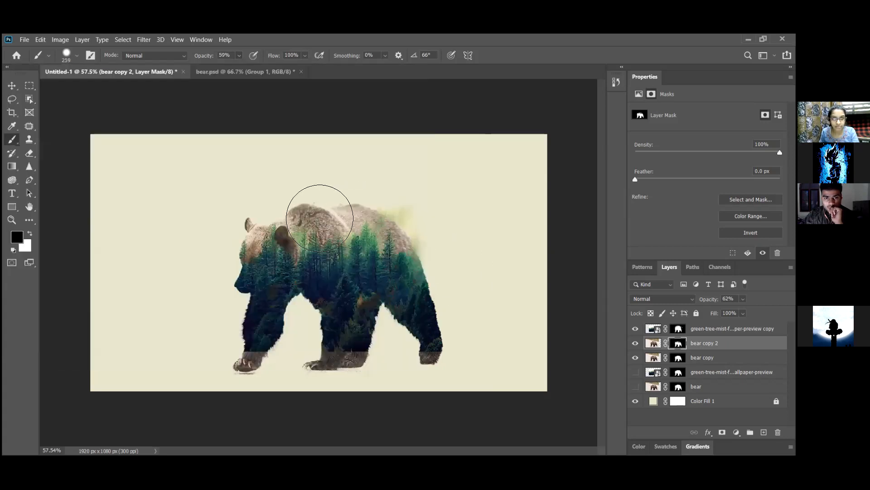
# Set the forest copy's blend mode to Normal and move the bear copy 2 layer above it.
pyautogui.click(708, 330)
pyautogui.click(662, 299)
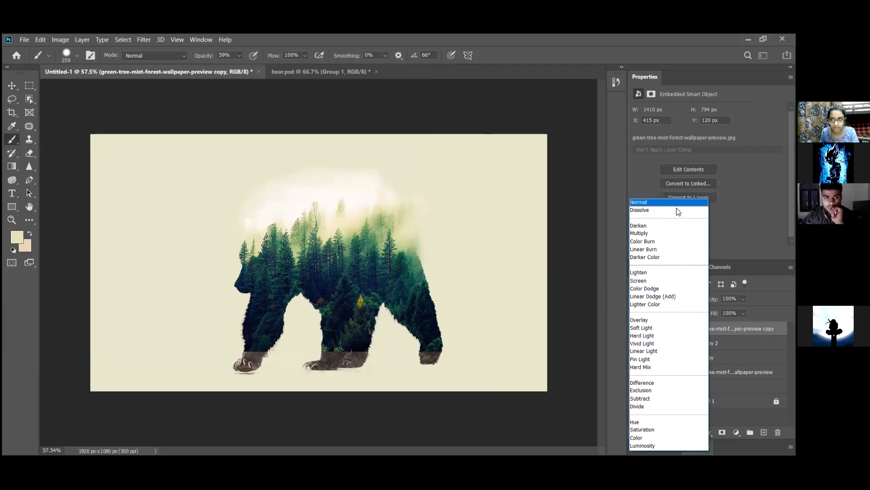
pyautogui.click(731, 343)
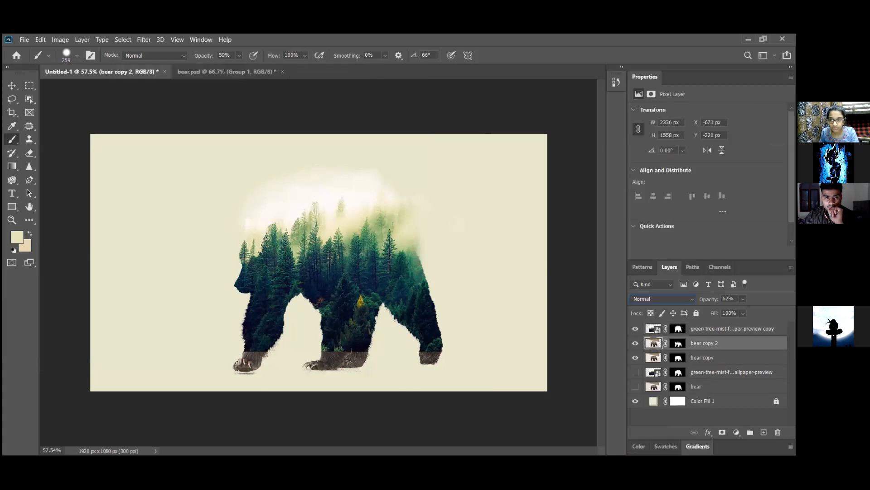
pyautogui.moveTo(731, 344); pyautogui.dragTo(769, 311)
# Set the bear copy layer's opacity to 100% and the bear copy 2 layer's opacity to 29%.
pyautogui.click(728, 358)
pyautogui.click(743, 298)
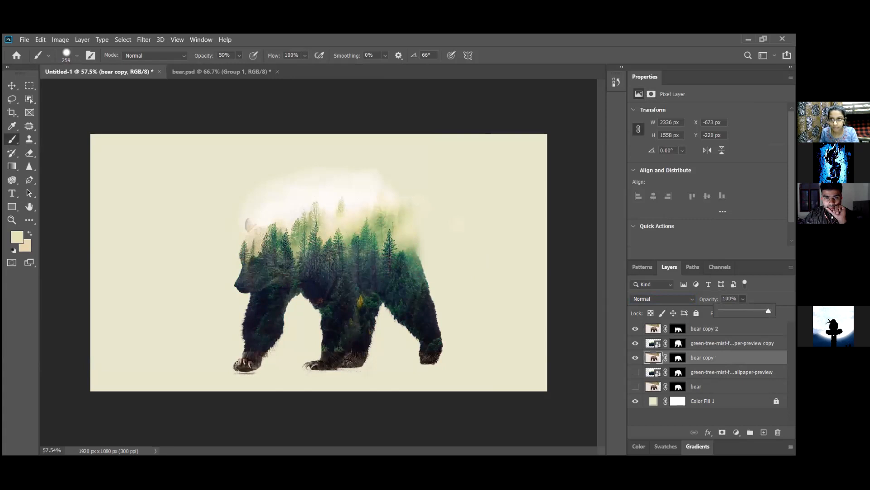
pyautogui.click(729, 328)
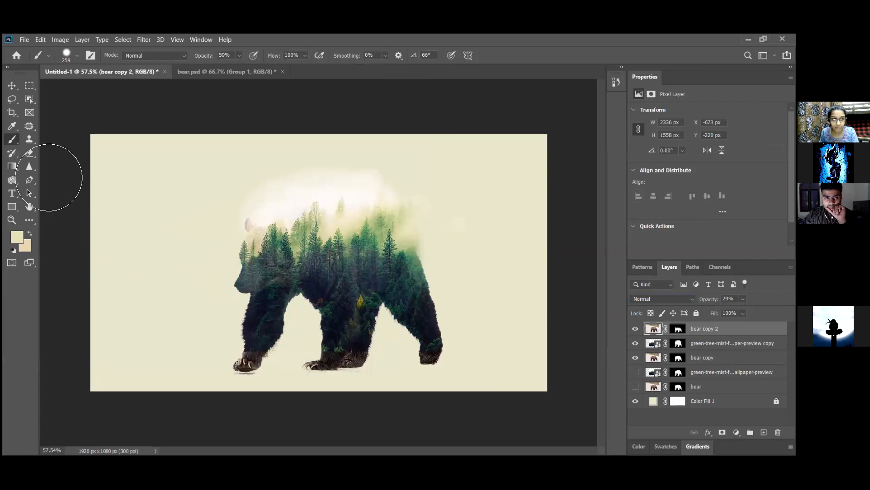
# Paint white on the bear copy 2 mask over the bear's face, setting the brush to 100% opacity and 62 px.
pyautogui.click(687, 331)
pyautogui.press('x')
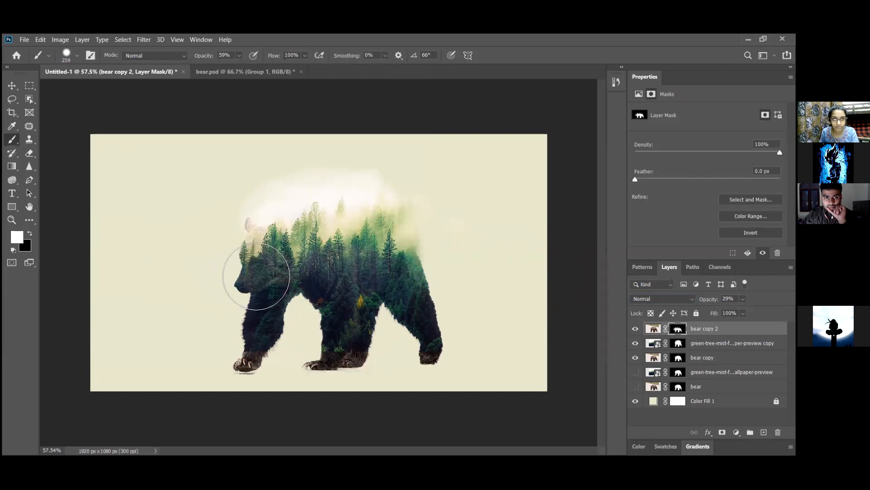
pyautogui.click(238, 56)
pyautogui.moveTo(260, 66); pyautogui.dragTo(265, 67)
pyautogui.click(78, 56)
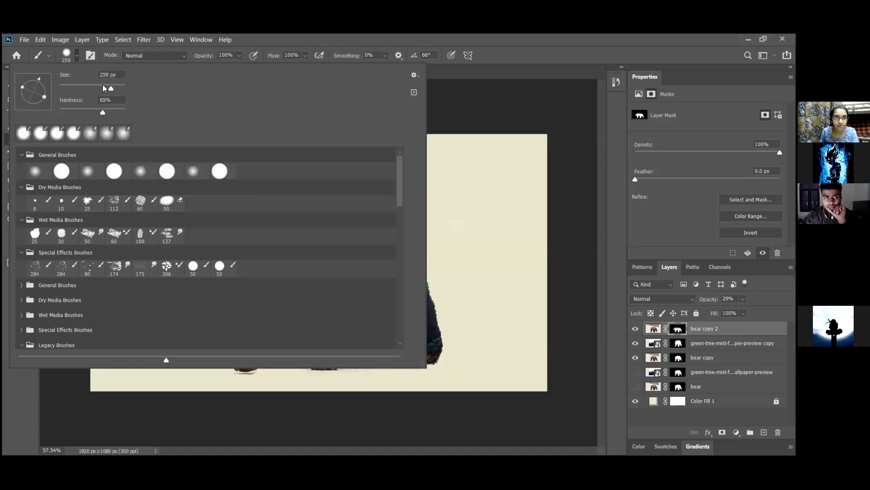
pyautogui.moveTo(107, 88); pyautogui.dragTo(81, 92)
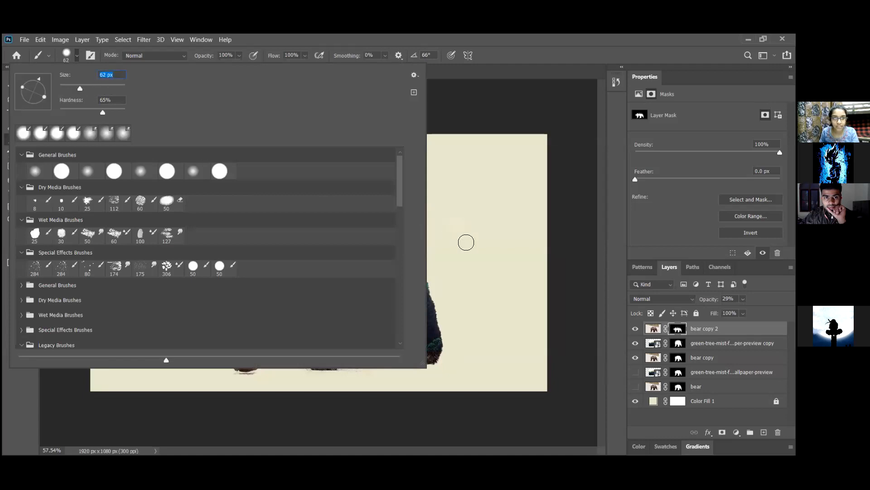
pyautogui.click(466, 242)
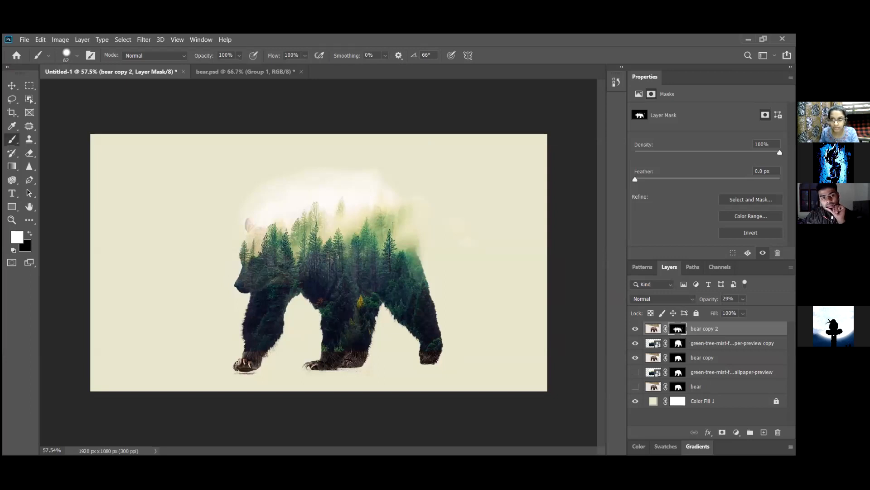
# Raise the bear copy 2 layer's opacity to 100%.
pyautogui.moveTo(743, 298); pyautogui.dragTo(780, 311)
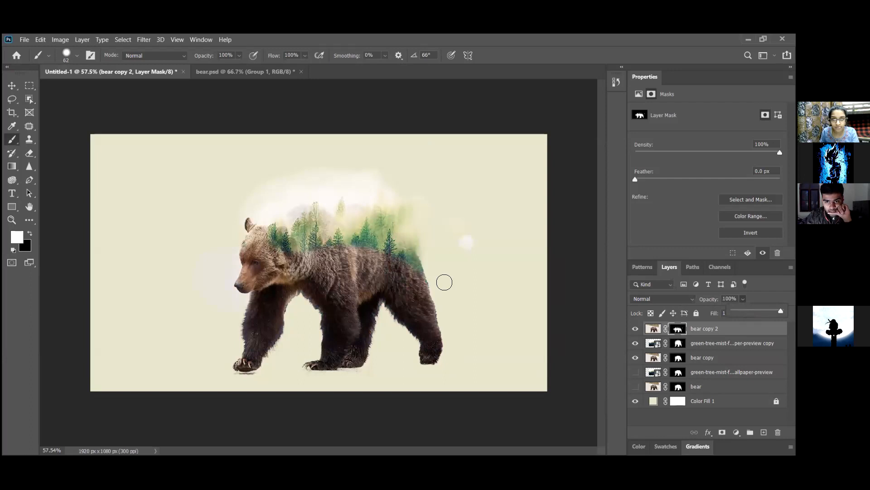
pyautogui.click(166, 233)
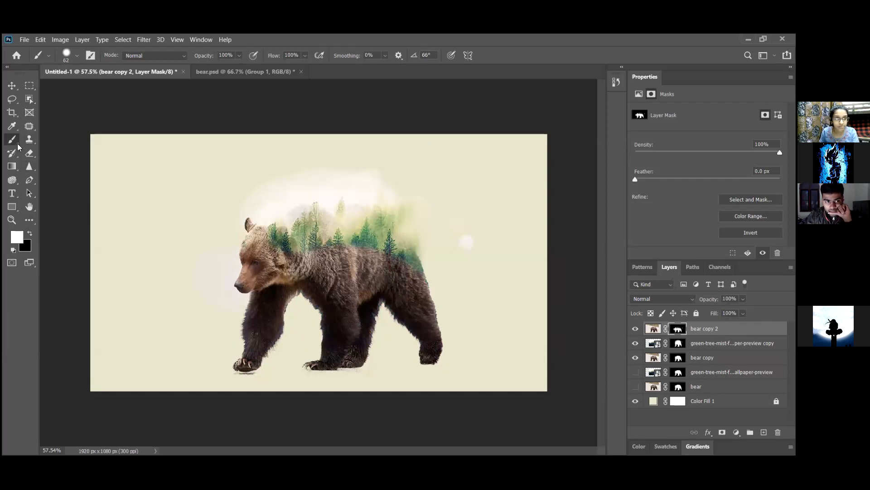
# Paint black on the bear copy 2 mask across the bear's back with a 448 px brush at 0% hardness.
pyautogui.click(29, 233)
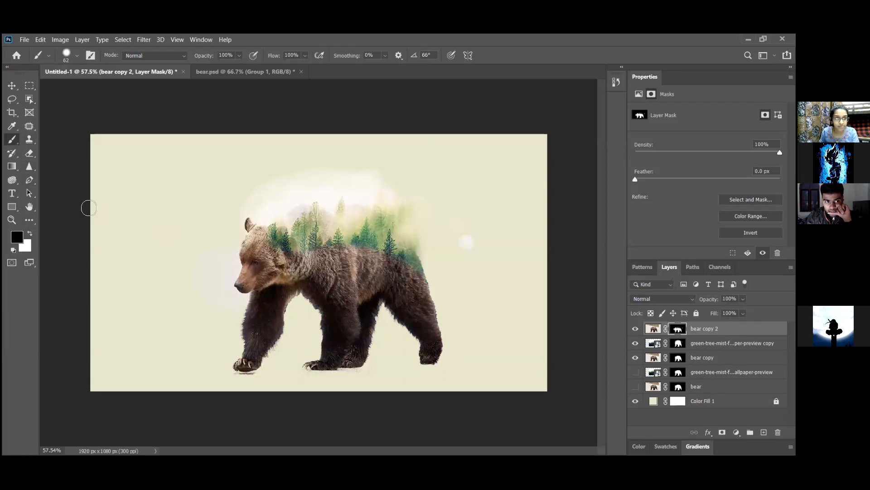
pyautogui.click(77, 55)
pyautogui.moveTo(78, 86)
pyautogui.mouseDown()
pyautogui.moveTo(101, 88)
pyautogui.moveTo(47, 113)
pyautogui.mouseUp()
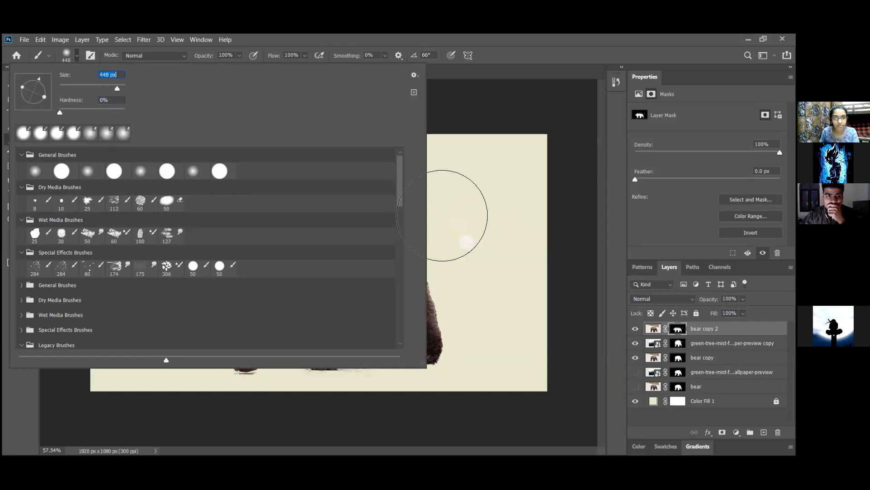
pyautogui.press('Return')
pyautogui.moveTo(350, 230)
pyautogui.mouseDown()
pyautogui.moveTo(335, 194)
pyautogui.moveTo(291, 204)
pyautogui.moveTo(343, 253)
pyautogui.moveTo(327, 277)
pyautogui.moveTo(378, 234)
pyautogui.moveTo(408, 224)
pyautogui.moveTo(377, 220)
pyautogui.moveTo(365, 194)
pyautogui.mouseUp()
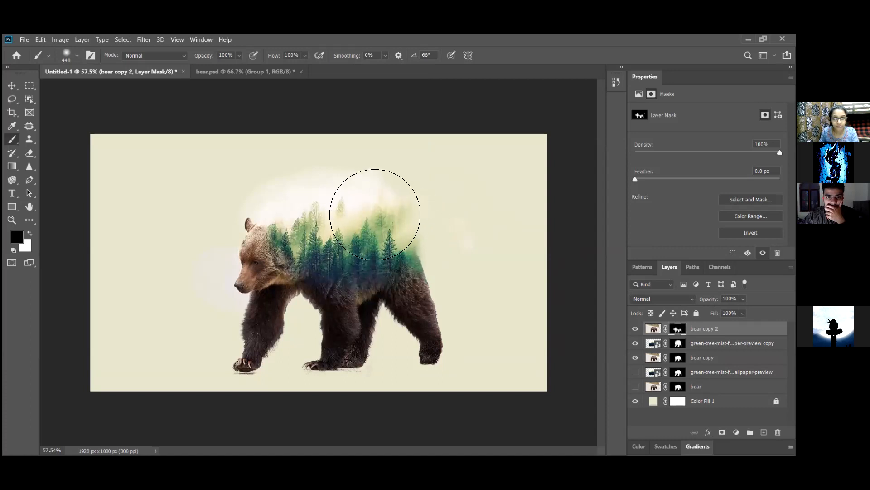
pyautogui.click(708, 417)
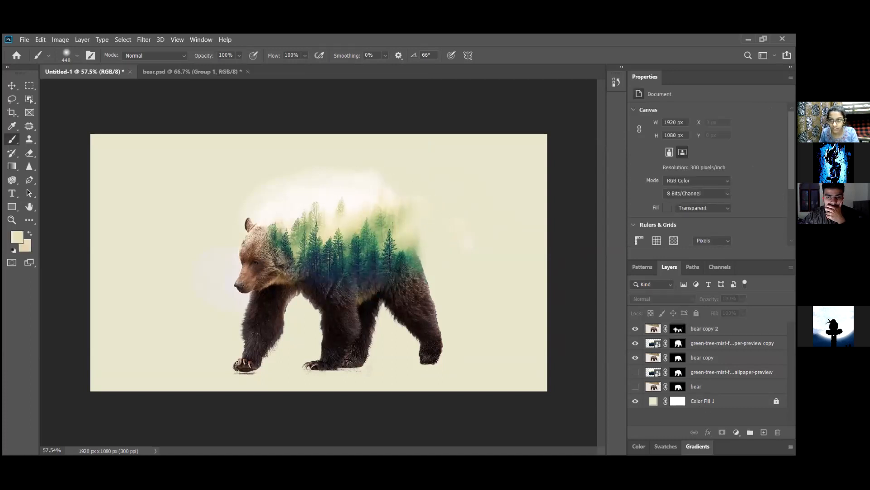
# Paint black with a 127 px brush on the bear copy 2 mask over the bear's neck, flank and upper legs.
pyautogui.click(710, 334)
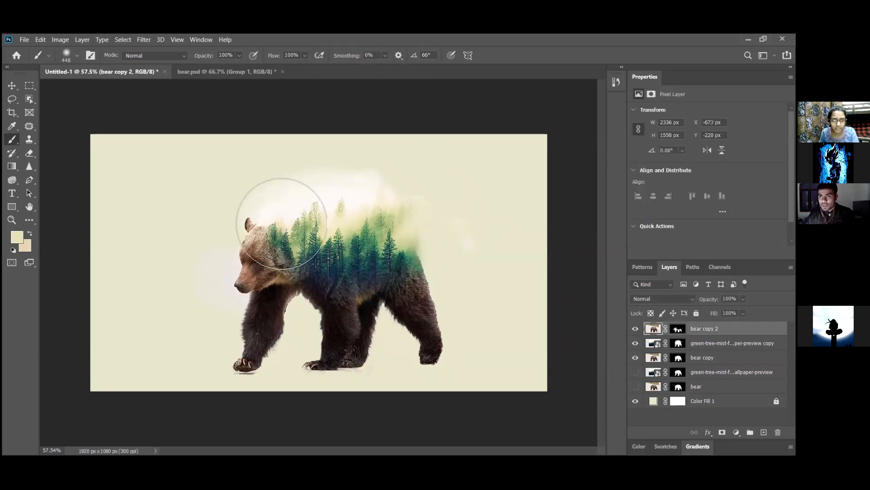
pyautogui.click(77, 56)
pyautogui.moveTo(115, 89); pyautogui.dragTo(97, 88)
pyautogui.click(499, 243)
pyautogui.moveTo(281, 295)
pyautogui.mouseDown()
pyautogui.moveTo(283, 300)
pyautogui.moveTo(266, 310)
pyautogui.moveTo(277, 299)
pyautogui.moveTo(267, 322)
pyautogui.moveTo(298, 293)
pyautogui.moveTo(321, 290)
pyautogui.moveTo(344, 320)
pyautogui.moveTo(345, 290)
pyautogui.moveTo(329, 288)
pyautogui.moveTo(342, 293)
pyautogui.moveTo(379, 271)
pyautogui.moveTo(410, 303)
pyautogui.moveTo(410, 280)
pyautogui.moveTo(421, 298)
pyautogui.mouseUp()
pyautogui.hotkey('ctrl', 'z')
pyautogui.click(678, 329)
pyautogui.press('d')
pyautogui.moveTo(282, 236); pyautogui.dragTo(273, 242)
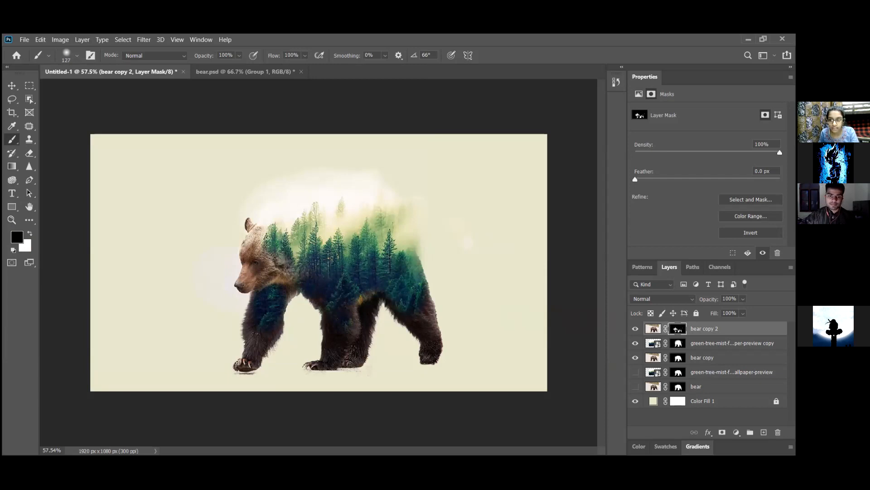
# Merge the bear copy 2, green-tree-mist forest copy and bear copy layers into a single layer.
pyautogui.click(704, 358)
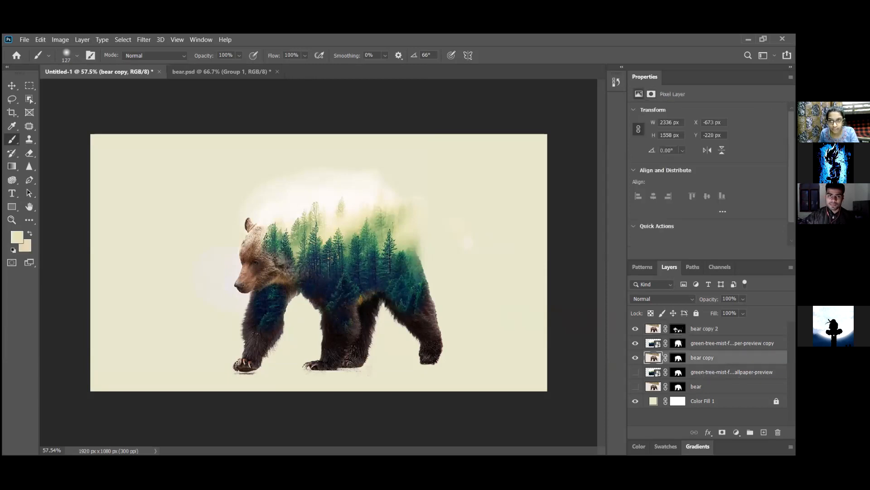
pyautogui.click(707, 343)
pyautogui.click(707, 328)
pyautogui.keyDown('ctrl'); pyautogui.click(707, 344); pyautogui.keyUp('ctrl')
pyautogui.keyDown('ctrl'); pyautogui.click(708, 357); pyautogui.keyUp('ctrl')
pyautogui.rightClick(708, 357)
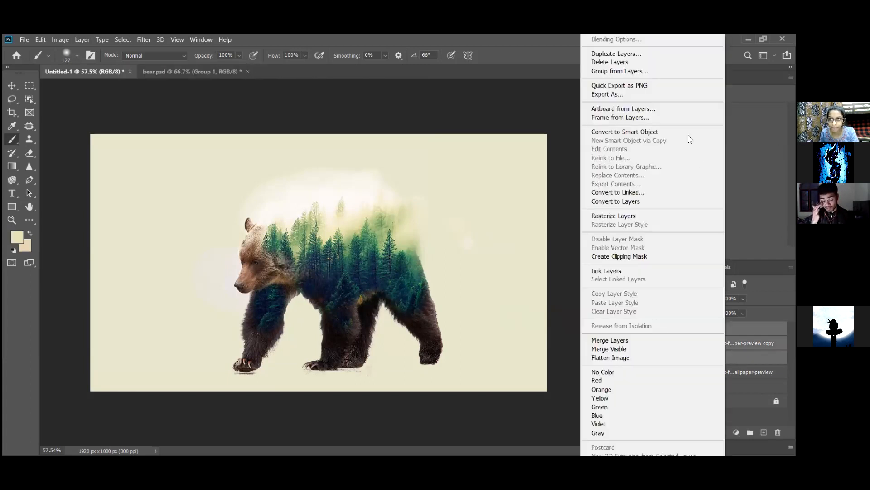
pyautogui.click(662, 339)
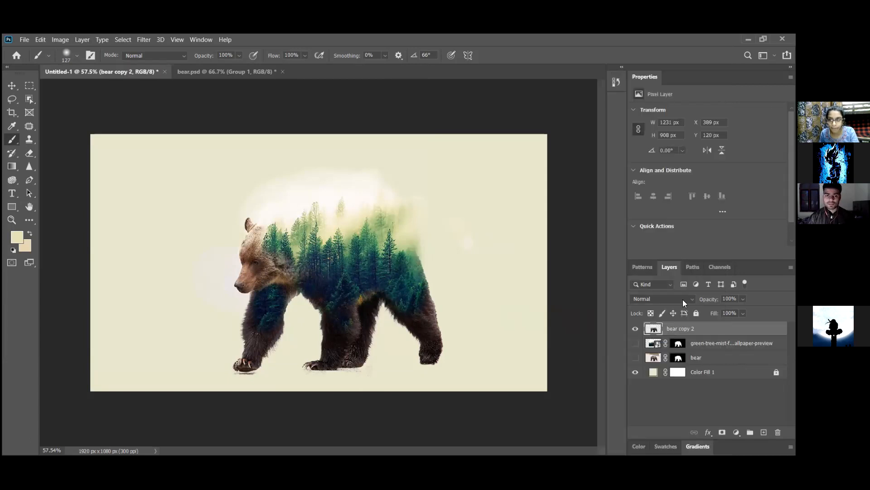
# Add a Gradient Map adjustment layer above the merged bear and apply the black-to-white preset from the Basics group.
pyautogui.click(737, 432)
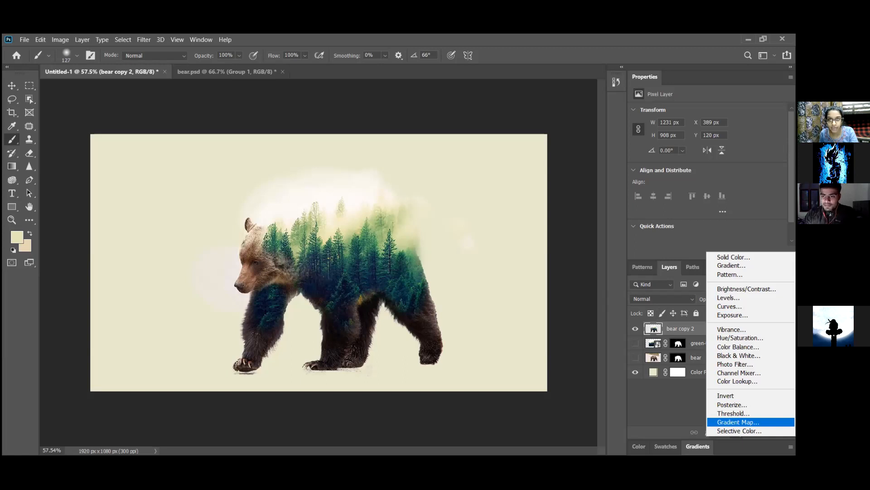
pyautogui.click(733, 422)
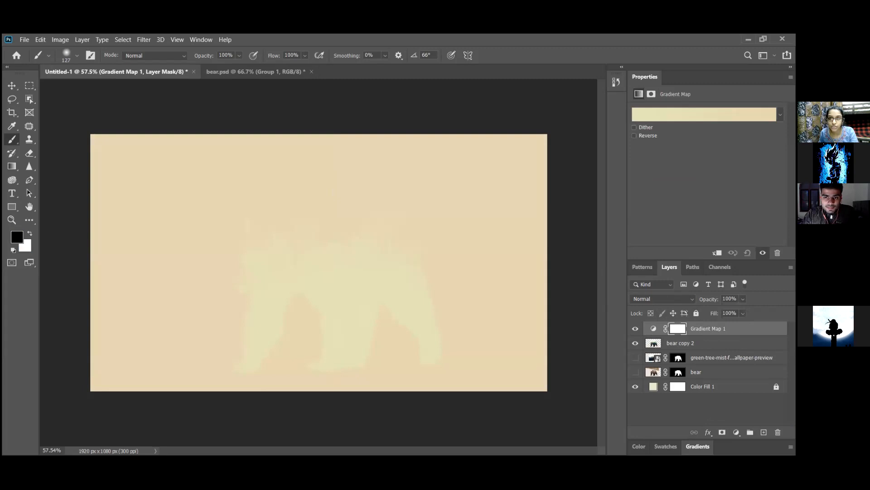
pyautogui.click(704, 114)
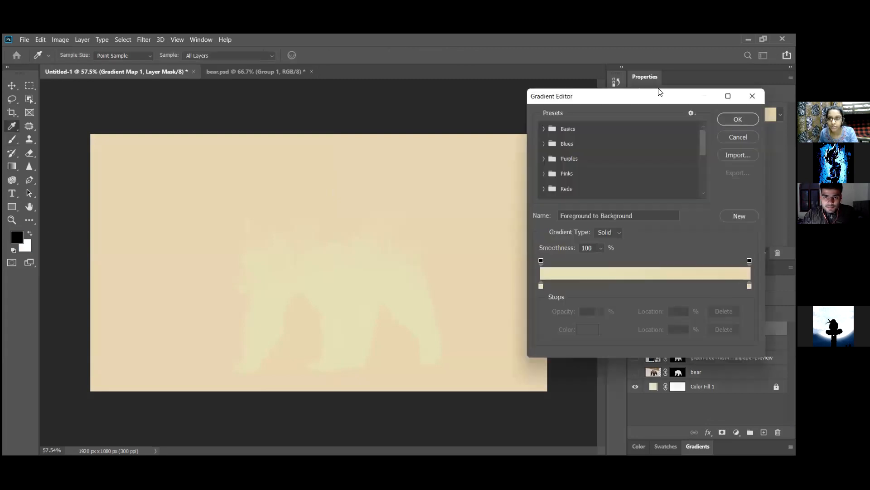
pyautogui.moveTo(589, 96); pyautogui.dragTo(501, 170)
pyautogui.click(456, 202)
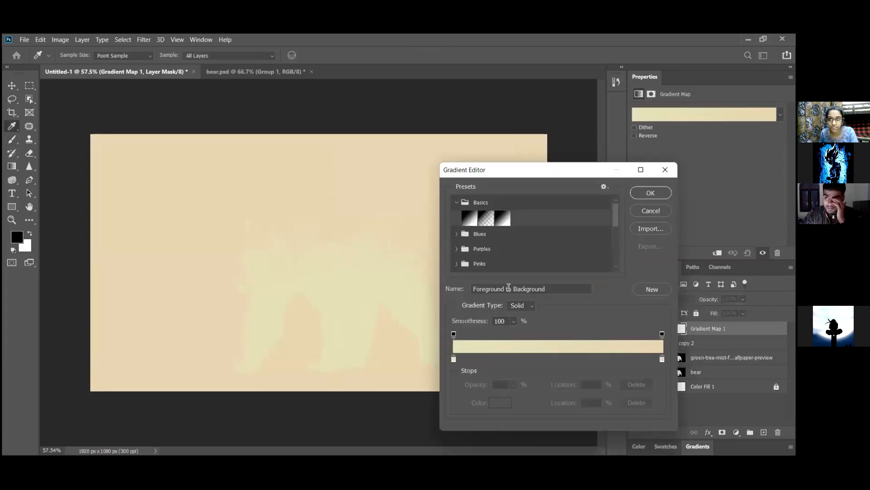
pyautogui.click(470, 218)
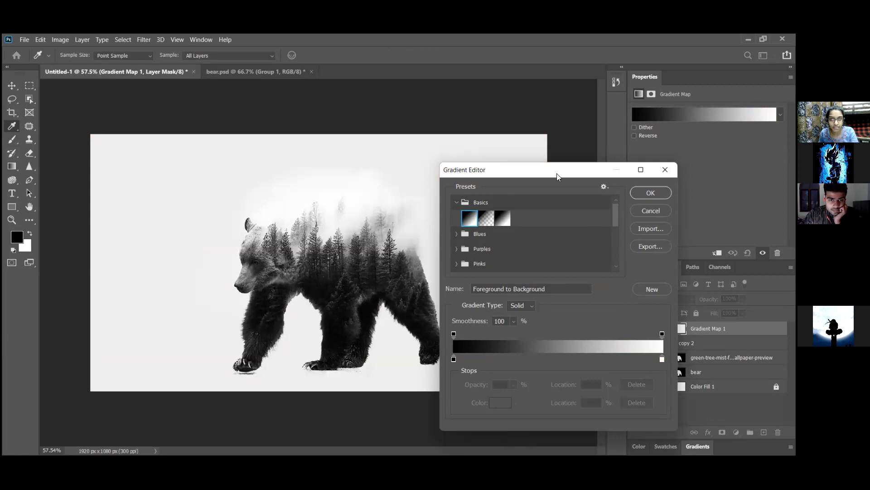
pyautogui.moveTo(557, 173); pyautogui.dragTo(486, 165)
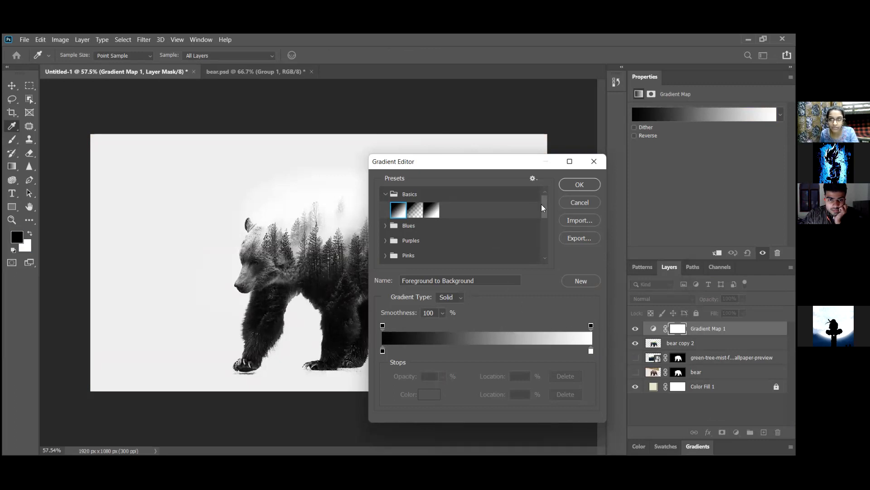
# Try the Pink_17 preset from the Pinks group on the gradient map.
pyautogui.scroll(-2, 543, 208)
pyautogui.click(402, 222)
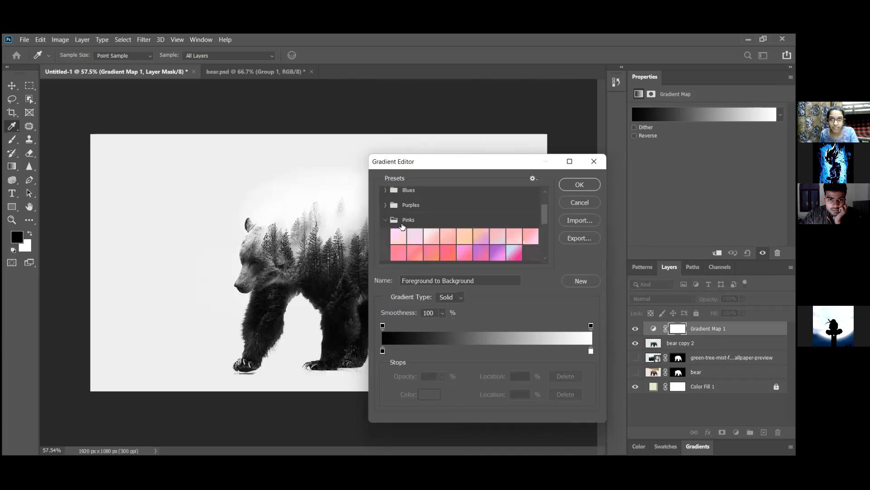
pyautogui.click(520, 255)
pyautogui.click(504, 255)
pyautogui.click(514, 253)
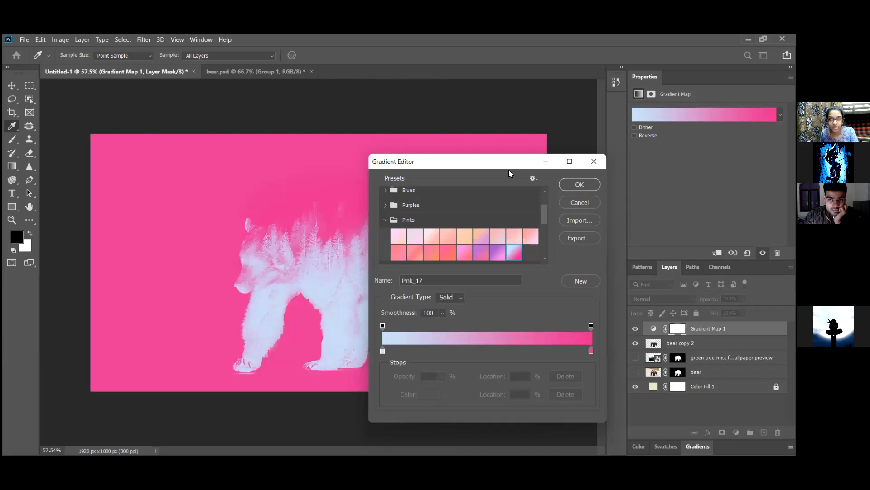
# Apply the Red_01 preset from the Reds group to the gradient map.
pyautogui.click(635, 135)
pyautogui.click(409, 190)
pyautogui.moveTo(545, 212); pyautogui.dragTo(548, 222)
pyautogui.click(386, 221)
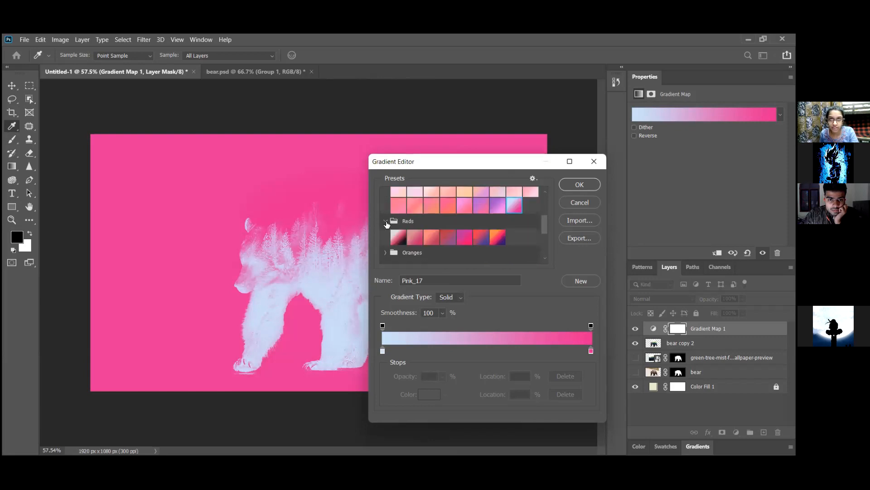
pyautogui.click(394, 241)
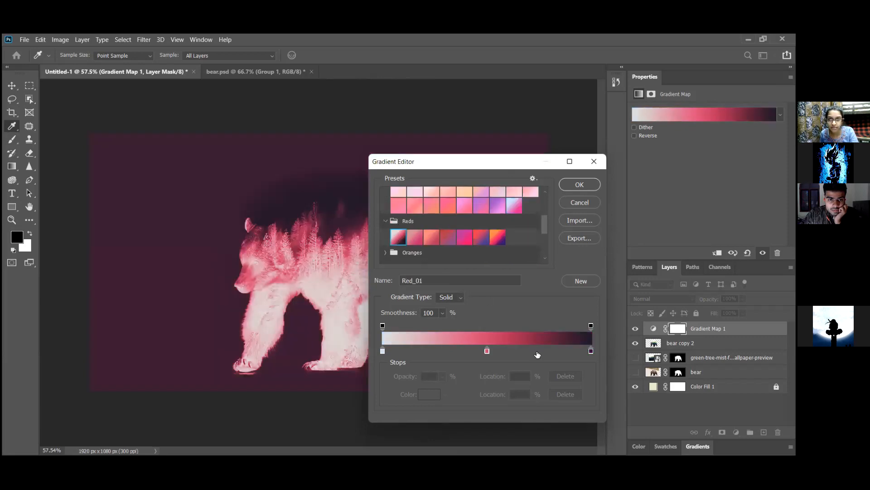
# Recolor the gradient map's middle stop at 50% to brown 88501e and accept the custom gradient.
pyautogui.click(487, 350)
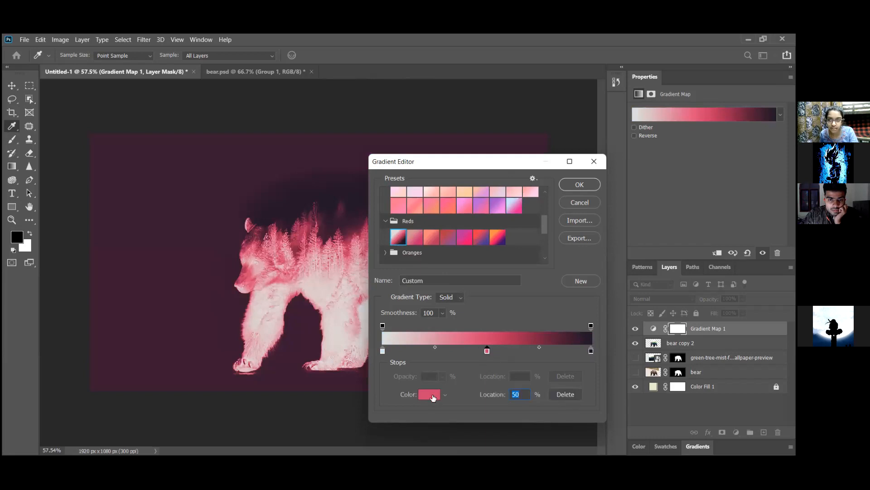
pyautogui.click(431, 395)
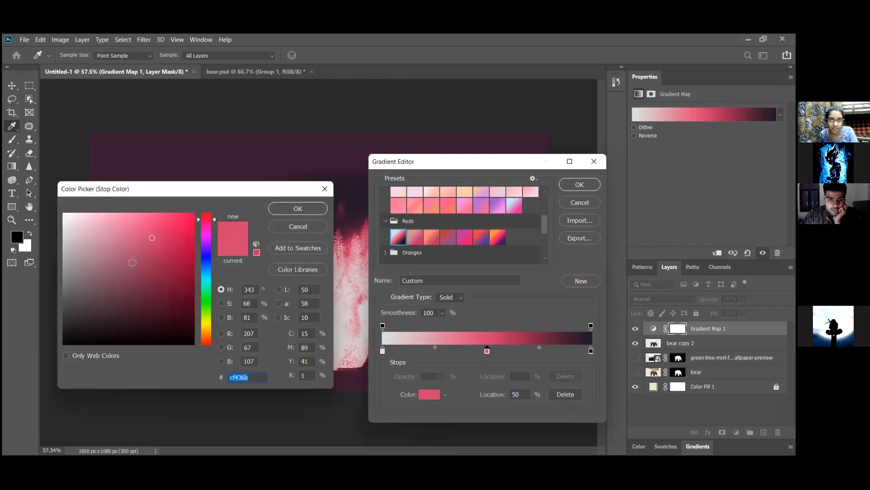
pyautogui.click(208, 343)
pyautogui.moveTo(209, 340); pyautogui.dragTo(208, 334)
pyautogui.click(154, 272)
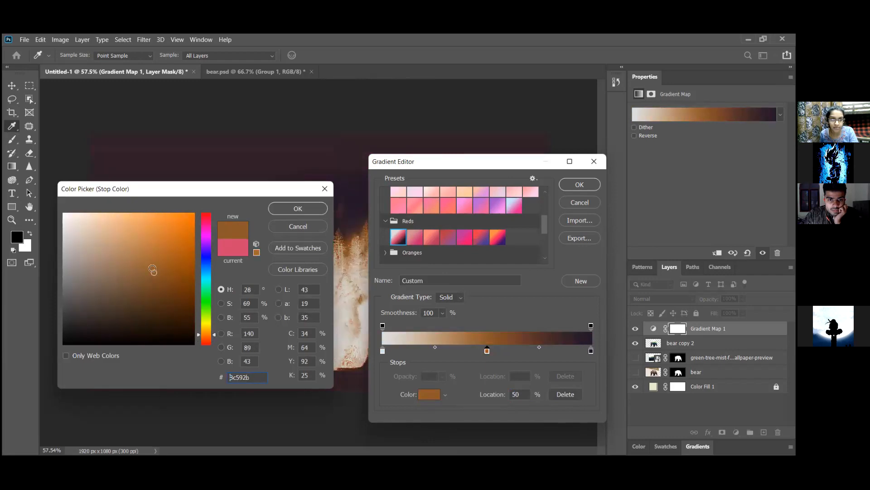
pyautogui.moveTo(152, 270)
pyautogui.mouseDown()
pyautogui.moveTo(168, 277)
pyautogui.moveTo(152, 286)
pyautogui.moveTo(145, 283)
pyautogui.moveTo(154, 265)
pyautogui.moveTo(163, 274)
pyautogui.mouseUp()
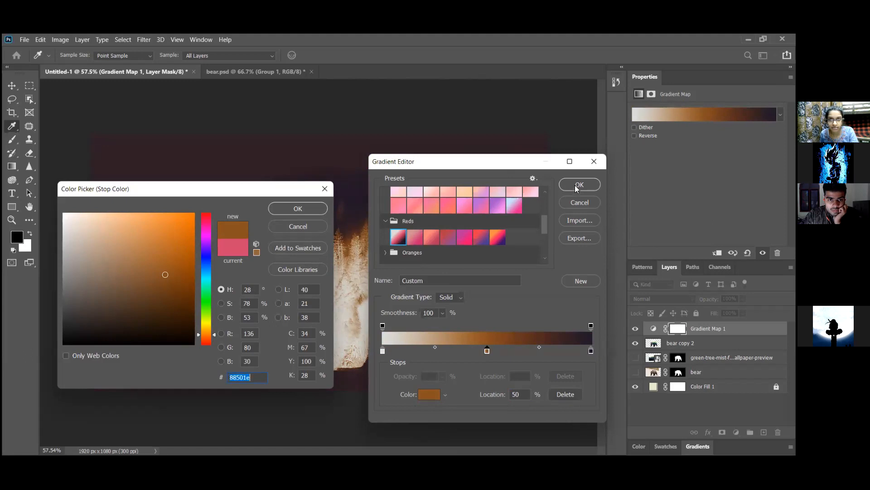
pyautogui.click(306, 209)
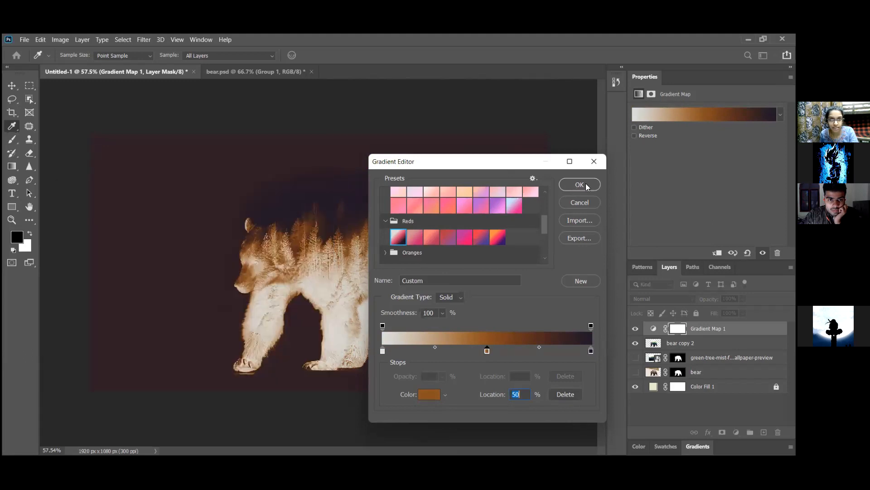
pyautogui.click(586, 183)
# Reverse the gradient map and set the bear copy 2 layer's blend mode to Darker Color.
pyautogui.click(651, 135)
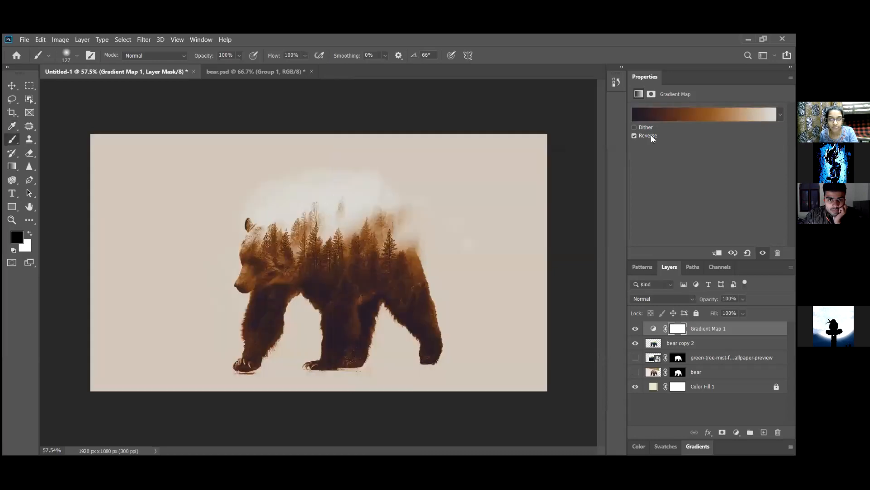
pyautogui.click(706, 345)
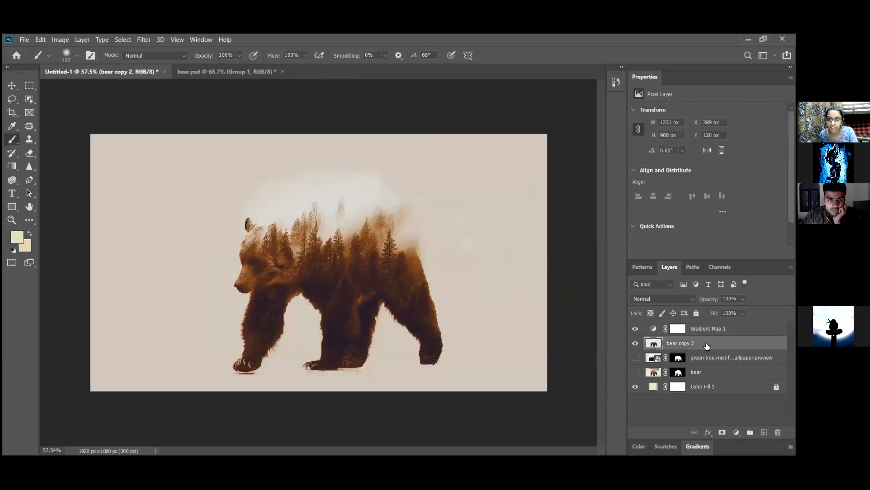
pyautogui.click(672, 297)
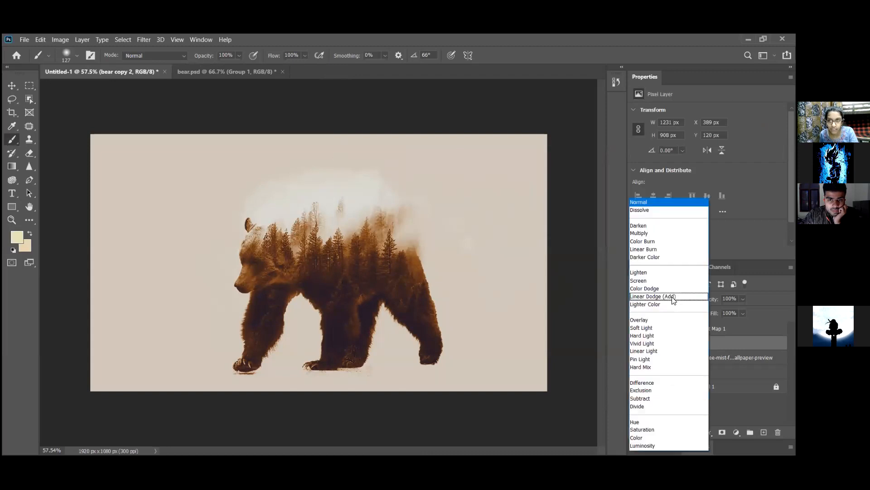
pyautogui.click(665, 257)
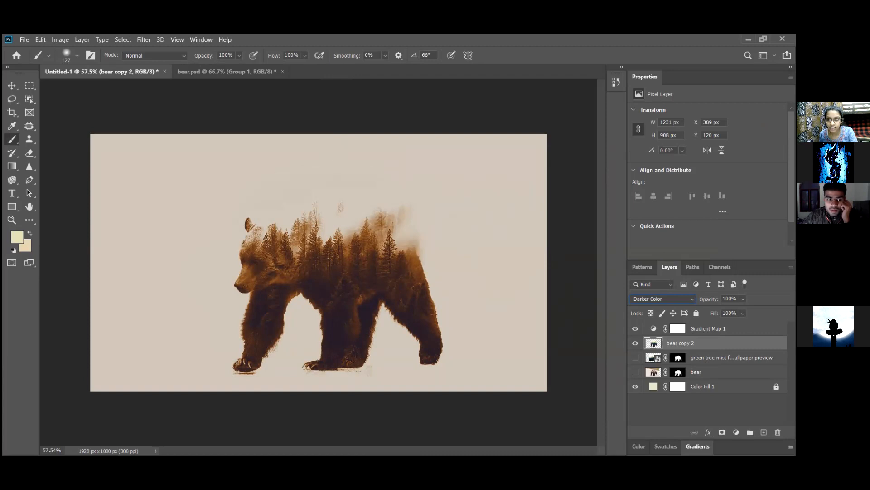
# Switch the gradient map's Reverse option off and back on to compare the two tonal directions.
pyautogui.click(708, 329)
pyautogui.click(672, 117)
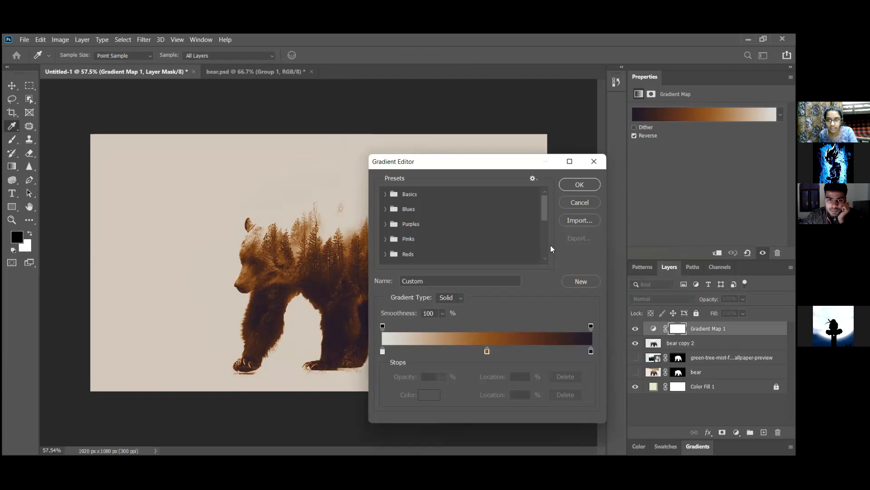
pyautogui.click(579, 186)
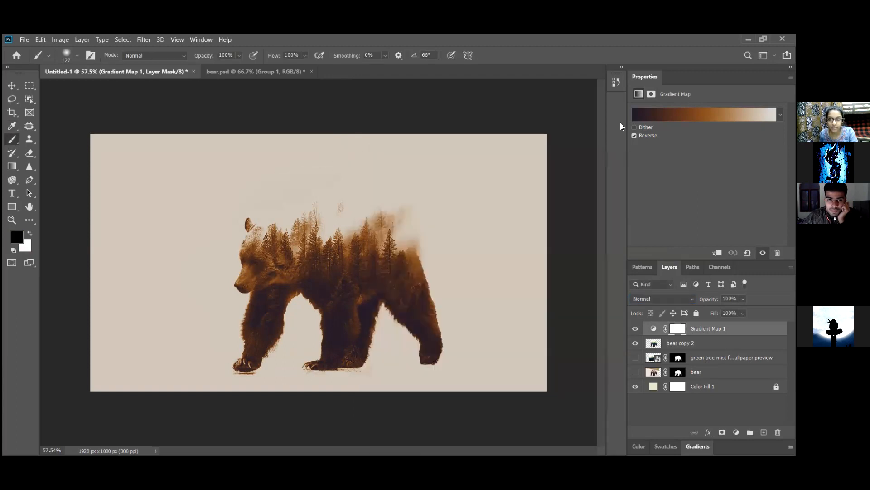
pyautogui.click(653, 135)
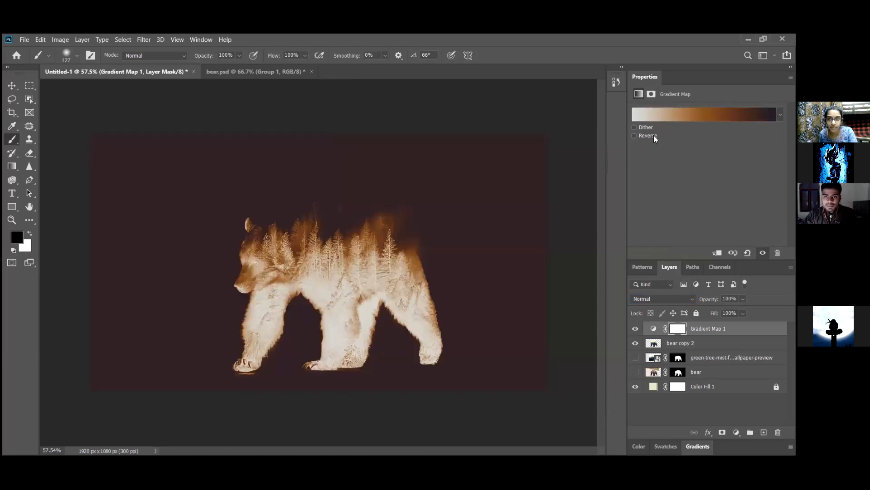
pyautogui.click(653, 135)
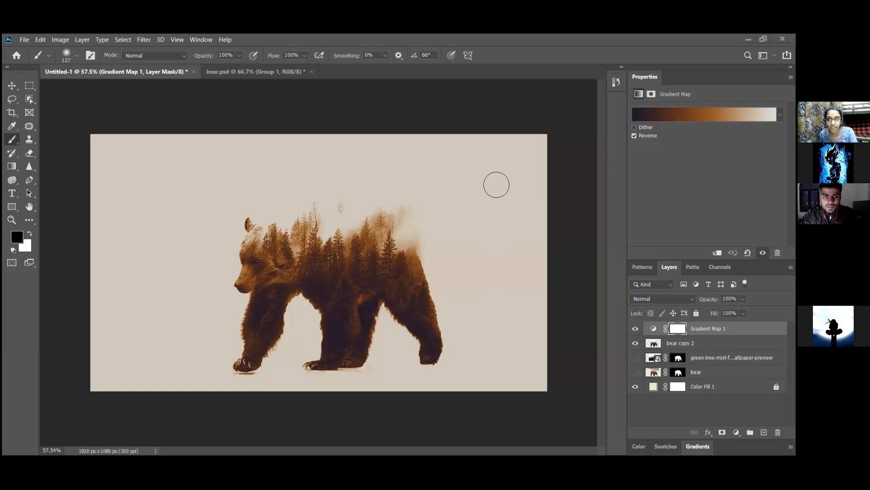
# Try the Purple_03 preset from the Purples group on the gradient map.
pyautogui.click(665, 117)
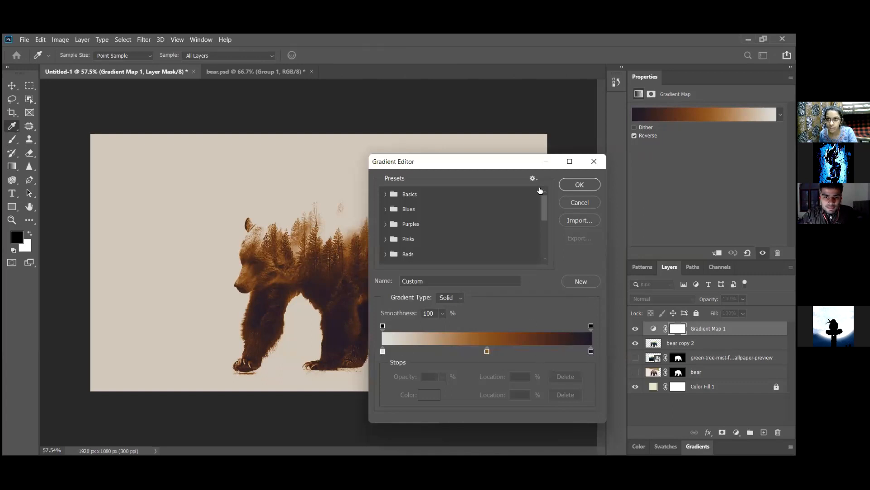
pyautogui.click(395, 197)
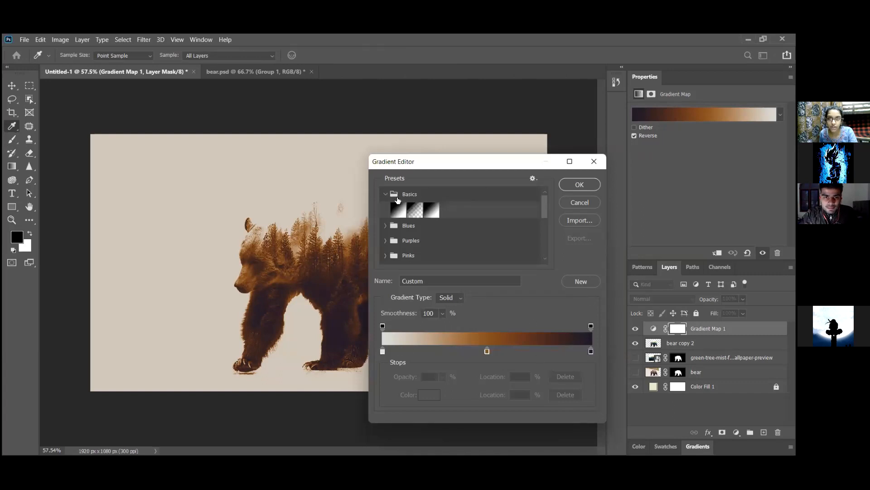
pyautogui.click(406, 244)
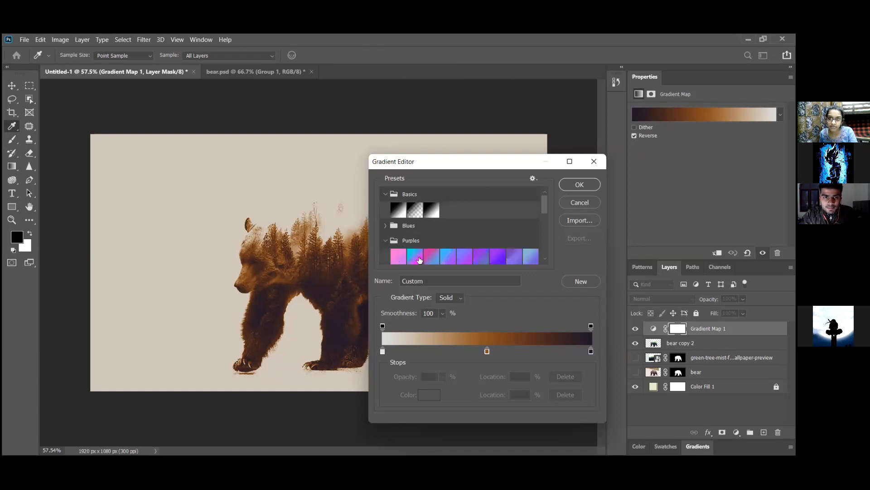
pyautogui.click(435, 260)
pyautogui.click(434, 259)
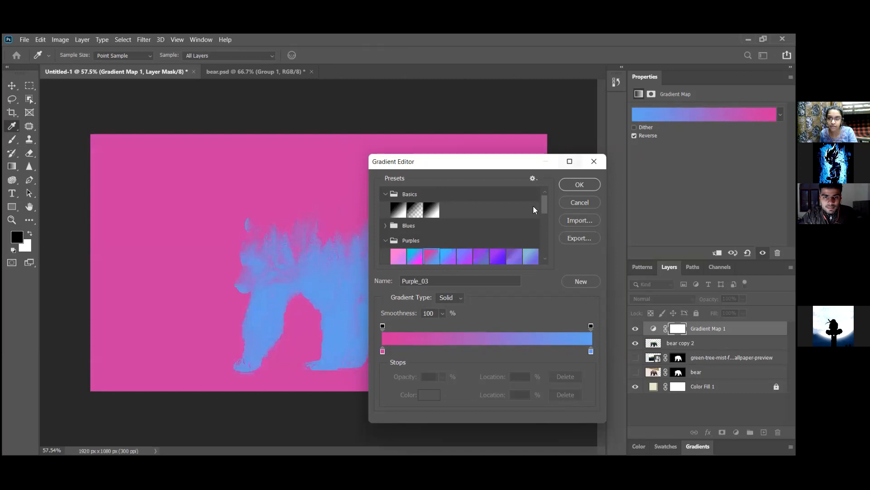
# Set the gradient map to the Red_01 preset from the Reds group and accept it.
pyautogui.scroll(-5, 422, 214)
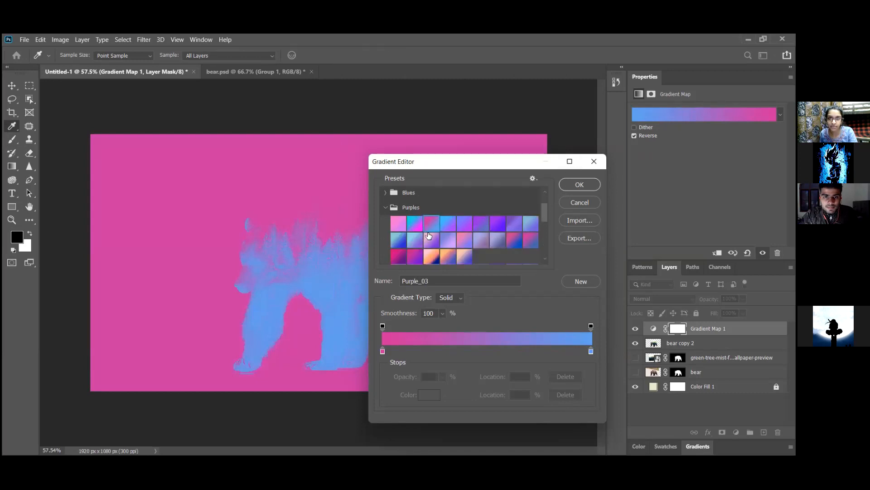
pyautogui.click(385, 204)
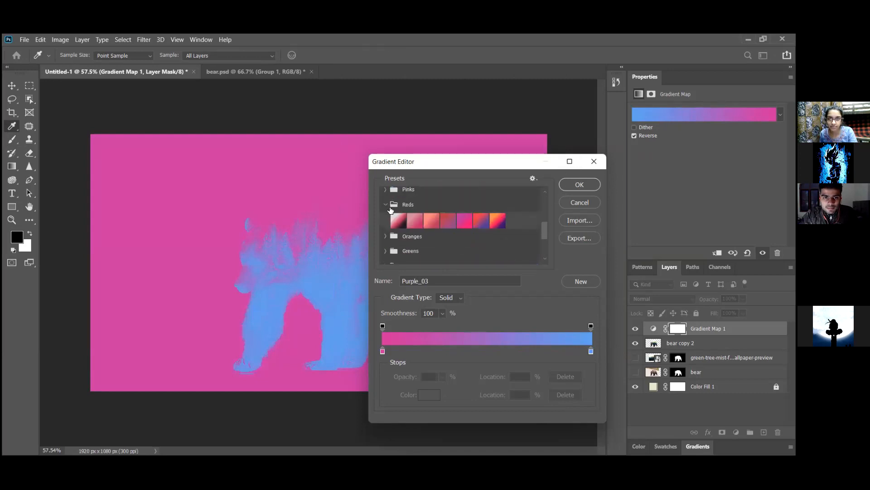
pyautogui.click(398, 220)
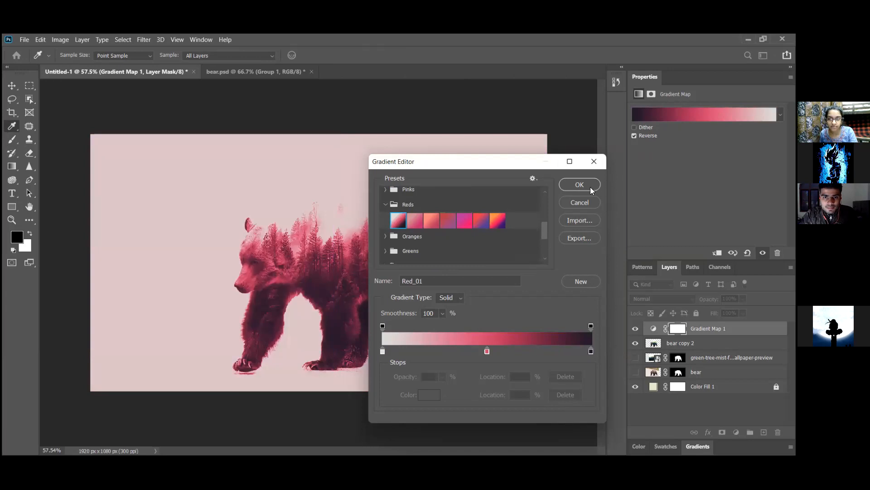
pyautogui.click(585, 185)
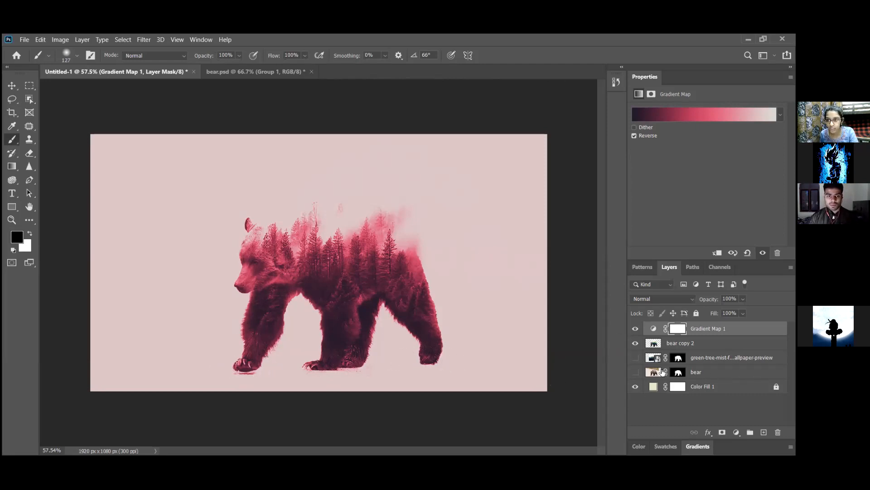
# Add a new blank layer and place it directly below the bear copy 2 layer.
pyautogui.click(694, 344)
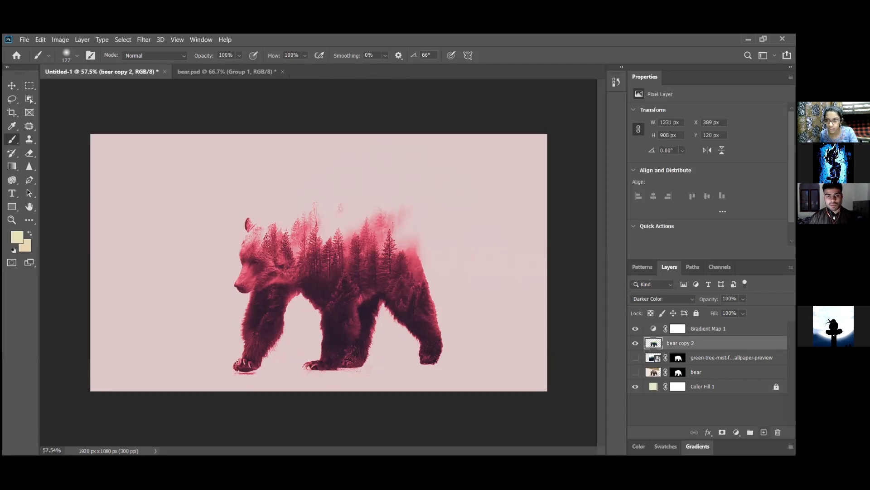
pyautogui.click(764, 432)
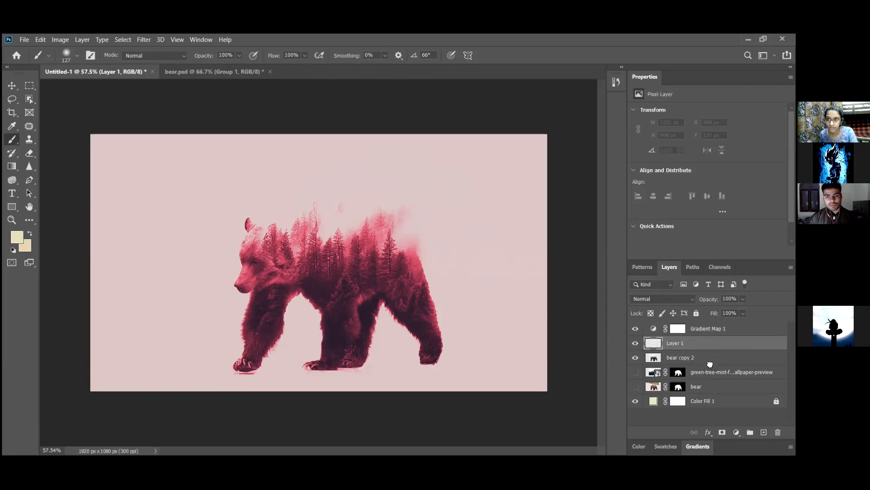
pyautogui.moveTo(710, 364); pyautogui.dragTo(710, 365)
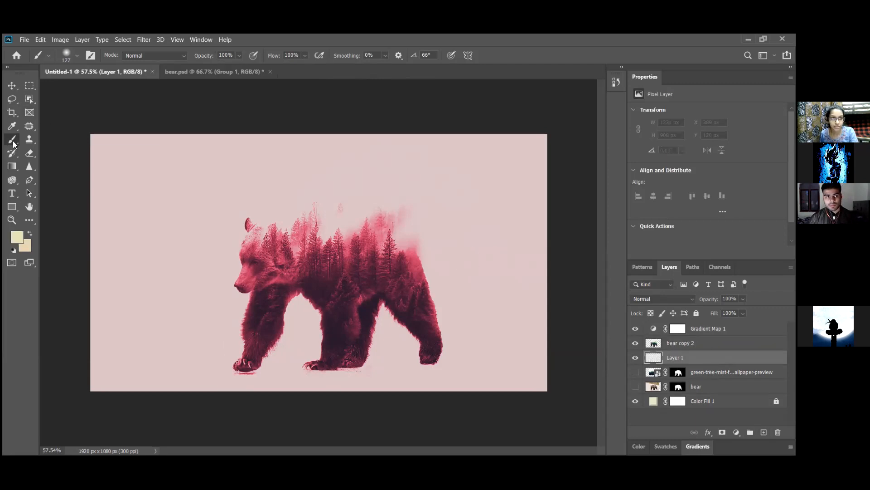
# Set the foreground color to the dark olive 404031 for painting the shadow.
pyautogui.click(17, 237)
pyautogui.moveTo(98, 295); pyautogui.dragTo(92, 311)
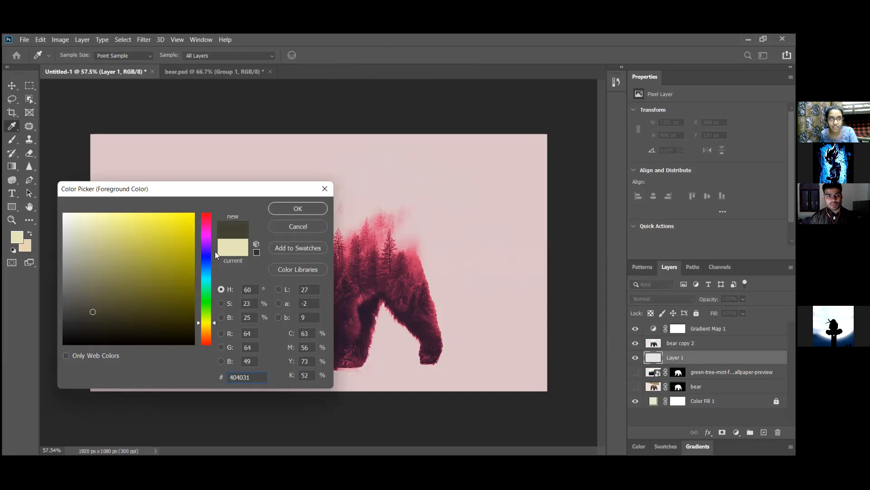
pyautogui.click(292, 208)
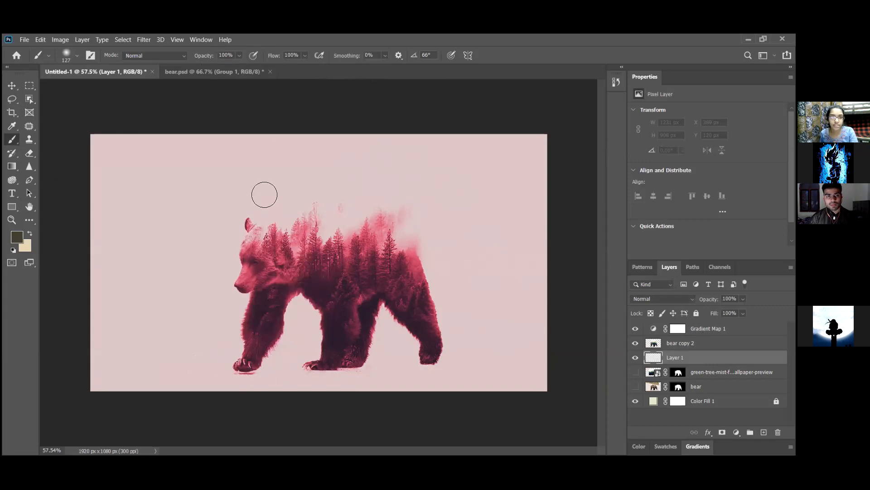
# Reduce the soft brush to 50 px with 0% hardness.
pyautogui.click(74, 59)
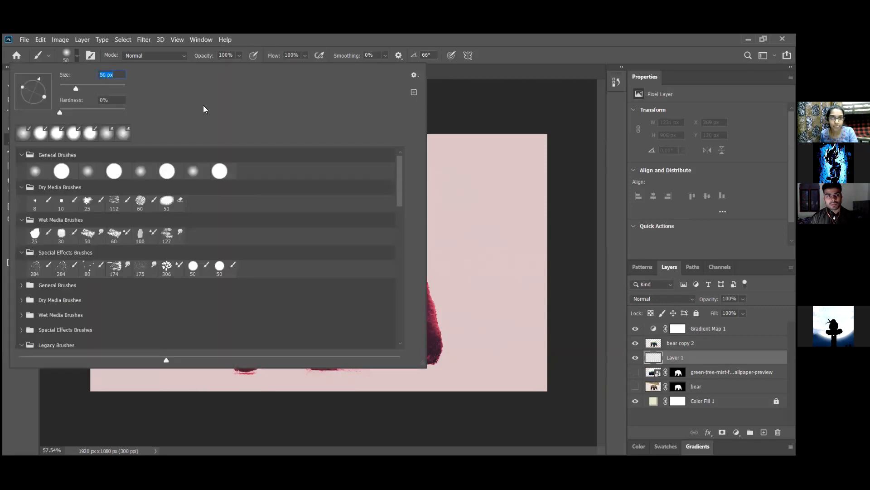
pyautogui.press('Return')
pyautogui.click(240, 56)
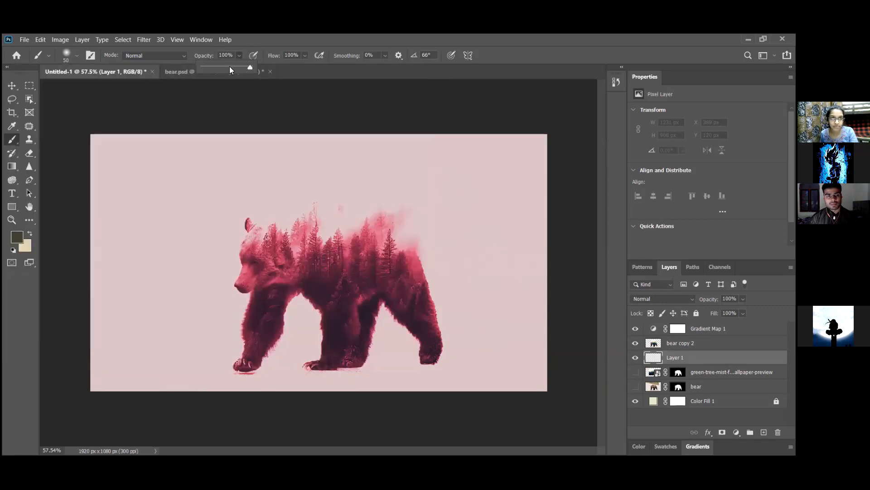
# Try a shadow stroke under the bear's front paw at 24% flow and undo it.
pyautogui.click(304, 56)
pyautogui.moveTo(288, 66); pyautogui.dragTo(280, 67)
pyautogui.moveTo(255, 373); pyautogui.dragTo(277, 371)
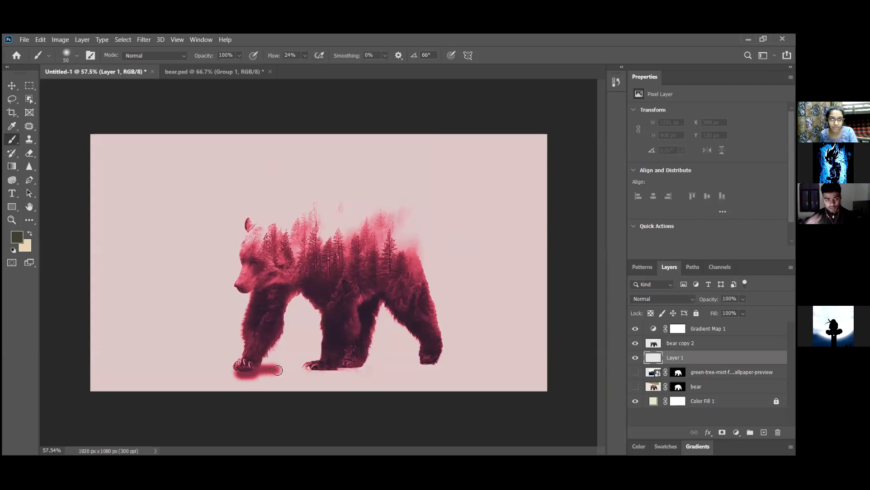
pyautogui.hotkey('ctrl', 'z')
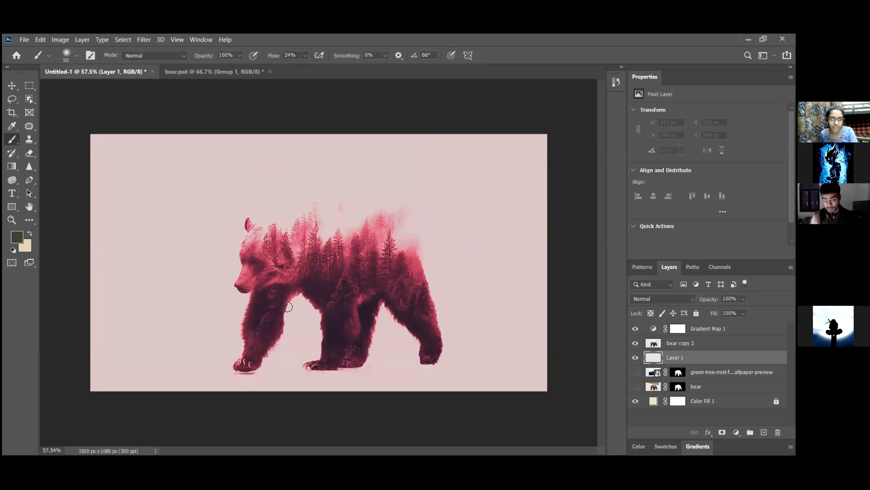
# Lower the brush flow to 6%, flatten the tip to a horizontal ellipse at 0° and paint a shadow under the front paw.
pyautogui.click(305, 55)
pyautogui.moveTo(308, 66); pyautogui.dragTo(300, 67)
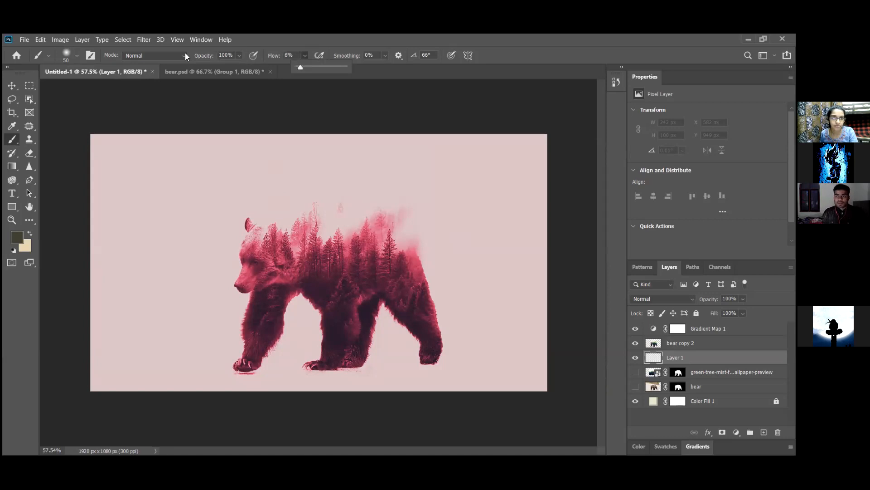
pyautogui.click(77, 55)
pyautogui.moveTo(35, 87)
pyautogui.mouseDown()
pyautogui.moveTo(44, 89)
pyautogui.moveTo(35, 79)
pyautogui.moveTo(49, 93)
pyautogui.mouseUp()
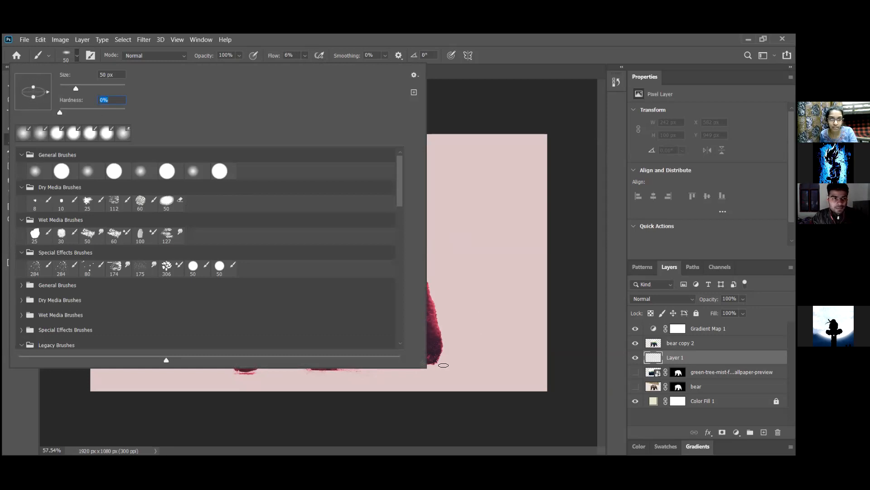
pyautogui.click(280, 370)
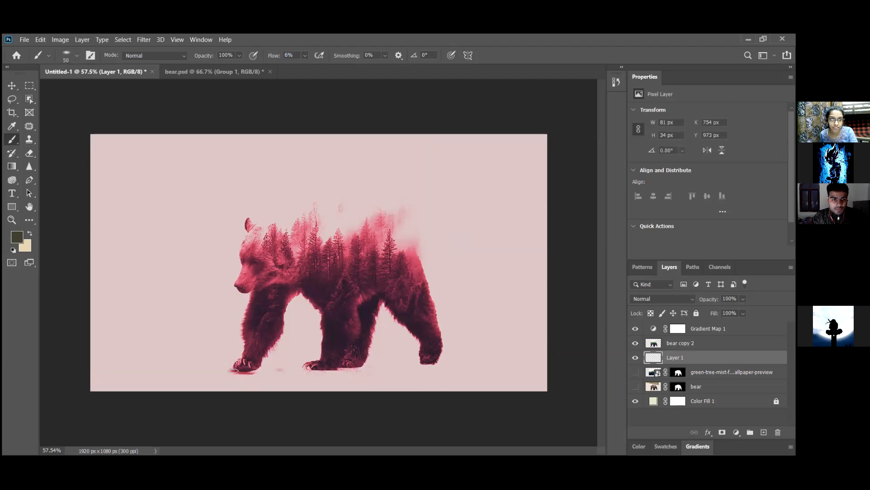
pyautogui.moveTo(262, 372); pyautogui.dragTo(265, 370)
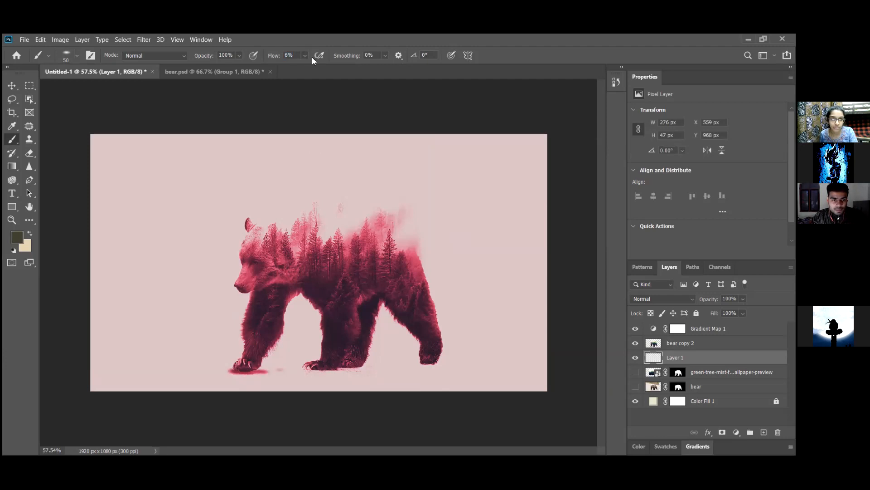
# Lower the brush opacity to 27% and extend the ground shadow beneath the middle and hind paws.
pyautogui.moveTo(241, 58); pyautogui.dragTo(215, 70)
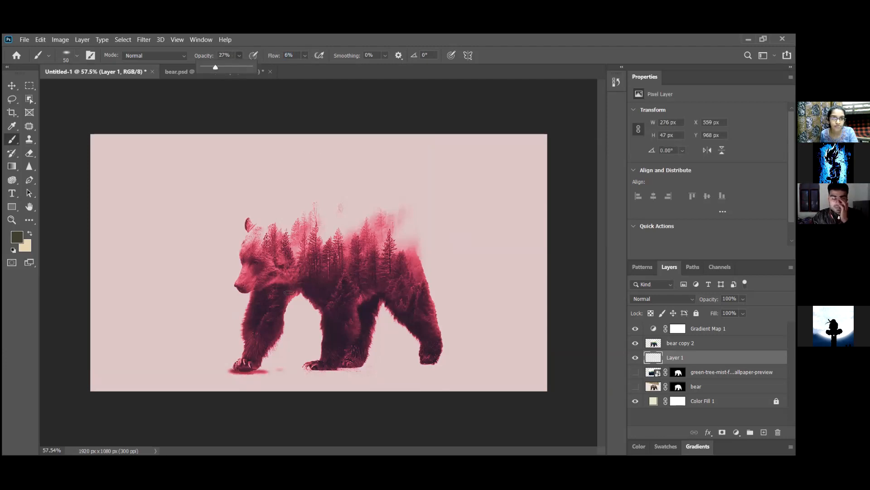
pyautogui.moveTo(288, 367)
pyautogui.mouseDown()
pyautogui.moveTo(421, 366)
pyautogui.moveTo(389, 372)
pyautogui.moveTo(404, 367)
pyautogui.moveTo(388, 364)
pyautogui.moveTo(421, 362)
pyautogui.moveTo(378, 364)
pyautogui.moveTo(444, 364)
pyautogui.moveTo(379, 366)
pyautogui.moveTo(432, 365)
pyautogui.mouseUp()
pyautogui.hotkey('ctrl', 'z')
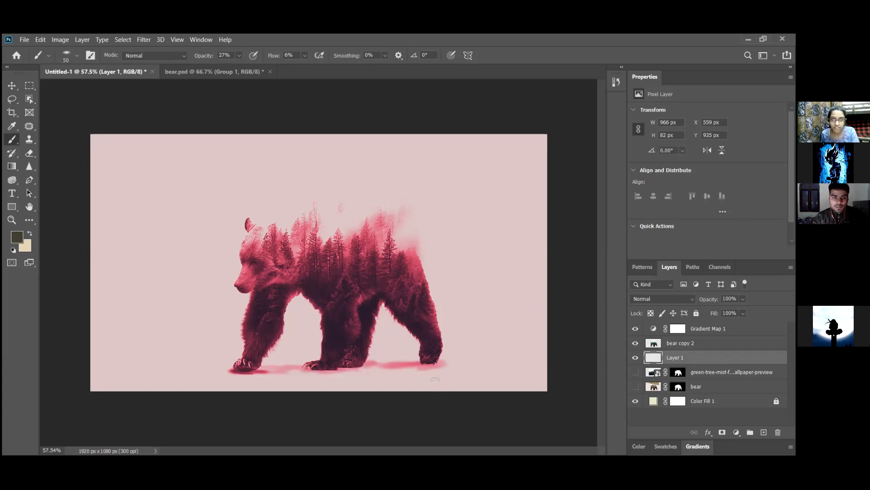
# Transform the painted shadow on Layer 1 to about 1062 px wide and apply the change.
pyautogui.click(24, 39)
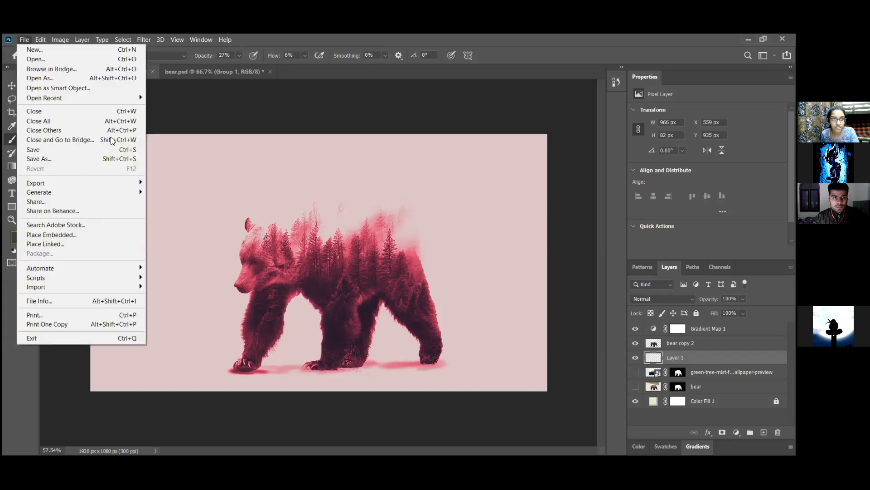
pyautogui.click(43, 34)
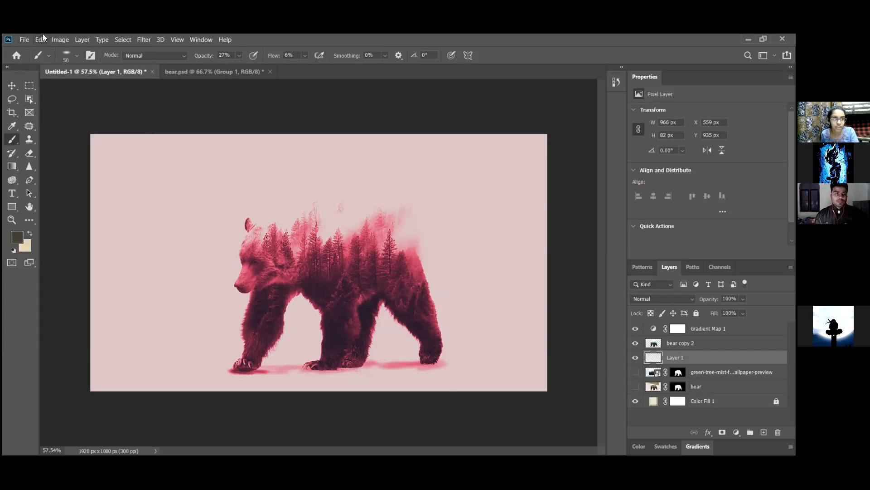
pyautogui.click(42, 38)
pyautogui.moveTo(95, 263)
pyautogui.click(208, 312)
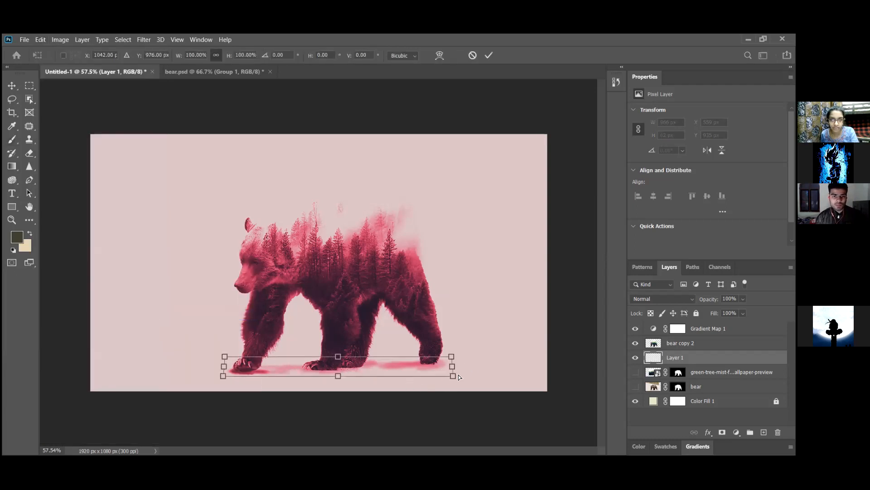
pyautogui.moveTo(451, 357)
pyautogui.mouseDown()
pyautogui.moveTo(430, 369)
pyautogui.moveTo(455, 366)
pyautogui.mouseUp()
pyautogui.click(486, 58)
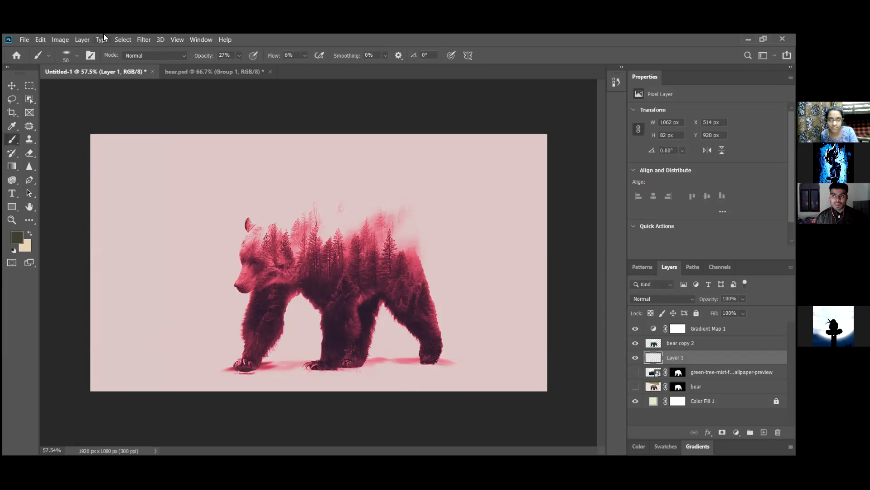
pyautogui.click(41, 39)
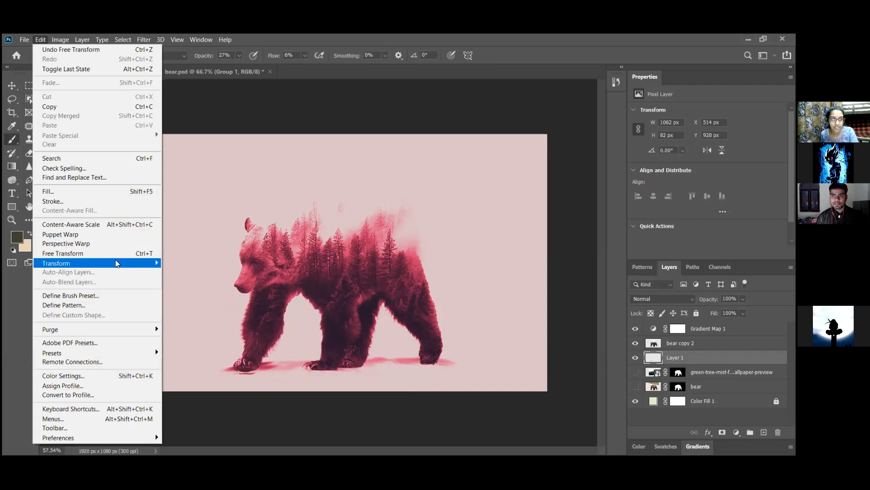
pyautogui.click(108, 234)
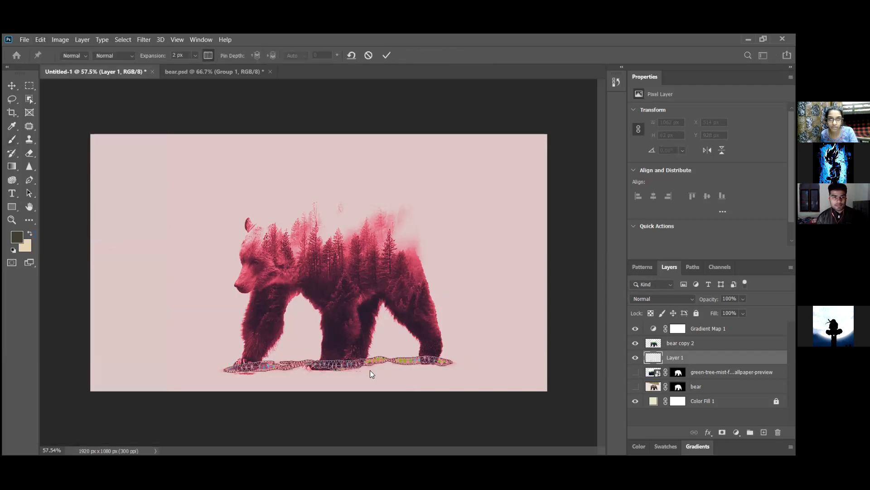
pyautogui.click(264, 369)
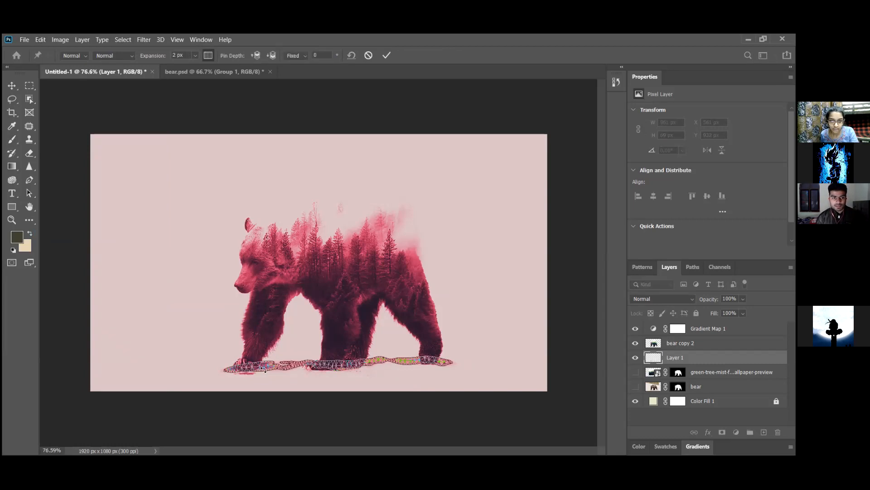
pyautogui.scroll(3, 304, 378)
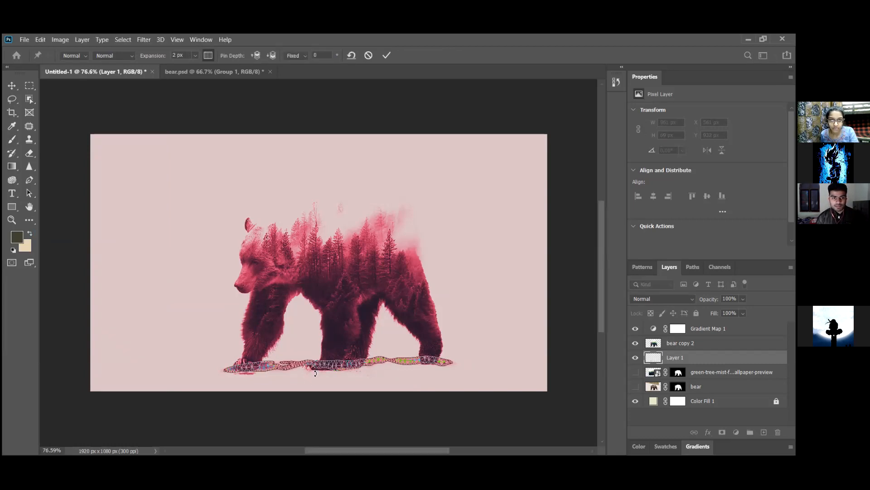
pyautogui.click(369, 55)
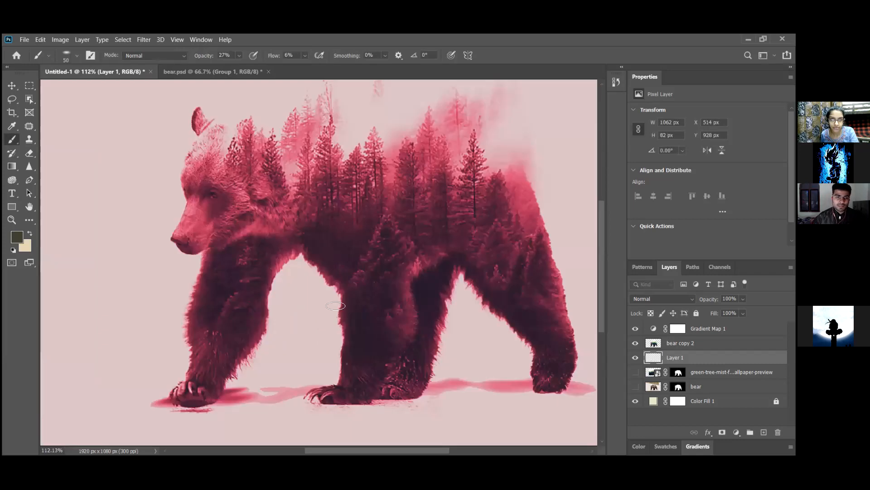
pyautogui.scroll(1, 317, 359)
pyautogui.scroll(-2, 301, 330)
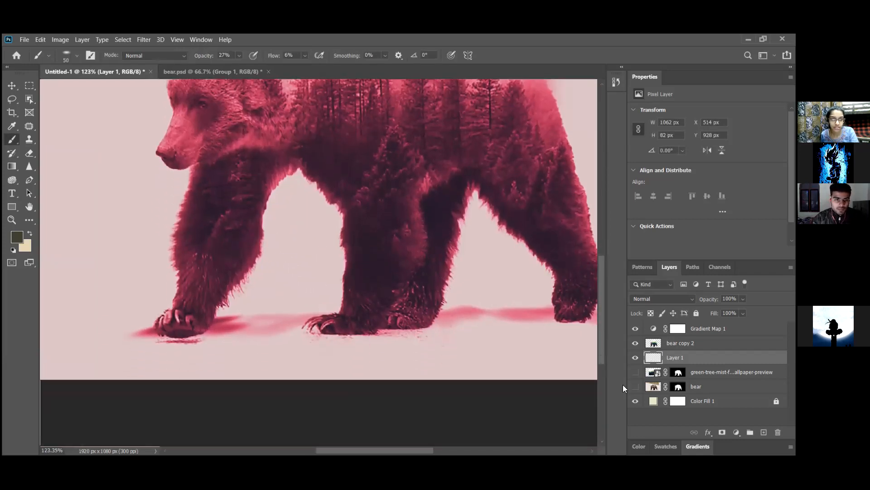
pyautogui.click(41, 41)
pyautogui.click(91, 236)
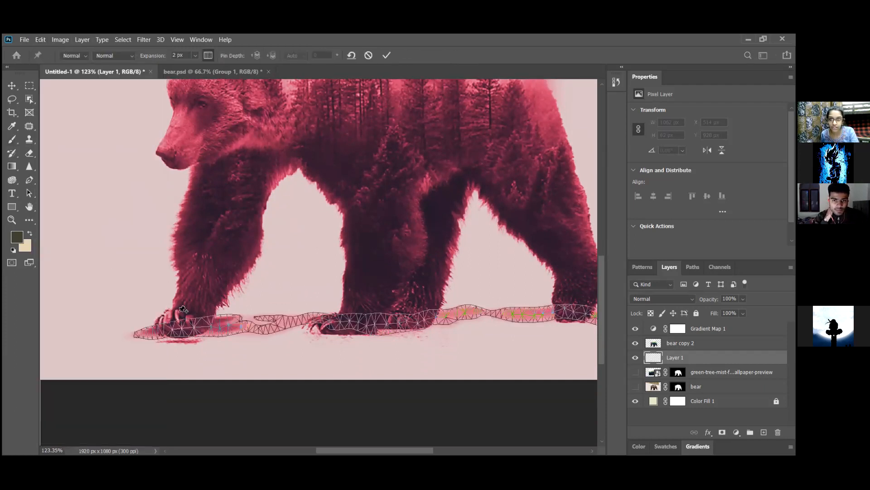
pyautogui.click(163, 328)
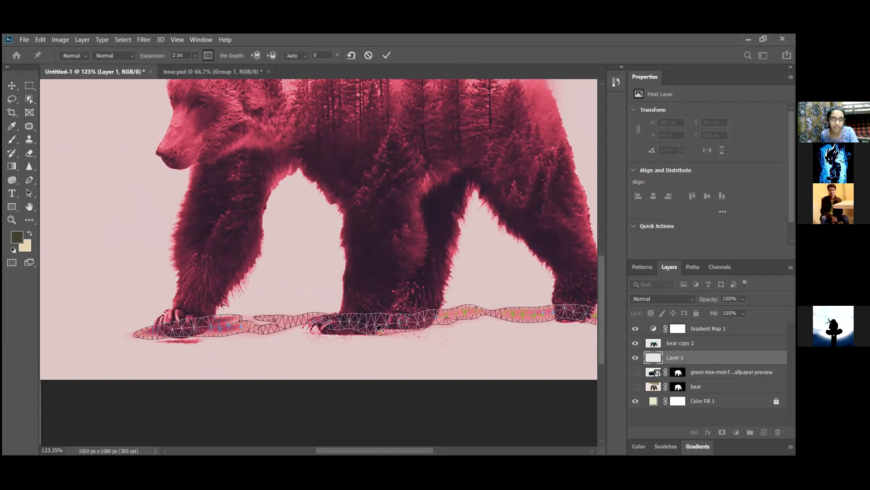
pyautogui.scroll(5, 367, 321)
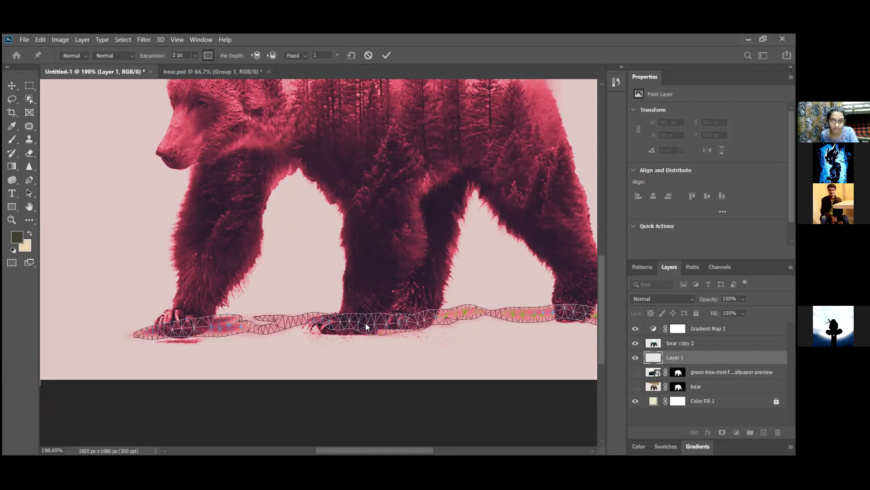
pyautogui.click(369, 57)
# Duplicate the bear copy 2 layer as bear copy 3 and hide the original.
pyautogui.scroll(-7, 421, 279)
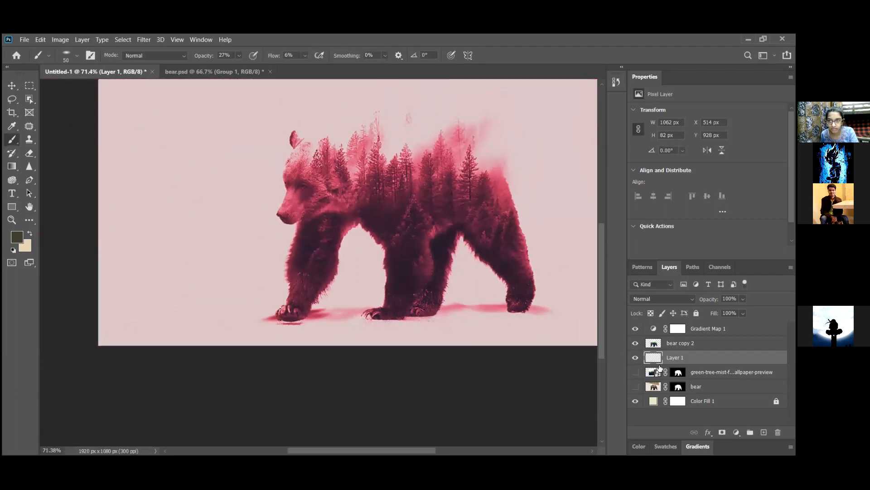
pyautogui.click(698, 343)
pyautogui.rightClick(698, 344)
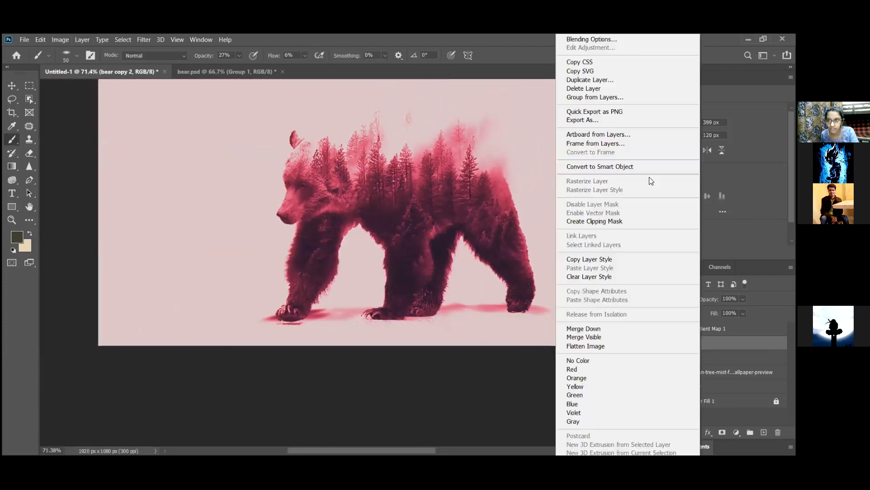
pyautogui.click(634, 78)
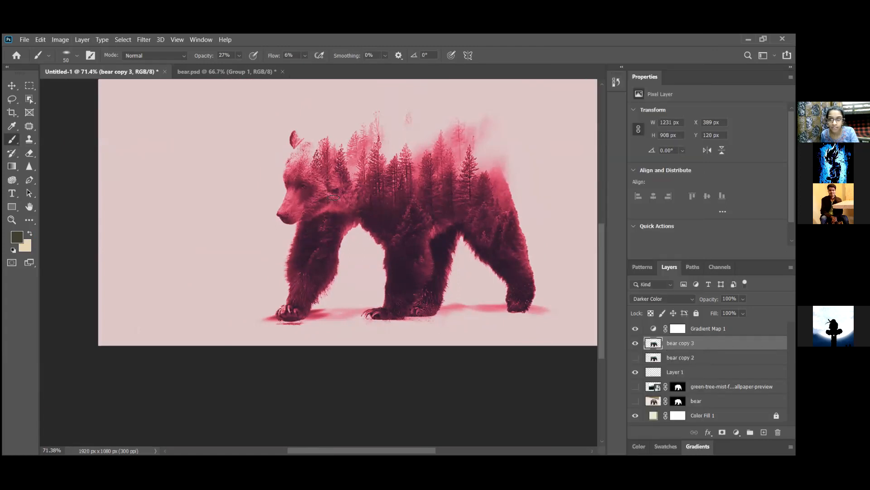
pyautogui.scroll(-2, 248, 321)
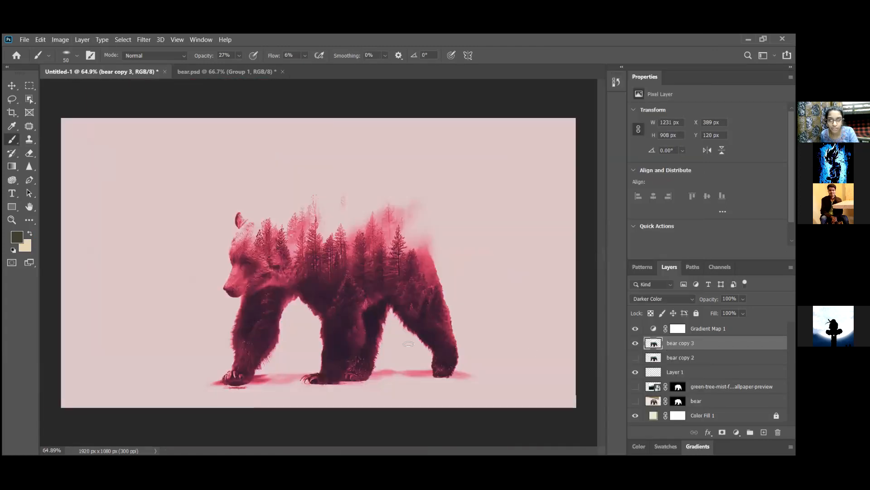
pyautogui.click(29, 43)
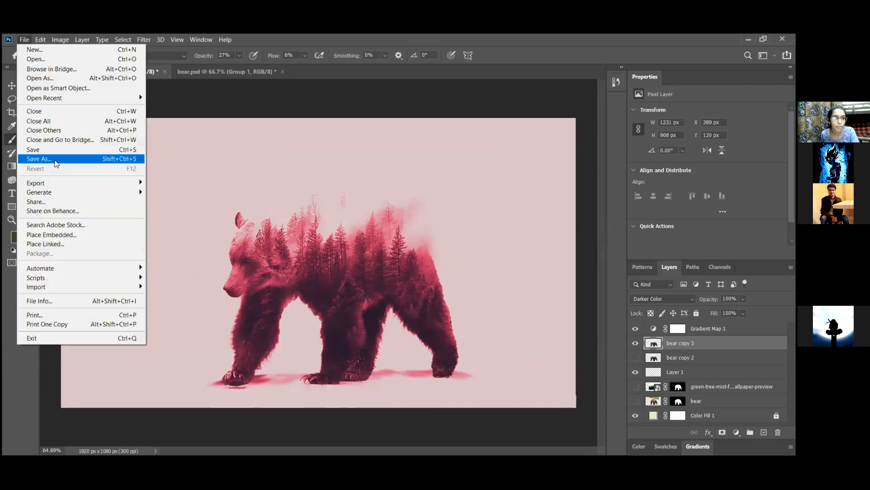
pyautogui.moveTo(40, 39)
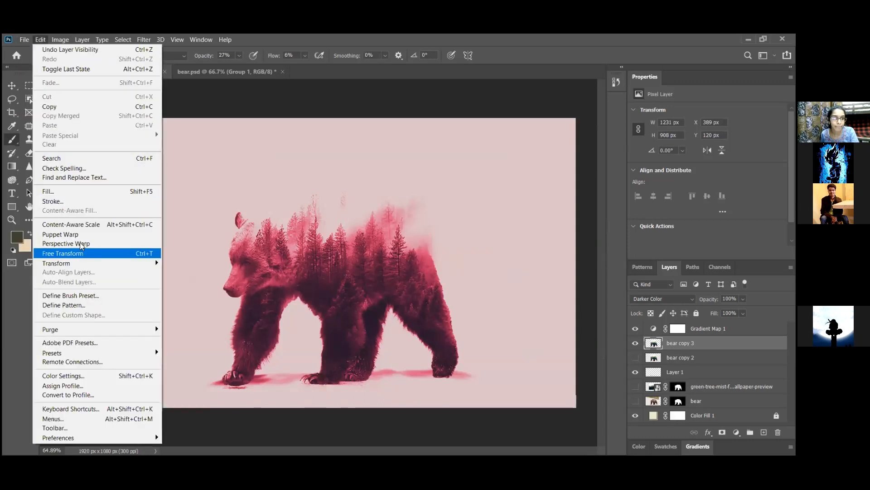
pyautogui.click(81, 234)
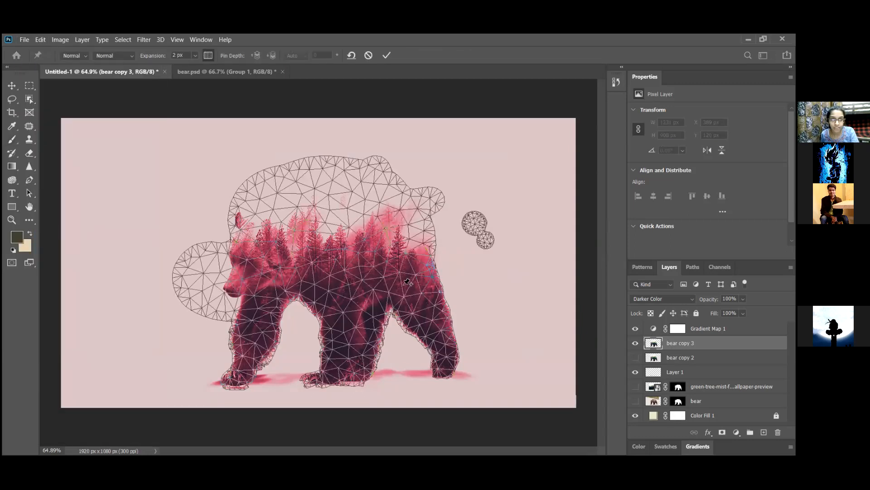
pyautogui.click(219, 281)
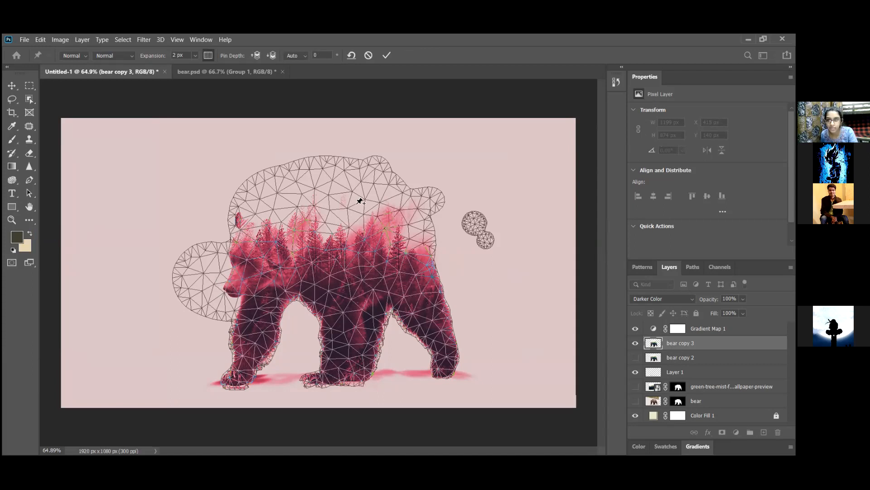
pyautogui.click(295, 227)
pyautogui.moveTo(307, 244); pyautogui.dragTo(283, 262)
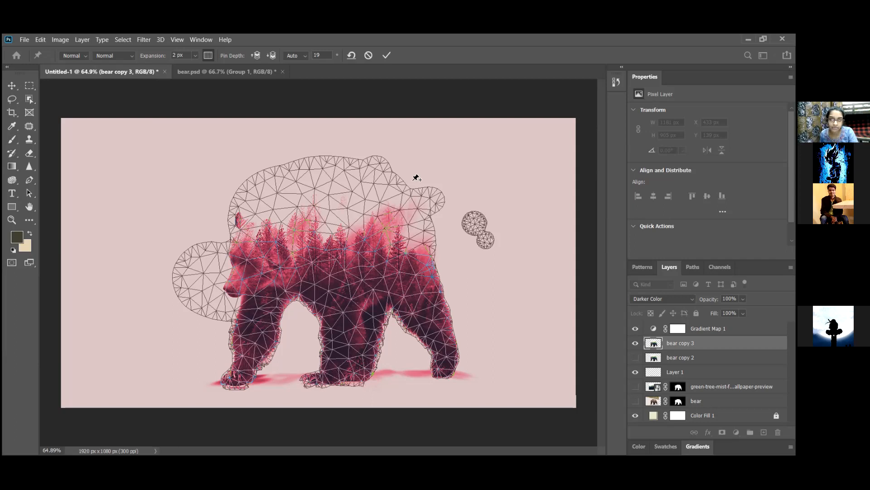
pyautogui.click(368, 55)
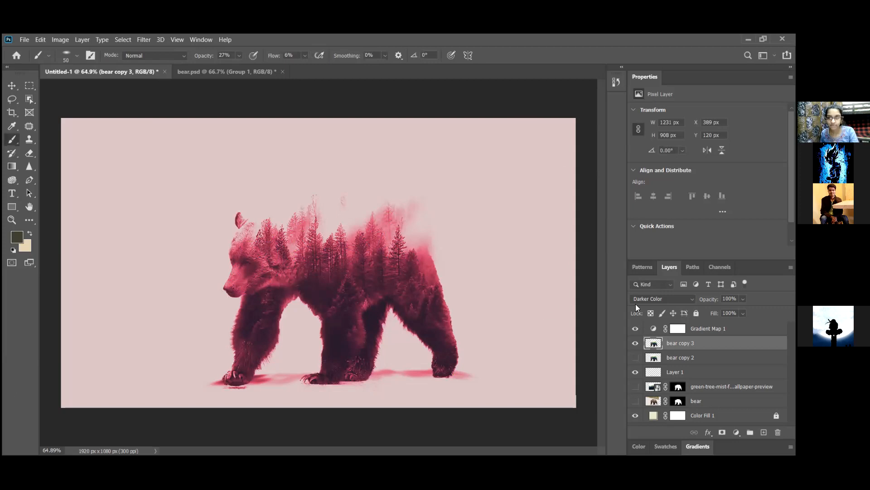
# Delete the hidden bear copy 2 layer and make bear copy 3 the active layer.
pyautogui.click(697, 354)
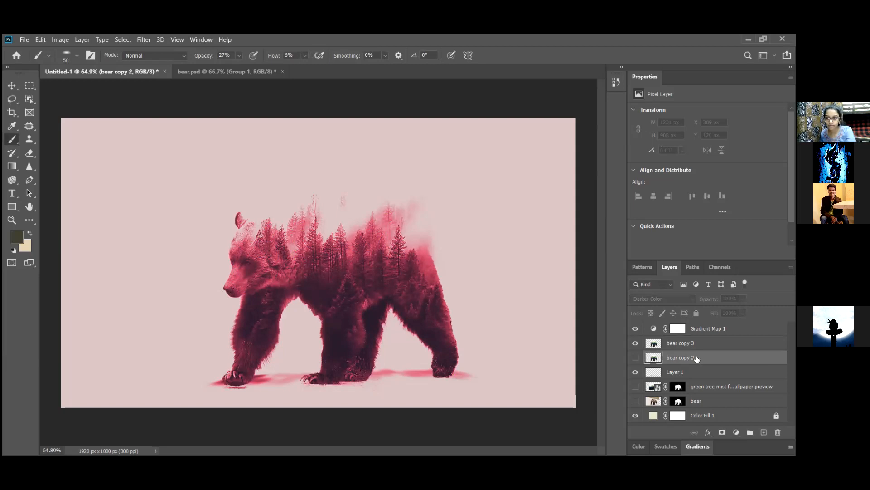
pyautogui.press('Delete')
pyautogui.click(694, 346)
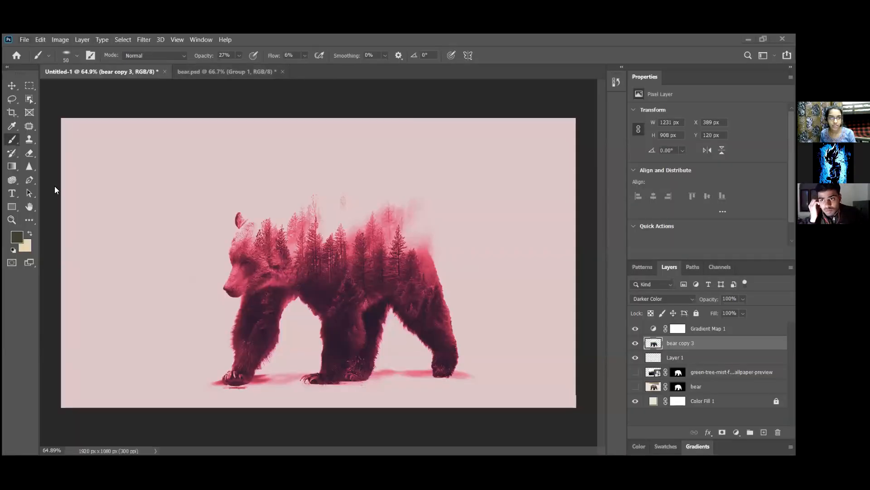
# Export the bear composite as a 1920 x 1080 px PNG with transparency at 100% scale, named Untitled-1.png.
pyautogui.click(25, 40)
pyautogui.moveTo(56, 183)
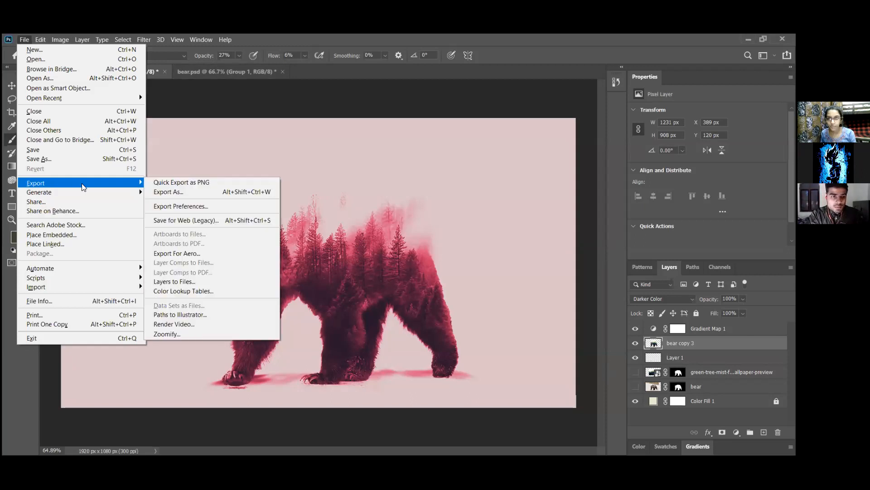
pyautogui.click(195, 190)
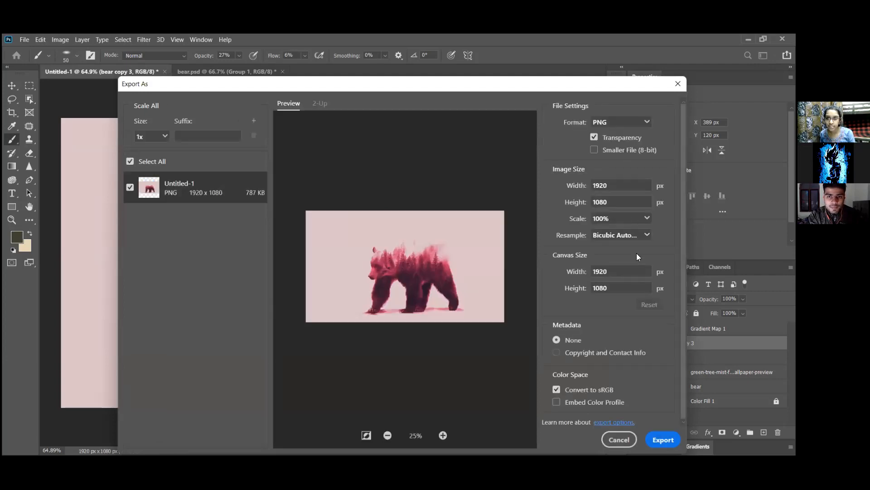
pyautogui.click(669, 443)
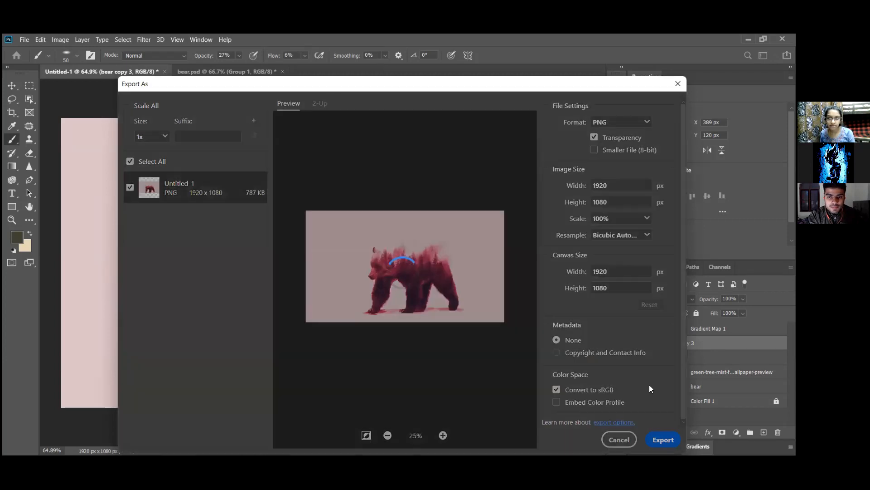
pyautogui.scroll(3, 71, 229)
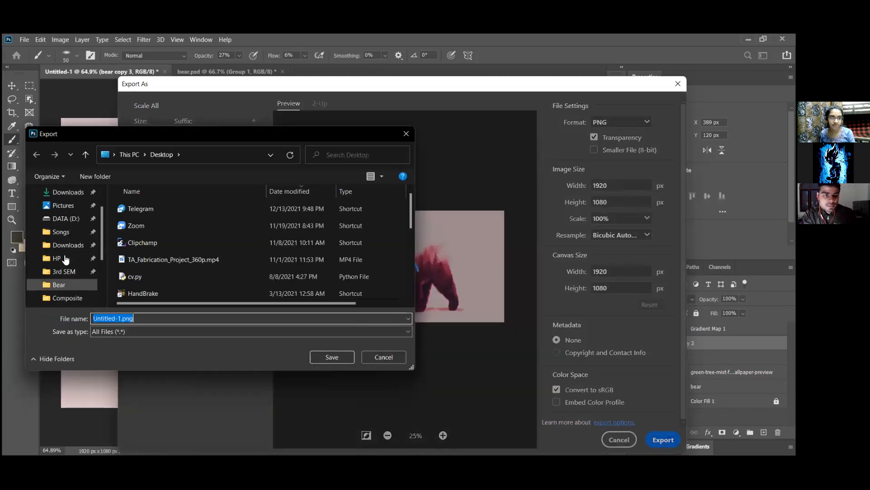
pyautogui.click(63, 209)
pyautogui.click(347, 361)
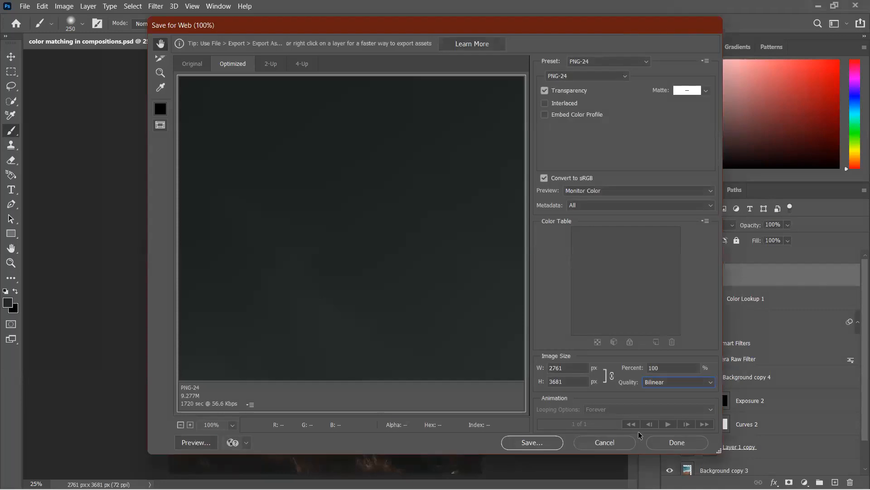
pyautogui.click(532, 442)
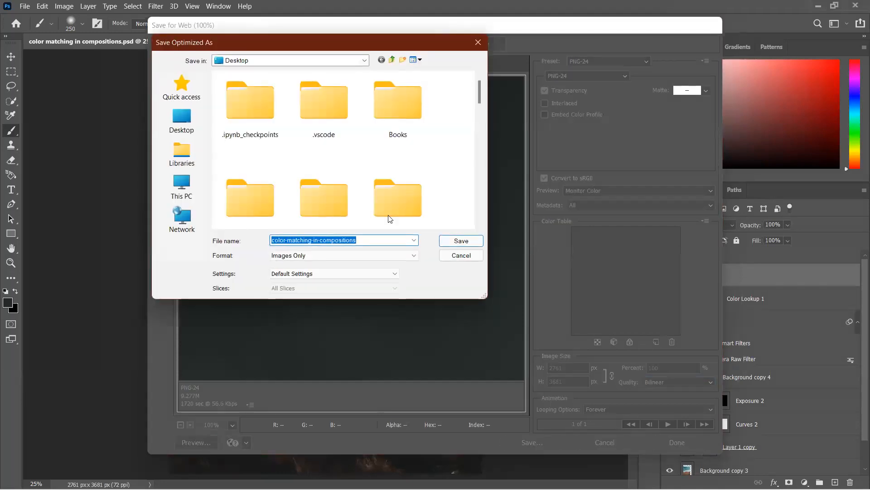
pyautogui.click(481, 44)
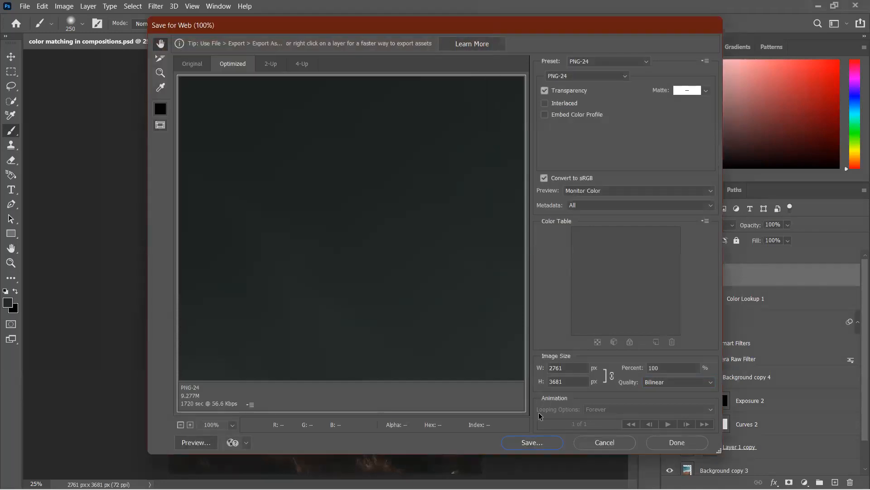
pyautogui.click(591, 442)
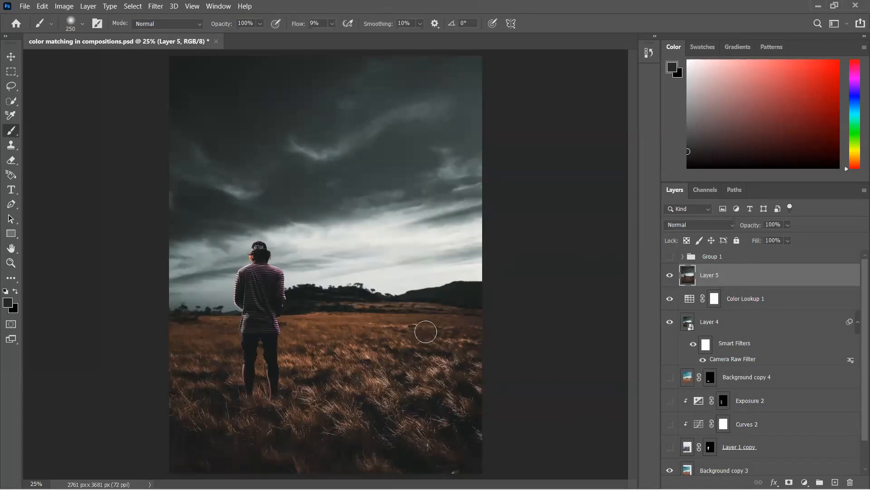
# Hide Layer 5, Color Lookup 1, Layer 4 and Background copy 3, and show the layers from Layer 1 copy up to Background copy 4.
pyautogui.moveTo(671, 275); pyautogui.dragTo(680, 399)
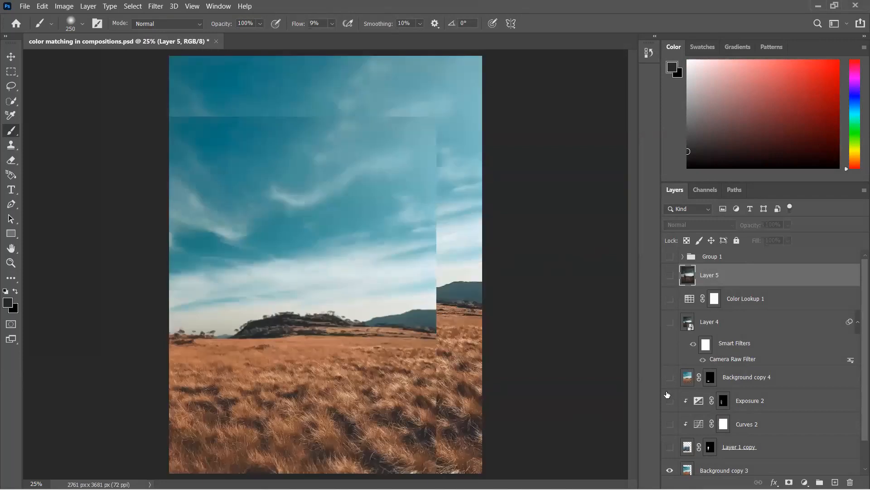
pyautogui.scroll(-2, 848, 345)
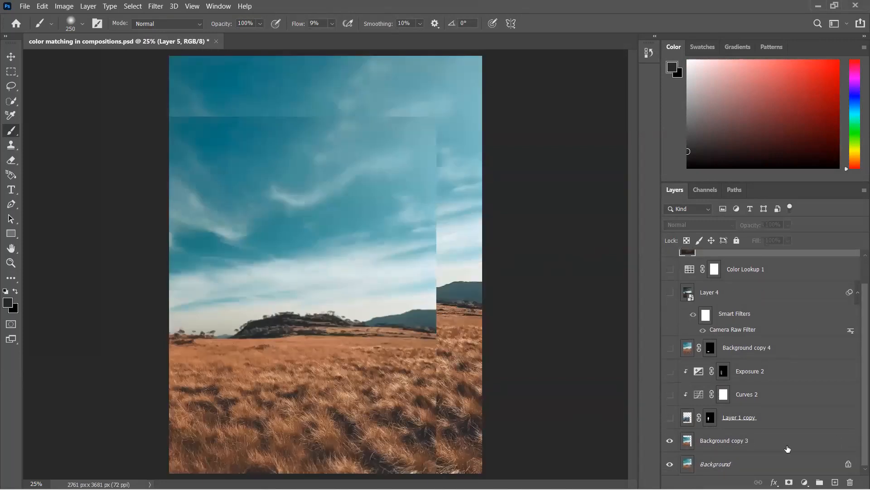
pyautogui.click(670, 441)
pyautogui.moveTo(669, 419); pyautogui.dragTo(669, 310)
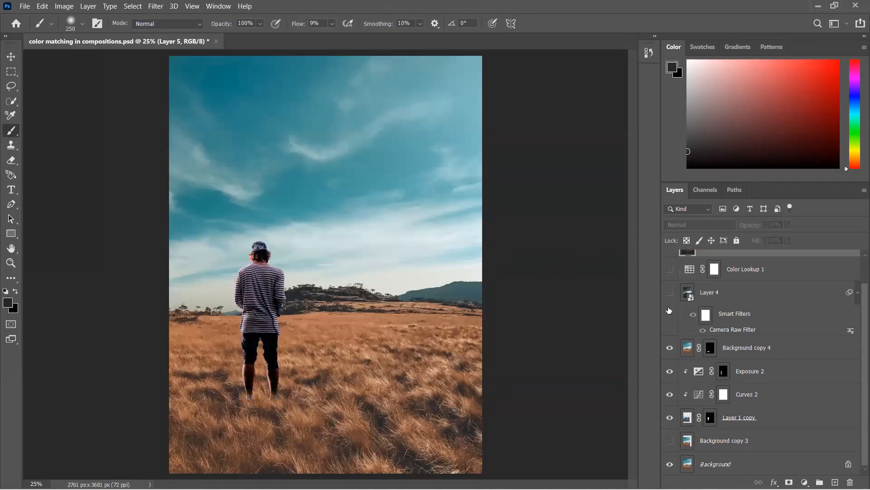
pyautogui.click(669, 293)
# Duplicate the masked Layer 1 copy layer containing the man.
pyautogui.click(762, 418)
pyautogui.hotkey('ctrl', 'j')
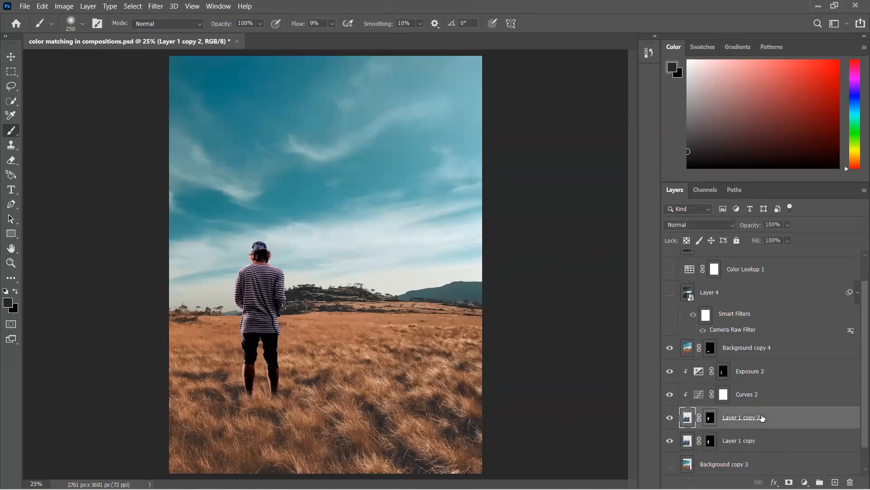
# Apply the layer mask of the lower Layer 1 copy so only the cut-out man remains as pixels.
pyautogui.click(711, 441)
pyautogui.rightClick(715, 442)
pyautogui.click(746, 366)
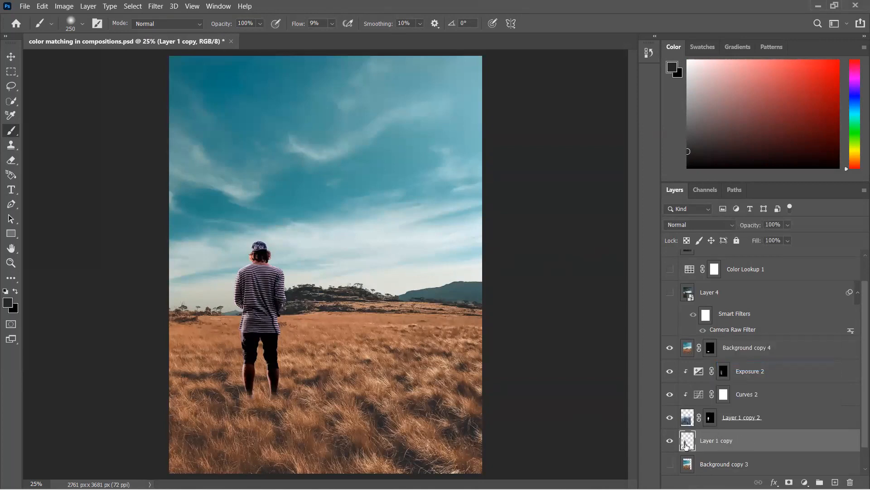
# Hide Layer 1 copy 2 and toggle the visibility of Layer 1 copy to examine the cut-out man.
pyautogui.click(670, 418)
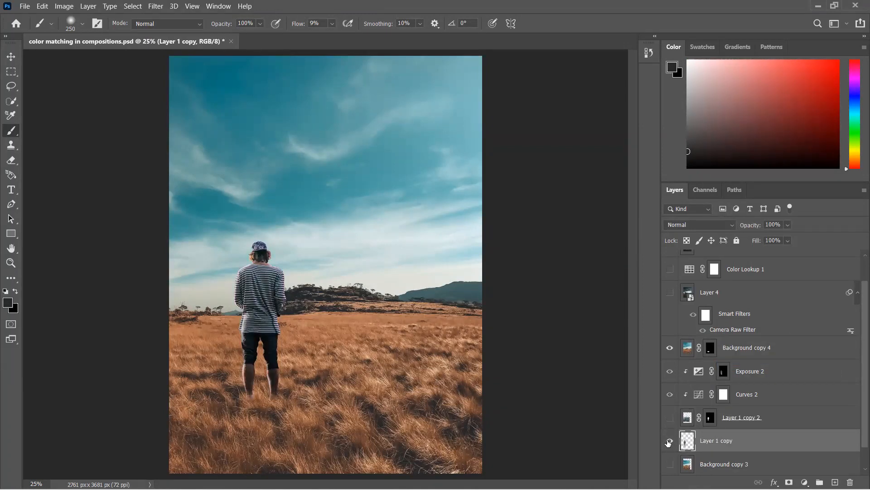
pyautogui.click(669, 441)
pyautogui.click(669, 441)
pyautogui.click(669, 441)
pyautogui.click(669, 442)
pyautogui.click(669, 442)
pyautogui.click(670, 441)
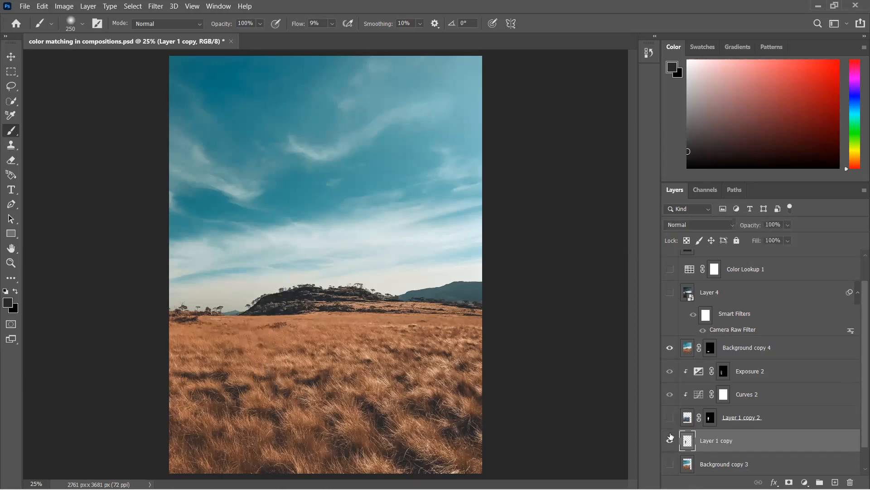
pyautogui.click(670, 417)
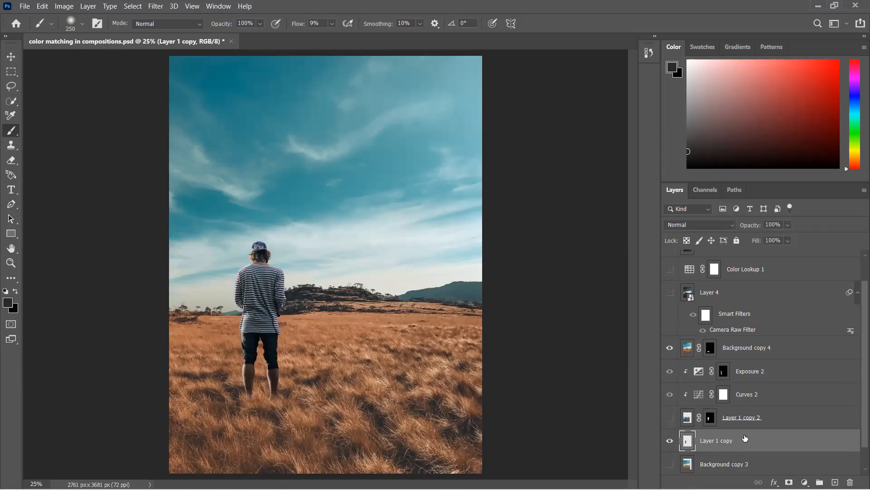
pyautogui.hotkey('ctrl', ',')
pyautogui.hotkey('ctrl', ',')
pyautogui.hotkey('ctrl', ',')
pyautogui.hotkey('ctrl', ',')
pyautogui.hotkey('ctrl', ',')
pyautogui.hotkey('ctrl', ',')
# Undo the visibility changes and the mask application on Layer 1 copy.
pyautogui.hotkey('ctrl', 'z')
pyautogui.hotkey('ctrl', 'z')
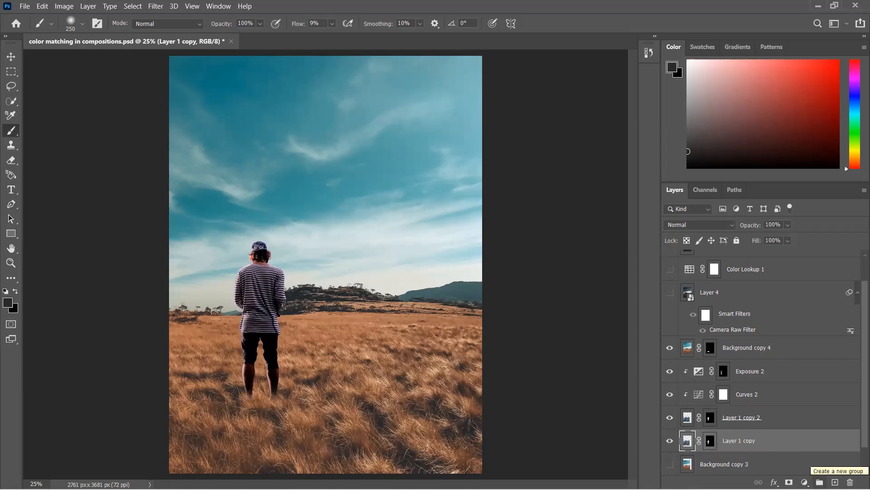
# Add a solid black color fill layer directly above Layer 1 copy.
pyautogui.click(805, 482)
pyautogui.click(800, 284)
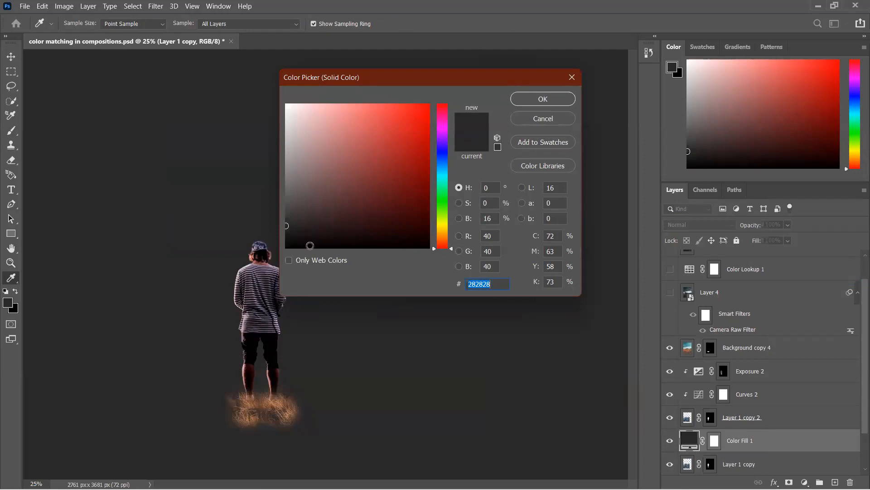
pyautogui.click(309, 248)
pyautogui.click(540, 102)
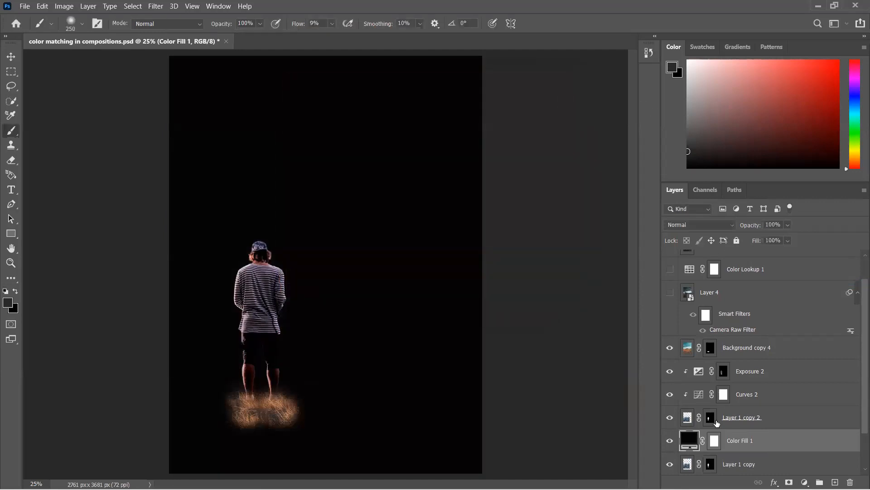
# Replace the Color Fill 1 mask with the man-shaped mask moved from Layer 1 copy.
pyautogui.click(715, 441)
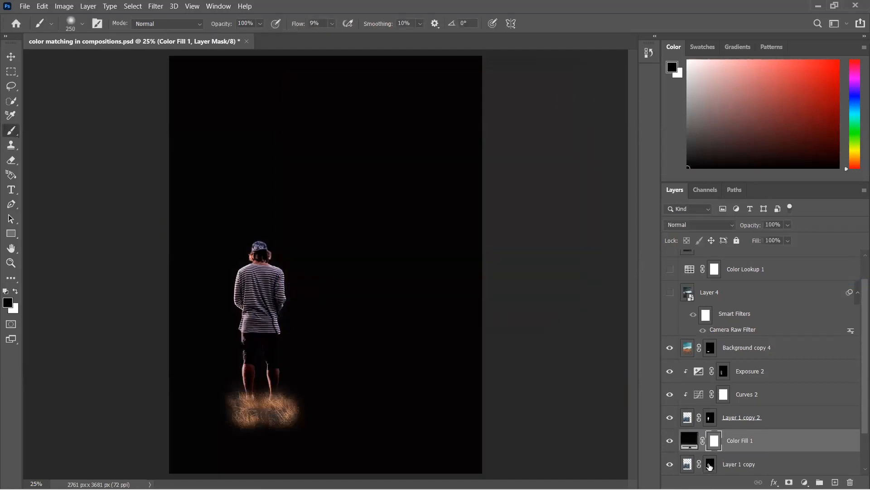
pyautogui.moveTo(709, 466); pyautogui.dragTo(721, 438)
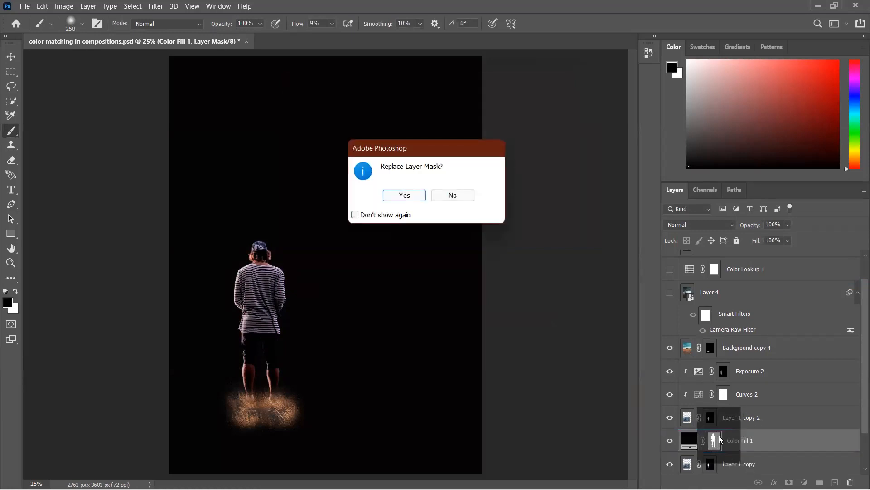
pyautogui.click(419, 195)
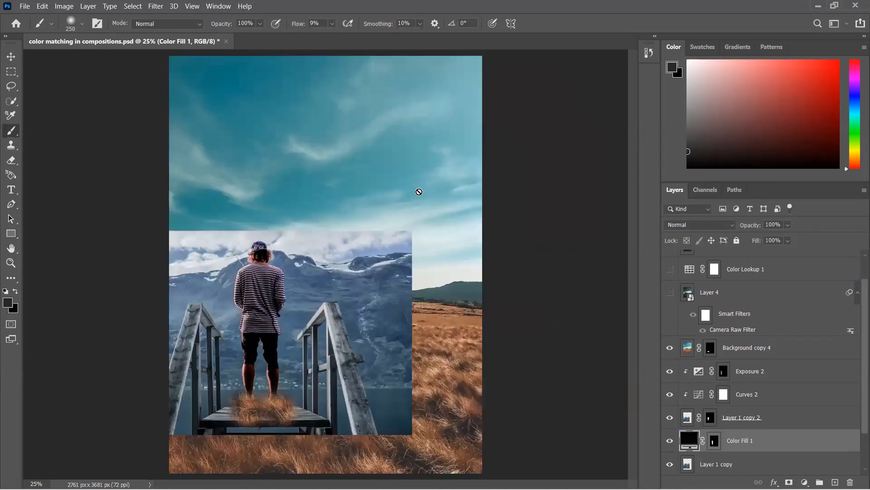
# Delete the now unmasked Layer 1 copy layer below the color fill.
pyautogui.click(698, 468)
pyautogui.click(851, 482)
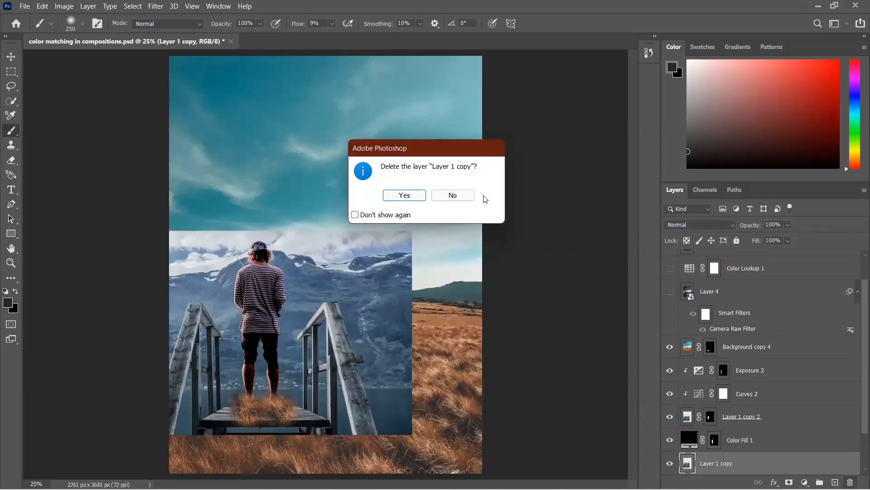
pyautogui.click(414, 196)
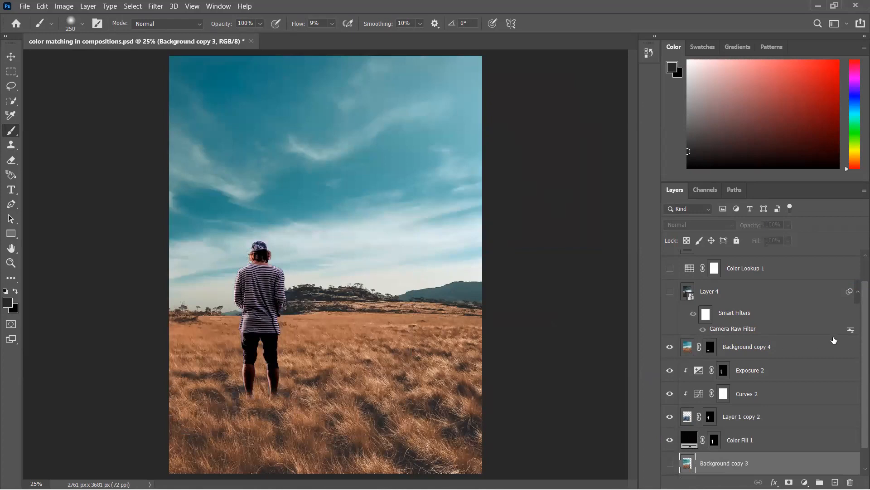
# Transform the Color Fill 1 silhouette into a flattened, slanted shadow falling on the grass in front of the man's feet.
pyautogui.click(773, 436)
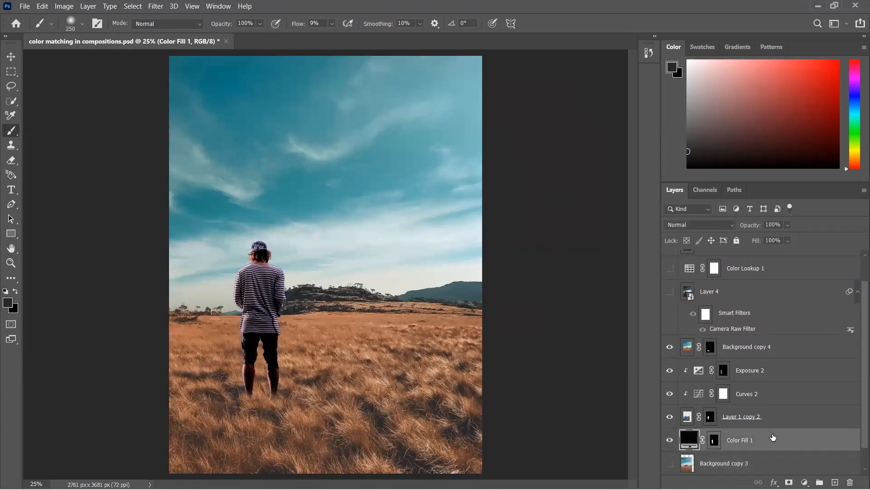
pyautogui.hotkey('ctrl', 't')
pyautogui.moveTo(288, 239); pyautogui.dragTo(380, 270)
pyautogui.hotkey('ctrl', 'z')
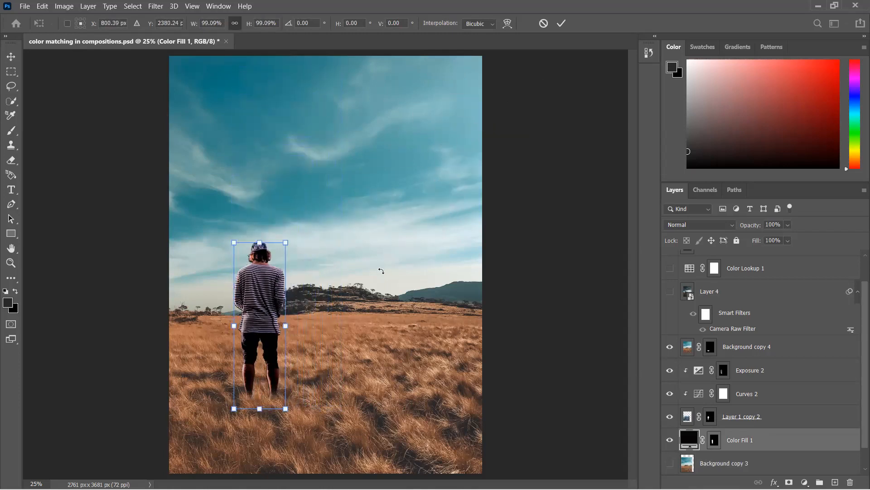
pyautogui.rightClick(276, 256)
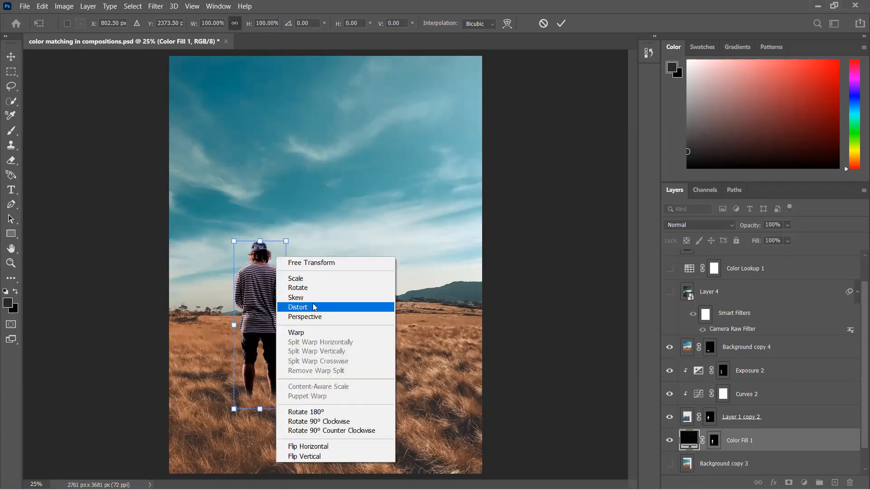
pyautogui.click(565, 244)
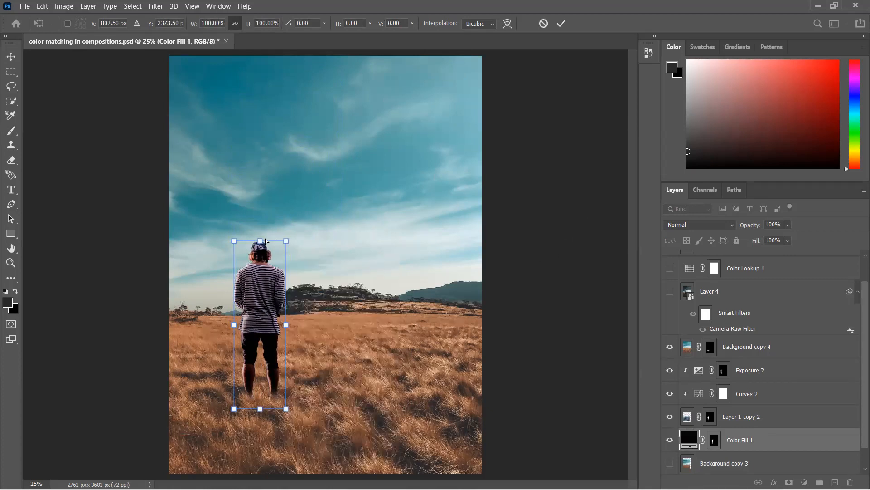
pyautogui.moveTo(262, 243); pyautogui.dragTo(402, 438)
pyautogui.hotkey('ctrl', '-')
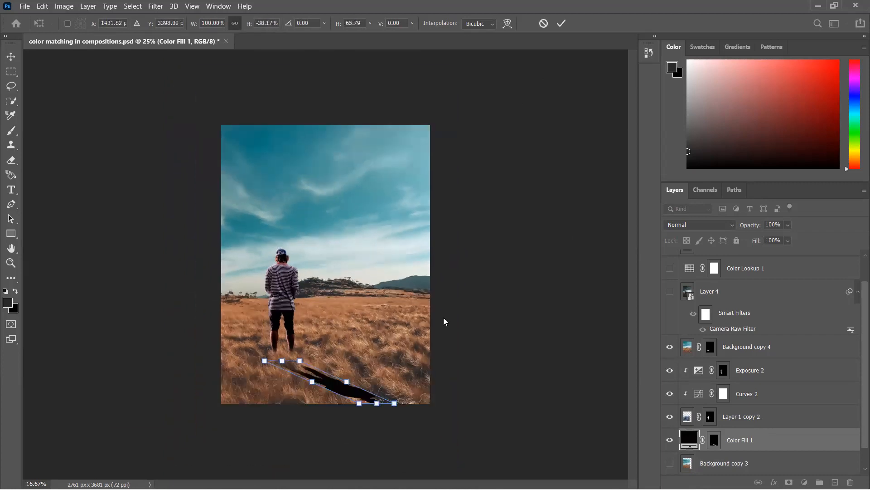
pyautogui.moveTo(377, 403); pyautogui.dragTo(313, 406)
pyautogui.press('Return')
pyautogui.press('b')
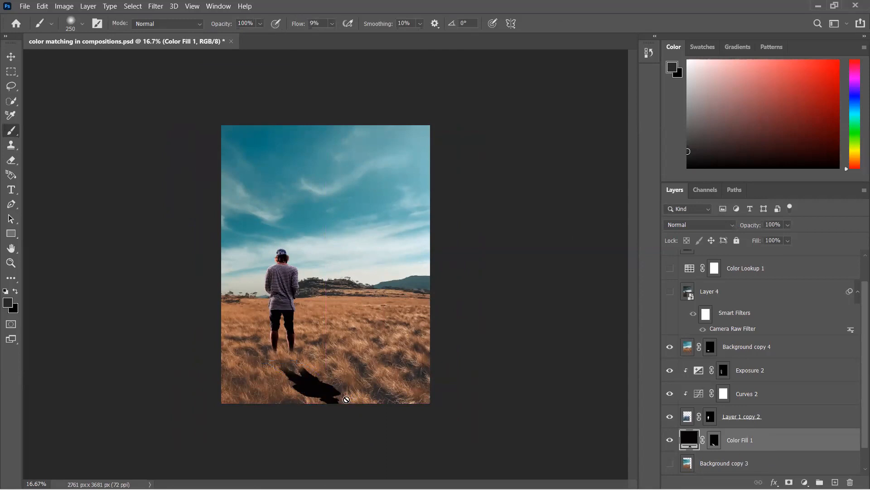
# Feather the Color Fill 1 mask by 24.4 px and lower the layer's opacity to 72%.
pyautogui.moveTo(760, 227); pyautogui.dragTo(861, 229)
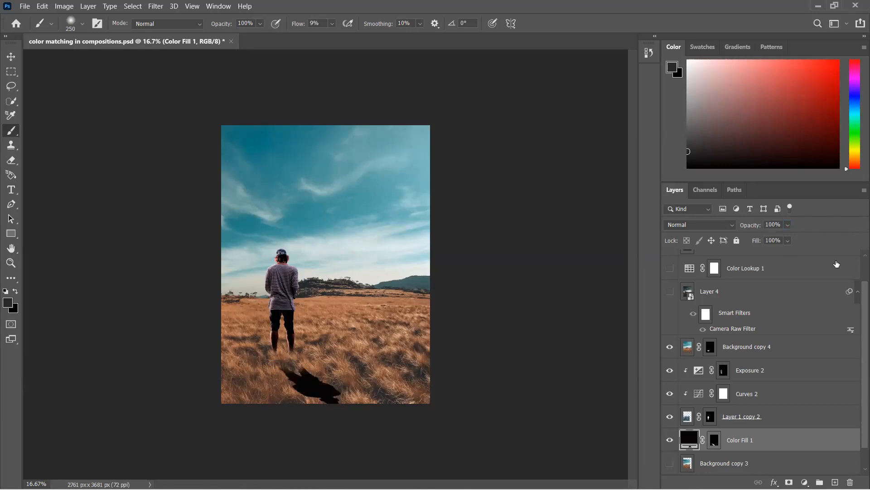
pyautogui.doubleClick(716, 440)
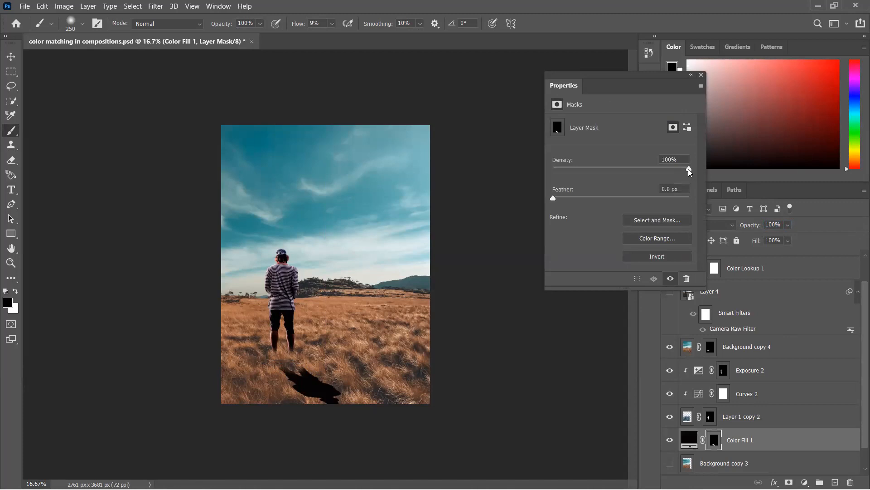
pyautogui.moveTo(553, 199); pyautogui.dragTo(618, 209)
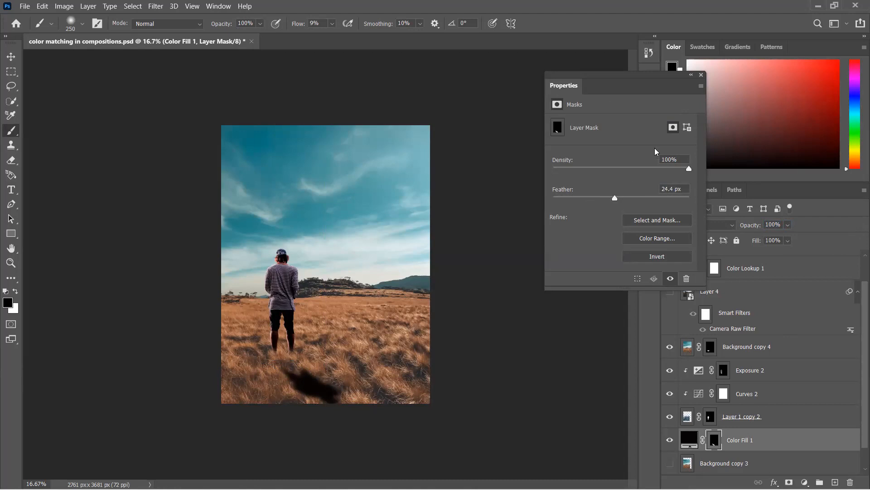
pyautogui.click(701, 75)
pyautogui.moveTo(755, 226); pyautogui.dragTo(743, 230)
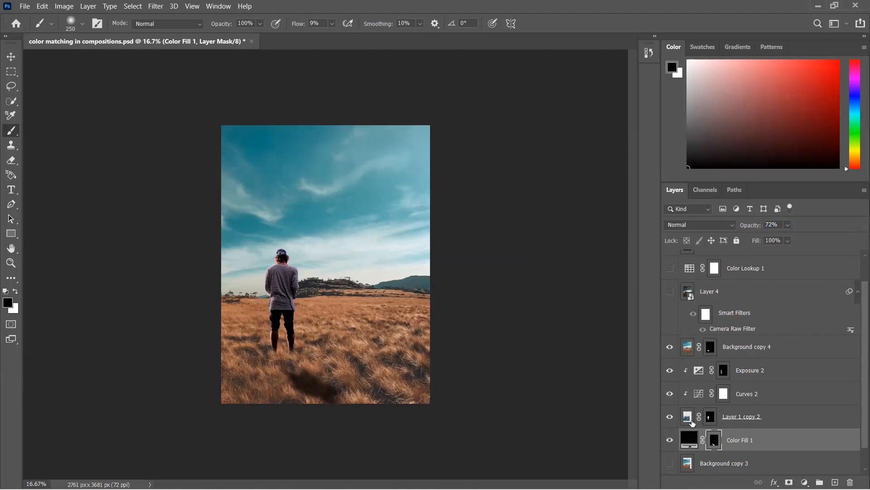
# Rasterize the Color Fill 1 layer, keeping its layer mask.
pyautogui.rightClick(718, 441)
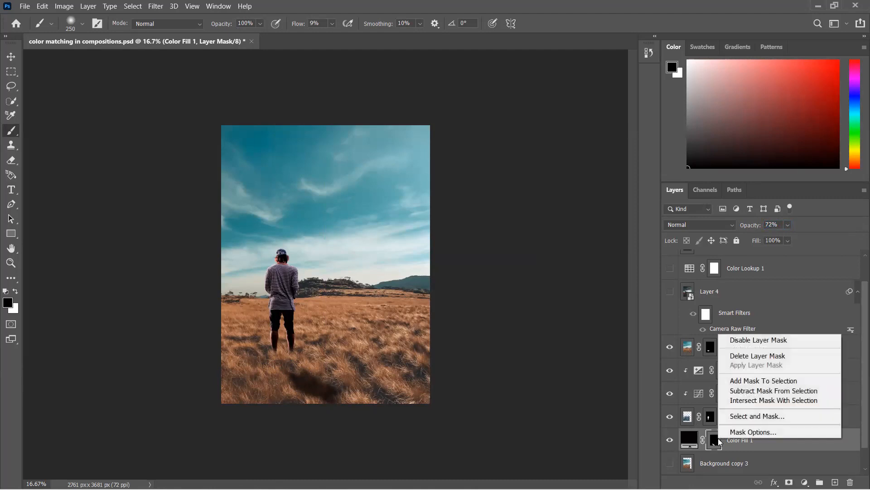
pyautogui.click(772, 444)
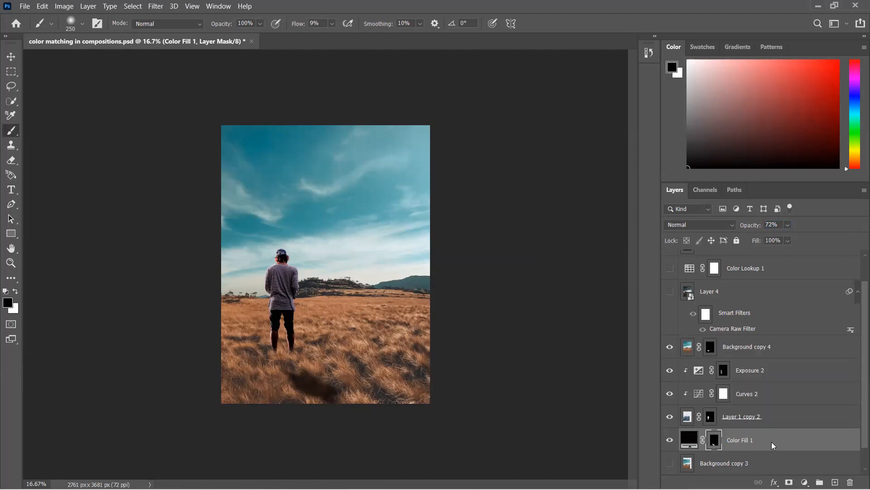
pyautogui.rightClick(772, 444)
pyautogui.click(675, 186)
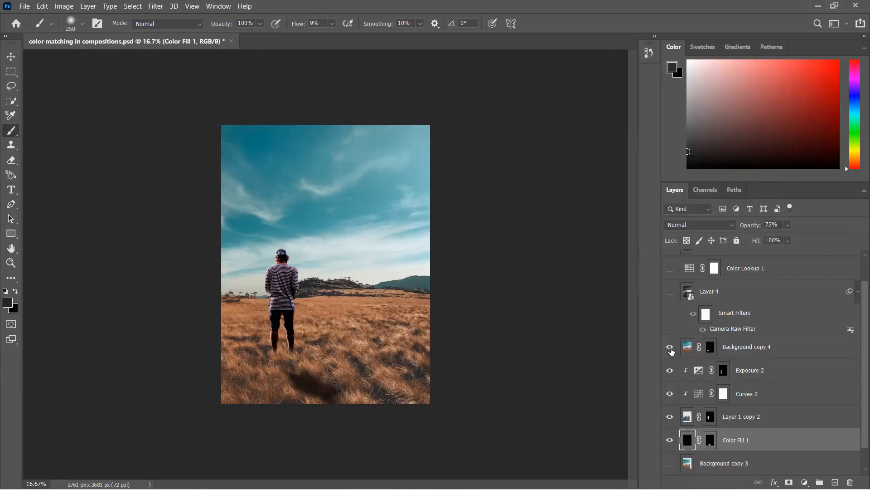
# Hide Background copy 4 and extend the shadow on Color Fill 1 up to the man's feet.
pyautogui.click(671, 348)
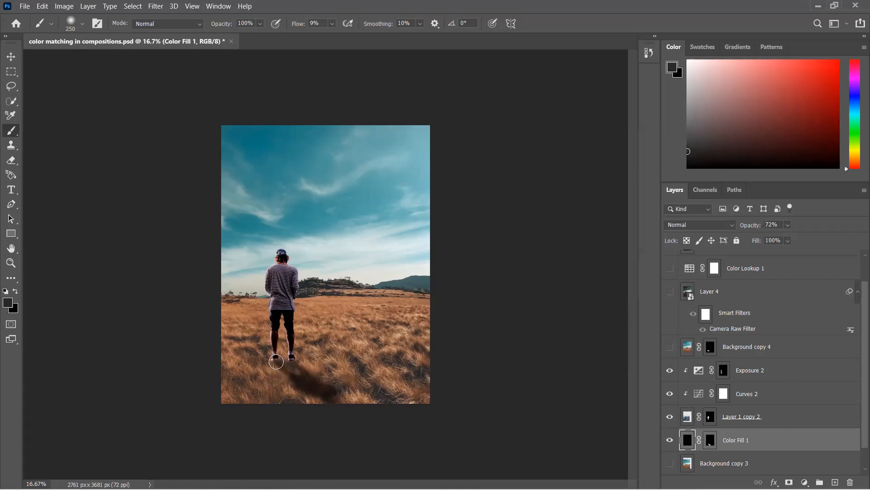
pyautogui.moveTo(279, 367)
pyautogui.mouseDown()
pyautogui.moveTo(295, 381)
pyautogui.moveTo(292, 362)
pyautogui.moveTo(326, 396)
pyautogui.mouseUp()
# Apply the layer mask of Color Fill 1 to its pixels.
pyautogui.click(713, 441)
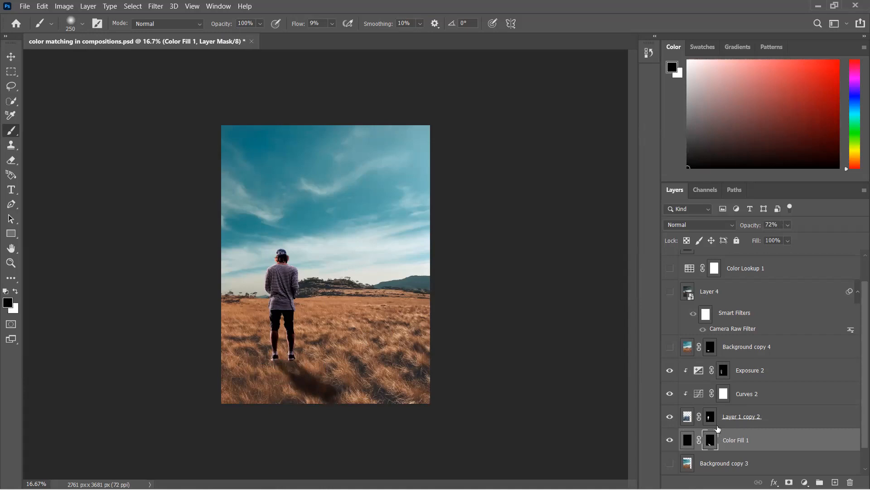
pyautogui.rightClick(713, 440)
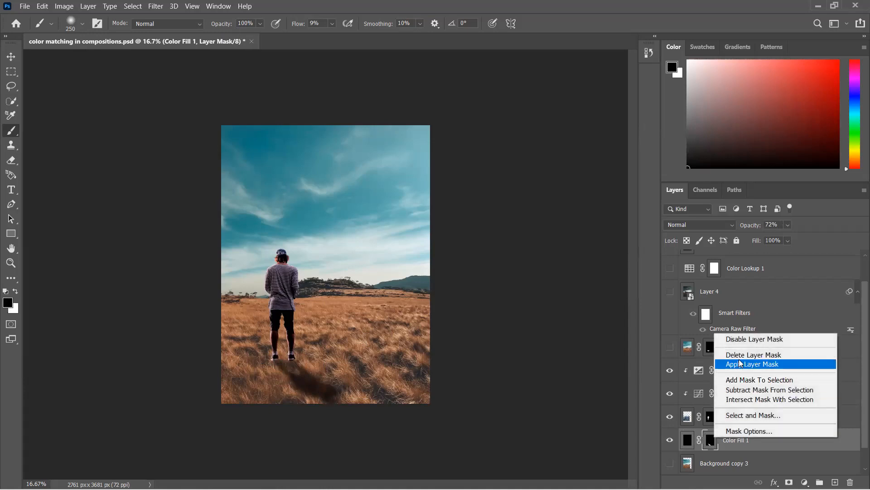
pyautogui.click(739, 363)
# Toggle the Color Fill 1 layer's visibility repeatedly to compare the composite with and without the shadow.
pyautogui.click(670, 440)
pyautogui.click(670, 439)
pyautogui.click(670, 440)
pyautogui.click(670, 440)
pyautogui.click(670, 440)
pyautogui.click(669, 440)
pyautogui.click(670, 439)
pyautogui.click(669, 439)
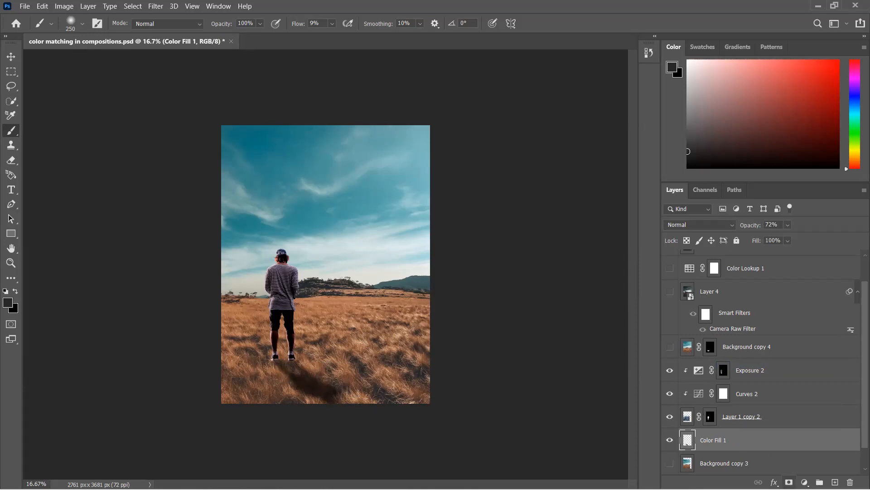
# Add a white layer mask to Color Fill 1 and activate the Gradient tool.
pyautogui.click(789, 482)
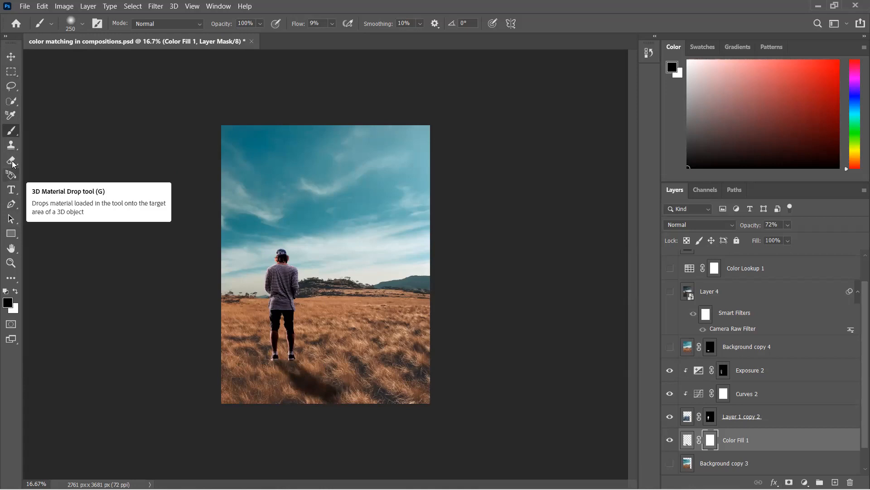
pyautogui.click(11, 278)
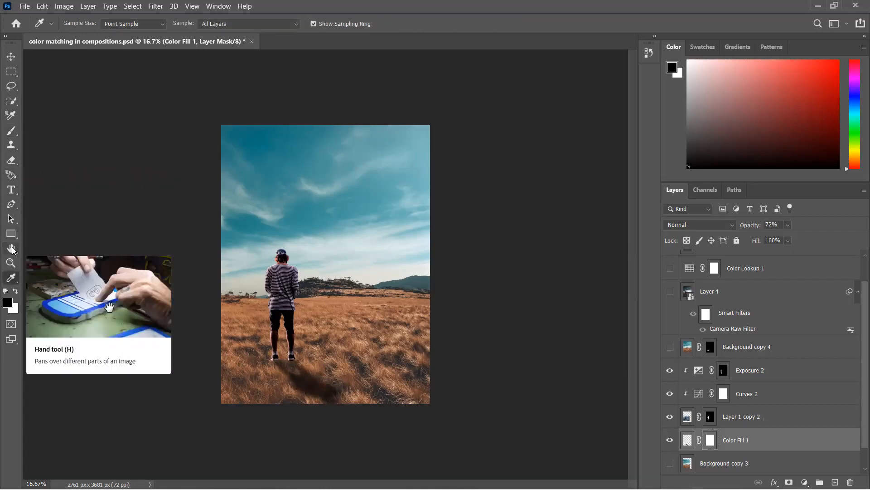
pyautogui.click(11, 233)
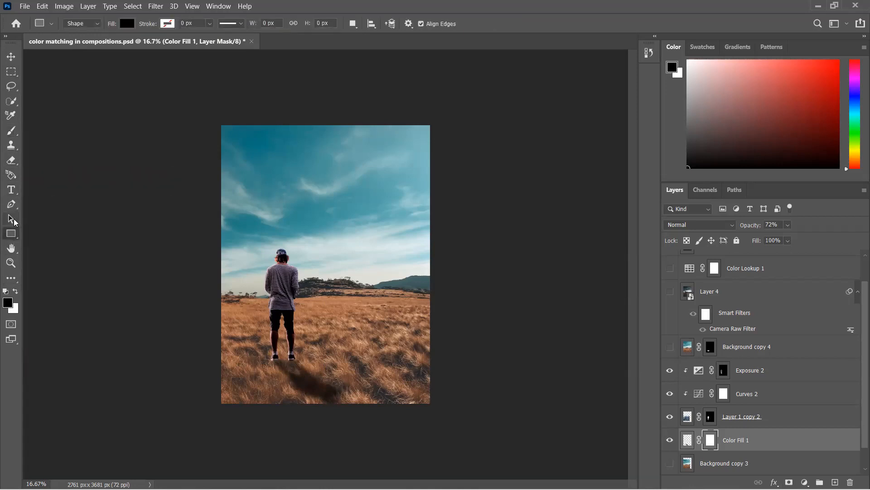
pyautogui.click(12, 219)
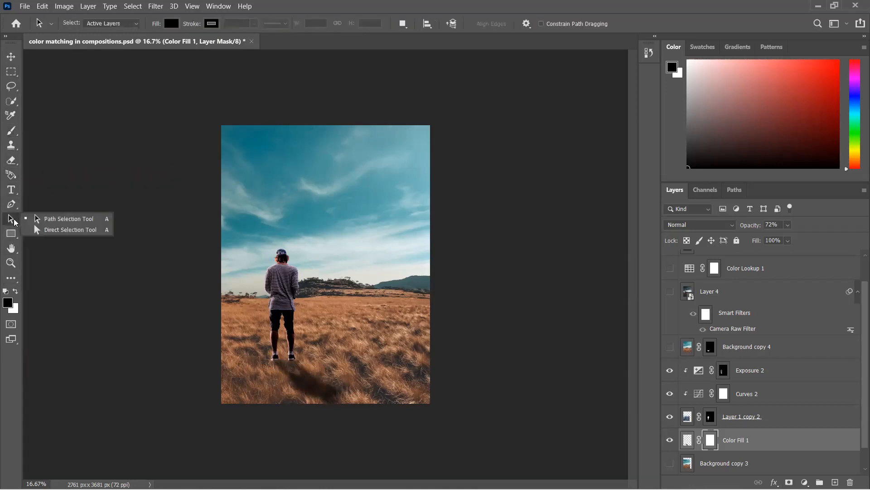
pyautogui.click(4, 36)
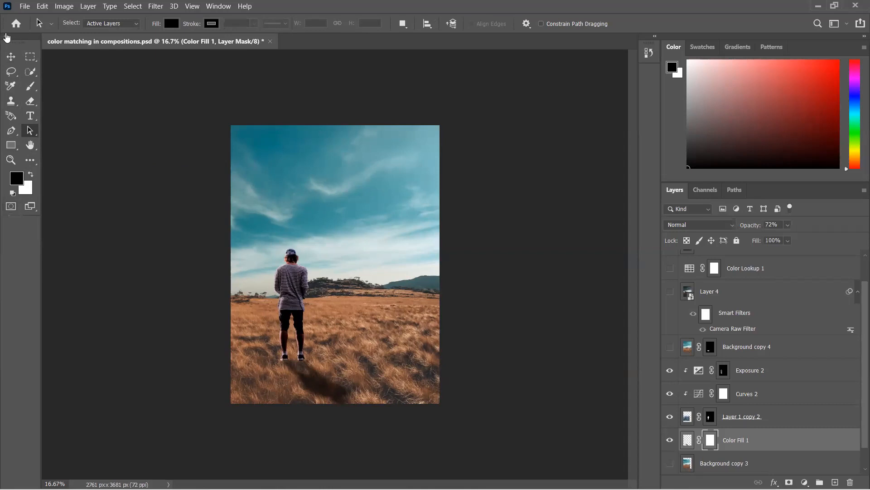
pyautogui.press('i')
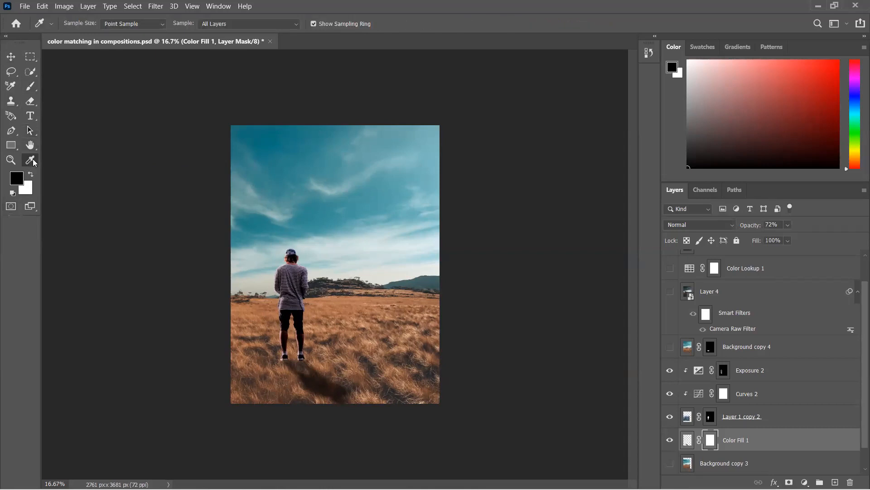
pyautogui.click(33, 159)
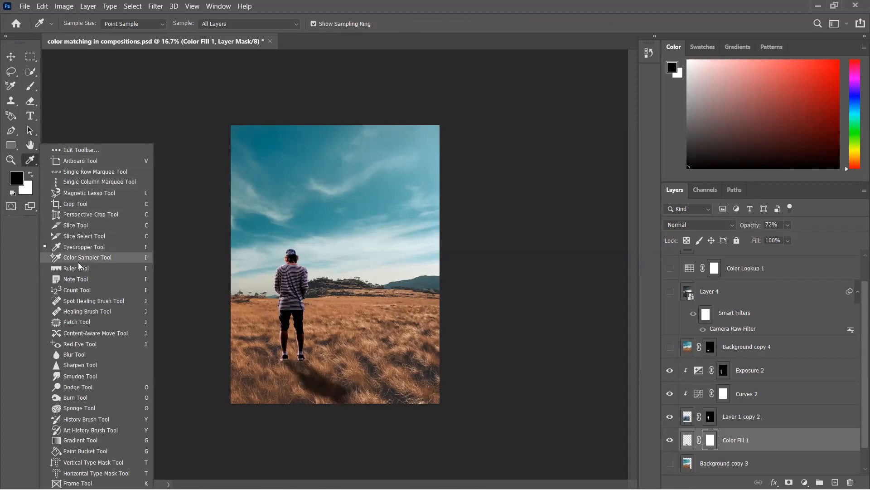
pyautogui.click(95, 442)
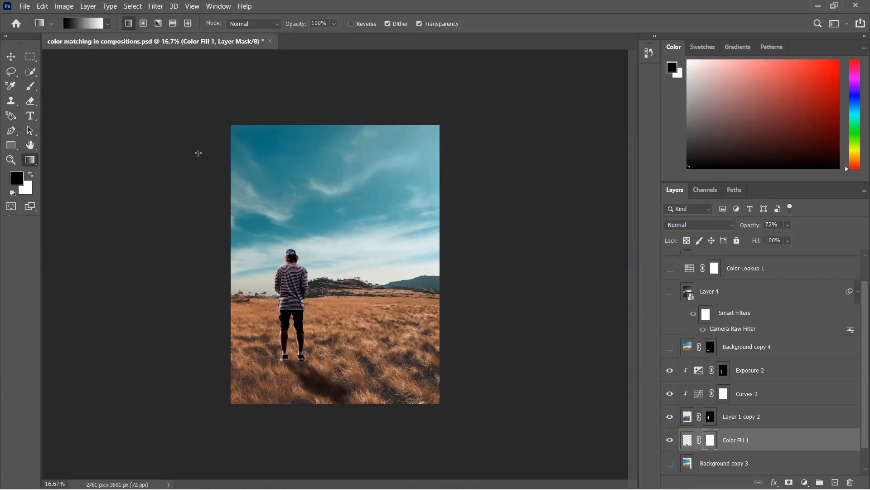
# Add a new empty layer above Group 1 and try a diagonal dark gradient across the canvas.
pyautogui.moveTo(218, 109); pyautogui.dragTo(382, 283)
pyautogui.hotkey('ctrl', 'z')
pyautogui.scroll(2, 856, 419)
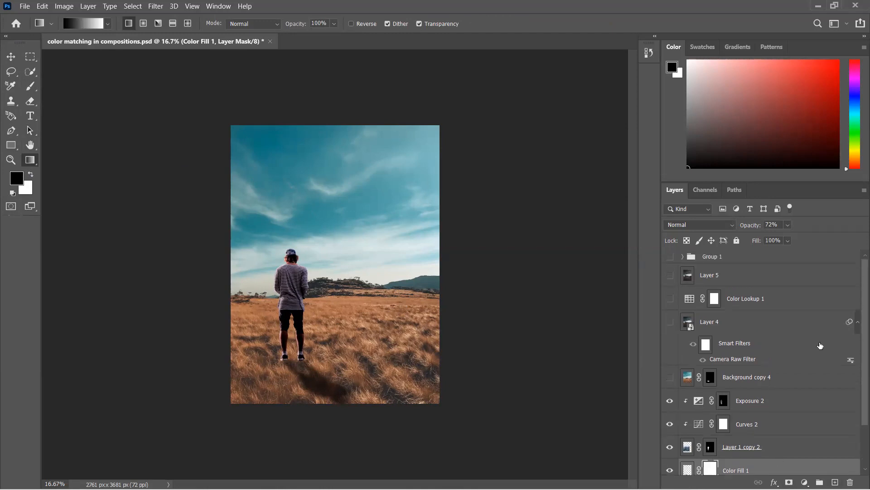
pyautogui.click(722, 260)
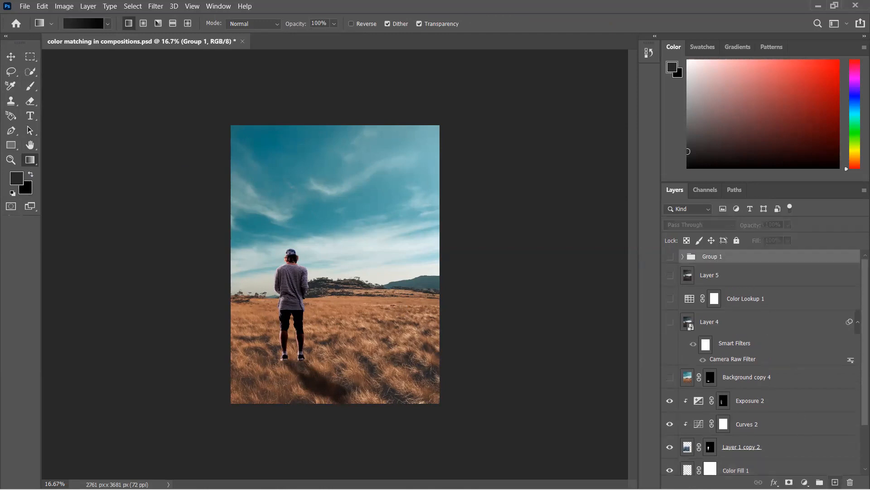
pyautogui.hotkey('ctrl', 'shift', 'alt', 'n')
pyautogui.moveTo(214, 87); pyautogui.dragTo(431, 403)
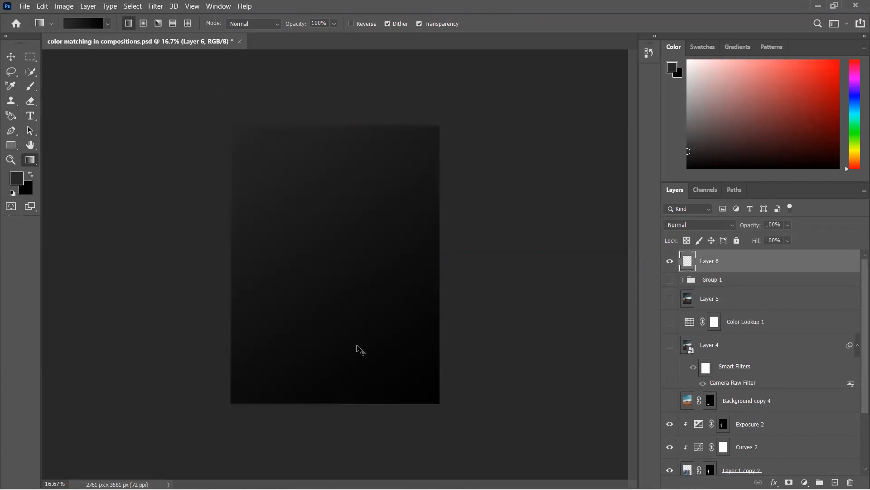
pyautogui.hotkey('ctrl', 'z')
# Try a diagonal gradient from near-white #fefcfc to black on Layer 6, undo it and hide the layer.
pyautogui.click(16, 179)
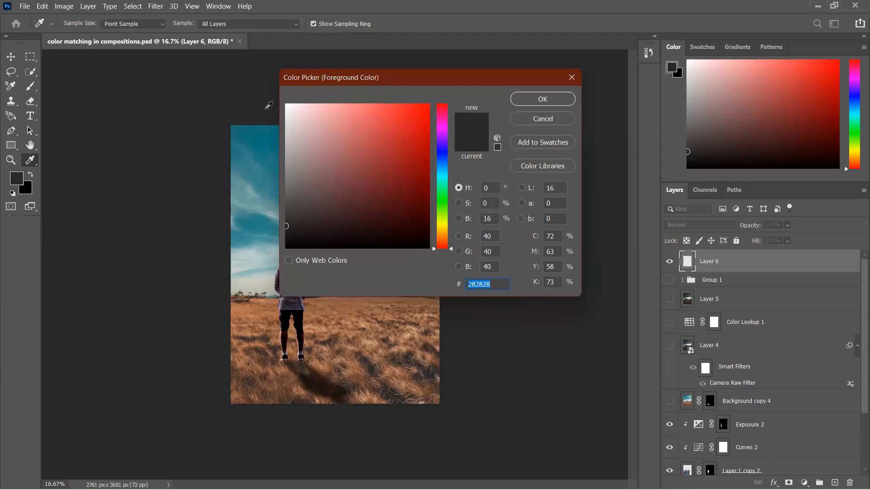
pyautogui.click(287, 104)
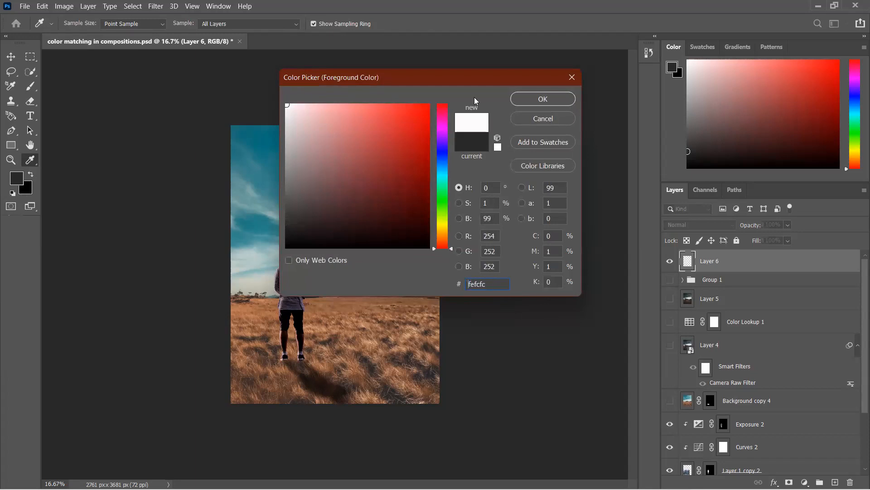
pyautogui.click(539, 100)
pyautogui.moveTo(238, 141)
pyautogui.mouseDown()
pyautogui.moveTo(376, 325)
pyautogui.moveTo(408, 340)
pyautogui.mouseUp()
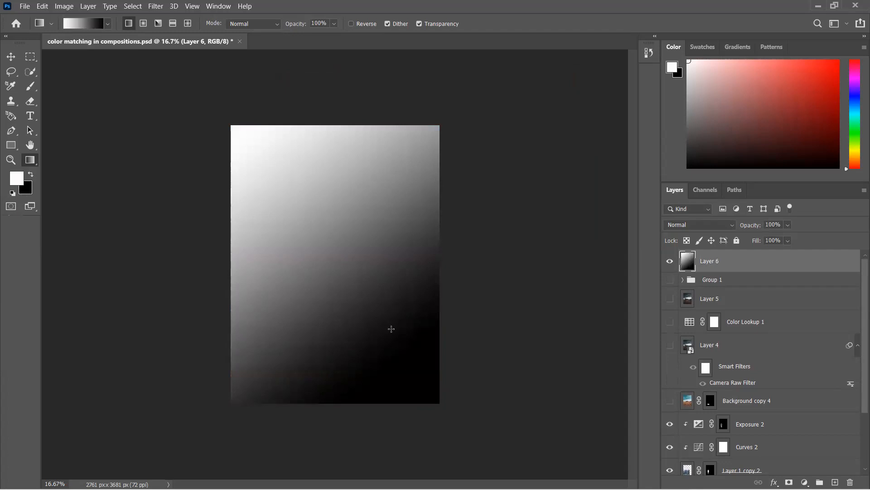
pyautogui.hotkey('ctrl', 'z')
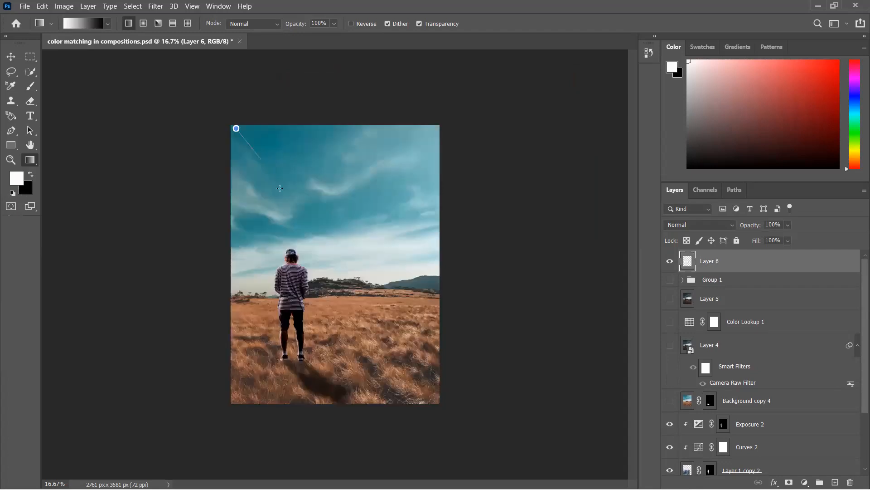
pyautogui.hotkey('ctrl', 'shift', 'z')
pyautogui.hotkey('ctrl', 'z')
pyautogui.click(669, 262)
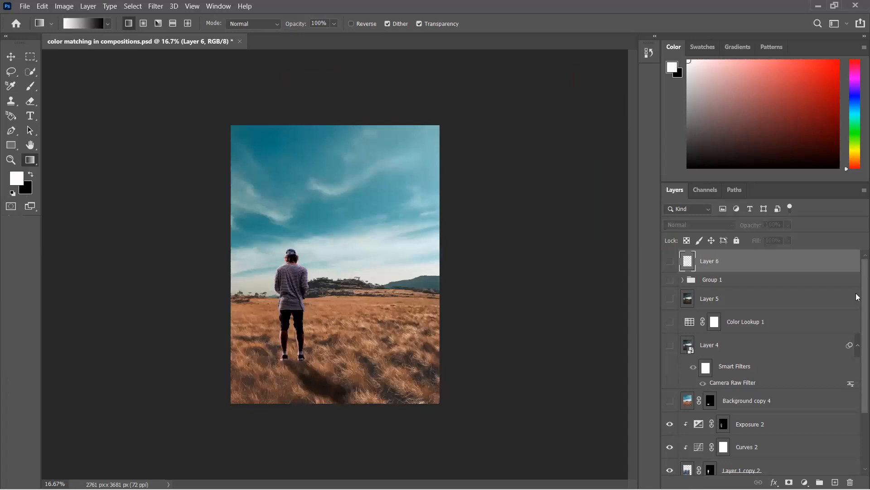
# Draw a black-to-white gradient on the Color Fill 1 mask so the shadow fades out away from the man's feet.
pyautogui.scroll(-3, 858, 338)
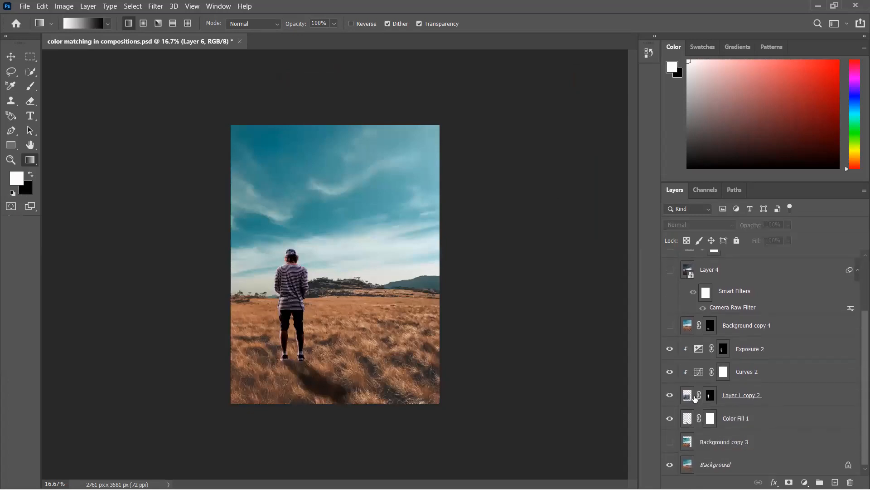
pyautogui.click(711, 418)
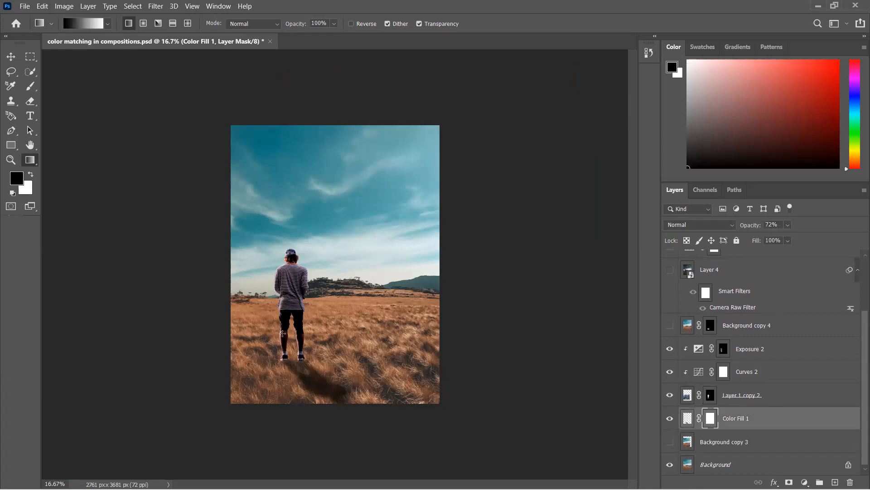
pyautogui.moveTo(265, 328); pyautogui.dragTo(378, 433)
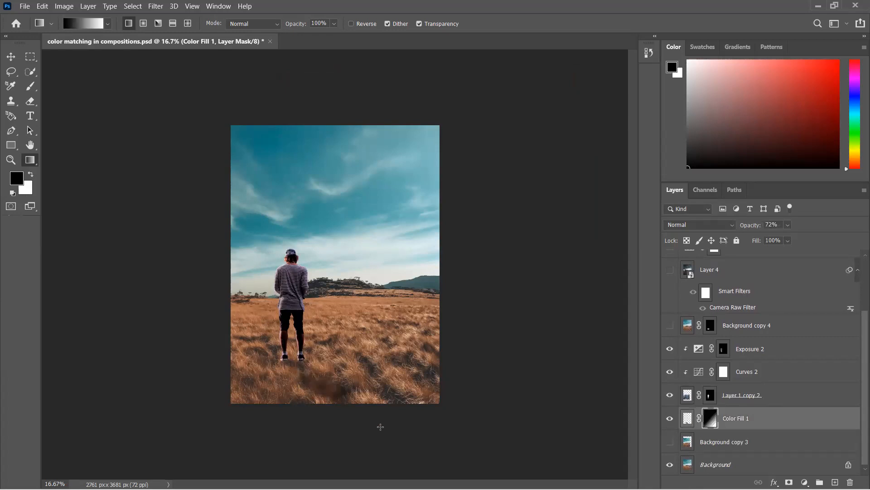
pyautogui.hotkey('ctrl', 'z')
pyautogui.moveTo(371, 418); pyautogui.dragTo(301, 346)
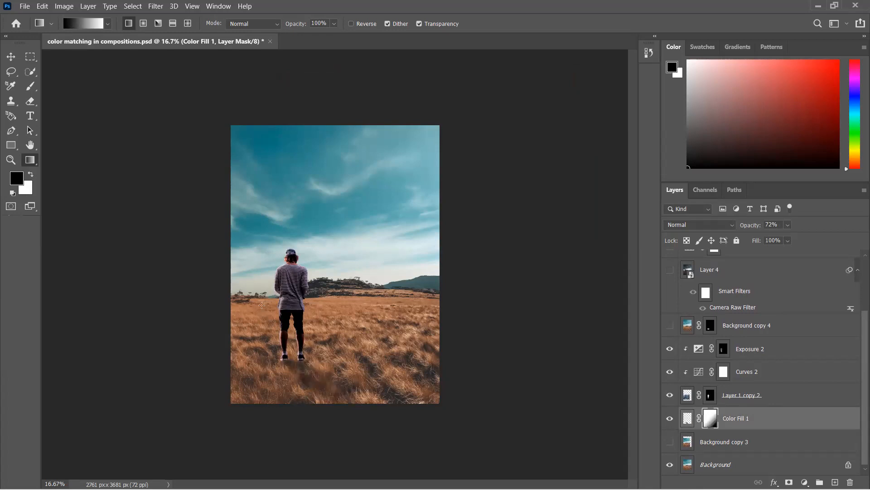
pyautogui.hotkey('ctrl', 'z')
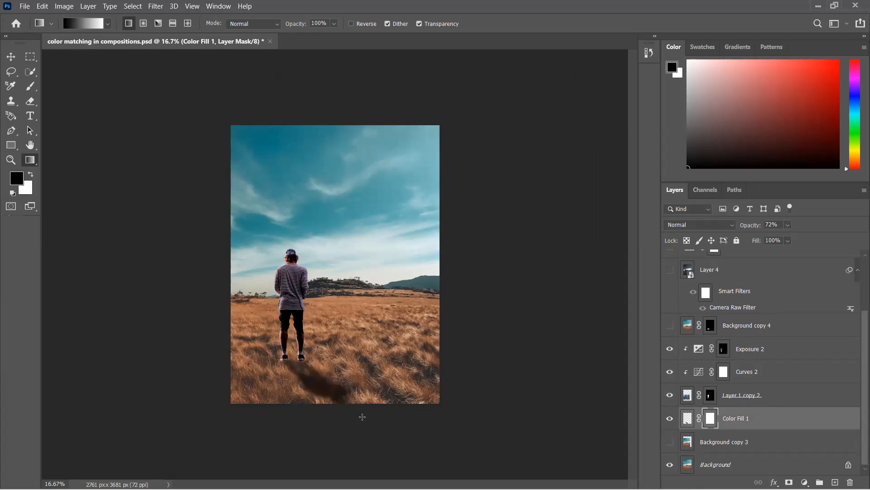
pyautogui.hotkey('ctrl', 'shift', 'z')
pyautogui.moveTo(336, 406); pyautogui.dragTo(300, 354)
pyautogui.hotkey('ctrl', 'z')
pyautogui.moveTo(396, 428); pyautogui.dragTo(316, 347)
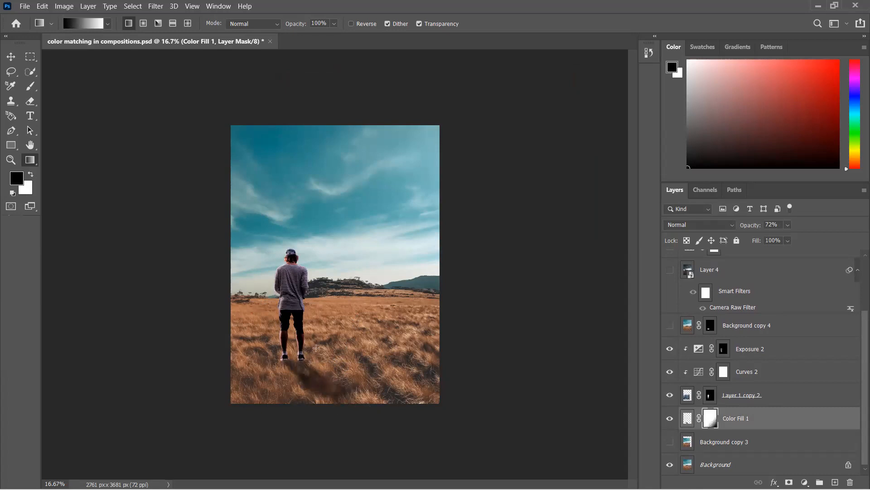